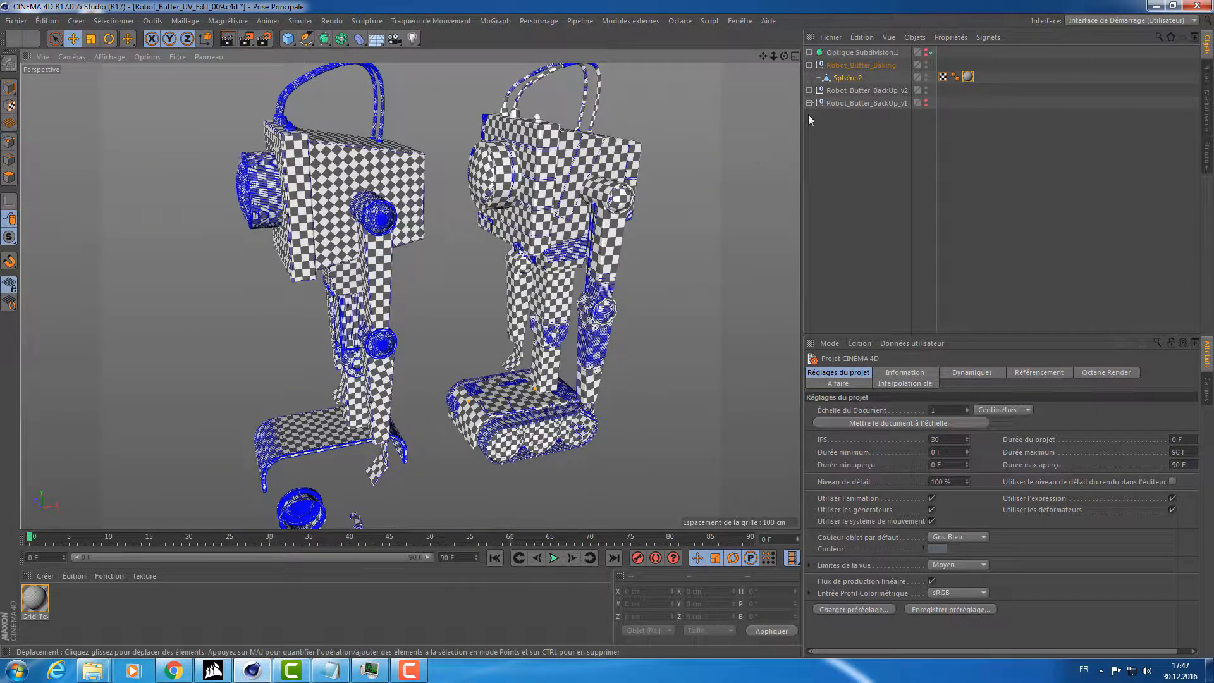
Hide the Robot_Butter_Baking group and open the Robot_Butter_BackUp_v2 hierarchy down to the parts of Bras_D.
click(809, 65)
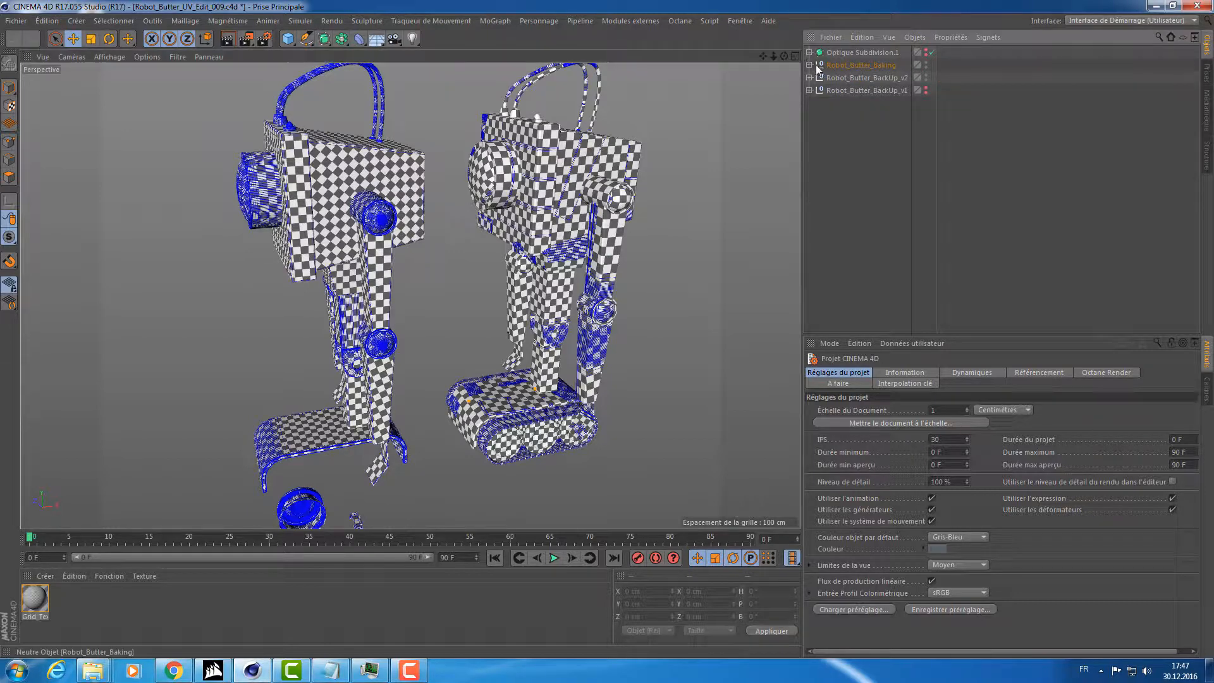
click(926, 65)
click(617, 198)
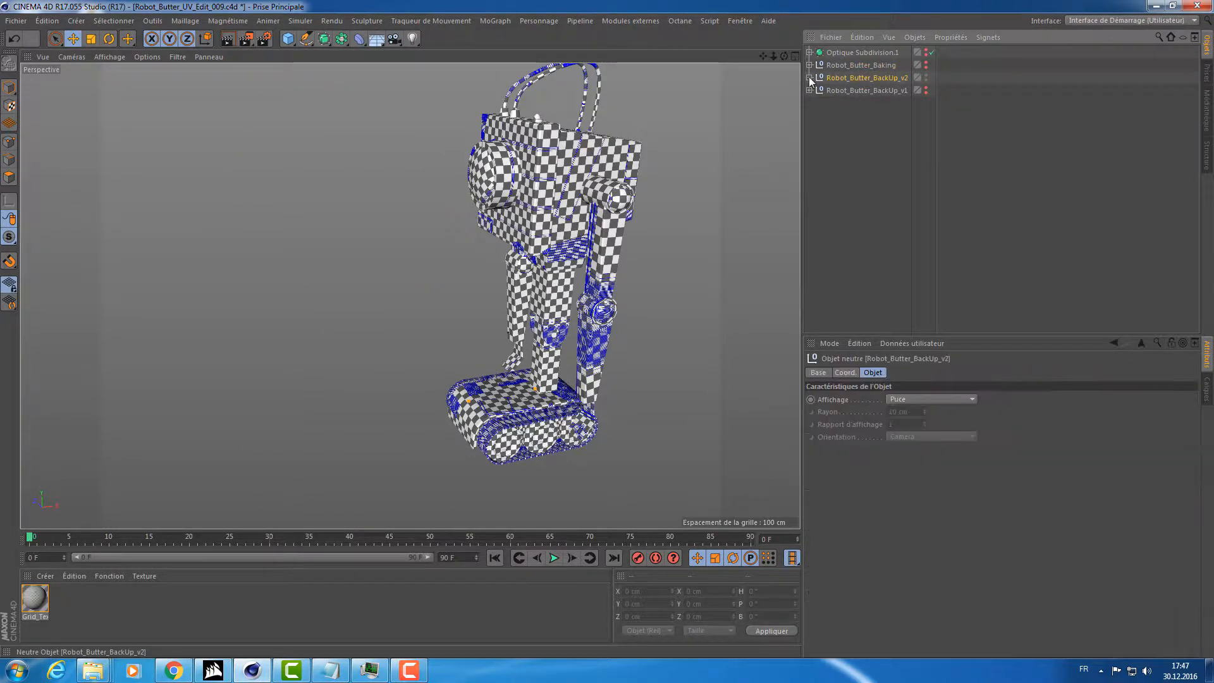
alt+drag(680, 153, 411, 294)
alt+right_drag(443, 189, 530, 184)
alt+drag(528, 183, 594, 189)
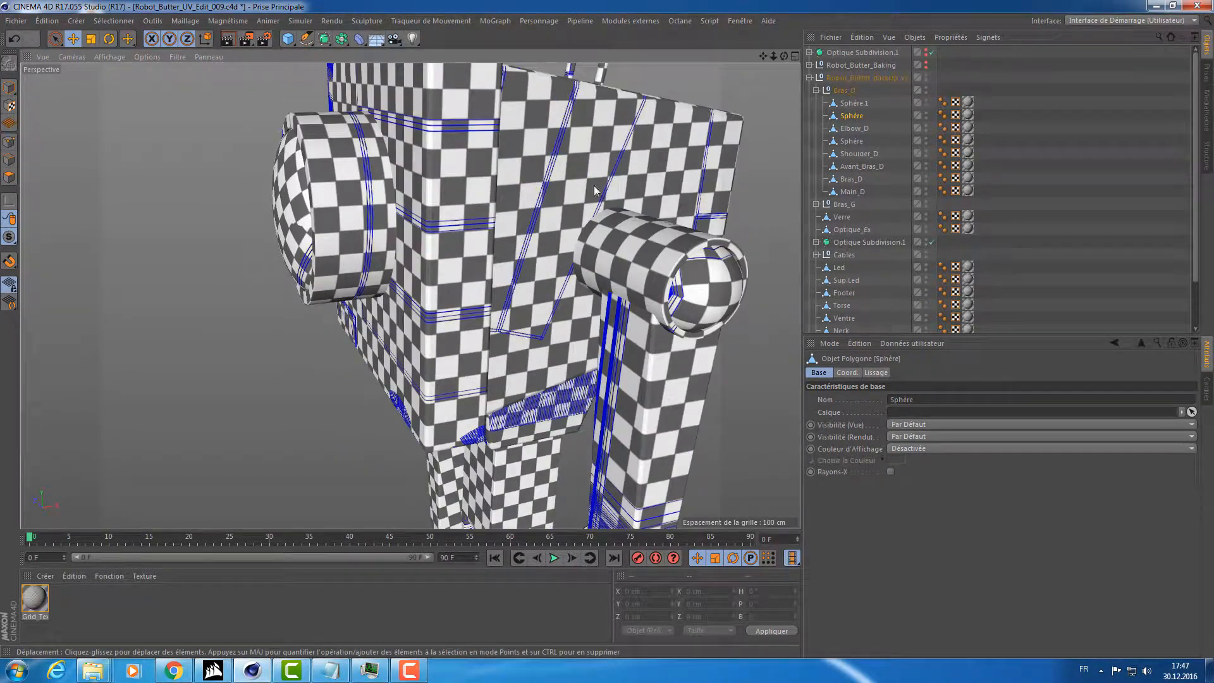
Examine the UVW tag of Sphère.1 in Bras_D and the checker texture across the whole backup robot.
click(956, 103)
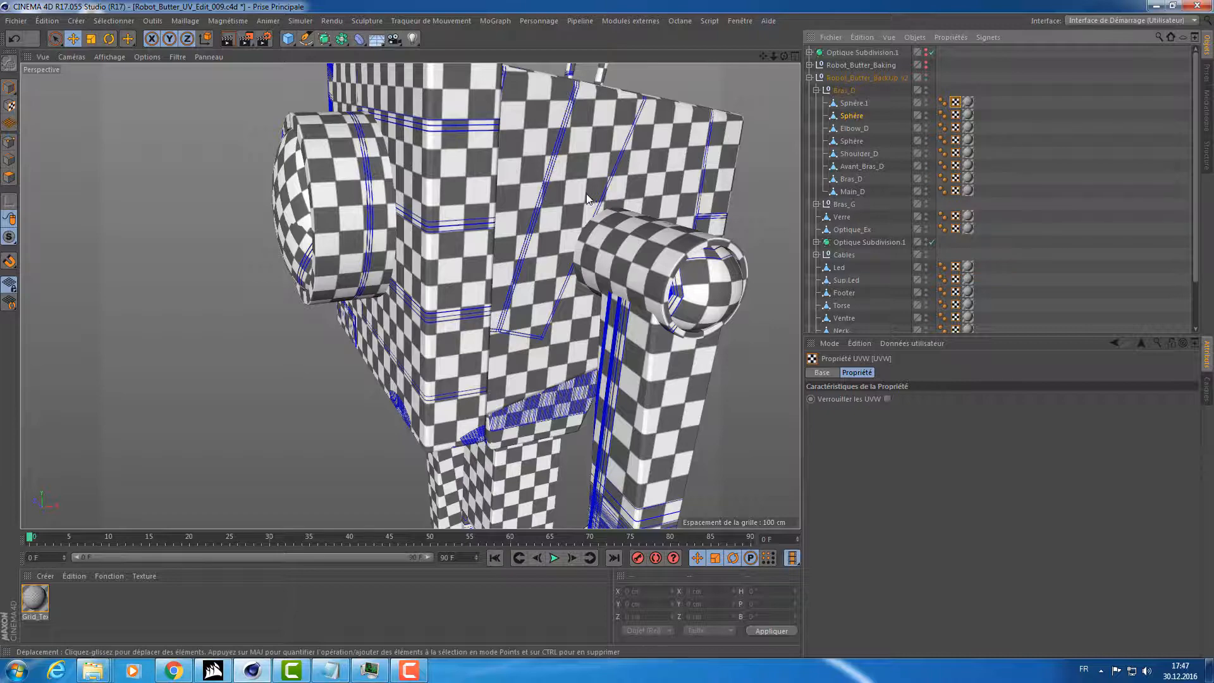
scroll(525, 205, down, 6)
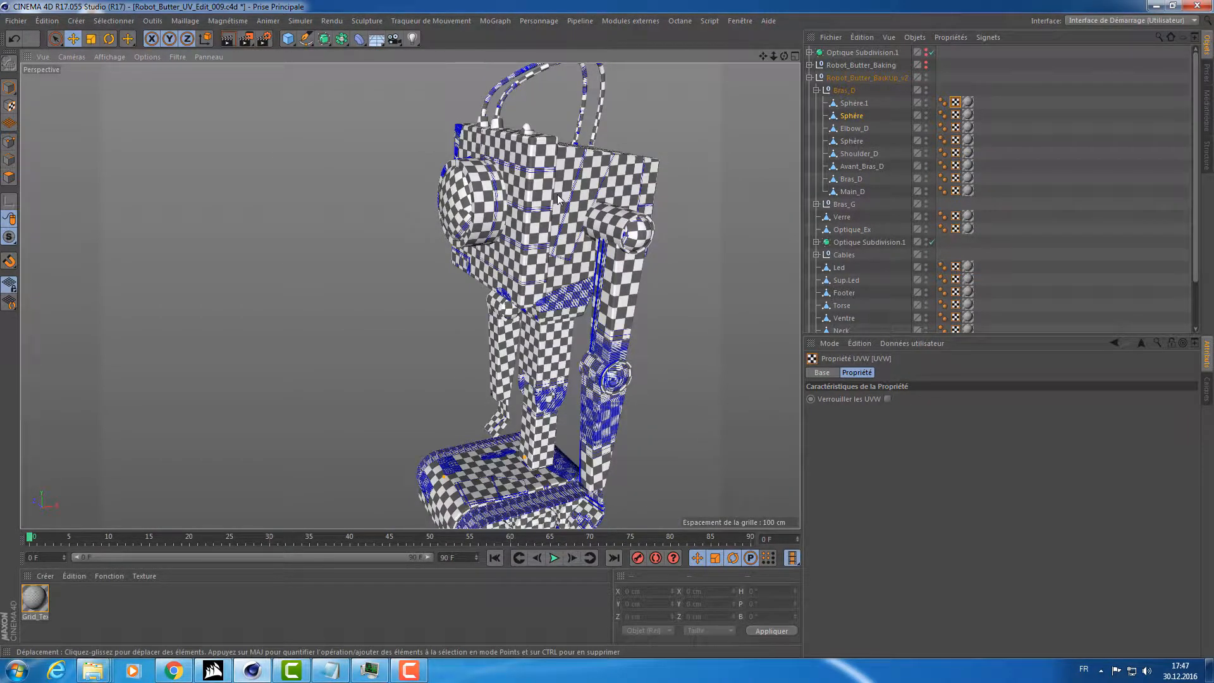
scroll(541, 193, down, 5)
scroll(550, 196, up, 4)
scroll(556, 199, down, 1)
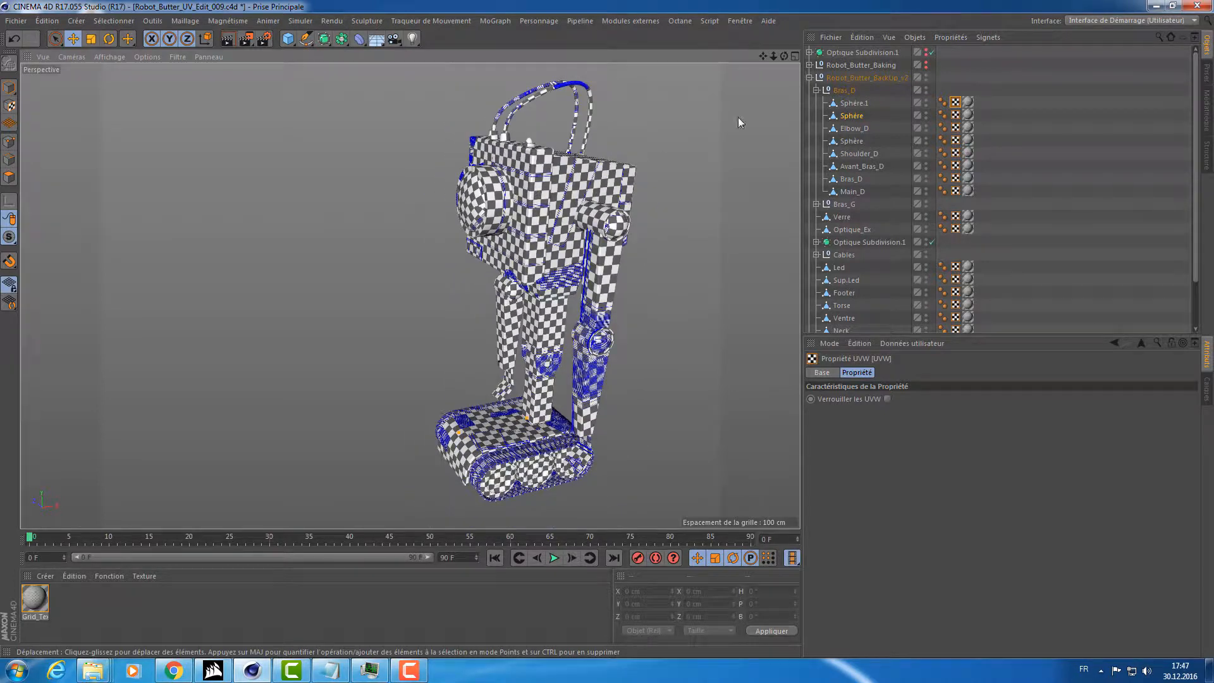
click(851, 104)
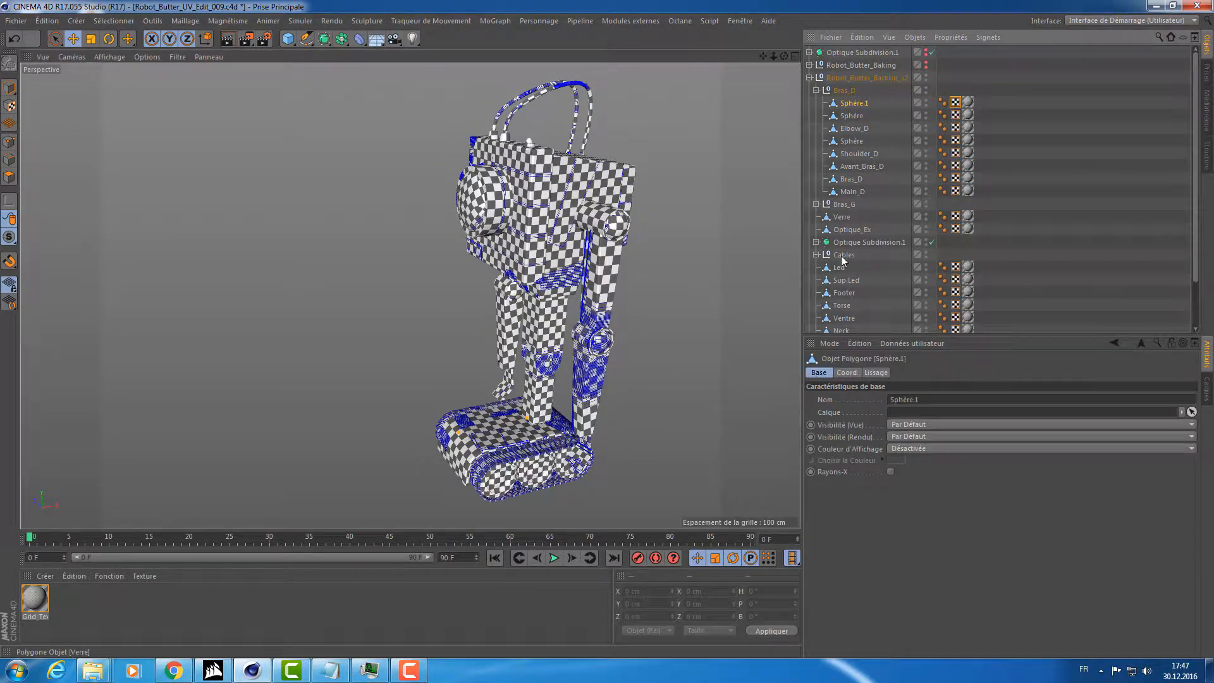
Hide Robot_Butter_BackUp_v2 and show the Robot_Butter_Baking group with its Sphère.2 mesh instead.
click(810, 78)
click(810, 65)
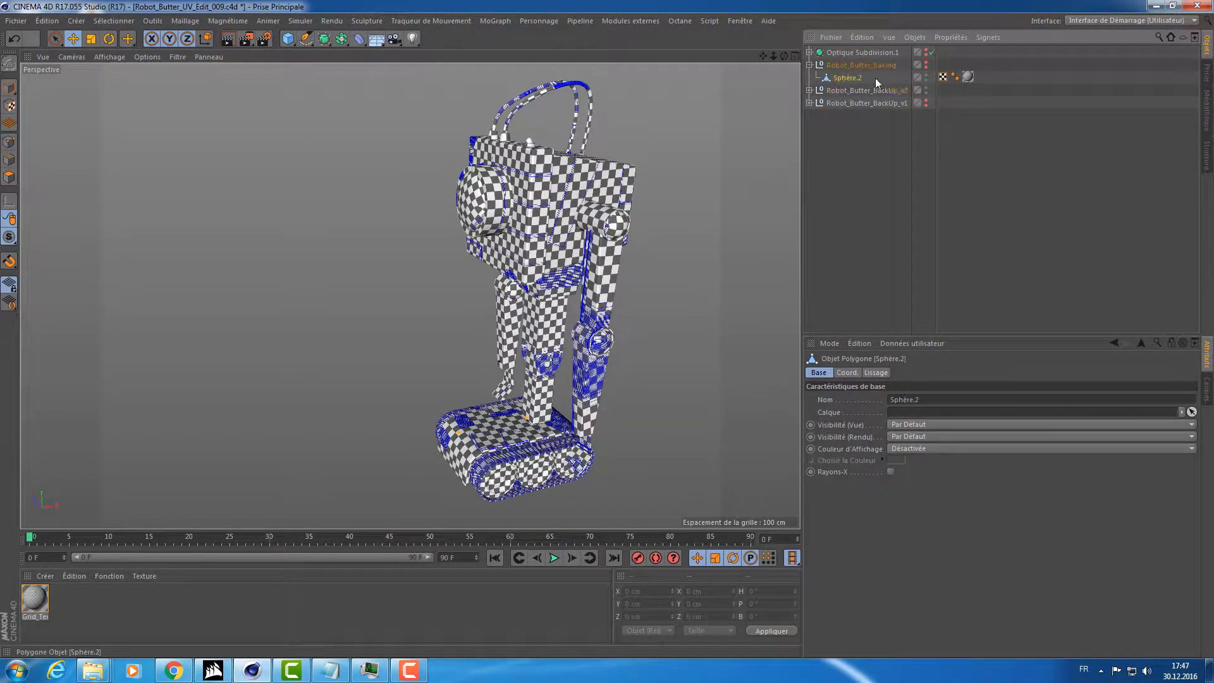
alt+click(925, 88)
alt+click(925, 78)
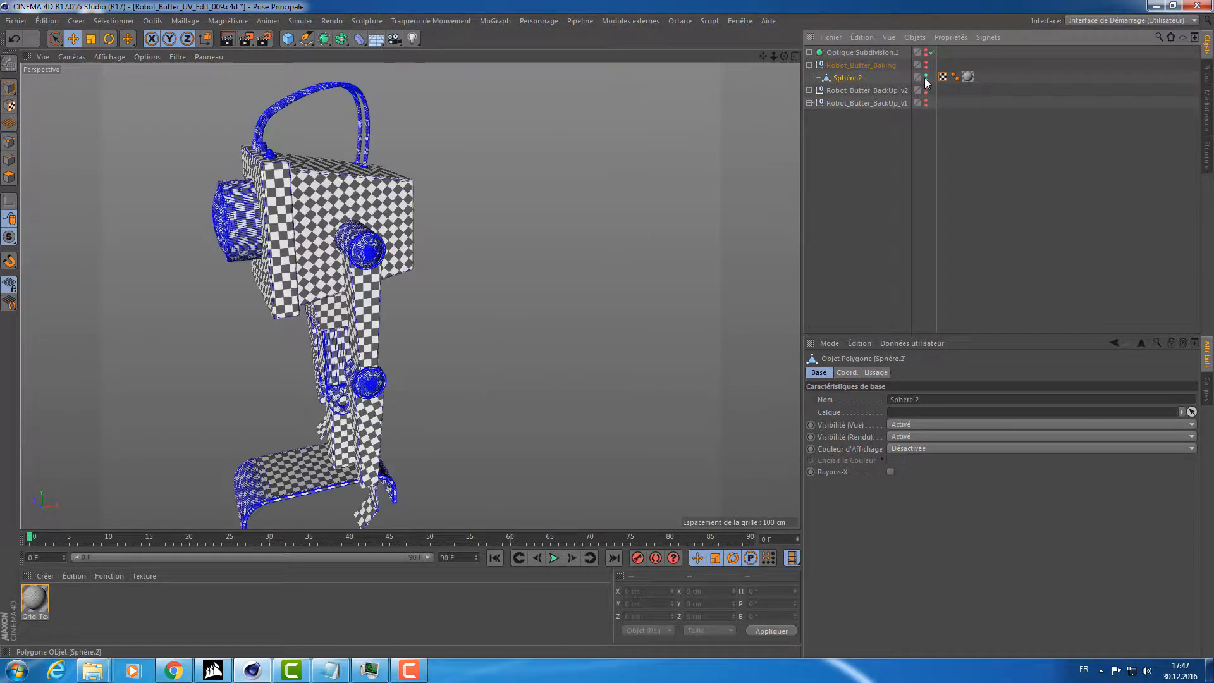
alt+click(926, 77)
alt+click(926, 77)
Examine the baking mesh's checker texture and geometry from the front and side, including a close-up of the head.
alt+drag(443, 184, 494, 175)
alt+middle_drag(493, 175, 620, 134)
alt+right_drag(619, 134, 481, 182)
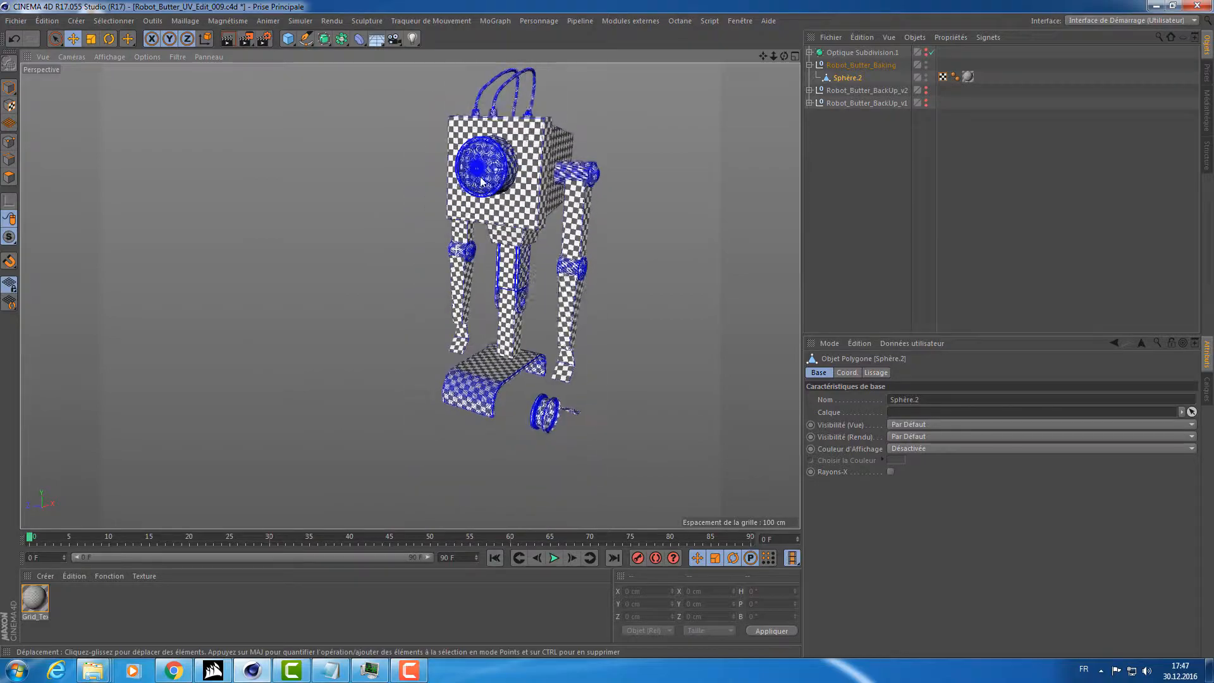
alt+drag(481, 183, 435, 190)
alt+right_drag(448, 158, 495, 203)
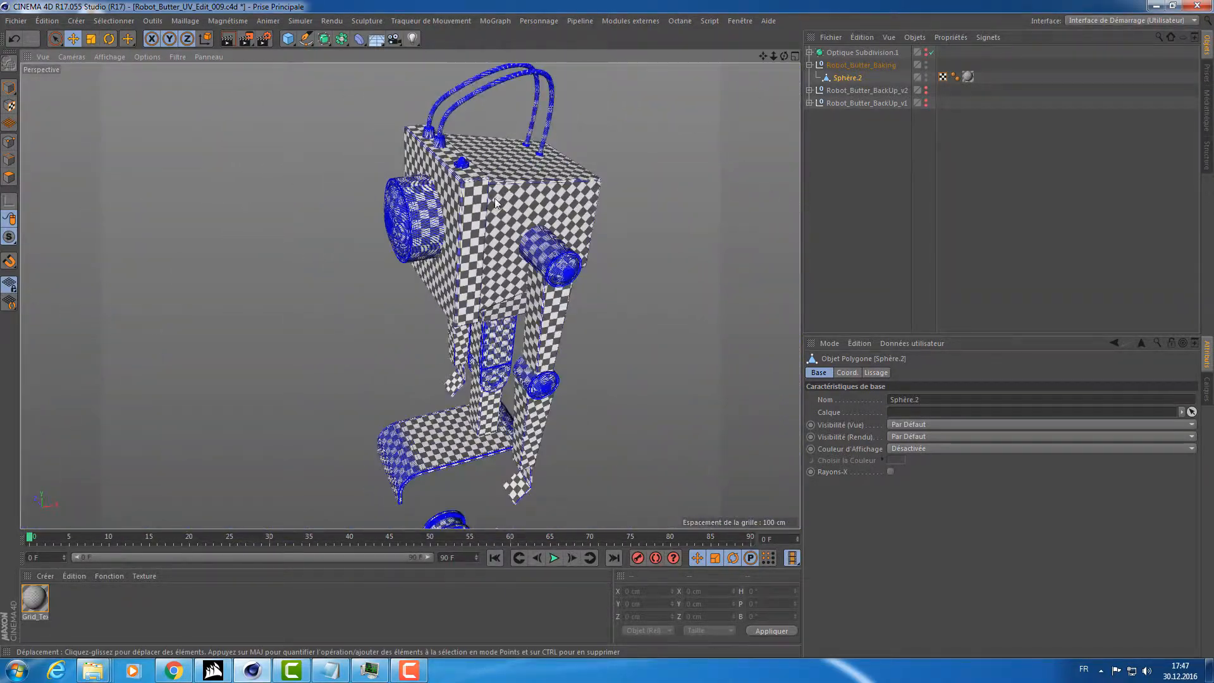
alt+drag(495, 199, 531, 204)
alt+right_drag(462, 210, 528, 192)
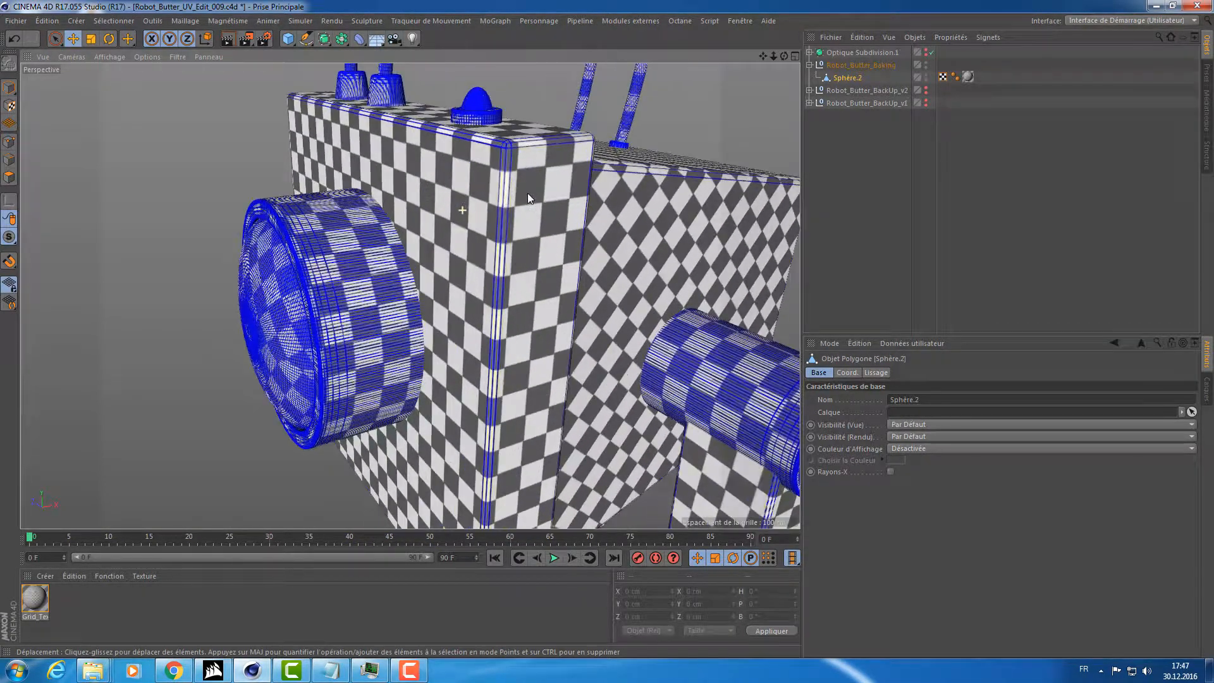
alt+drag(527, 192, 516, 202)
alt+right_drag(516, 203, 468, 219)
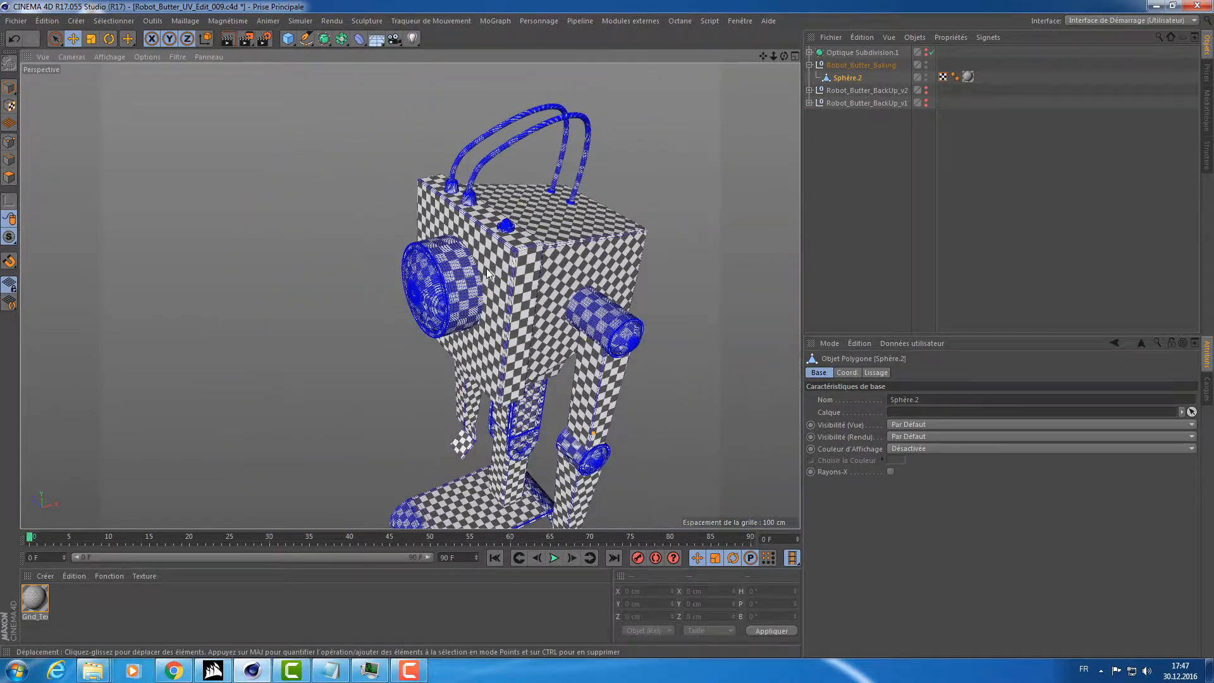
alt+drag(487, 273, 487, 260)
Rename the Sphère.2 mesh in the Robot_Butter_Baking group as Robot_Butter_v3.
double_click(849, 65)
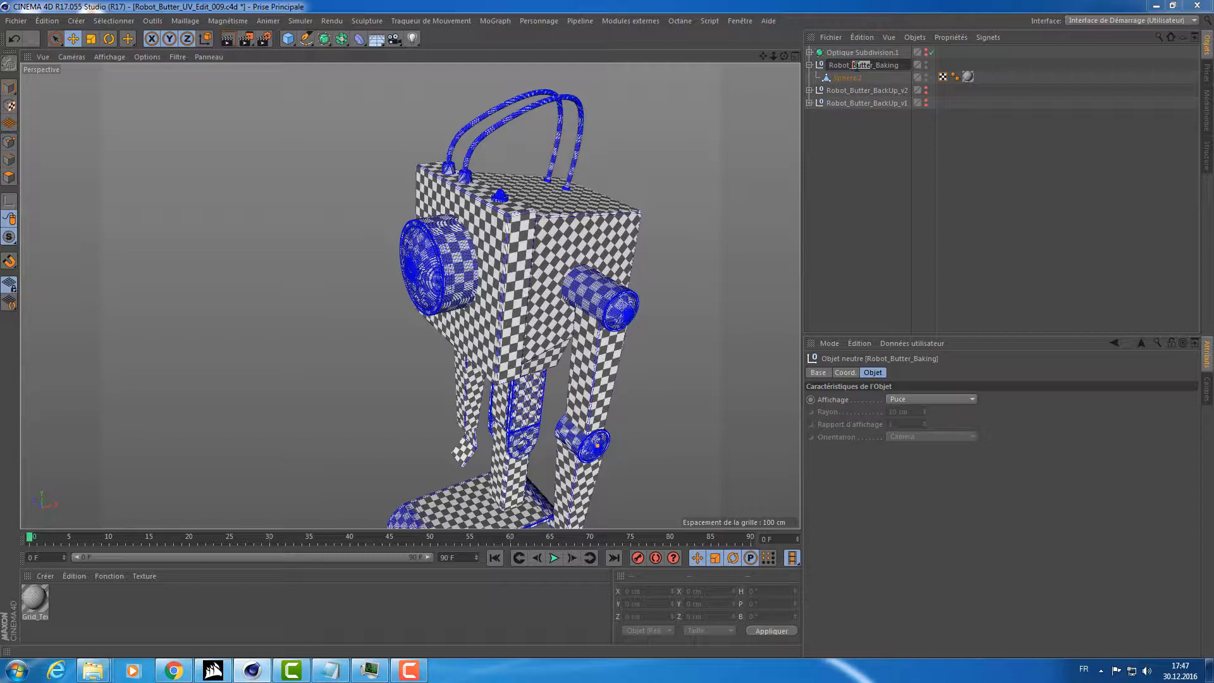
click(848, 79)
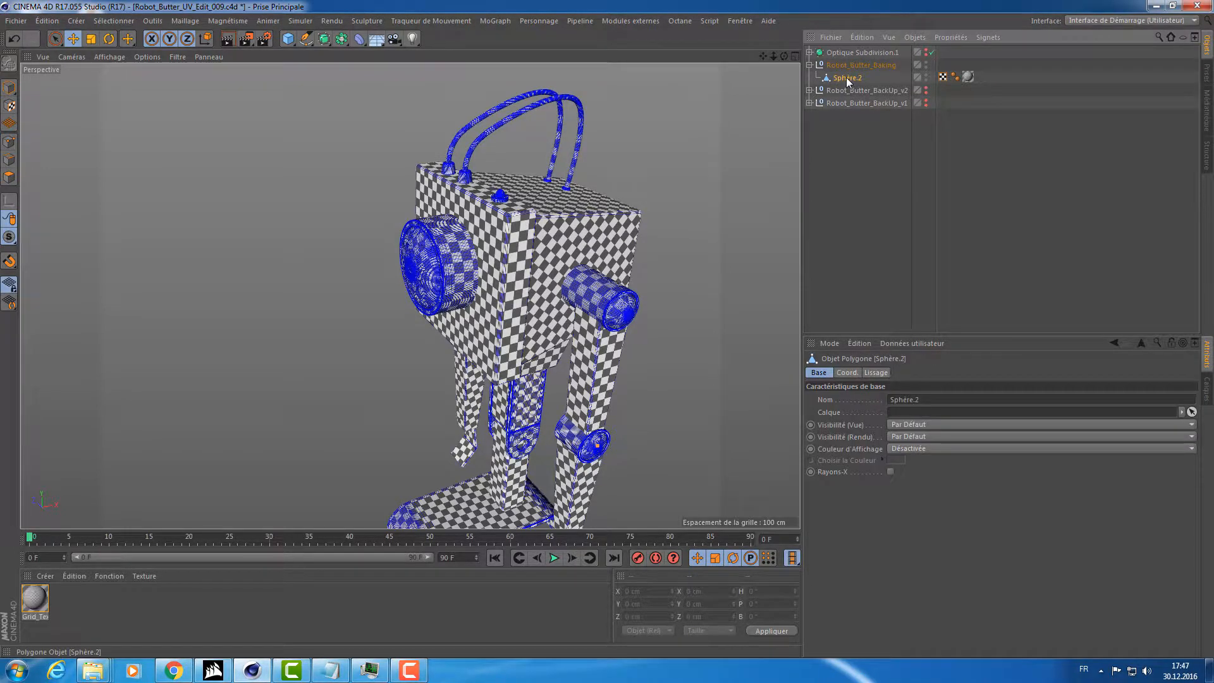
double_click(848, 79)
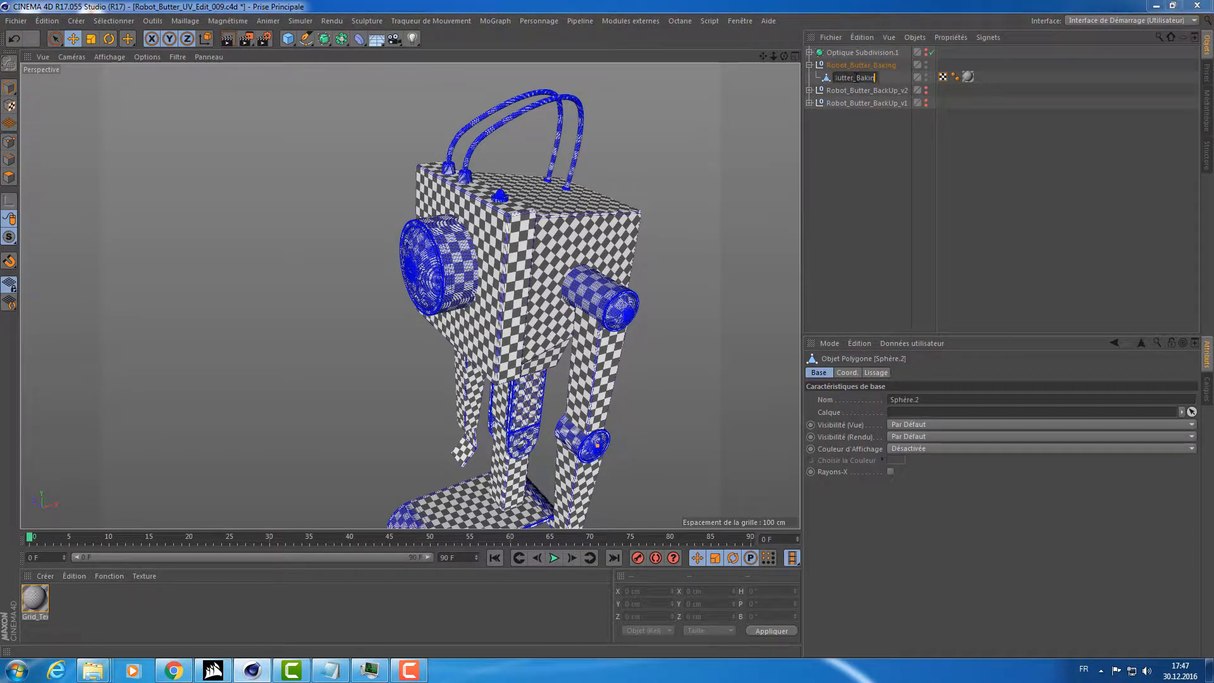
key(BackSpace)
key(Return)
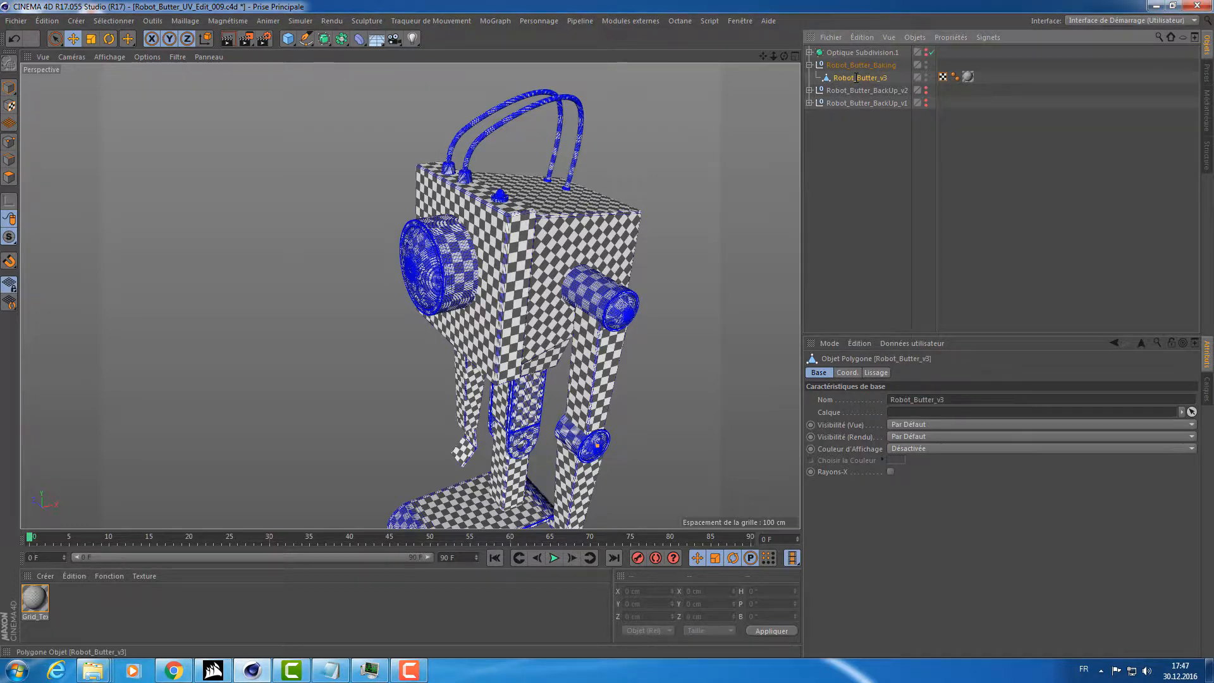
Switch to polygon mode and select all polygons of the Robot_Butter_v3 mesh.
mouse_move(533, 211)
alt+mouse_down()
mouse_move(591, 199)
mouse_move(527, 213)
alt+mouse_up()
alt+right_drag(511, 212, 527, 161)
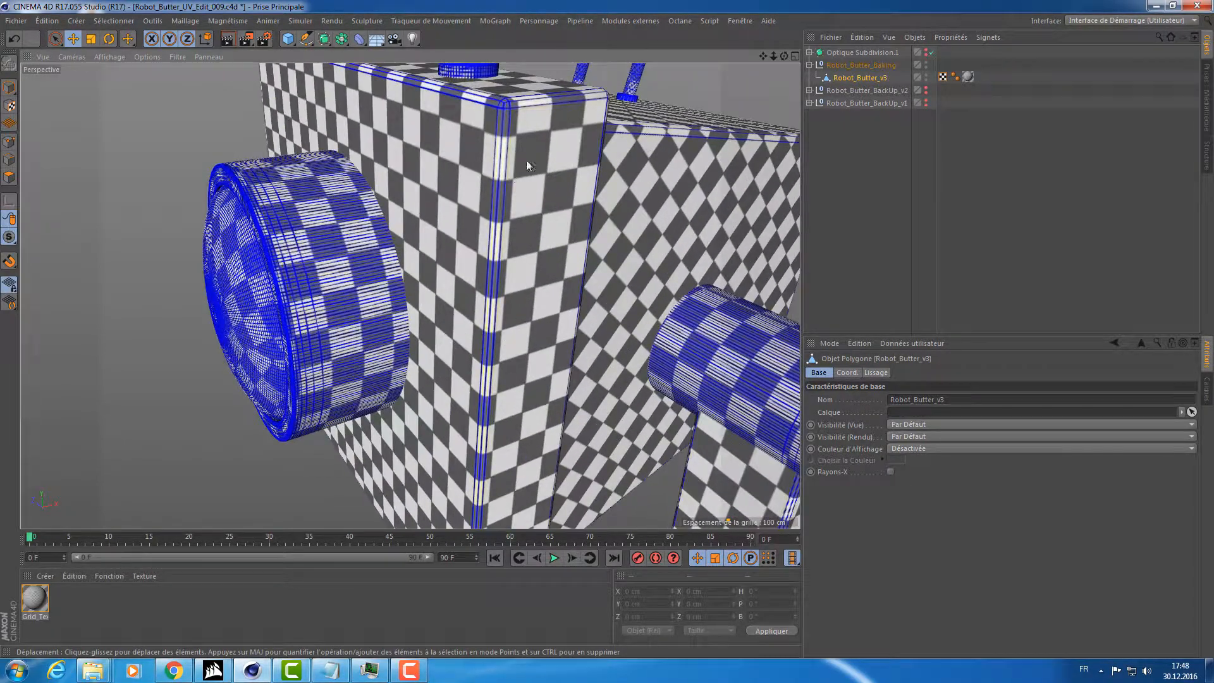
click(6, 175)
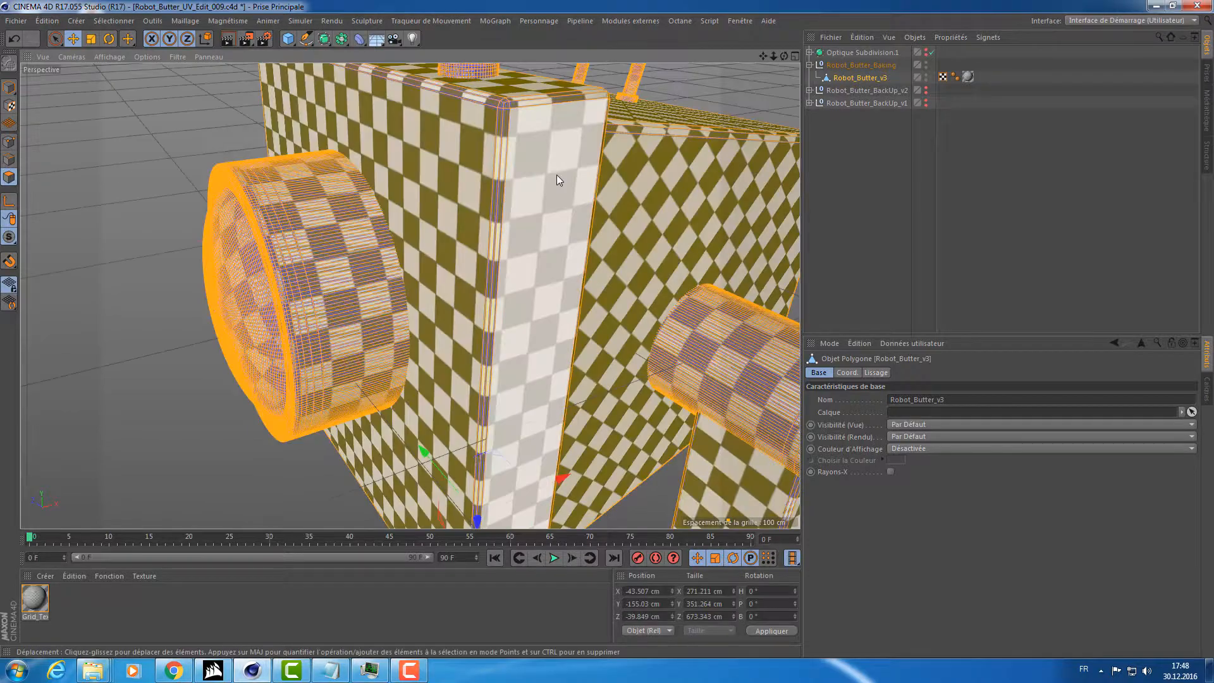
alt+drag(557, 175, 457, 184)
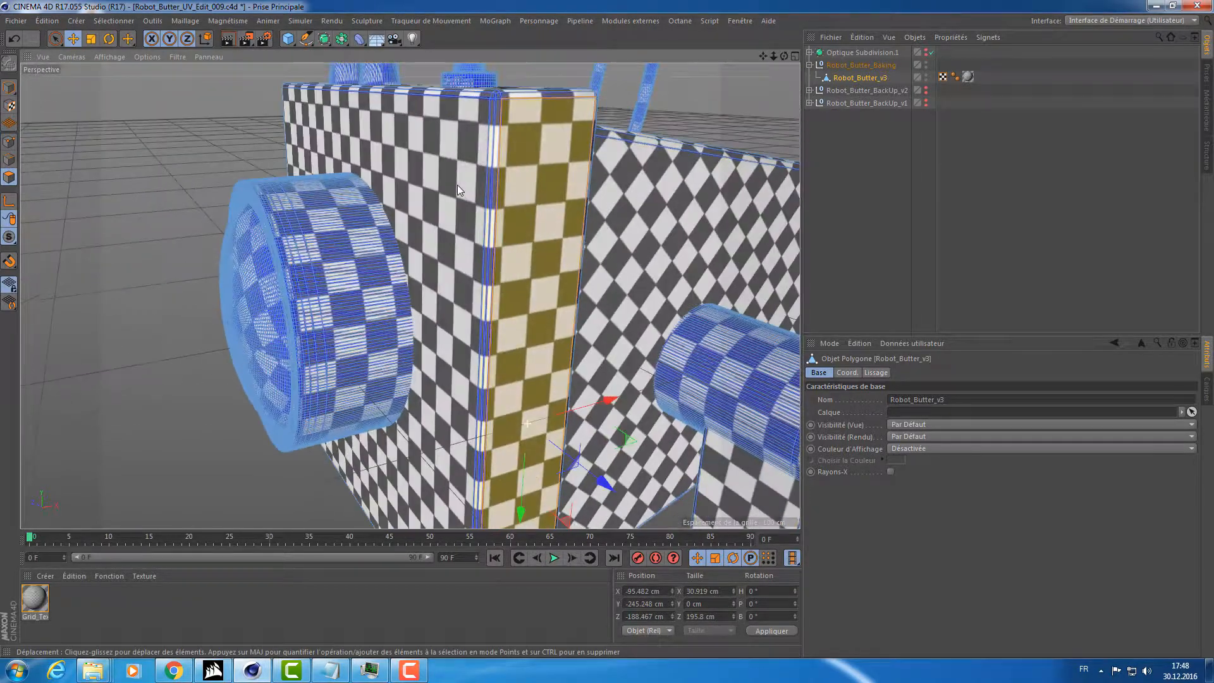
key(ctrl+a)
alt+right_drag(654, 171, 570, 207)
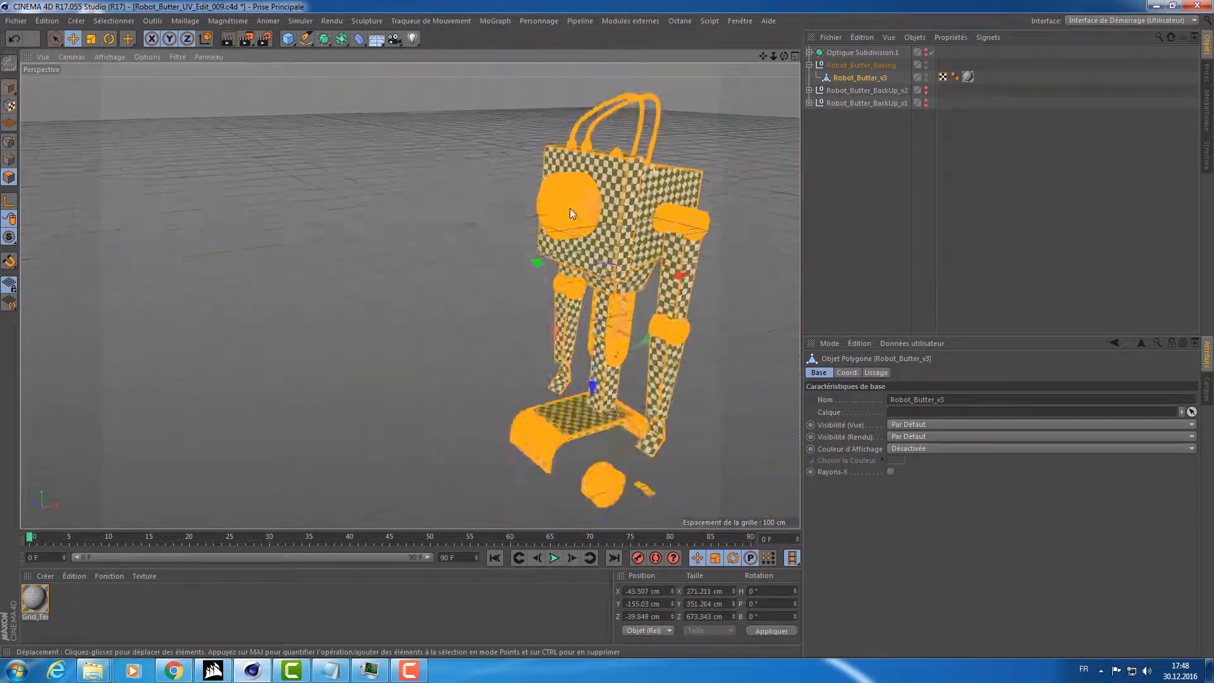
alt+drag(570, 208, 522, 277)
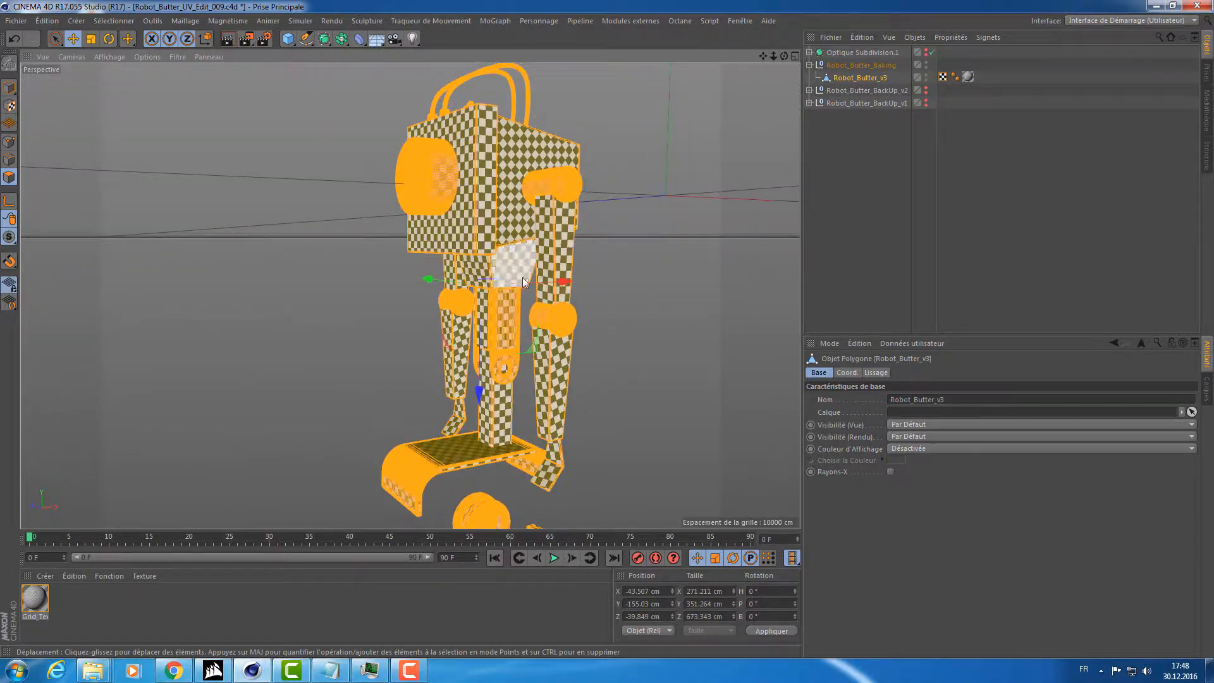
alt+right_drag(523, 277, 537, 310)
alt+drag(538, 310, 530, 234)
alt+middle_drag(530, 234, 527, 405)
mouse_move(502, 248)
alt+mouse_down()
mouse_move(492, 264)
mouse_move(502, 240)
alt+mouse_up()
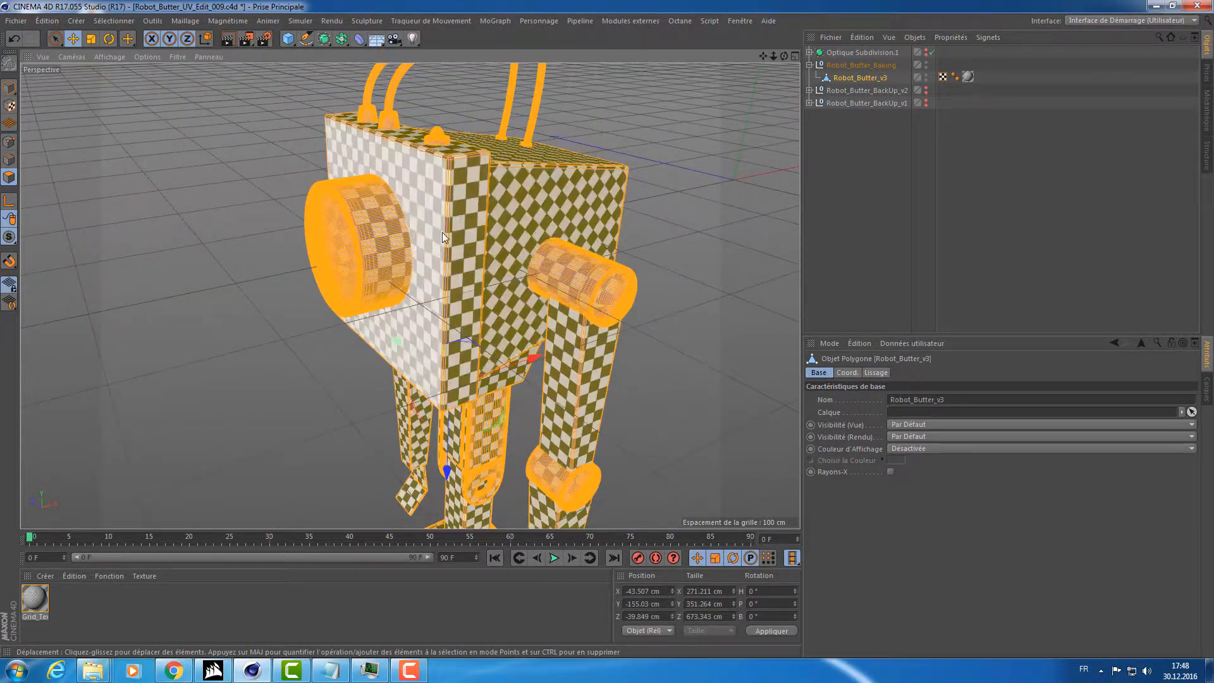
Use Fill Selection (Sélection de remplissage) to select the head's front plate, followed by the main body block on its own.
click(133, 19)
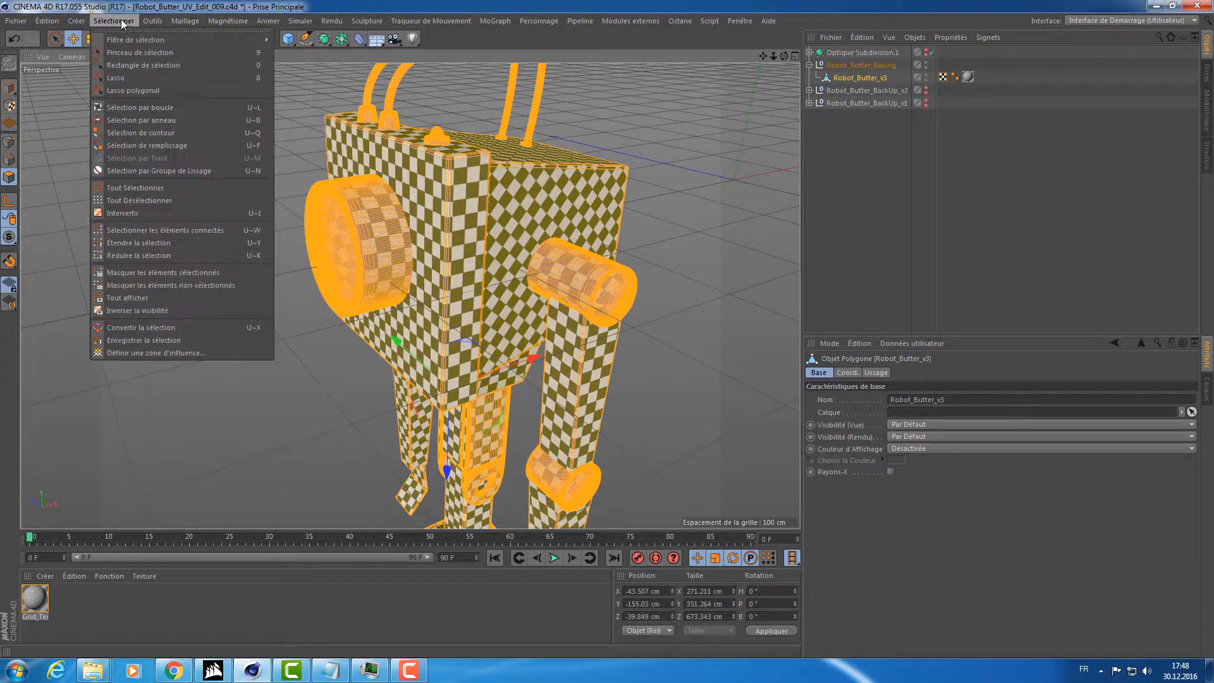
click(124, 143)
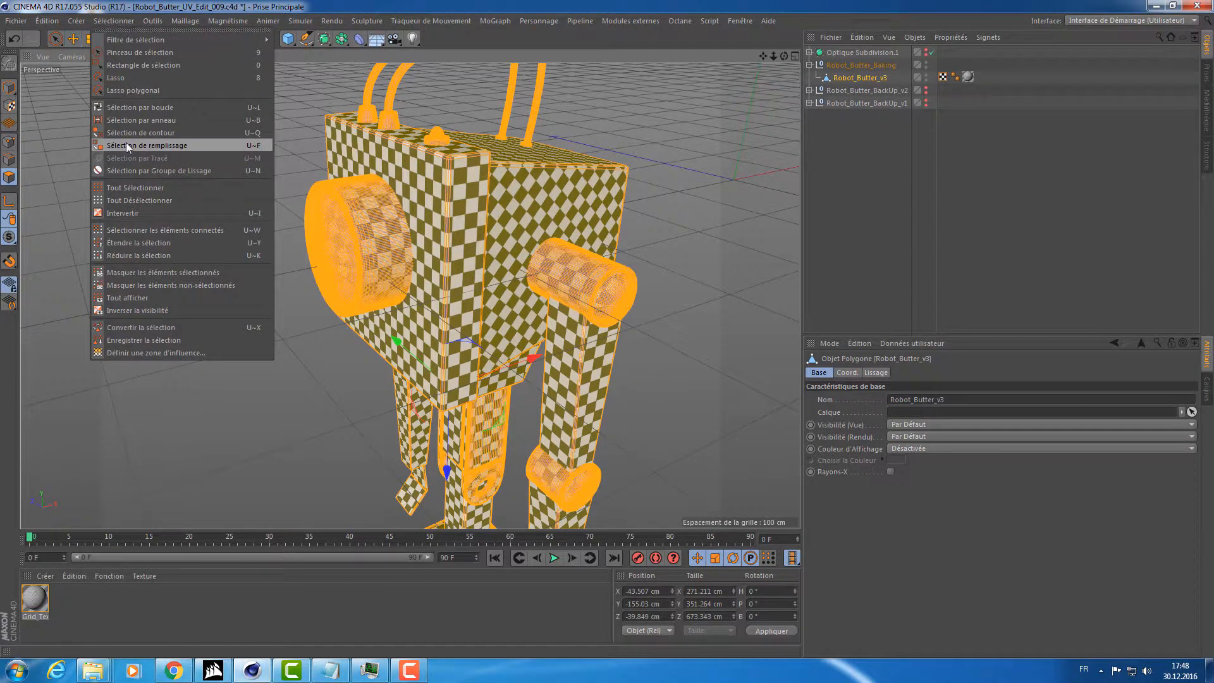
click(379, 229)
mouse_move(249, 300)
alt+mouse_down()
mouse_move(290, 279)
mouse_move(265, 283)
alt+mouse_up()
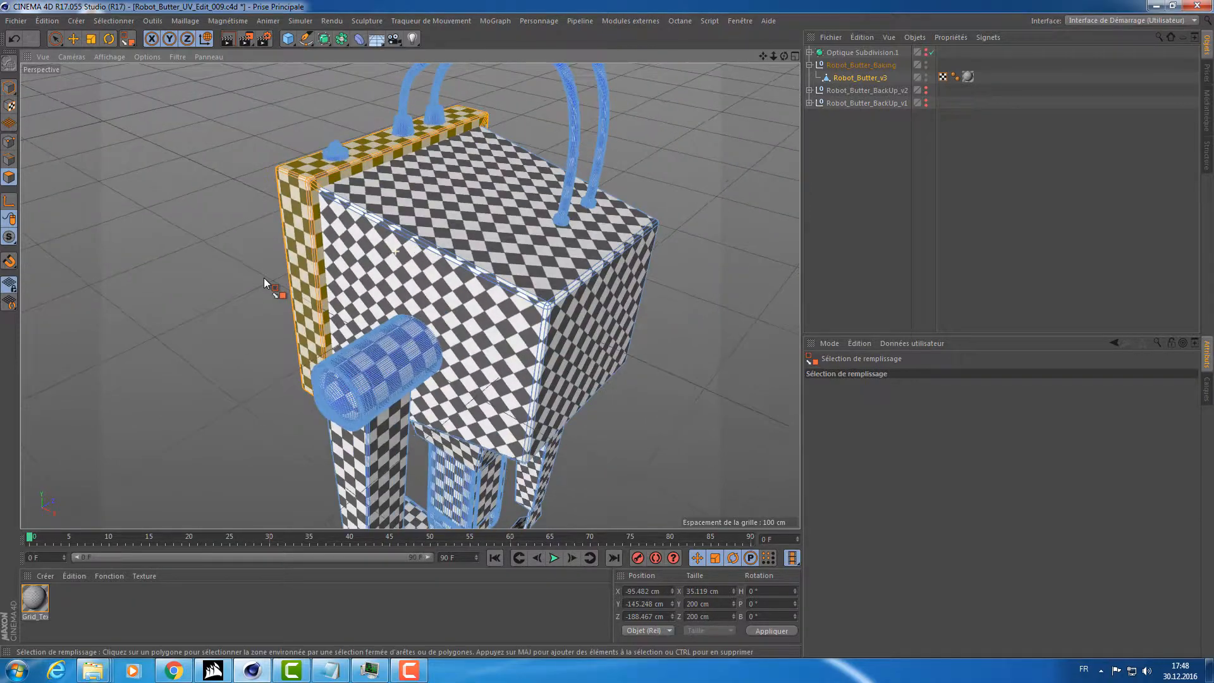
click(434, 260)
alt+drag(434, 260, 487, 216)
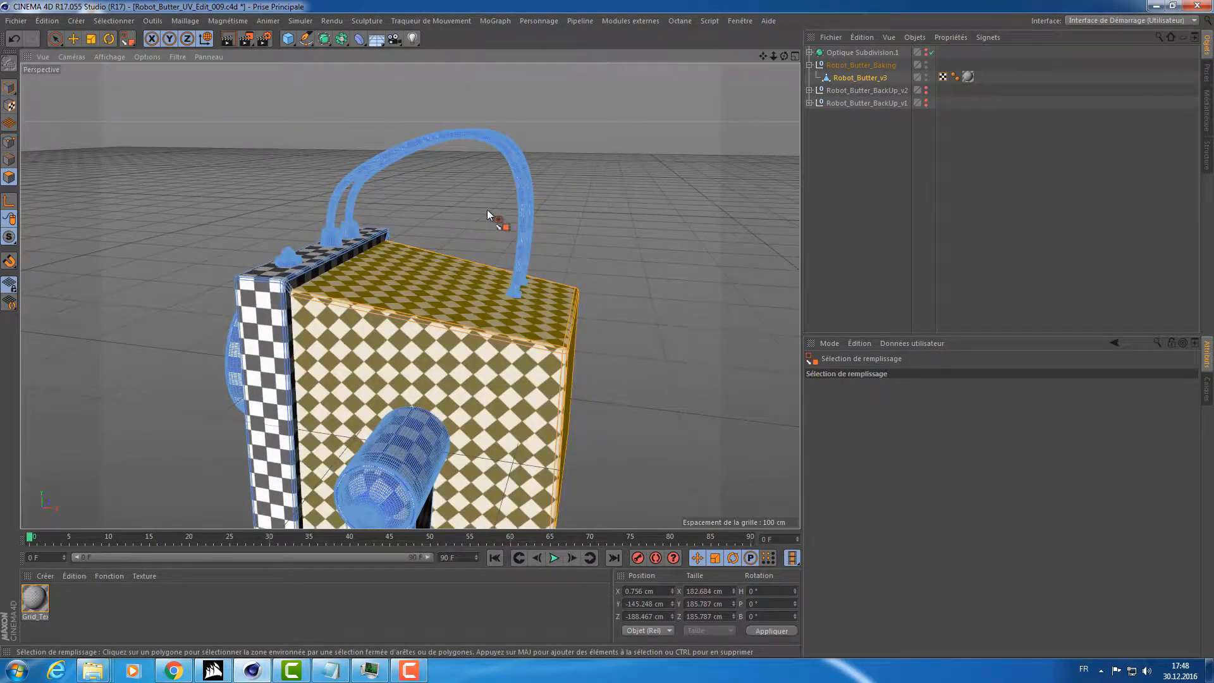
Fill-select one of the cables above the head, followed by the ring at its base.
click(522, 198)
alt+drag(561, 211, 540, 311)
alt+right_drag(538, 311, 629, 294)
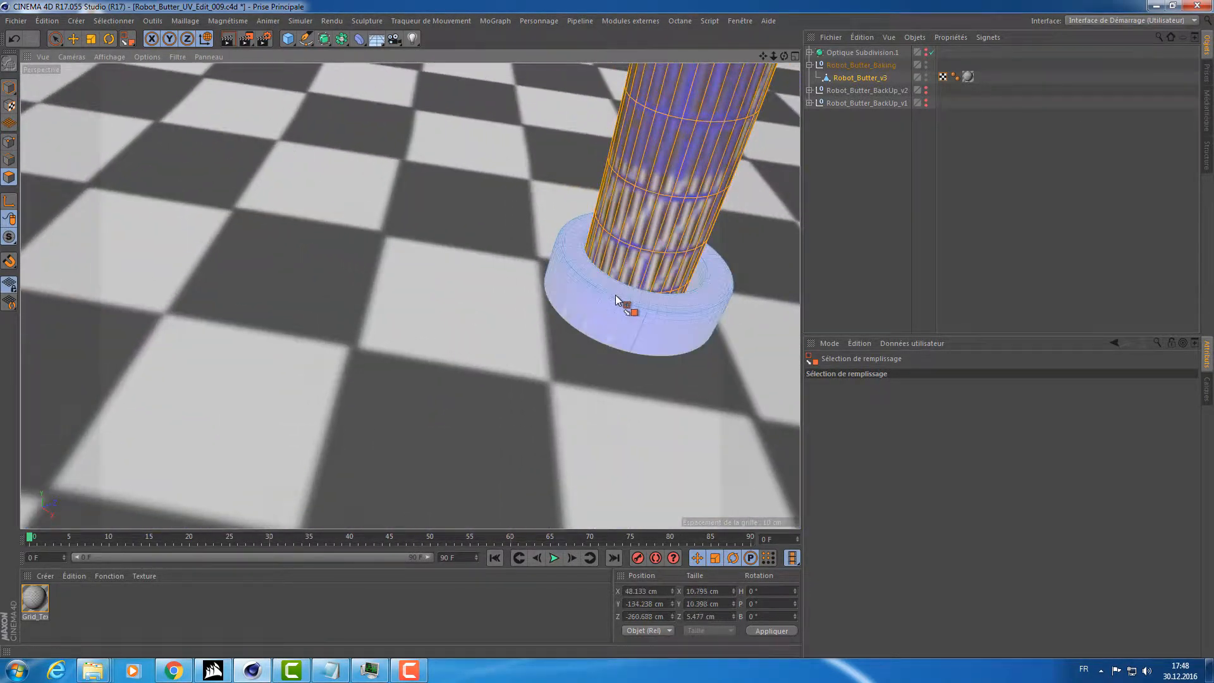
click(619, 300)
alt+right_drag(521, 182, 401, 258)
alt+middle_drag(422, 95, 390, 223)
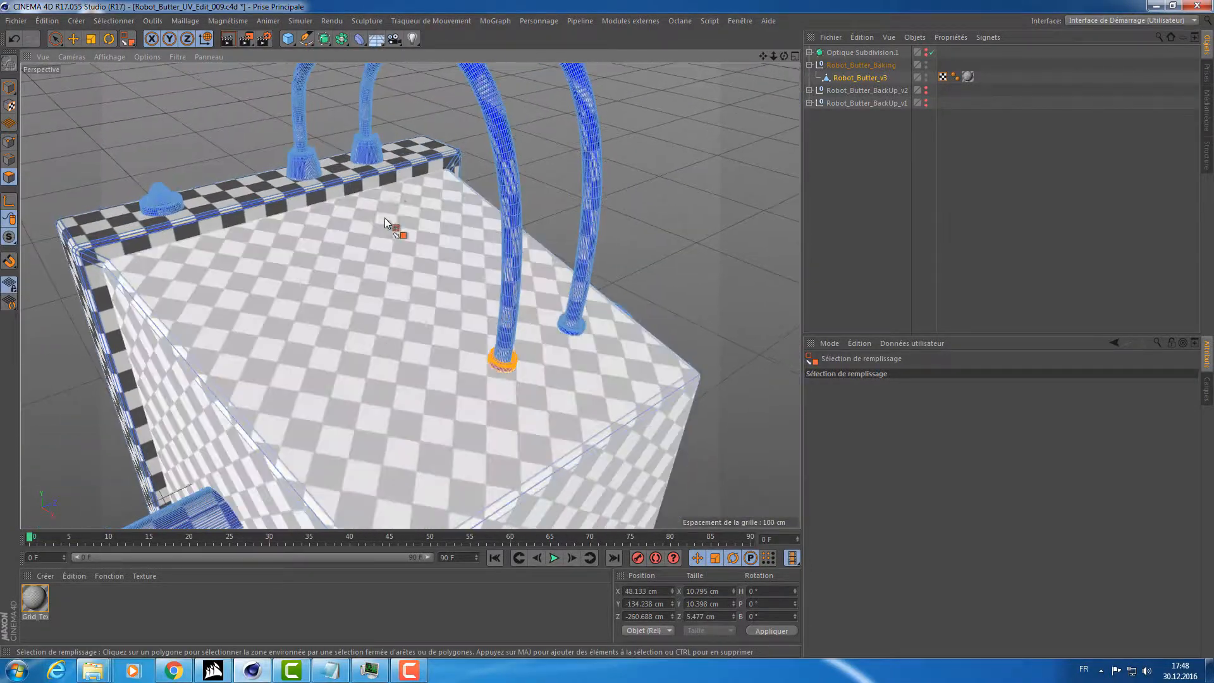
Fill-select the other cable on the head, followed by the main body block.
alt+drag(389, 197, 300, 202)
click(635, 170)
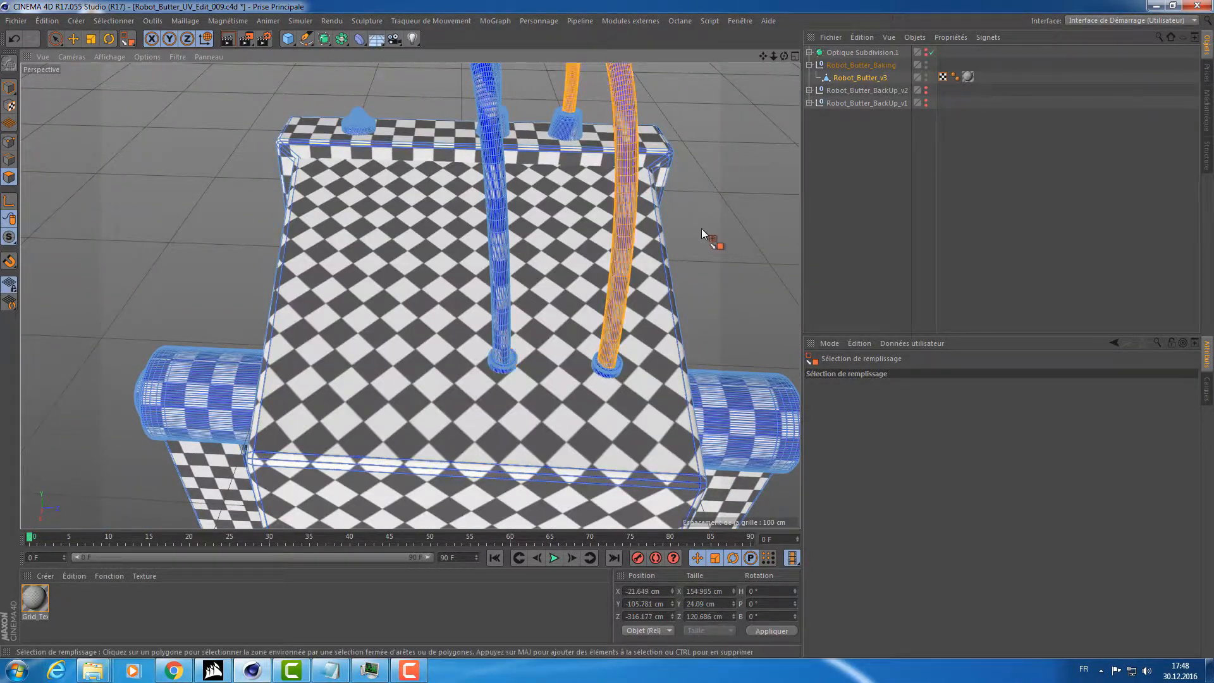
alt+drag(701, 229, 564, 215)
click(551, 269)
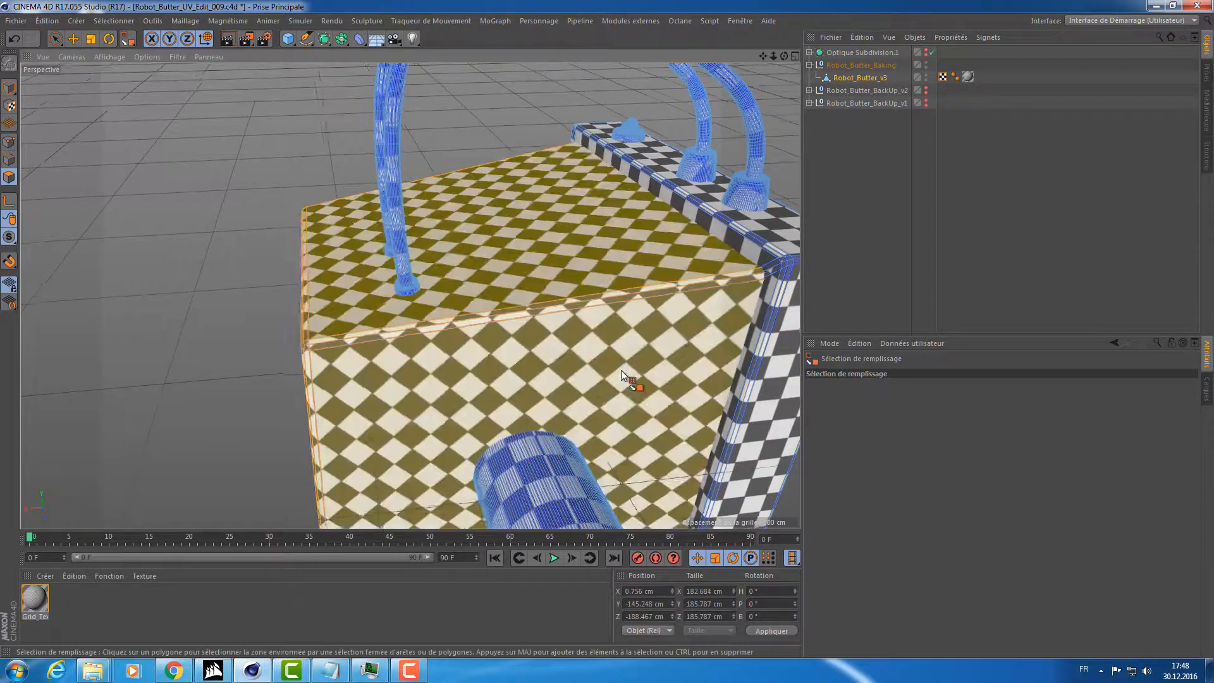
alt+drag(621, 370, 560, 283)
alt+middle_drag(507, 343, 446, 238)
alt+right_drag(446, 238, 370, 238)
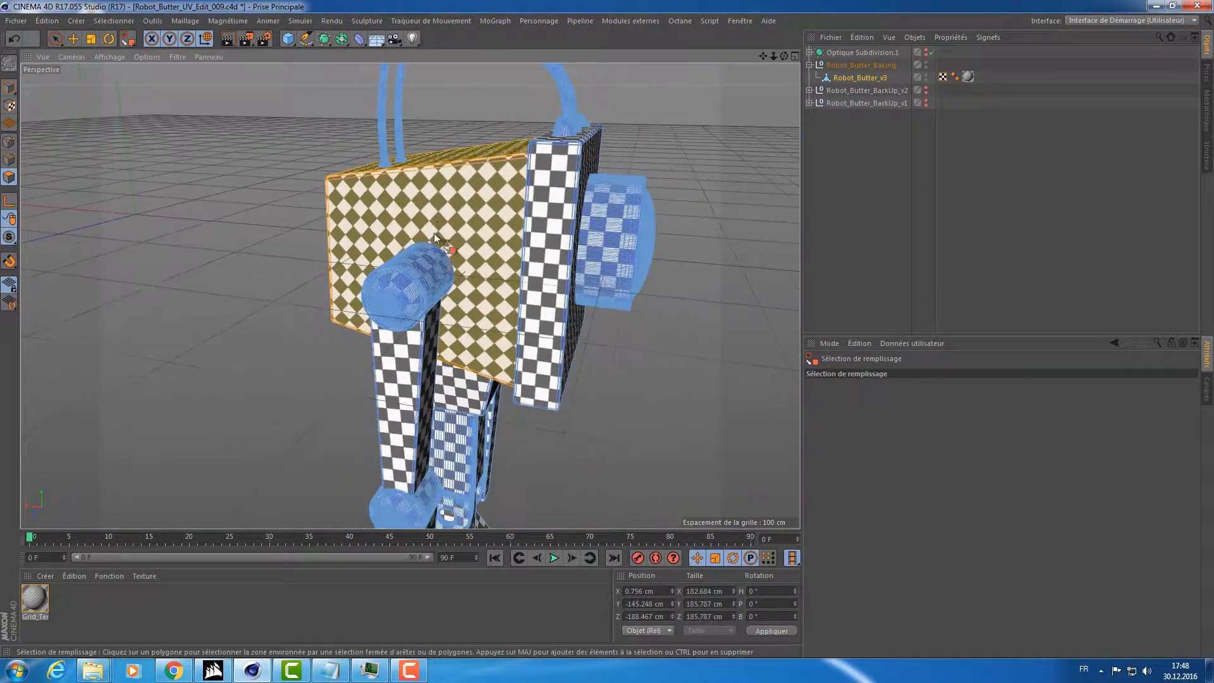
Fill-select the head's front plate, followed by the upper leg section beneath the torso.
click(542, 307)
alt+drag(542, 307, 366, 388)
click(447, 319)
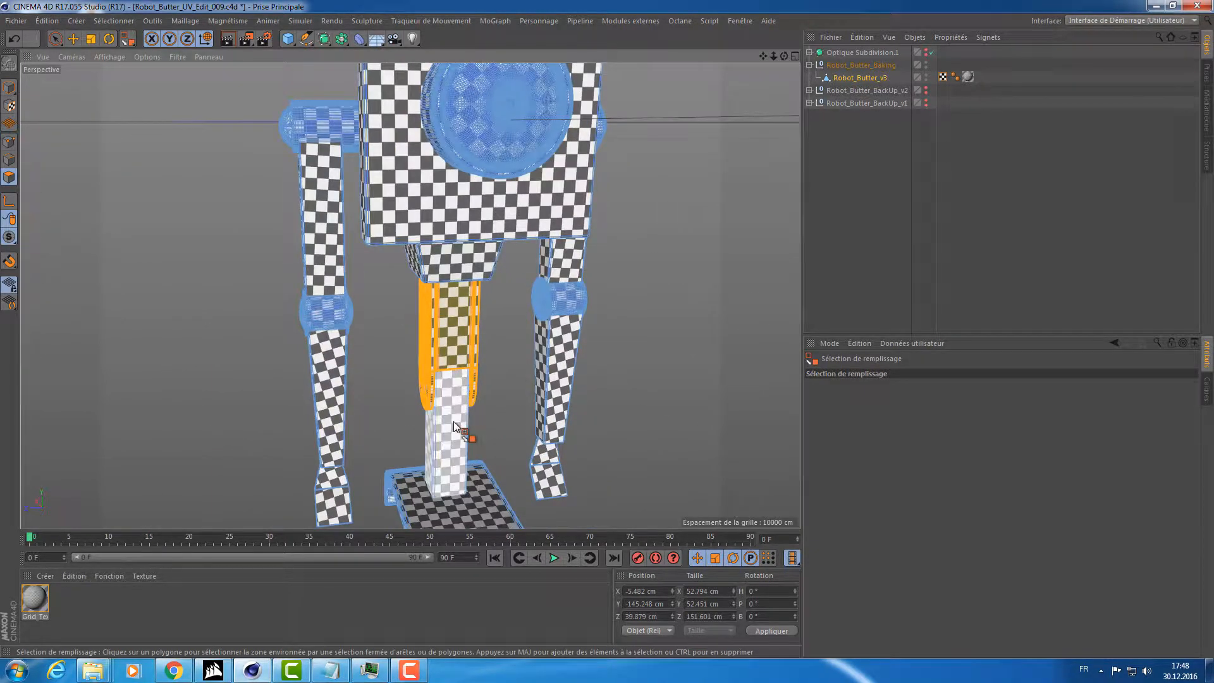
Fill-select the lower leg post that stands on the foot plate.
click(466, 416)
alt+right_drag(467, 415, 439, 428)
alt+drag(439, 427, 461, 432)
alt+middle_drag(460, 431, 447, 328)
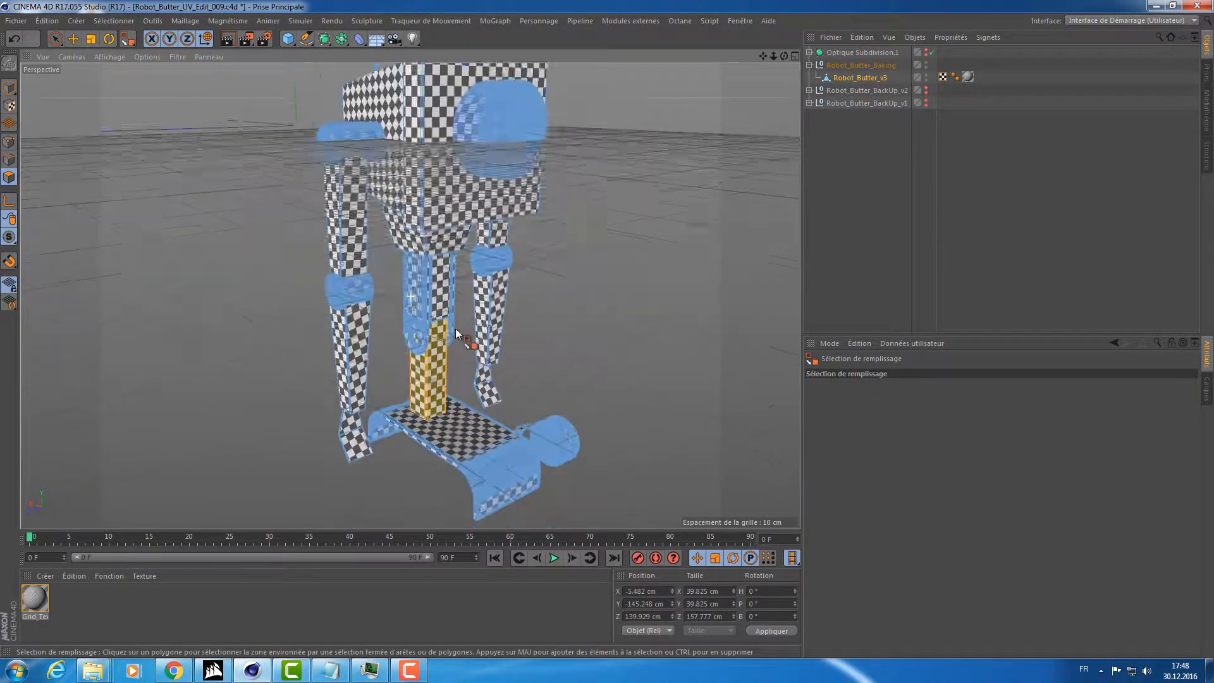
alt+drag(447, 328, 478, 351)
alt+middle_drag(484, 320, 504, 393)
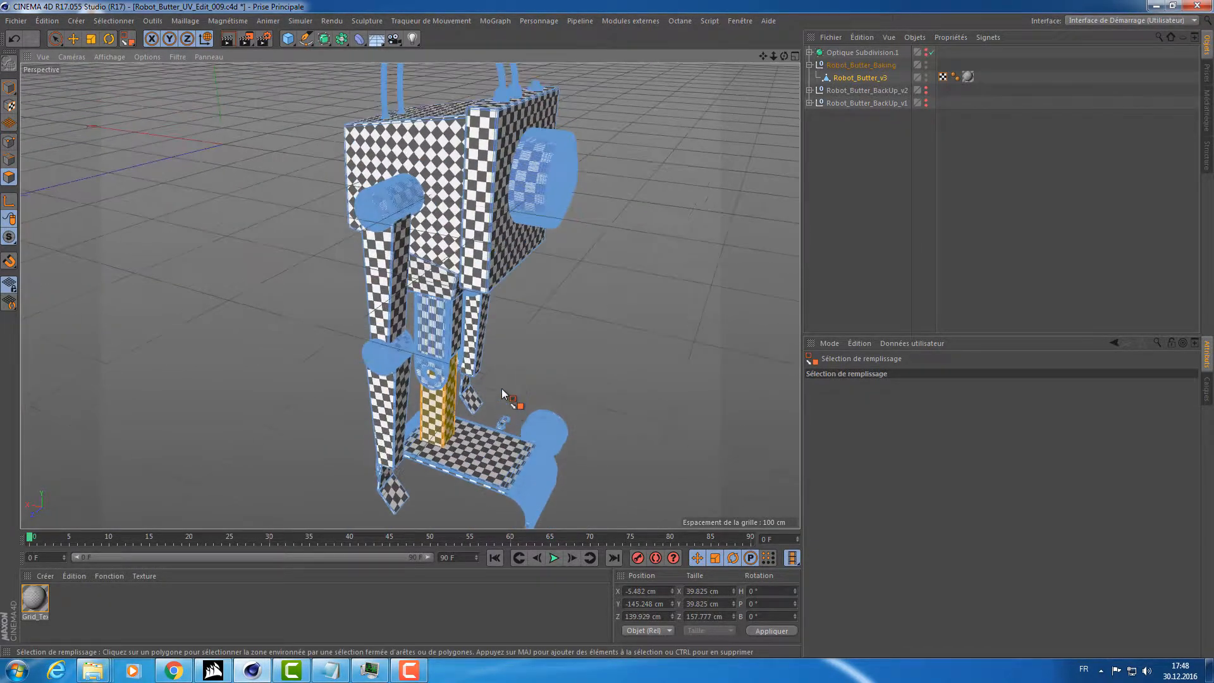
Duplicate the Robot_Butter_v3 mesh and delete every polygon of the copy except the selected lower leg post.
alt+drag(534, 300, 476, 305)
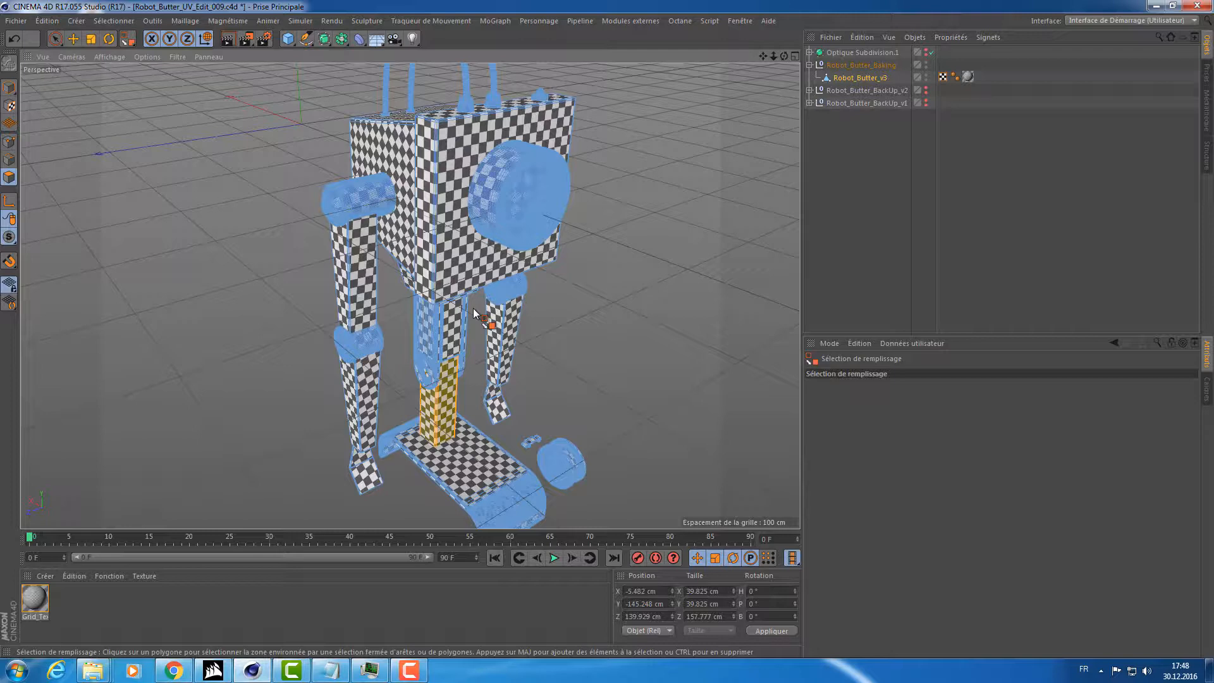
key(ctrl+c)
key(ctrl+v)
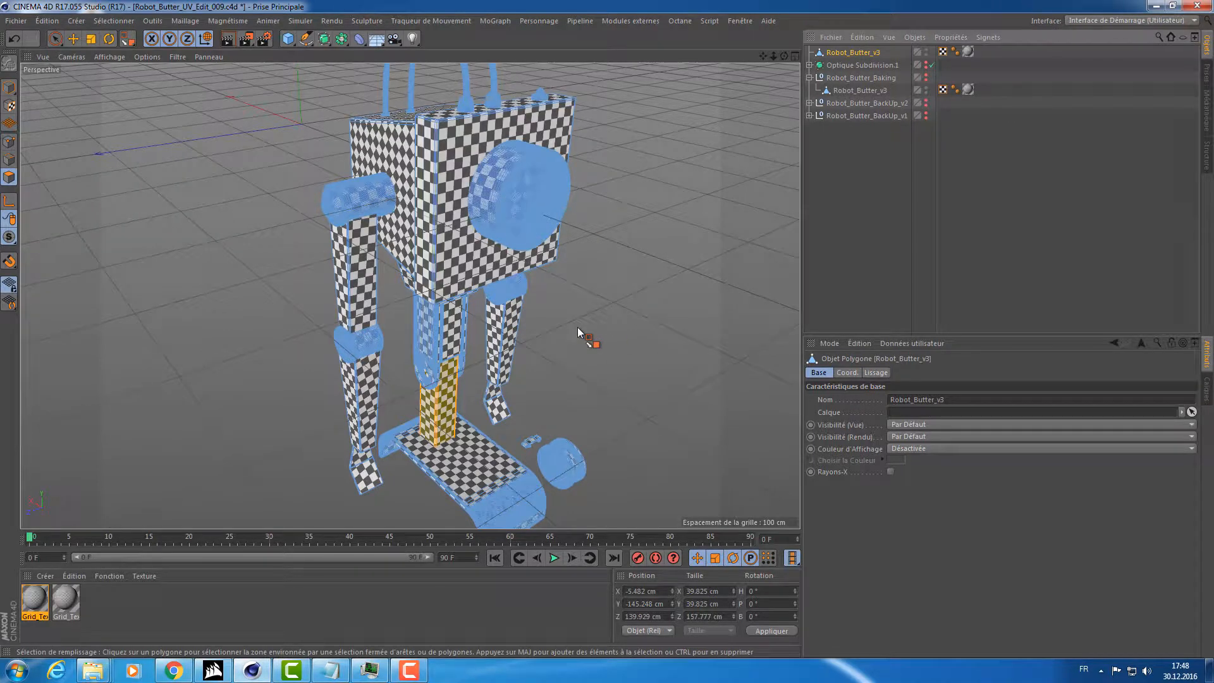
key(u)
key(i)
key(Delete)
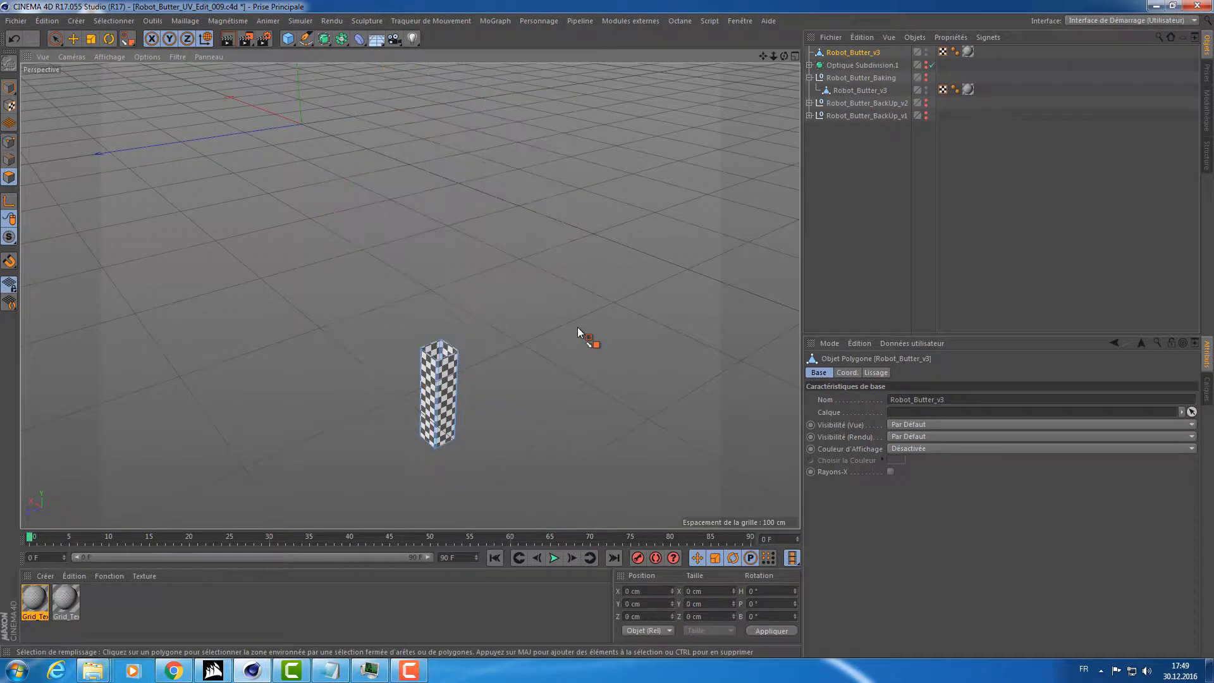
alt+drag(578, 309, 405, 379)
key(h)
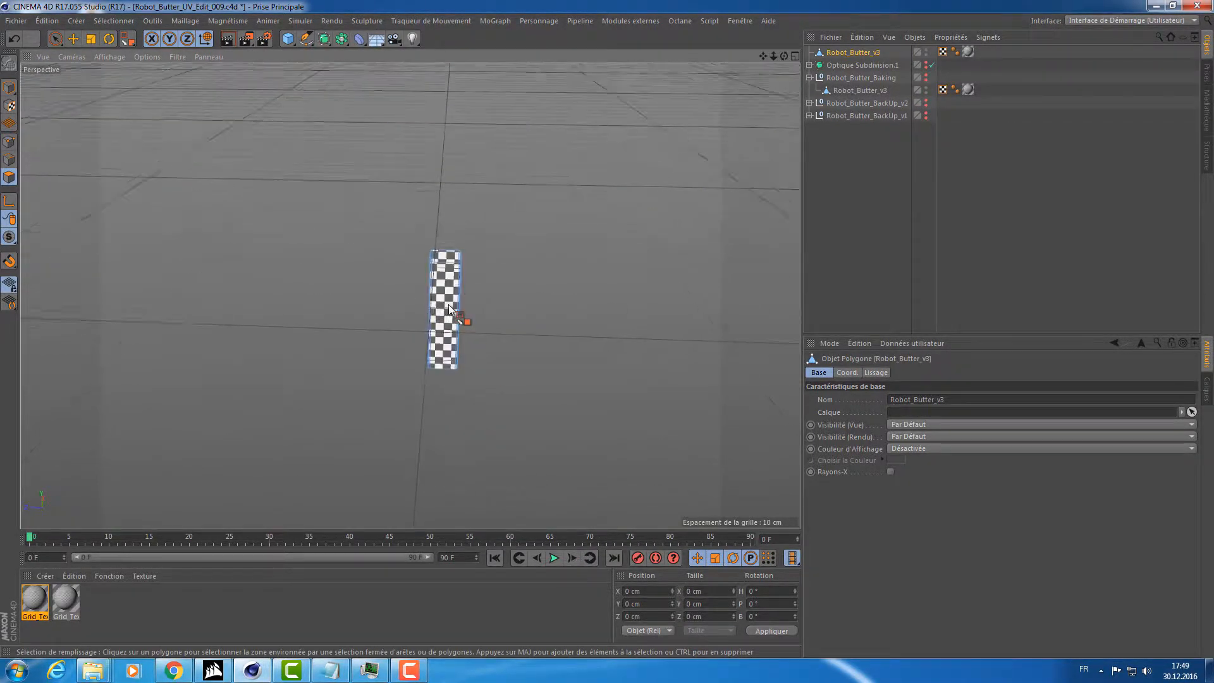
key(e)
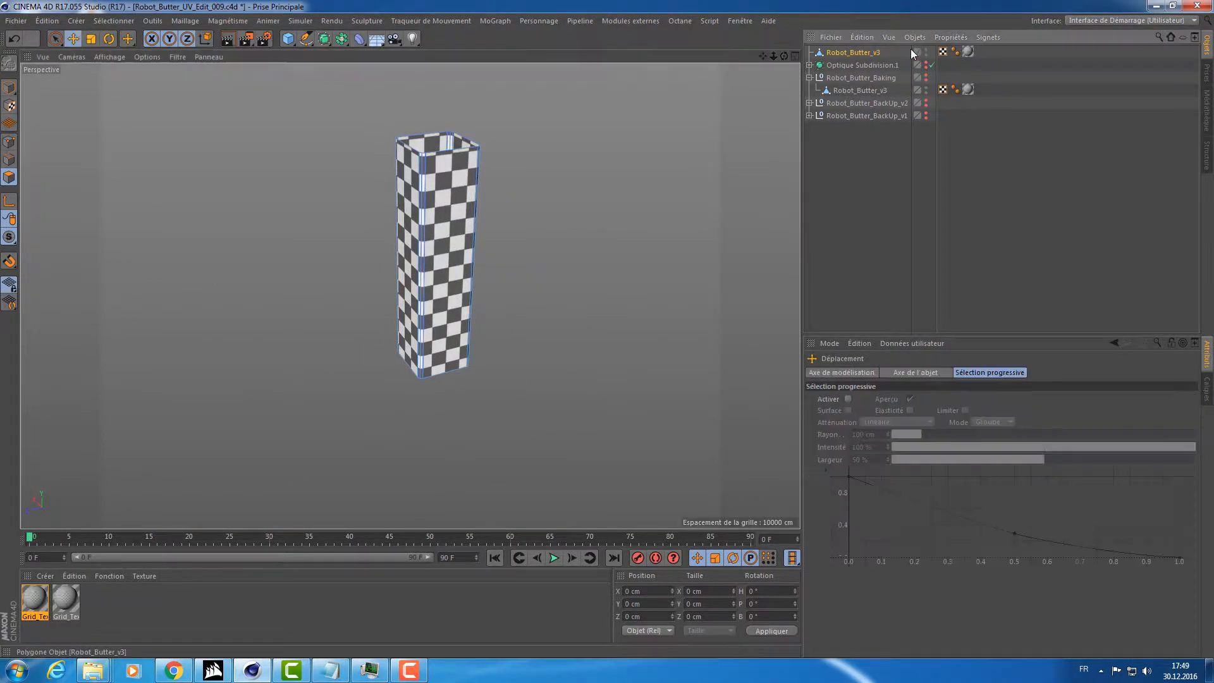
Show the isolated leg post's UV polygons over UvMap_Robot.jpg in the BP UV Edit layout, using UV polygon mode.
click(842, 52)
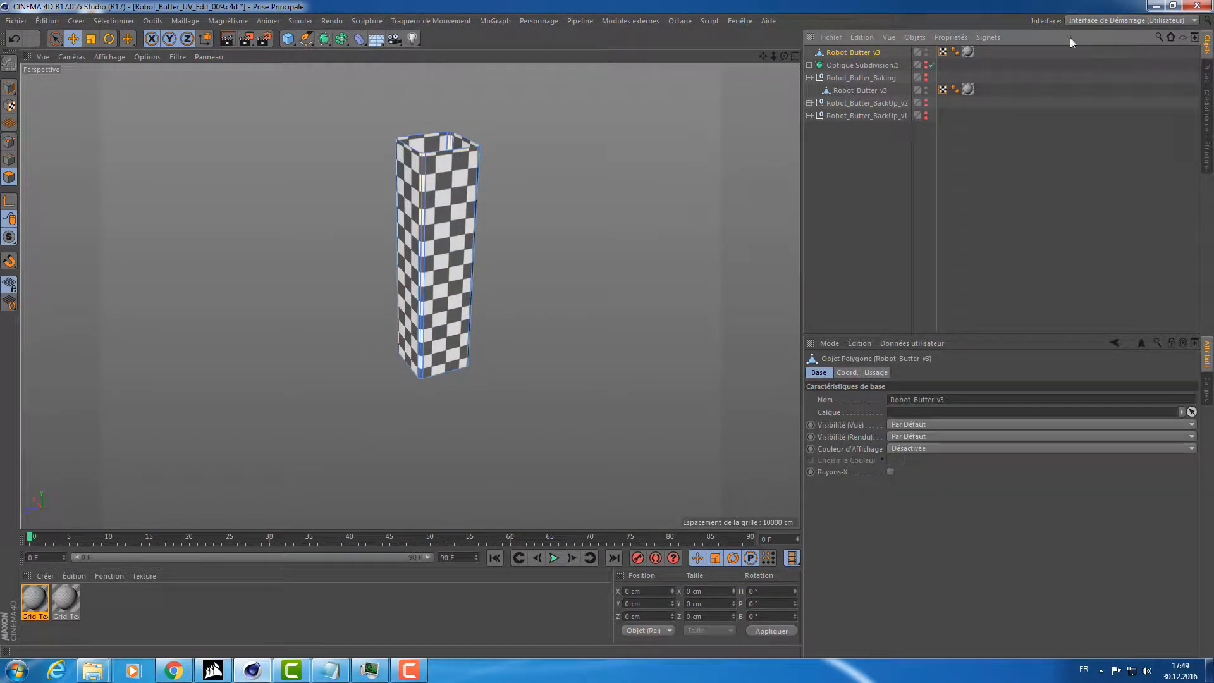
click(1125, 25)
click(1101, 57)
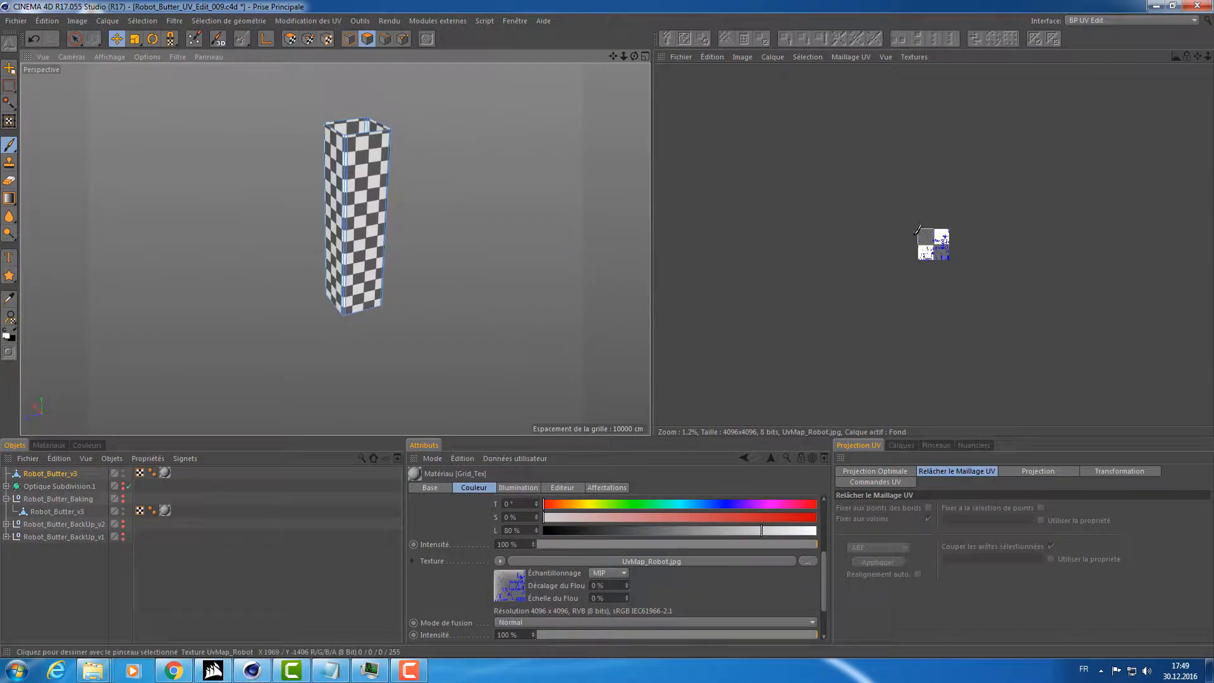
scroll(918, 231, up, 10)
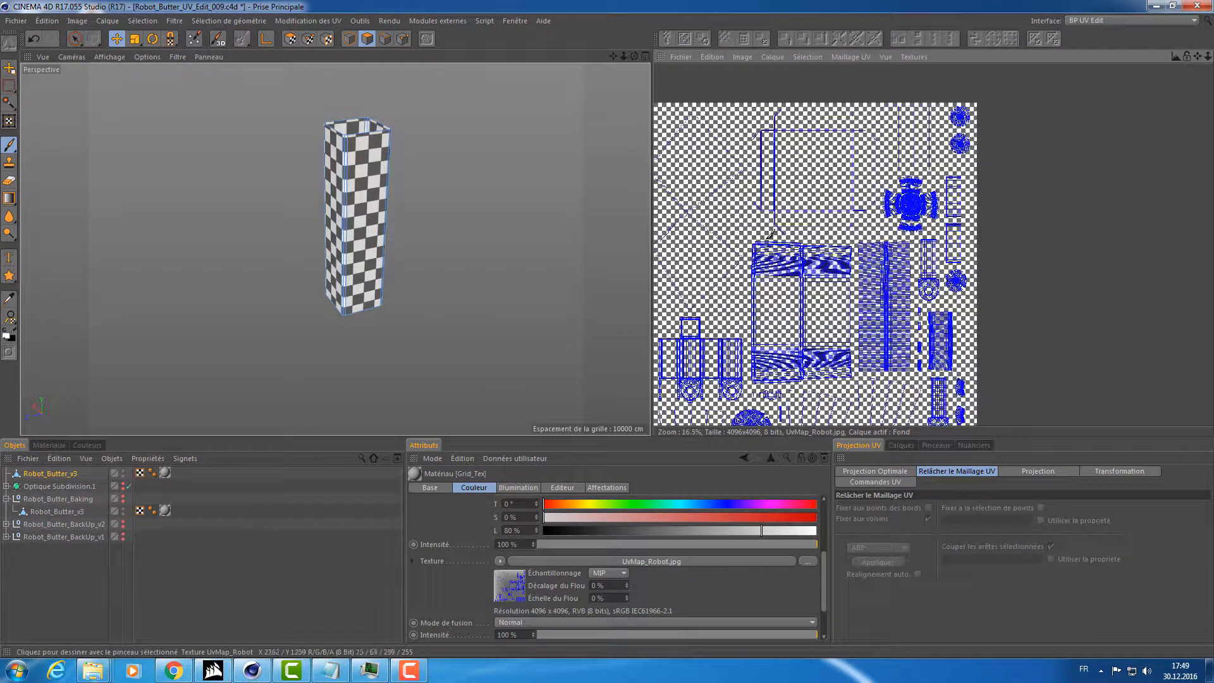
click(290, 39)
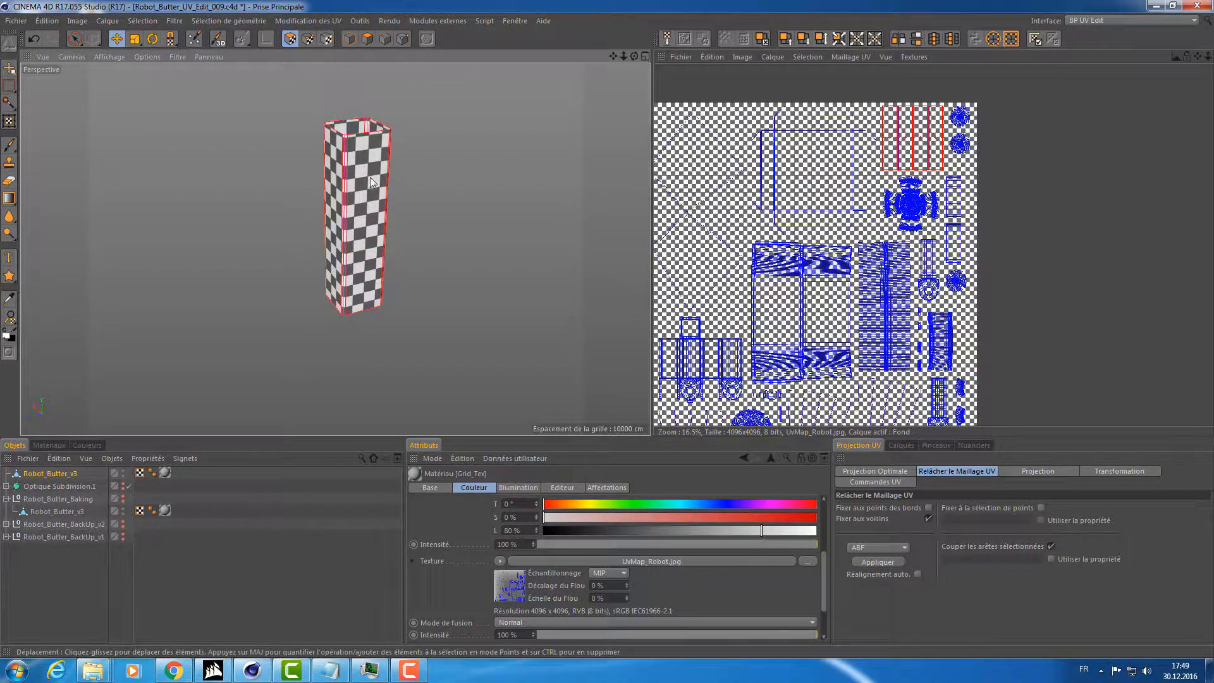
scroll(1000, 230, up, 5)
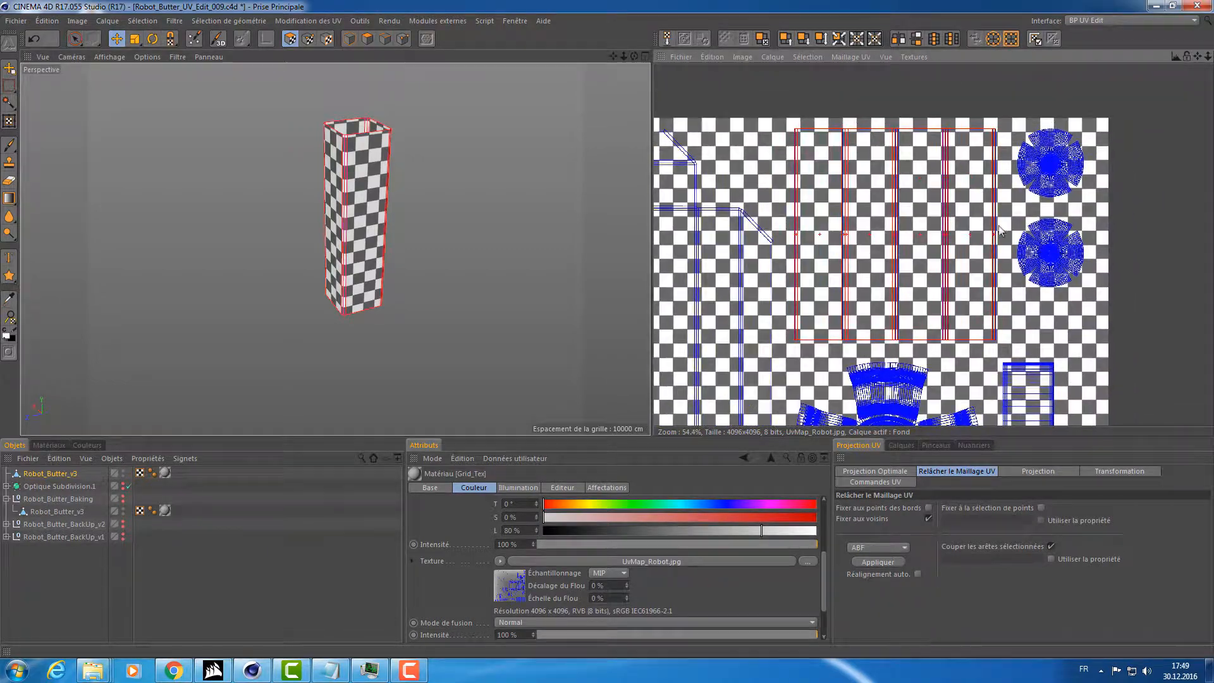
scroll(991, 175, down, 8)
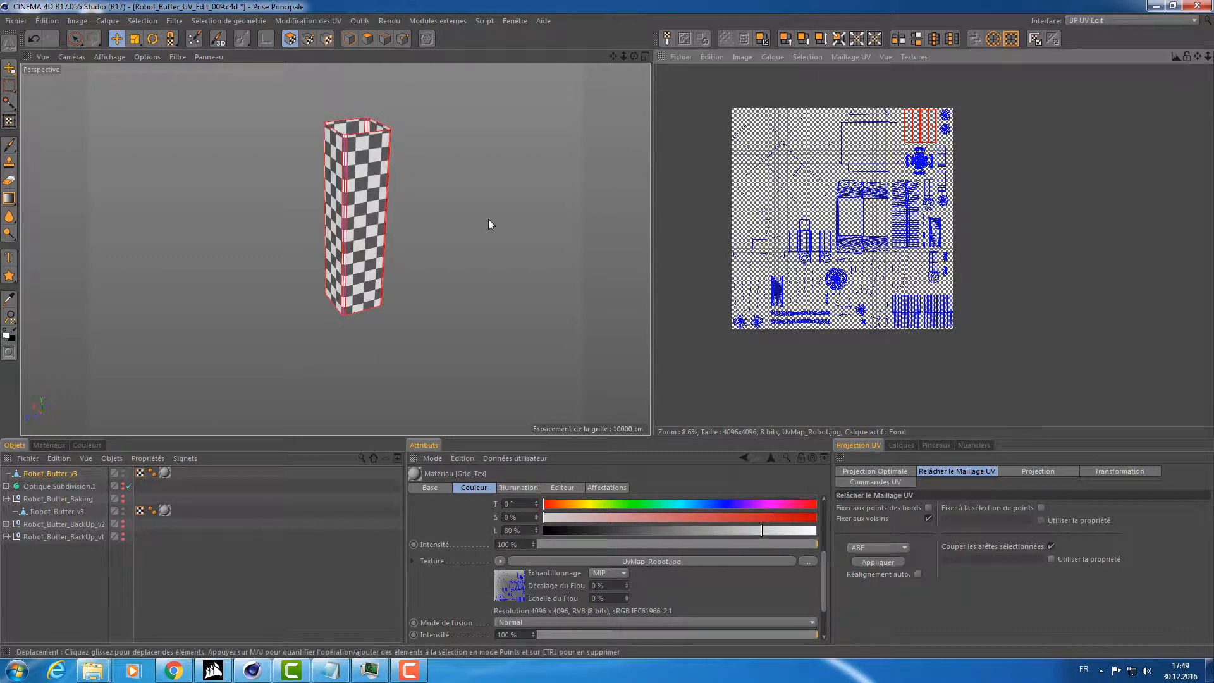
Undo the polygon deletion on the duplicate to restore the complete robot.
key(ctrl+z)
key(ctrl+z)
key(ctrl+z)
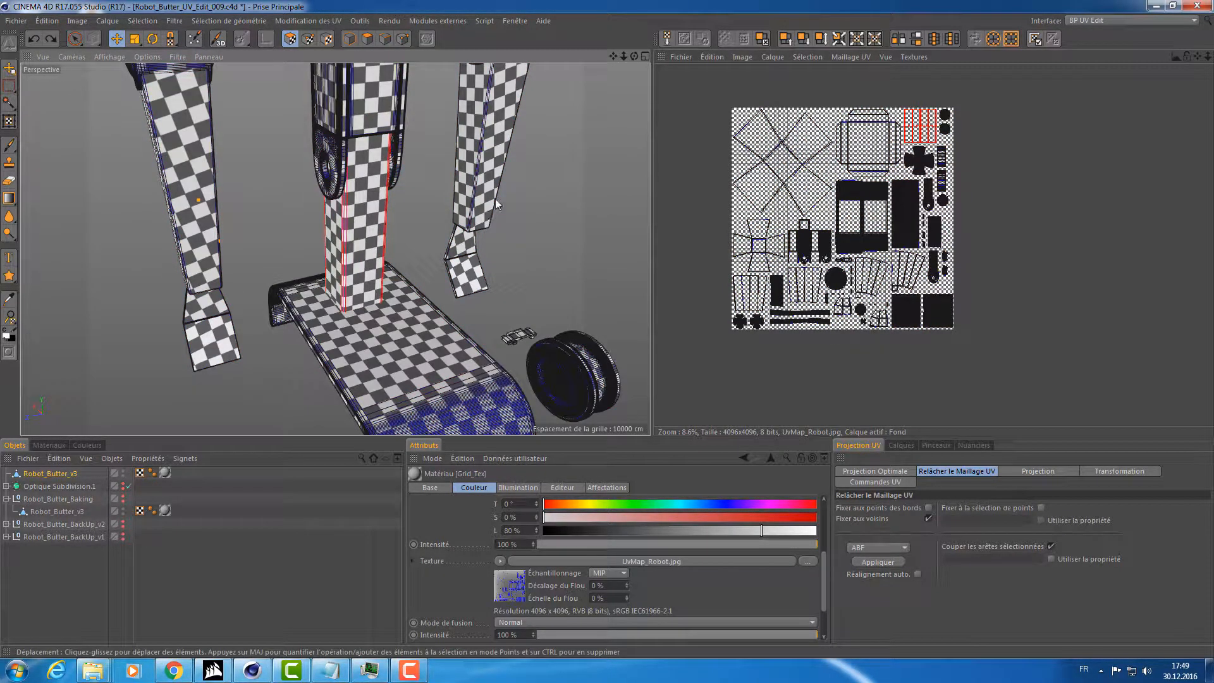
alt+drag(487, 188, 447, 163)
alt+right_drag(447, 164, 335, 247)
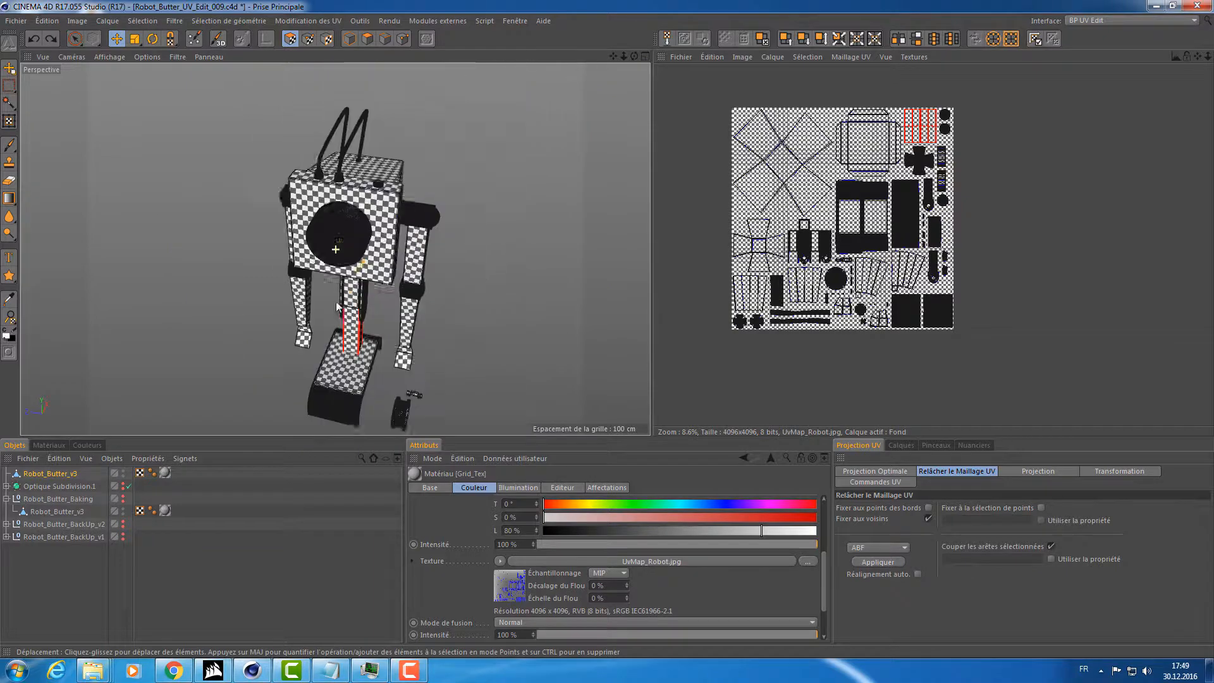
mouse_move(336, 246)
alt+mouse_down()
mouse_move(306, 242)
mouse_move(354, 234)
alt+mouse_up()
Return to the Interface de Démarrage (Utilisateur) layout and delete the duplicate Robot_Butter_v3 object.
click(1074, 24)
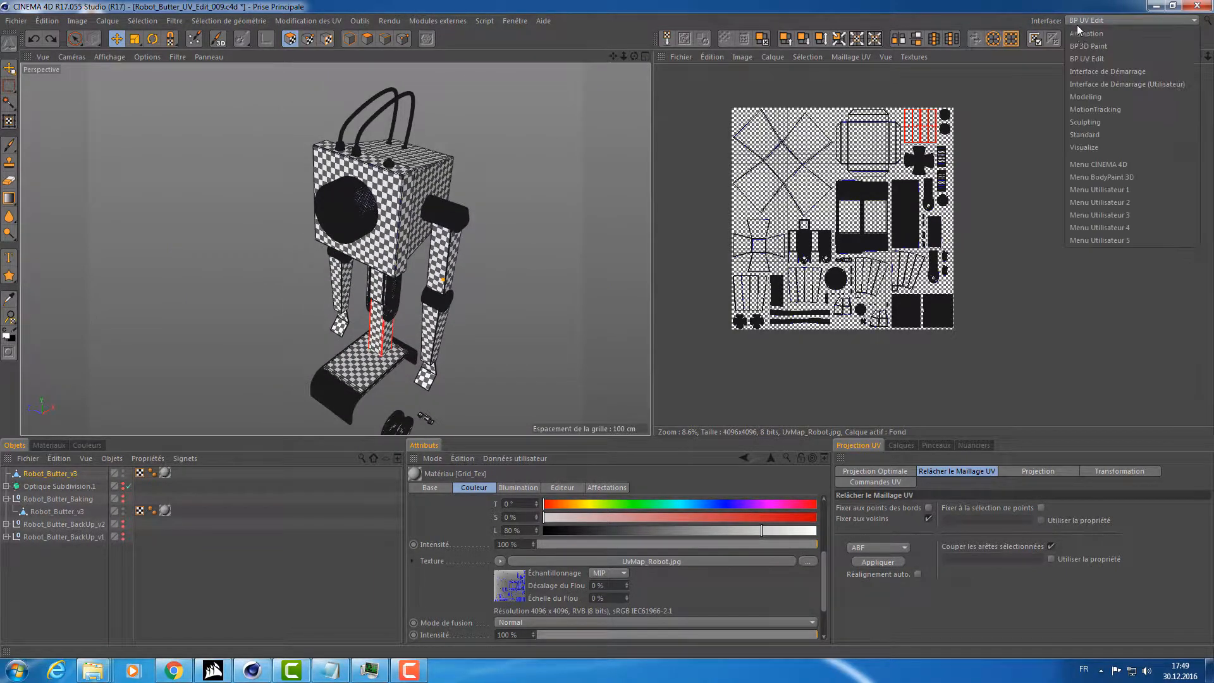
click(1079, 83)
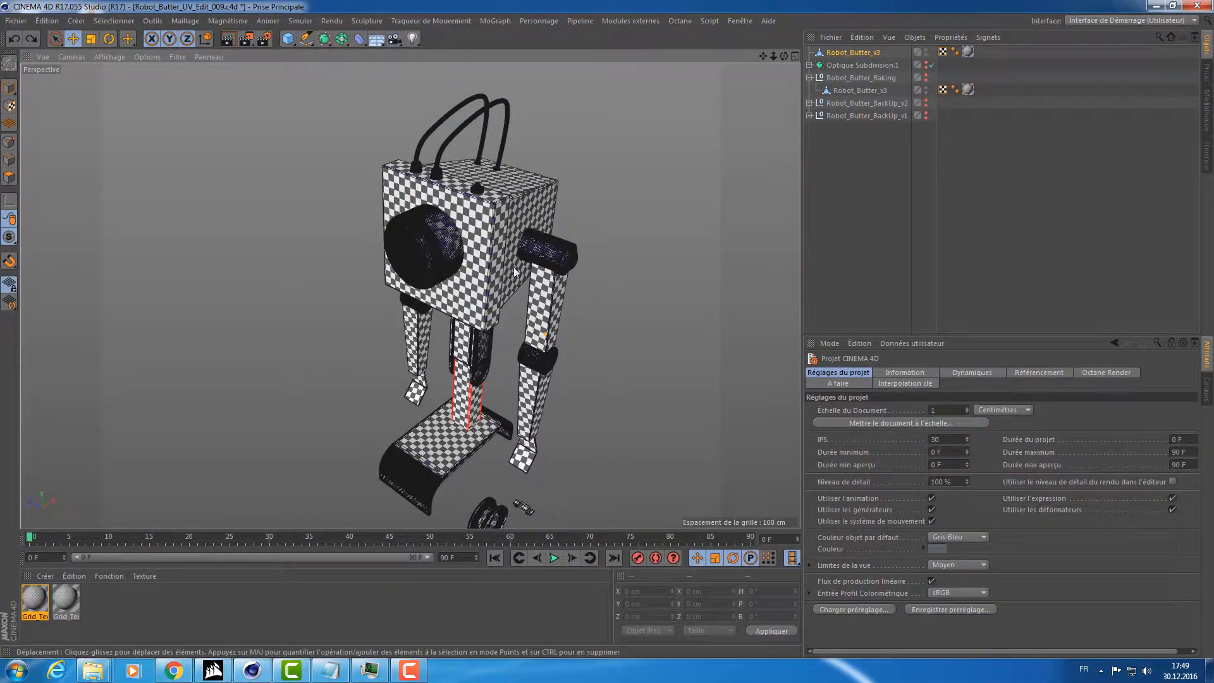
alt+drag(479, 296, 408, 267)
alt+right_drag(408, 267, 453, 245)
alt+drag(452, 244, 471, 240)
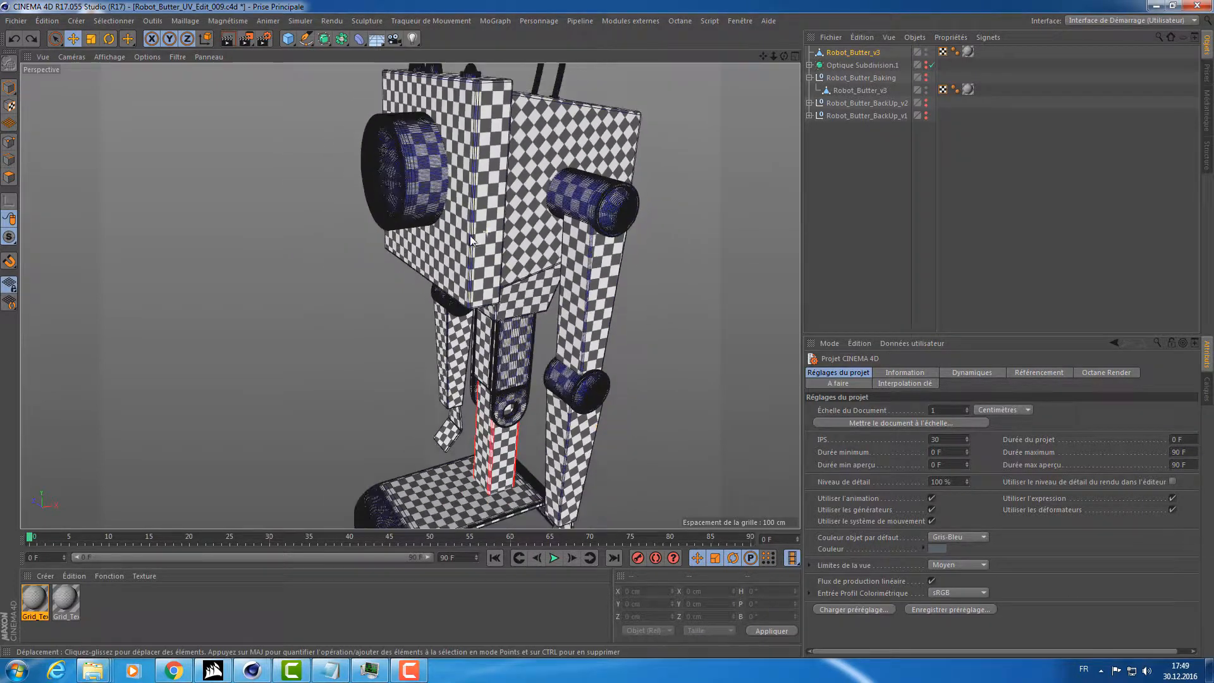
click(838, 53)
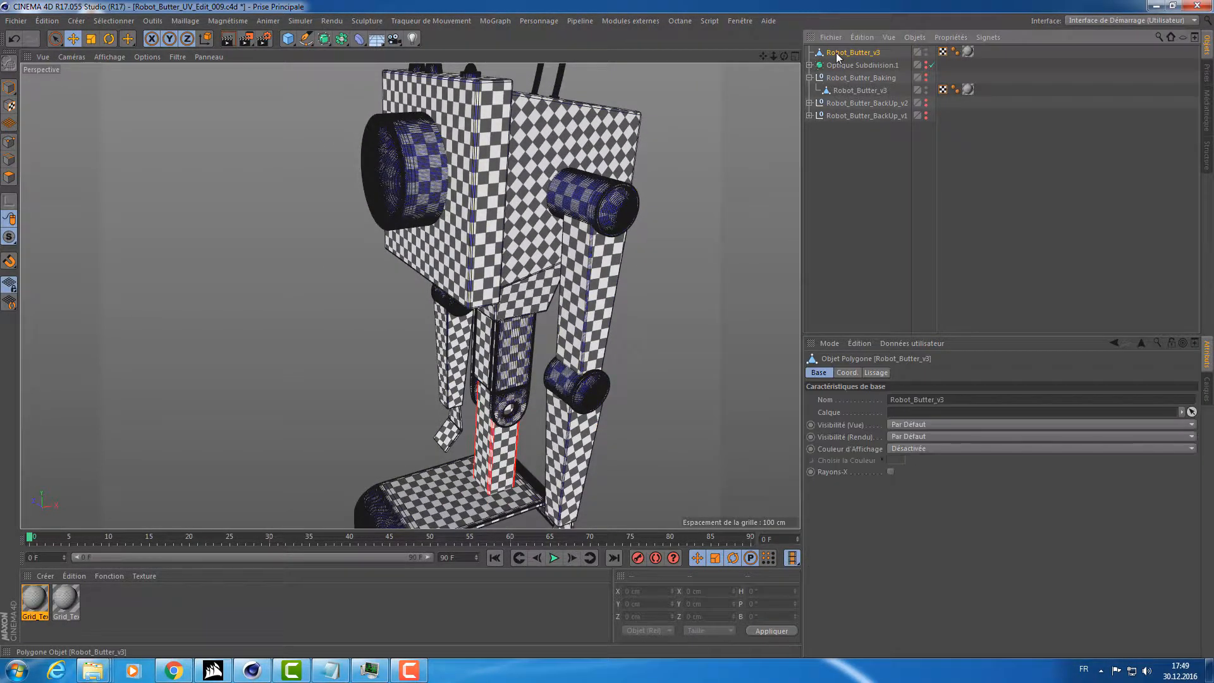
key(Delete)
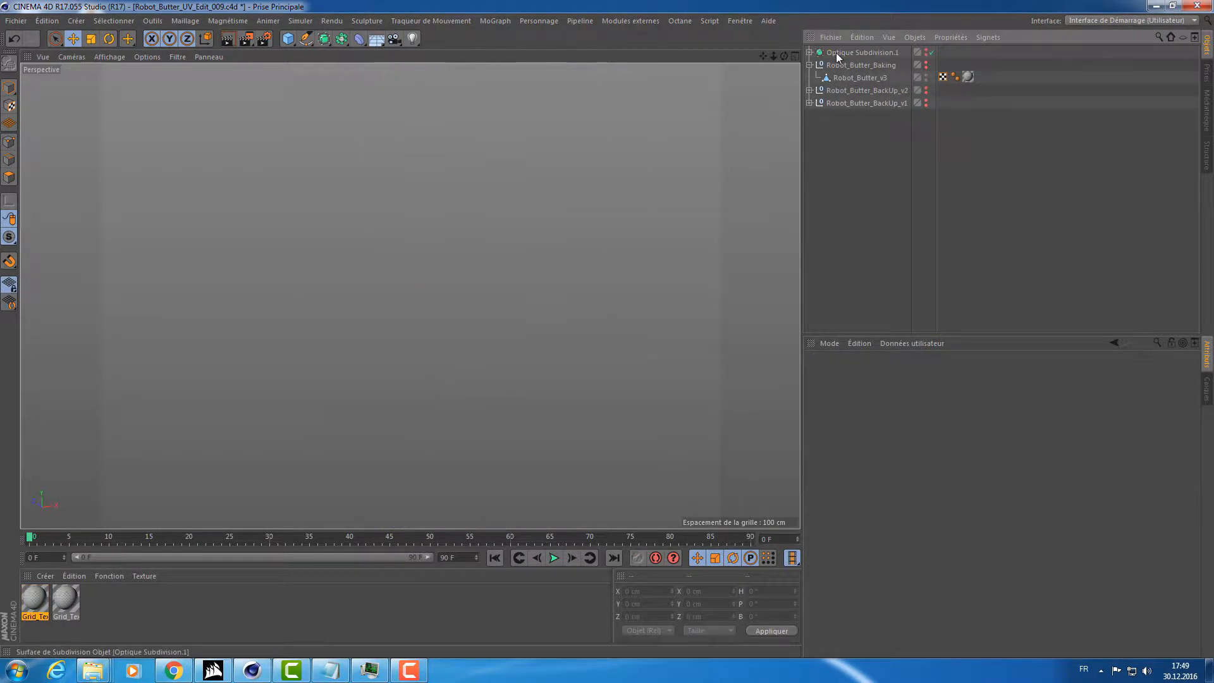
Make the Robot_Butter_Baking group visible in the viewport and select its Robot_Butter_v3 mesh.
click(926, 65)
click(860, 77)
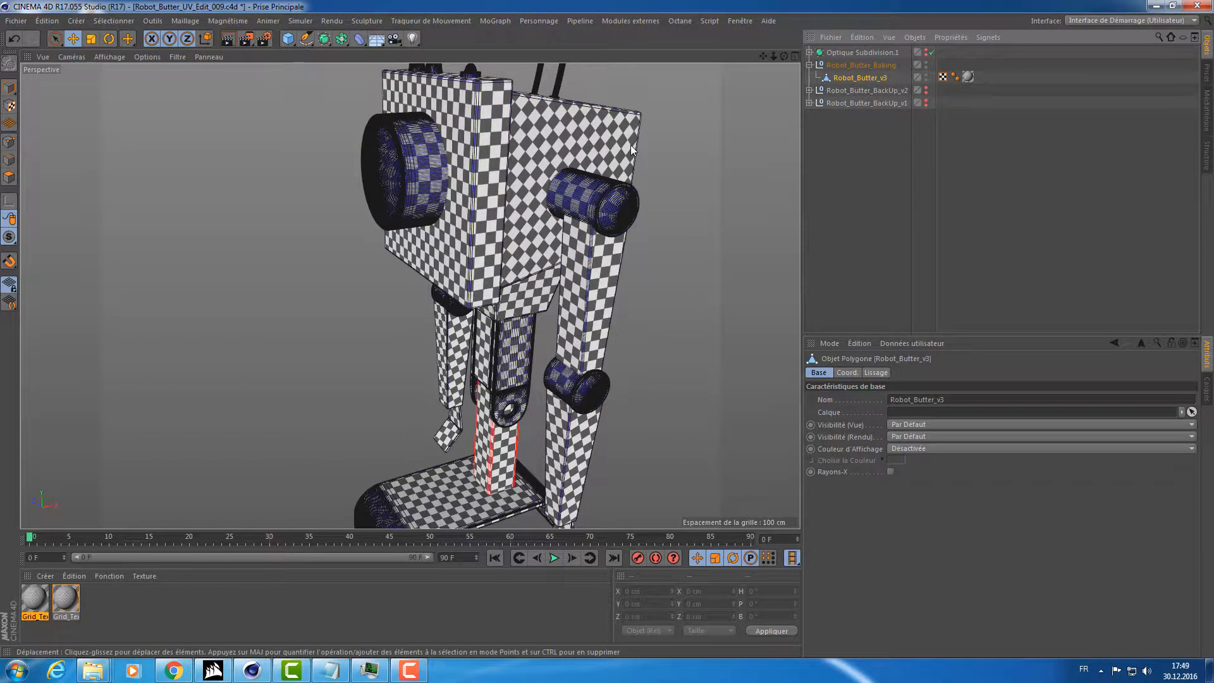
mouse_move(632, 145)
alt+mouse_down()
mouse_move(595, 154)
mouse_move(633, 146)
alt+mouse_up()
click(688, 255)
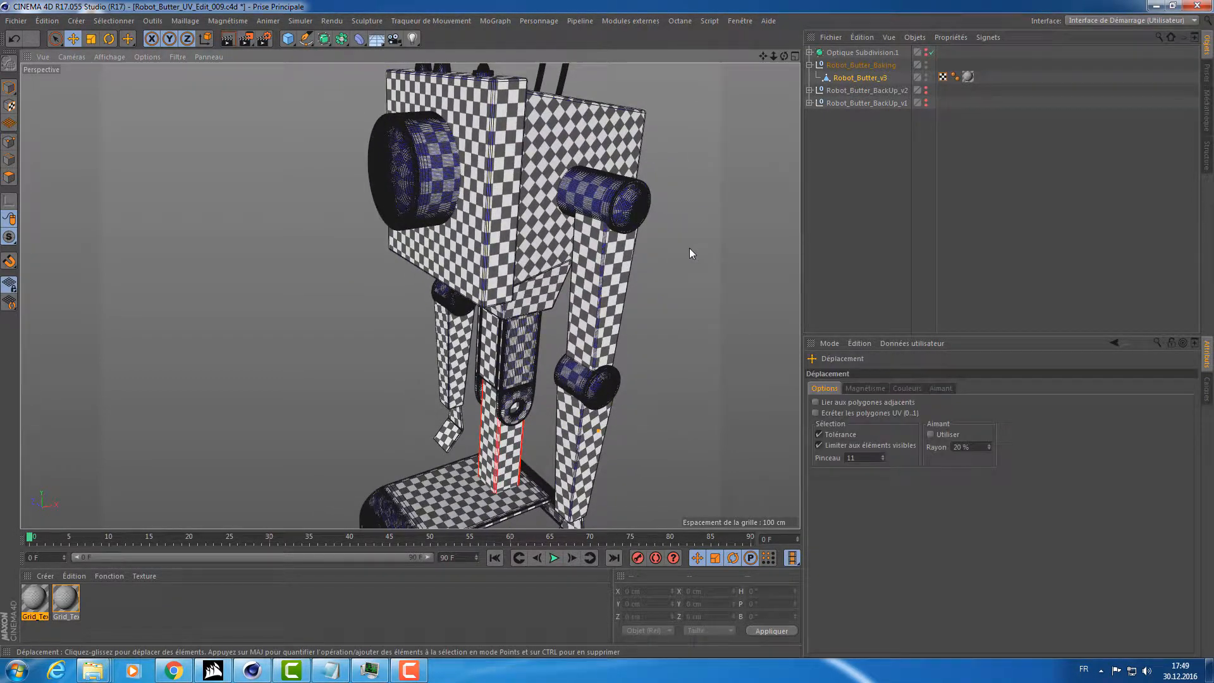
Switch to the BP UV Edit layout with the merged robot mesh selected.
click(1082, 19)
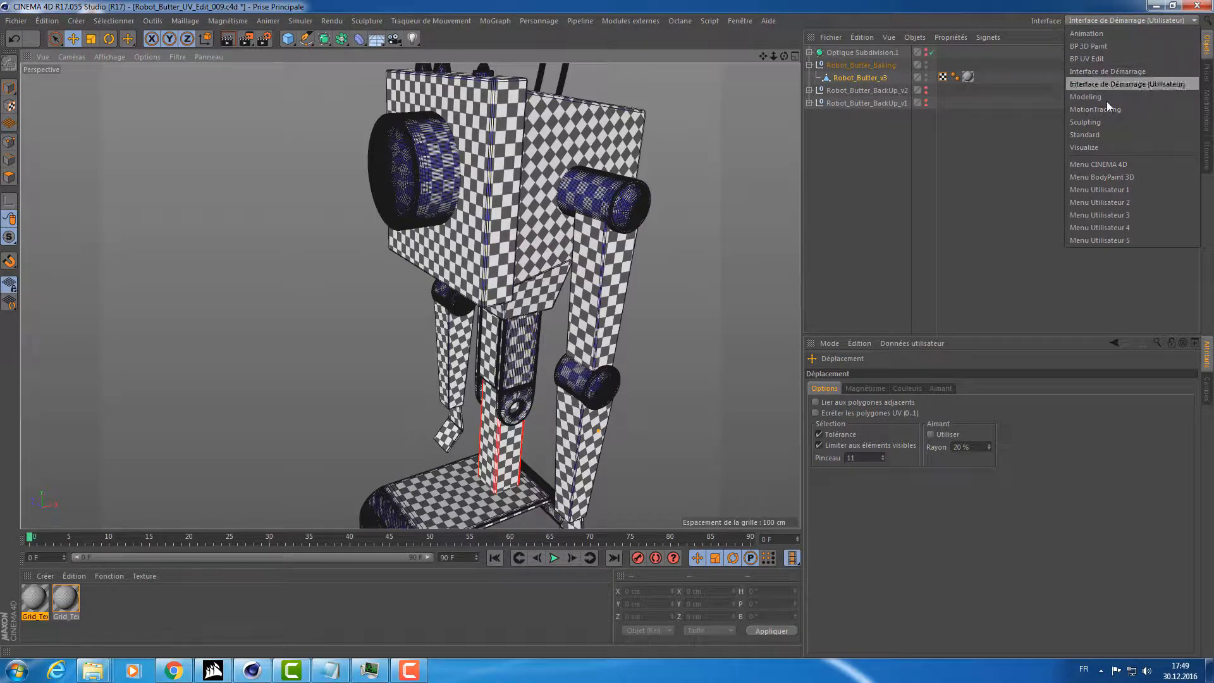
click(1109, 85)
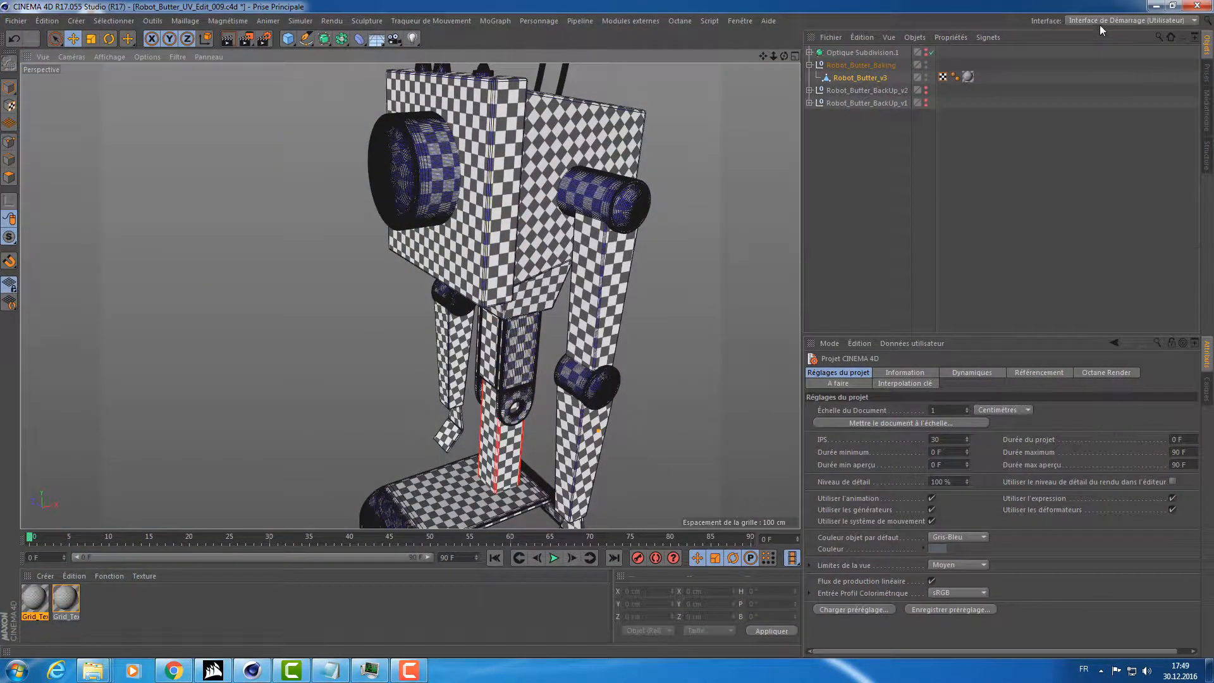
click(1099, 20)
click(1089, 55)
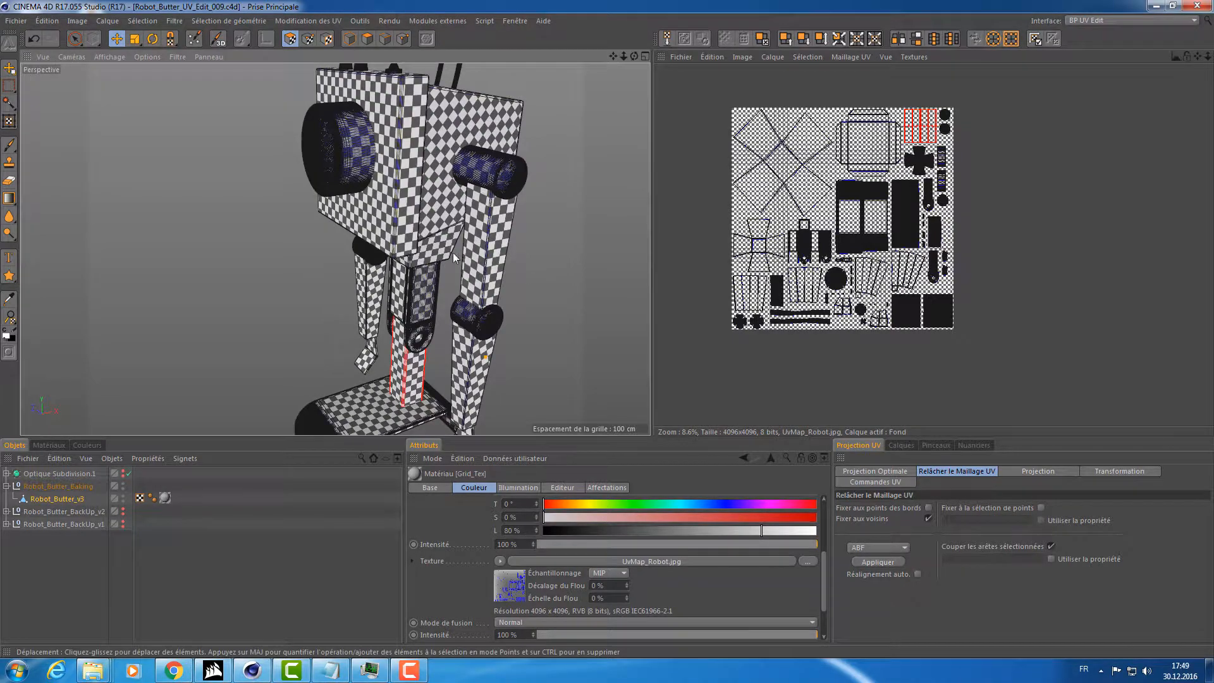
alt+right_drag(452, 258, 504, 244)
mouse_move(469, 252)
alt+mouse_down()
mouse_move(472, 238)
mouse_move(449, 242)
alt+mouse_up()
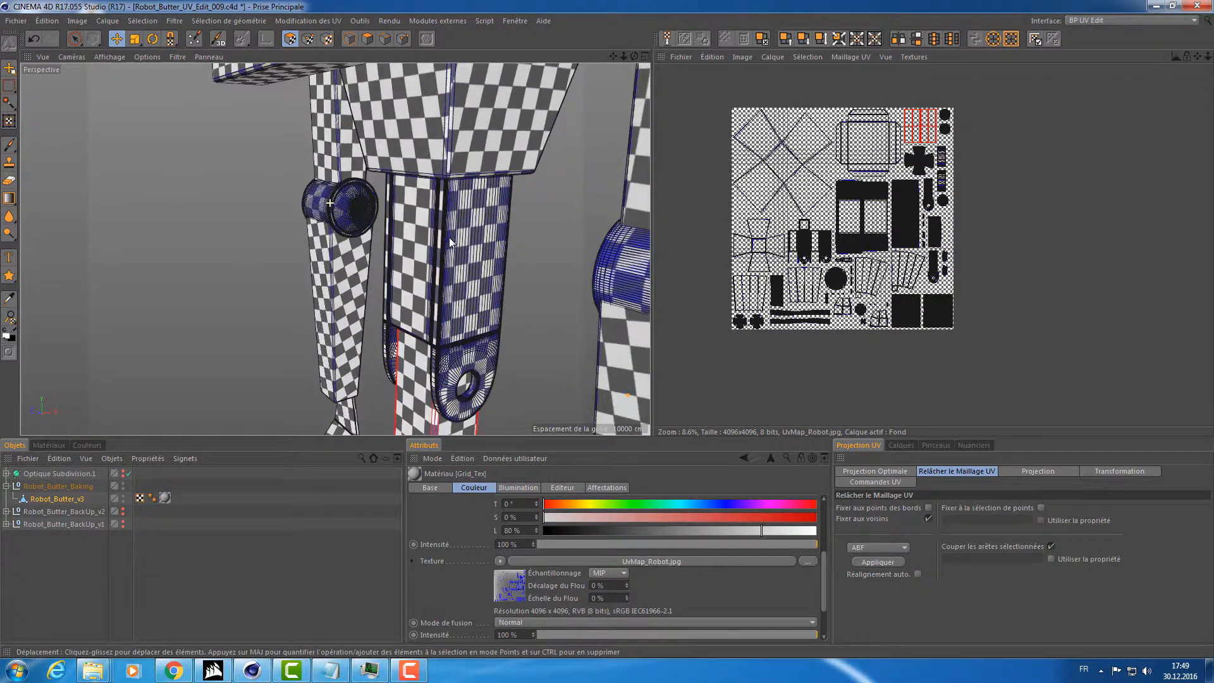
alt+right_drag(453, 255, 420, 266)
alt+drag(483, 231, 498, 229)
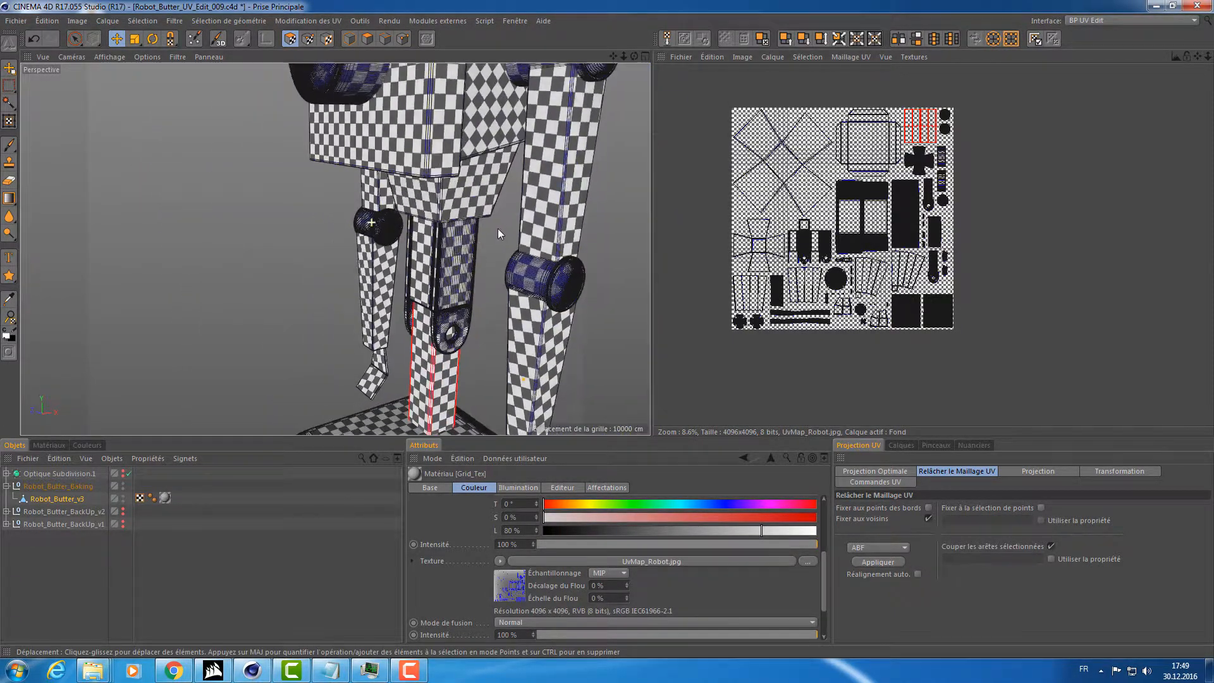
alt+right_drag(498, 229, 474, 240)
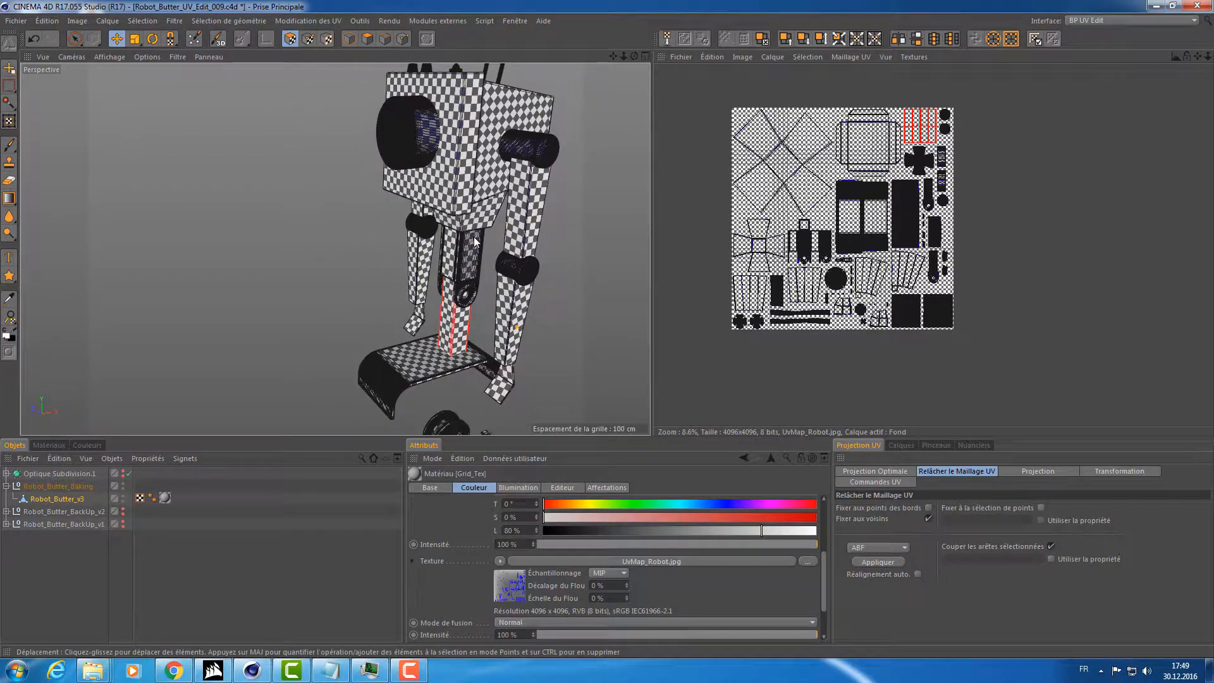
Select all UV polygons of the Robot_Butter_v3 mesh.
click(68, 498)
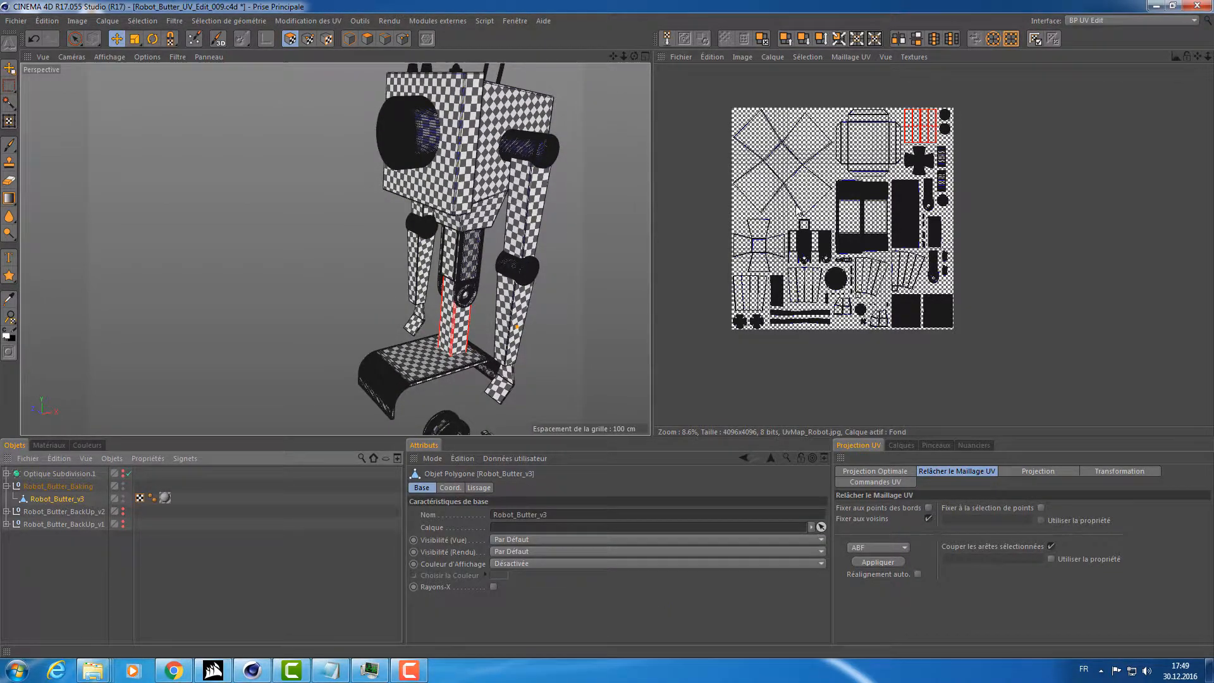
scroll(797, 210, up, 6)
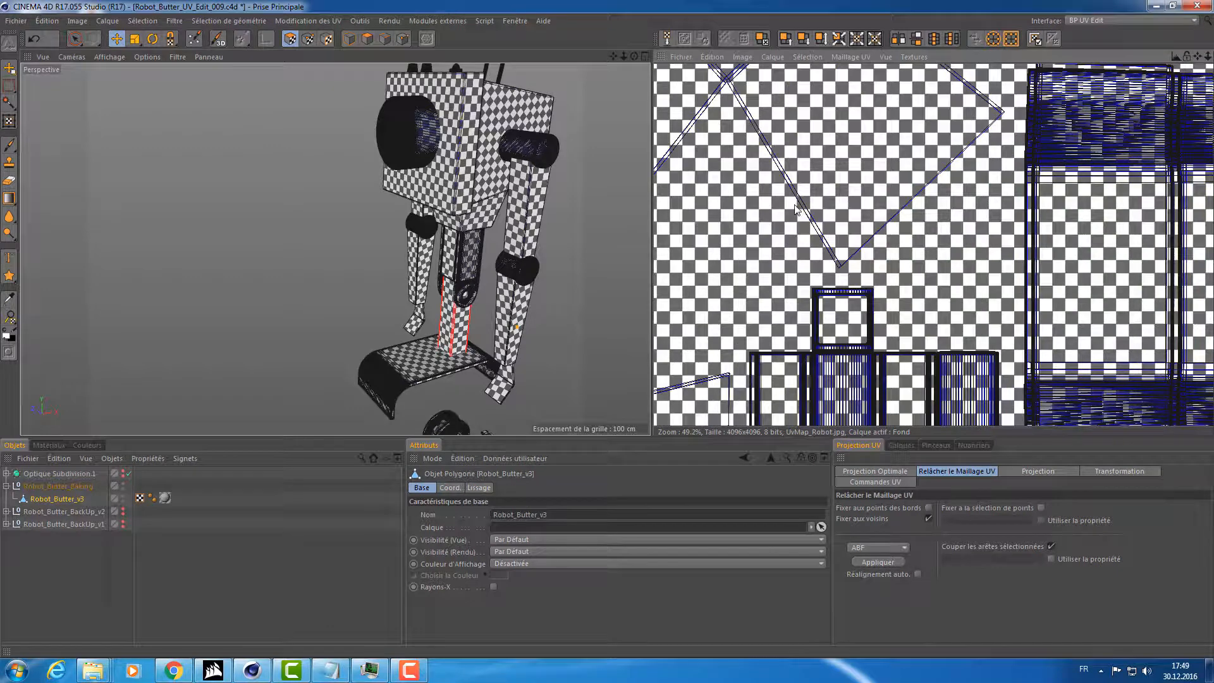
key(ctrl+a)
alt+right_drag(517, 215, 505, 180)
alt+middle_drag(505, 180, 479, 203)
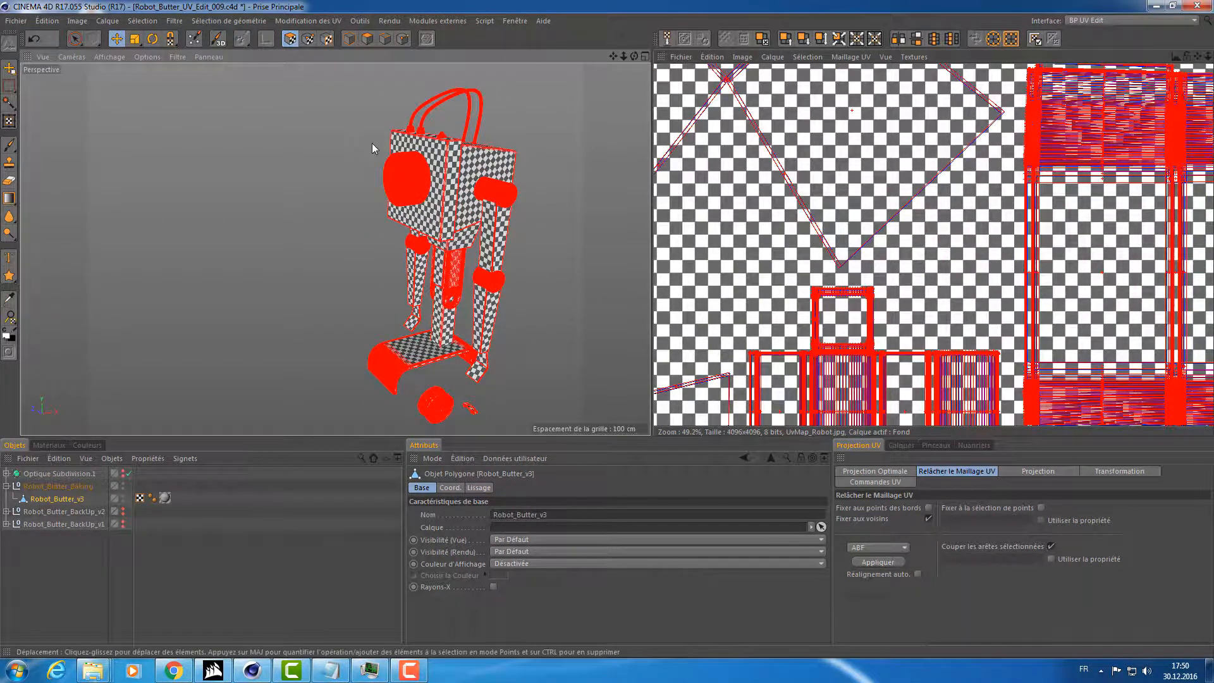
Hide the Fond layer of UvMap_Robot.jpg and add a new layer above it.
click(902, 445)
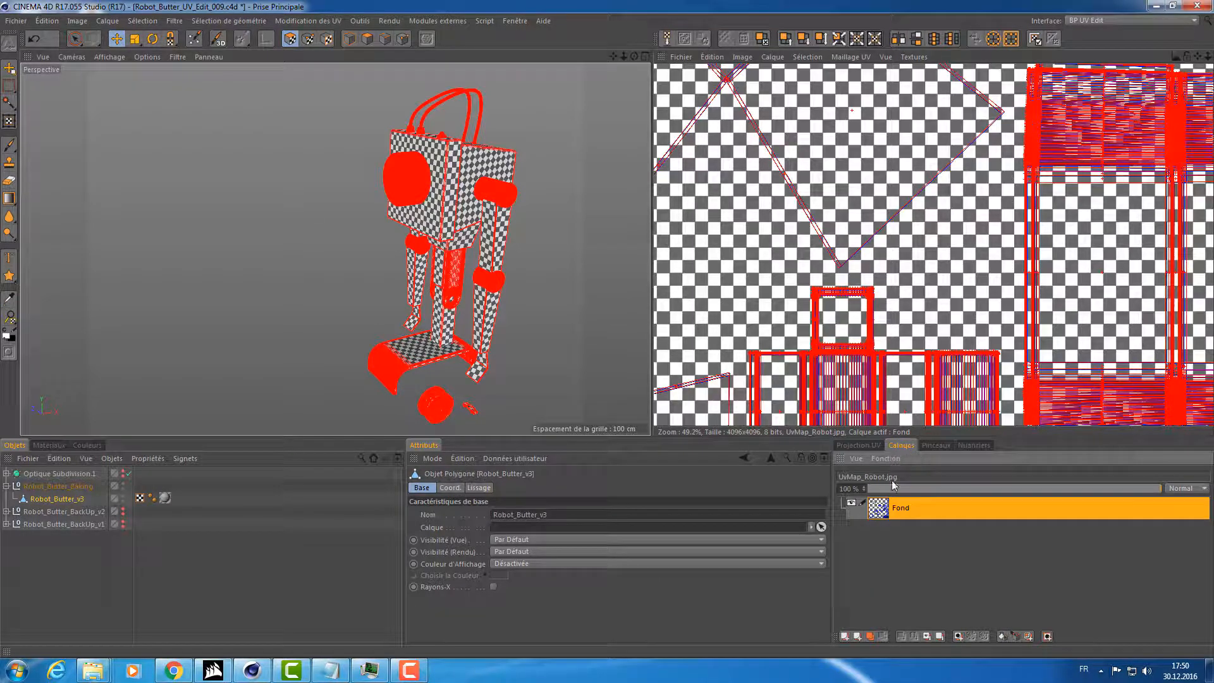
click(851, 504)
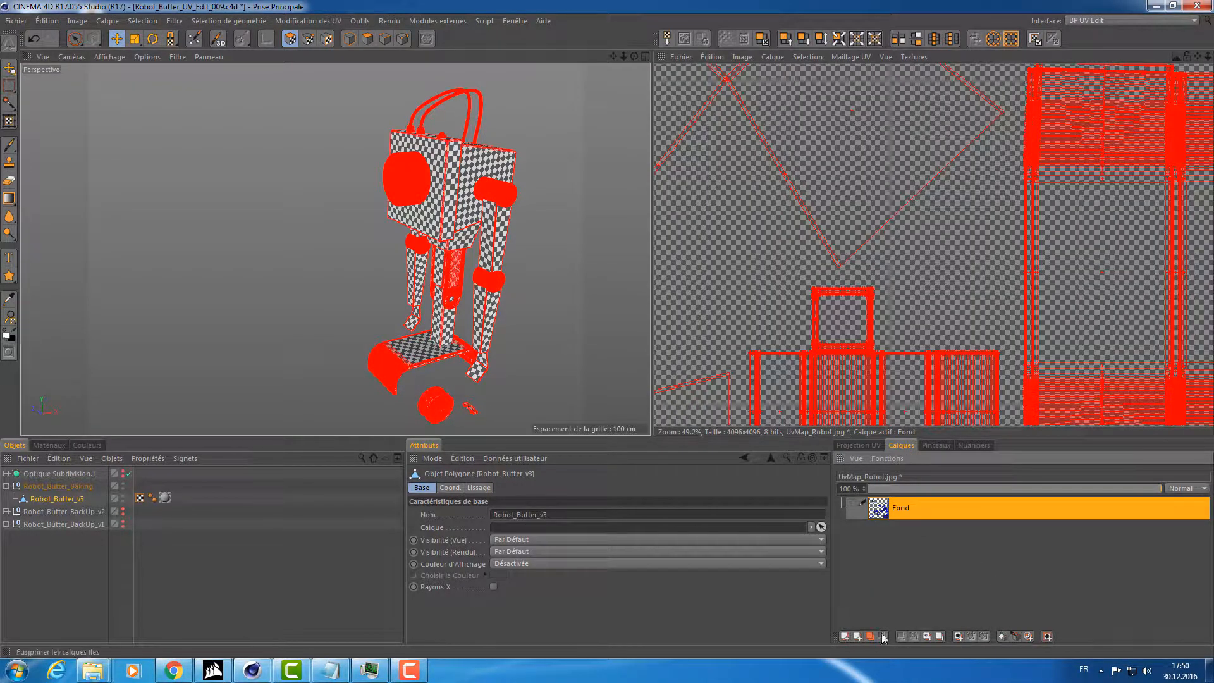
click(845, 637)
Set the paint colour to a fully saturated red with hue 0°, saturation 100% and lightness 100%.
click(8, 340)
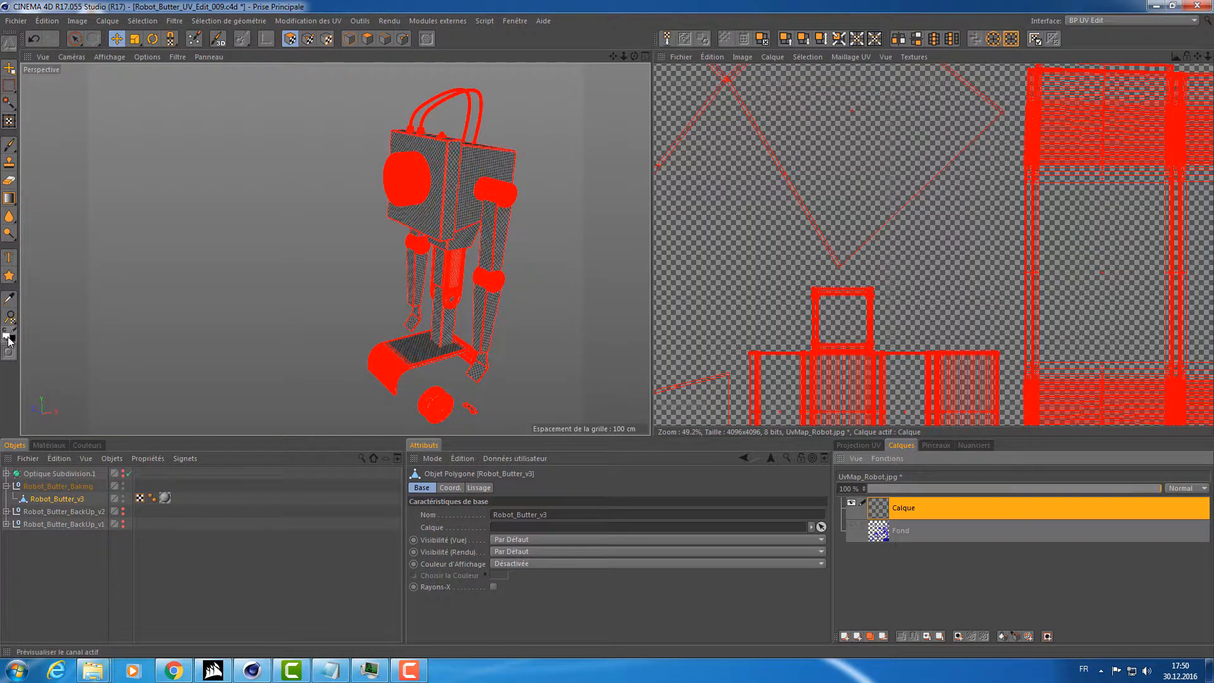
click(9, 337)
drag(147, 586, 434, 594)
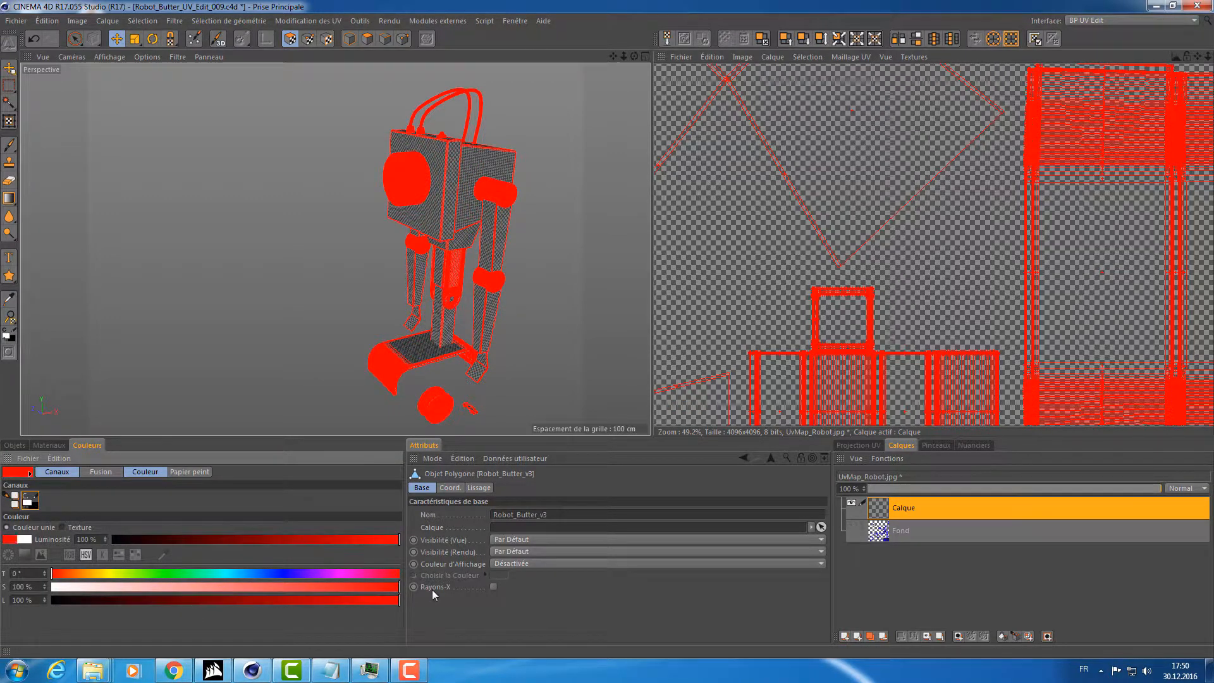
Activate the Brush tool and set its size to 1.
alt+drag(380, 284, 404, 273)
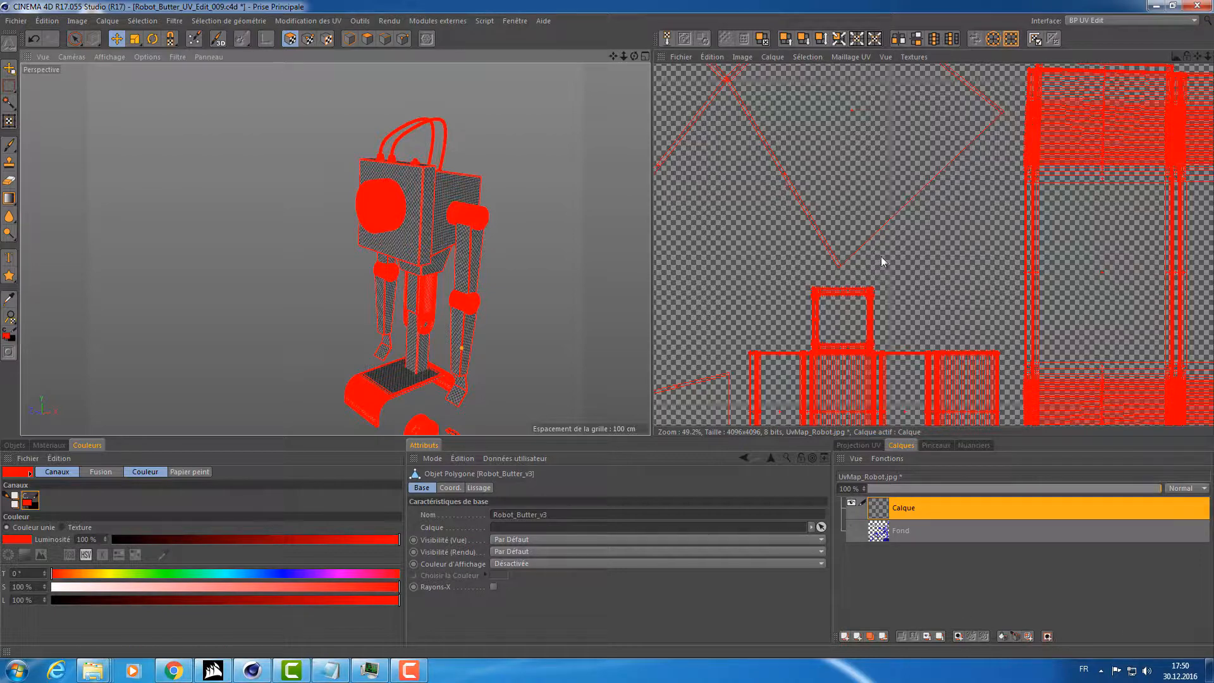
scroll(841, 297, up, 1)
scroll(837, 289, up, 6)
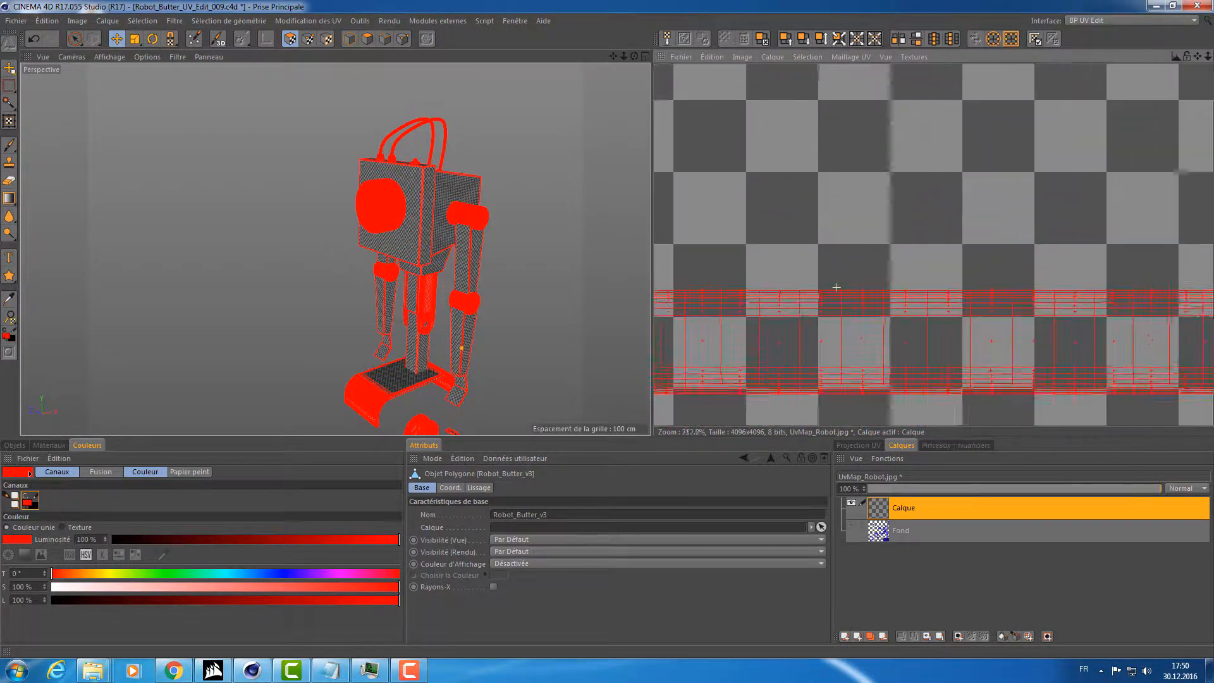
scroll(816, 253, down, 4)
alt+middle_drag(857, 165, 836, 261)
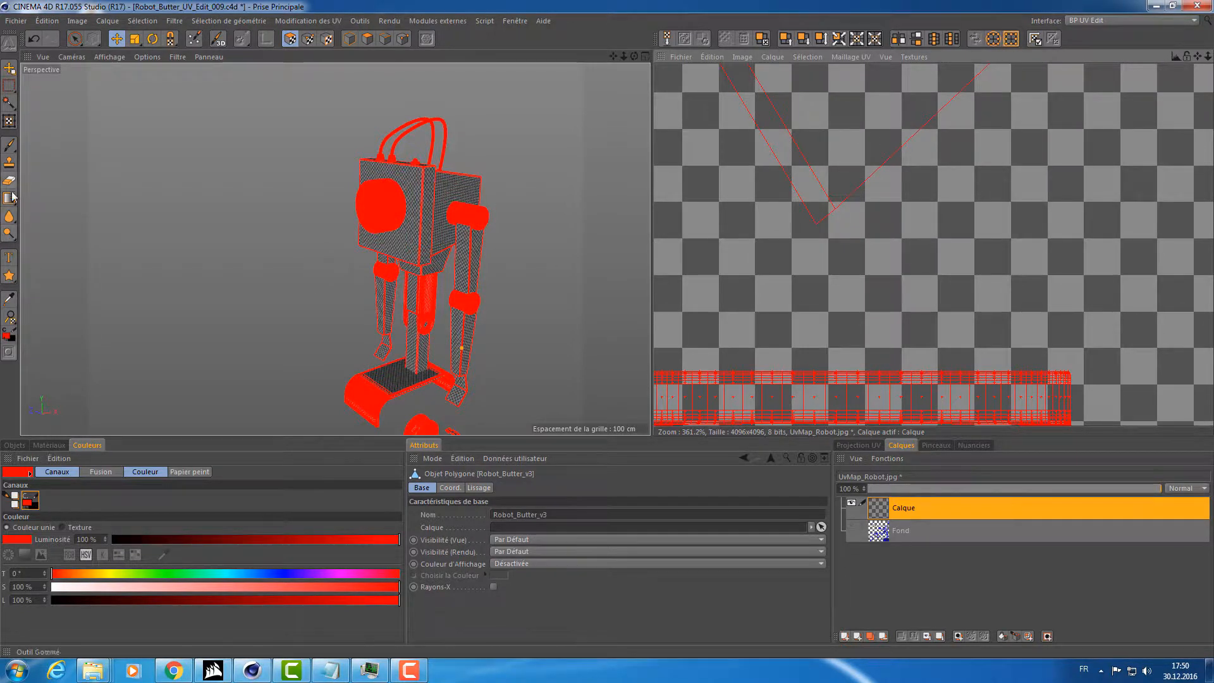
click(9, 146)
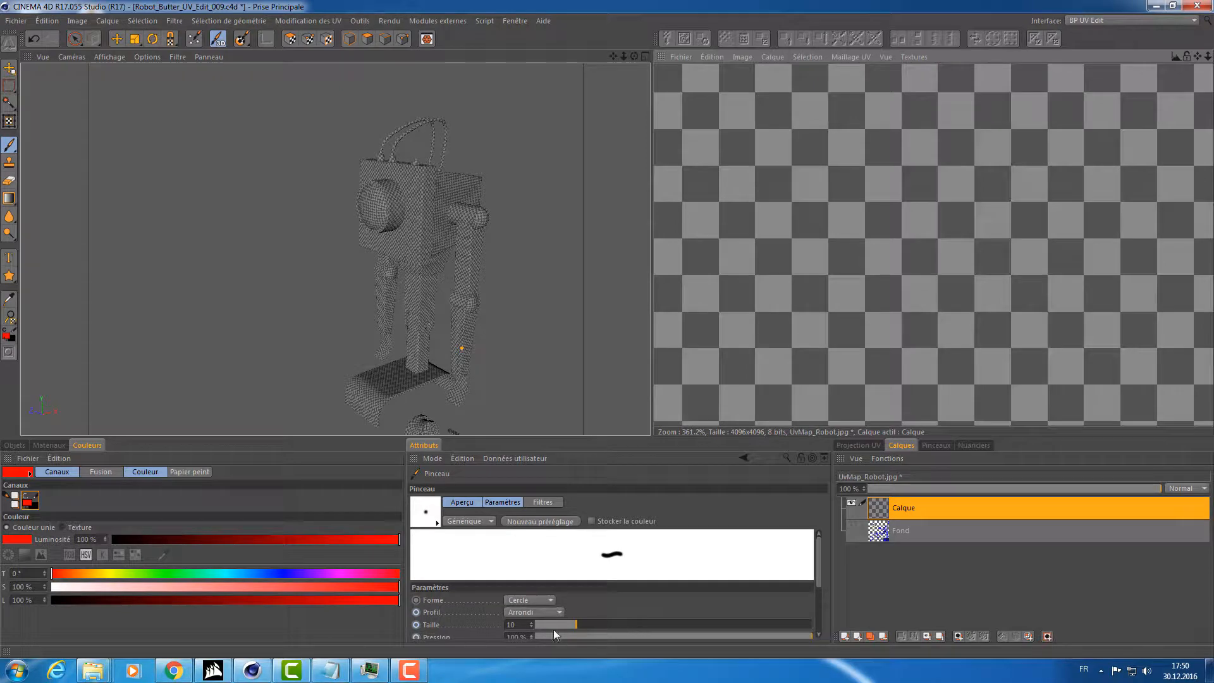
click(567, 625)
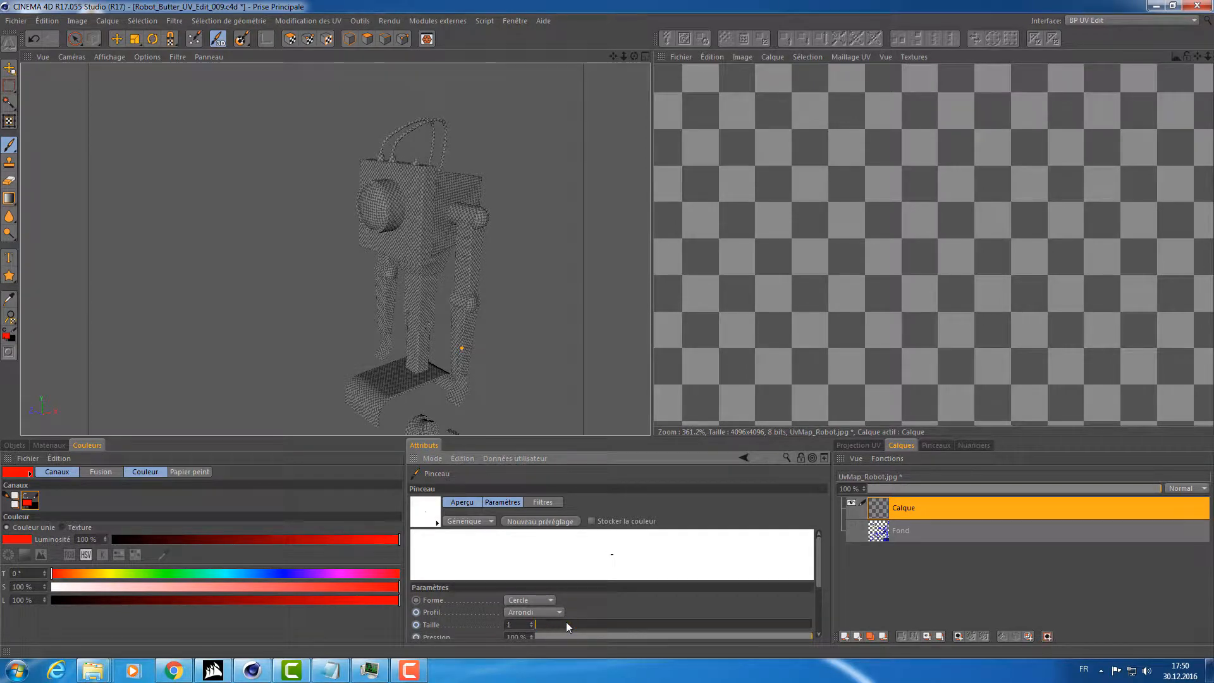
Return to UV polygon mode, save the pending texture changes and outline the selected UV polygons with the red brush on the new layer.
scroll(470, 274, up, 5)
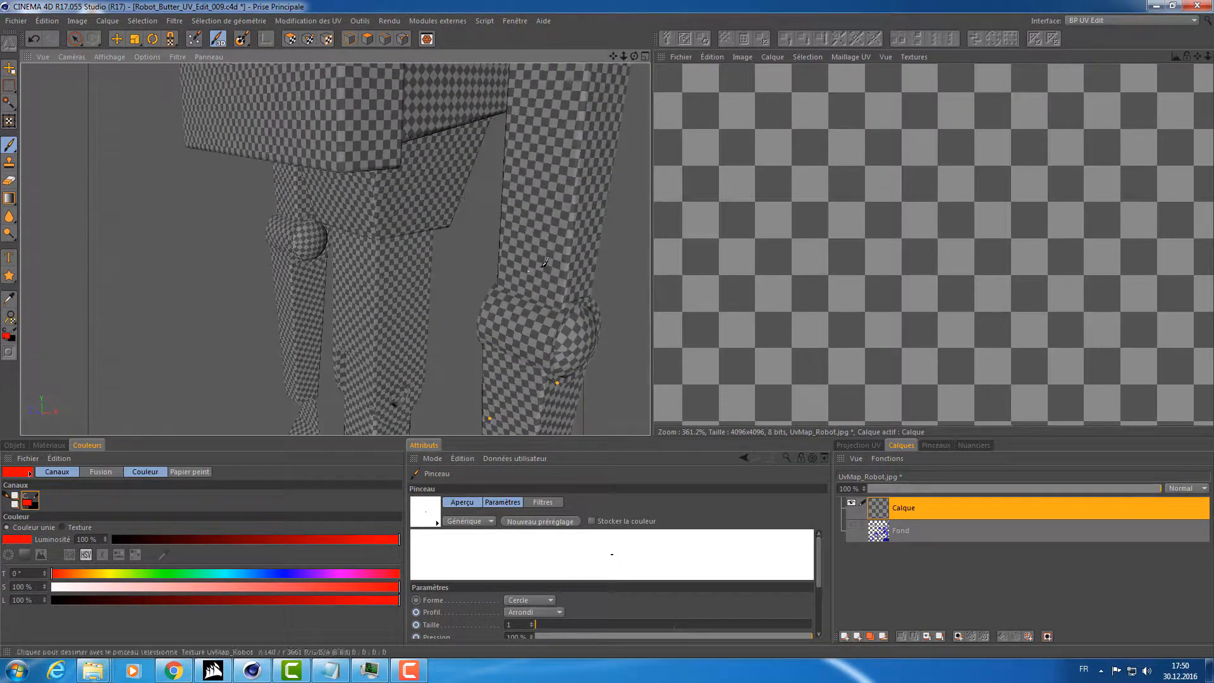
click(291, 39)
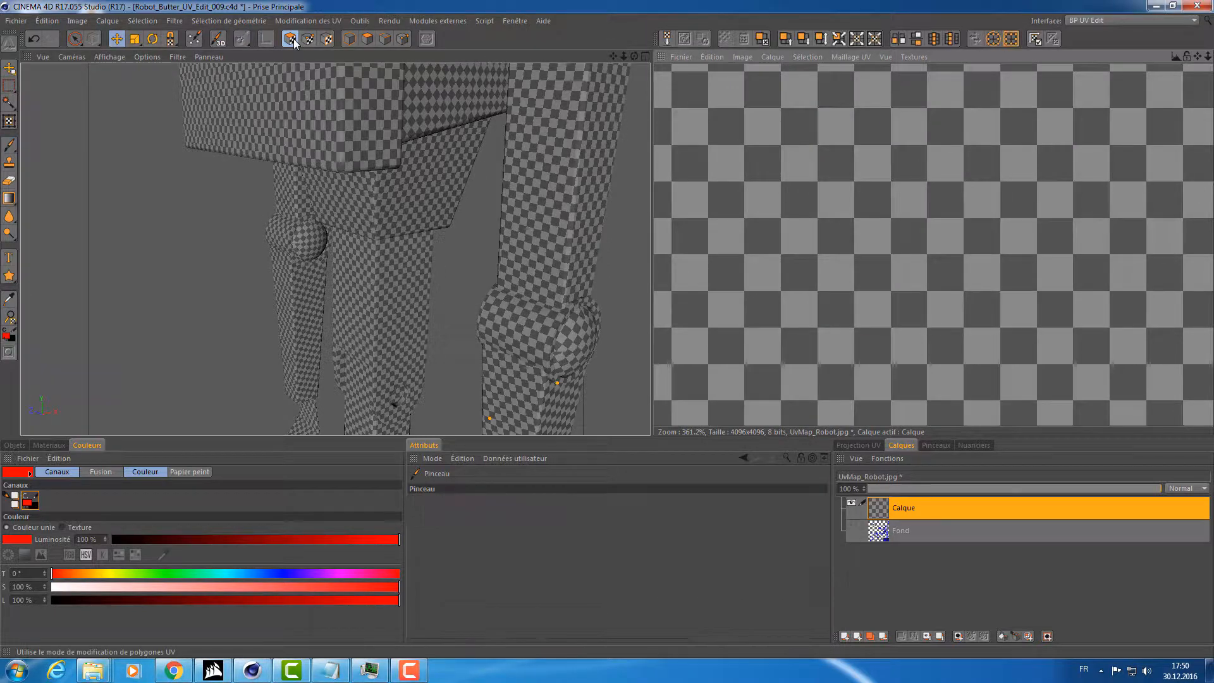
click(1015, 636)
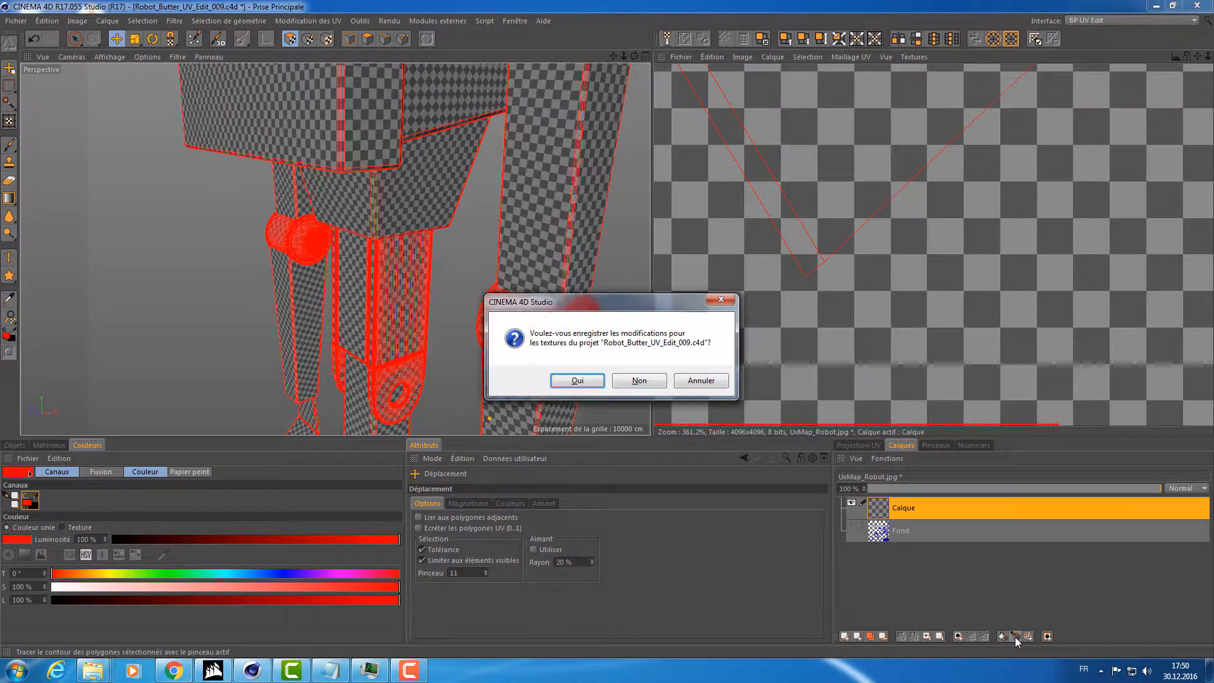
click(577, 381)
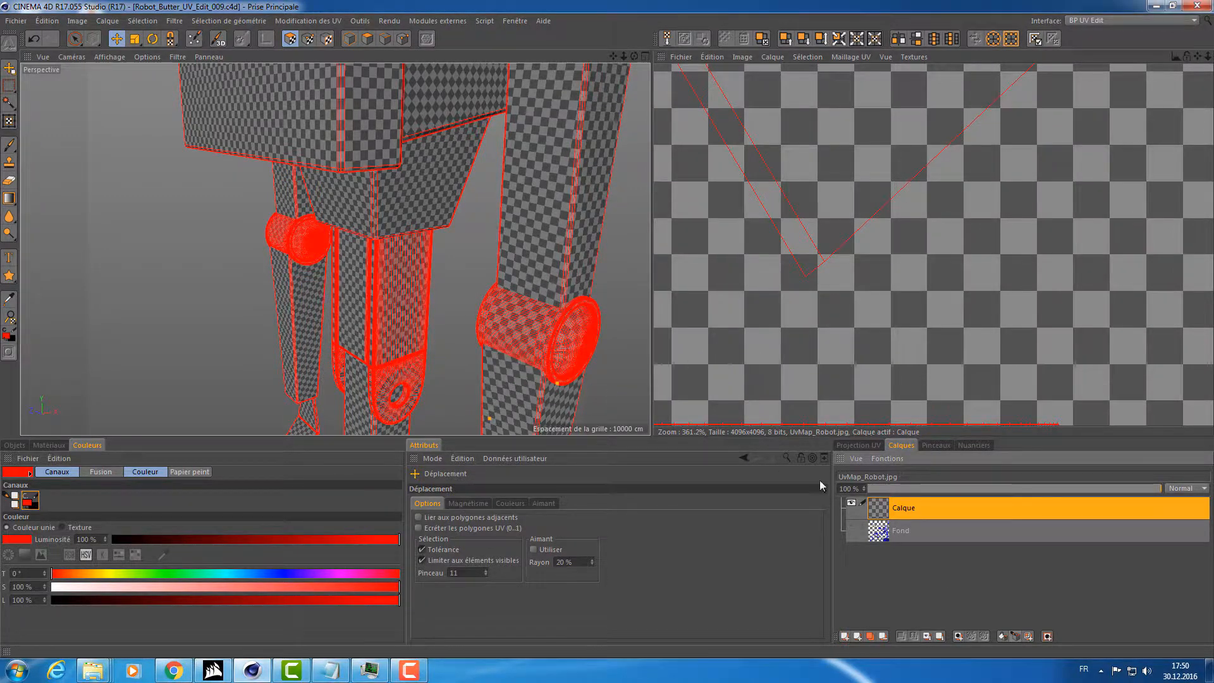
click(1014, 636)
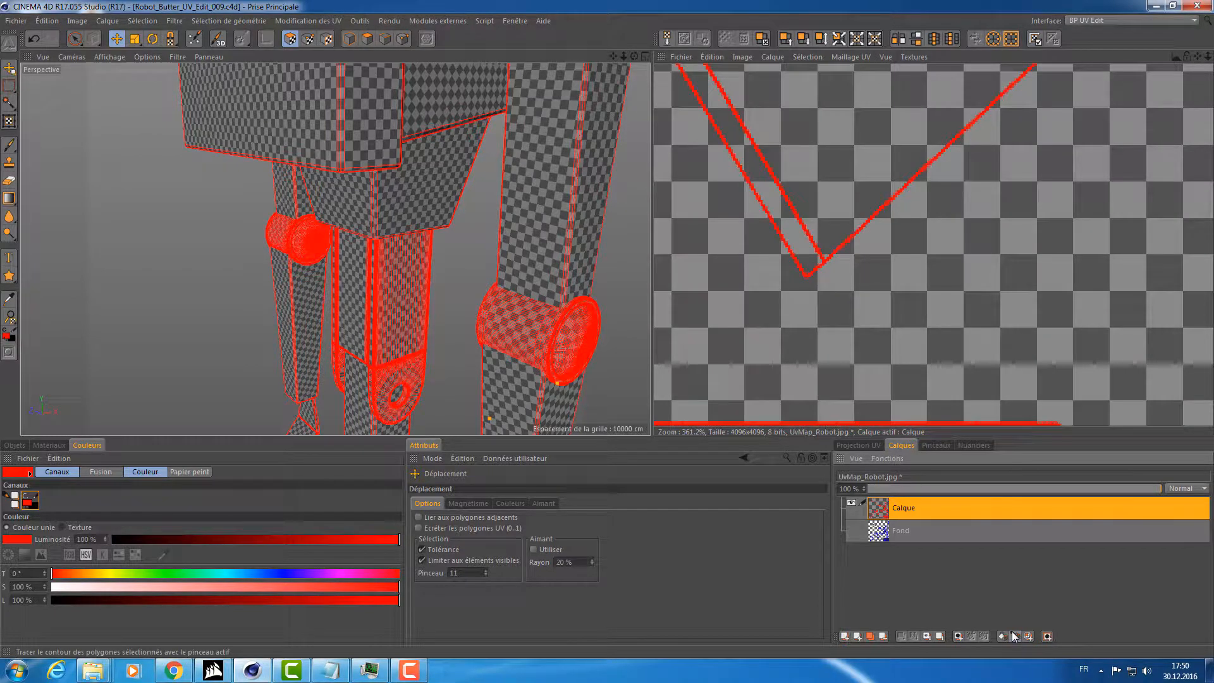
Switch to Model mode and examine the painted red UV outlines all around the robot.
mouse_move(557, 257)
alt+right_down()
mouse_move(453, 279)
mouse_move(559, 250)
alt+right_up()
alt+drag(559, 249, 515, 259)
alt+middle_drag(515, 258, 418, 298)
alt+drag(418, 221, 428, 221)
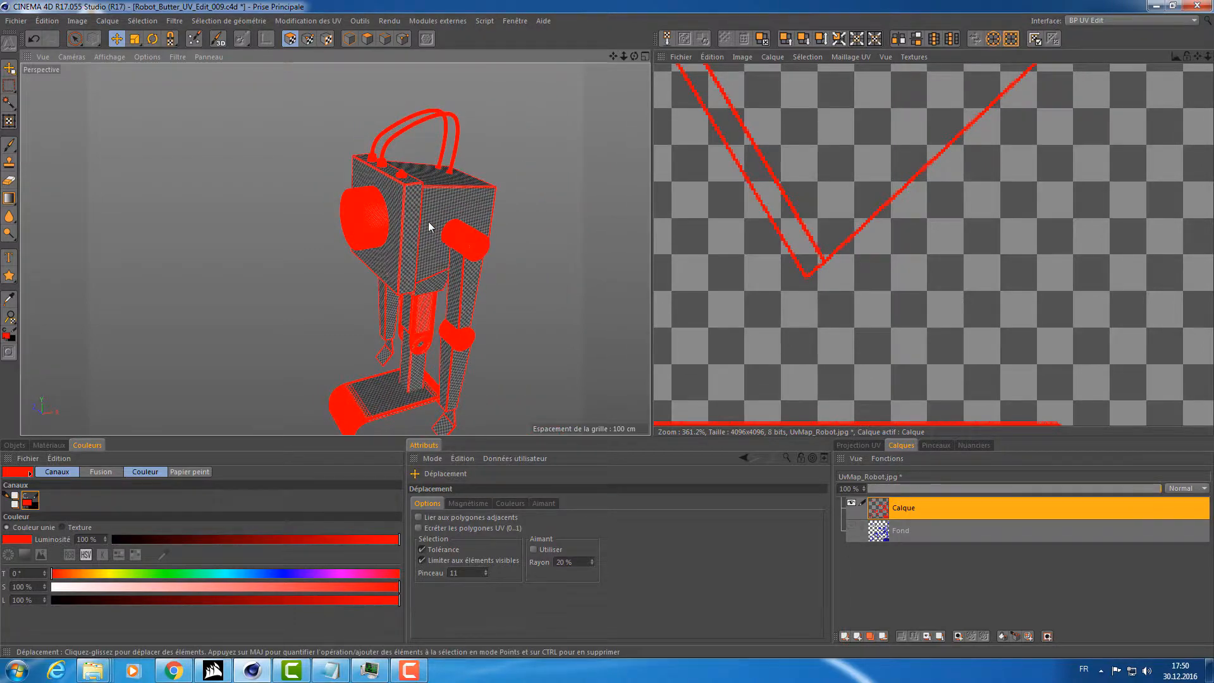
alt+right_drag(427, 221, 496, 188)
alt+drag(427, 161, 211, 164)
click(348, 38)
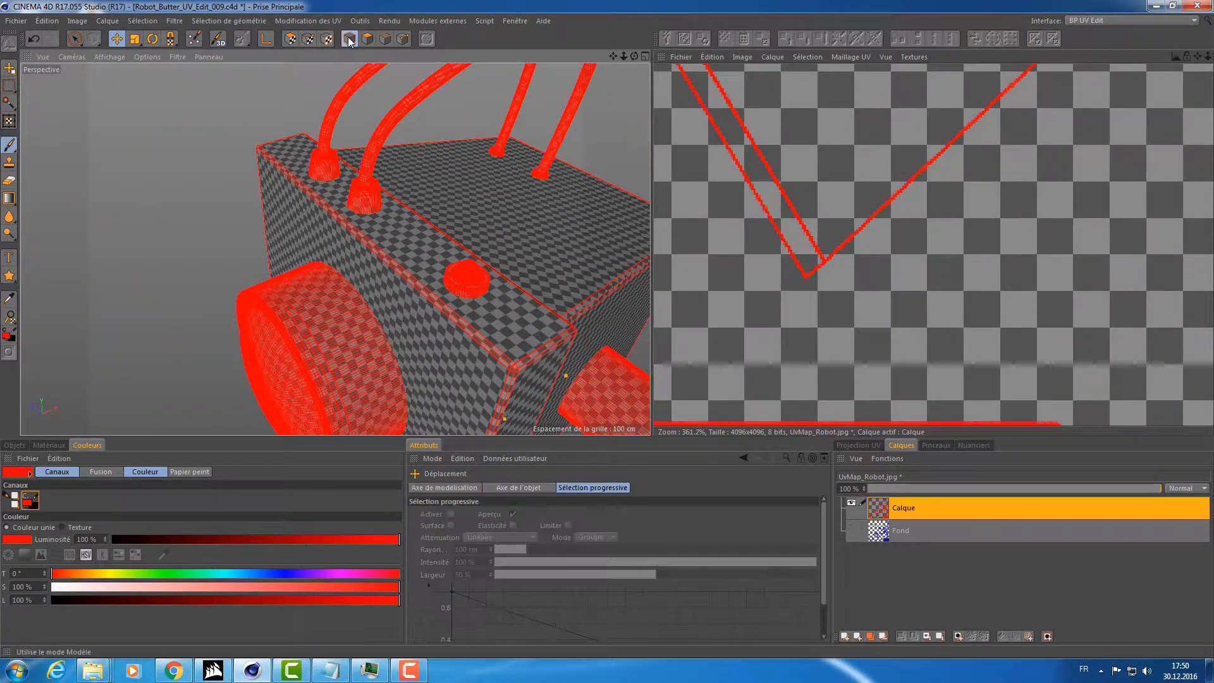
alt+drag(354, 215, 370, 193)
scroll(369, 193, down, 5)
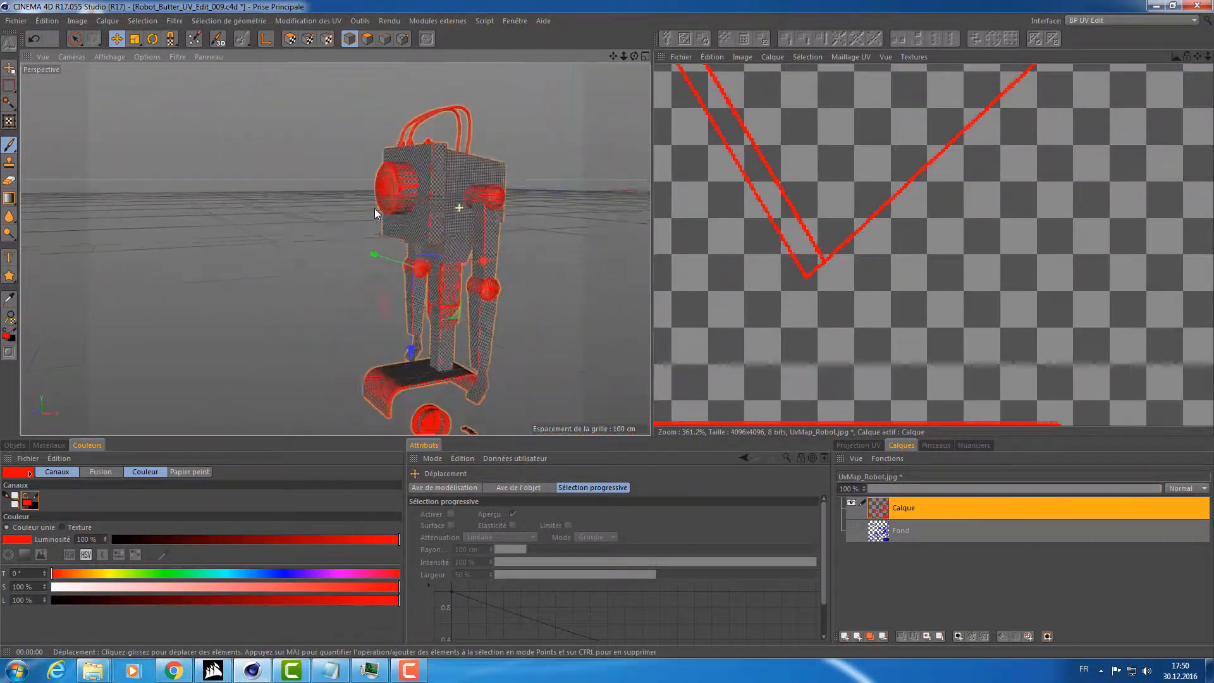
Switch to the Interface de Démarrage (Utilisateur) layout and clear the object selection.
click(1103, 24)
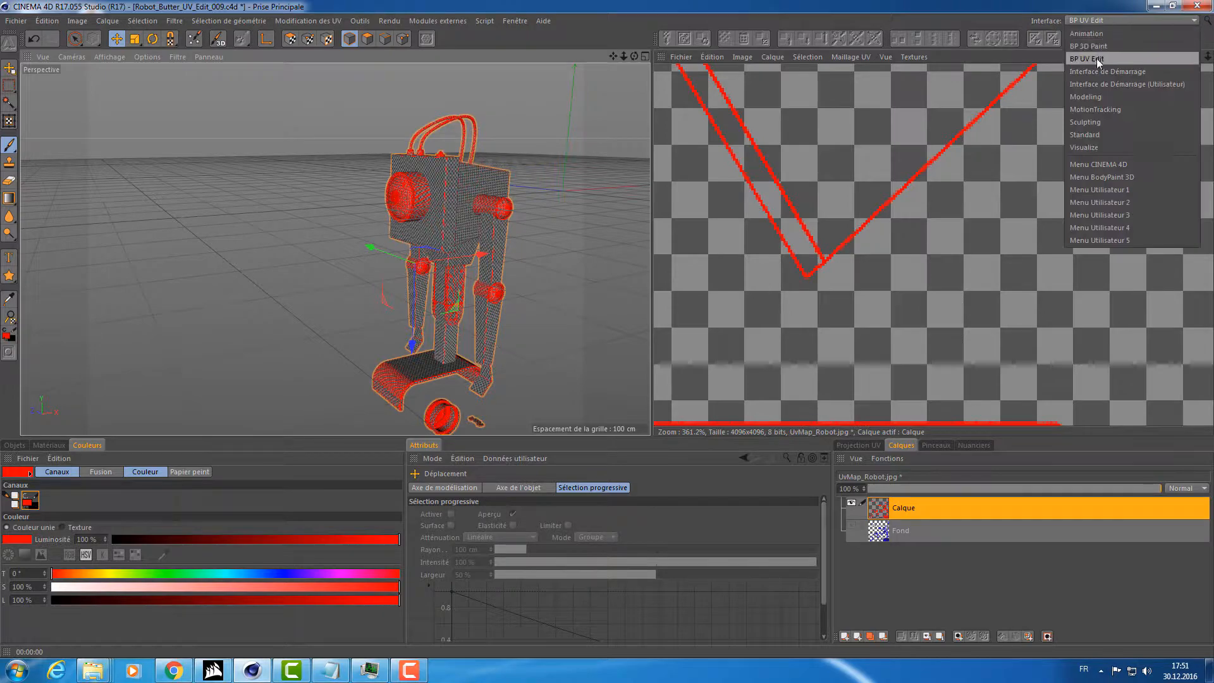
click(1101, 84)
alt+drag(759, 193, 694, 169)
click(964, 146)
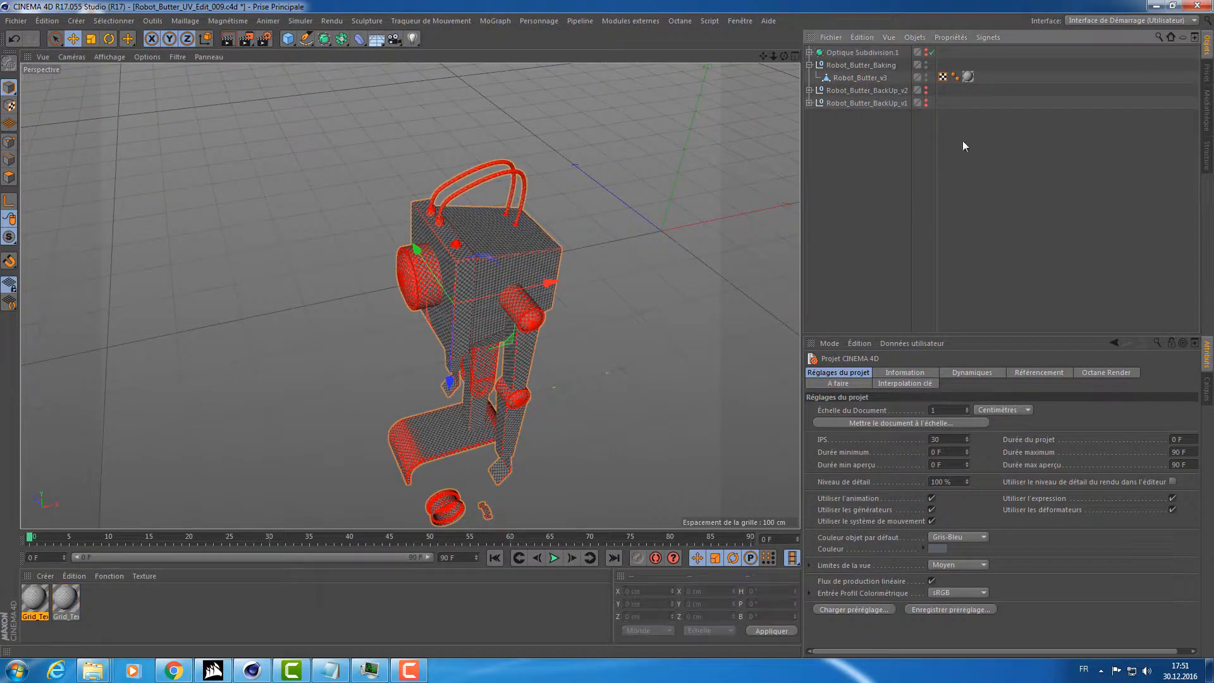
Duplicate the Robot_Butter_Baking group and rename both the copy and its child mesh Robot_Butter_v4.
click(868, 66)
ctrl+drag(865, 59, 865, 61)
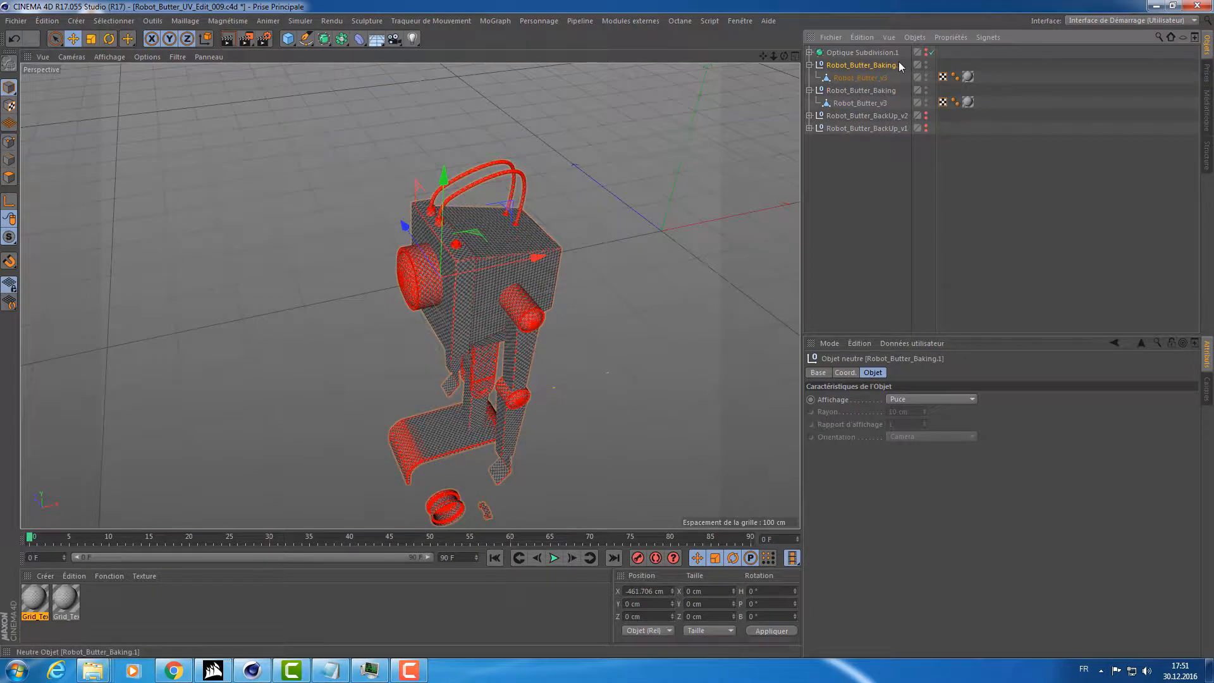
double_click(876, 65)
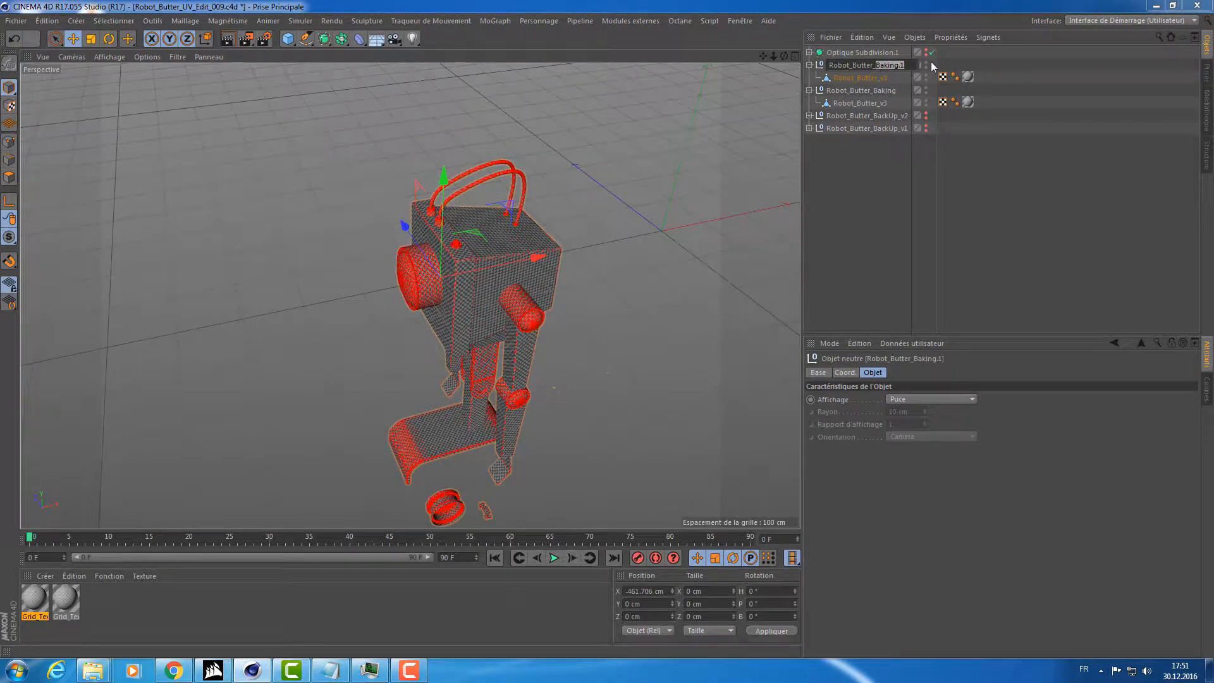
text(_)
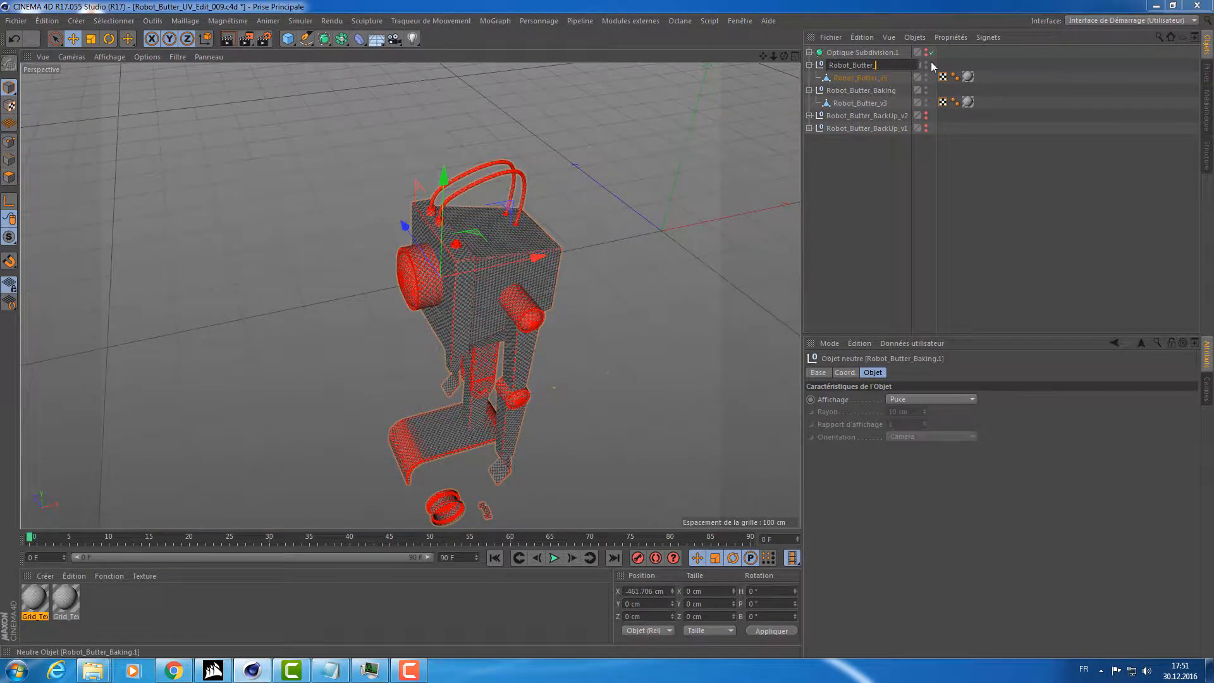
key(Return)
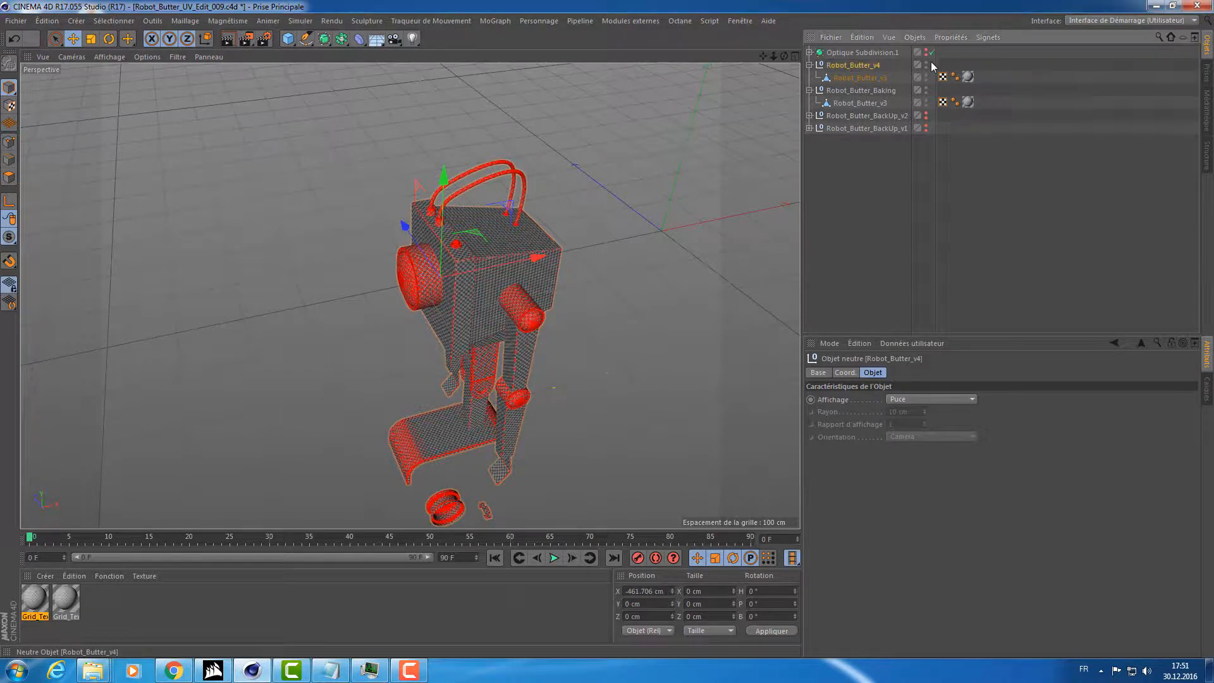
key(Down)
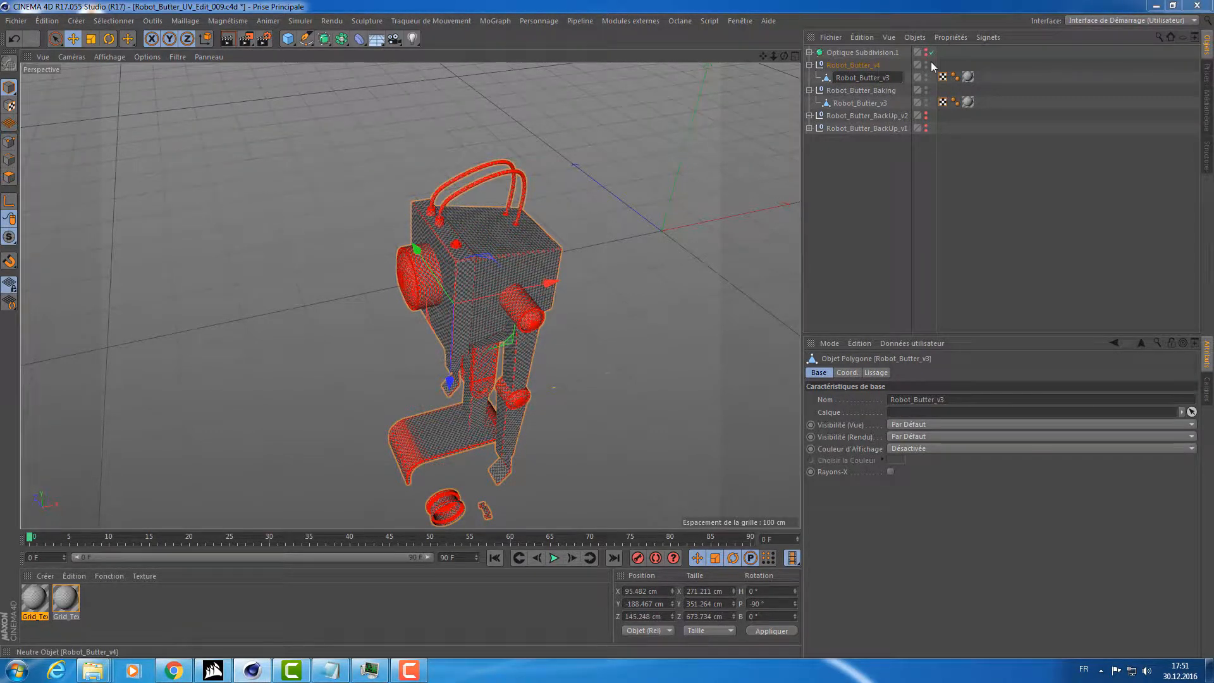
key(Return)
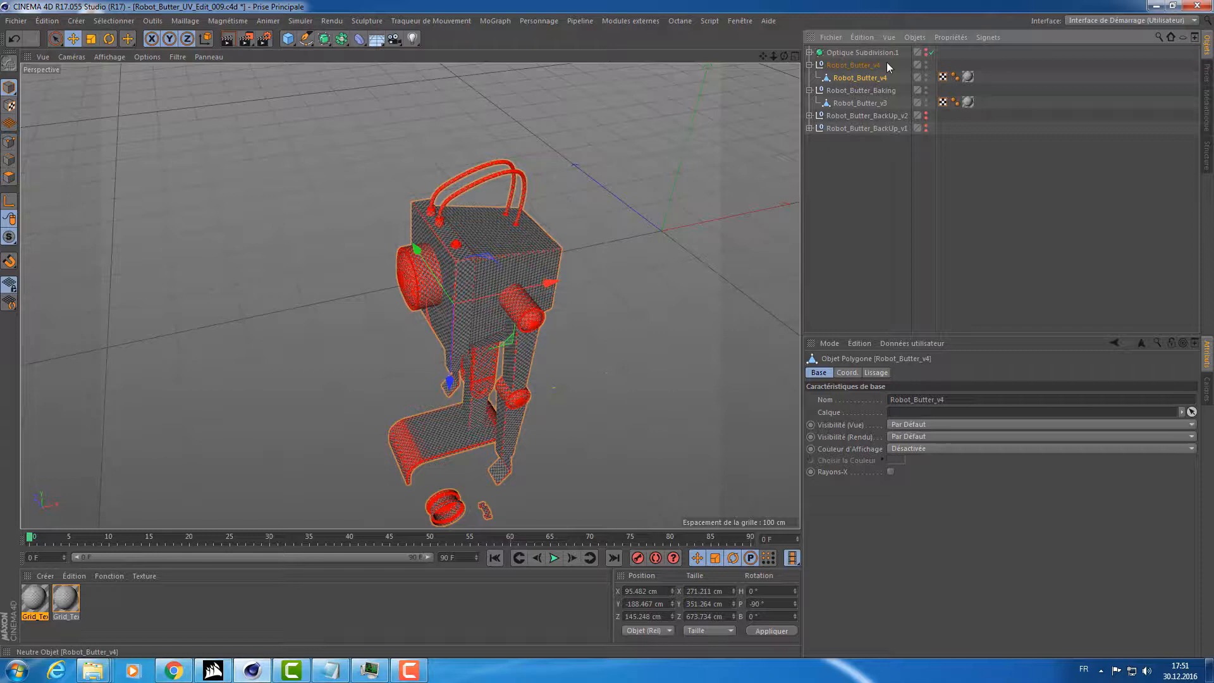
Collapse the original Robot_Butter_Baking group and hide it in the view and in renders.
click(809, 91)
click(884, 93)
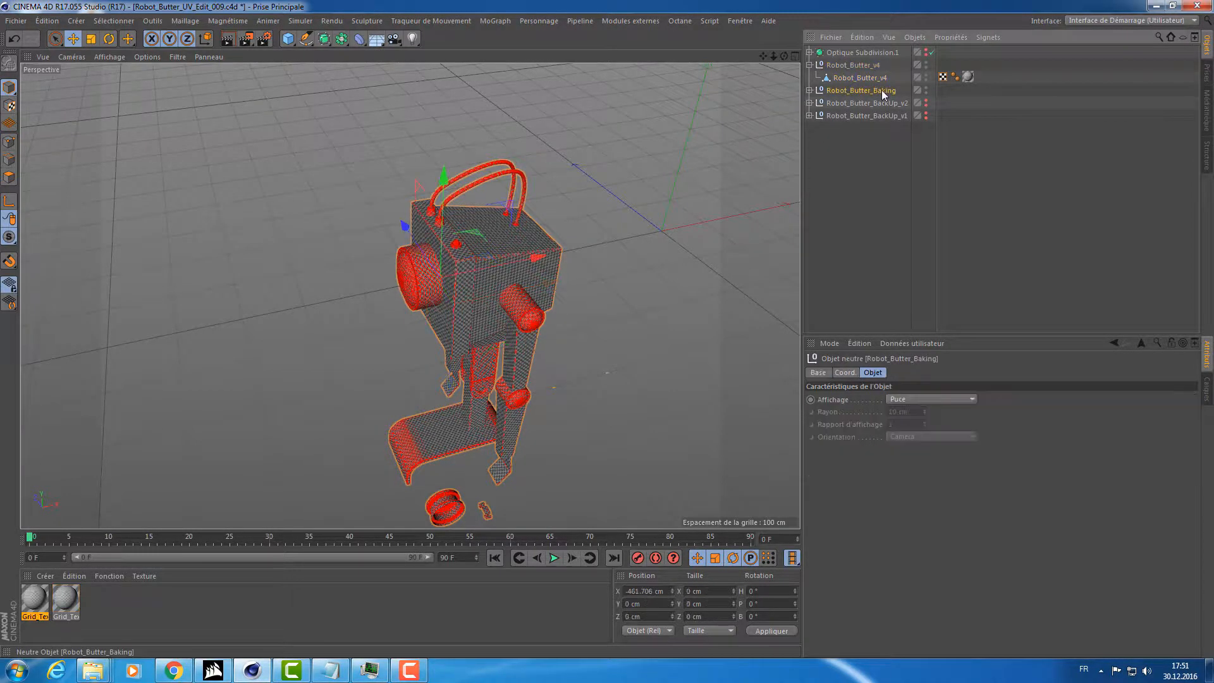
click(925, 89)
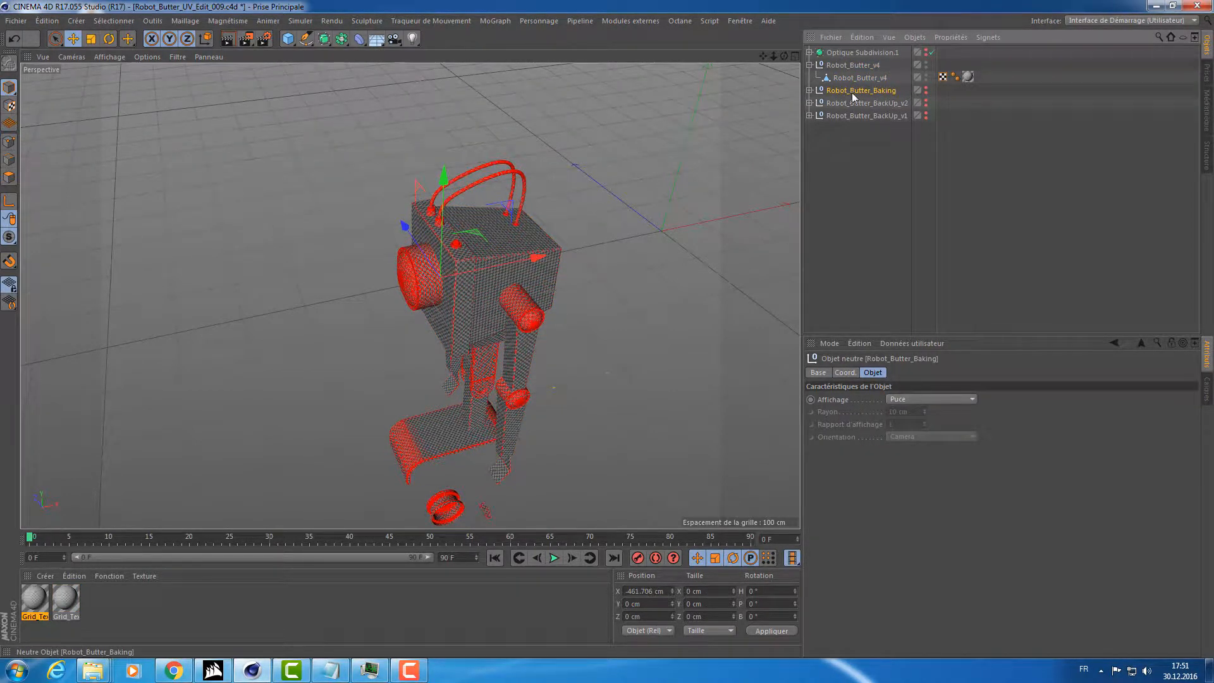
Select the Robot_Butter_v4 mesh and look up the conversion command that splits polygon groups into objects.
click(863, 75)
alt+drag(634, 201, 648, 149)
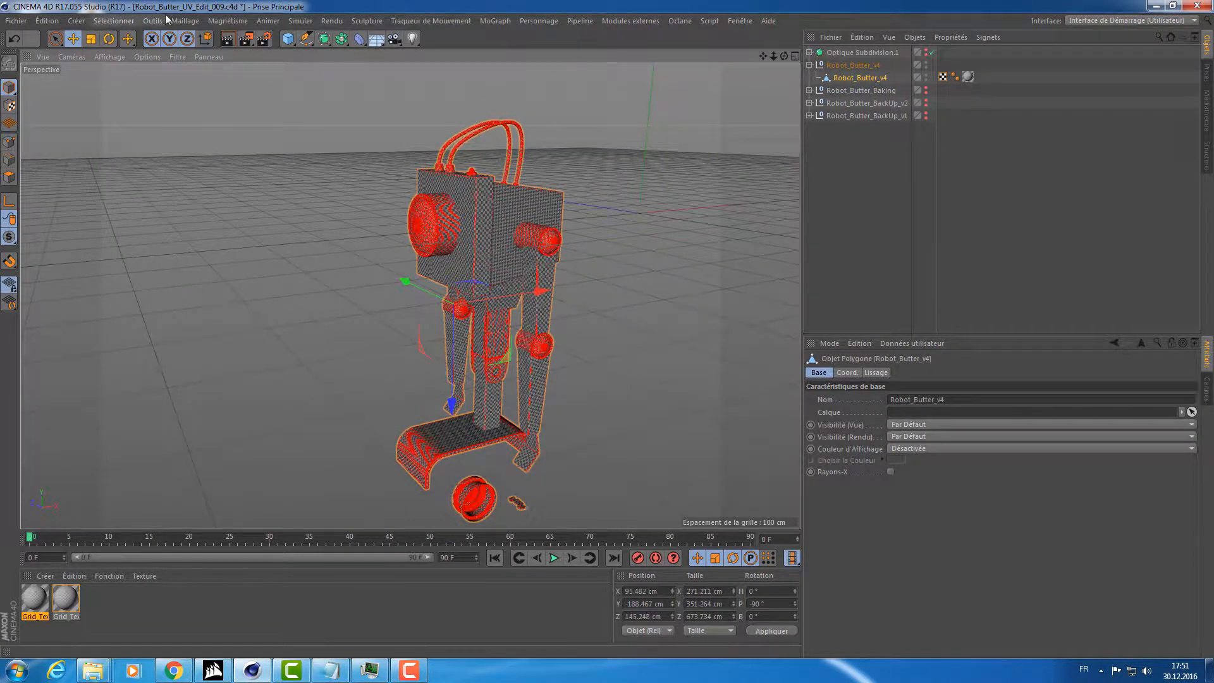
click(185, 21)
mouse_move(198, 39)
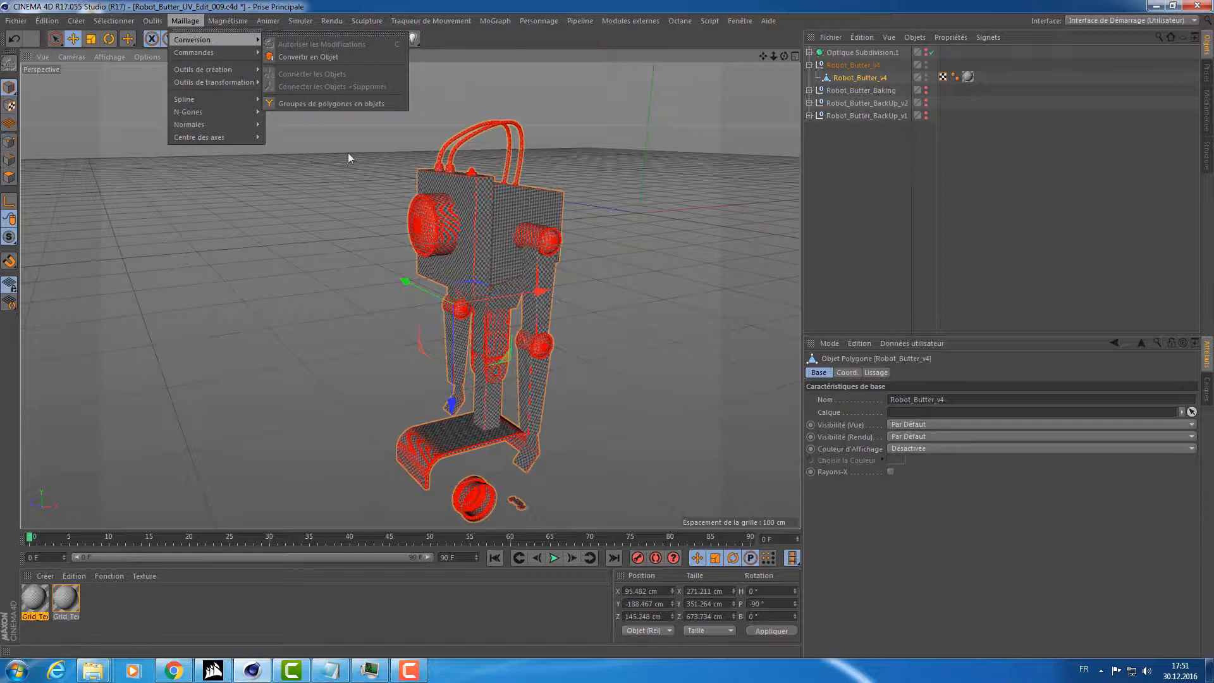
click(383, 236)
Add two default cubes and move the second one along X to about -1060 cm.
double_click(289, 39)
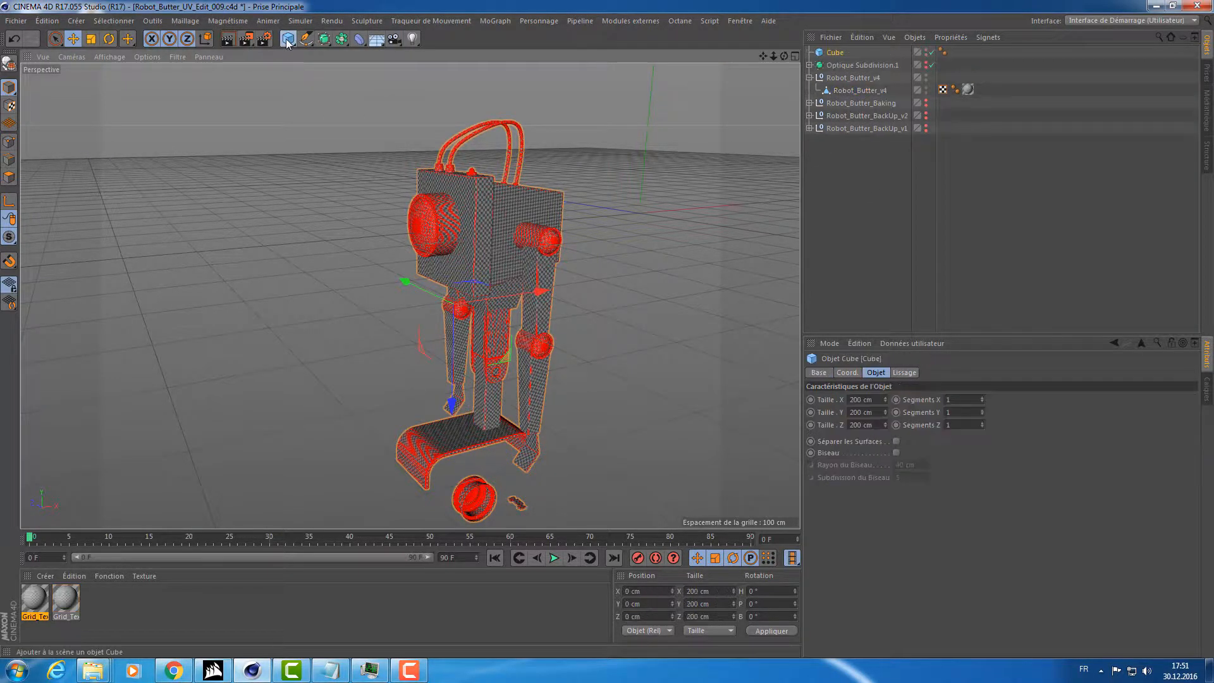
drag(703, 202, 164, 211)
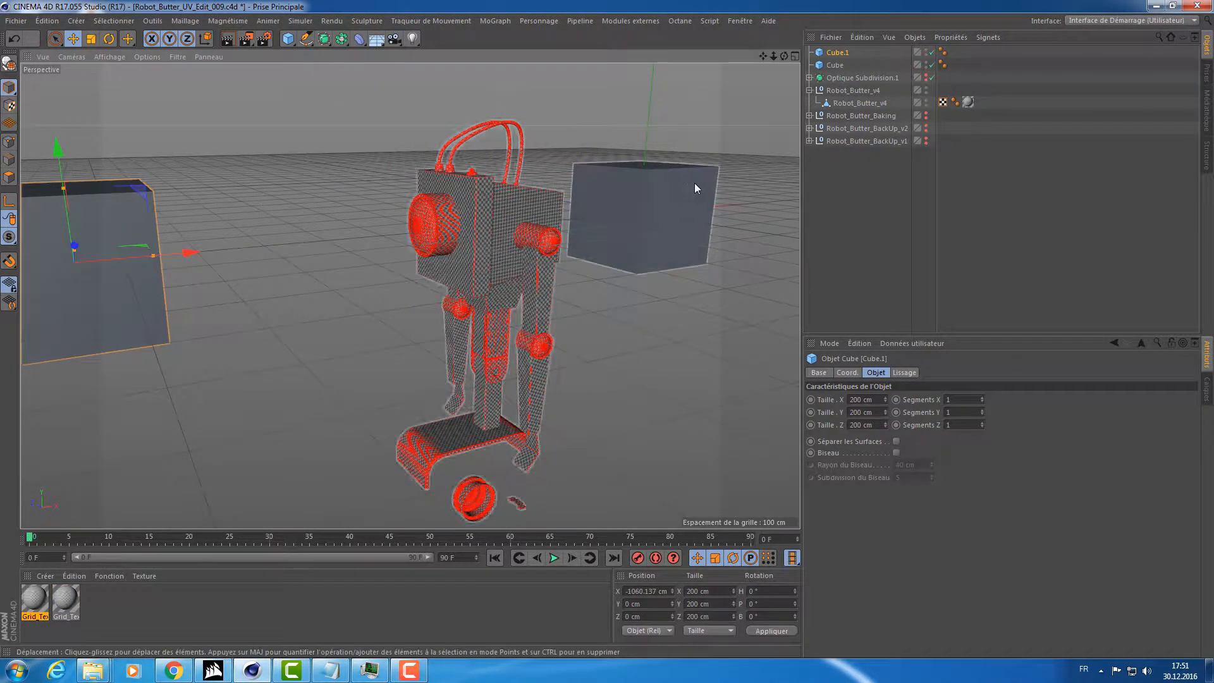
click(685, 225)
drag(700, 202, 334, 256)
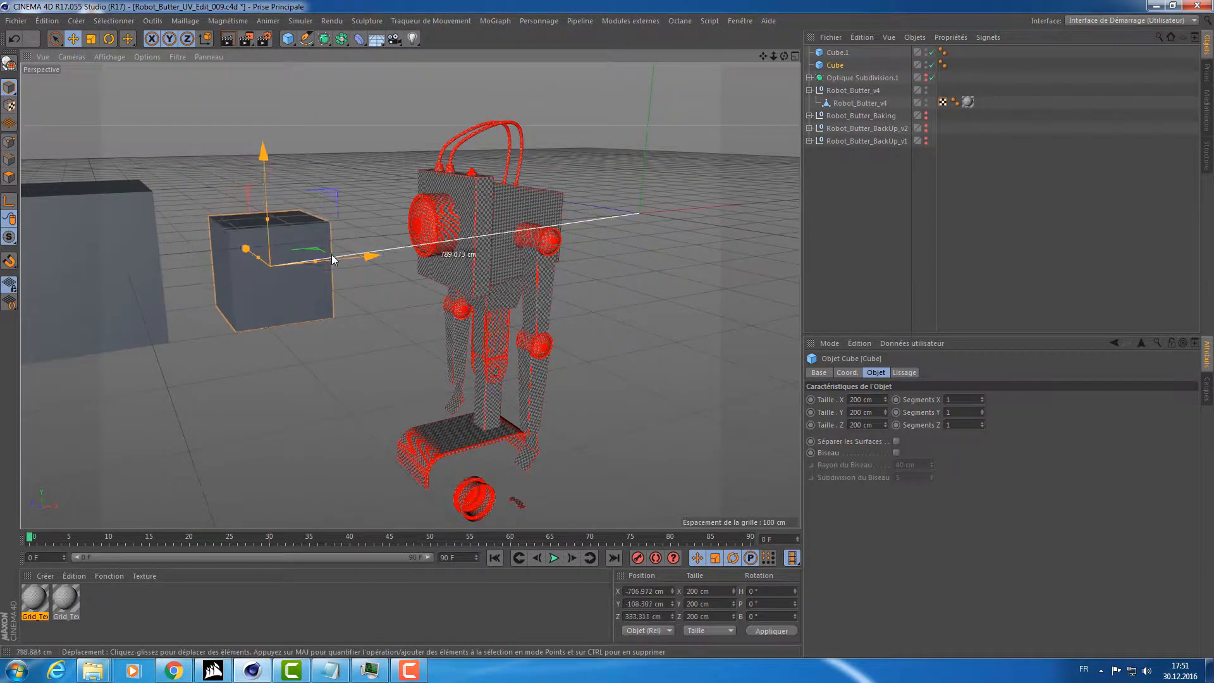
alt+drag(284, 190, 195, 267)
alt+middle_drag(194, 268, 406, 205)
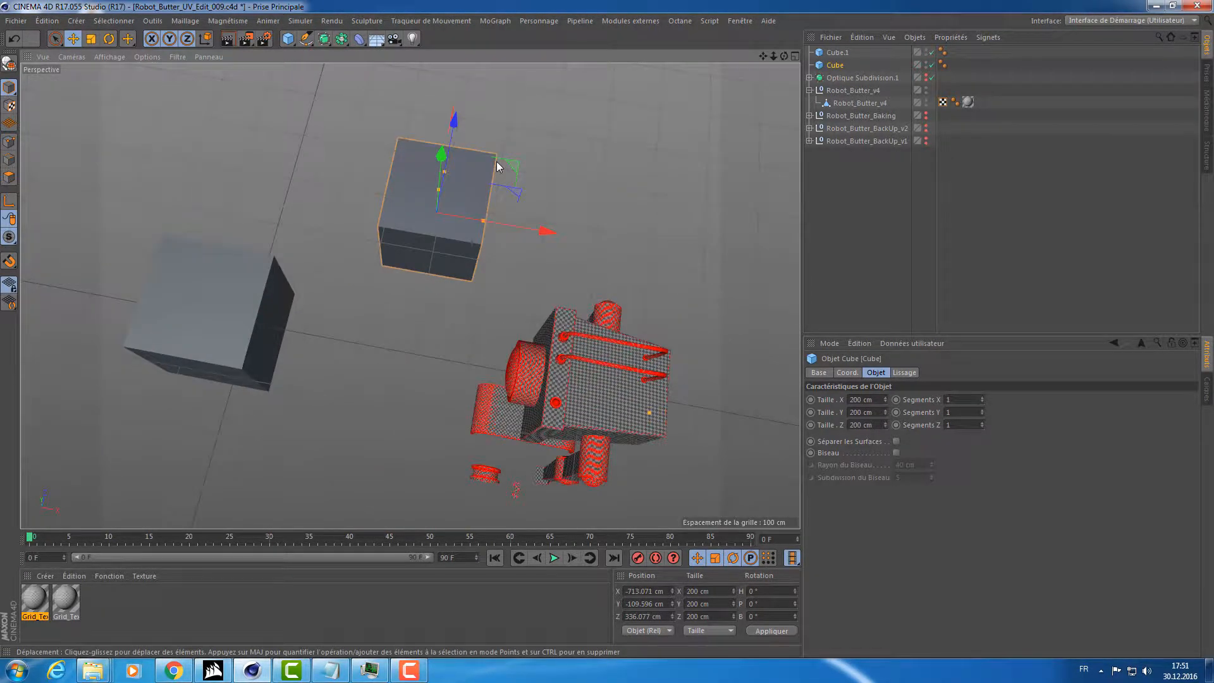
key(ctrl+z)
Move the first cube along X to about -1448 cm, and display the scene in Gouraud shading with lines.
alt+drag(735, 349, 296, 353)
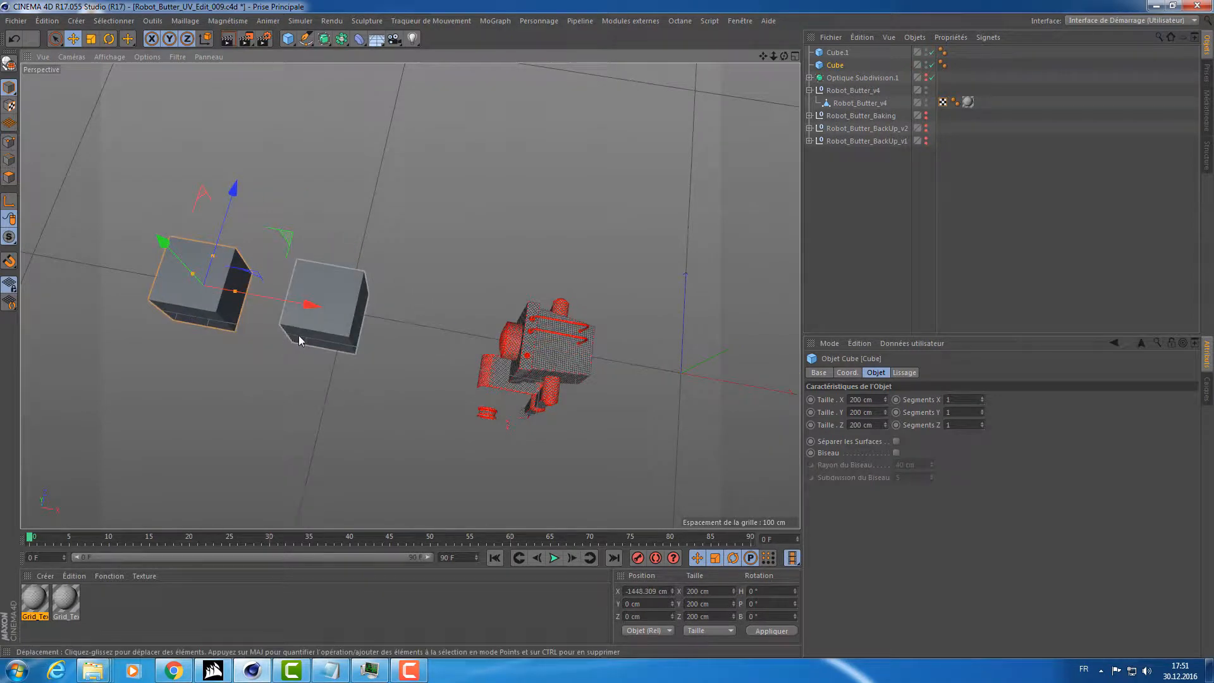
shift+click(322, 325)
key(o)
alt+drag(316, 343, 336, 249)
click(106, 56)
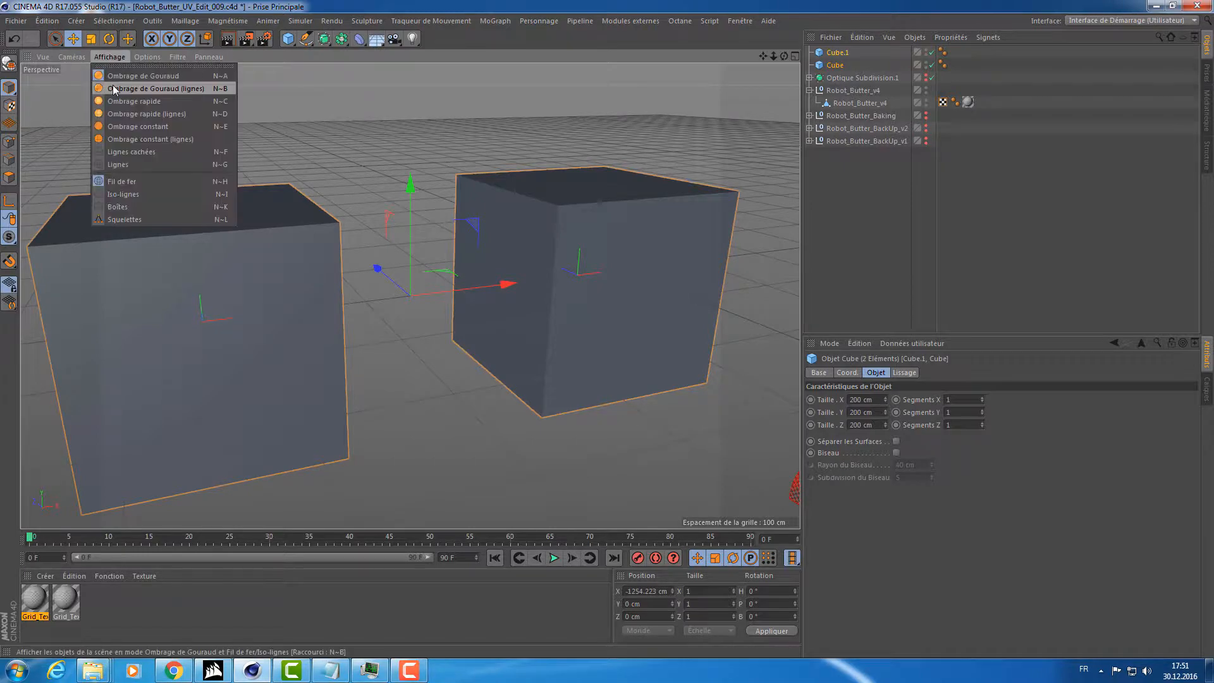
click(112, 86)
Make both cubes editable and merge them into a single object, deleting the originals.
alt+right_drag(371, 155, 353, 147)
alt+drag(353, 147, 417, 153)
key(c)
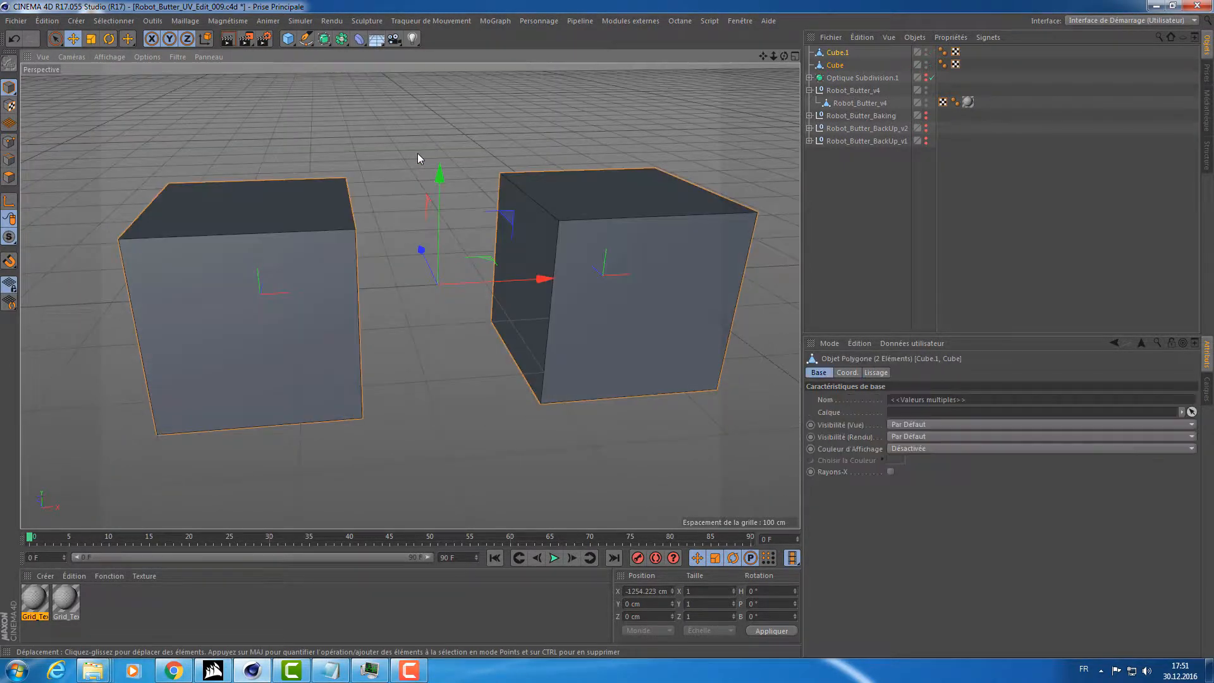
right_click(839, 59)
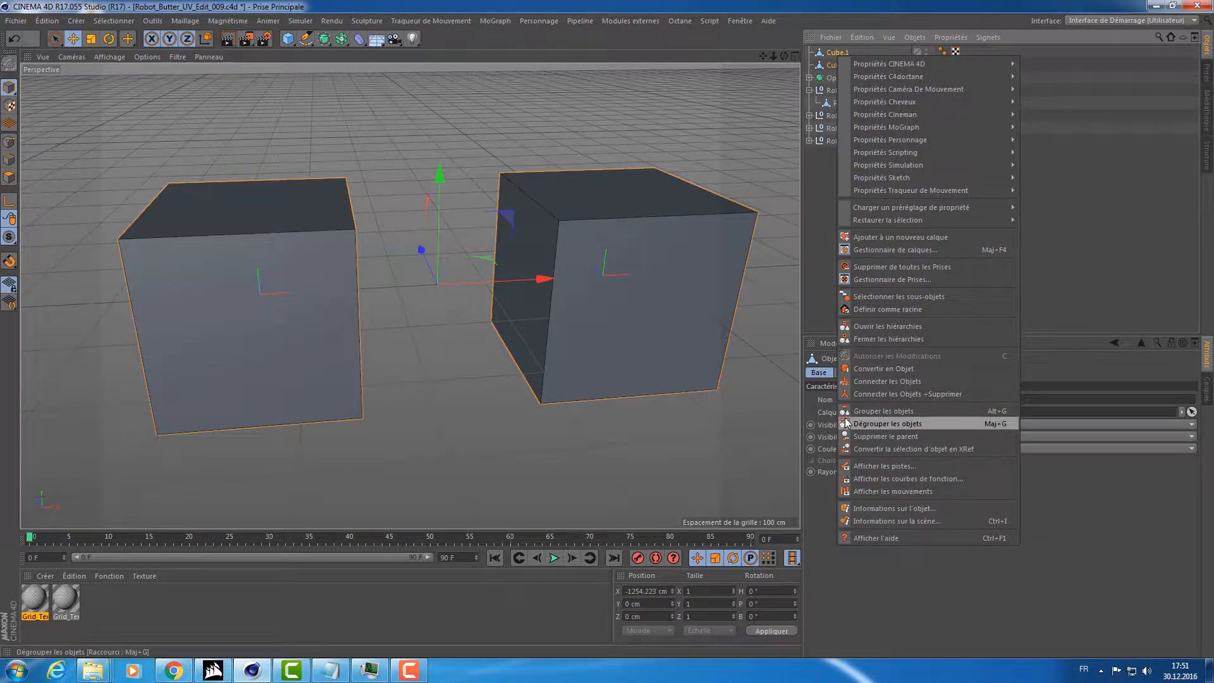
click(865, 394)
Select all polygons of the merged cube object in Polygon mode.
click(8, 177)
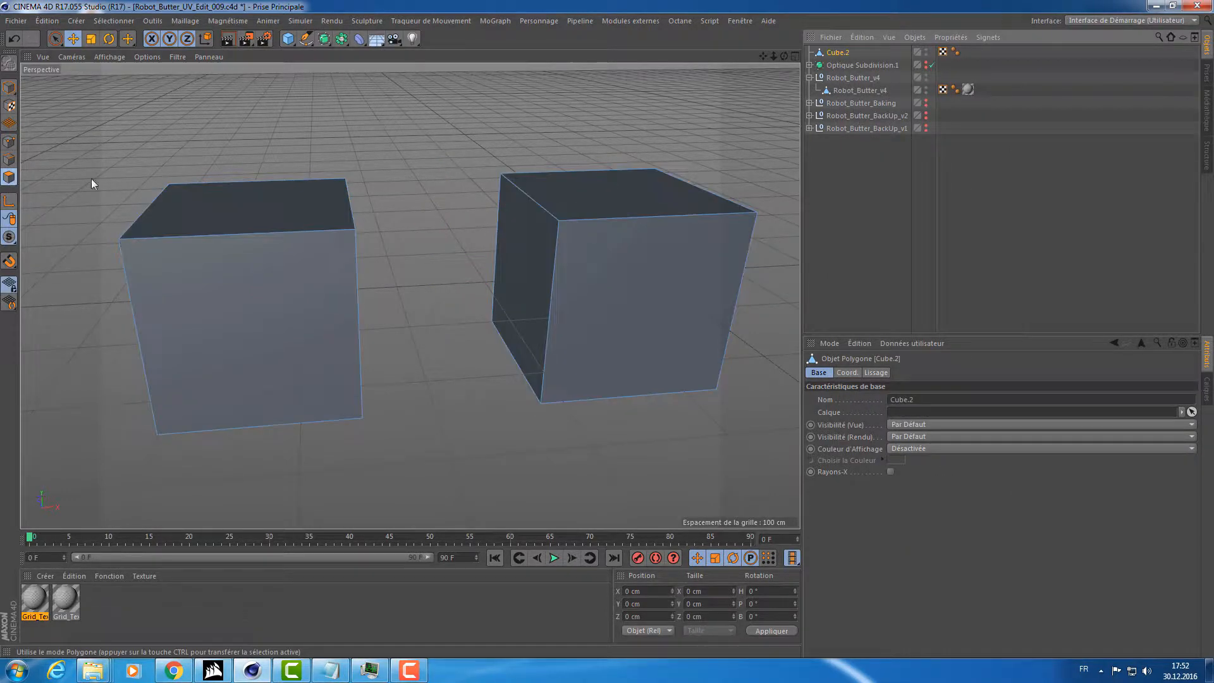
alt+drag(253, 171, 487, 142)
key(ctrl+a)
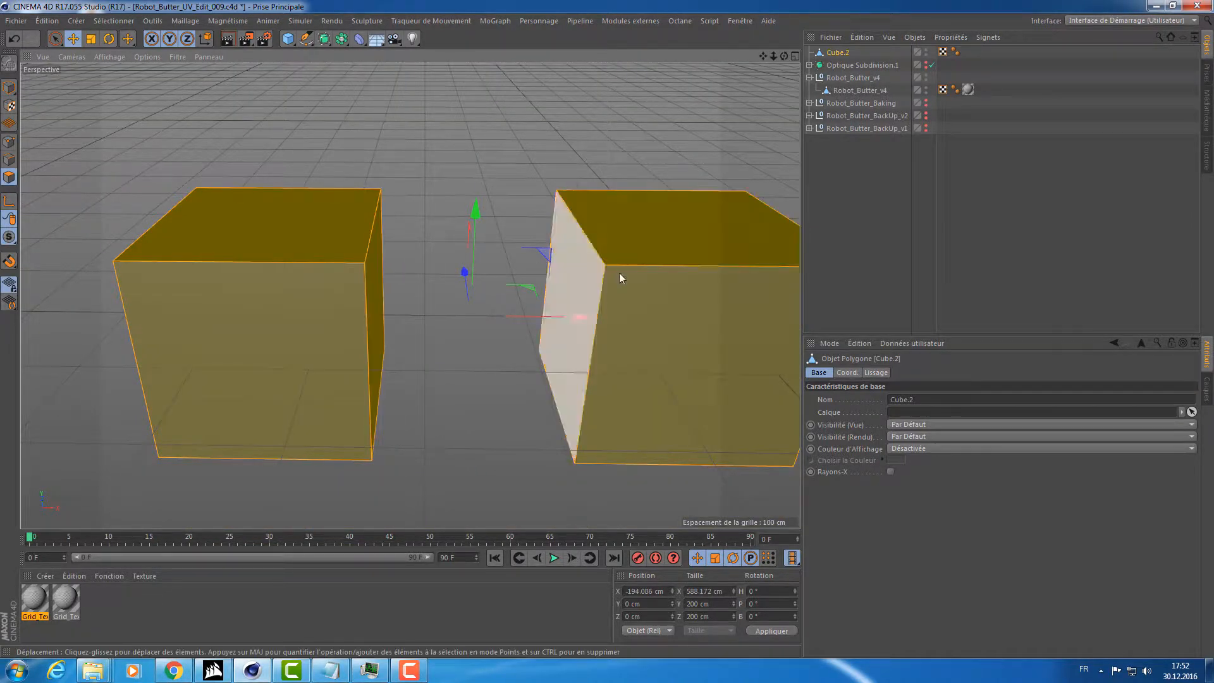
Split the merged cube object into separate objects with Groupes de polygones en objets, and expand its hierarchy.
alt+drag(412, 158, 342, 99)
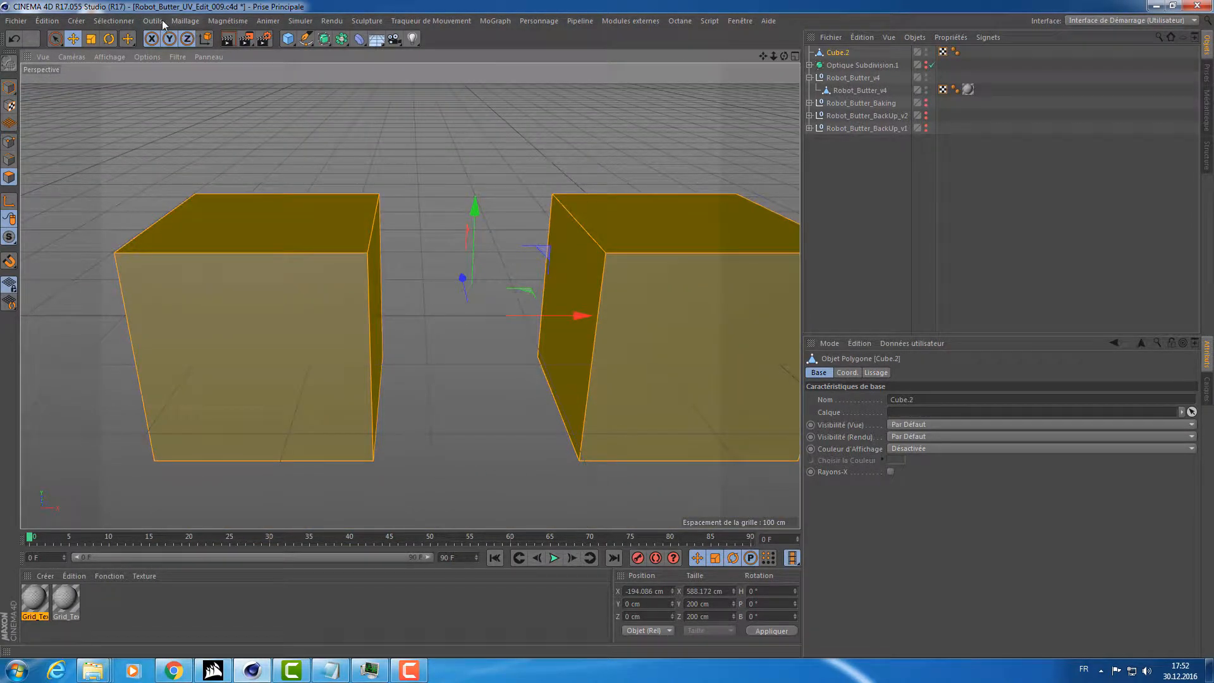
click(186, 21)
mouse_move(192, 39)
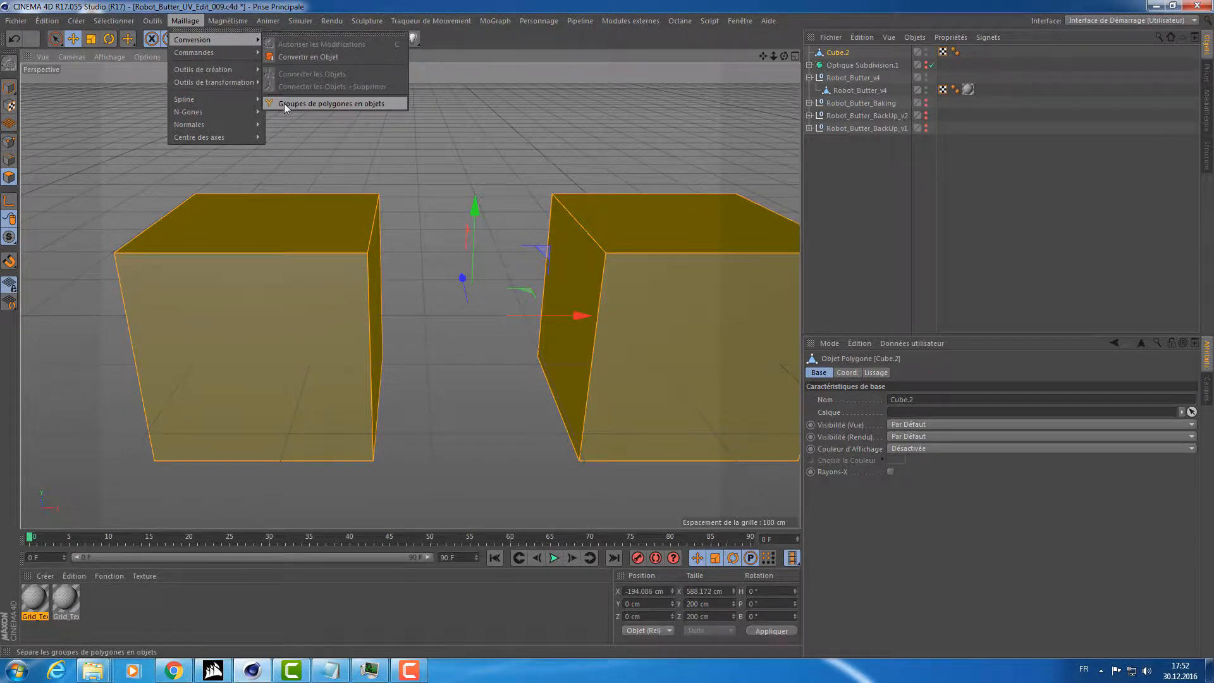
click(283, 103)
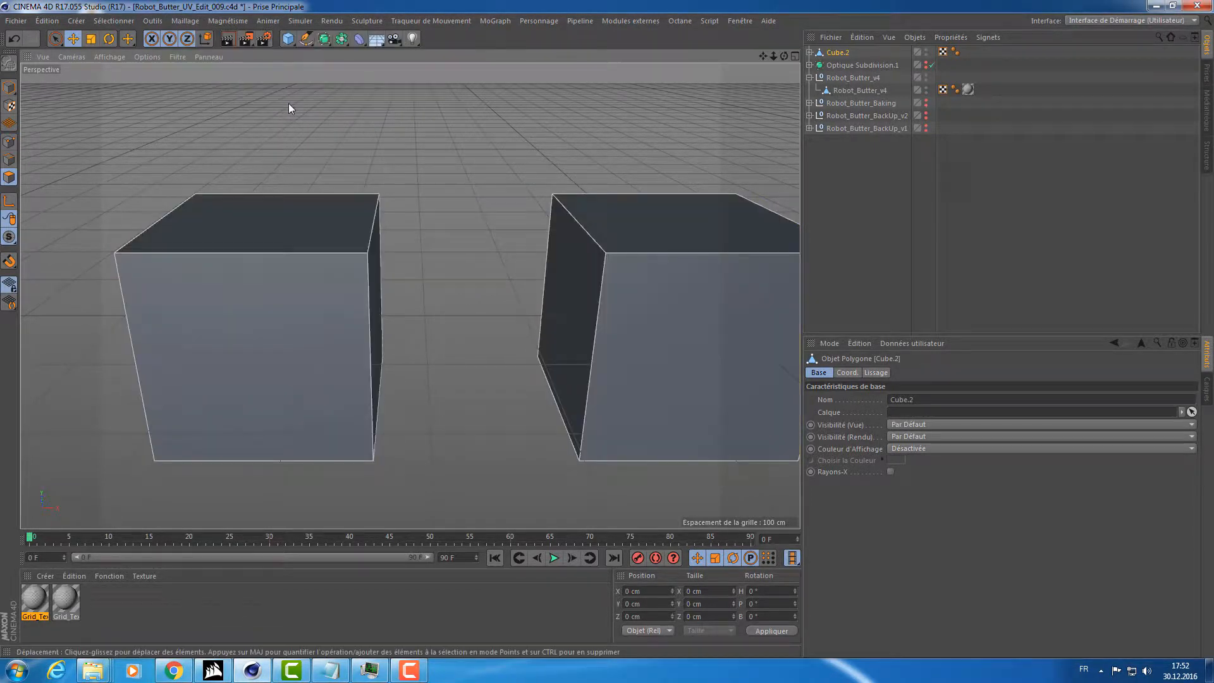
click(810, 52)
click(837, 66)
click(837, 53)
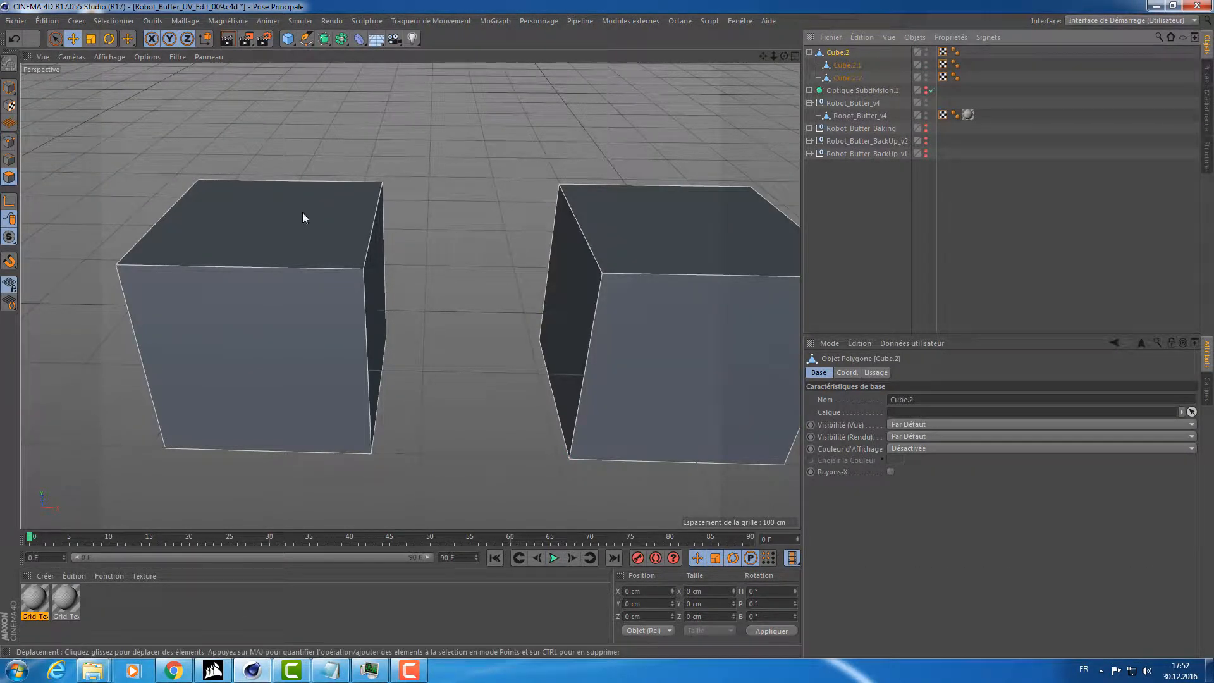
Move Cube.2.1 and Cube.2.2 out of their parent, and delete the empty Cube.2 object.
click(841, 65)
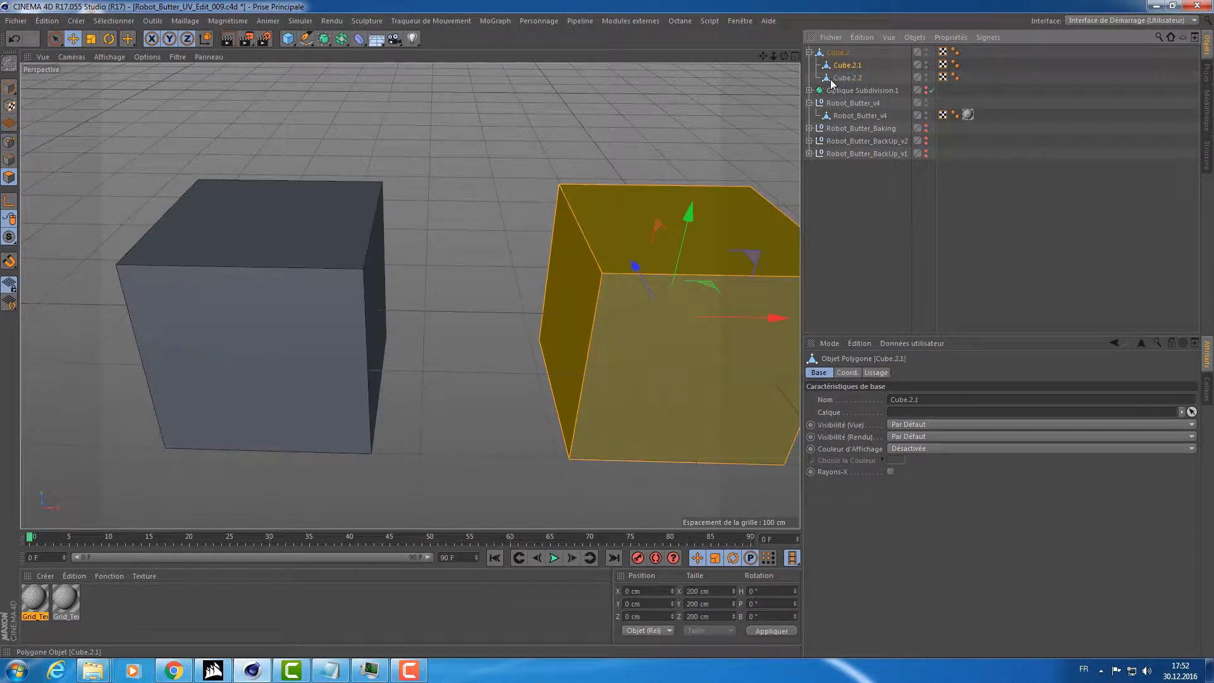
ctrl+click(841, 78)
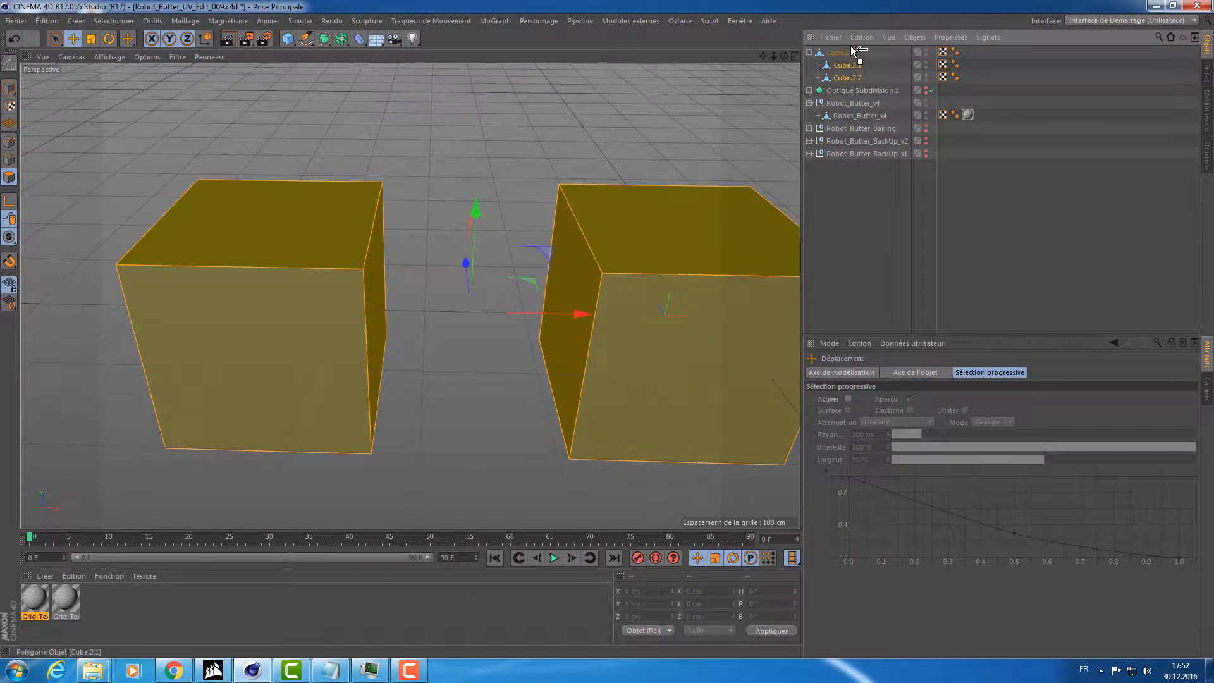
drag(851, 49, 850, 49)
click(834, 78)
click(672, 119)
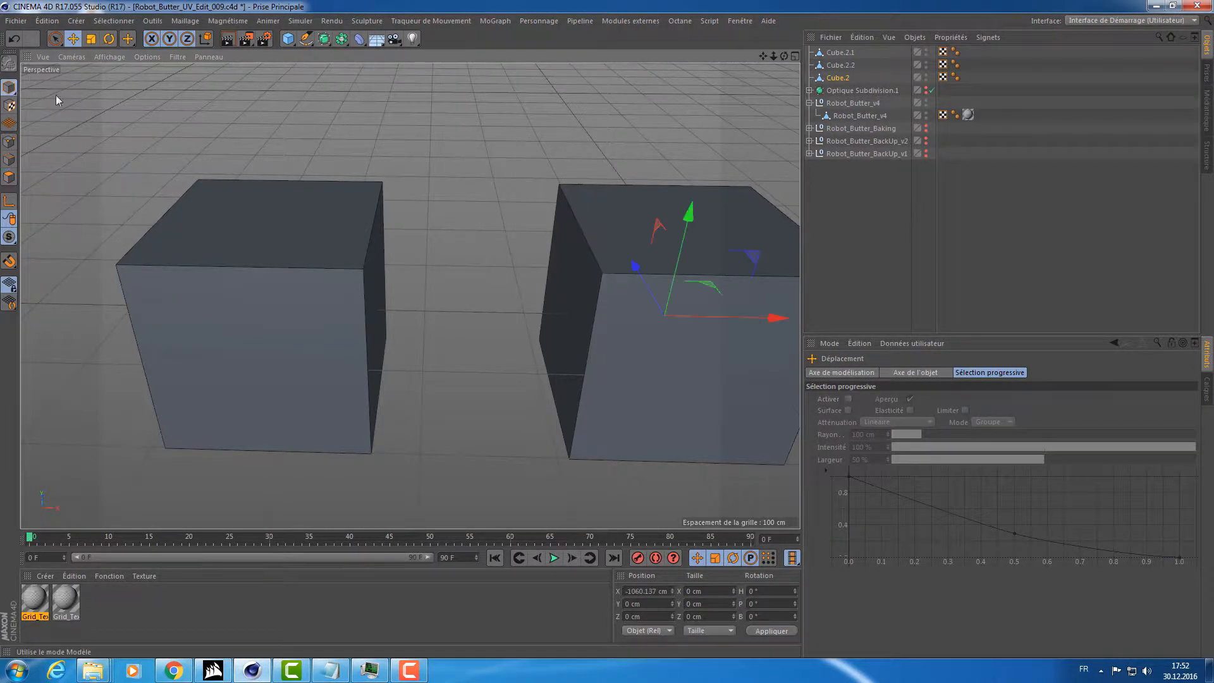
drag(689, 211, 698, 115)
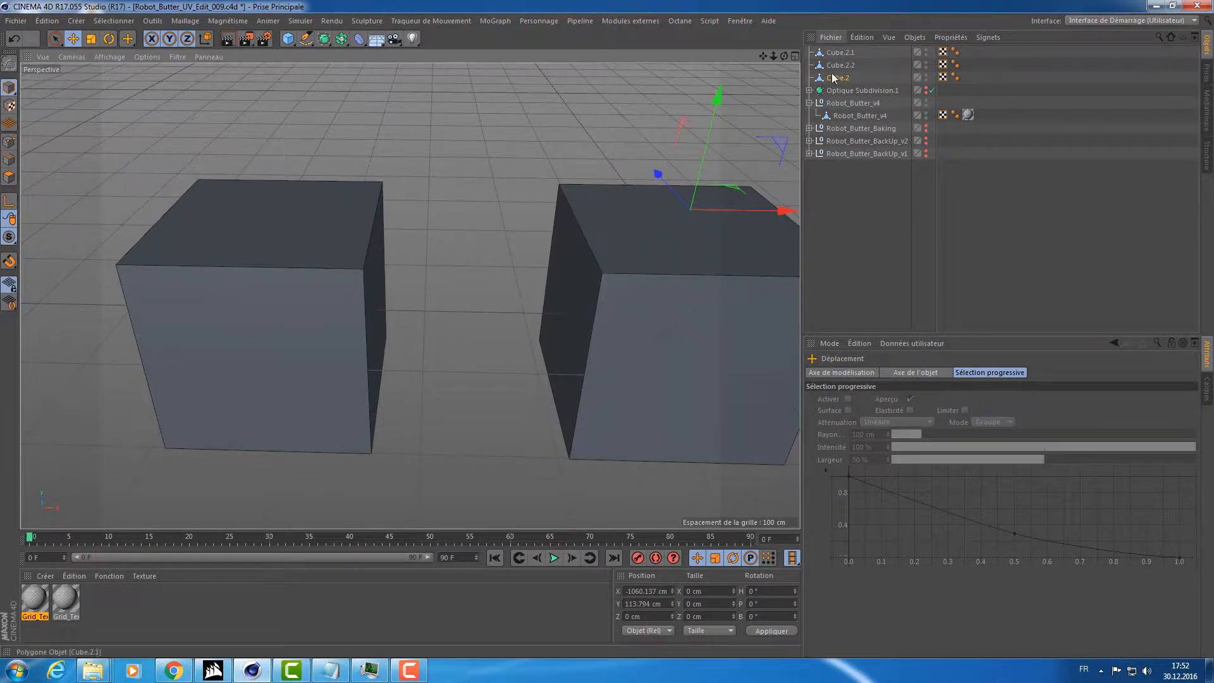
drag(833, 78, 829, 92)
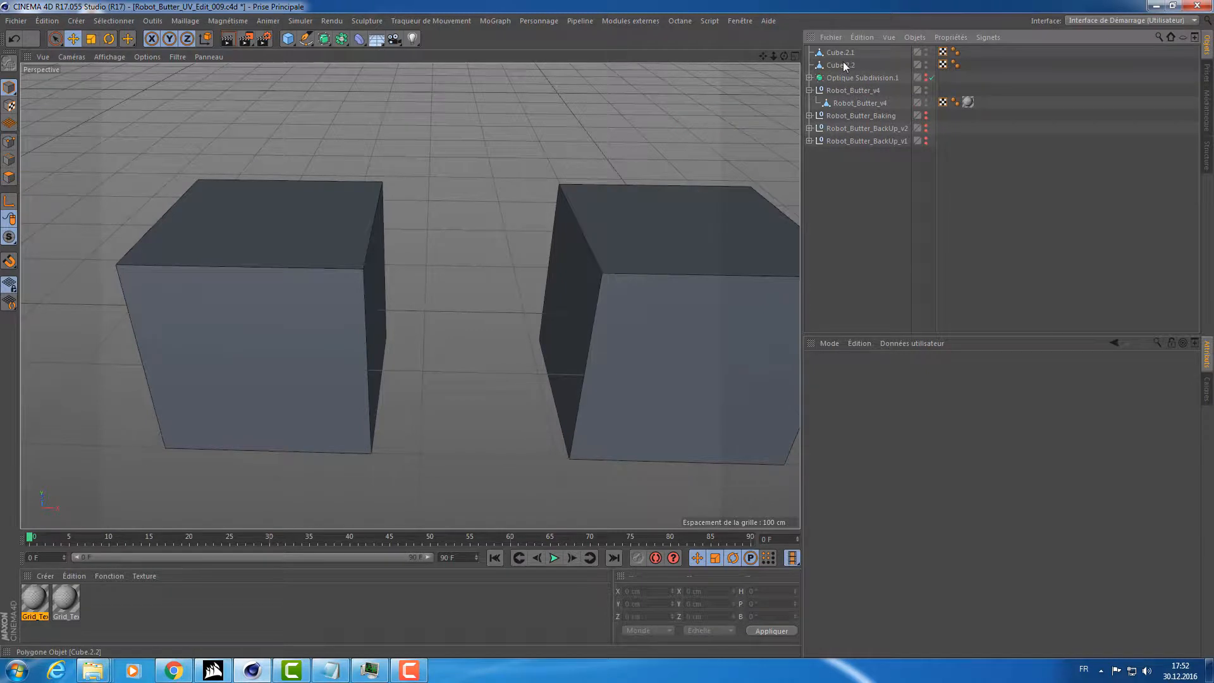
Check each split cube individually in Polygon mode, and delete both test cubes.
click(841, 65)
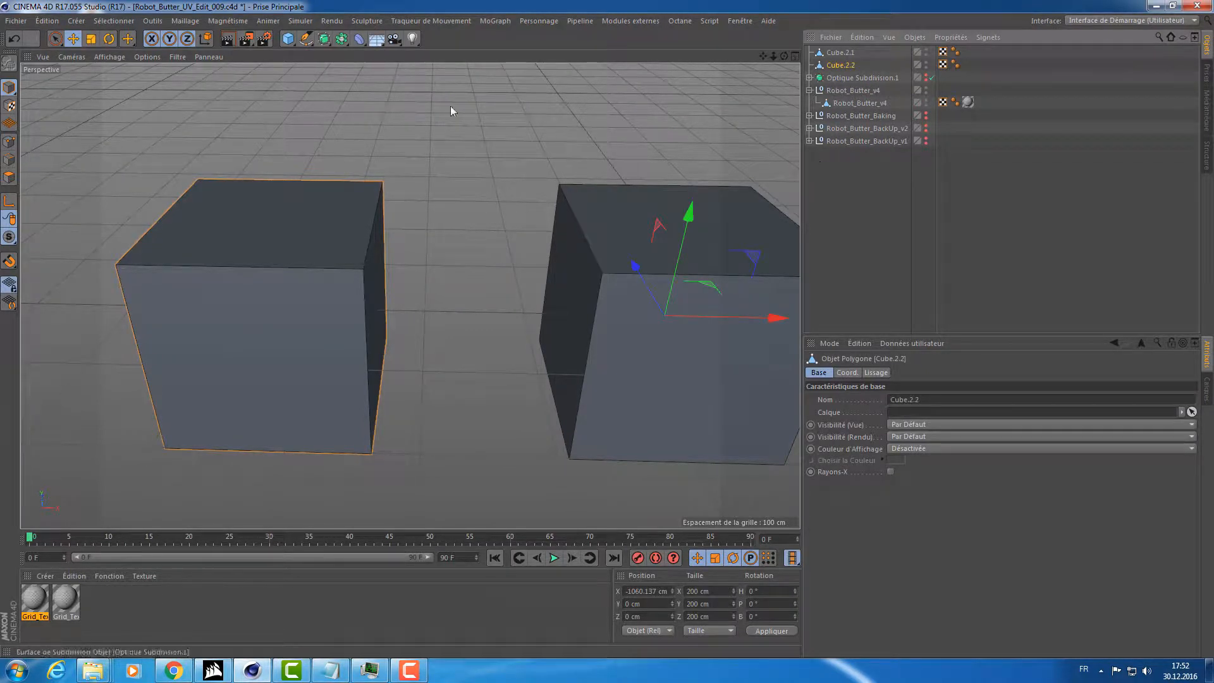
click(5, 178)
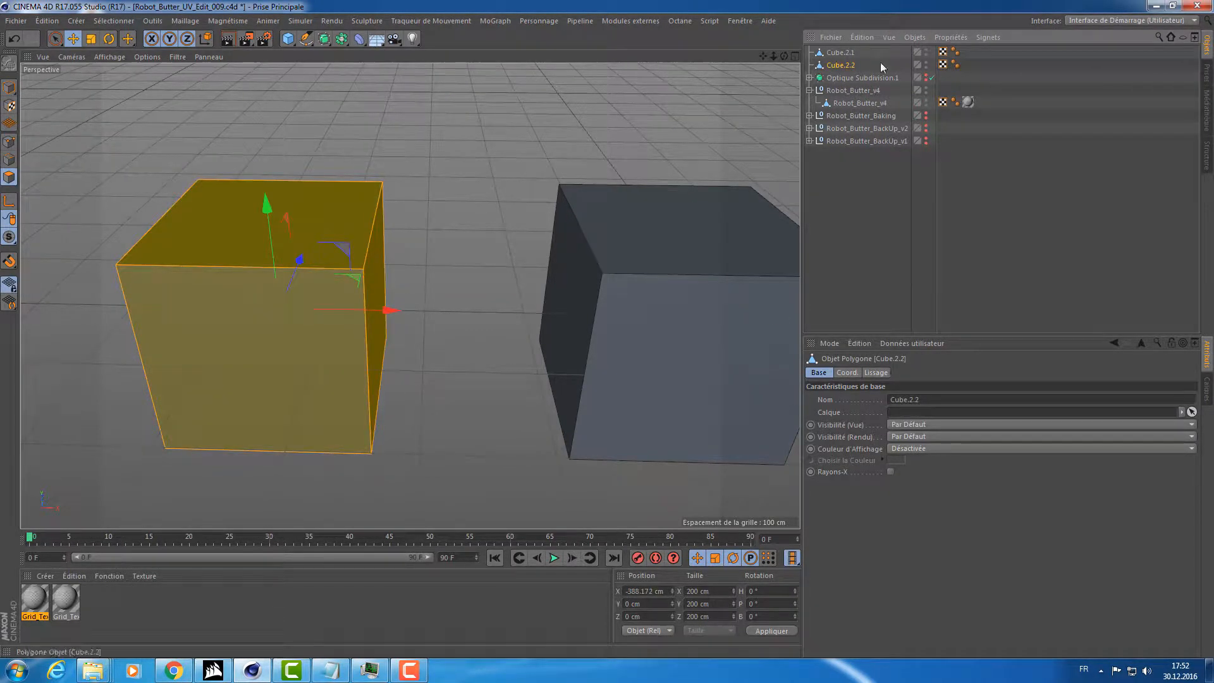
click(841, 53)
alt+drag(619, 214, 544, 207)
click(838, 65)
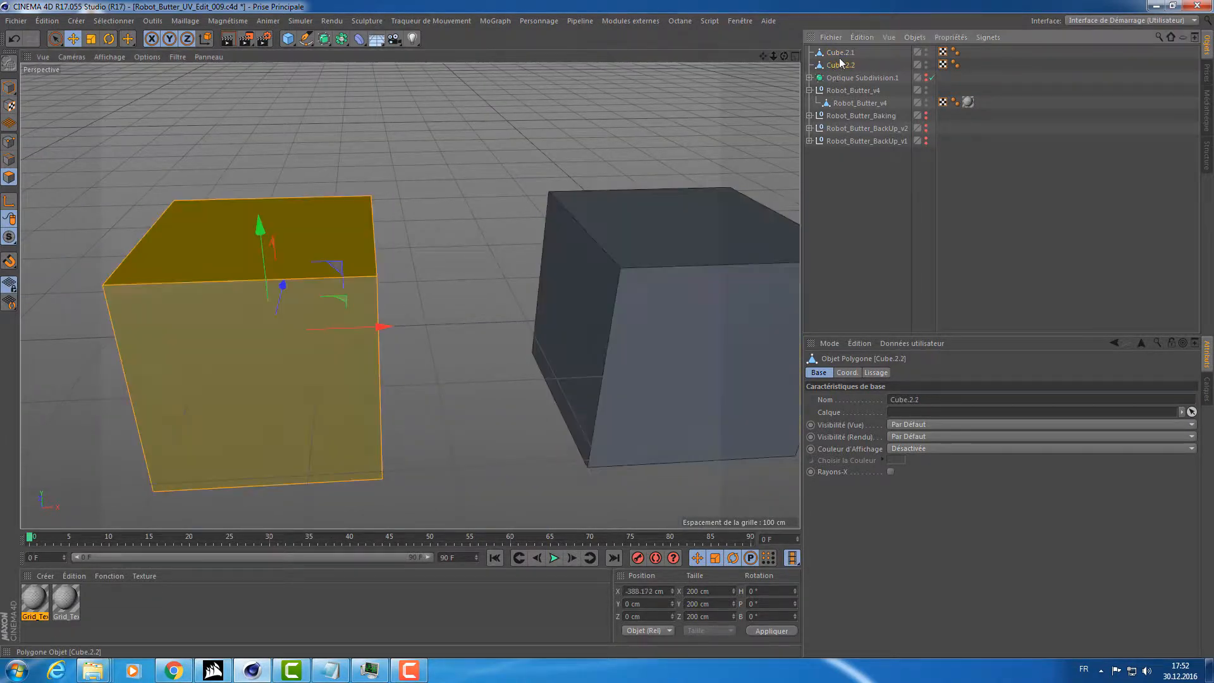
ctrl+click(840, 53)
key(Delete)
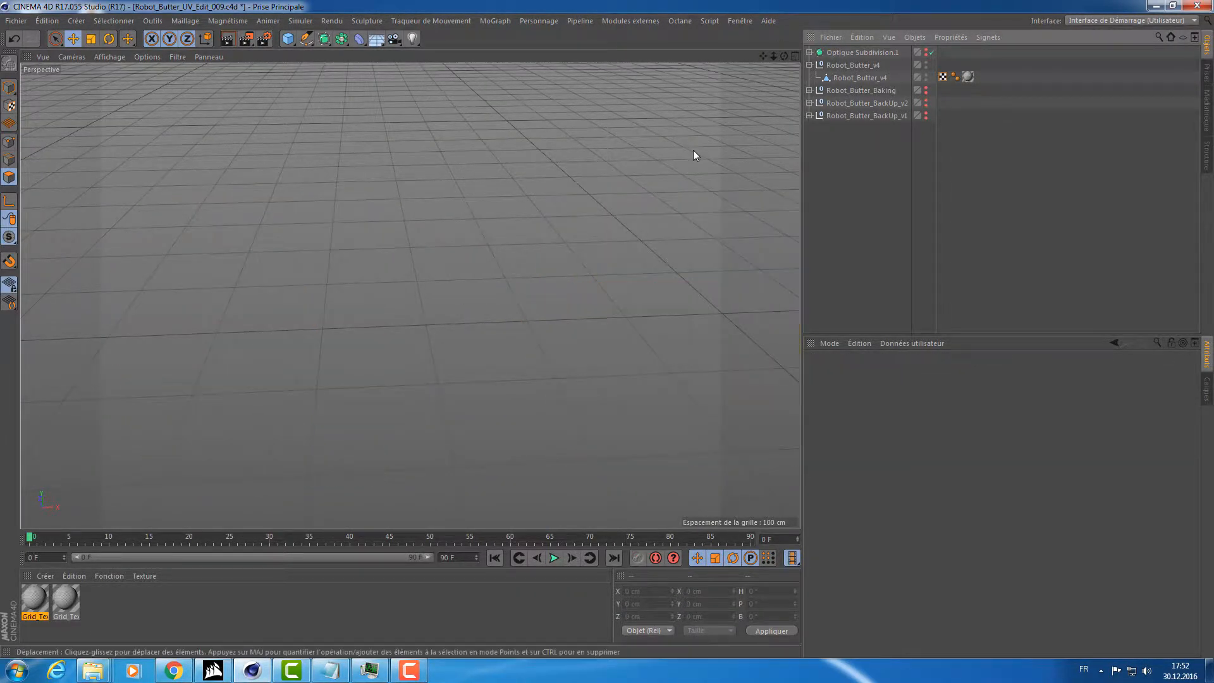
Split the Robot_Butter_v4 mesh into separate objects with Groupes de polygones en objets.
alt+drag(694, 154, 492, 238)
alt+right_drag(492, 237, 575, 227)
alt+drag(575, 226, 462, 195)
alt+middle_drag(534, 263, 556, 191)
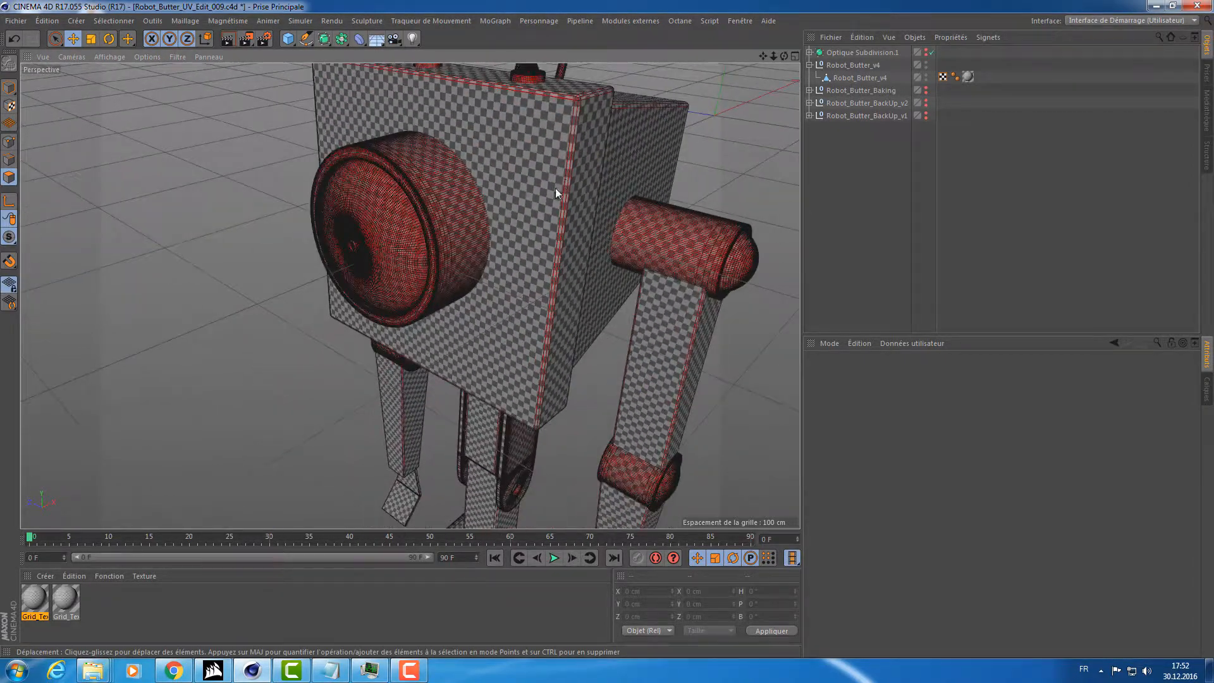
alt+right_drag(556, 191, 552, 244)
alt+drag(551, 244, 538, 217)
alt+right_drag(539, 217, 515, 225)
alt+drag(515, 225, 528, 264)
mouse_move(529, 264)
alt+right_down()
mouse_move(537, 226)
mouse_move(509, 232)
alt+right_up()
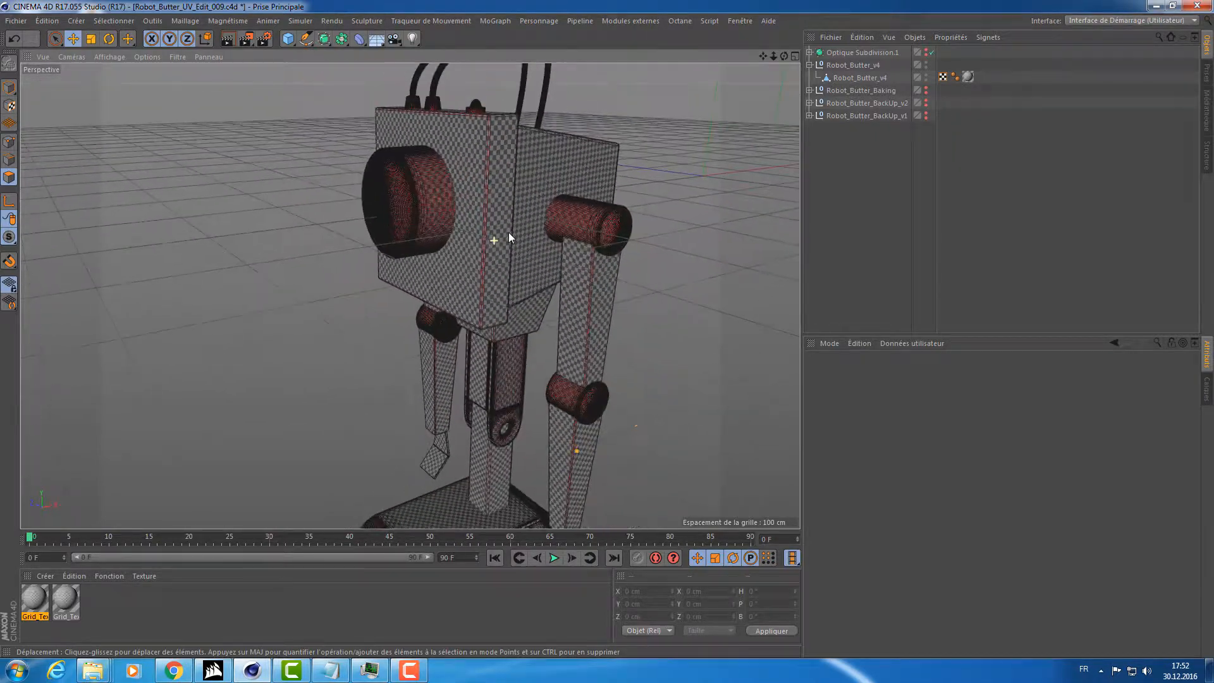
alt+drag(509, 232, 508, 178)
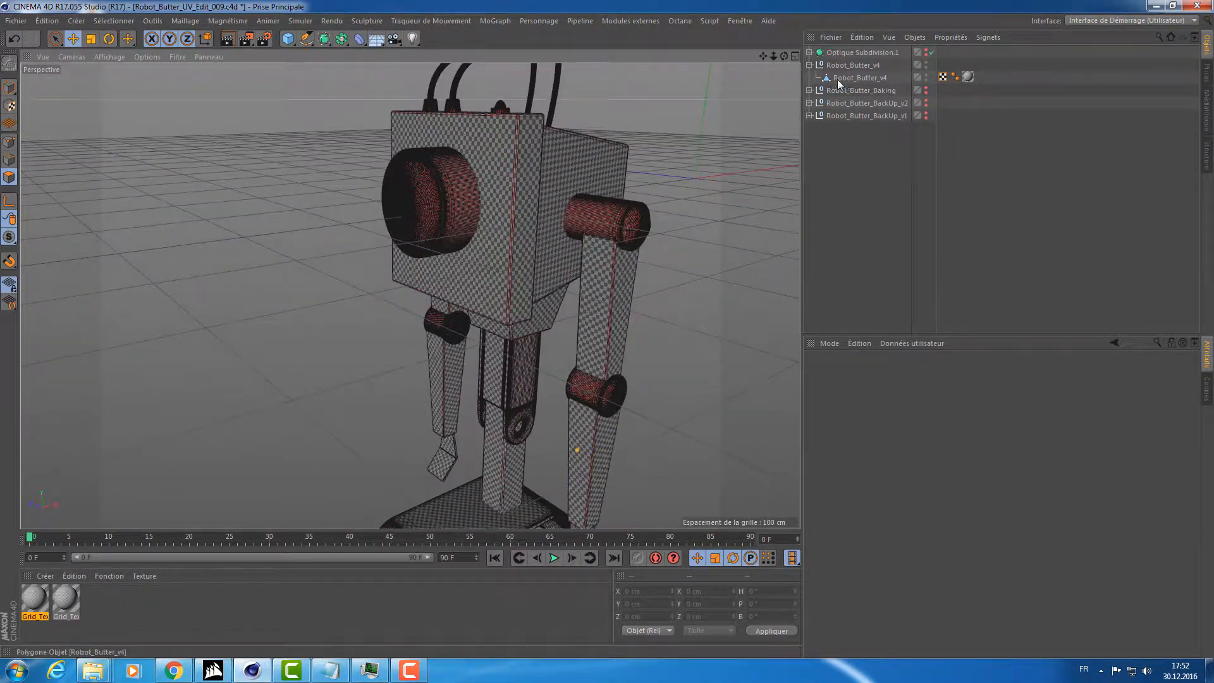
click(503, 176)
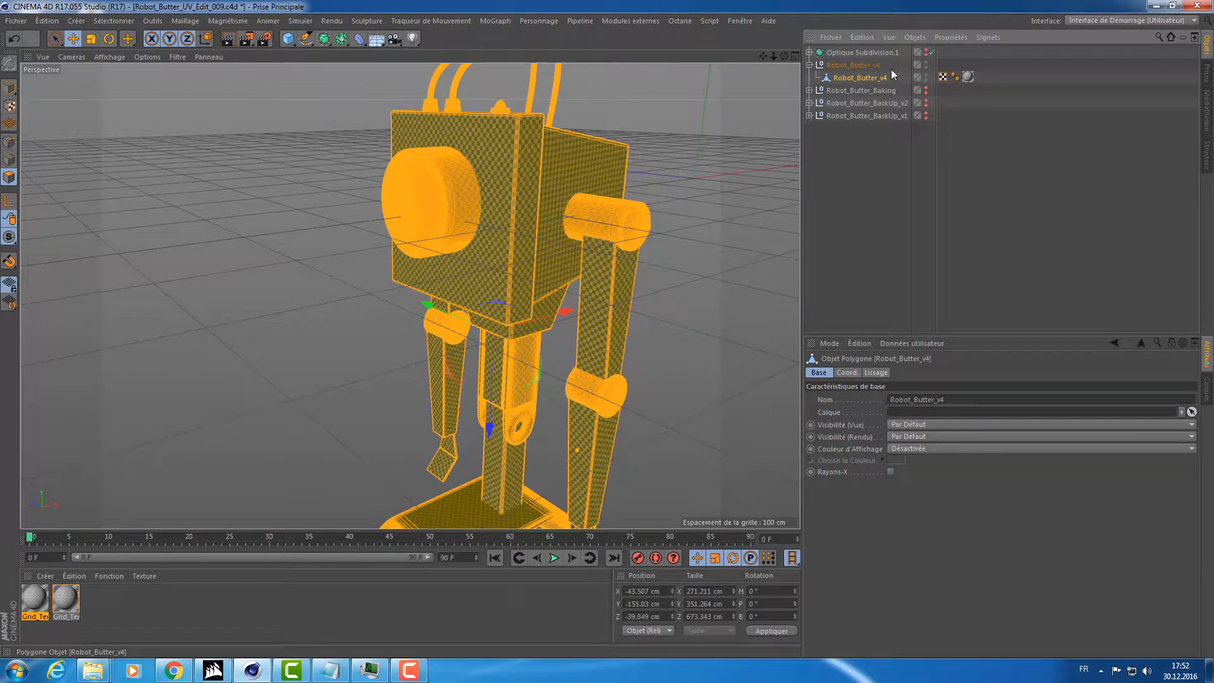
click(175, 20)
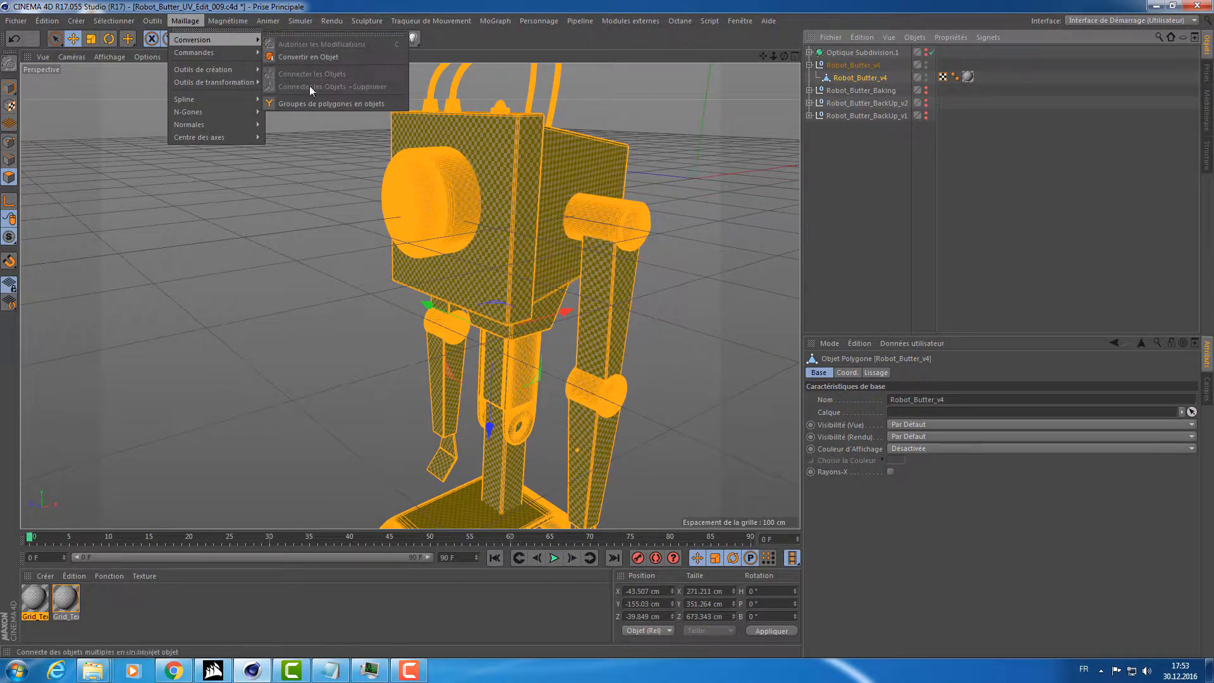
click(294, 102)
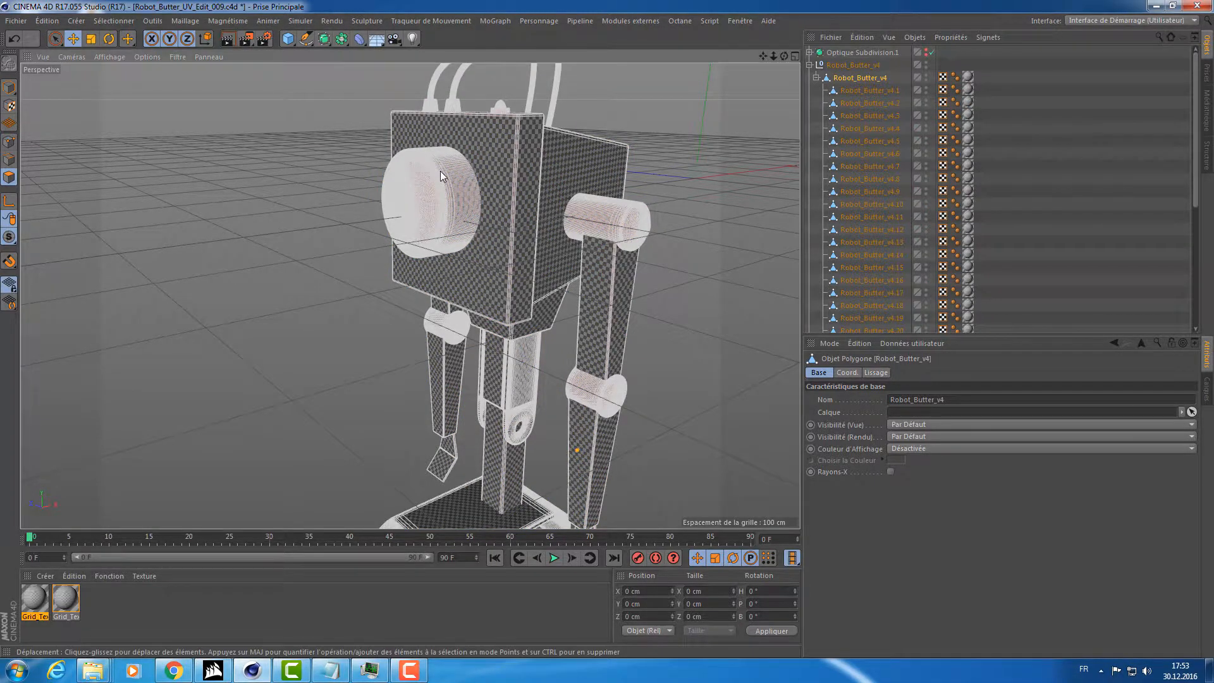
key(ctrl+e)
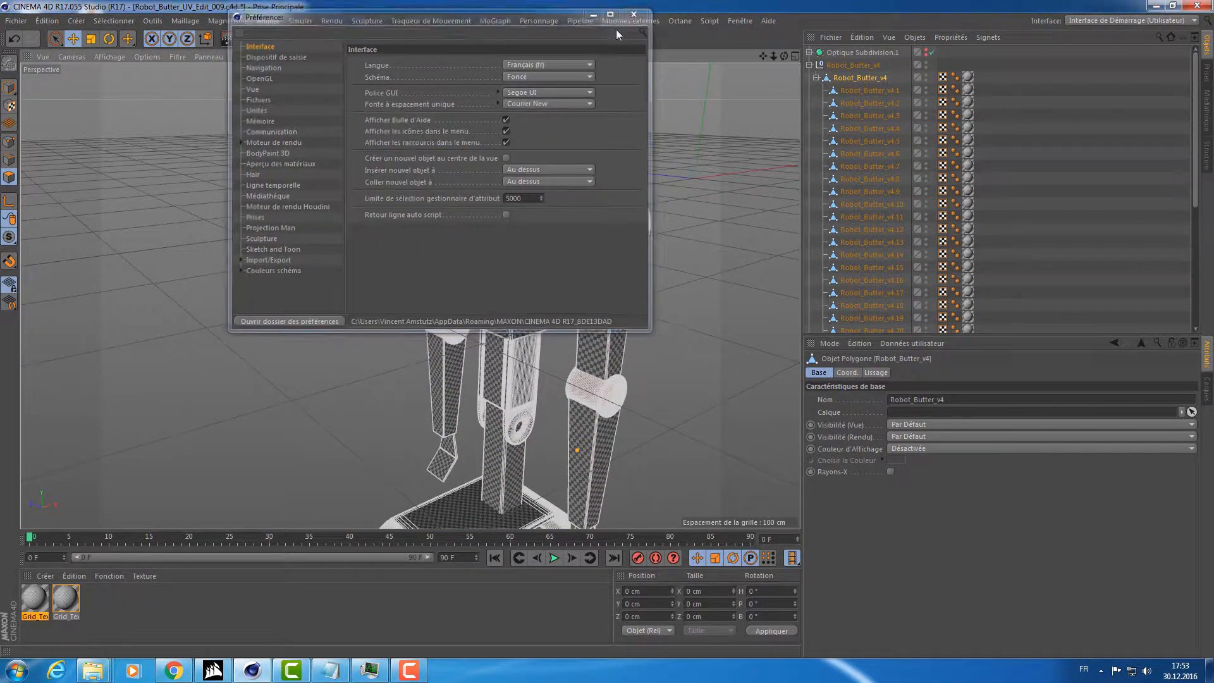
click(642, 15)
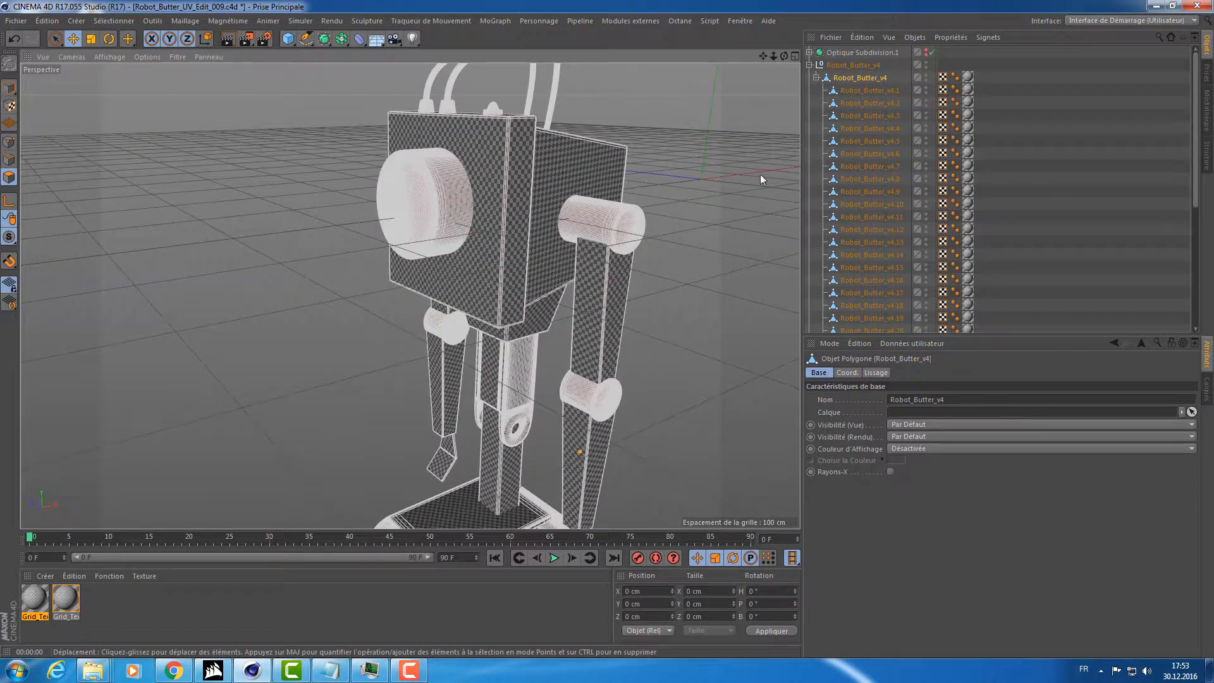
Select all the split parts from Robot_Butter_v4.1 to Robot_Butter_v4.34, and switch to Model mode.
click(854, 92)
scroll(855, 96, down, 4)
scroll(855, 97, down, 2)
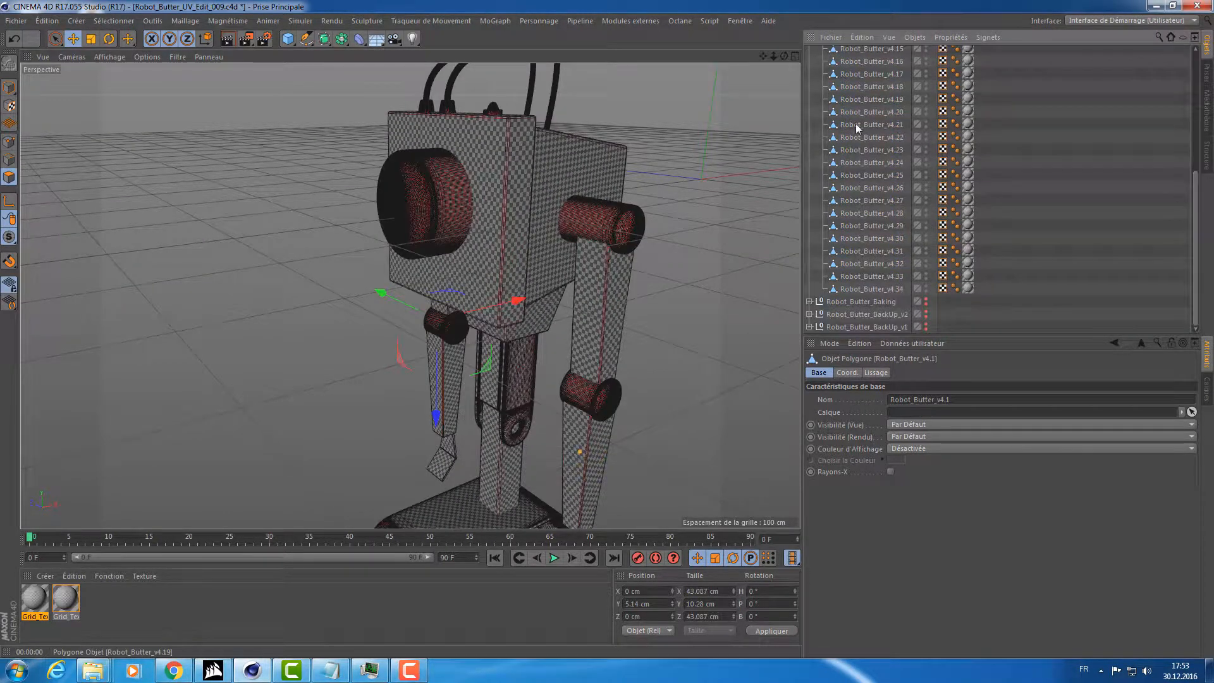
shift+click(870, 286)
alt+drag(657, 234, 544, 235)
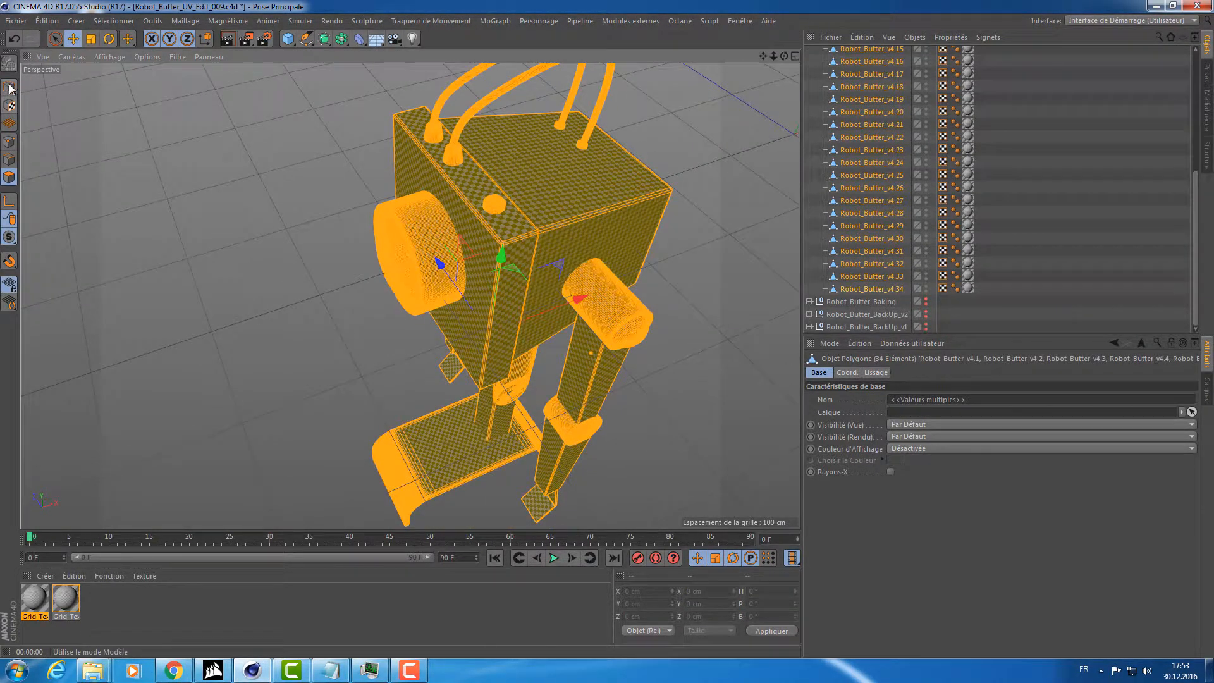
click(10, 89)
alt+drag(351, 173, 590, 196)
Group the parts Robot_Butter_v4.1 through Robot_Butter_v4.34 under a new null object.
click(868, 99)
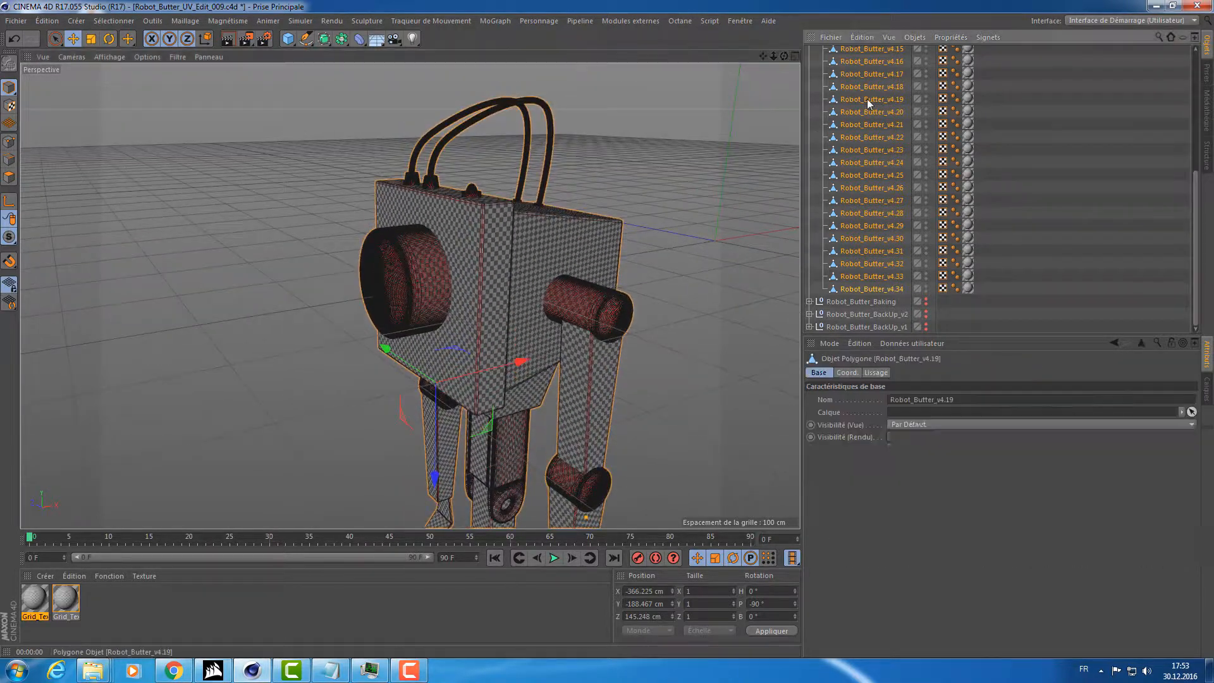
scroll(841, 112, up, 6)
click(863, 91)
scroll(853, 153, down, 6)
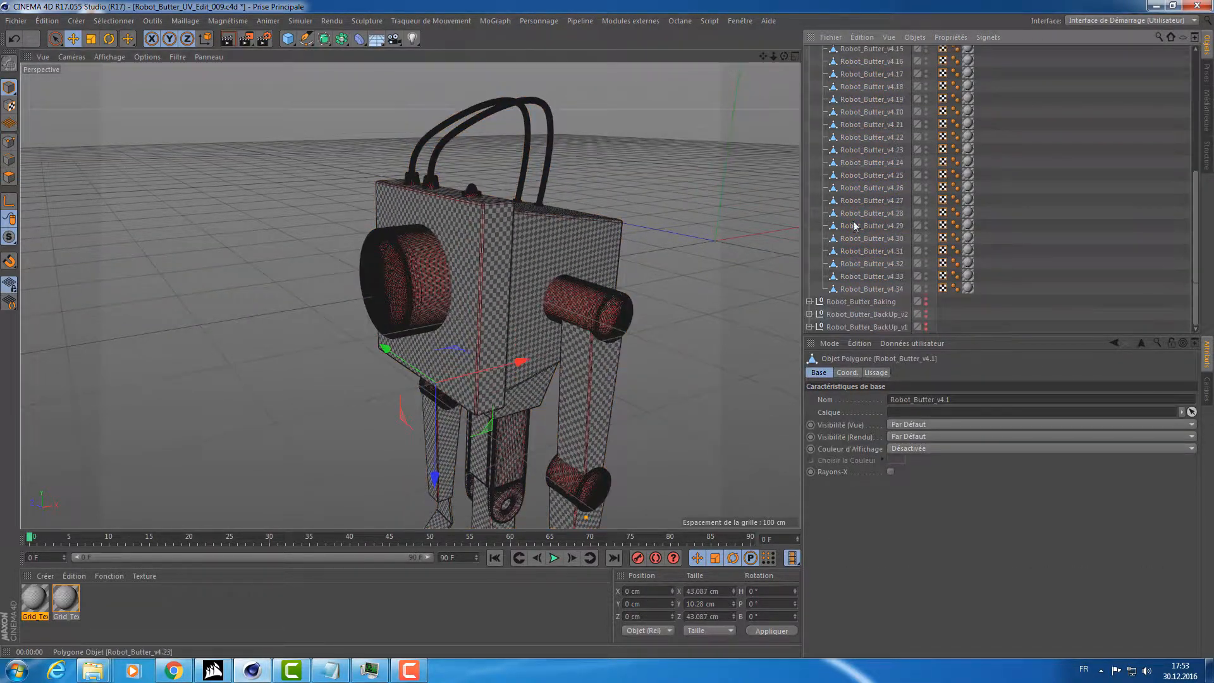
shift+click(860, 289)
key(alt+g)
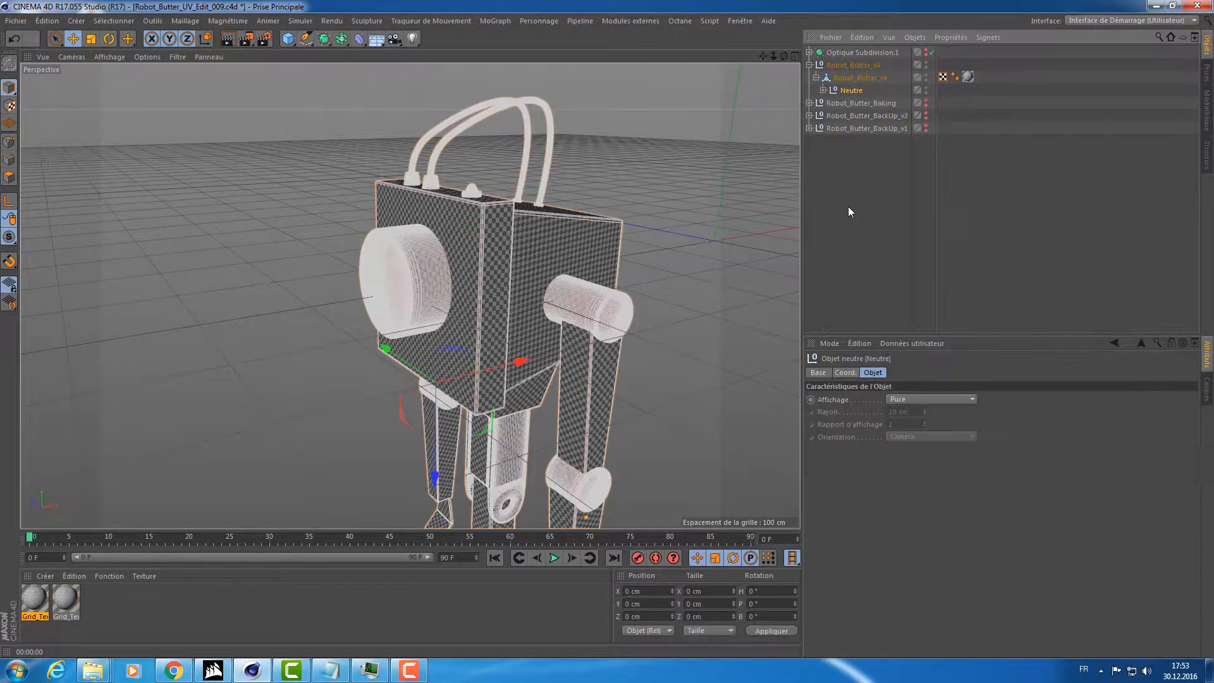
Move the new null directly under the Robot_Butter_v4 null, and delete the leftover Robot_Butter_v4 mesh.
drag(845, 90, 848, 81)
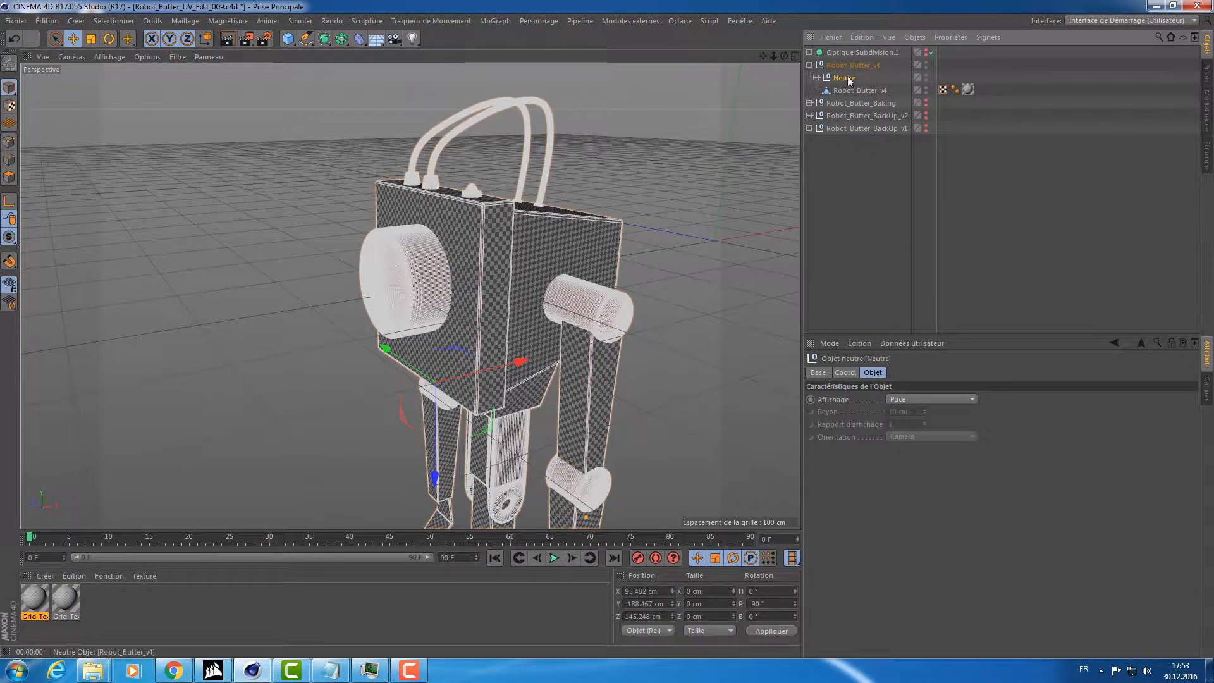
click(847, 91)
key(Delete)
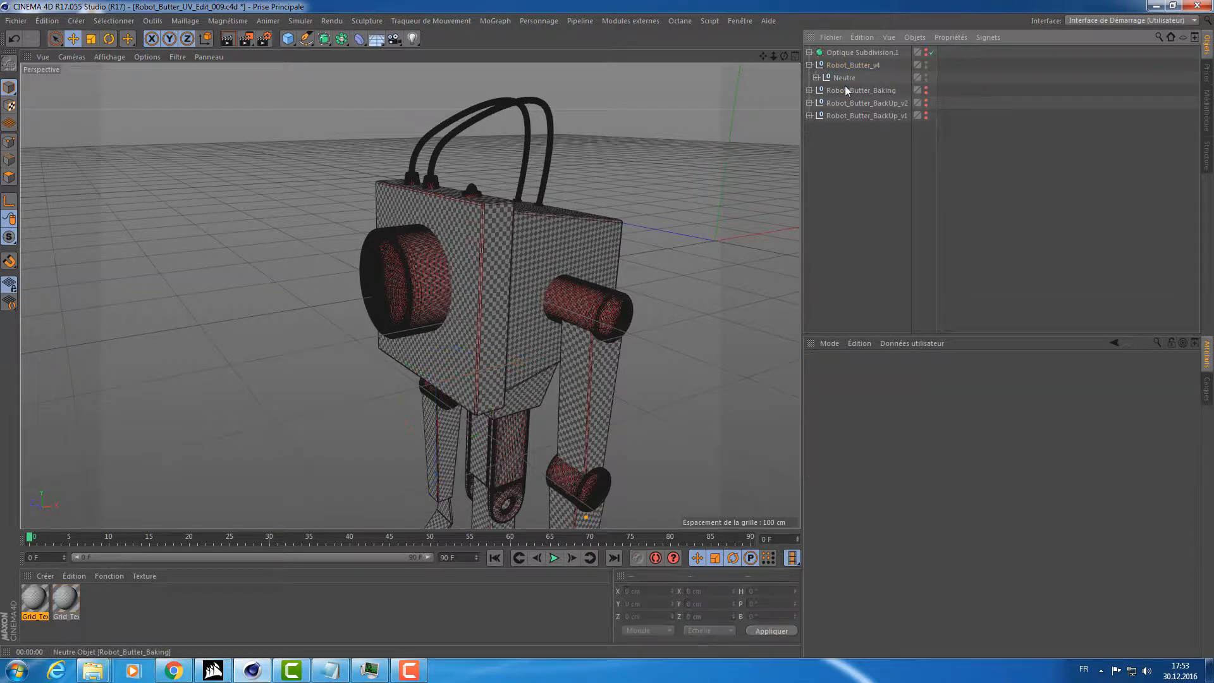
Move all 34 parts out of the Neutre null directly into the Robot_Butter_v4 null, and delete the empty Neutre.
click(818, 68)
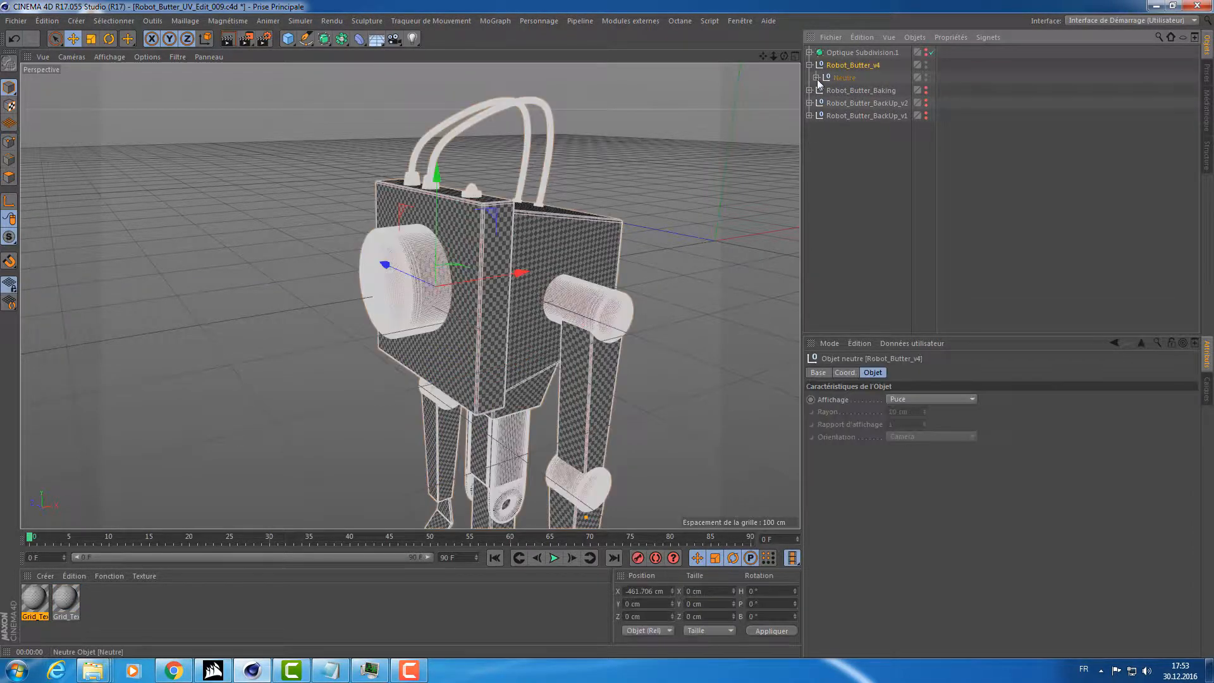
click(817, 78)
click(867, 90)
scroll(863, 108, down, 5)
shift+click(863, 290)
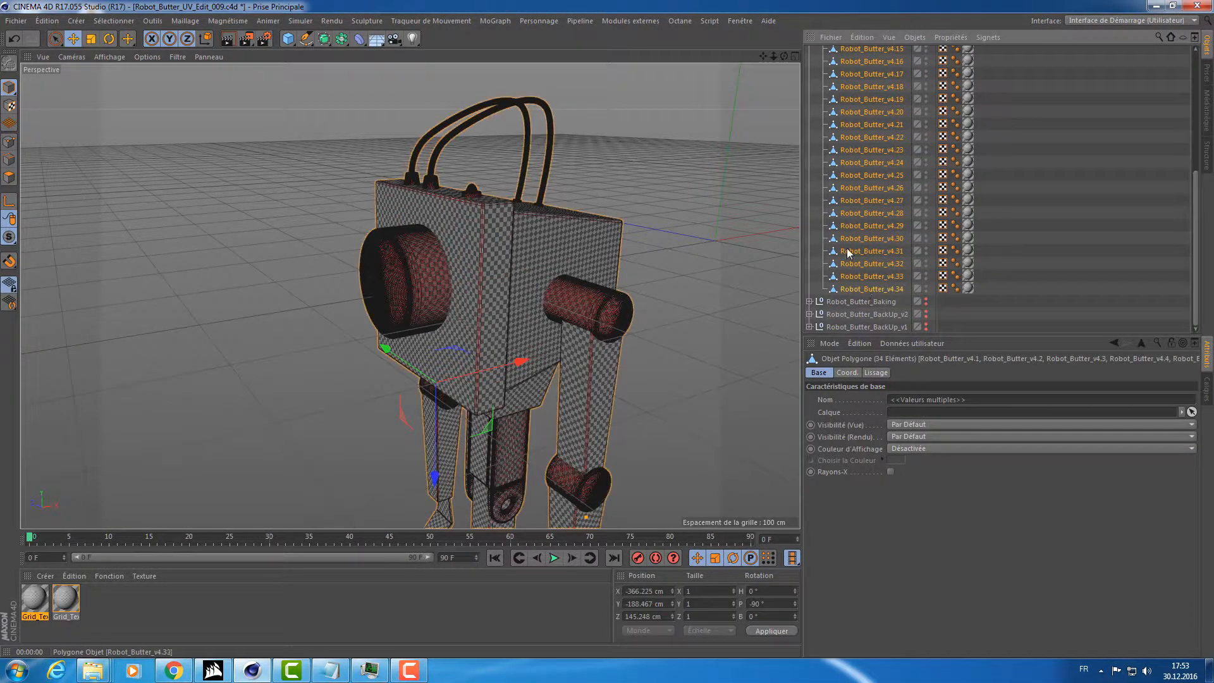
scroll(860, 253, up, 5)
drag(858, 67, 859, 67)
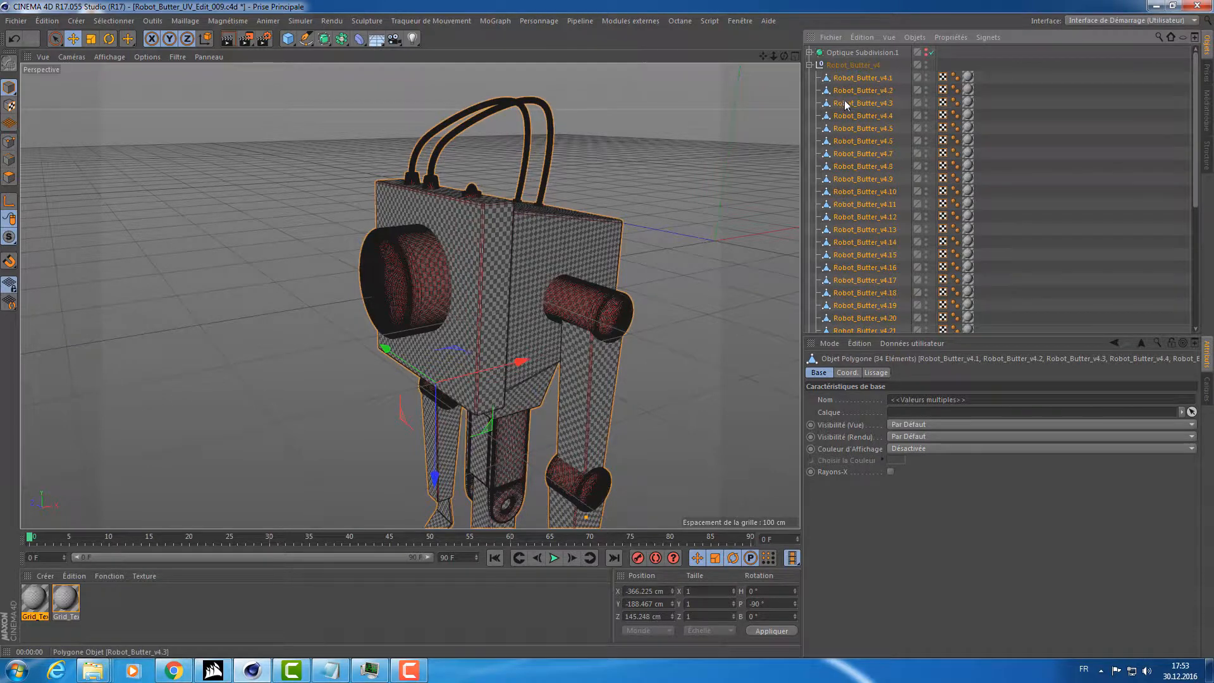
scroll(848, 158, down, 5)
click(845, 290)
key(Delete)
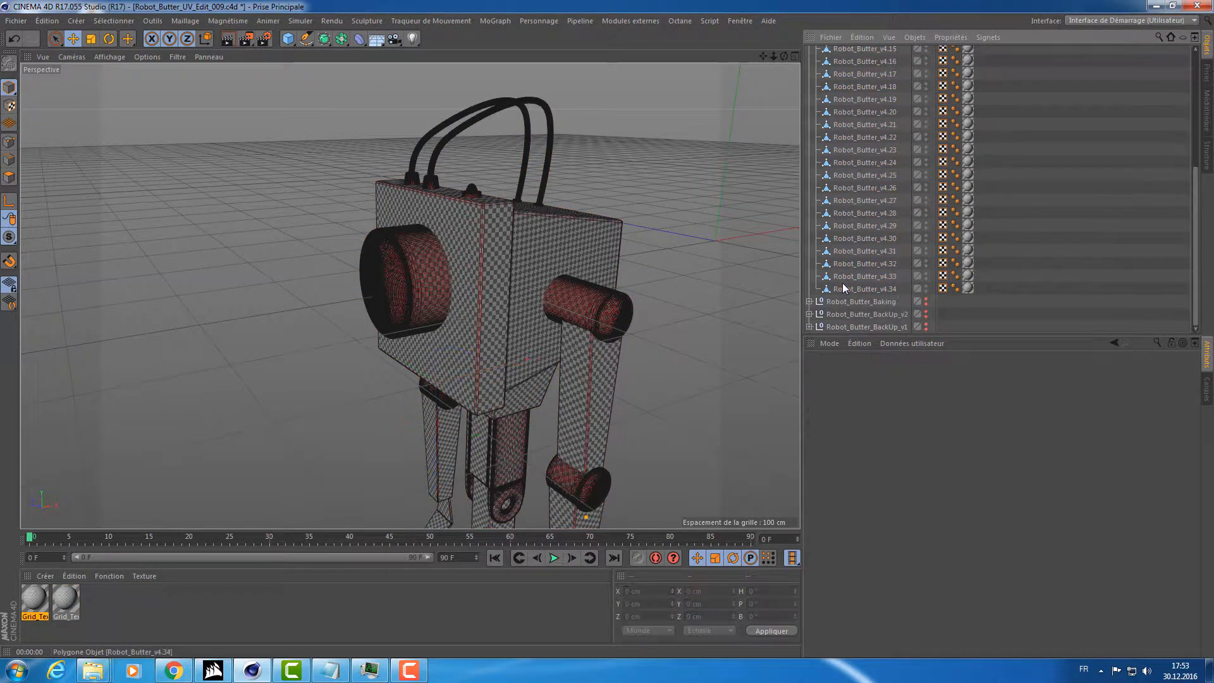
Save the project, including the modifications to its textures.
alt+drag(667, 242, 602, 259)
key(ctrl+s)
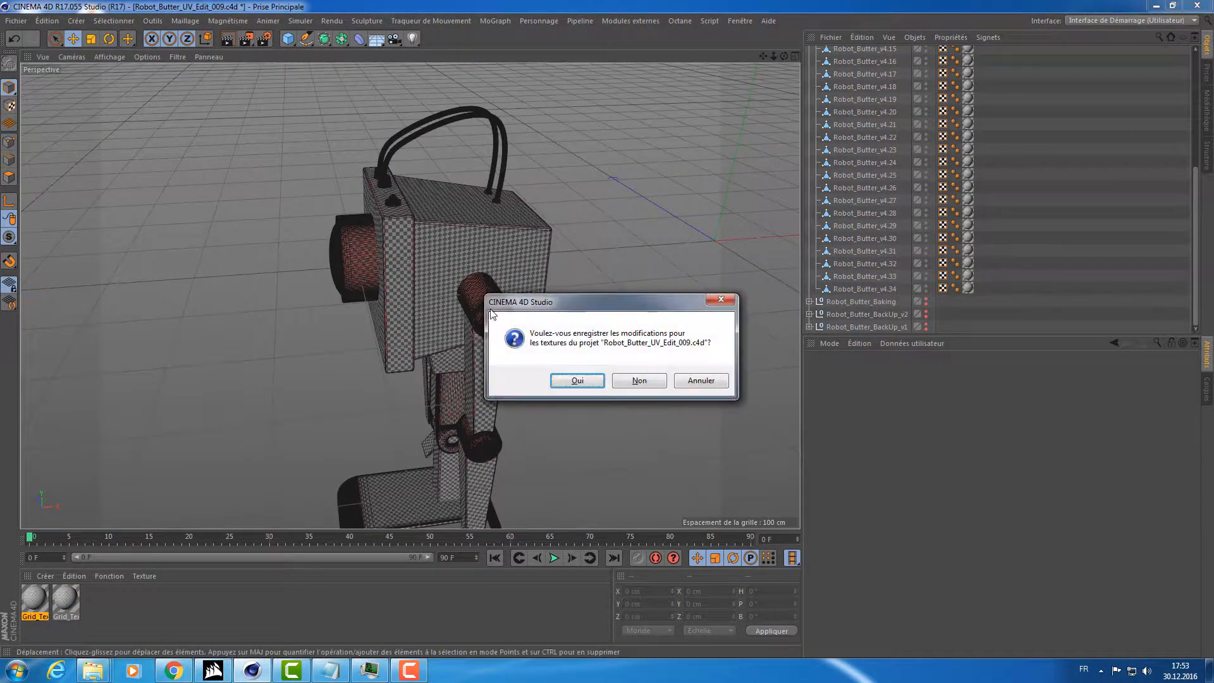
click(574, 382)
alt+drag(351, 317, 510, 249)
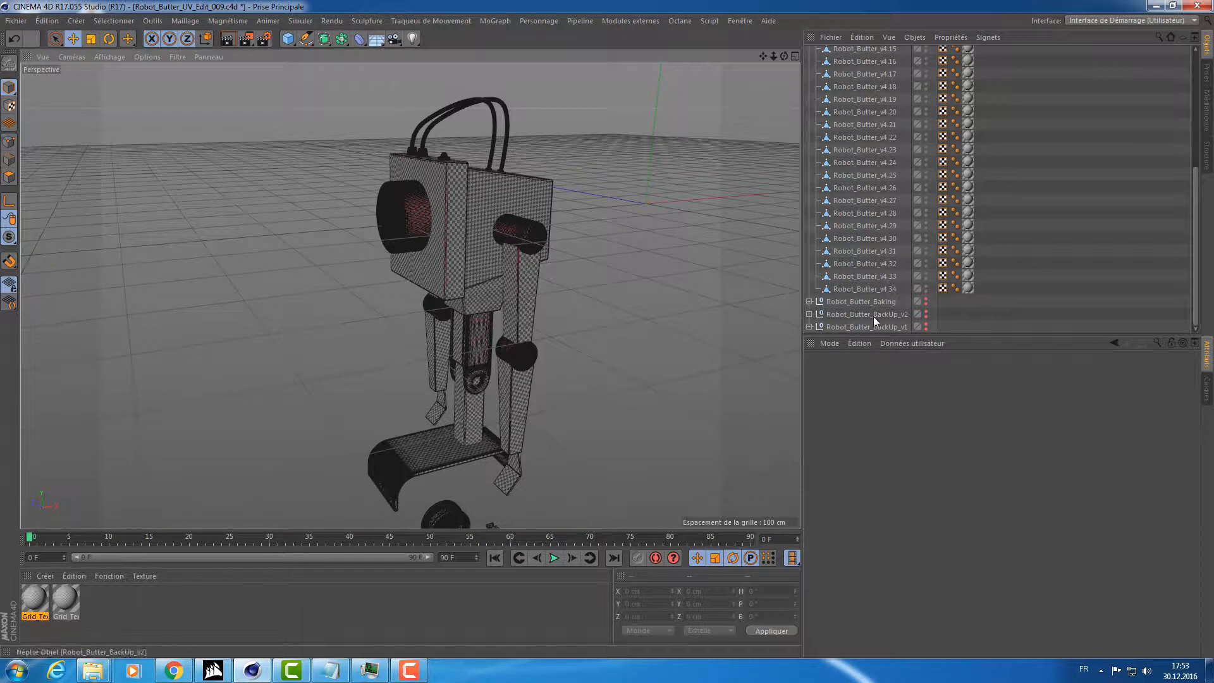
Expand the Robot_Butter_BackUp_v2 hierarchy and examine its part names.
click(840, 316)
click(809, 315)
scroll(813, 319, down, 5)
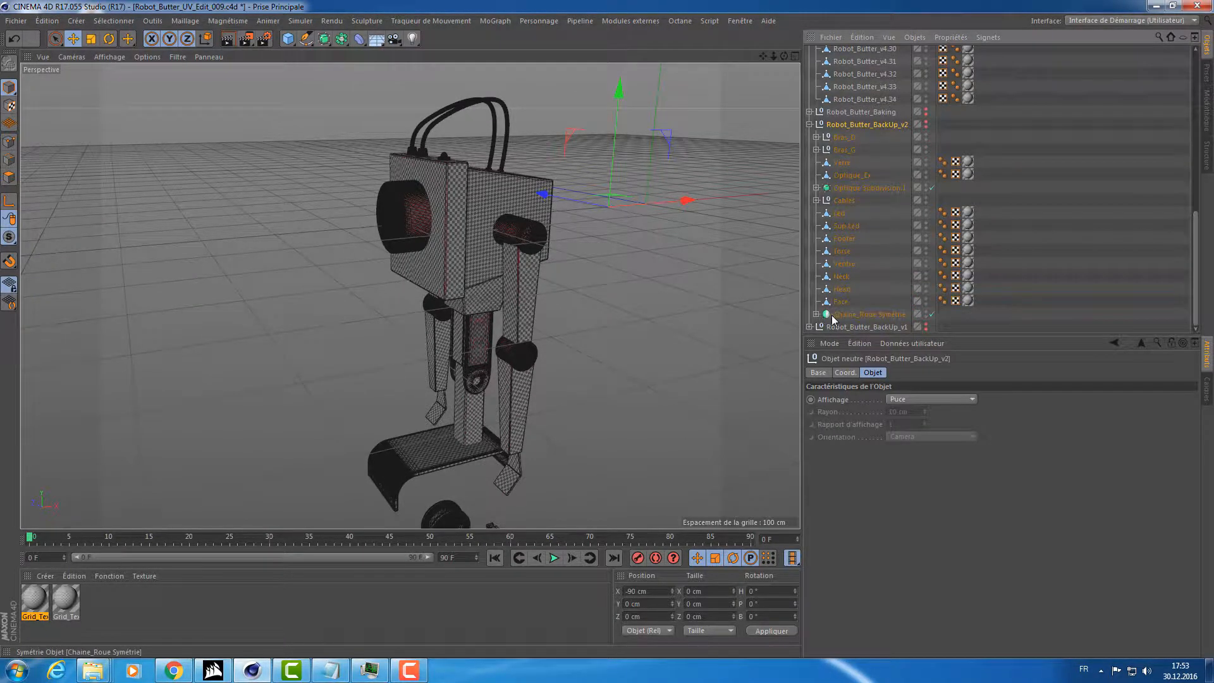
Collapse the Robot_Butter_BackUp_v2 hierarchy and return to the start of the Robot_Butter_v4 part list.
click(822, 316)
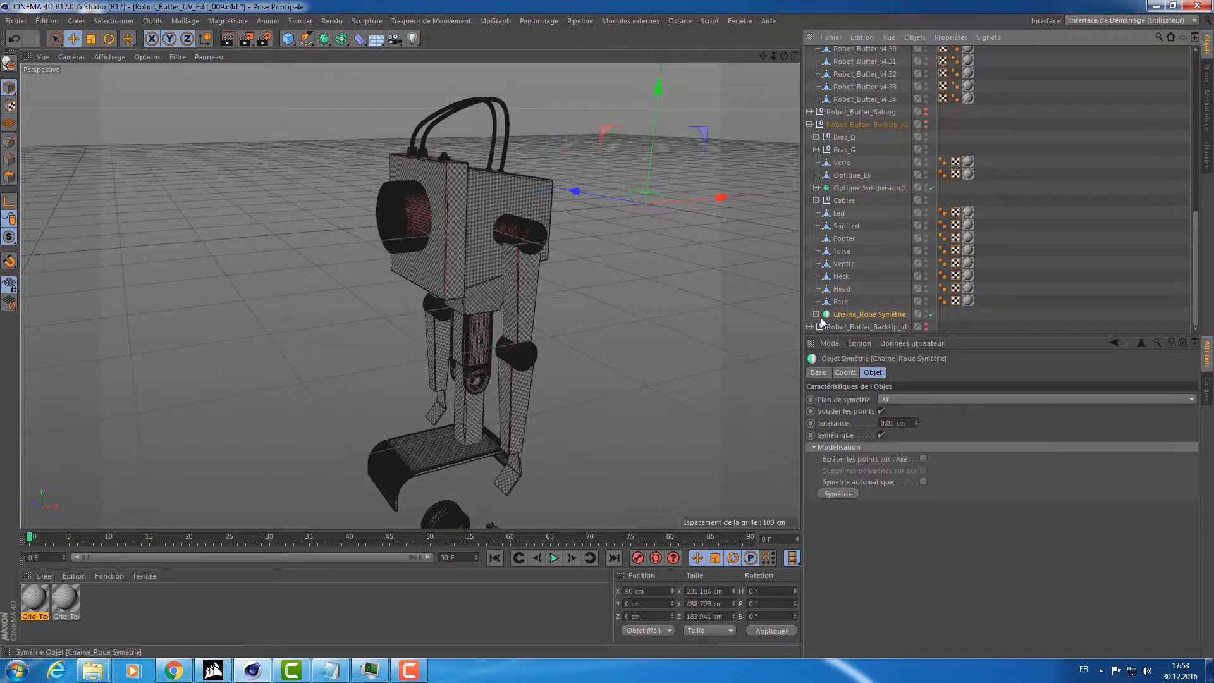
click(809, 125)
alt+drag(602, 447, 494, 217)
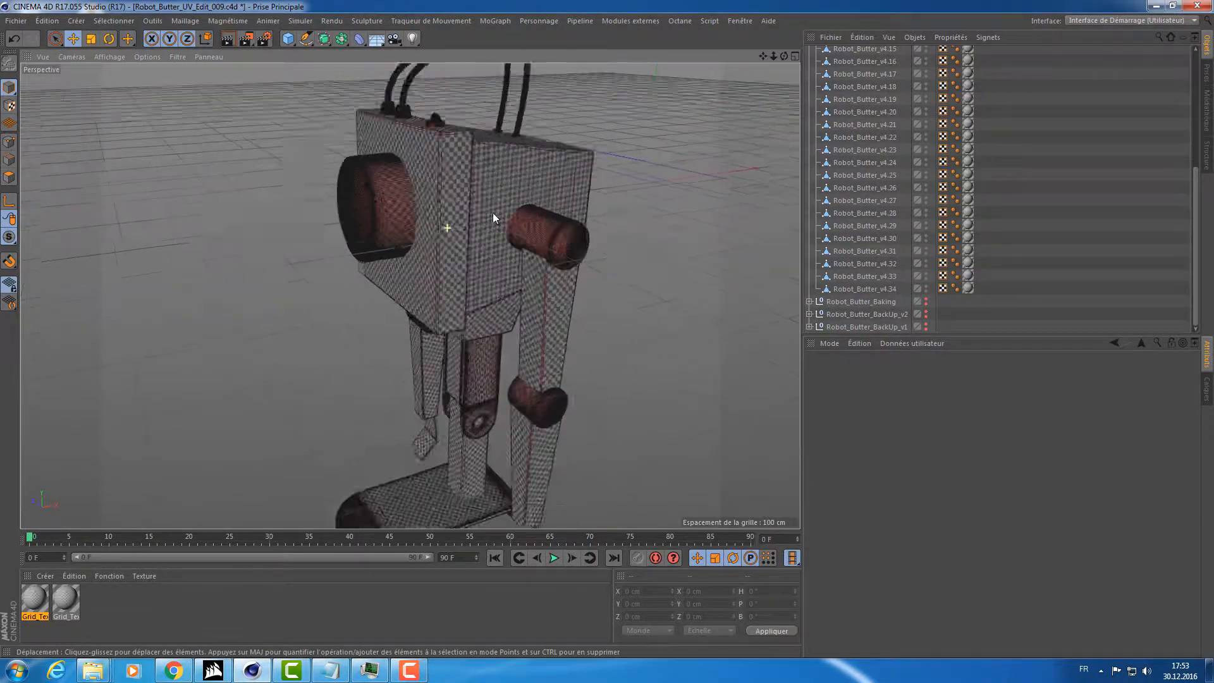
scroll(506, 212, up, 3)
scroll(909, 188, up, 5)
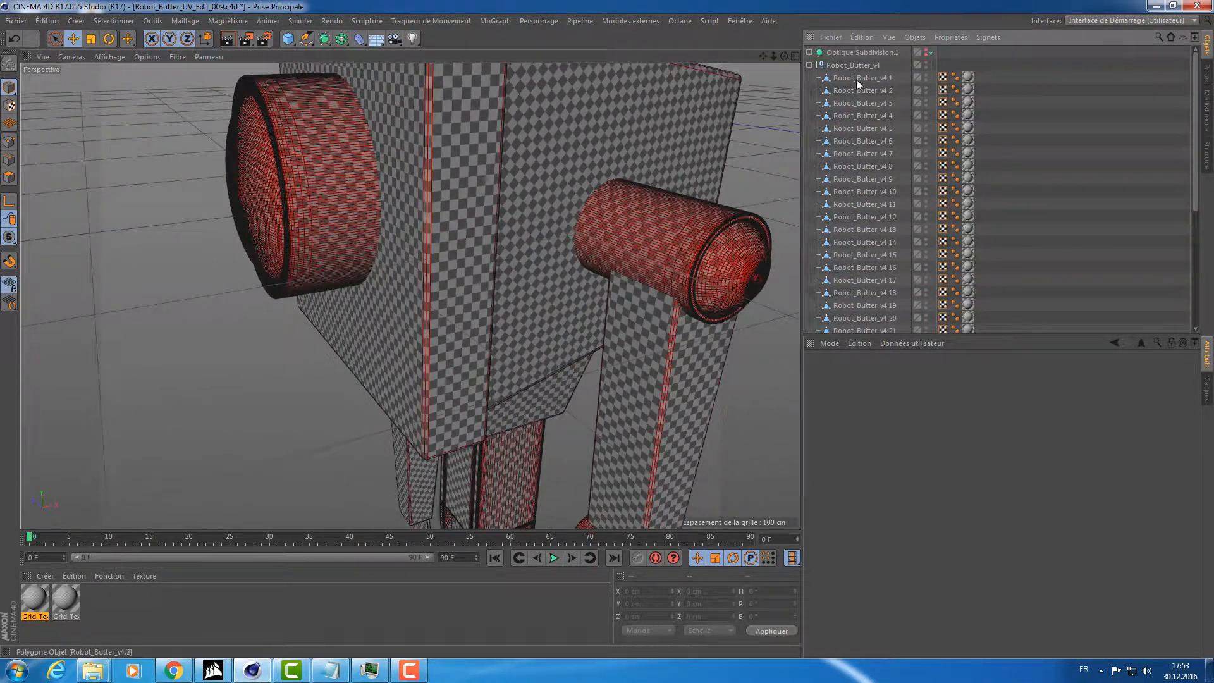
Select Robot_Butter_v4.1 and examine from several angles which part of the robot it corresponds to.
click(859, 81)
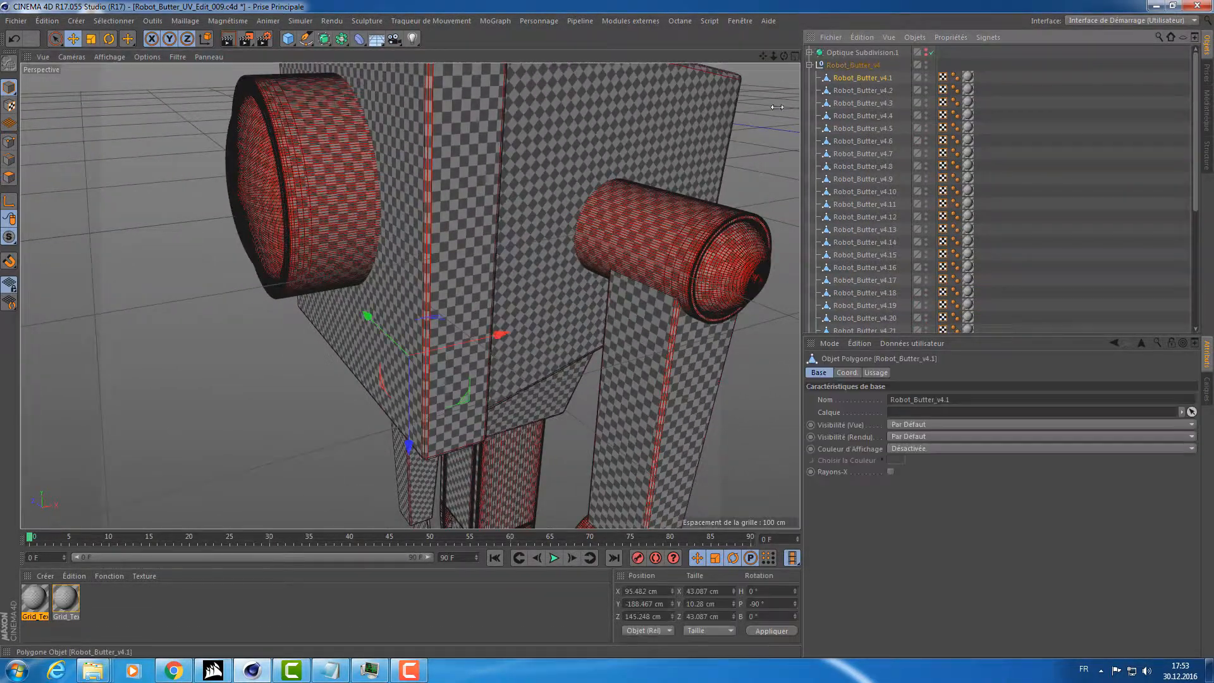
alt+drag(639, 136, 661, 221)
drag(564, 397, 466, 300)
key(ctrl+z)
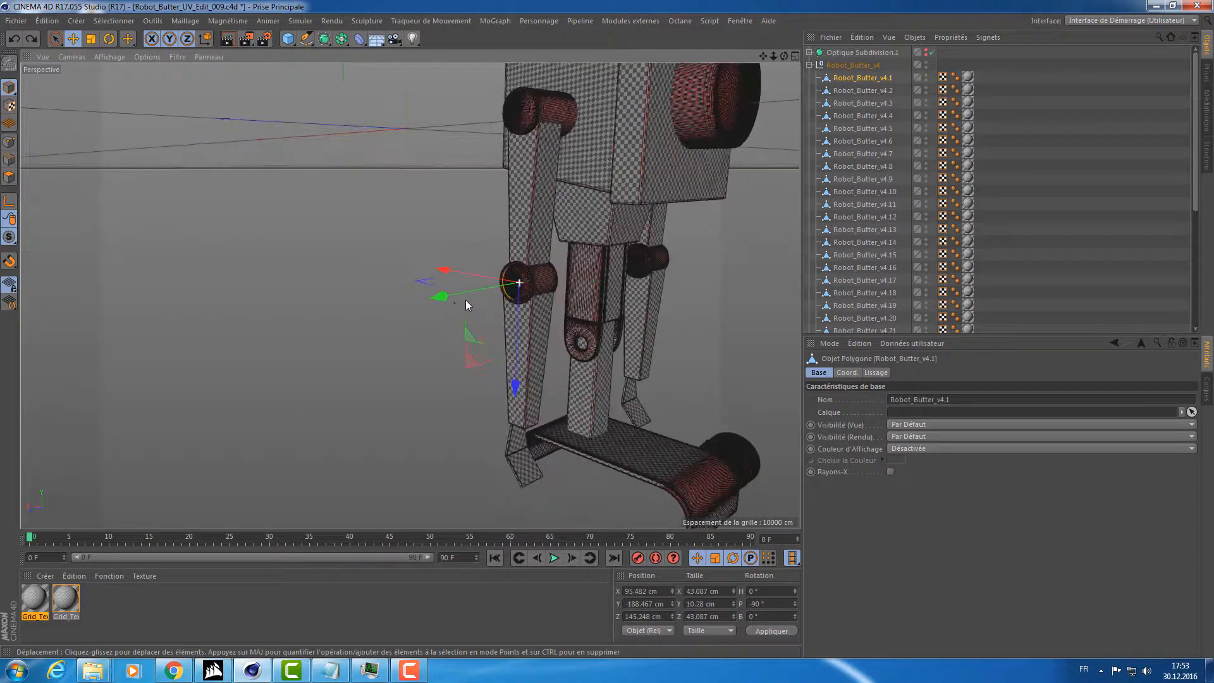
alt+right_drag(466, 299, 574, 272)
alt+drag(574, 272, 594, 246)
alt+middle_drag(594, 246, 423, 391)
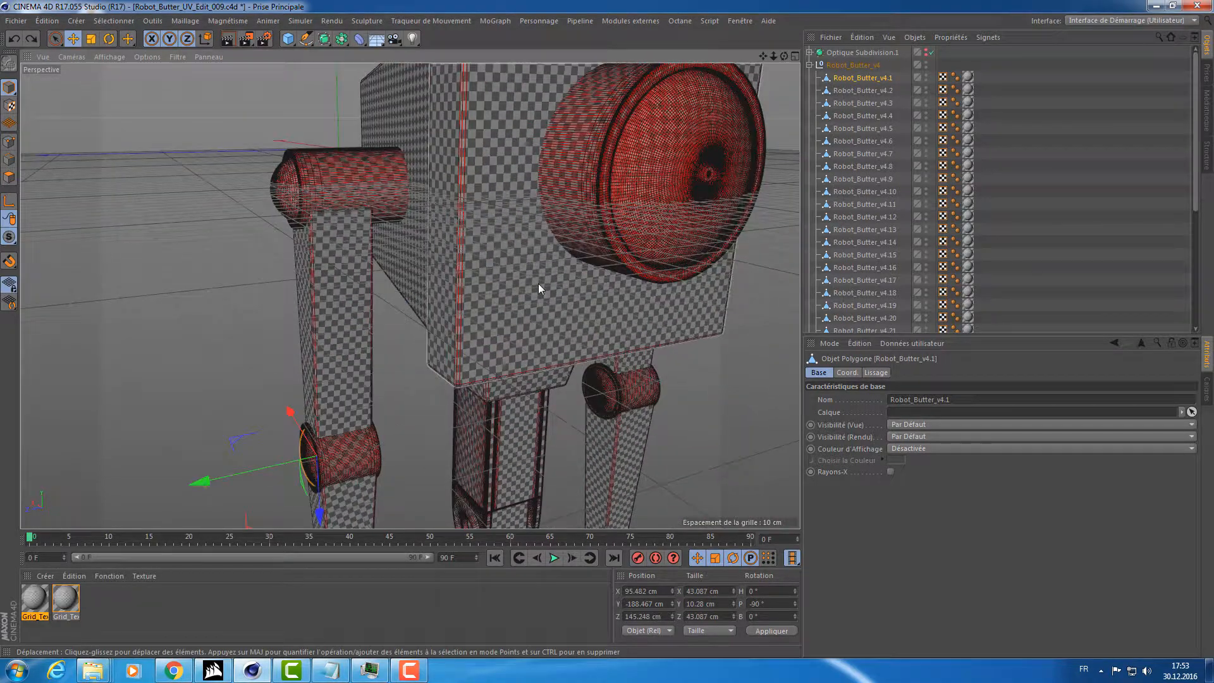
alt+drag(493, 267, 556, 256)
alt+middle_drag(555, 257, 500, 322)
Rename Robot_Butter_v4.32, the front plate of the robot's head, as Face.
scroll(908, 238, down, 6)
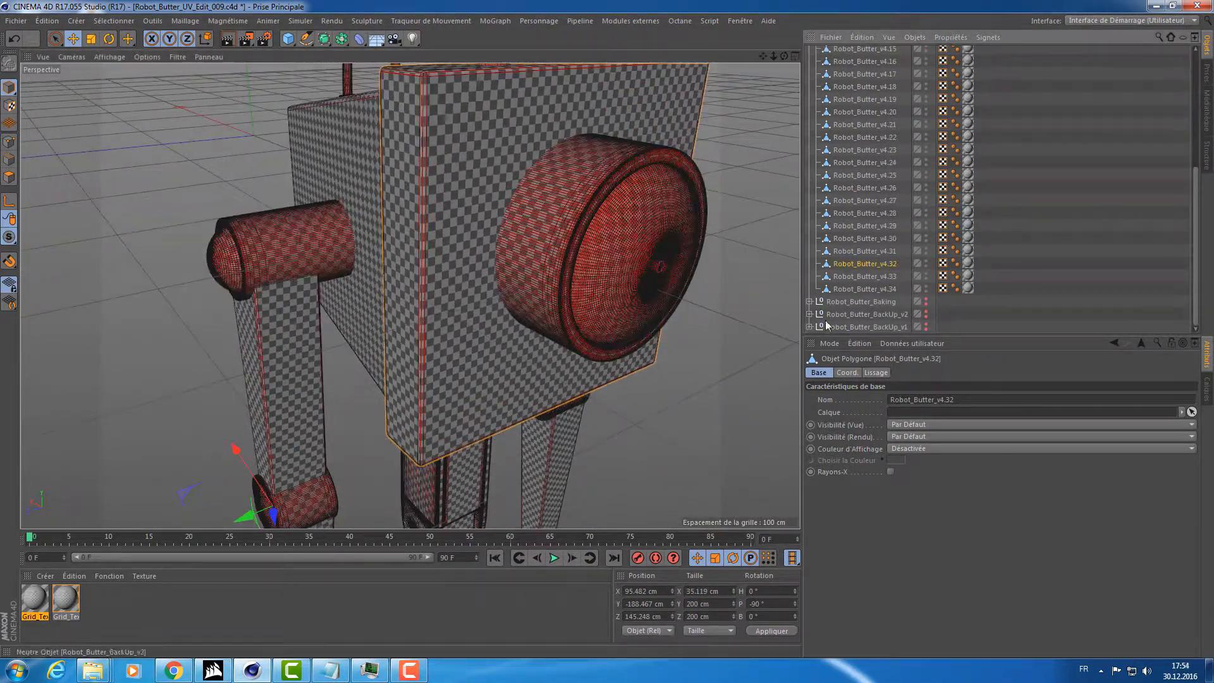
double_click(855, 263)
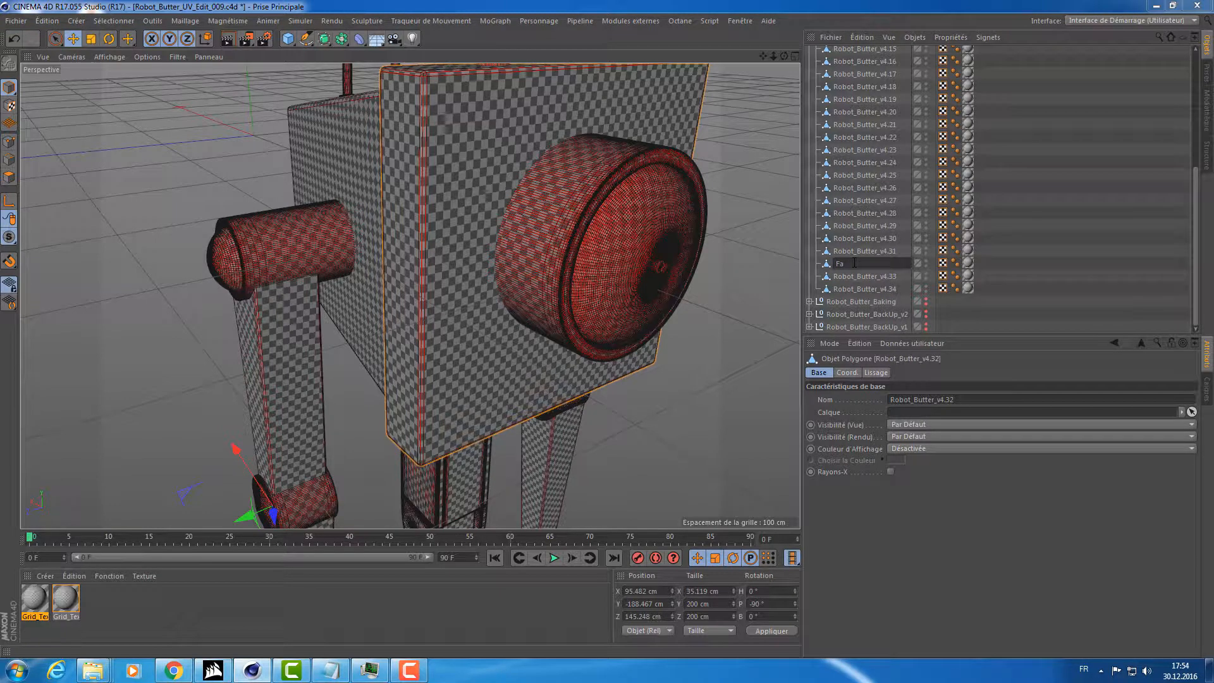
key(Return)
Select the box behind the face plate, Robot_Butter_v4.31, and rename it as Head.
click(314, 163)
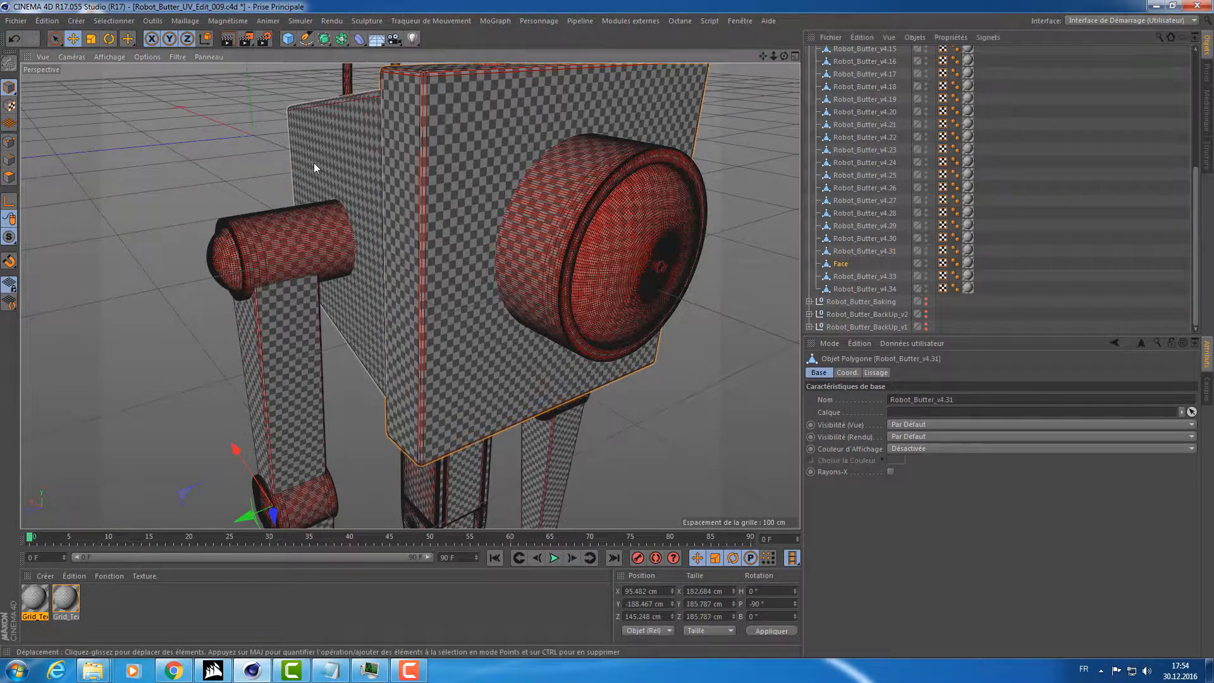
alt+drag(315, 163, 406, 143)
double_click(859, 251)
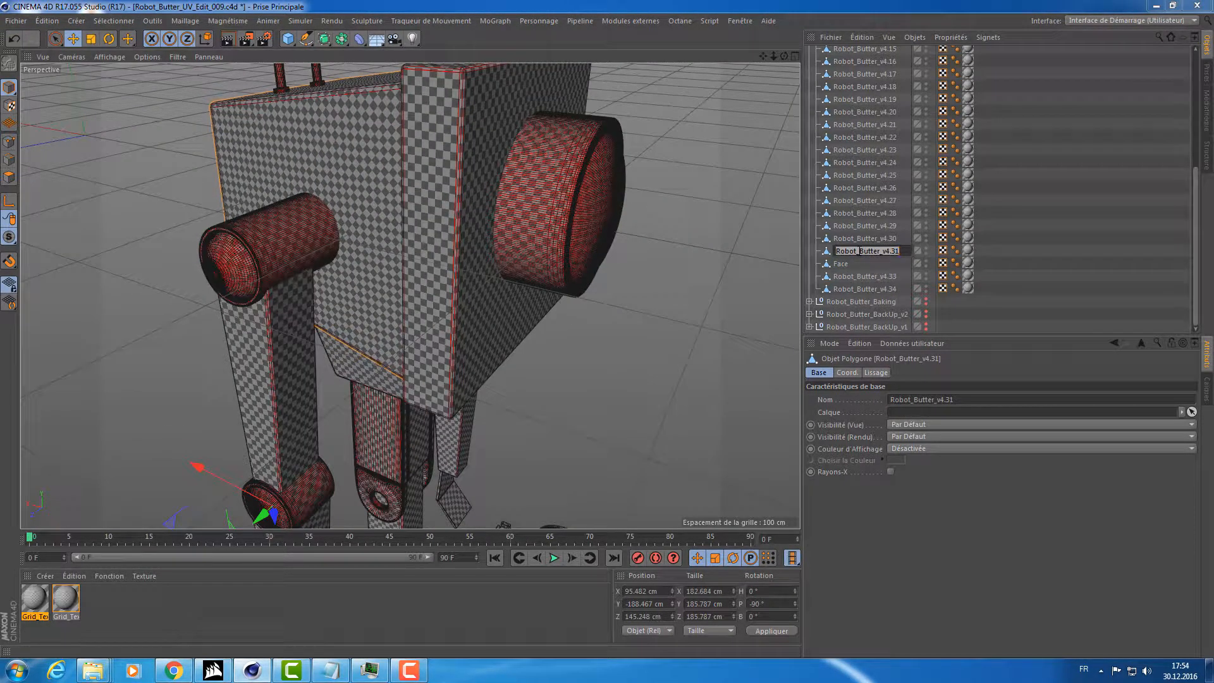
text(Head)
key(Return)
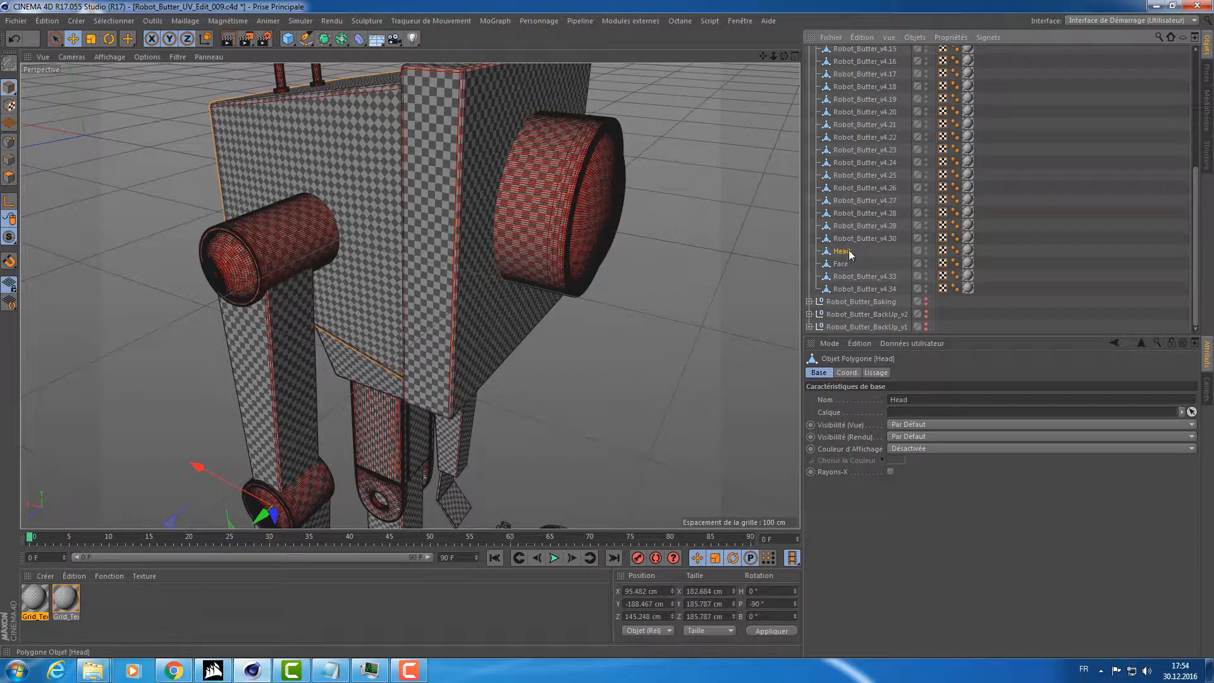
Identify Robot_Butter_v4.30, the tapered piece beneath the head, and rename it as Neck.
click(860, 239)
alt+drag(481, 190, 644, 298)
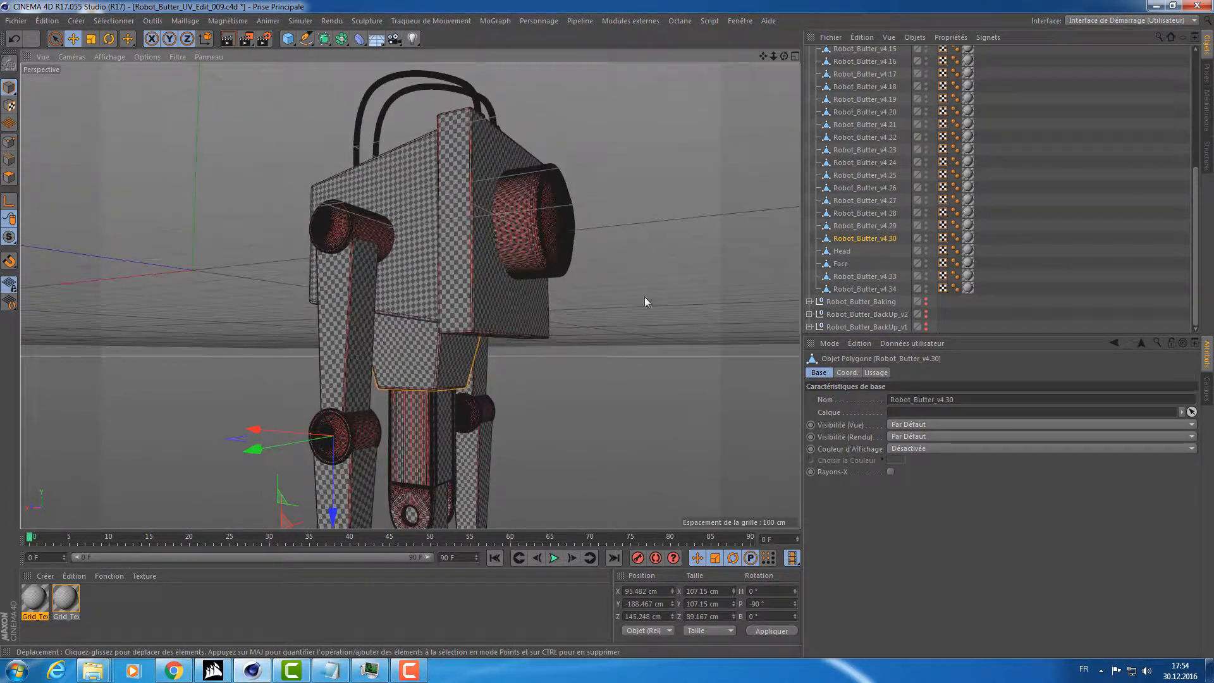
double_click(866, 238)
text(C)
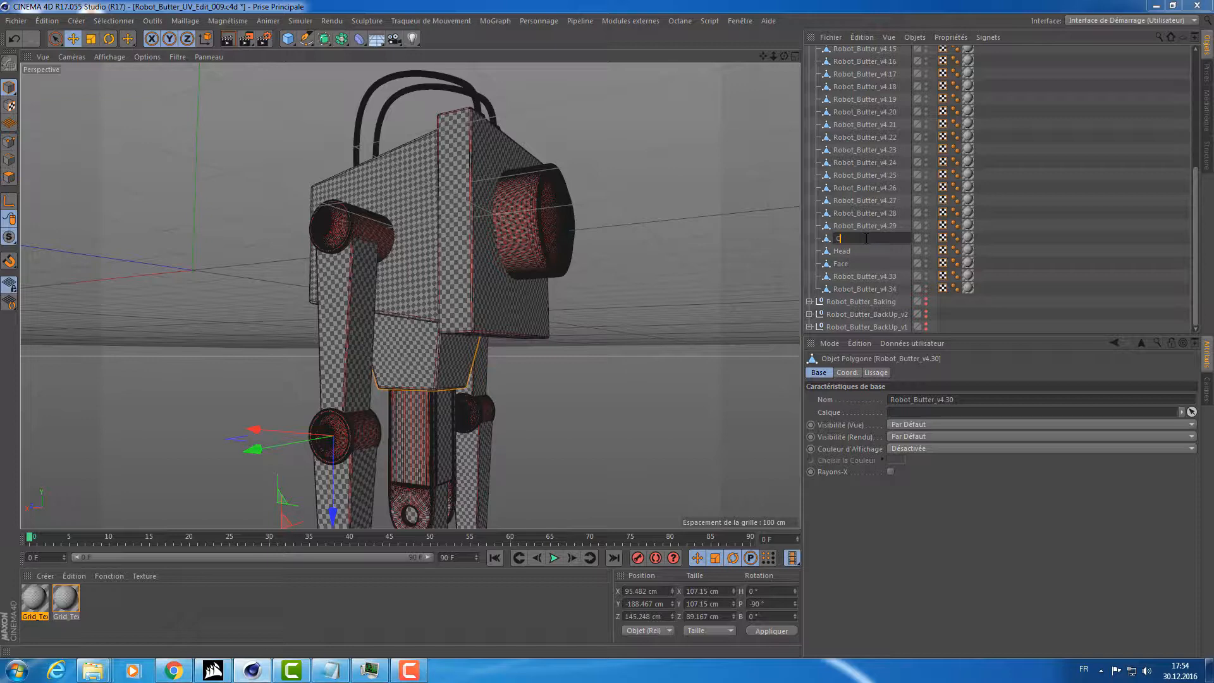
text(eck)
key(Return)
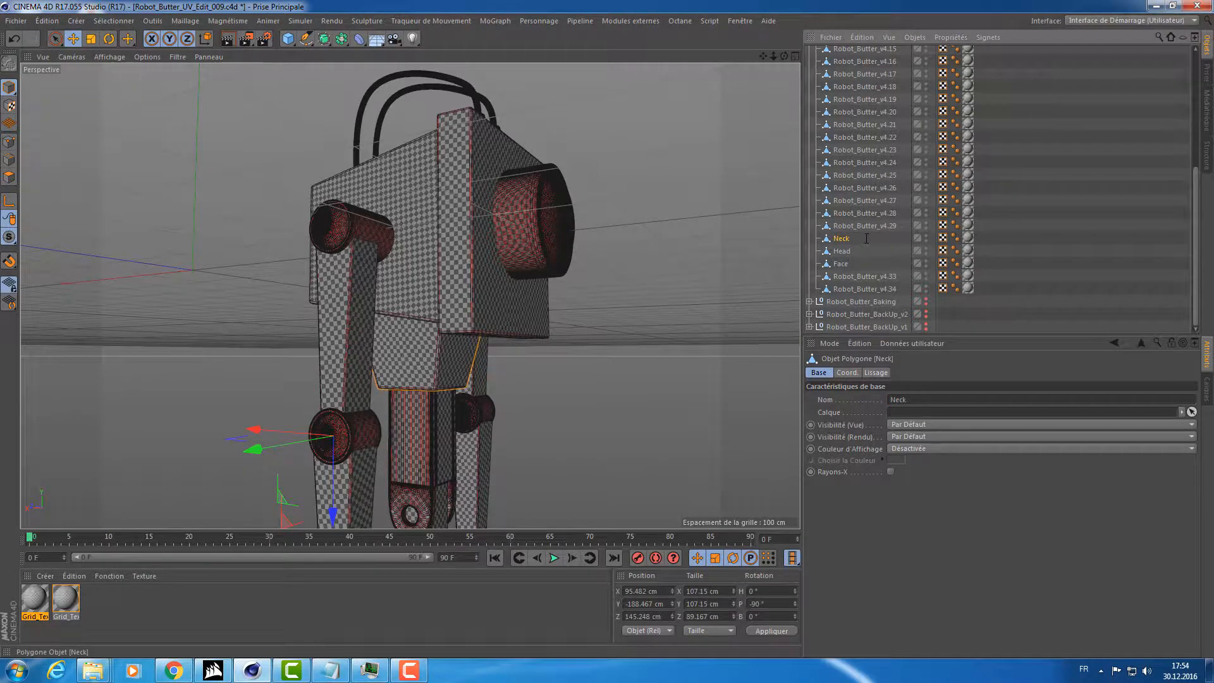
Identify Robot_Butter_v4.29, the lower central column above the foot plate, and rename it as Ventre.
click(865, 227)
alt+drag(565, 253, 556, 278)
alt+middle_drag(556, 279, 506, 126)
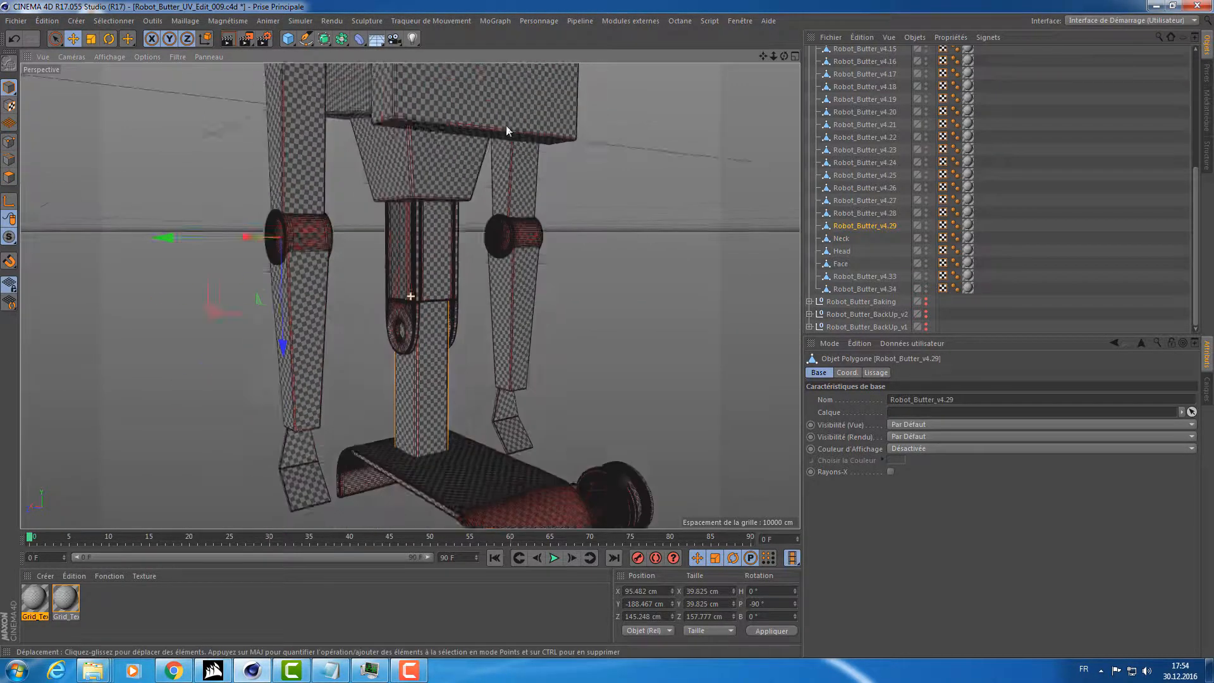
alt+drag(506, 127, 463, 299)
alt+right_drag(463, 299, 655, 290)
double_click(855, 226)
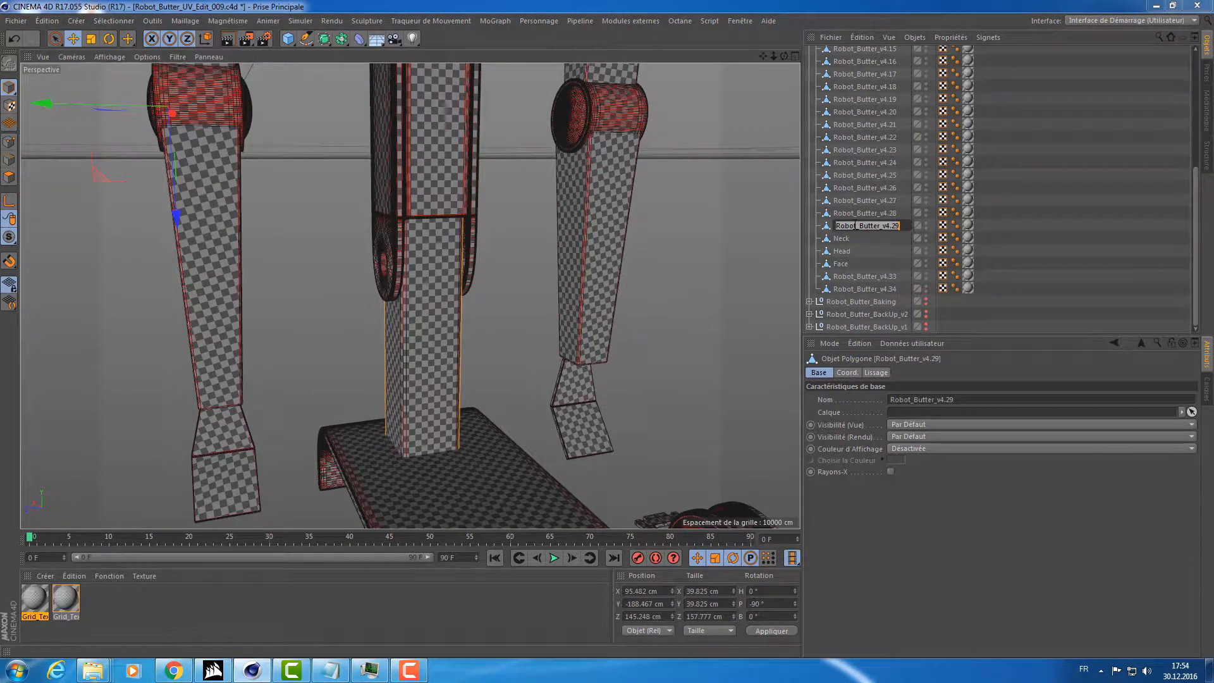
text(Ventre)
key(Return)
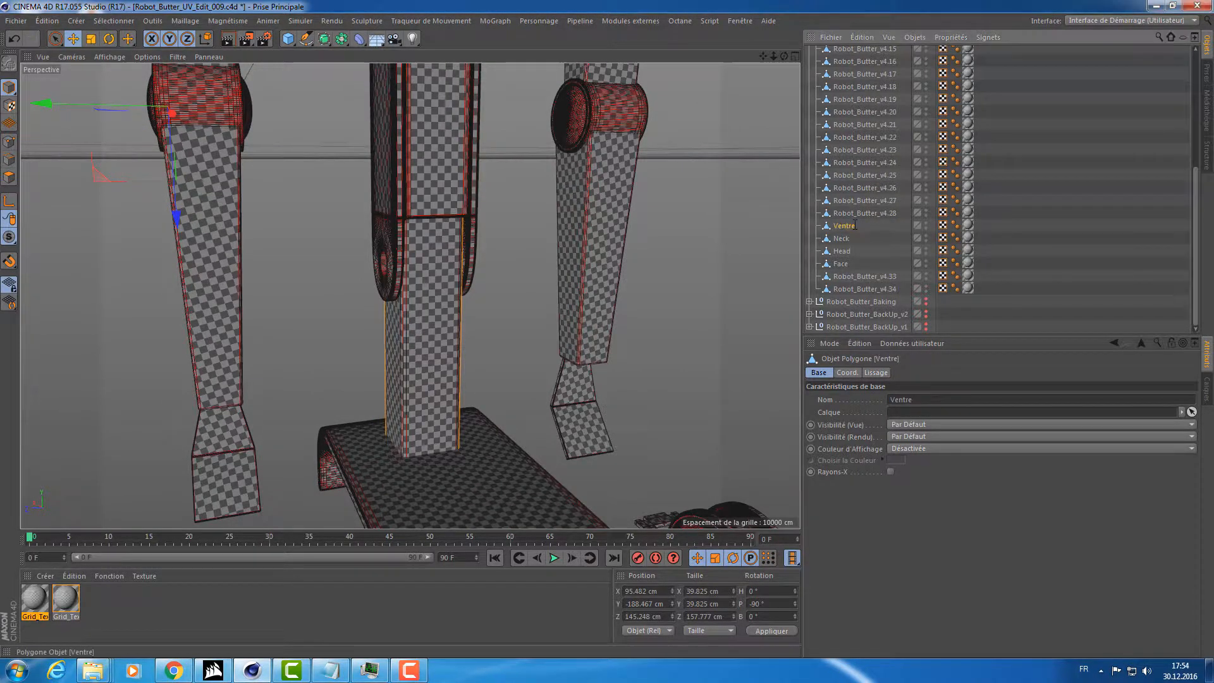
Rename Robot_Butter_v4.28, the bracket around the upper central column, as Torse.
click(859, 213)
double_click(858, 212)
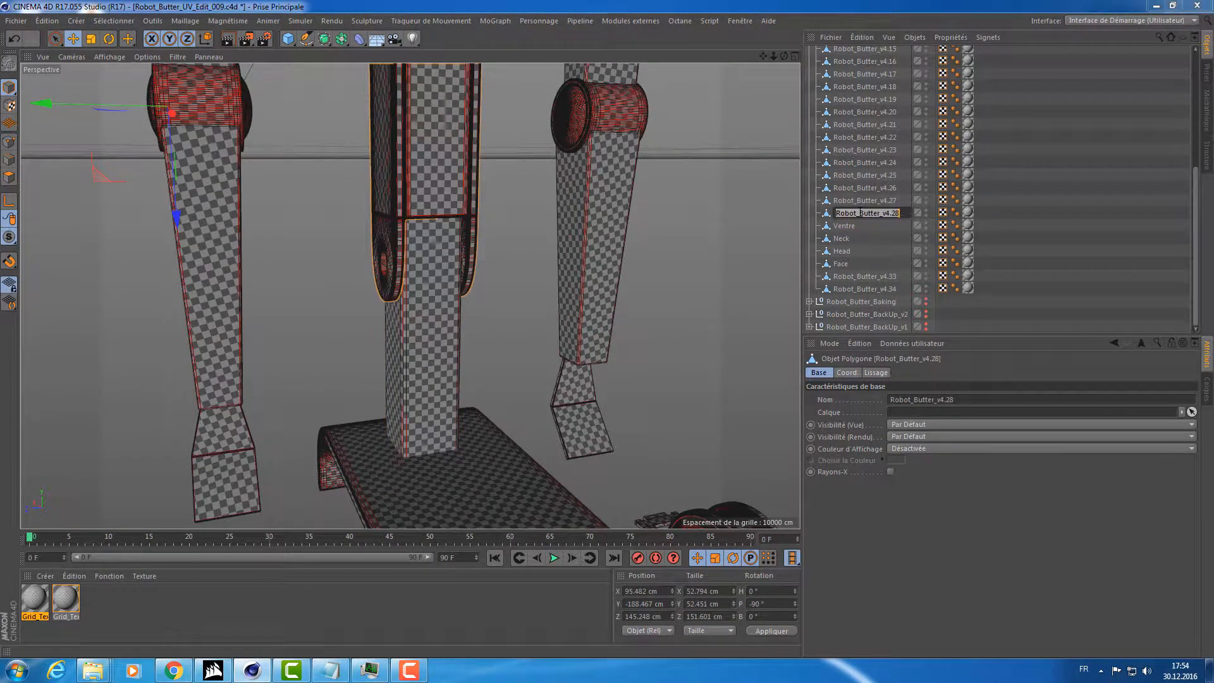
text(Torse)
key(Return)
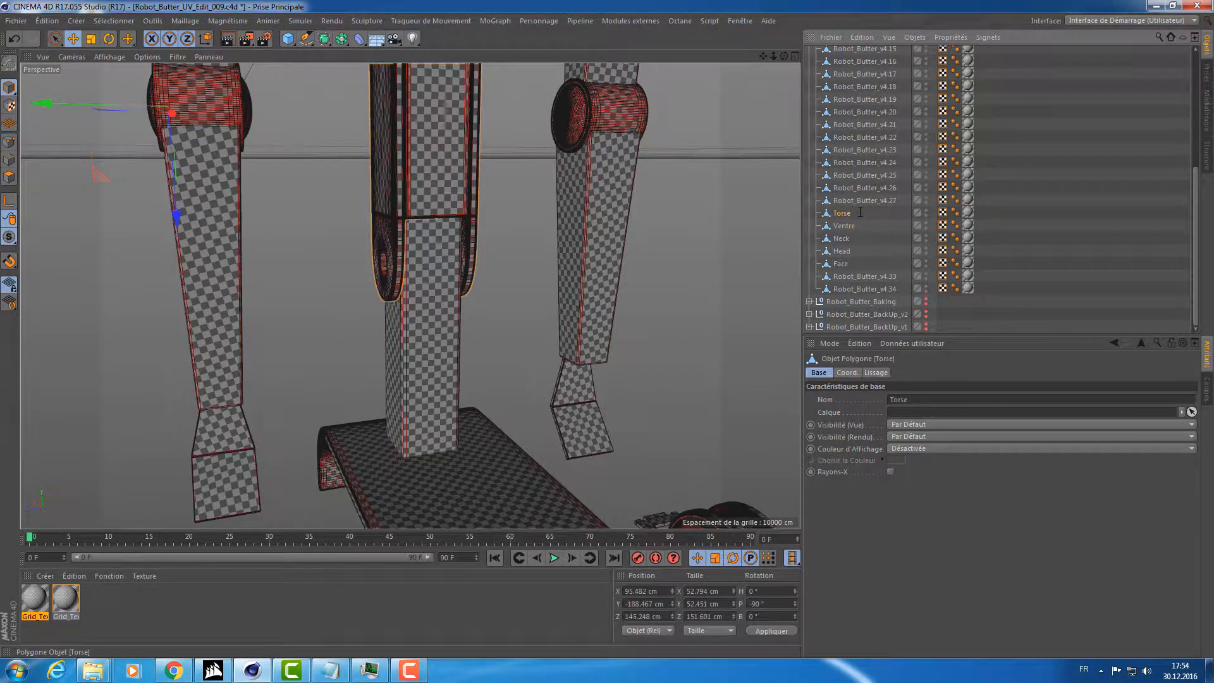
Rename Robot_Butter_v4.27, the curved base plate under the column, as Footer.
click(850, 200)
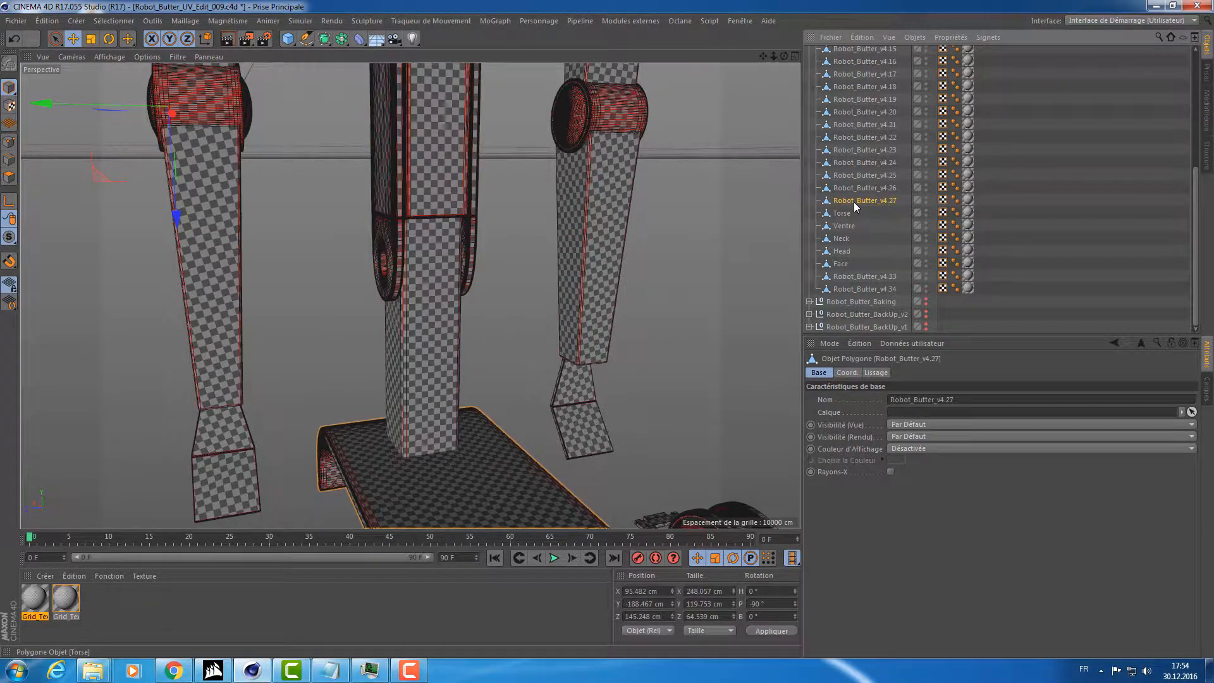
double_click(854, 200)
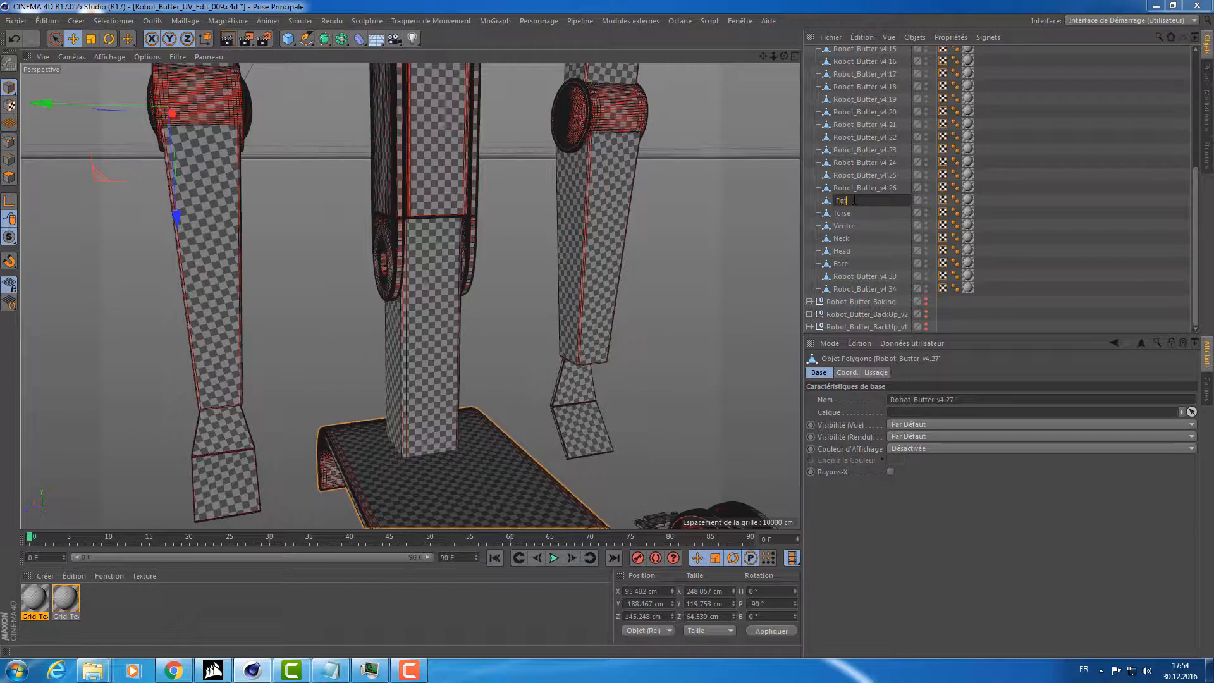
text(Footer)
key(Return)
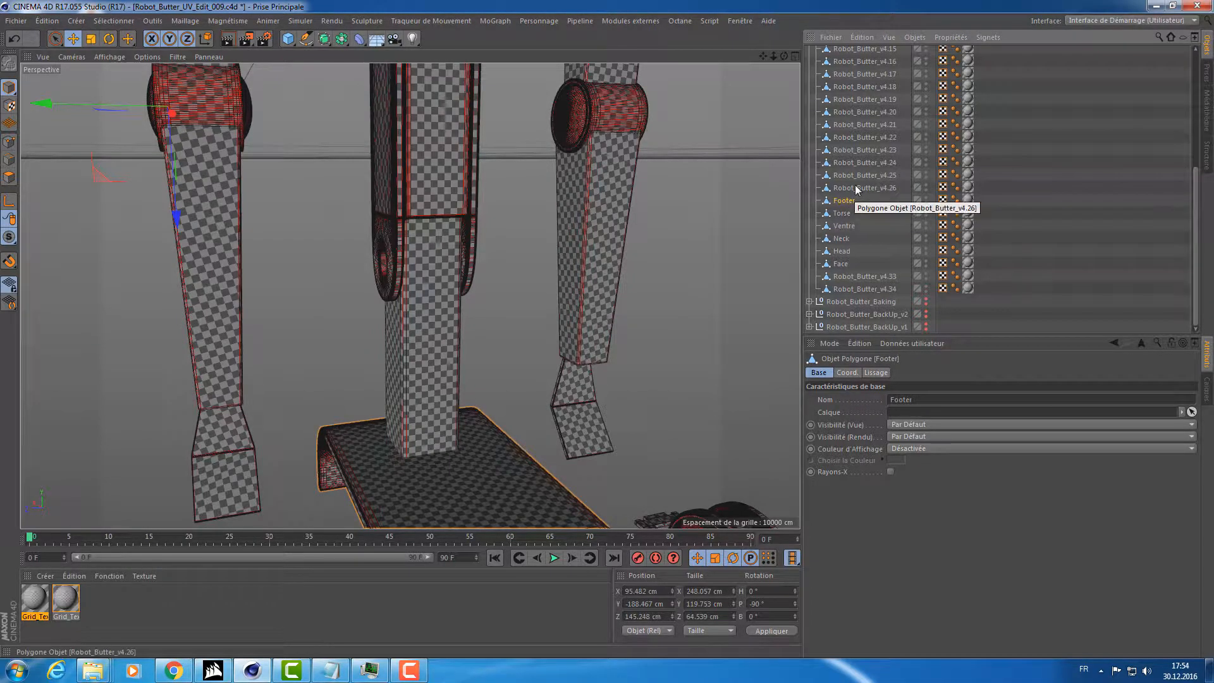
Select Robot_Butter_v4.26 and examine the robot from several angles to identify the part.
click(855, 185)
alt+middle_drag(613, 344, 598, 304)
alt+drag(597, 303, 418, 368)
key(ctrl+z)
drag(286, 356, 160, 337)
scroll(371, 222, down, 6)
alt+middle_drag(392, 224, 418, 362)
key(ctrl+z)
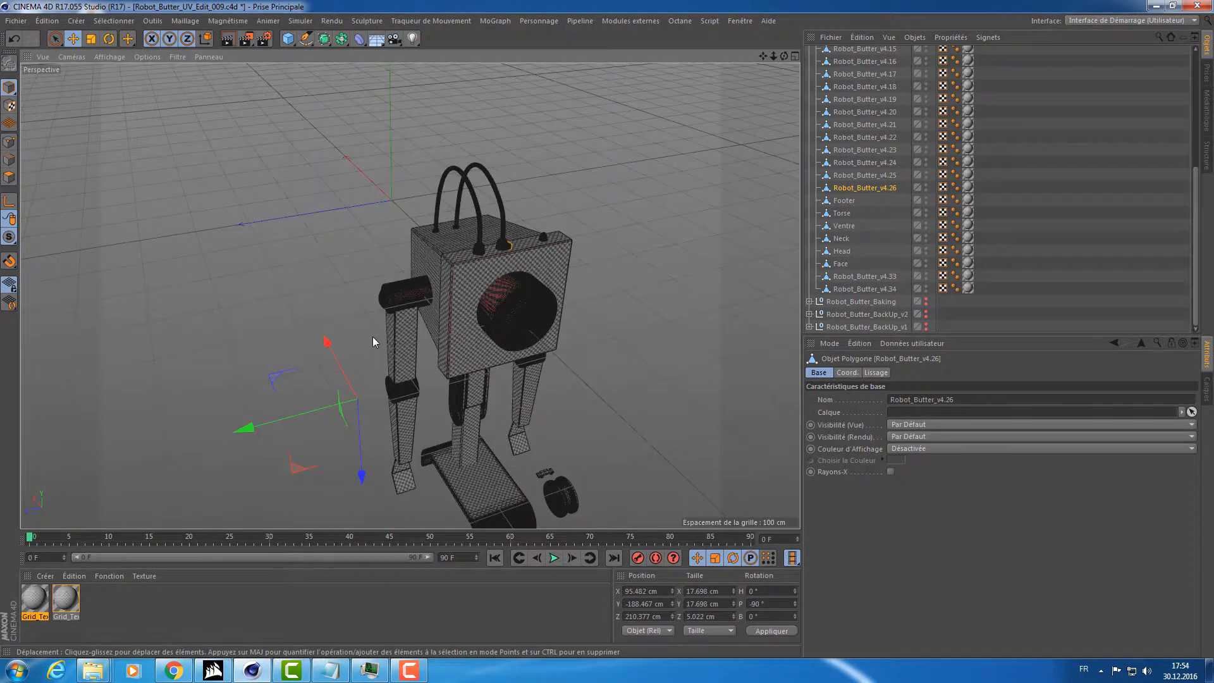
alt+drag(360, 317, 364, 358)
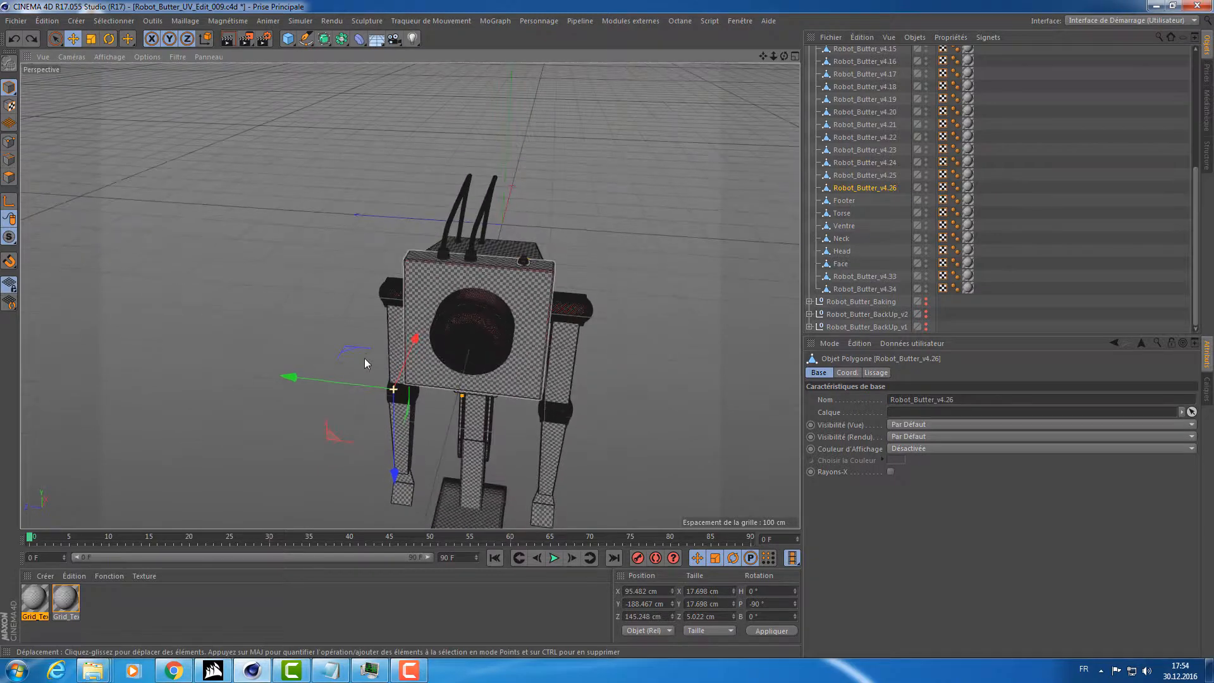
Check the Torse, Head and Robot_Butter_v4.24 parts and where their axes sit relative to the robot.
click(841, 213)
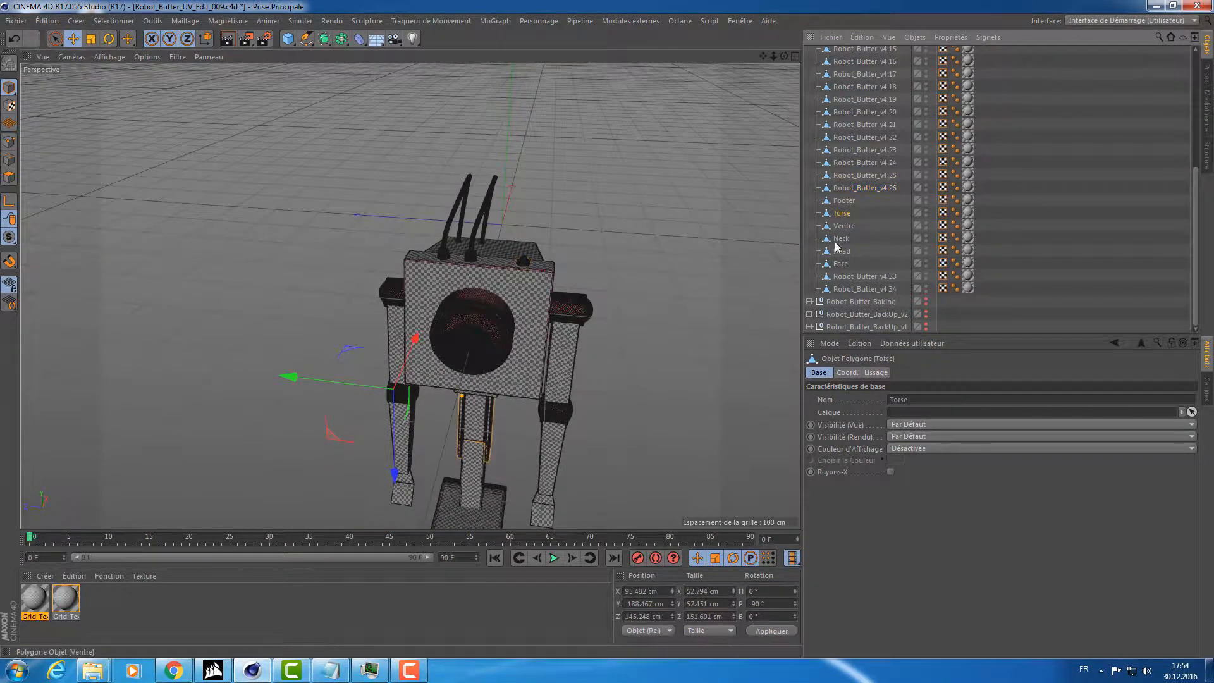
alt+drag(580, 341, 598, 274)
alt+middle_drag(598, 273, 580, 193)
alt+drag(581, 193, 664, 259)
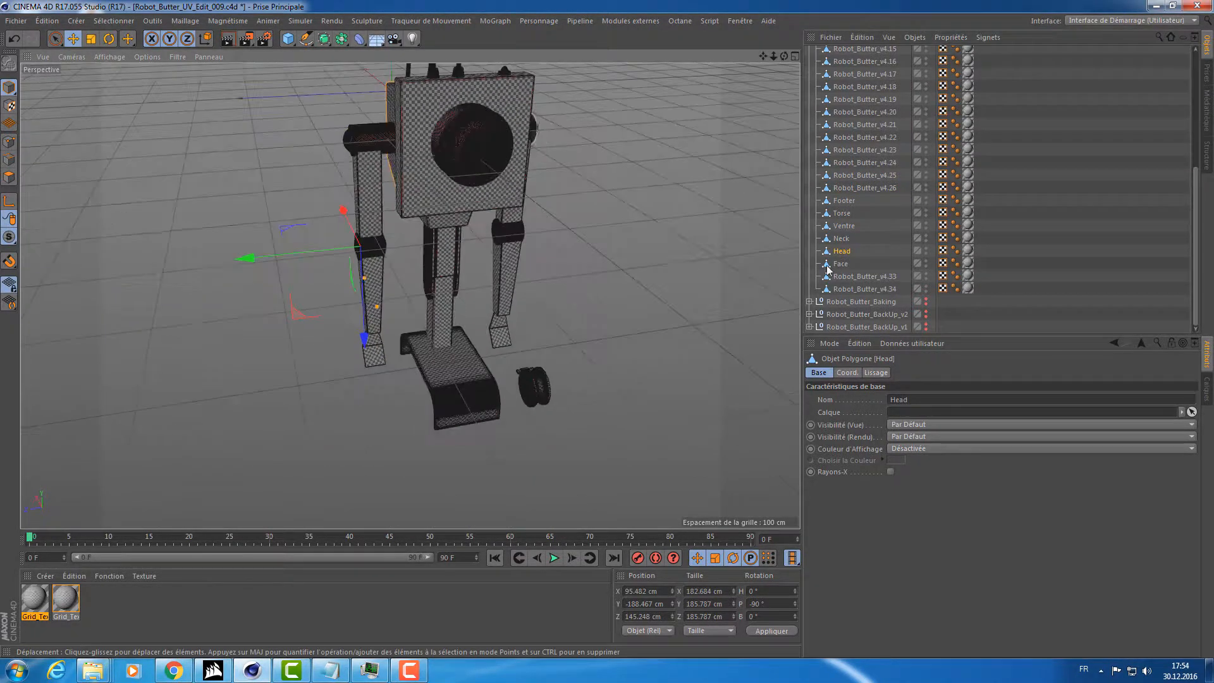
click(845, 163)
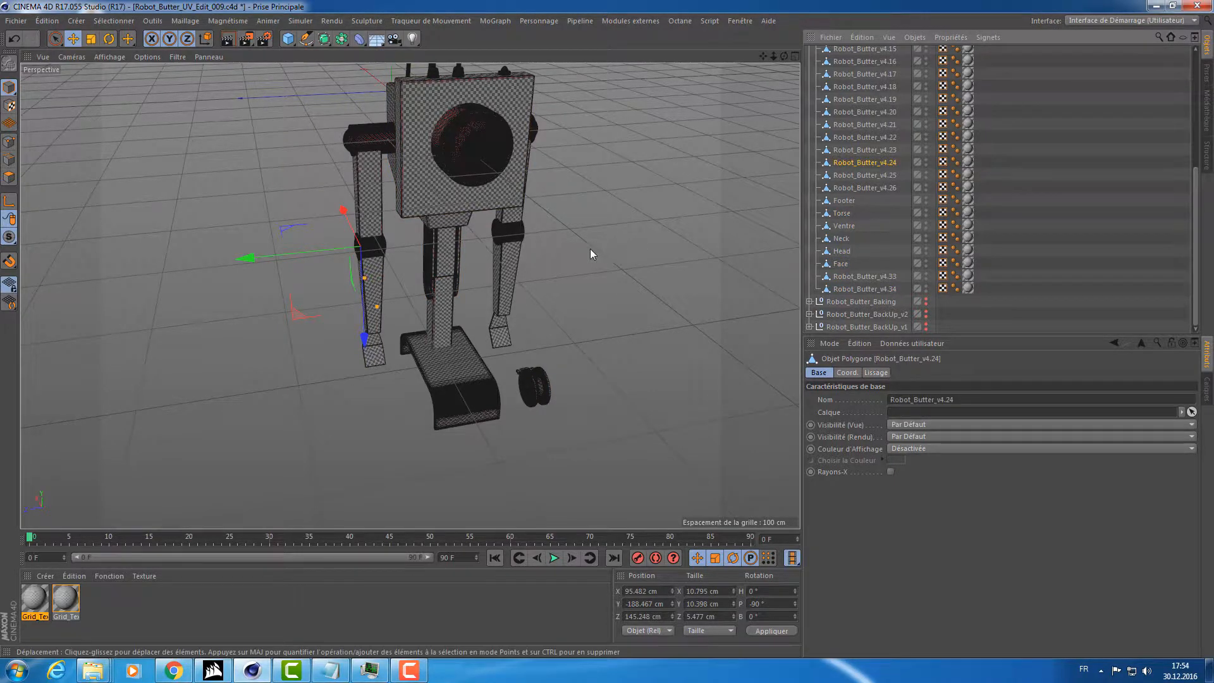
alt+drag(590, 249, 303, 249)
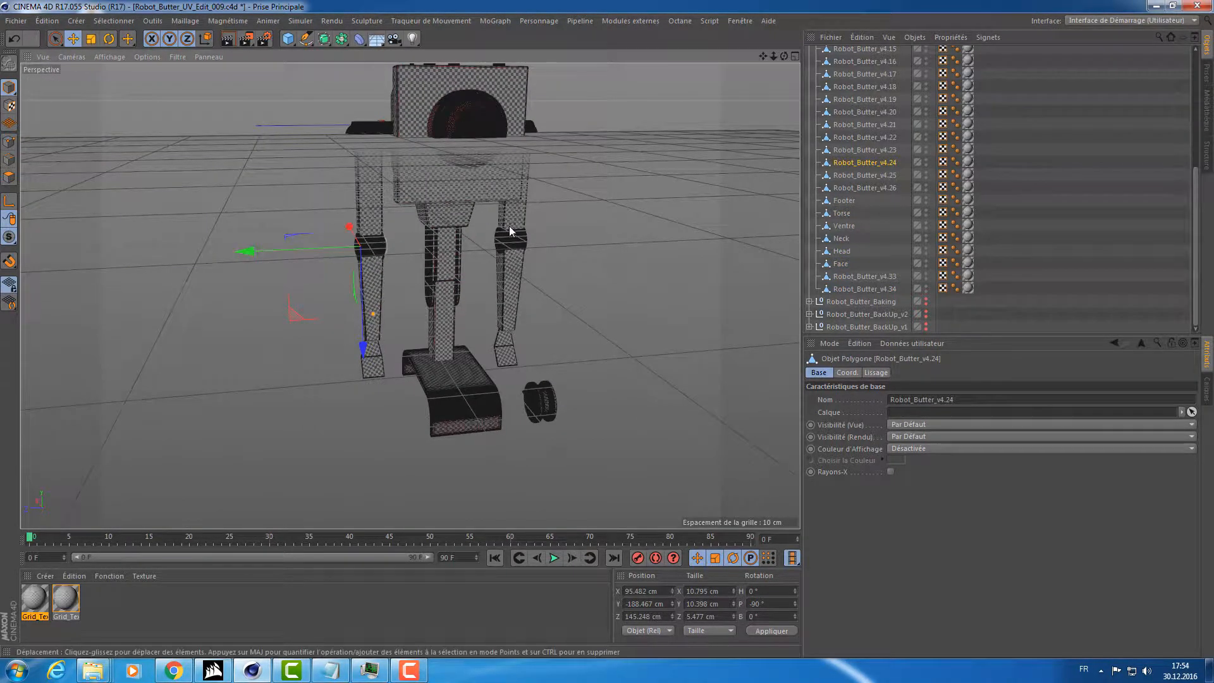
alt+drag(509, 231, 649, 225)
Select the Face part and centre its axes with the Centrer les axes sur command.
click(842, 264)
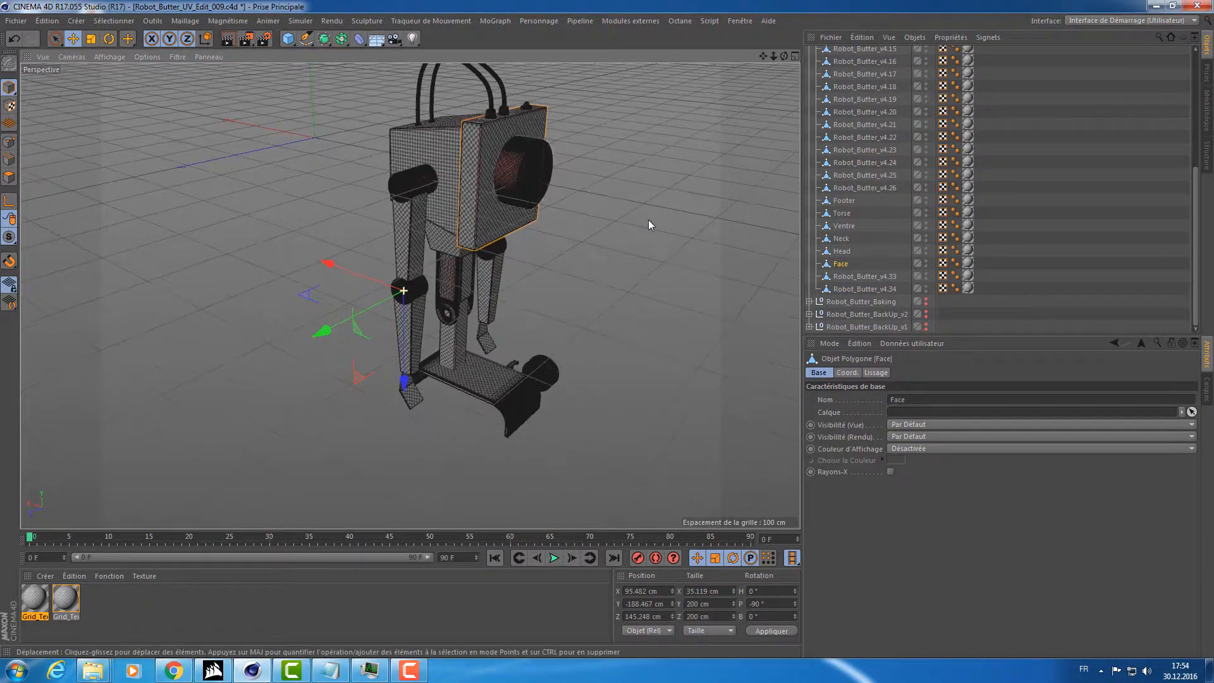
key(shift+c)
text(e)
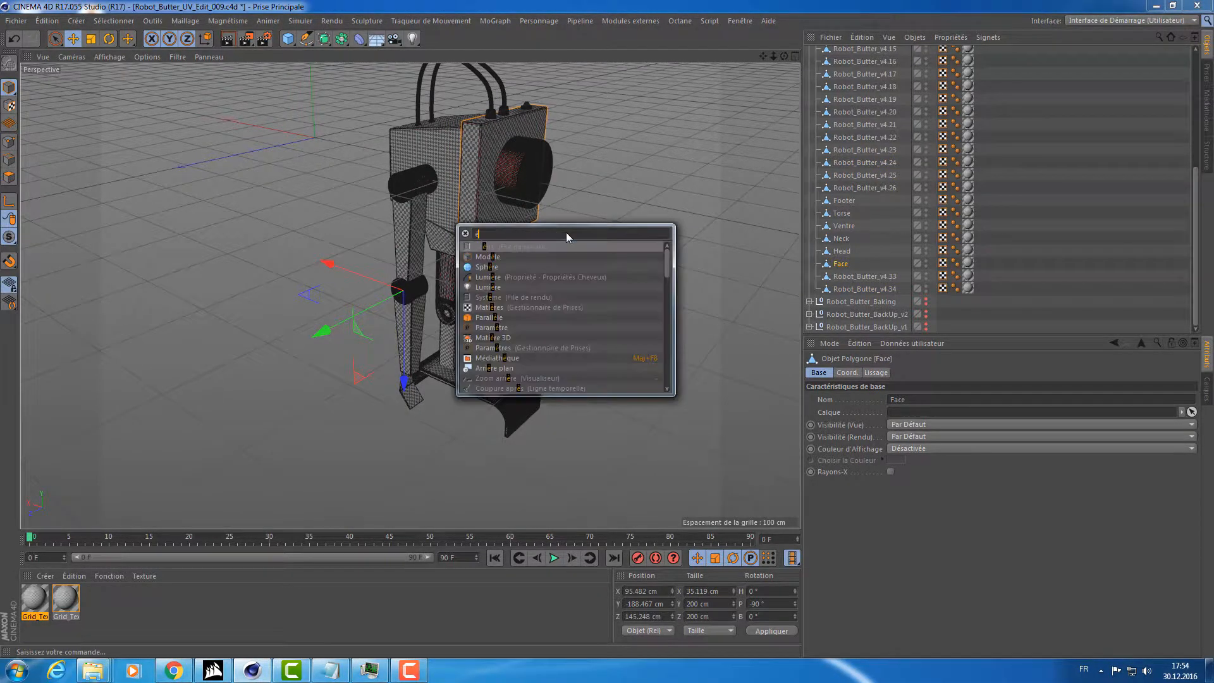
key(BackSpace)
text(psr)
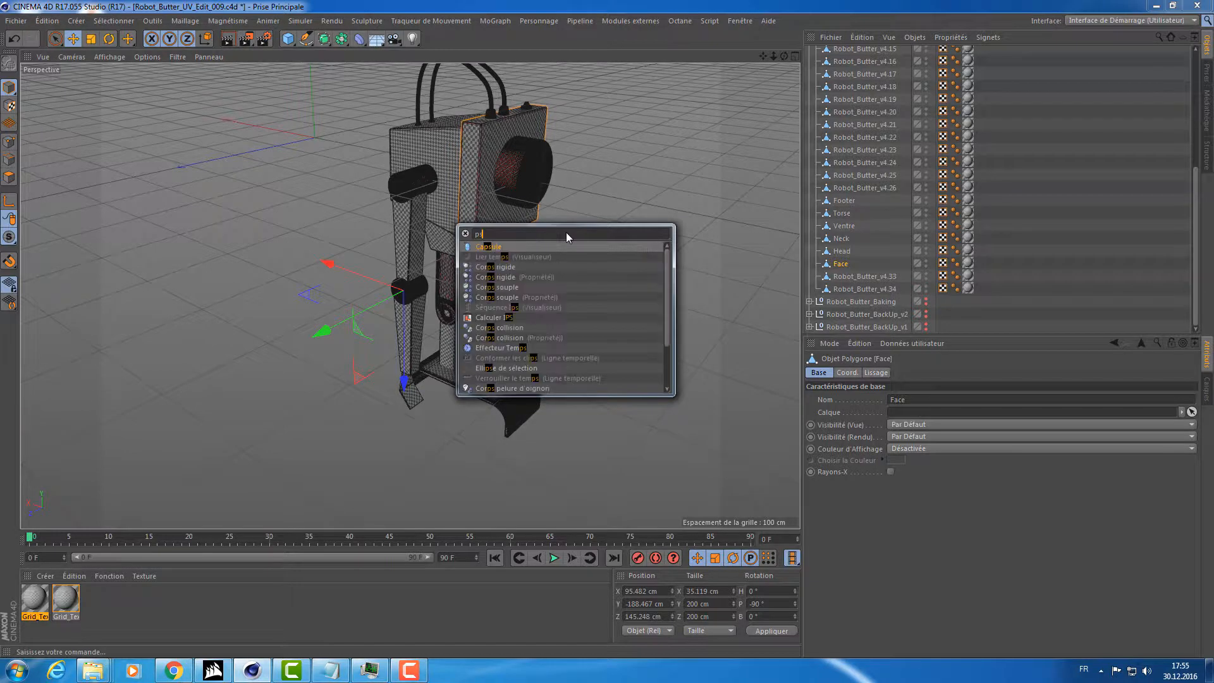
key(BackSpace)
key(BackSpace)
text(rs)
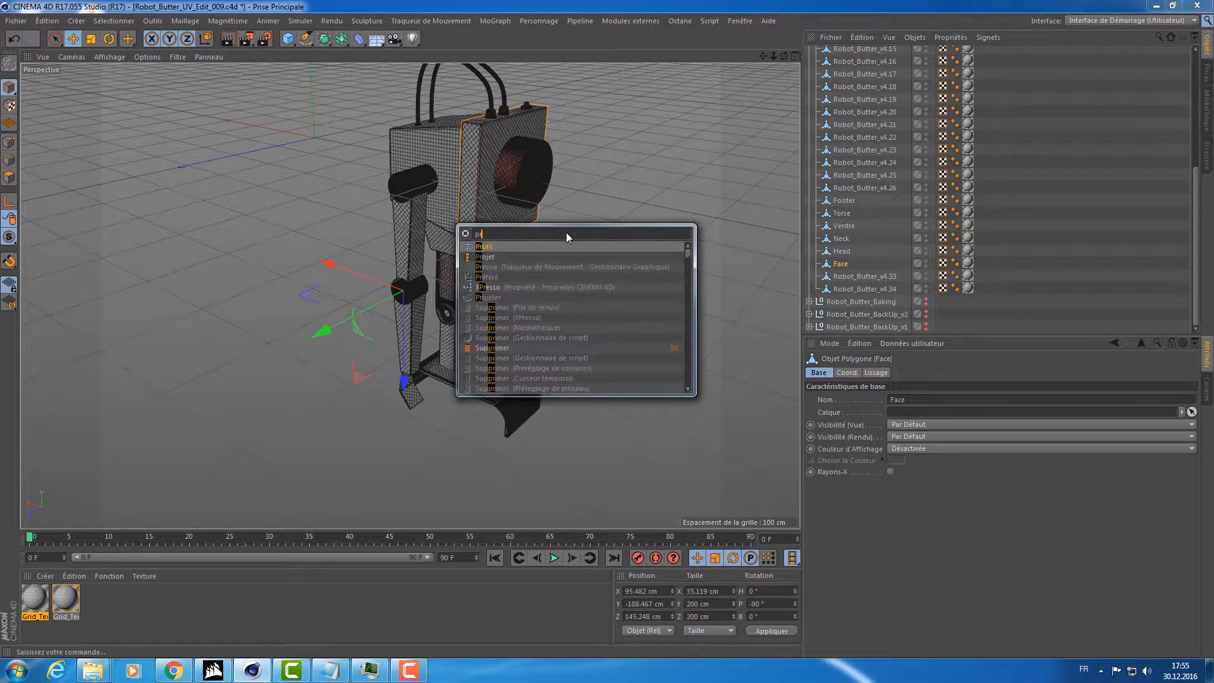
key(BackSpace)
key(BackSpace)
key(BackSpace)
text(cem)
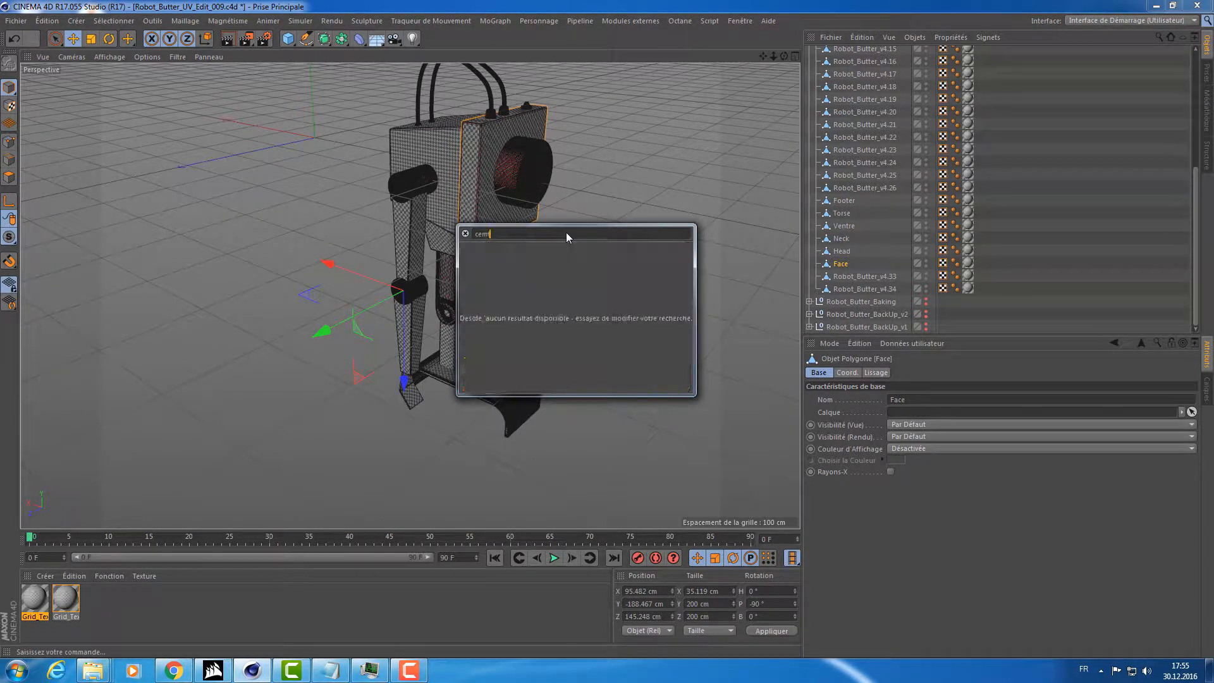
key(BackSpace)
text(n)
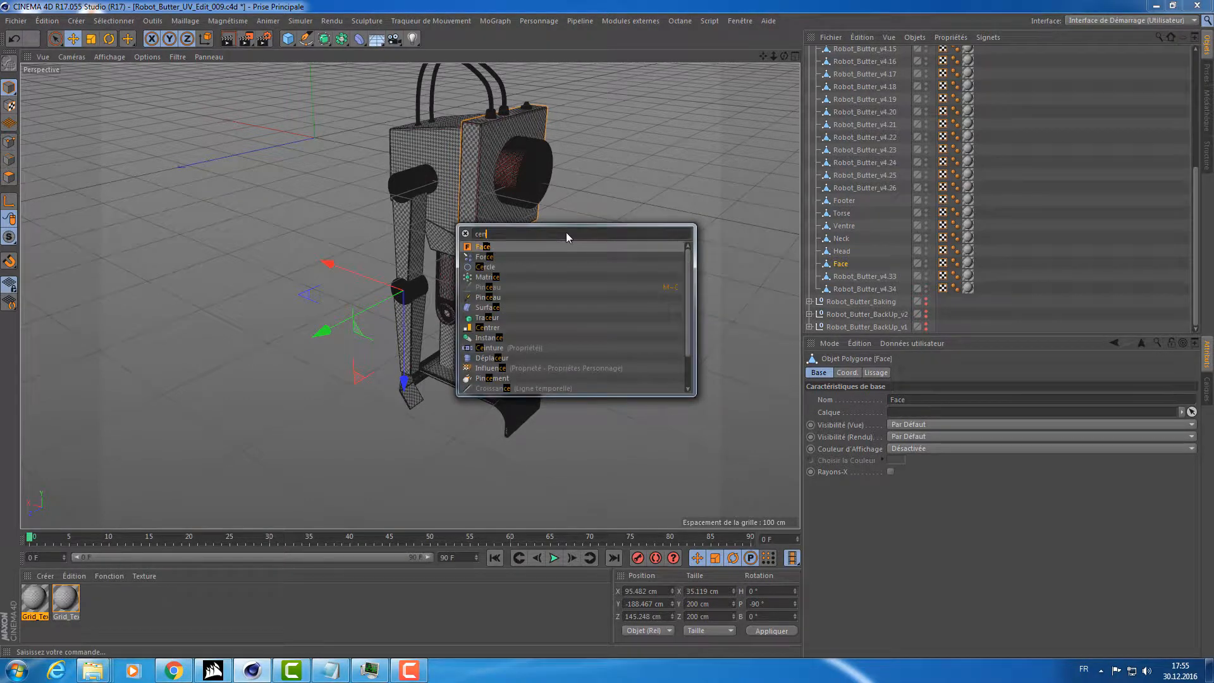
text(r)
key(BackSpace)
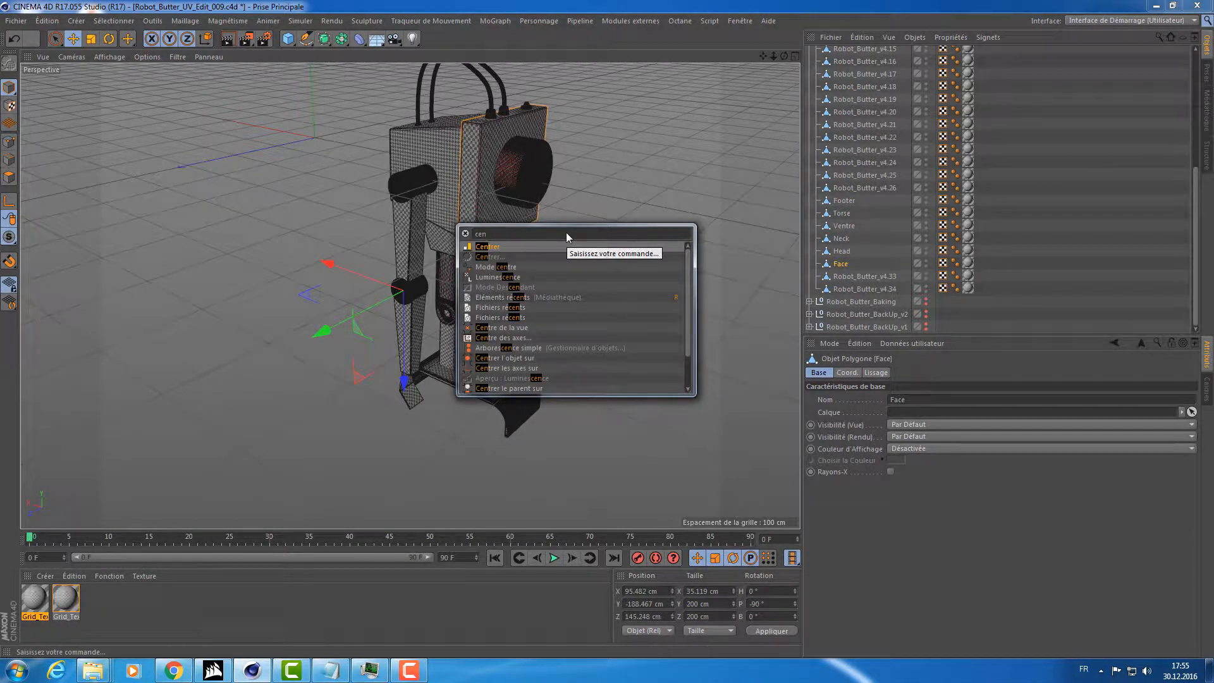
click(516, 368)
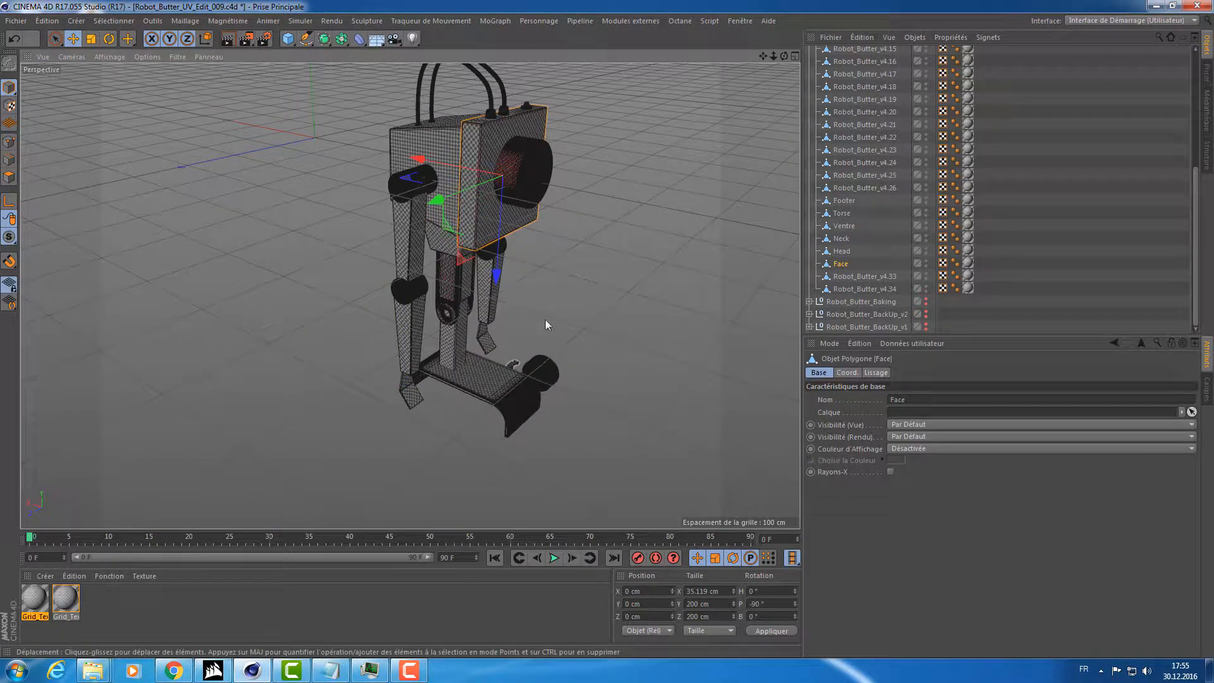
alt+drag(545, 320, 533, 259)
alt+middle_drag(591, 249, 577, 324)
alt+drag(576, 324, 560, 305)
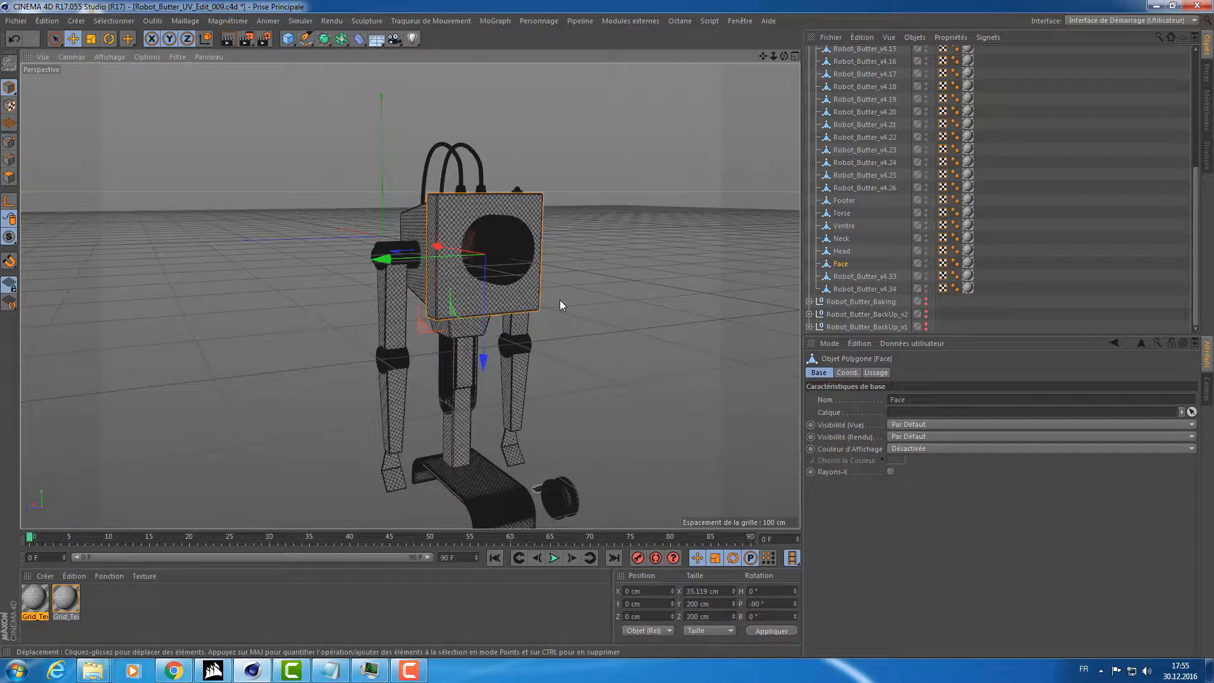
key(shift+c)
text(ce)
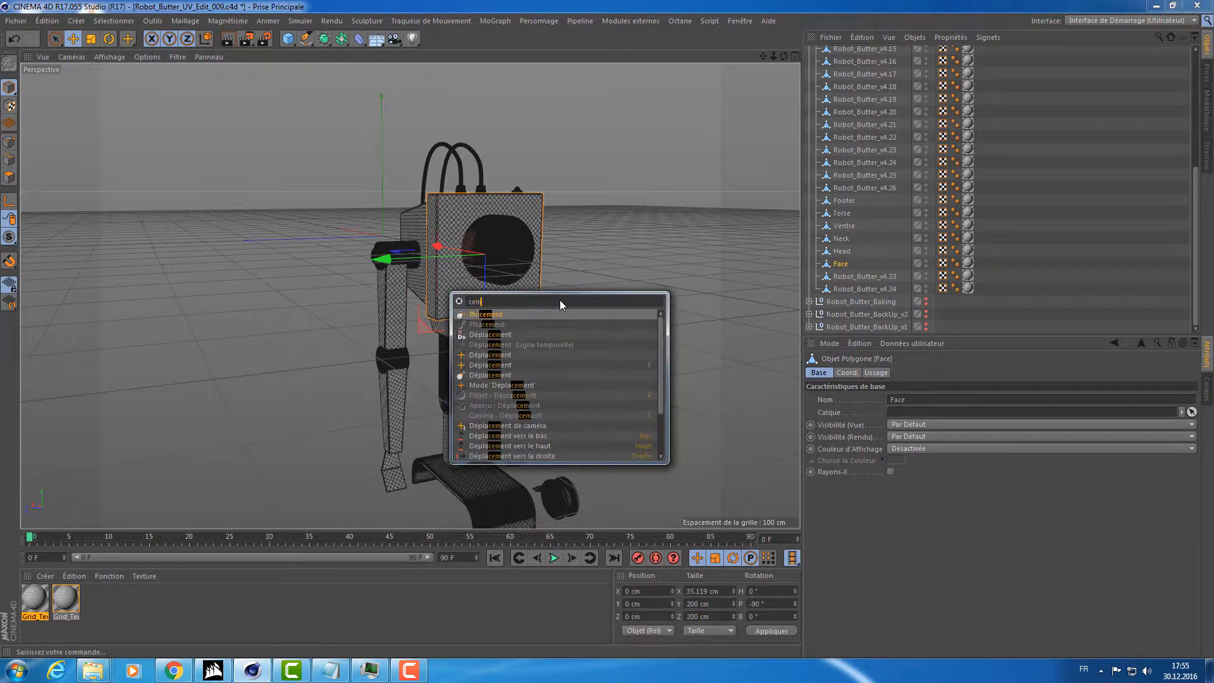
text(m)
key(BackSpace)
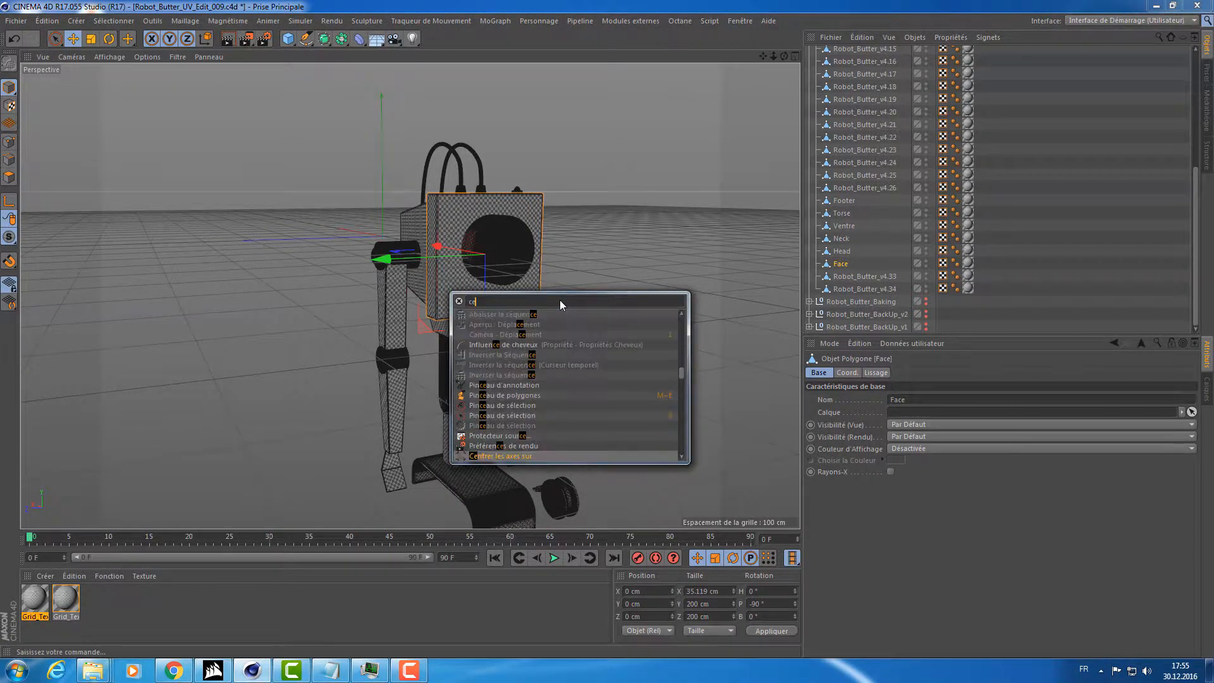
text(n)
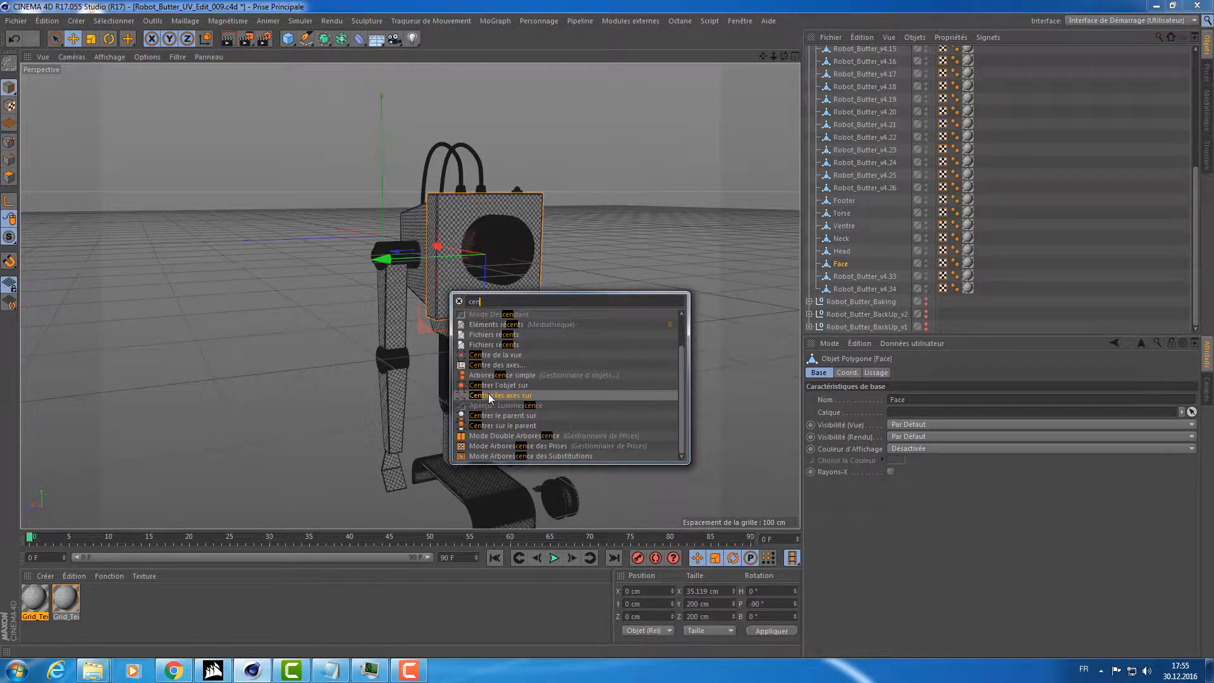
key(Escape)
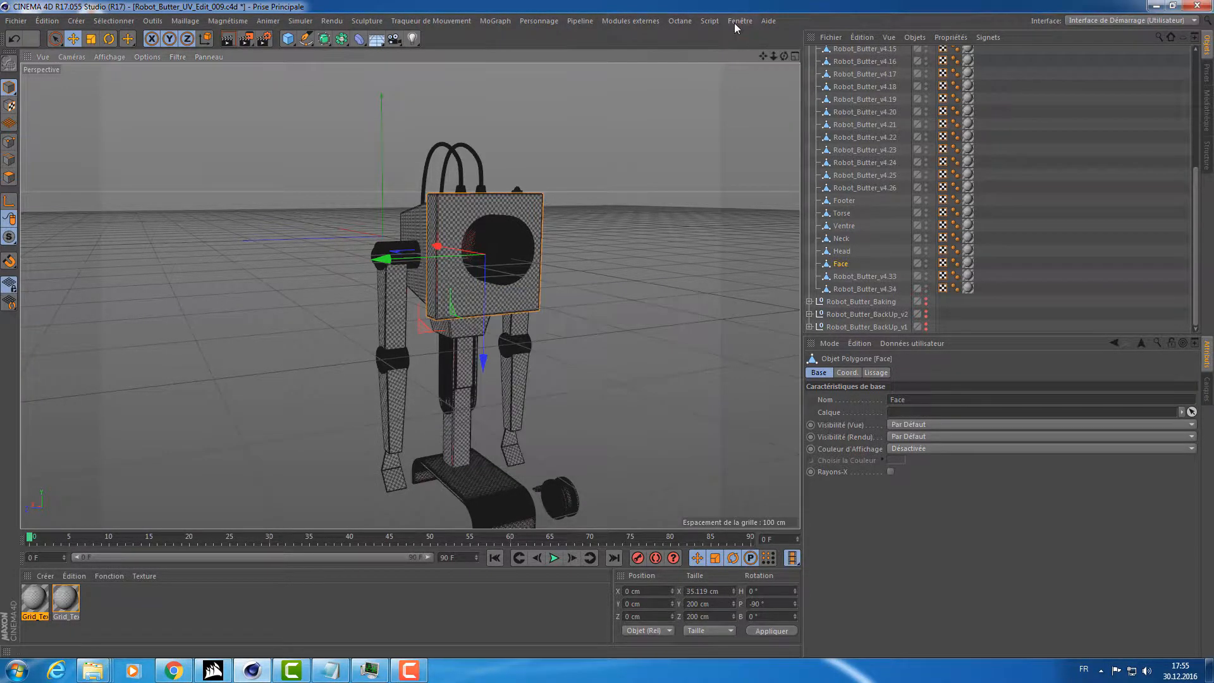
Add the Centrer les axes sur command to the main toolbar by customising the palettes.
click(732, 22)
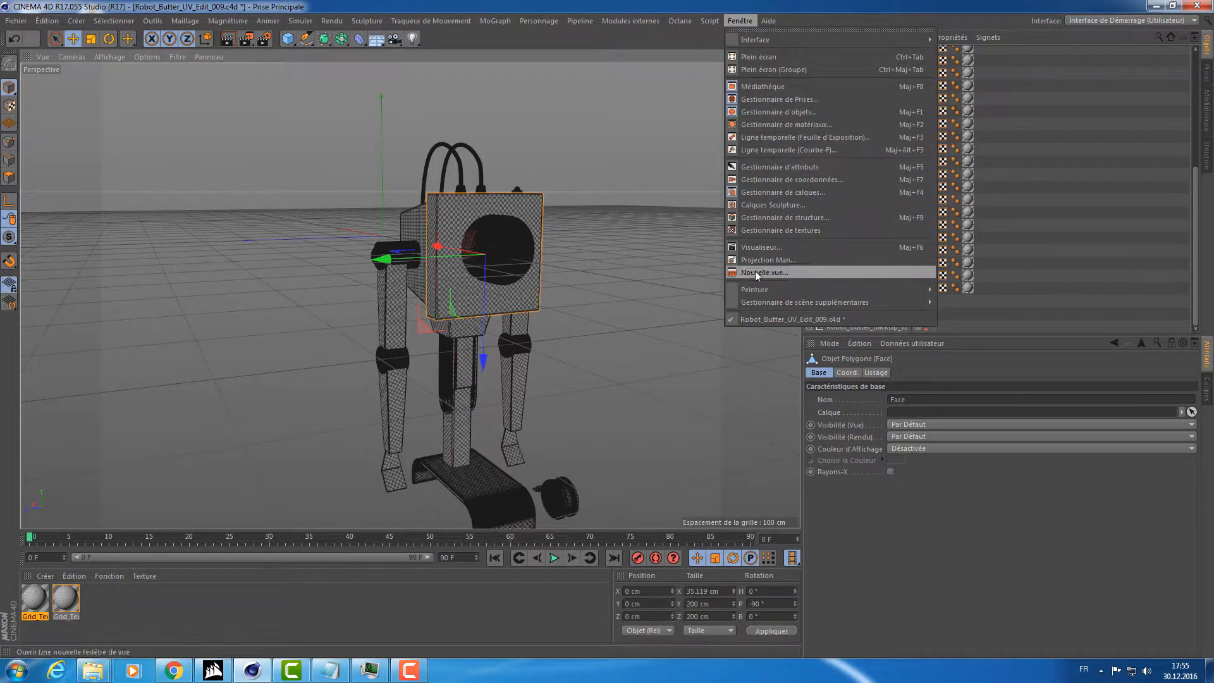
mouse_move(745, 43)
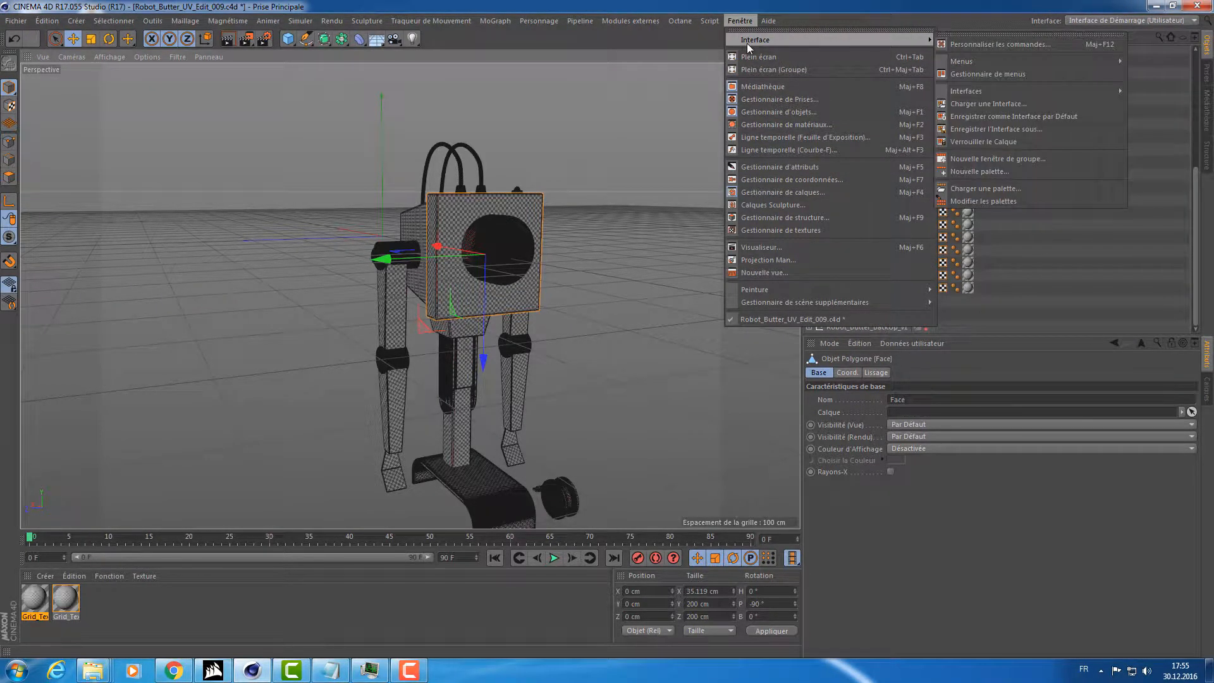
click(982, 201)
text(ce)
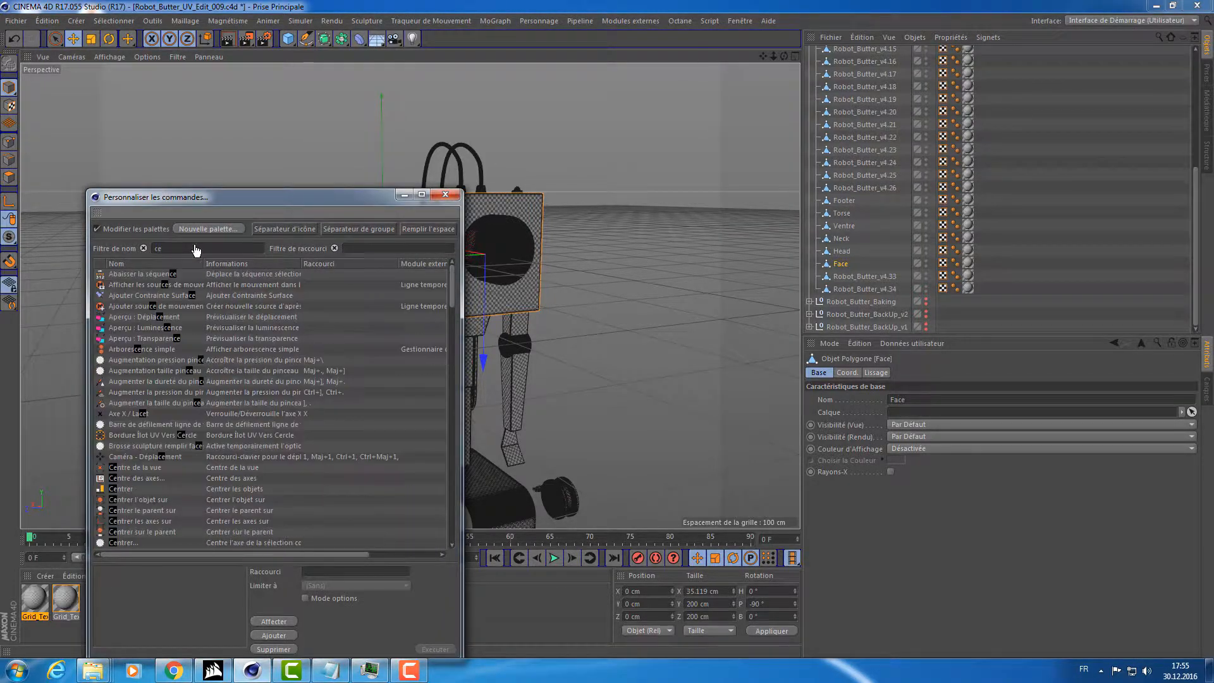
text(nr)
key(BackSpace)
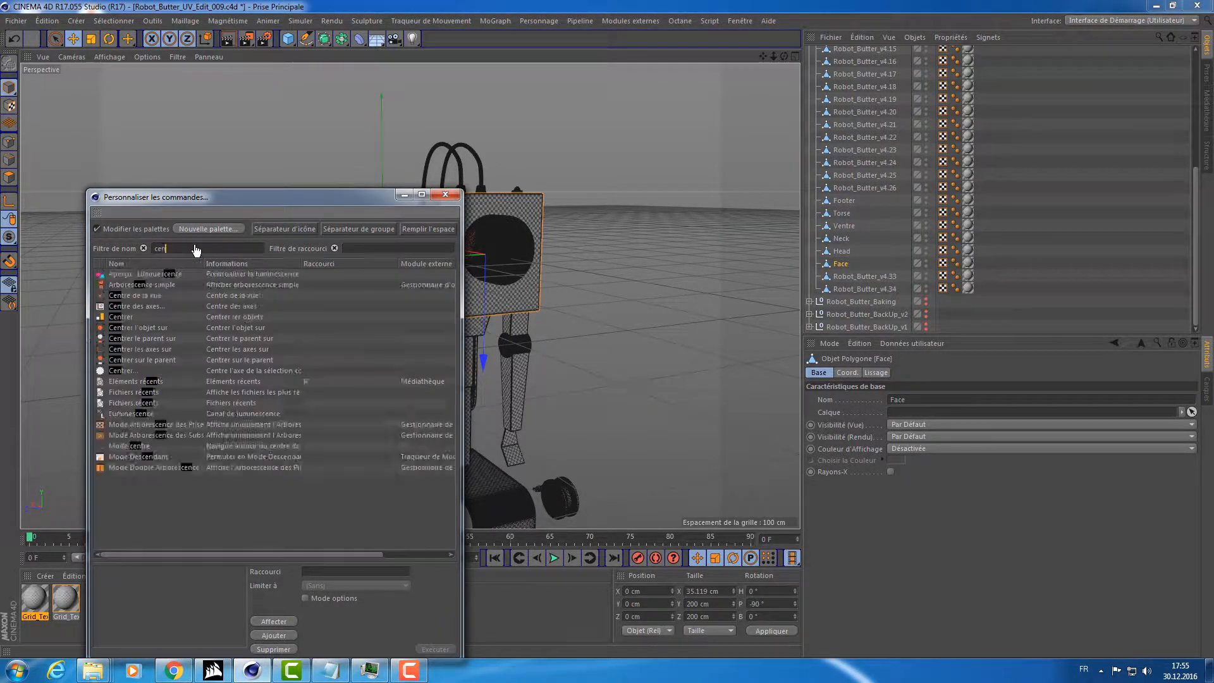
text(t)
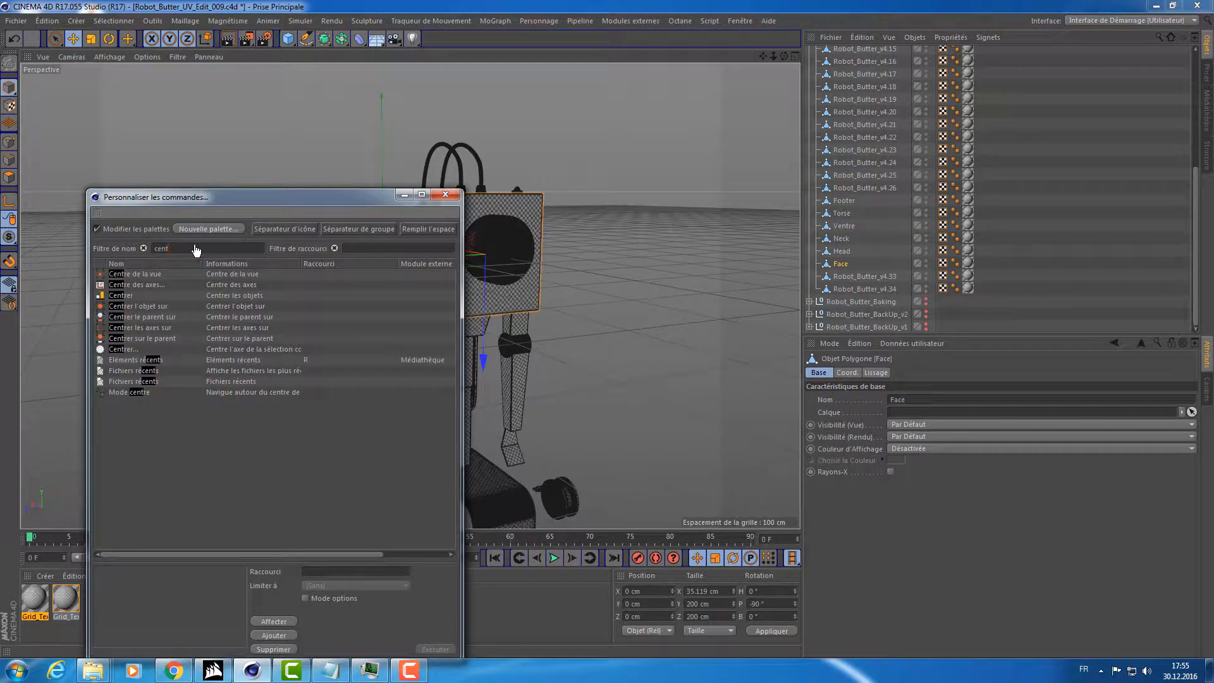
click(132, 329)
drag(795, 40, 792, 40)
click(446, 193)
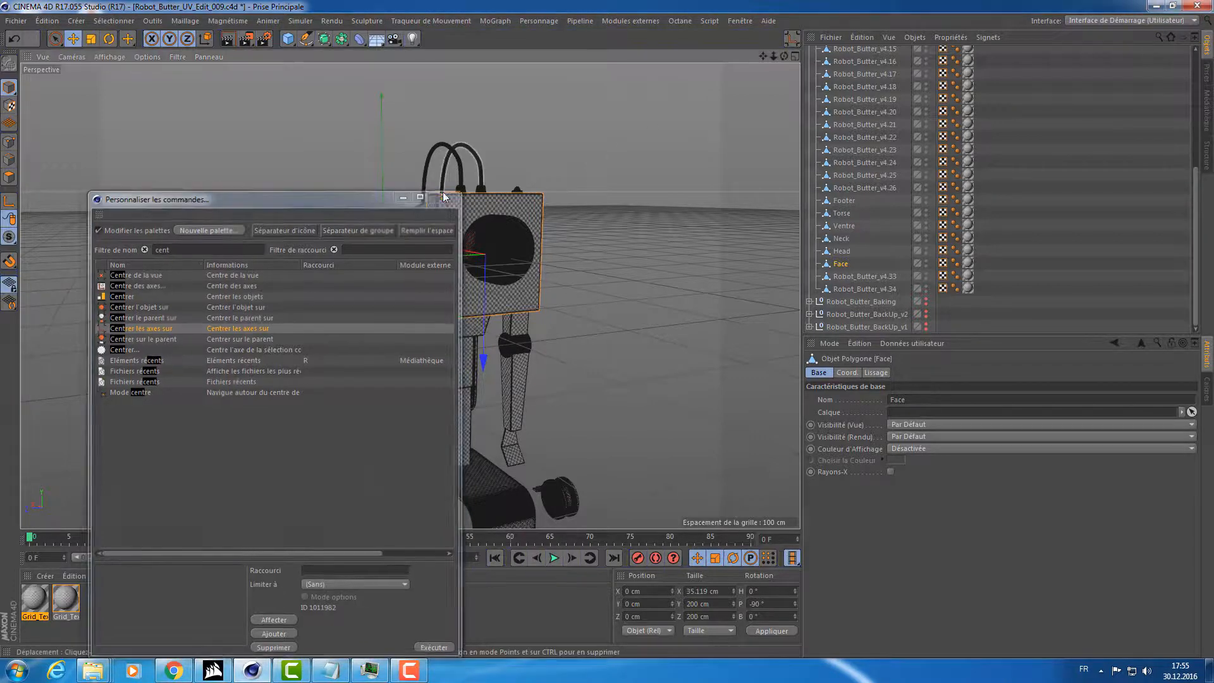
Save the customised layout as the default interface.
alt+drag(396, 177, 431, 170)
click(733, 24)
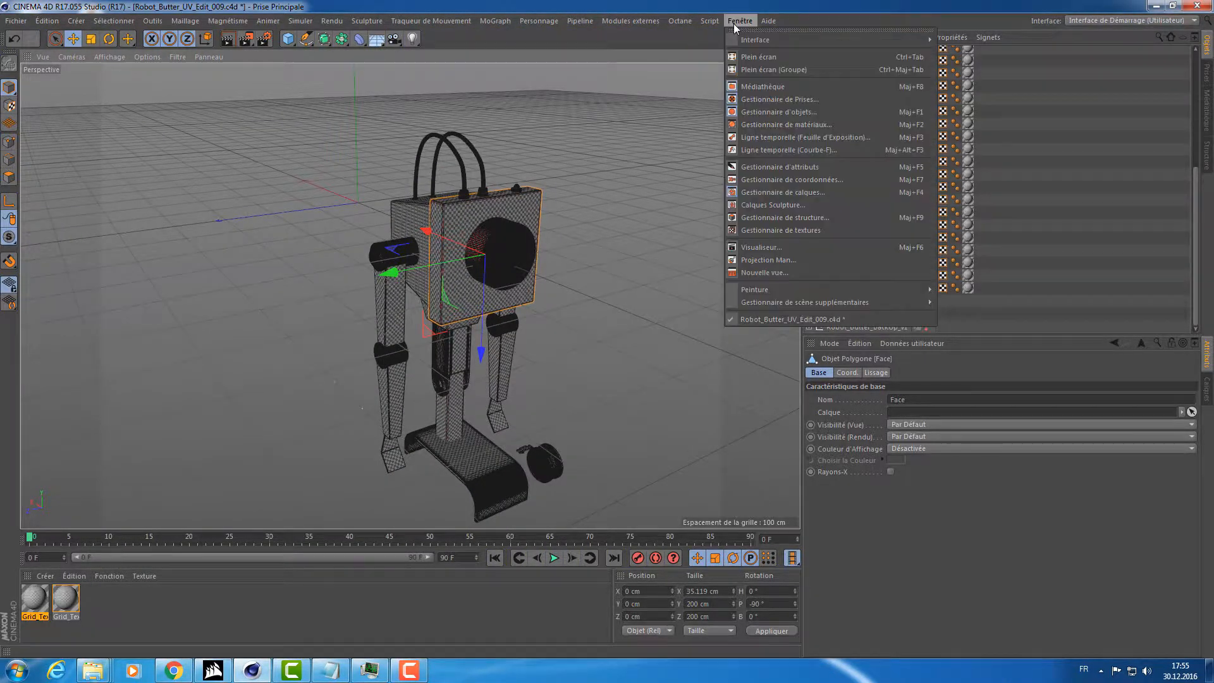
mouse_move(825, 38)
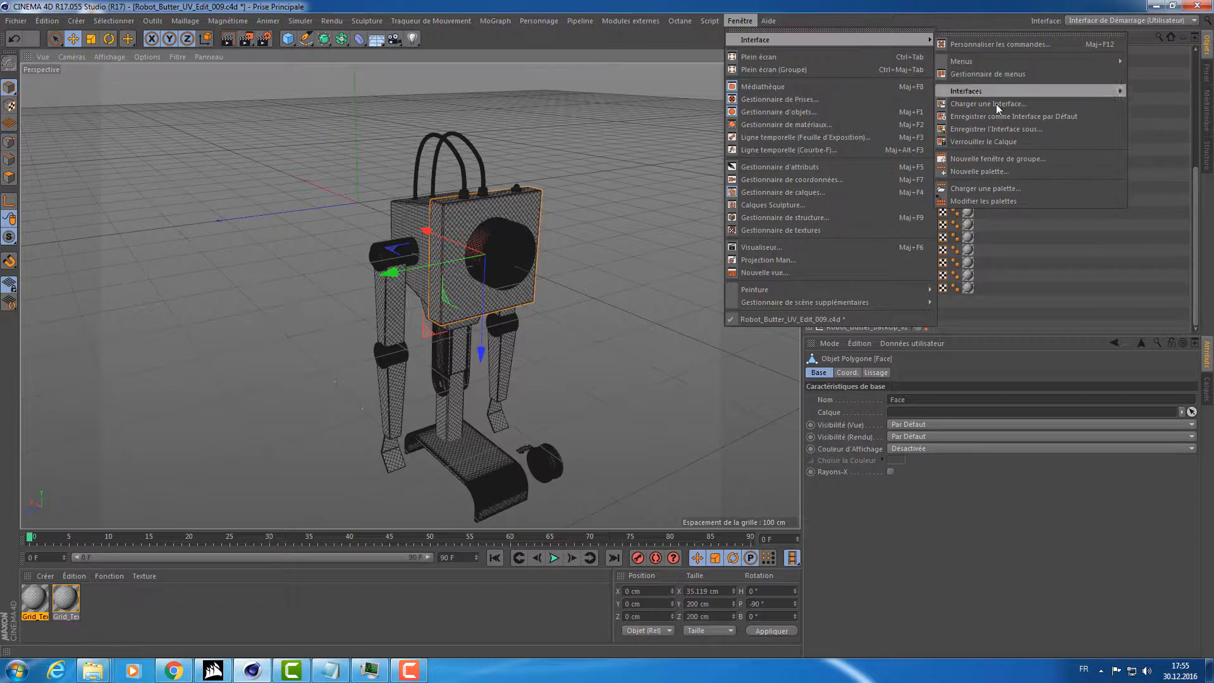
click(976, 116)
Select the Head part and centre its axes with Centrer les axes sur.
alt+drag(632, 177, 529, 231)
scroll(529, 231, up, 4)
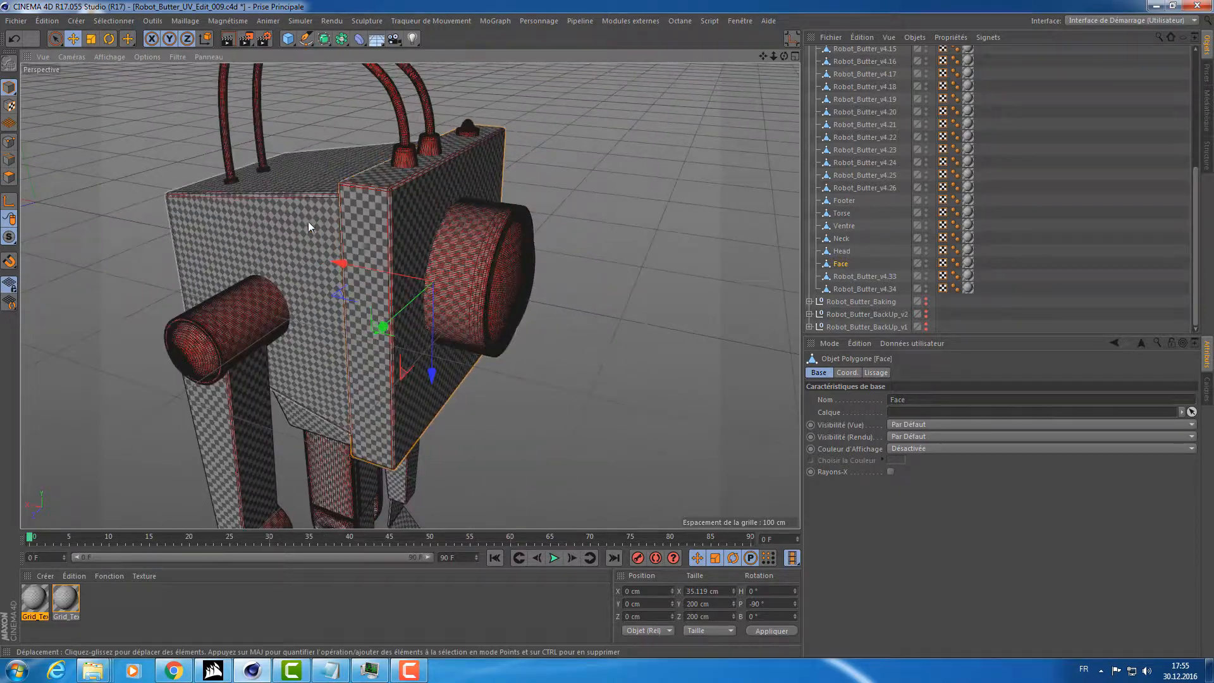
click(435, 210)
scroll(379, 228, down, 5)
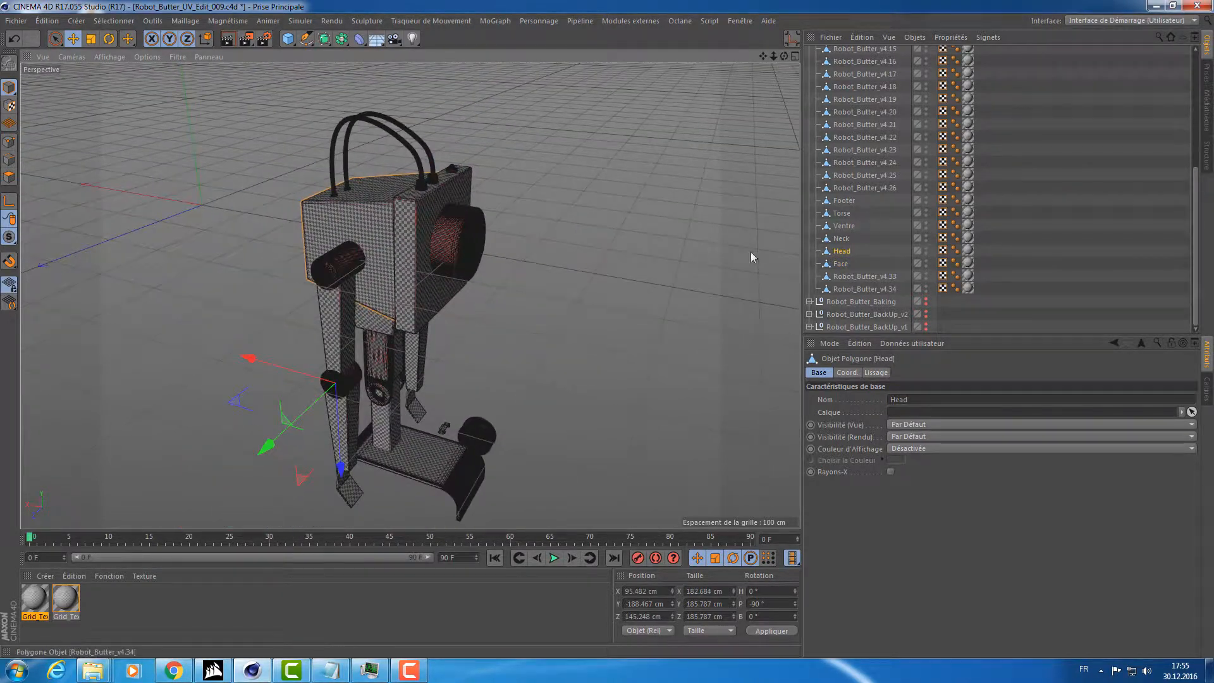
alt+drag(506, 217, 373, 252)
scroll(423, 227, up, 6)
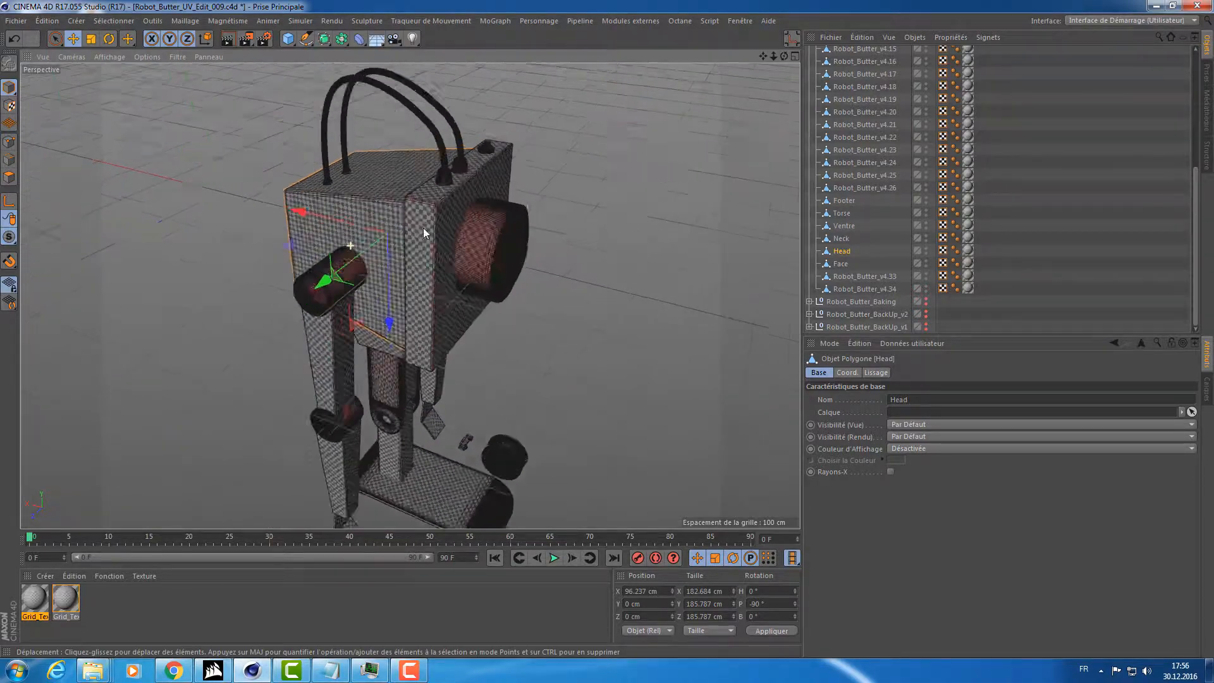
Select all objects, and check the axis positions of the Robot_Butter_v4.18 eye cylinder, the Face and the Head individually.
click(556, 277)
key(ctrl+a)
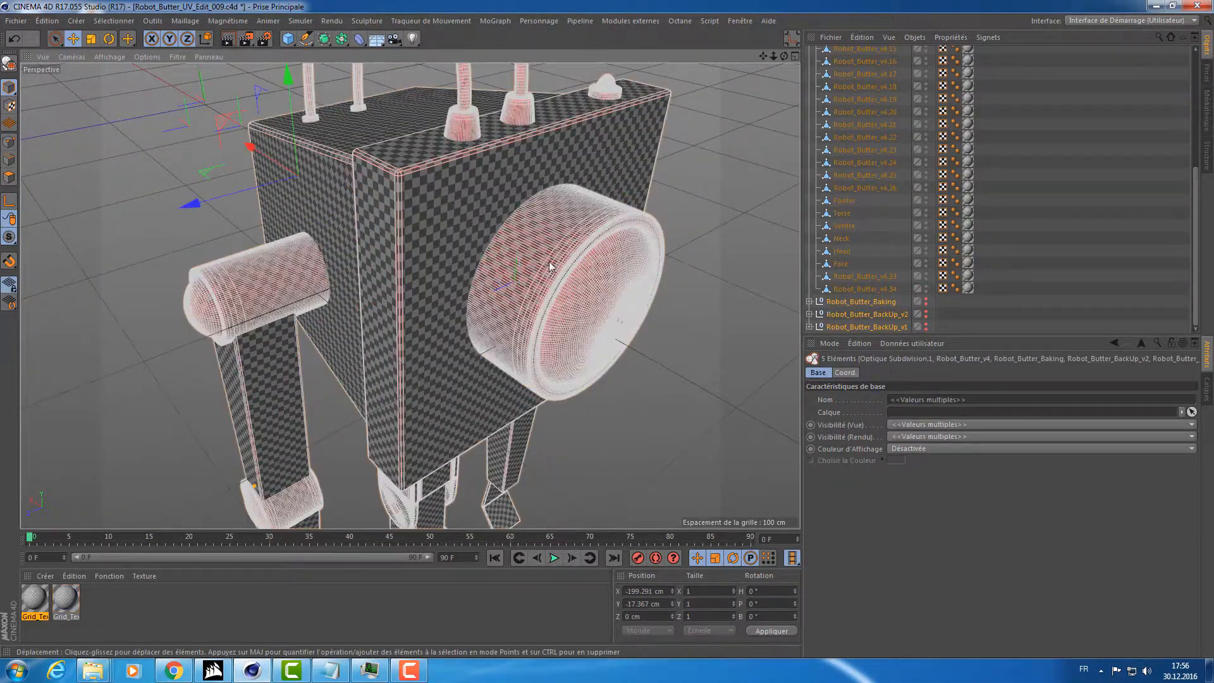
scroll(590, 256, down, 4)
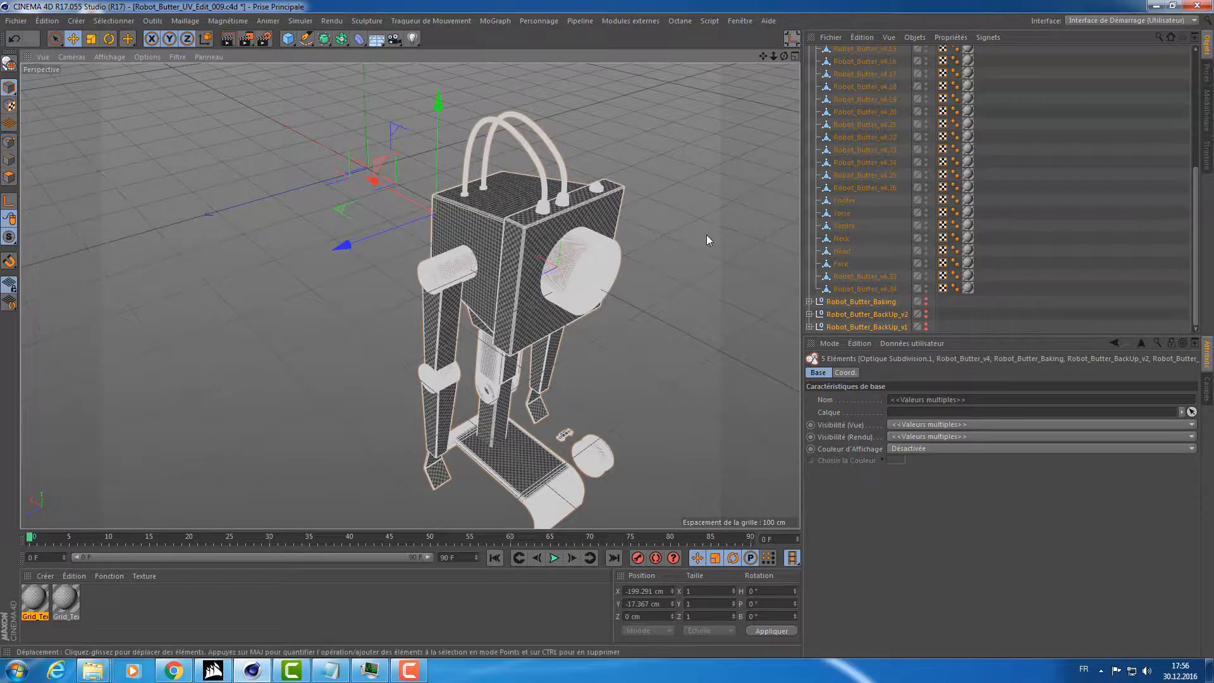
click(579, 267)
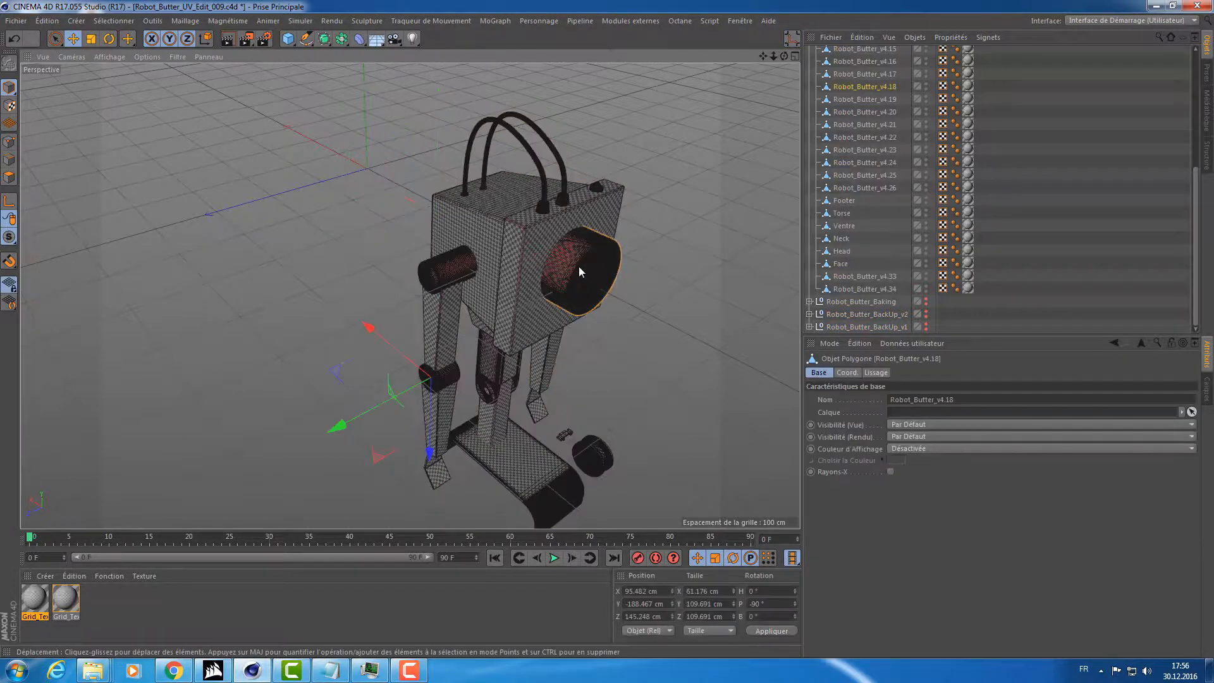
click(843, 263)
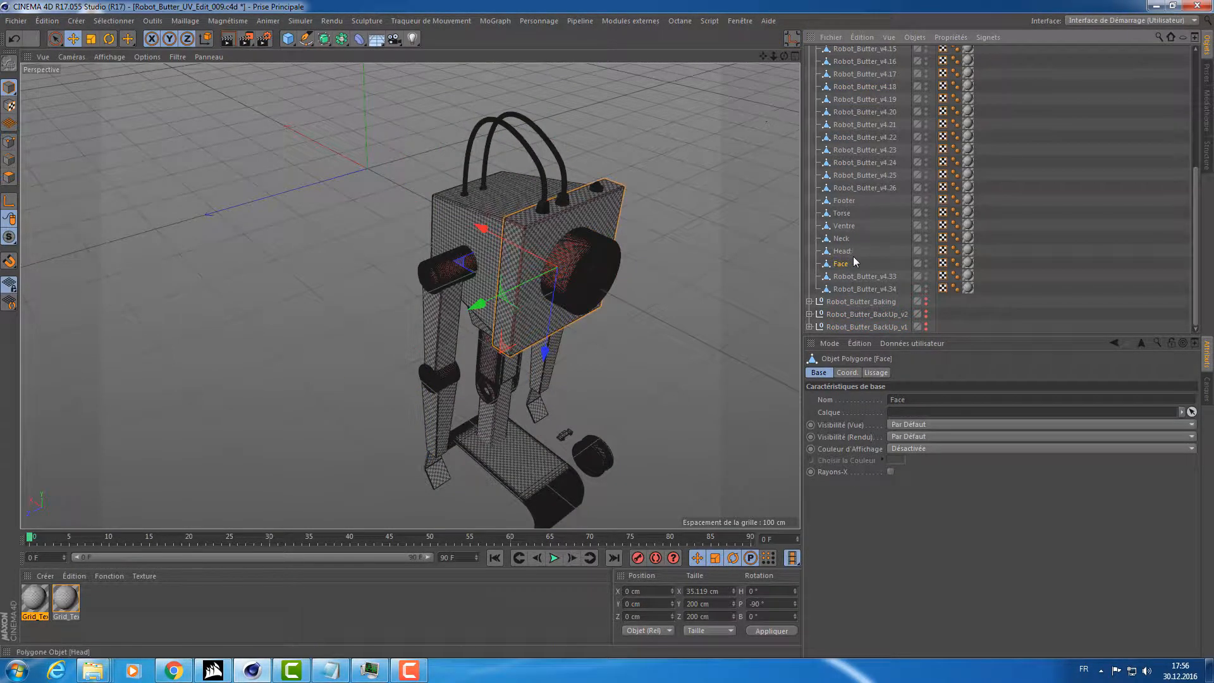
click(843, 252)
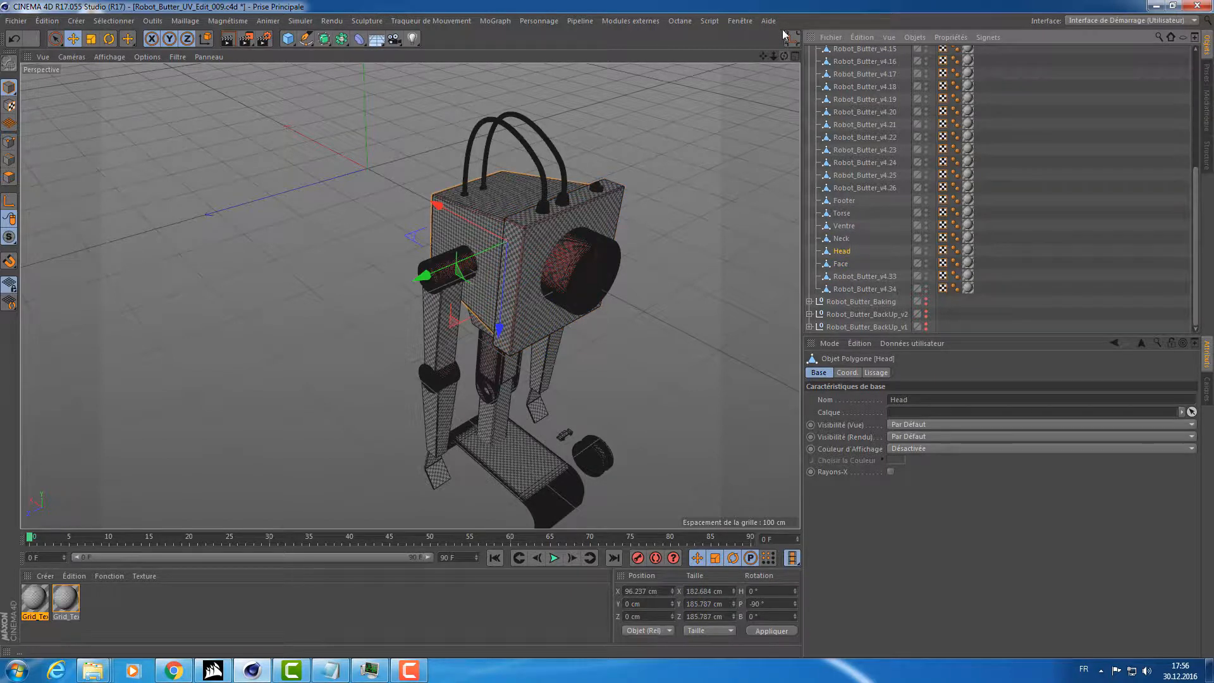
Centre the axes of the Neck and Ventre parts, and continue up the object list to Robot_Butter_v4.25.
key(Up)
key(Up)
key(Up)
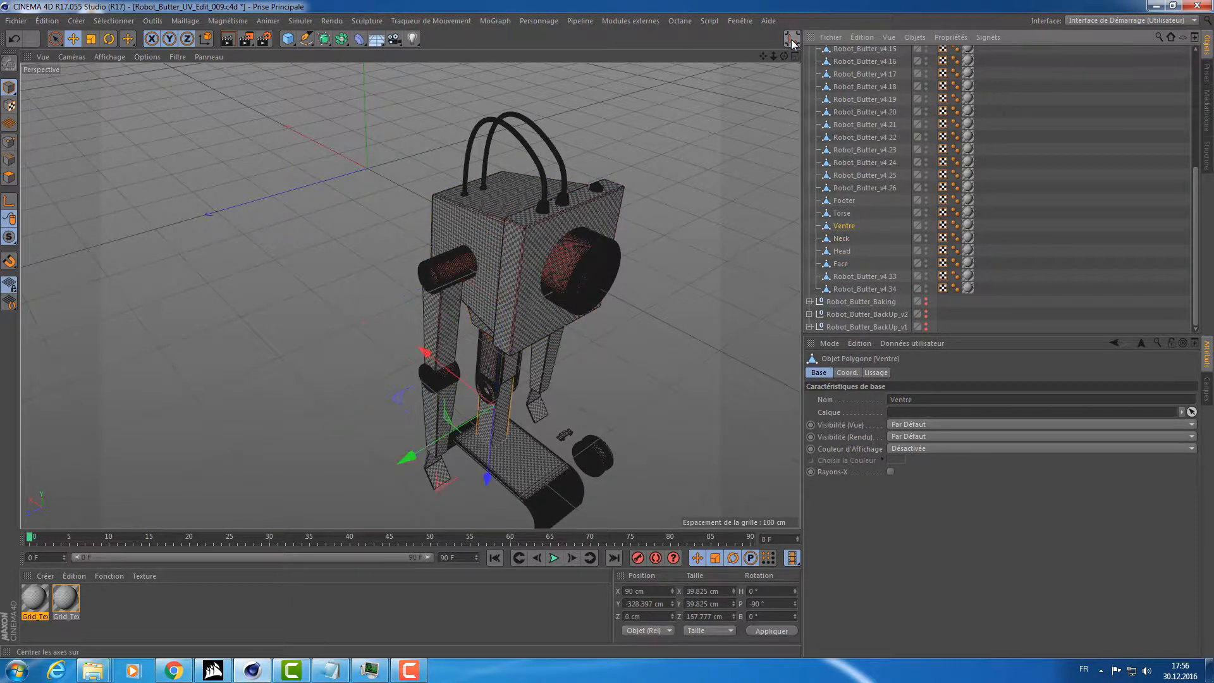
click(791, 39)
key(Down)
key(Up)
key(Up)
key(Up)
key(Up)
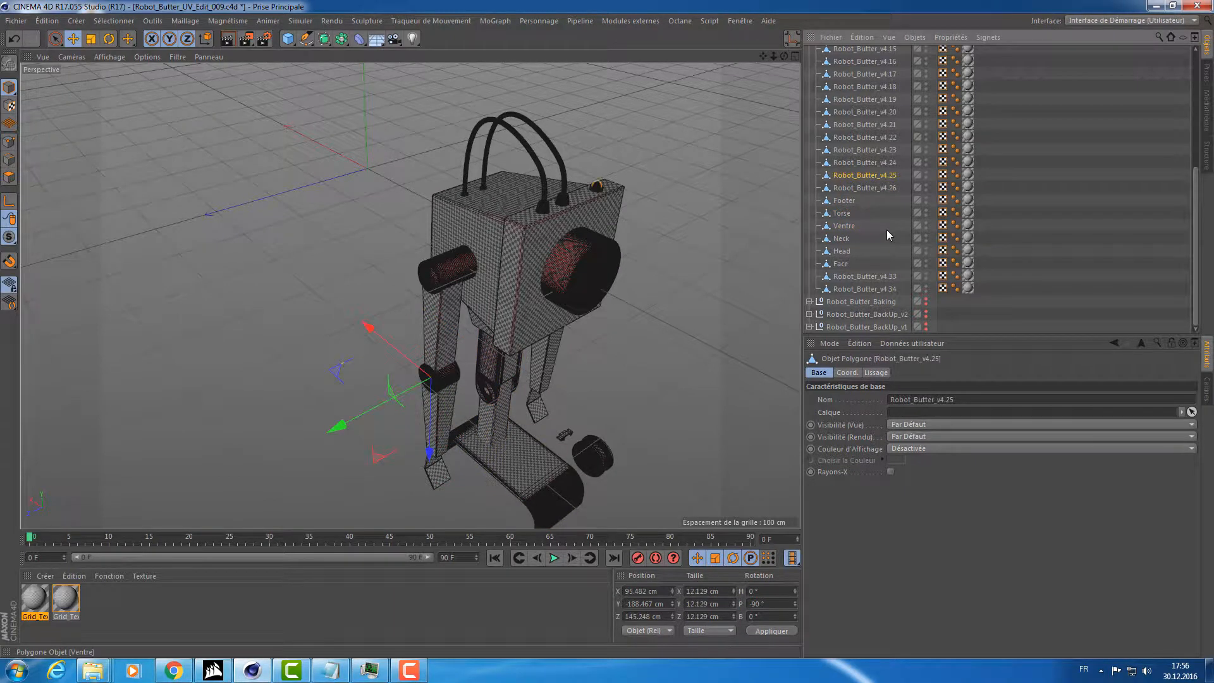
Check the axis positions of the named parts from Footer down to Face, and return to Ventre.
key(Down)
key(Down)
key(Down)
key(Down)
key(Down)
key(Down)
key(Down)
key(Down)
key(Up)
key(Up)
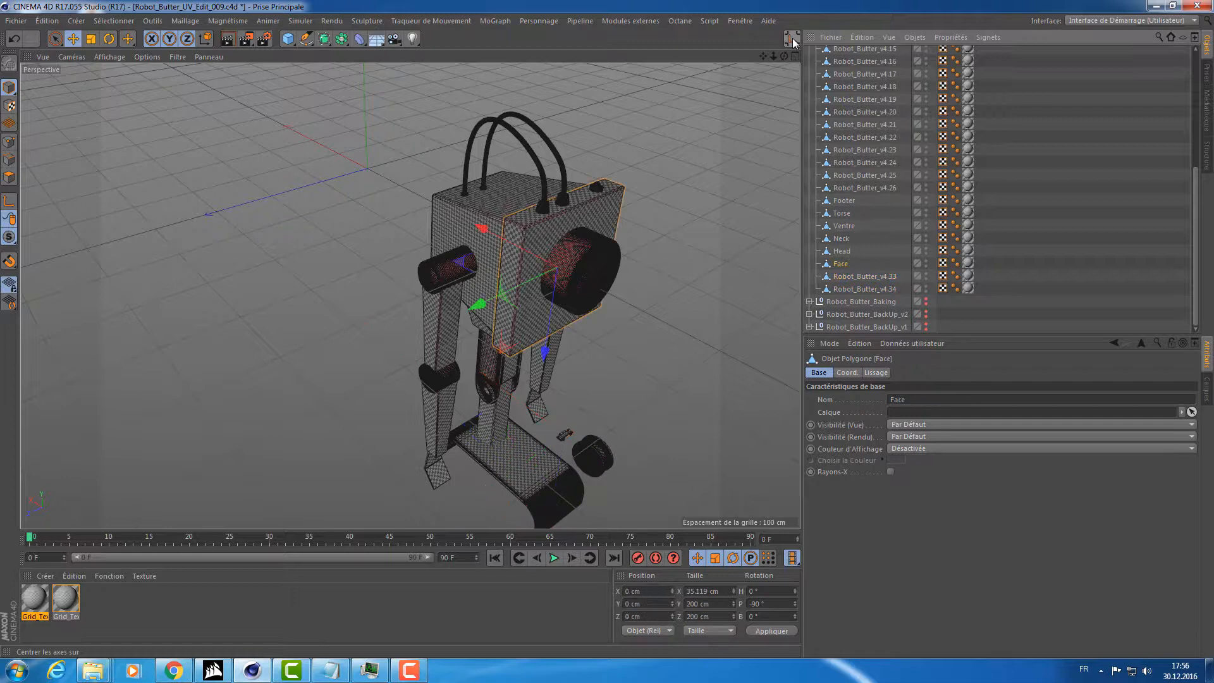
key(Up)
key(Up)
key(Up)
key(Up)
key(Up)
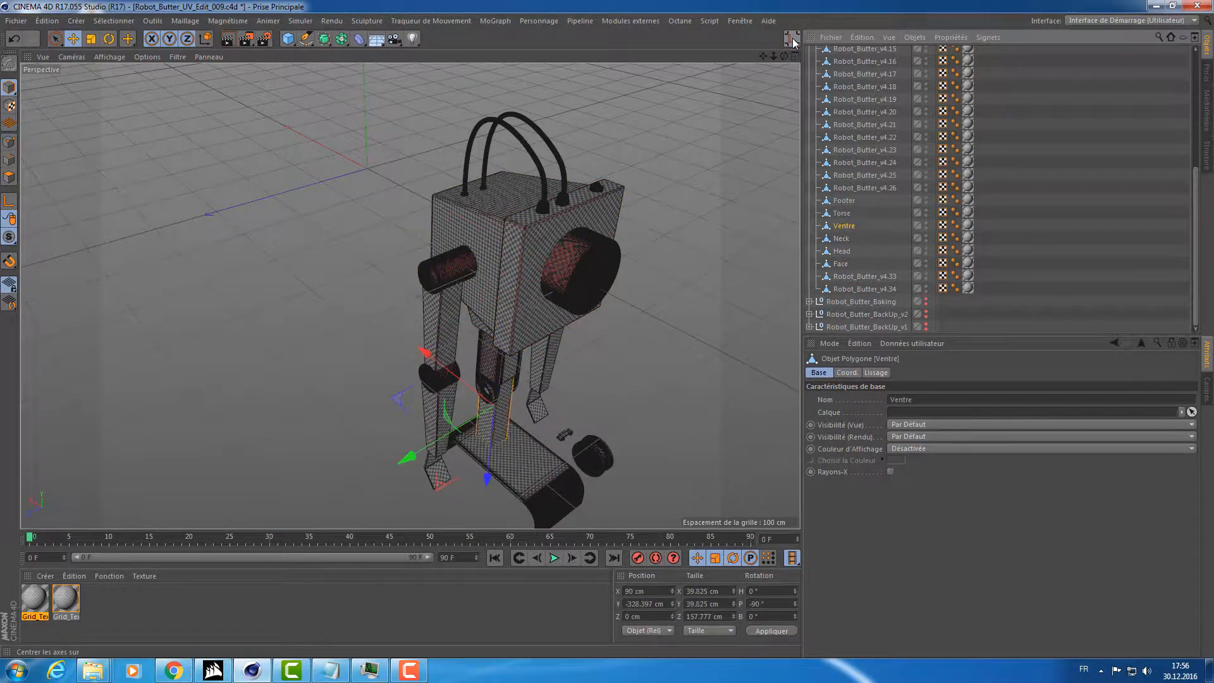
Check the axis positions of the parts one by one from Ventre up to Robot_Butter_v4.1.
key(Up)
key(Up)
key(Up)
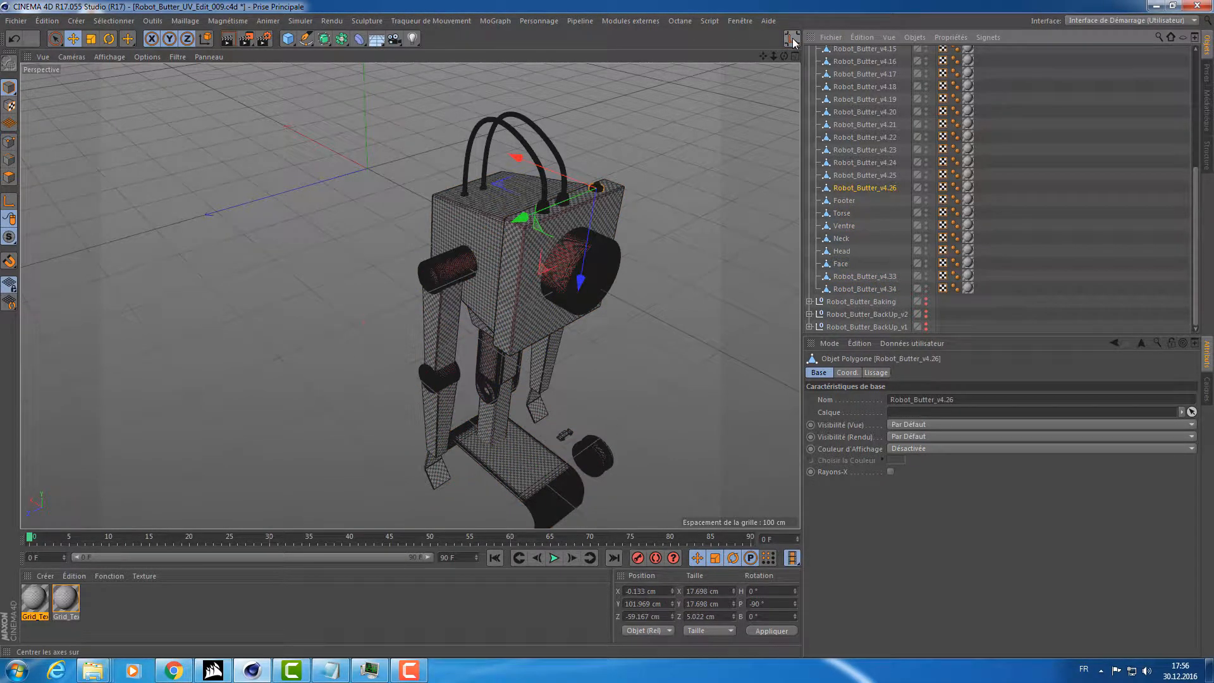
key(Up)
key(Up)
key(Up)
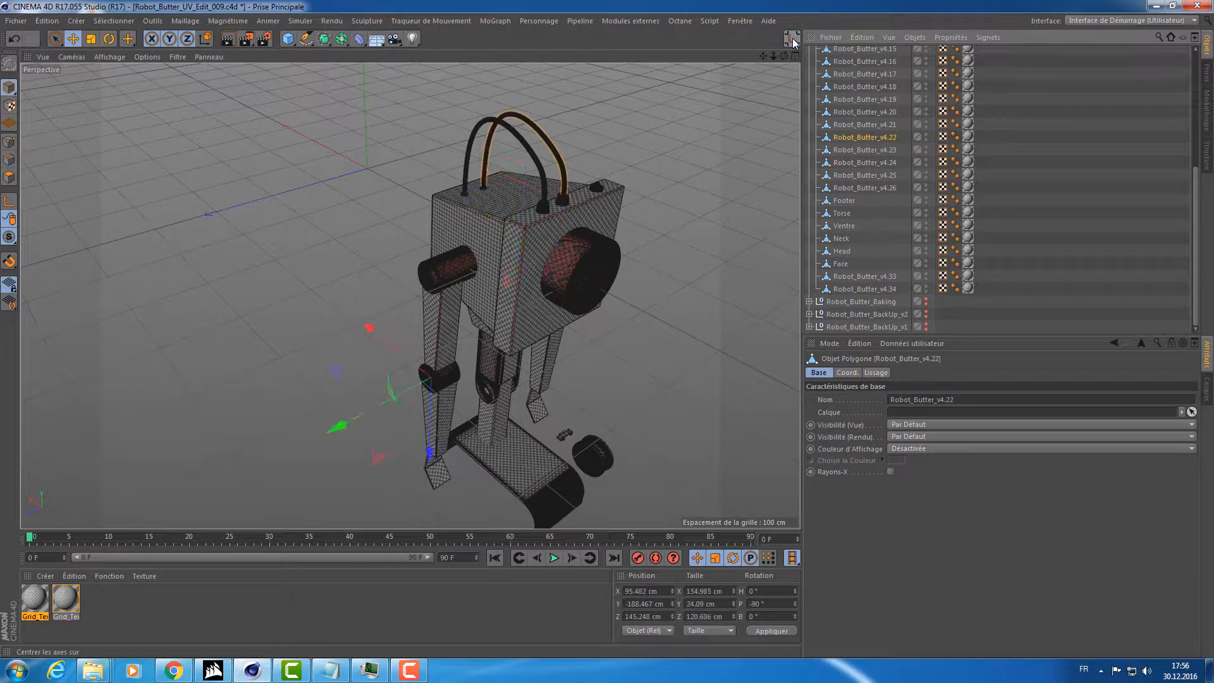
key(Up)
key(Up)
key(Up)
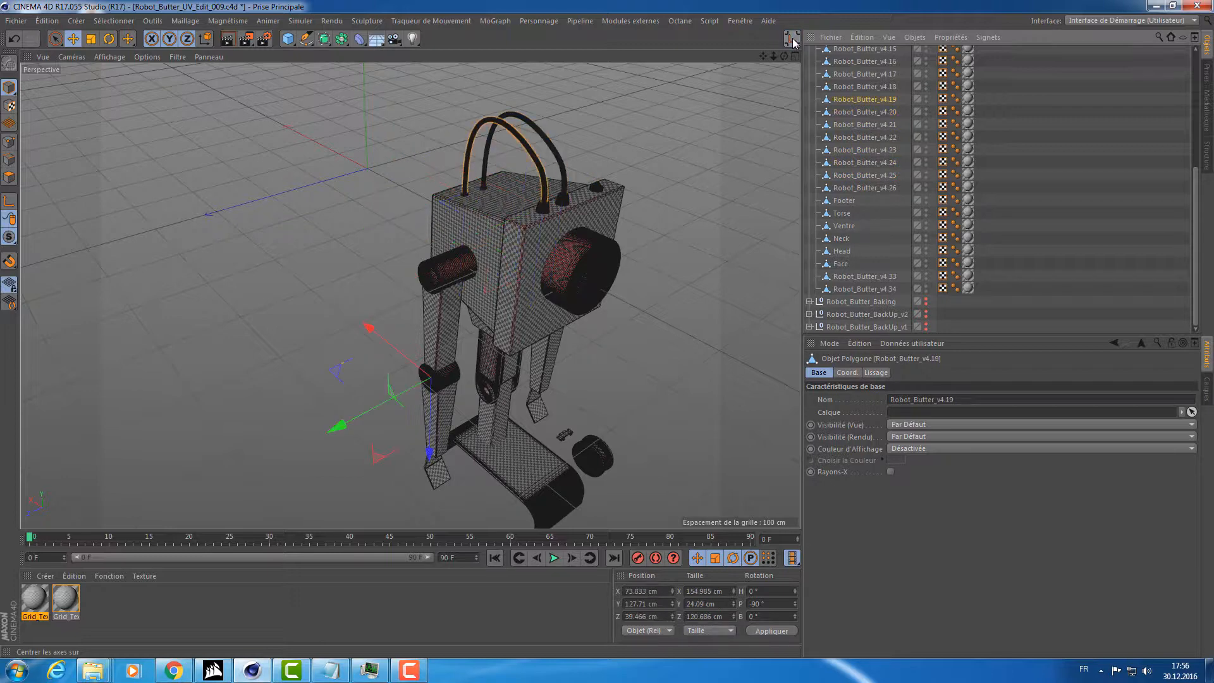
key(Up)
key(Up)
key(Up)
key(Up)
key(Up)
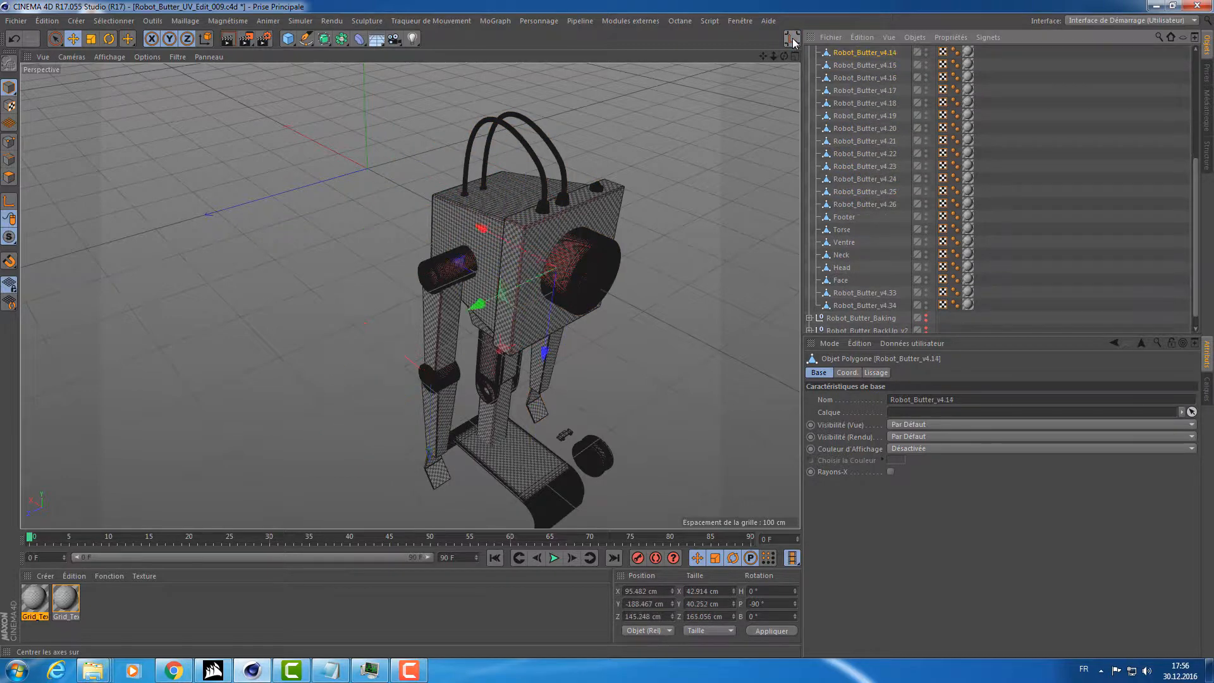
key(Up)
key(Up)
key(Up)
key(Up)
key(Up)
key(Up)
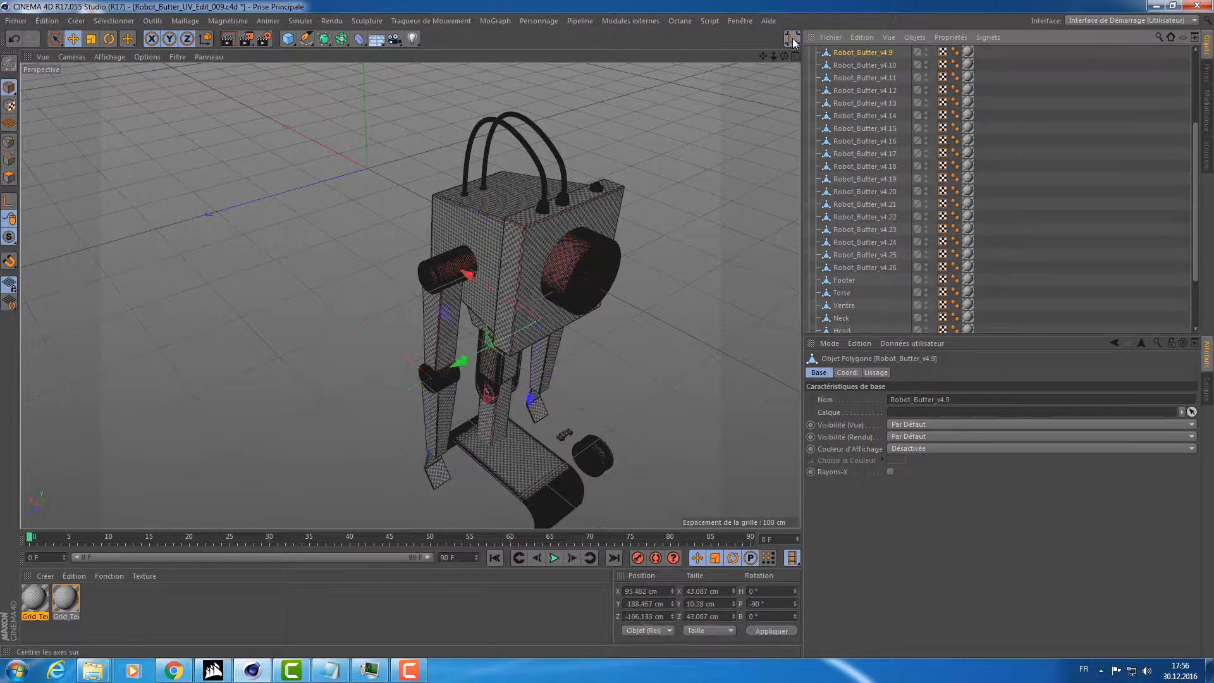
key(Up)
key(Up)
key(Up)
key(Up)
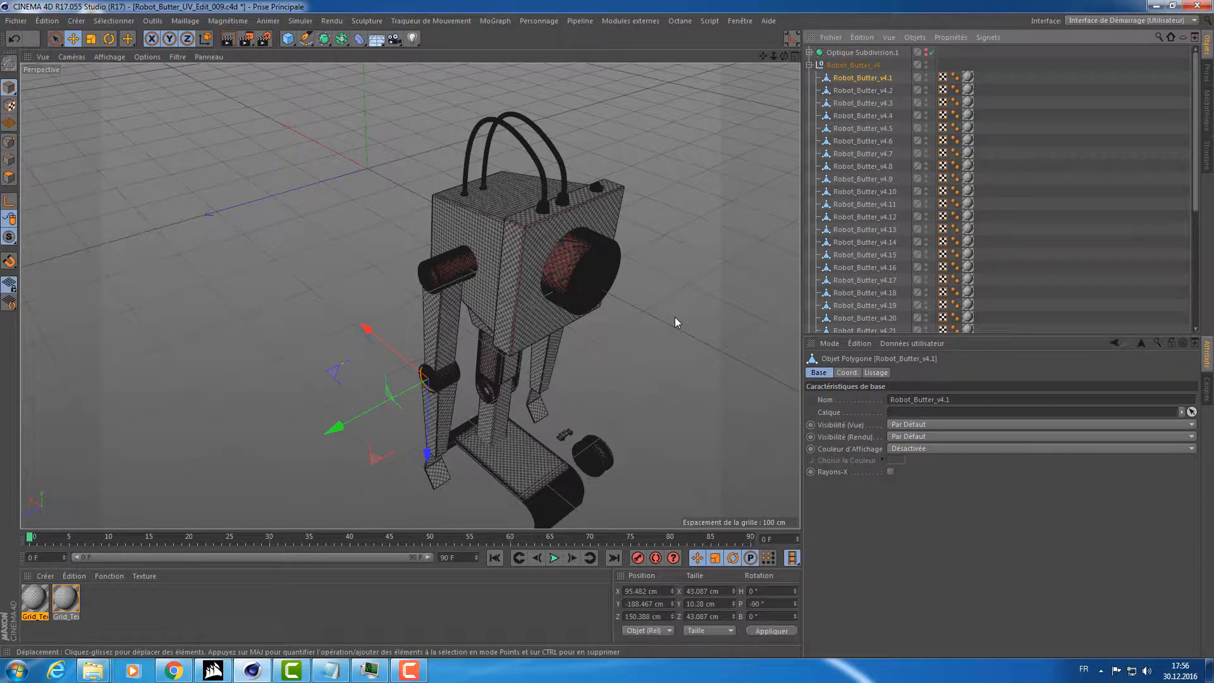
Rename the wheel part Robot_Butter_v4.34 beside the robot's foot as Roue.
alt+drag(606, 348, 518, 210)
alt+middle_drag(518, 210, 541, 234)
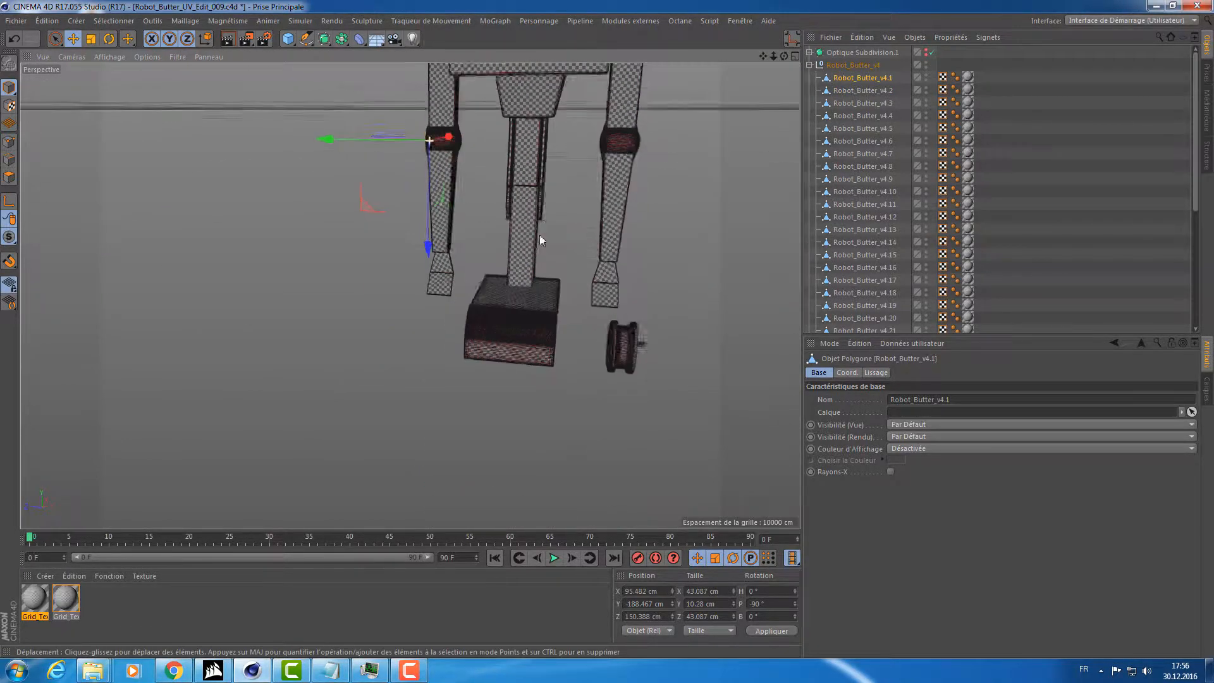
middle_click(564, 262)
middle_click(370, 192)
alt+drag(355, 232, 510, 215)
alt+middle_drag(510, 216, 537, 252)
alt+drag(537, 252, 535, 235)
scroll(848, 267, down, 6)
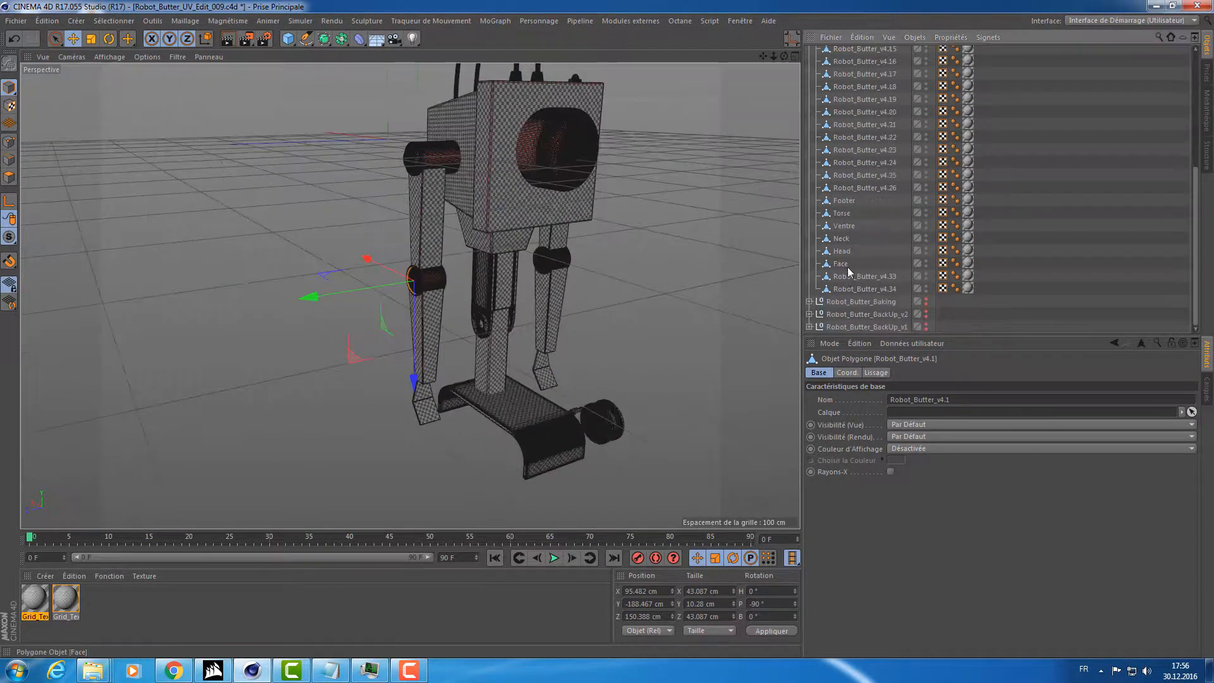
click(842, 290)
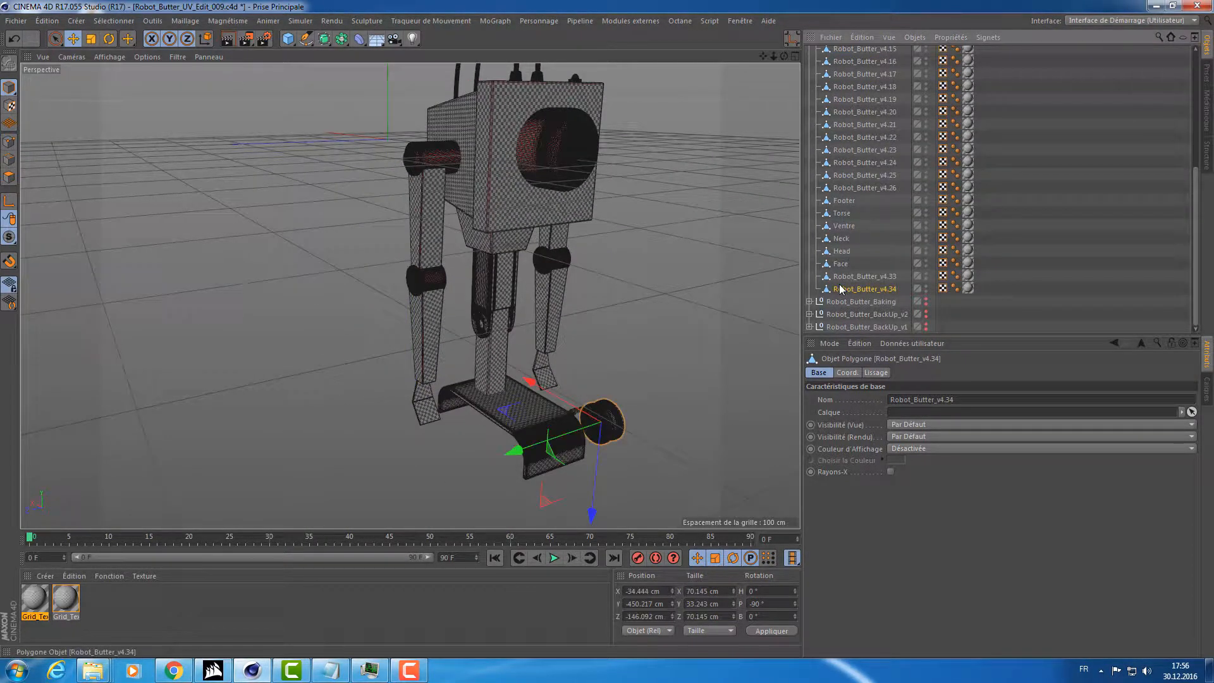
double_click(841, 289)
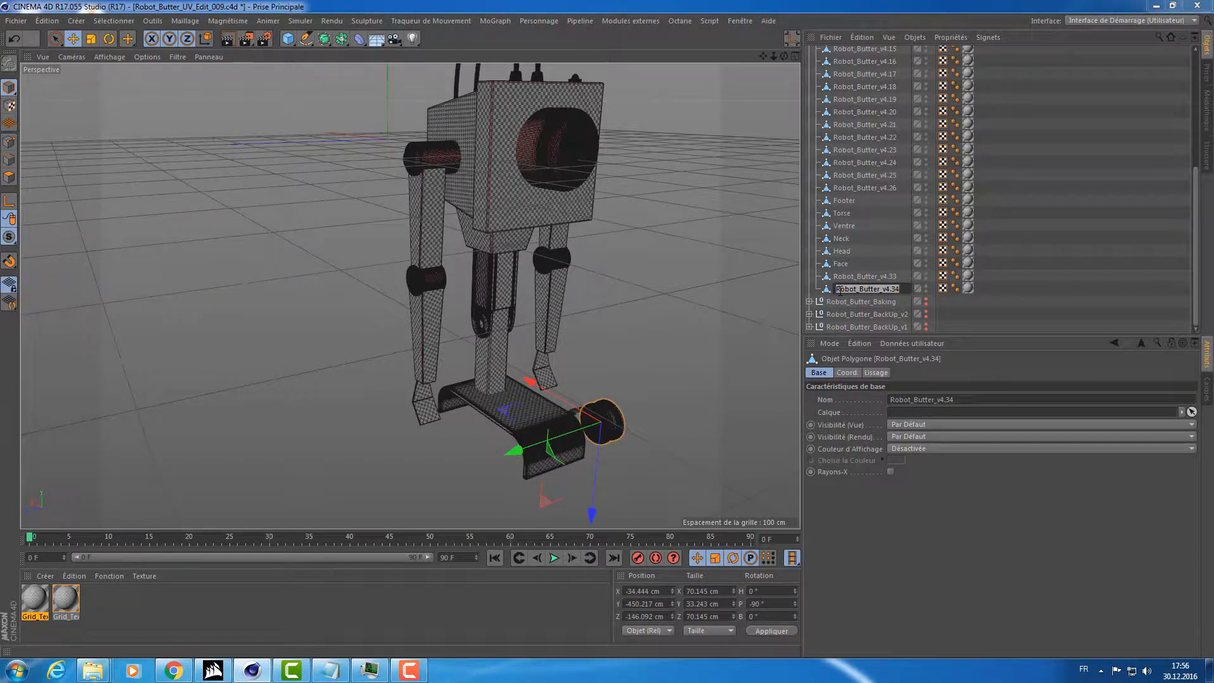
key(shift+Tab)
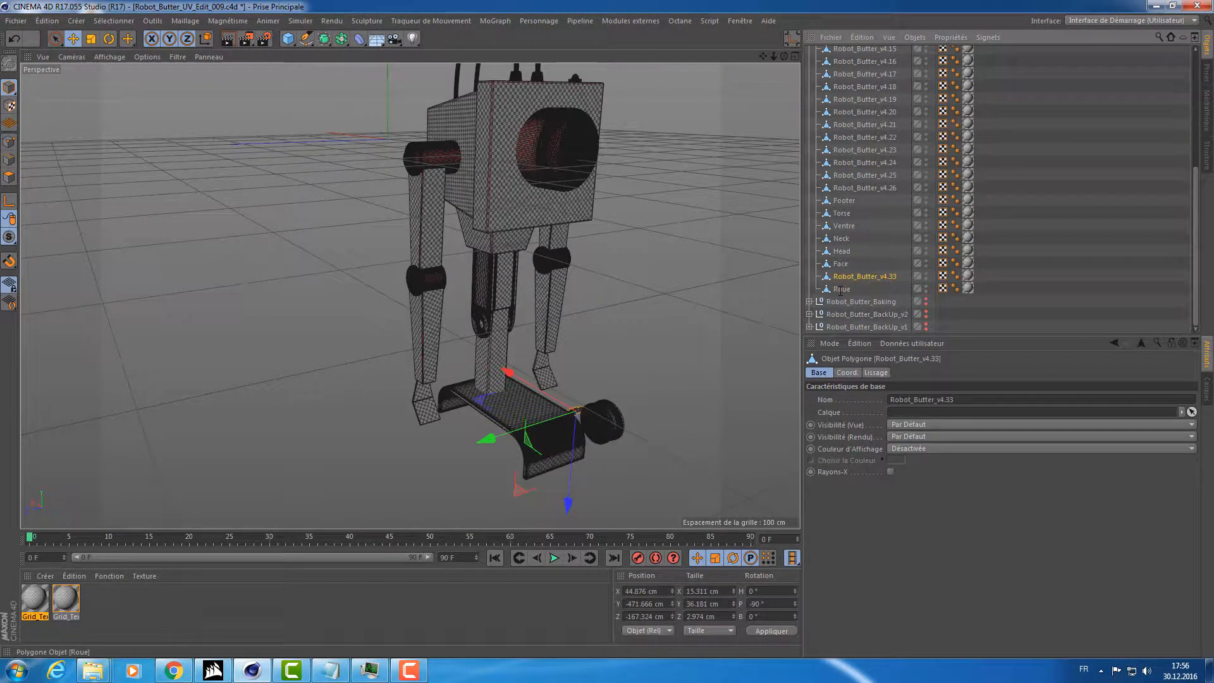
Rename the small part Robot_Butter_v4.33 next to the wheel as Chaine.
text(Chain)
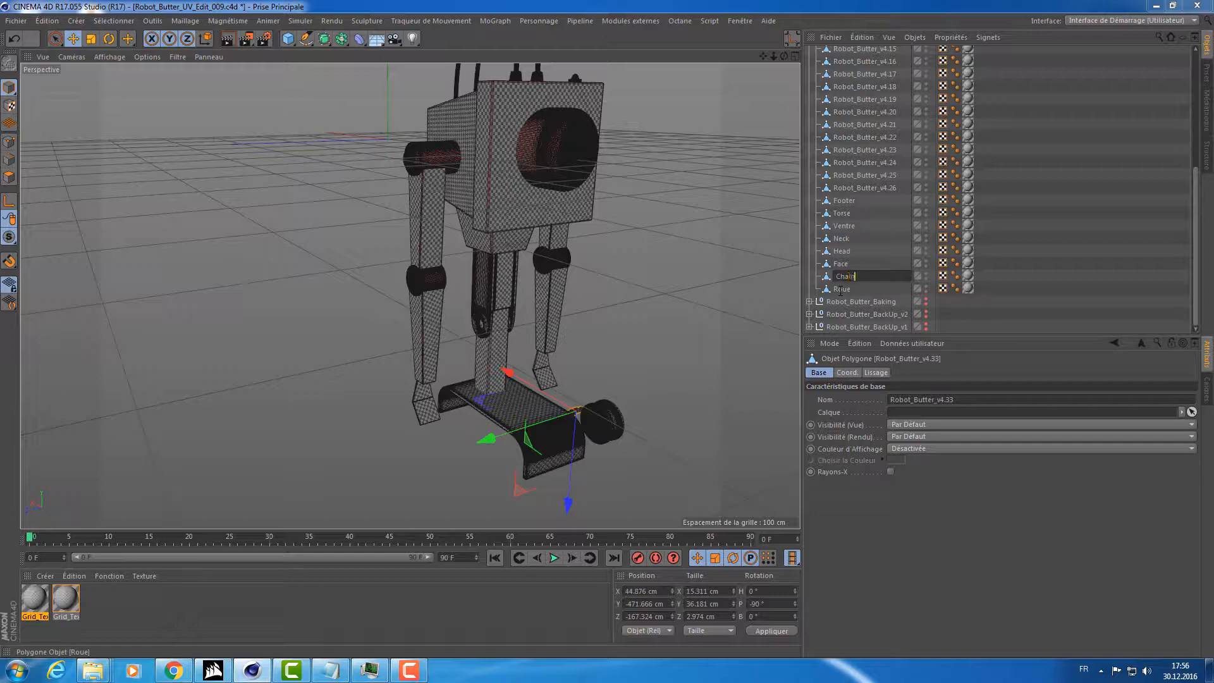
text(e)
key(Return)
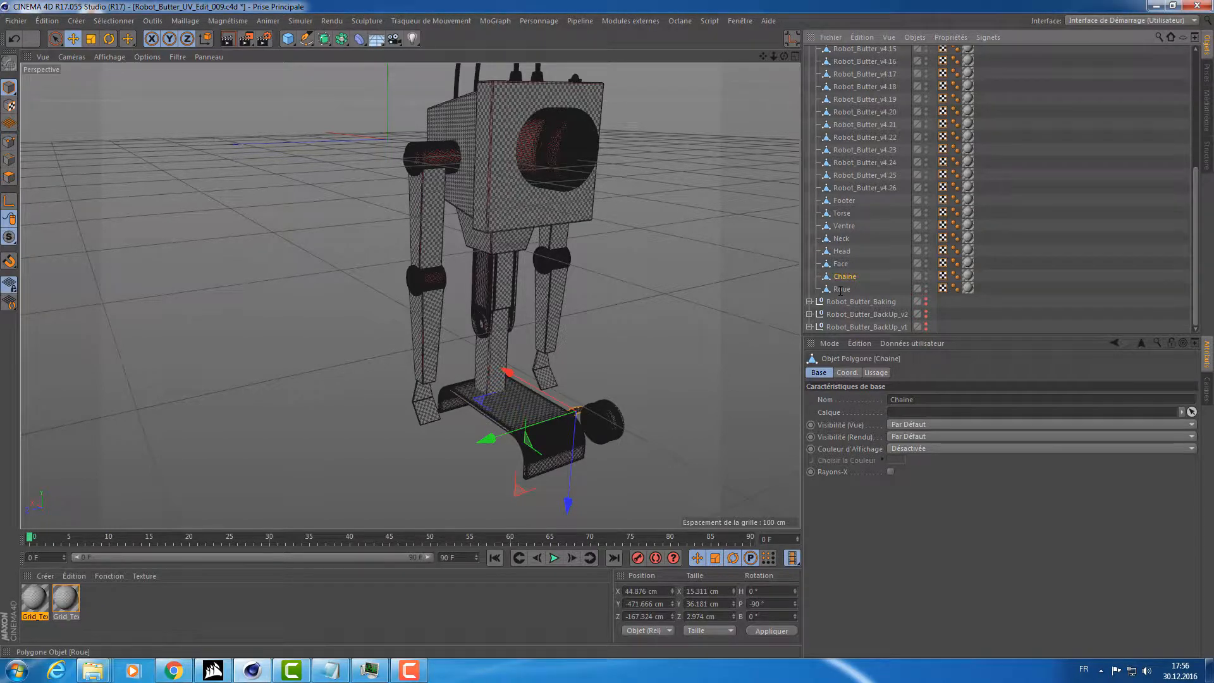
Rename the ring around the small dome on the robot's head, Robot_Butter_v4.26, as Sup_Led.
click(834, 190)
alt+drag(642, 266, 509, 311)
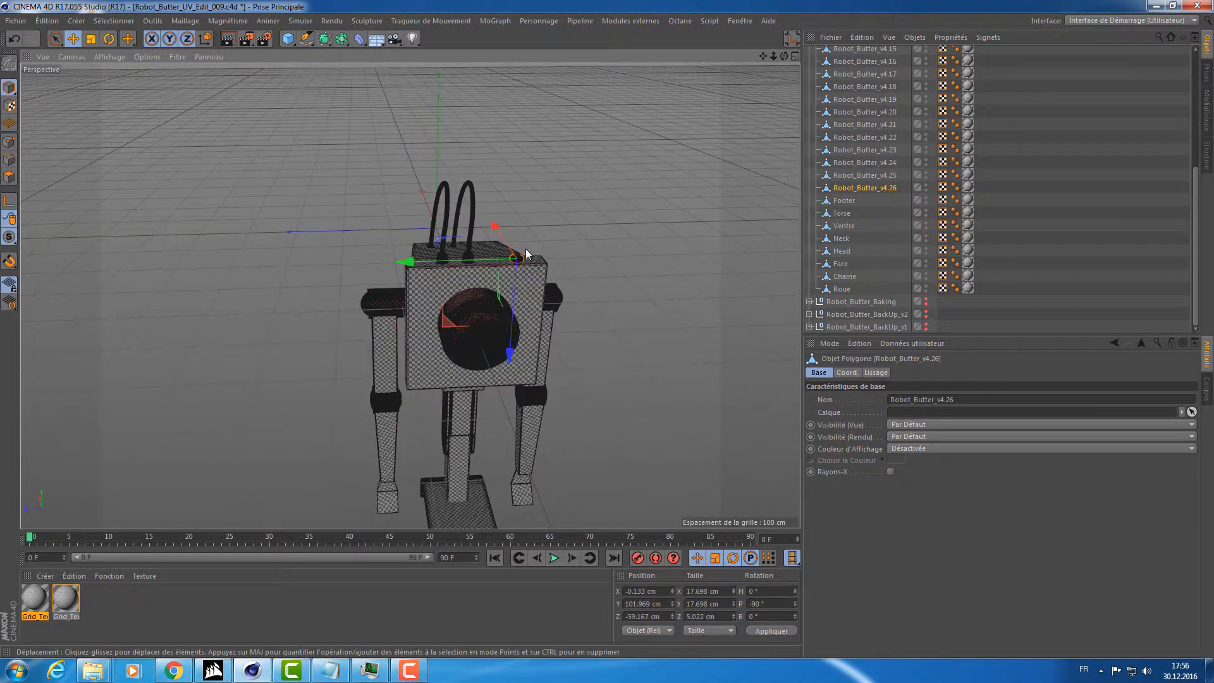
alt+right_drag(526, 249, 764, 251)
alt+drag(764, 250, 649, 256)
alt+right_drag(608, 273, 631, 266)
alt+middle_drag(631, 265, 701, 254)
double_click(866, 188)
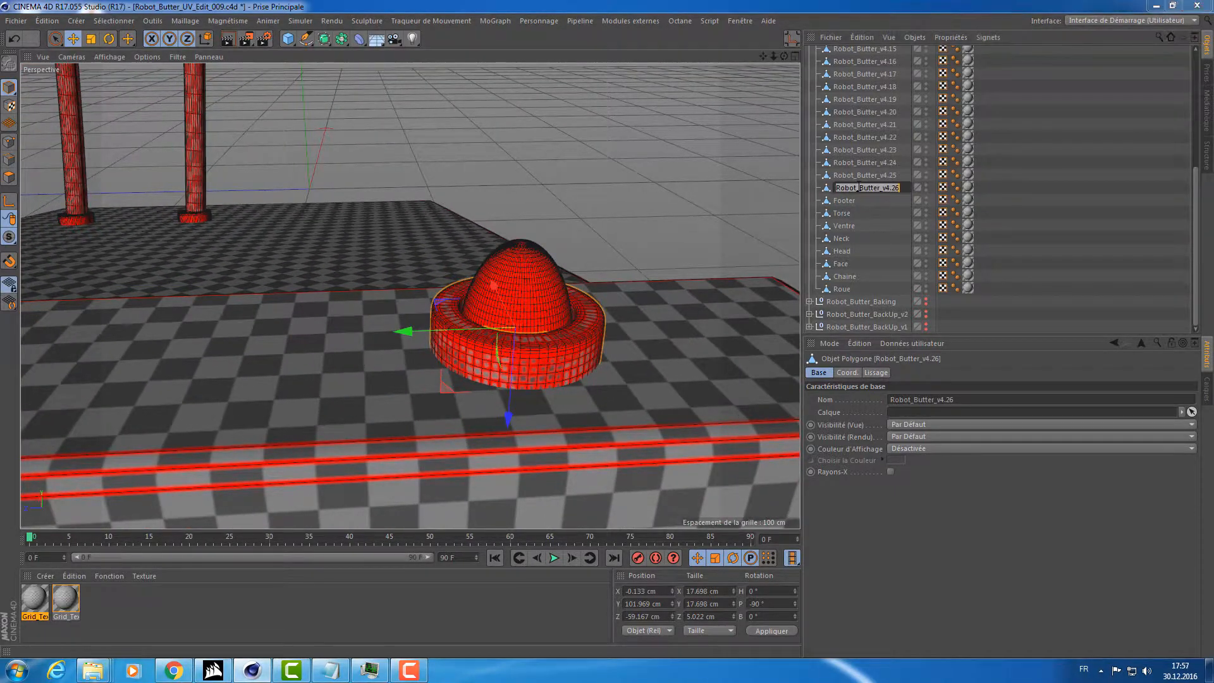
text(Sup_Led)
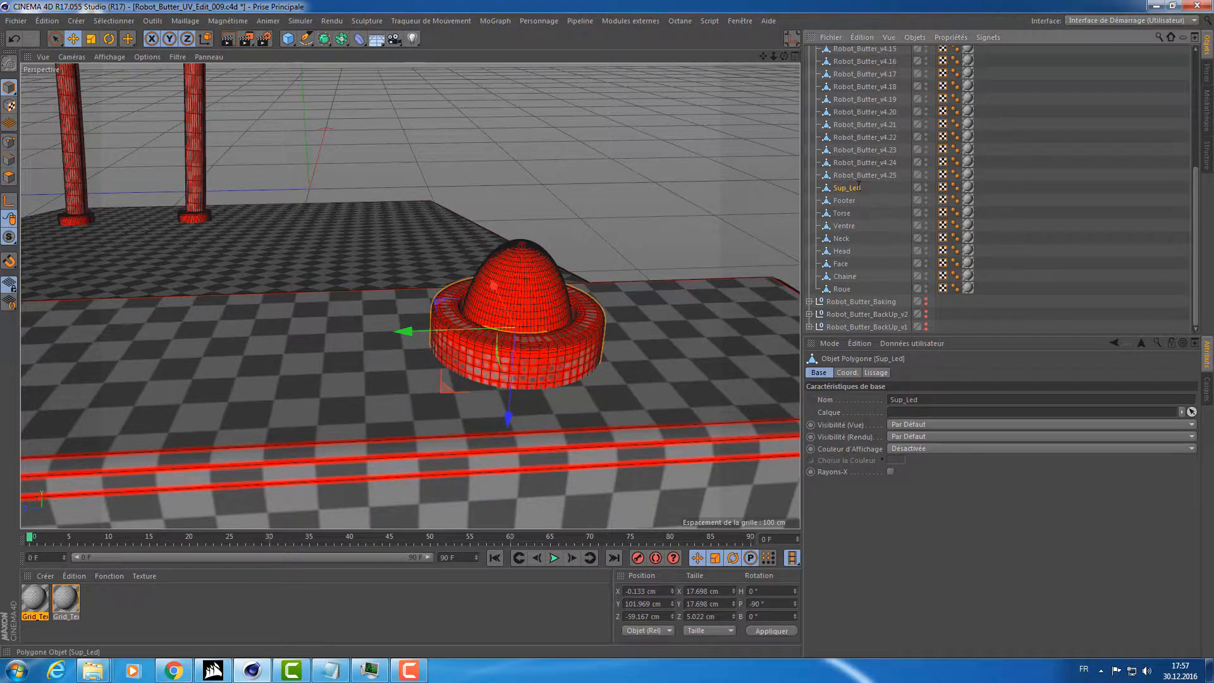
key(Return)
Rename the small dome inside the ring, Robot_Butter_v4.25, as Led.
double_click(838, 176)
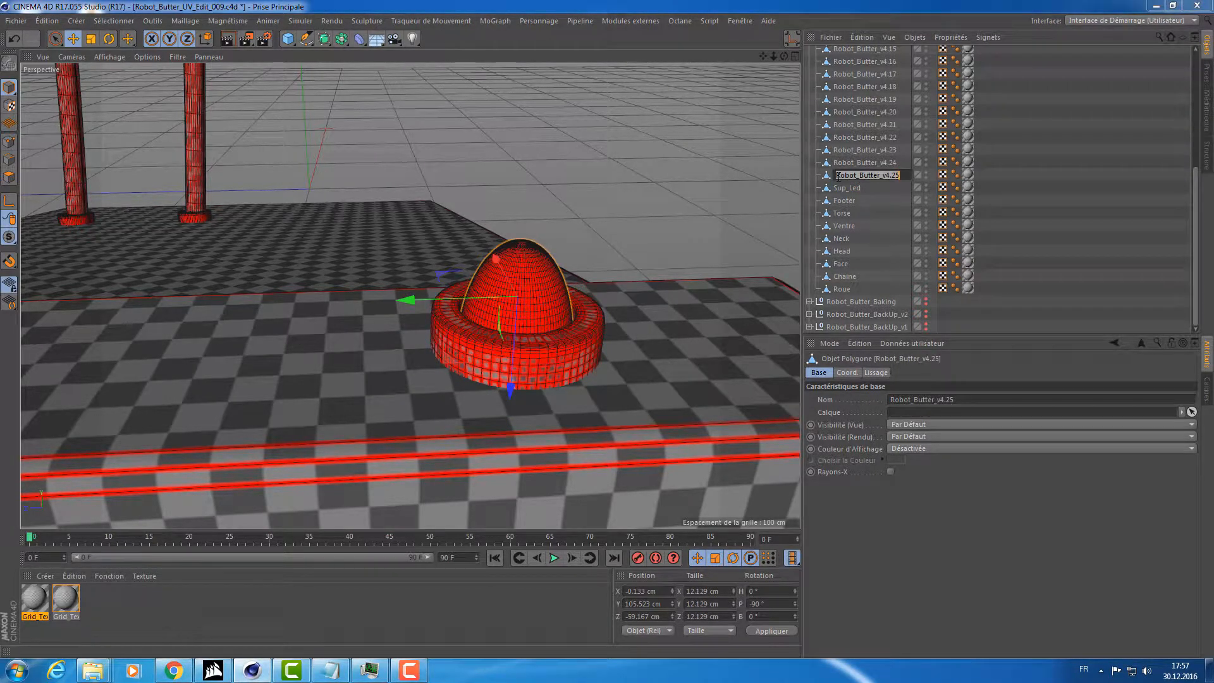
text(Led)
key(Return)
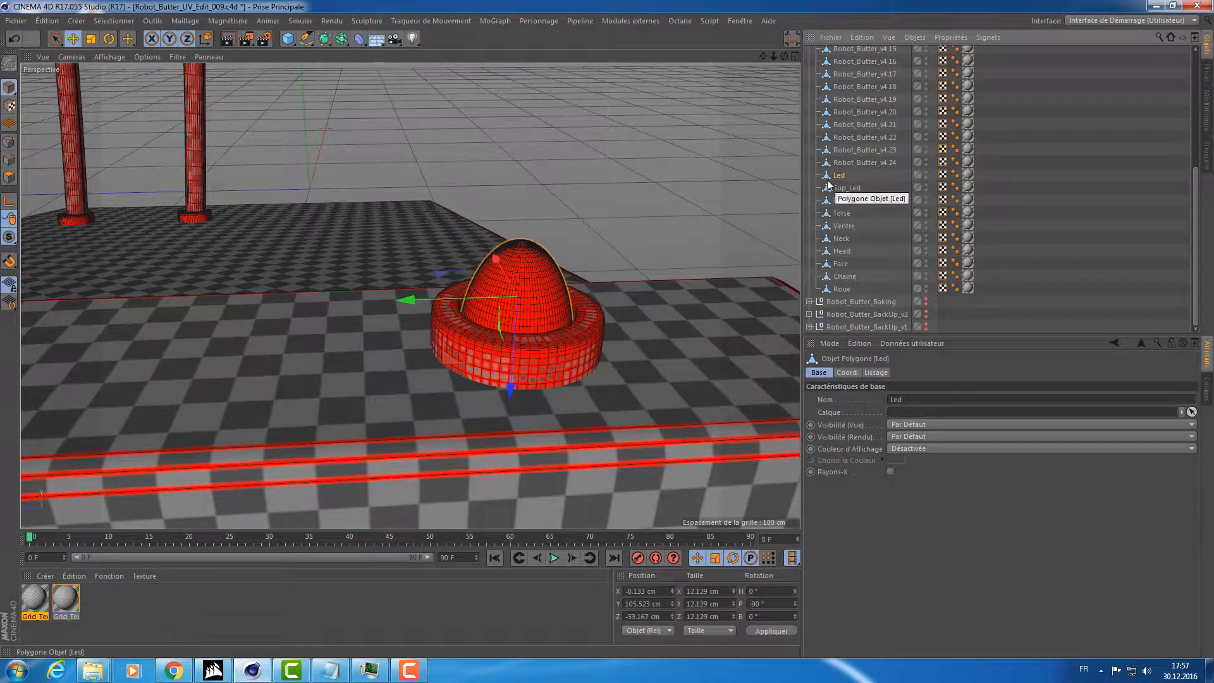
Rename the thin ring at the rear base of the first cable, Robot_Butter_v4.24, as Sup2_Cable_1 and copy that name.
click(848, 162)
alt+drag(589, 189, 302, 167)
alt+middle_drag(304, 165, 471, 186)
alt+right_drag(450, 218, 504, 188)
alt+drag(505, 188, 495, 192)
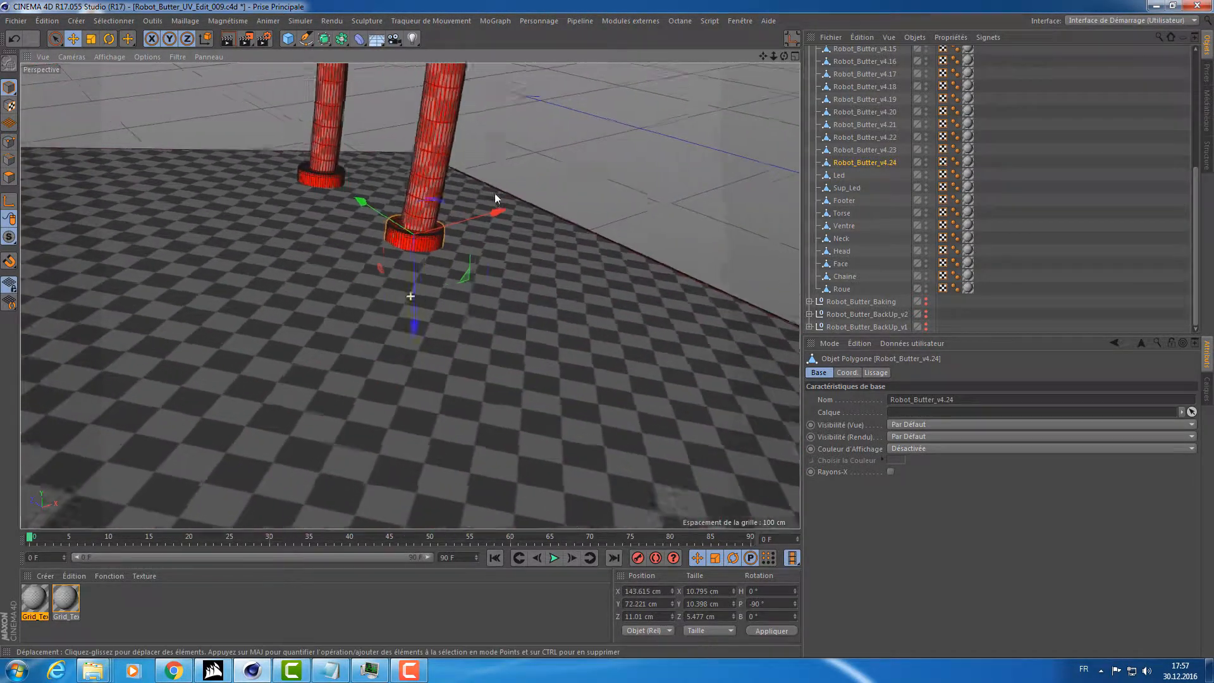
alt+right_drag(432, 217, 464, 203)
double_click(862, 162)
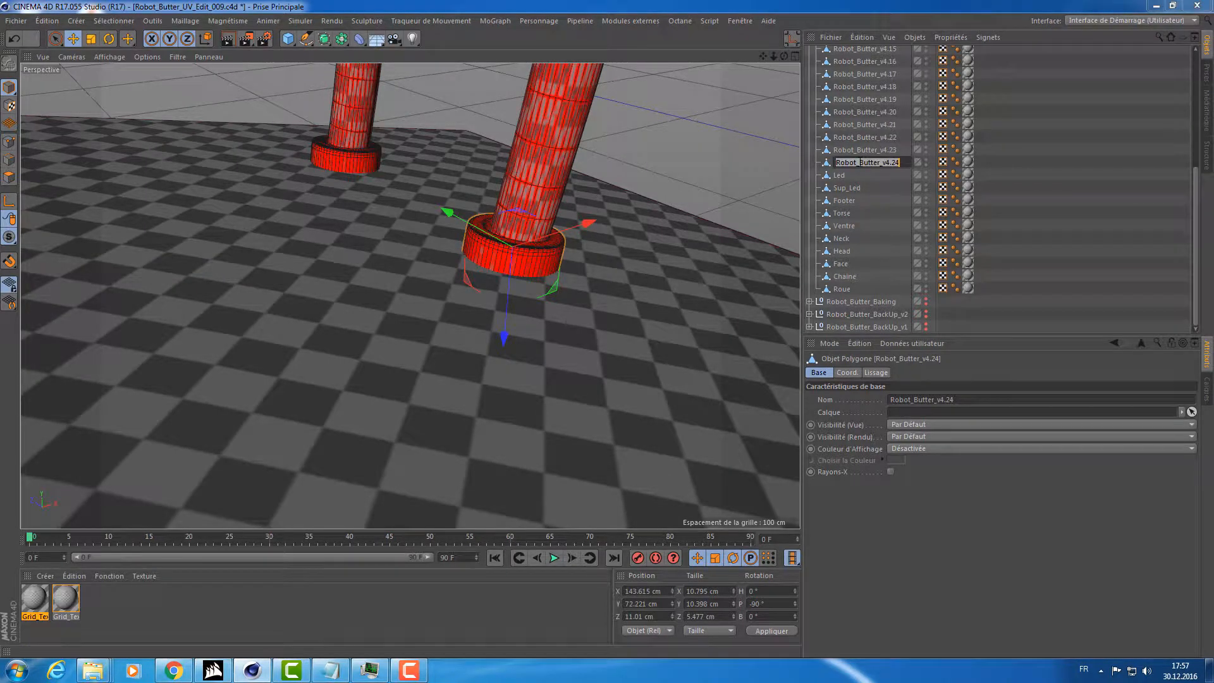
text(Su)
text(p2Cable_1)
key(Return)
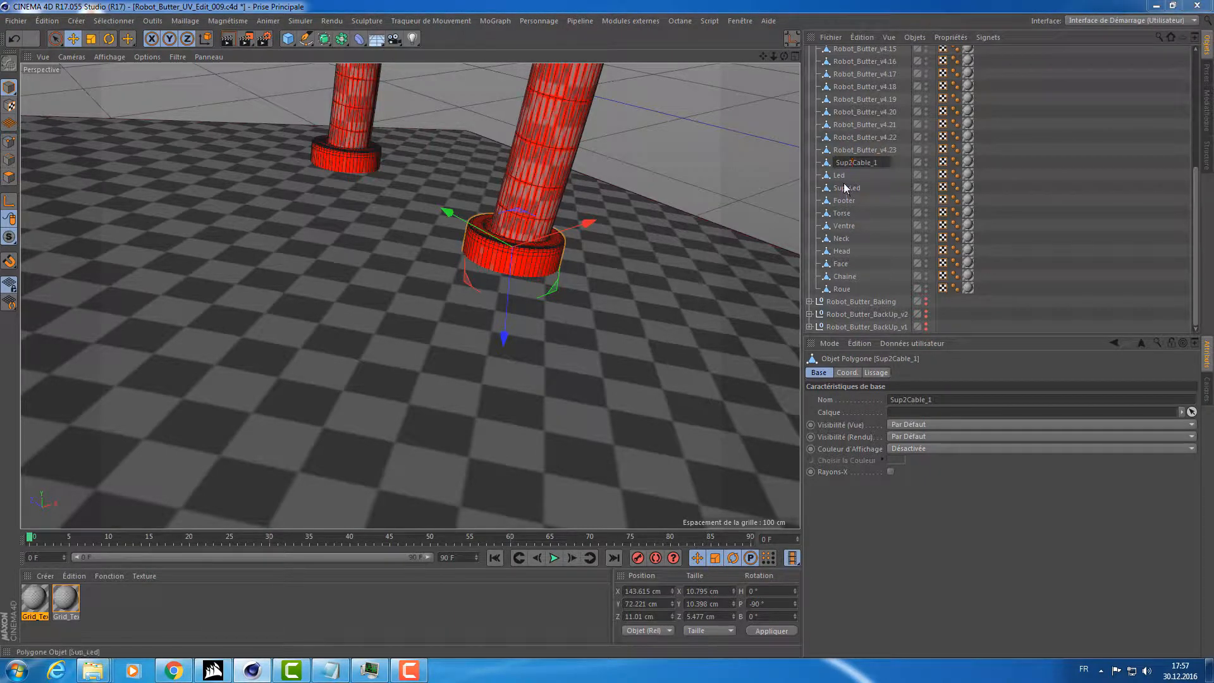
text(_)
key(ctrl+a)
key(ctrl+c)
key(shift+Tab)
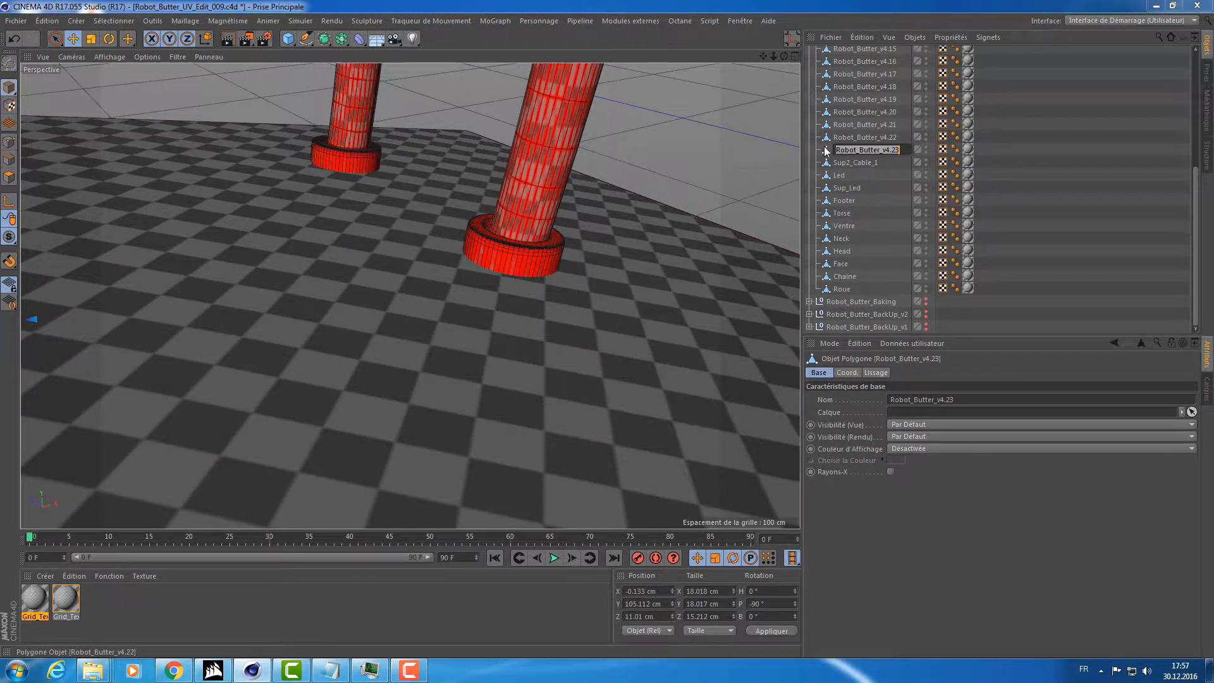
Rename the conical front support of the first cable, Robot_Butter_v4.23, as Sup1_Cable_1, reusing the copied name.
click(824, 151)
key(s)
alt+drag(574, 184, 486, 193)
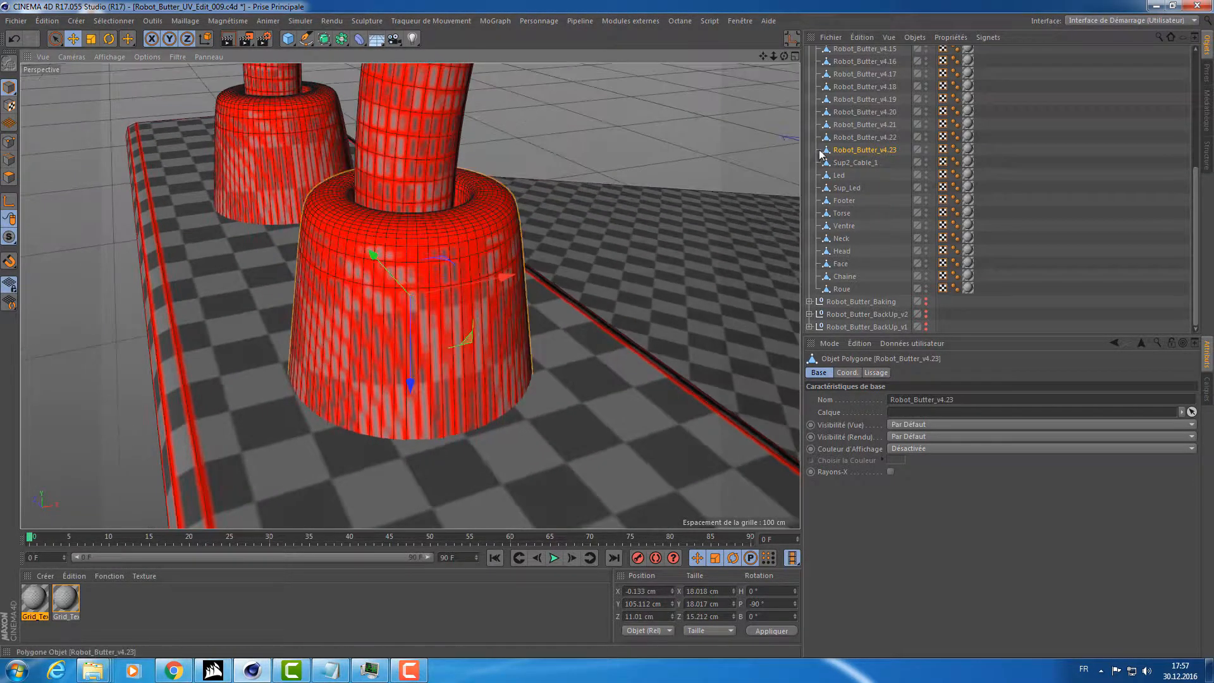
double_click(838, 151)
key(ctrl+v)
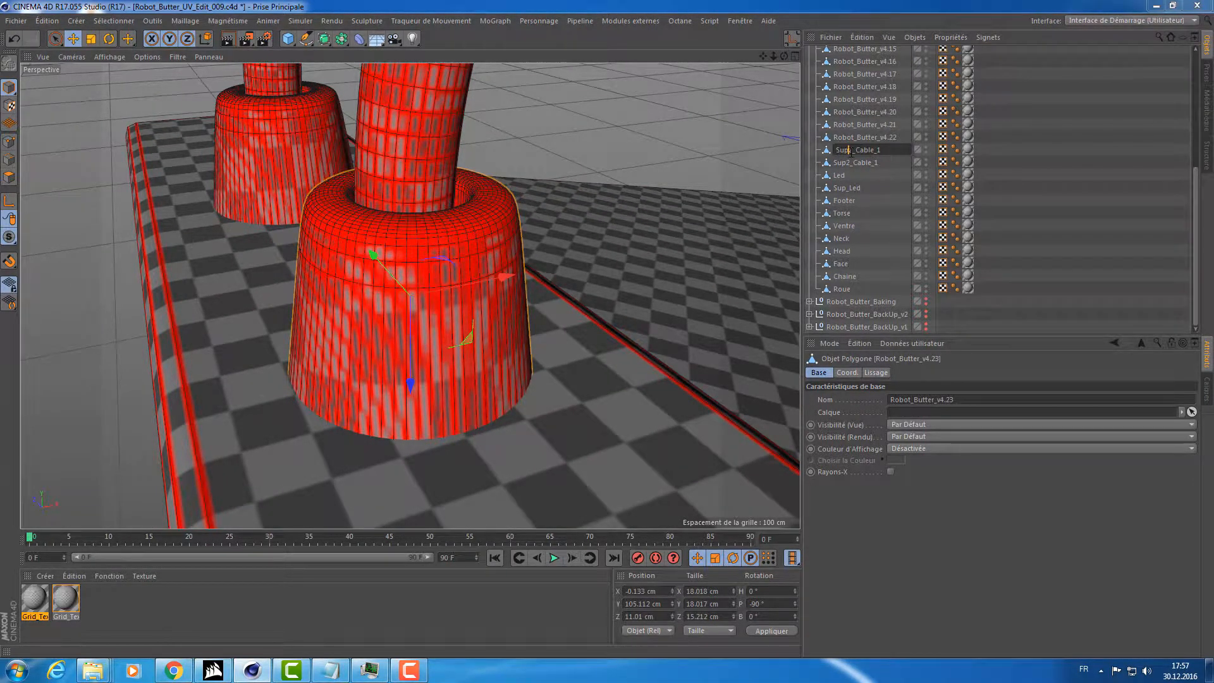
text(1)
key(Return)
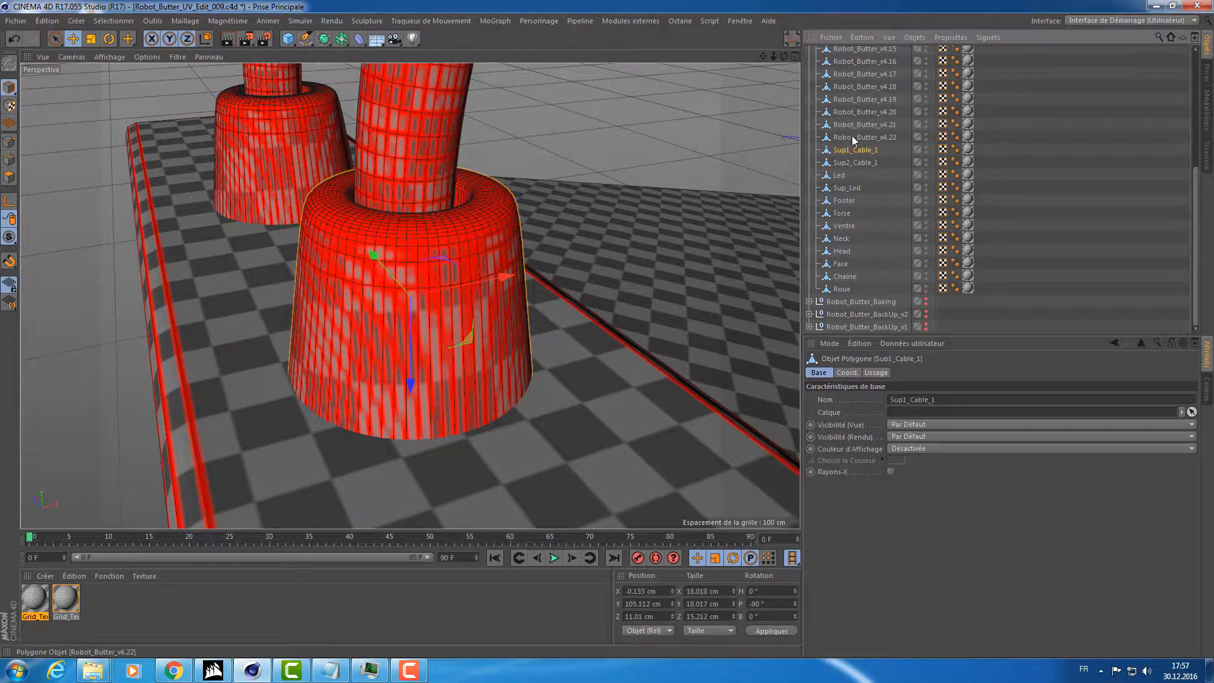
Rename the first cable tube, Robot_Butter_v4.22, as Cablw_1.
click(852, 137)
key(s)
alt+drag(612, 151, 857, 149)
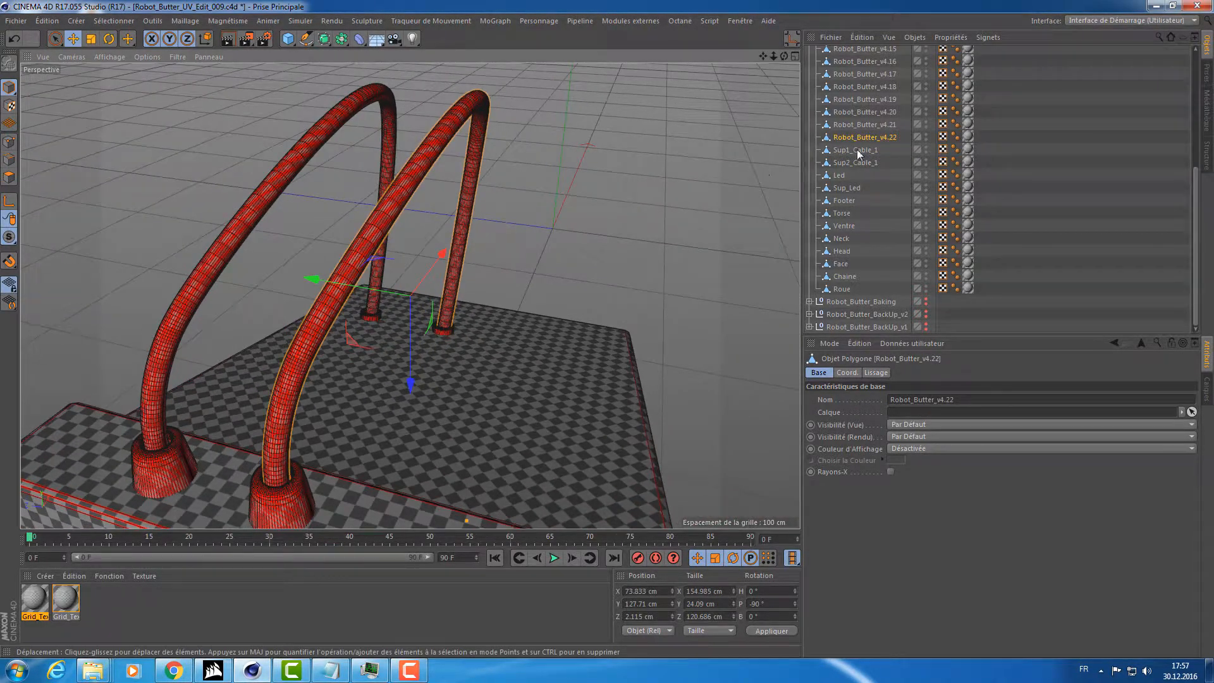
double_click(852, 137)
text(Ca)
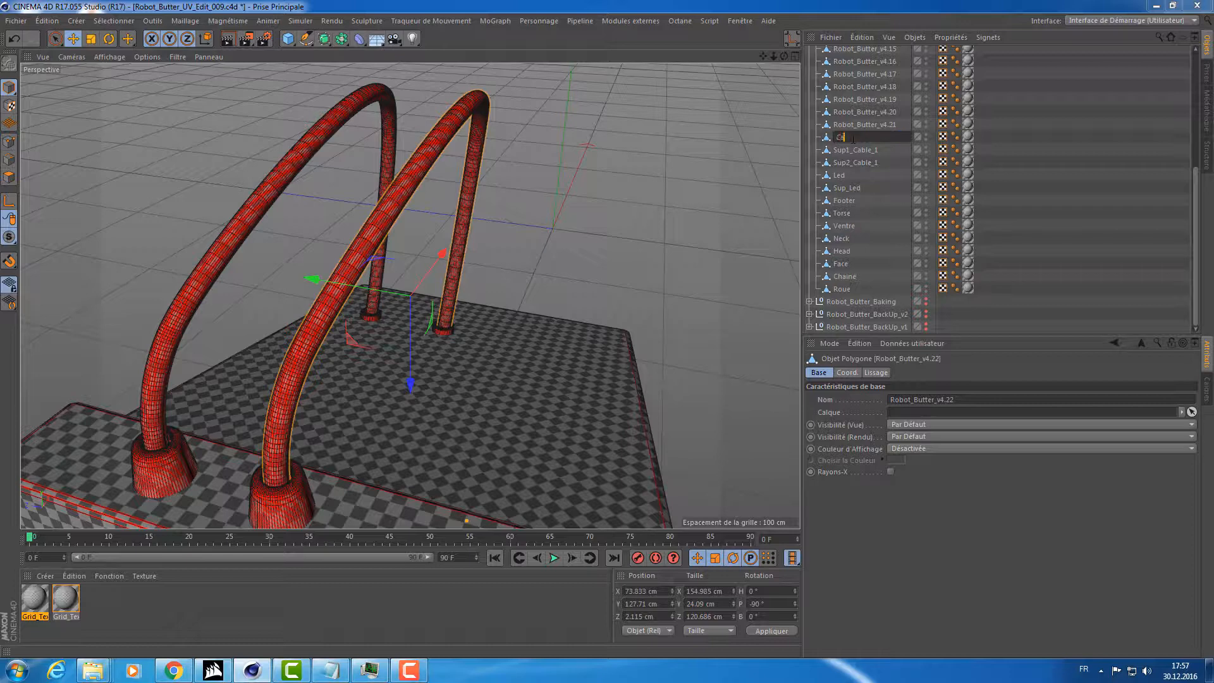
text(ble_1)
key(Return)
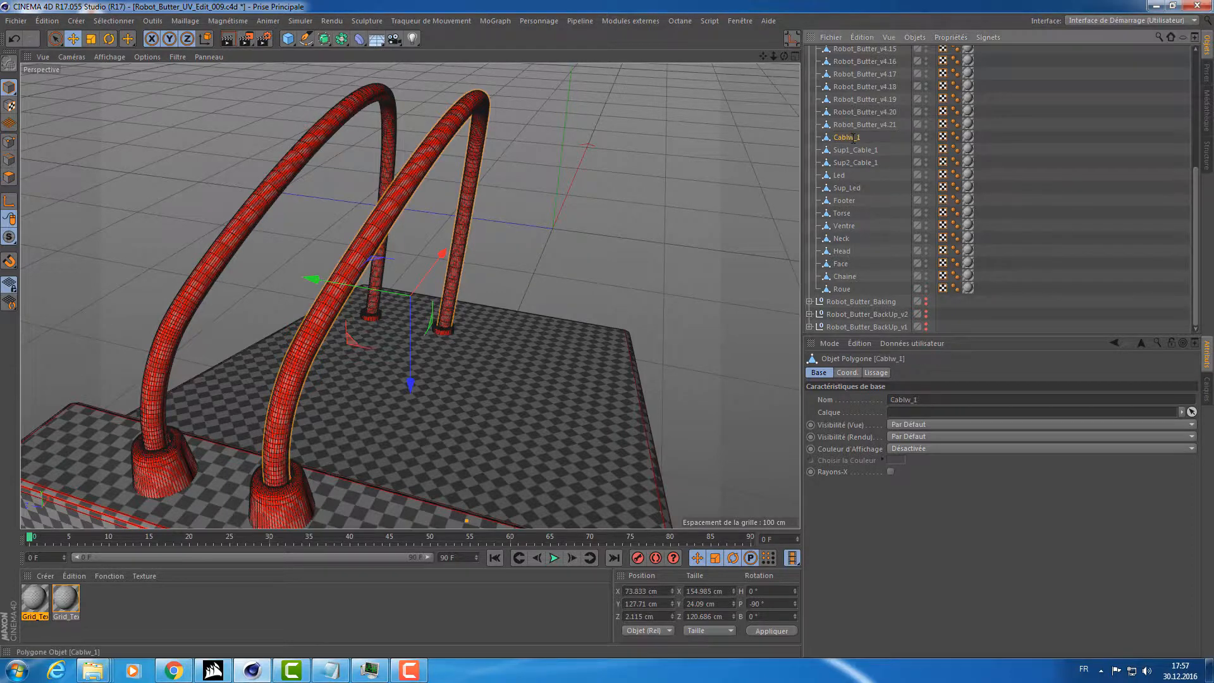
Rename the thin ring at the rear base of the second cable, Robot_Butter_v4.21, as Sup2_Cable_2, reusing the copied name.
click(859, 125)
key(o)
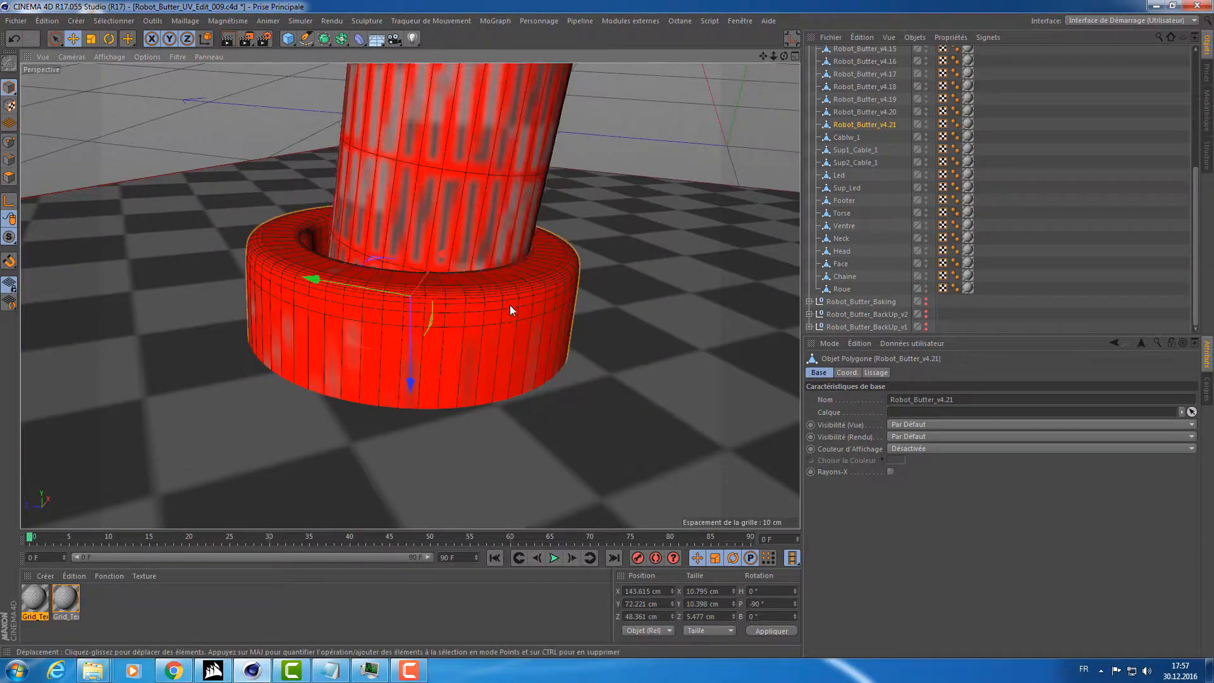
scroll(314, 324, down, 4)
alt+drag(314, 324, 319, 269)
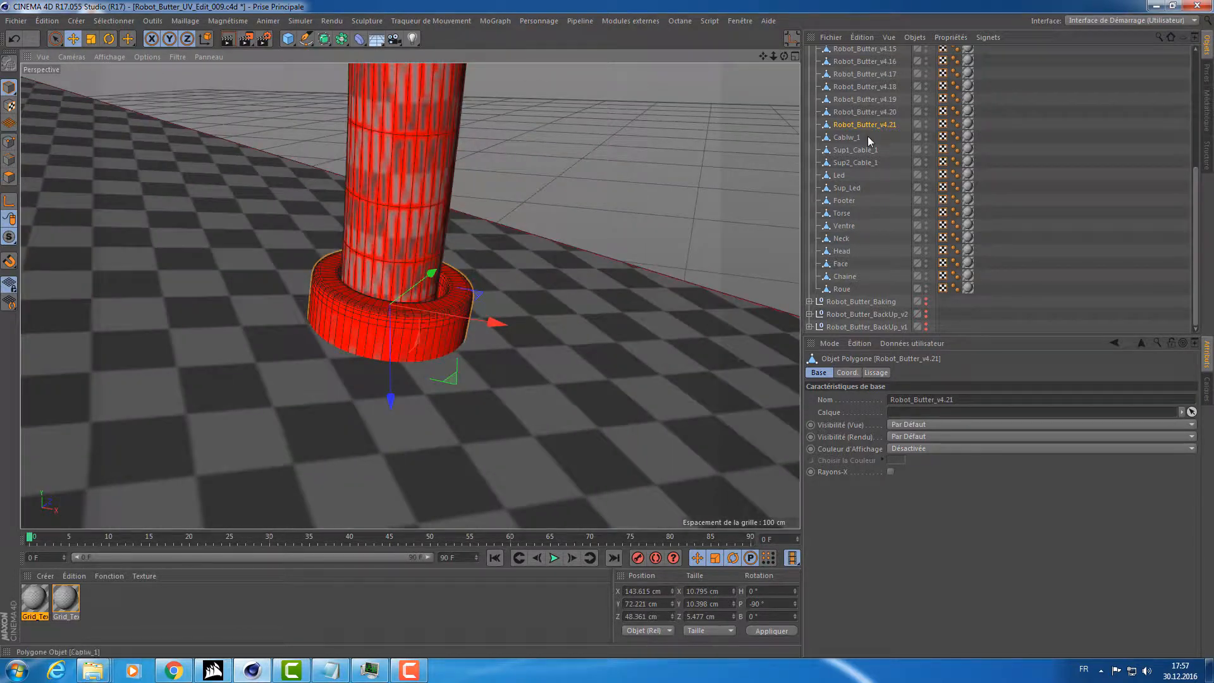
click(864, 124)
double_click(865, 124)
key(ctrl+v)
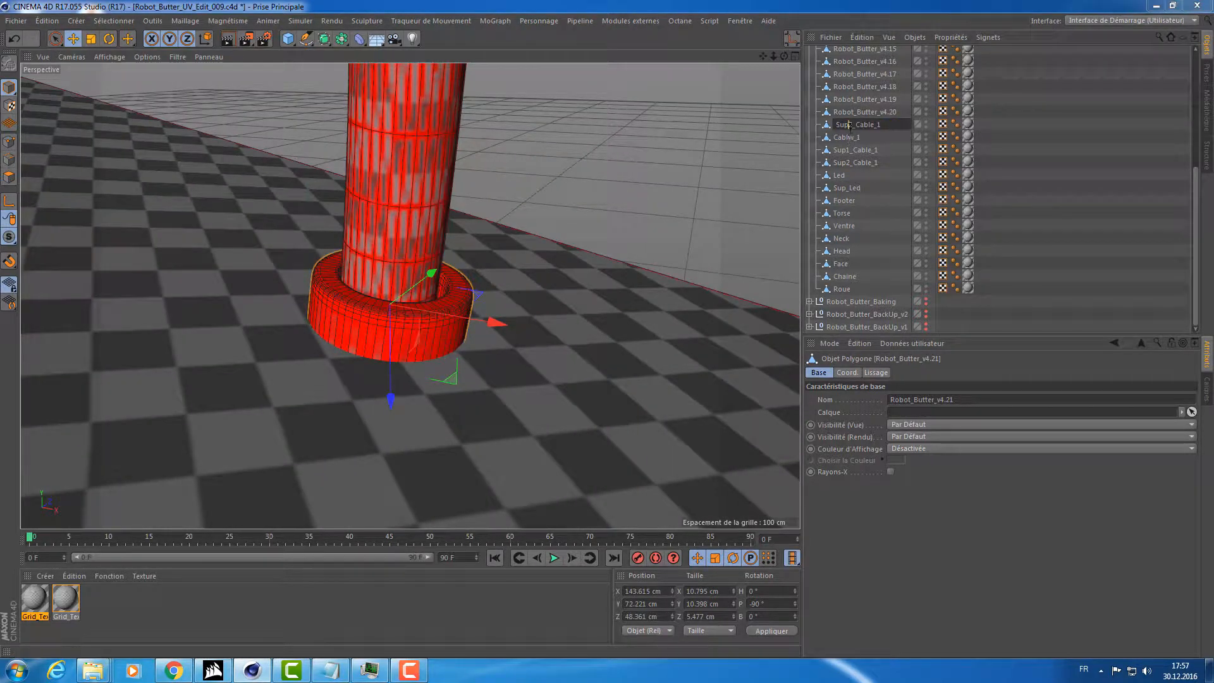
click(850, 127)
click(878, 125)
text(2)
key(Return)
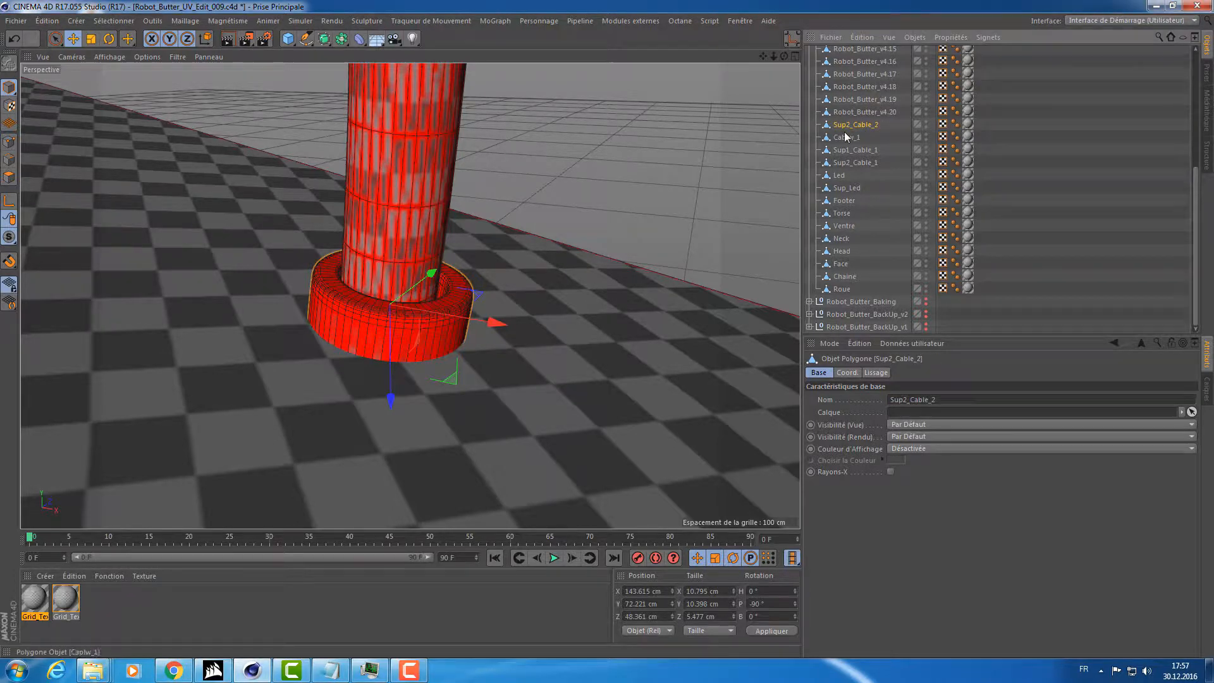
Rename the conical front support of the second cable, Robot_Butter_v4.20, as Sup1_Cable_2, reusing the copied name.
click(856, 108)
key(s)
alt+drag(378, 182, 607, 190)
double_click(855, 109)
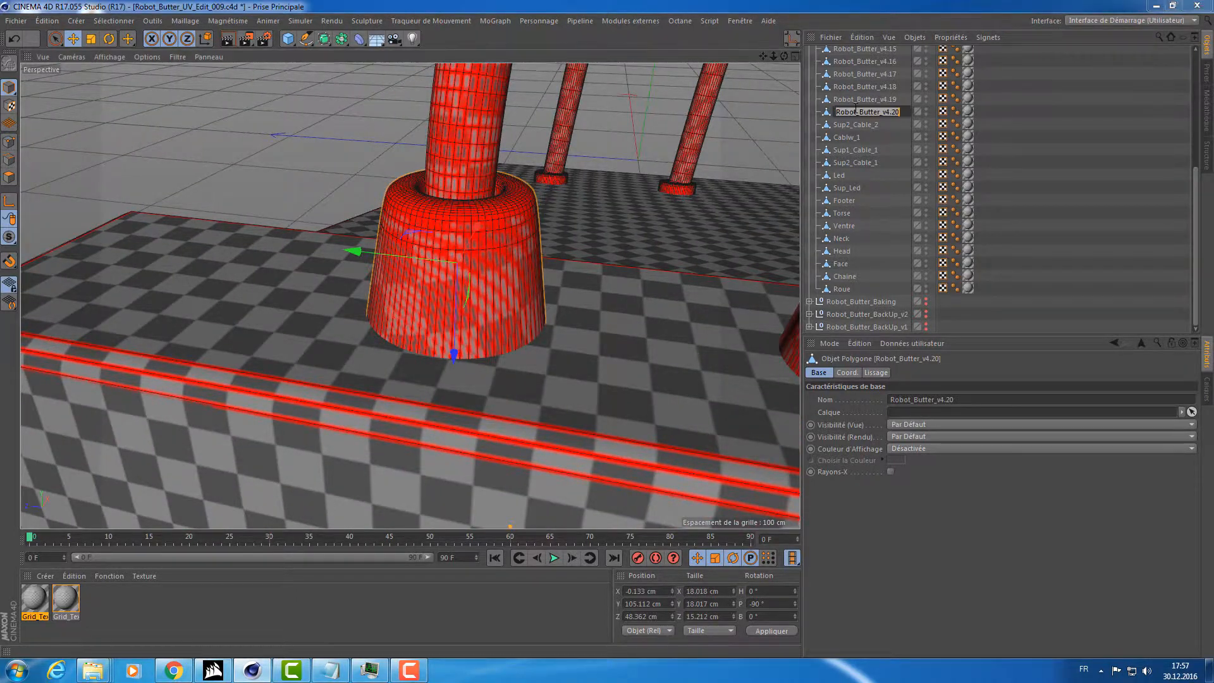
key(ctrl+v)
drag(849, 110, 855, 109)
text(1)
text(2)
key(Return)
Enter Cable as the start of the new name for the second cable tube, Robot_Butter_v4.19.
key(s)
alt+drag(685, 143, 776, 143)
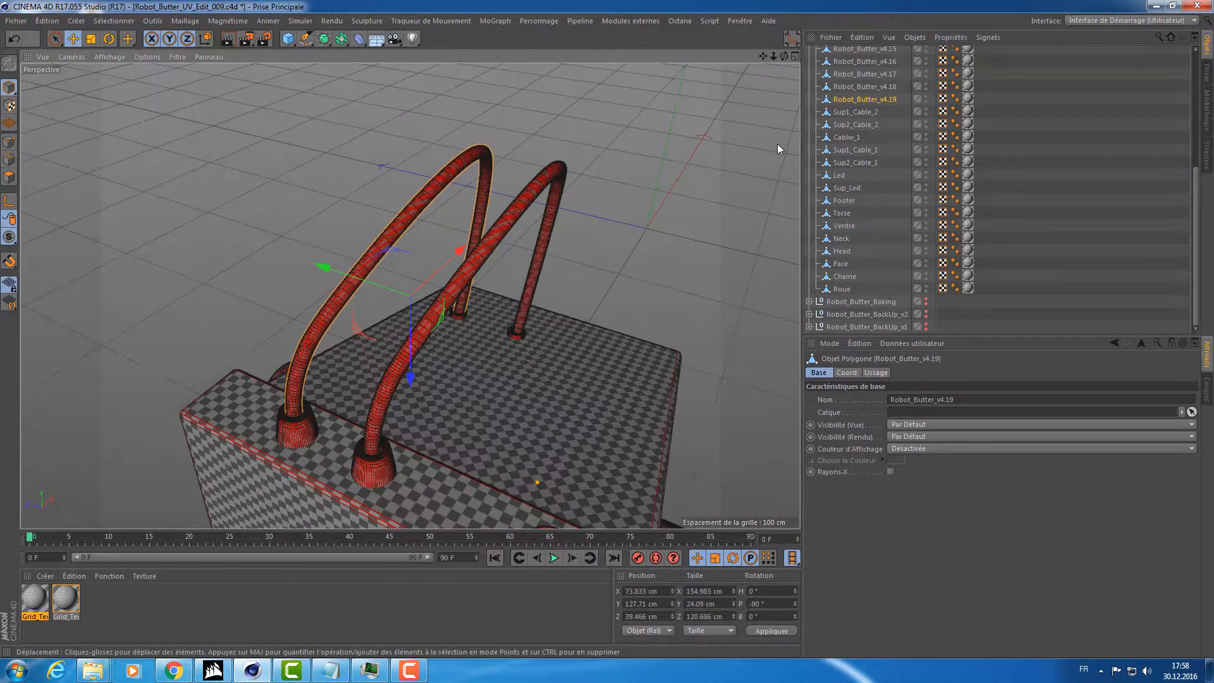
double_click(853, 100)
text(Cable)
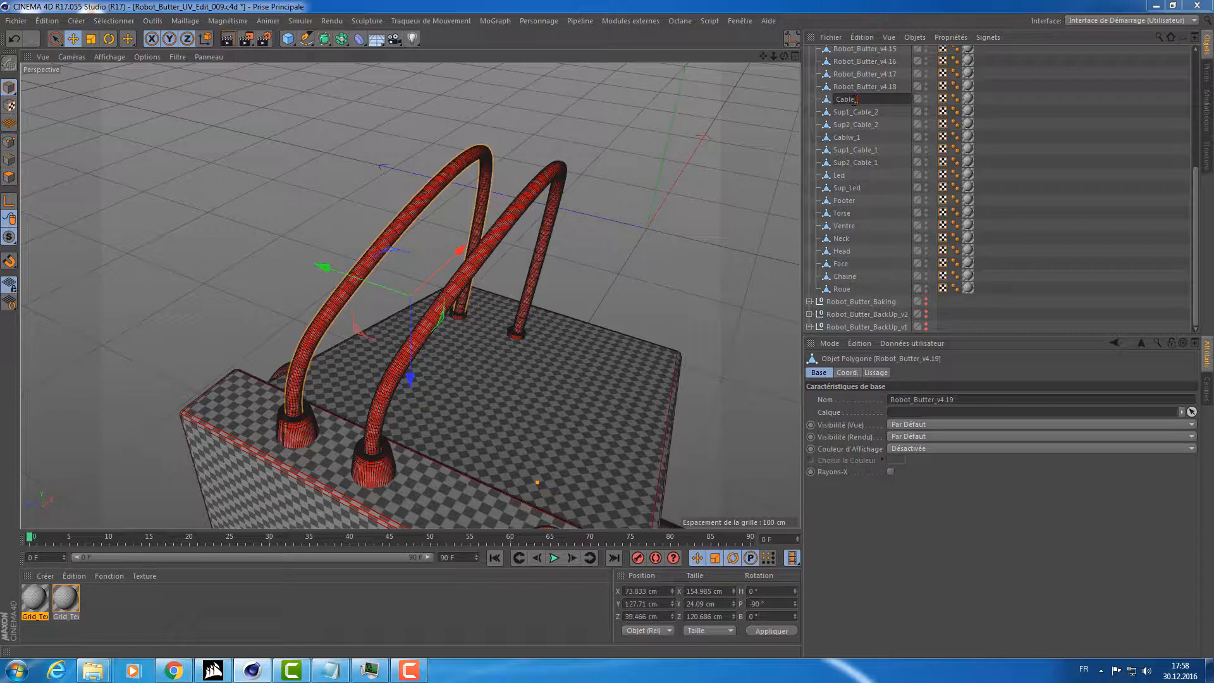
Complete the new name of the selected cable object as Cable_2.
text(_2)
key(Return)
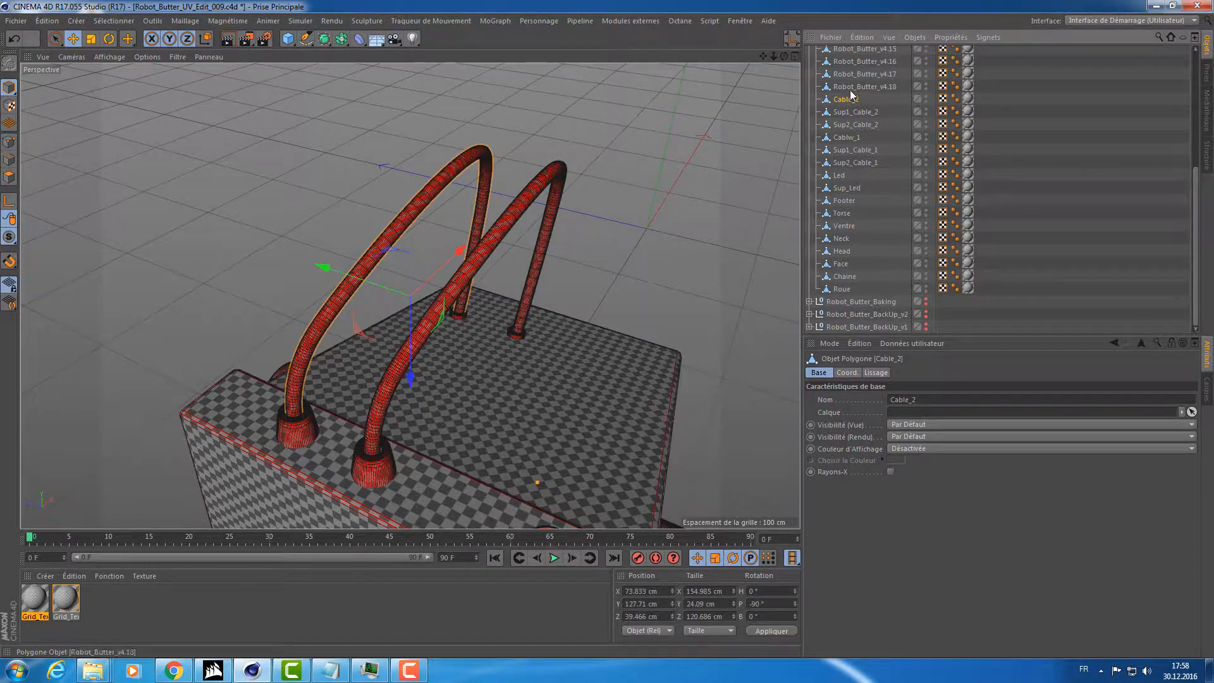
Rename the cylindrical lens housing object Robot_Butter_v4.18 to Optique_Ex, with a capital E in the suffix.
click(861, 86)
key(s)
alt+drag(626, 255, 457, 291)
key(ctrl+z)
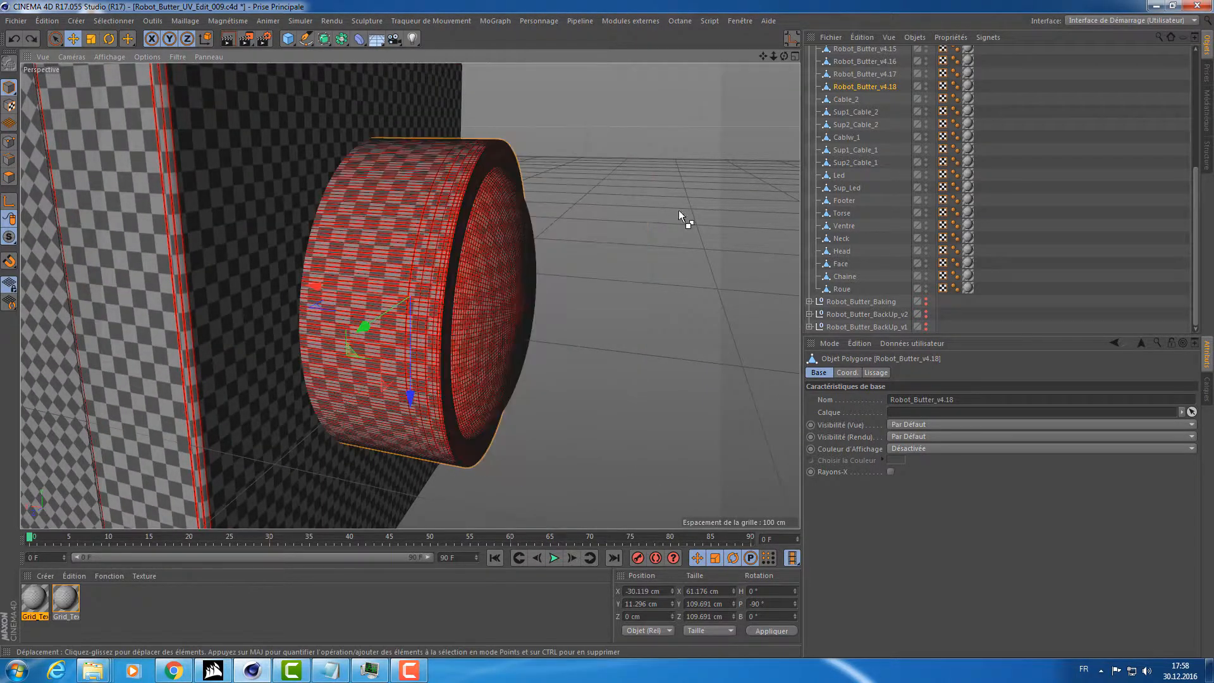
double_click(852, 82)
text(c)
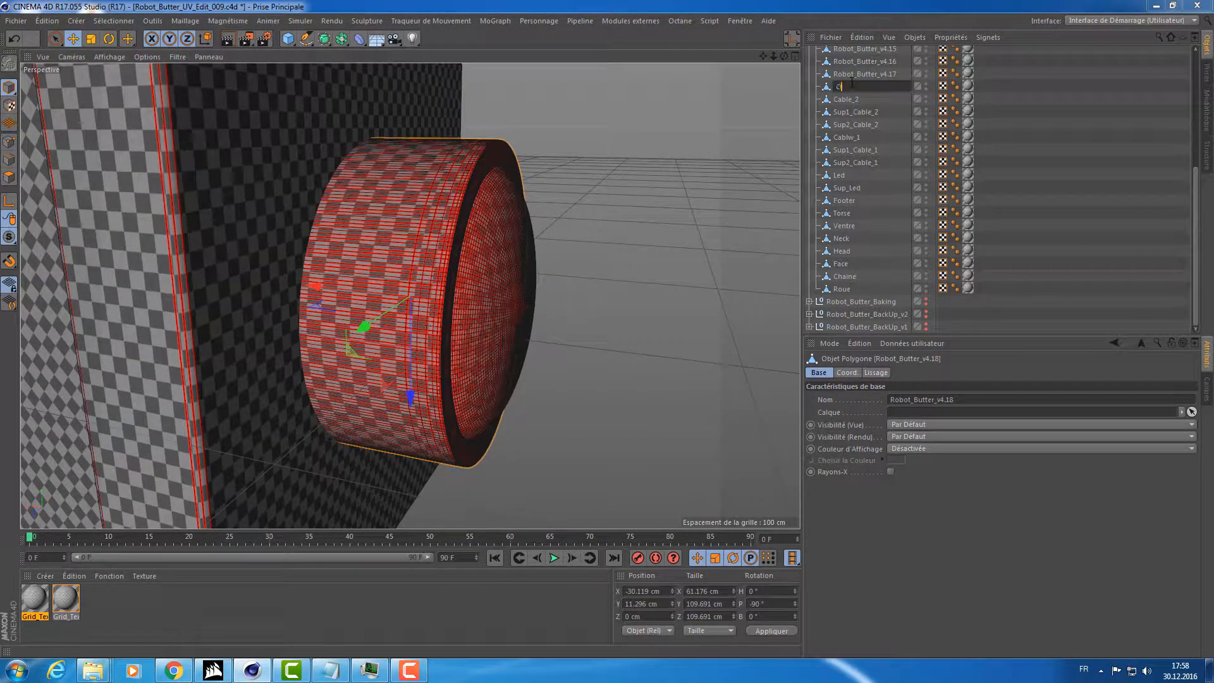
text(ptique_ex)
key(Return)
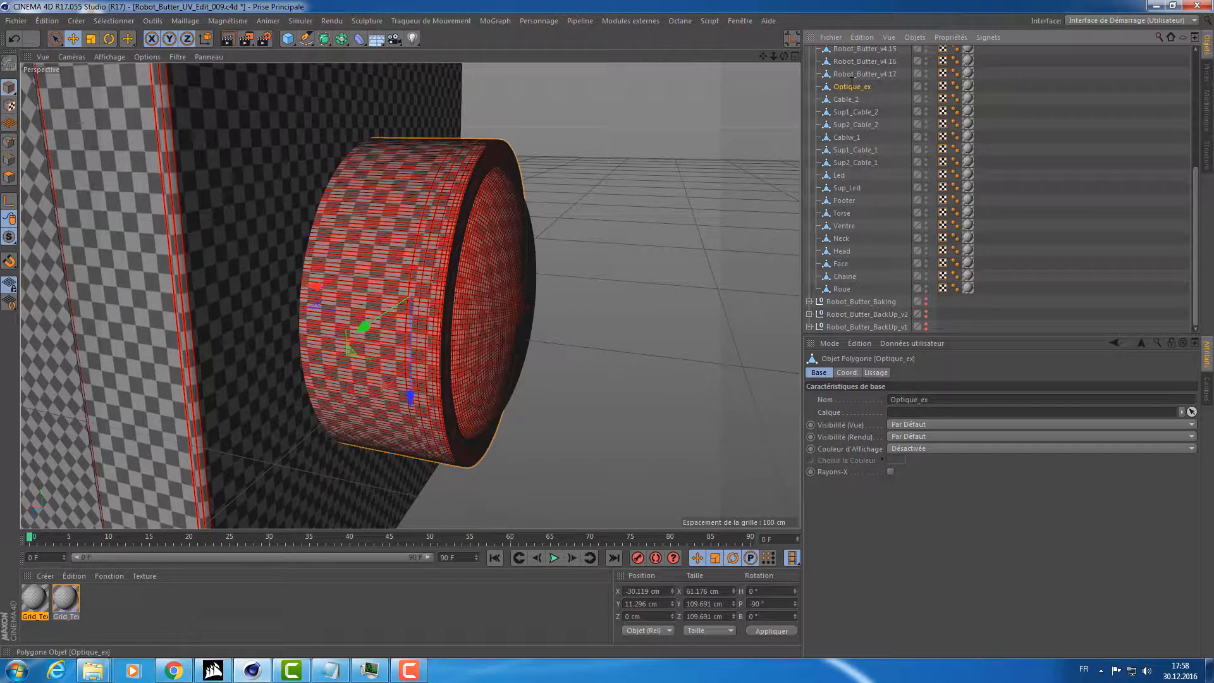
double_click(853, 86)
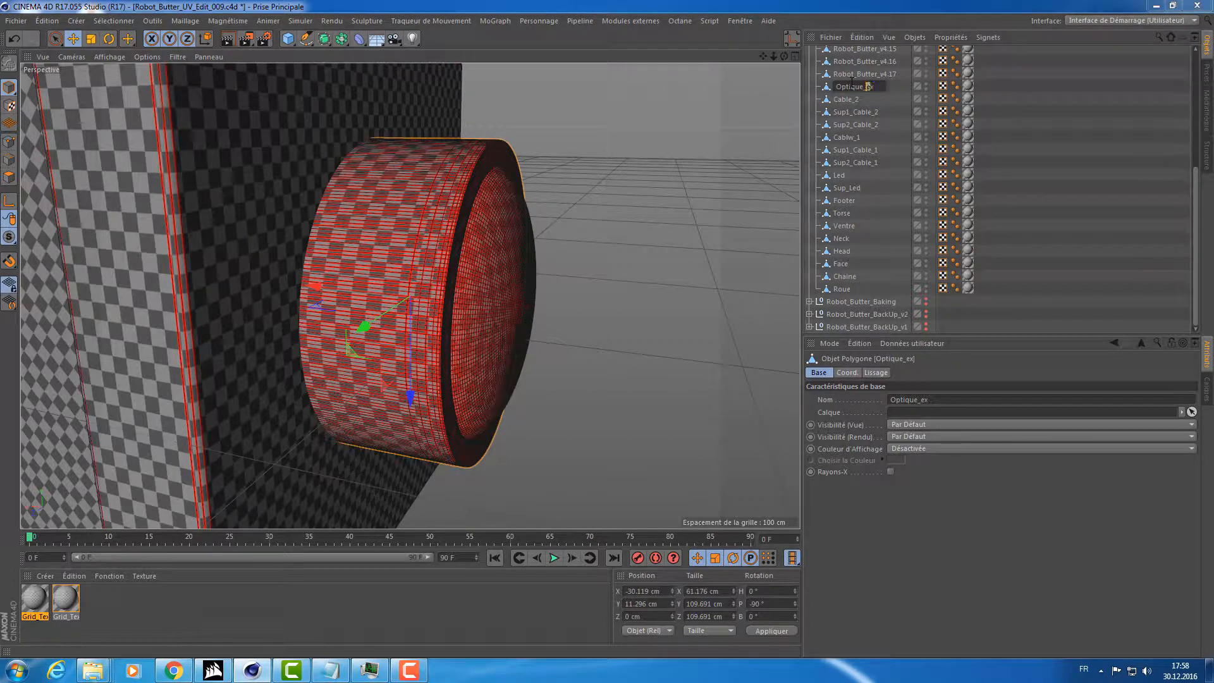
Rename the round lens object Robot_Butter_v4.17, directly above Optique_Ex in the hierarchy, to Optique.
key(Up)
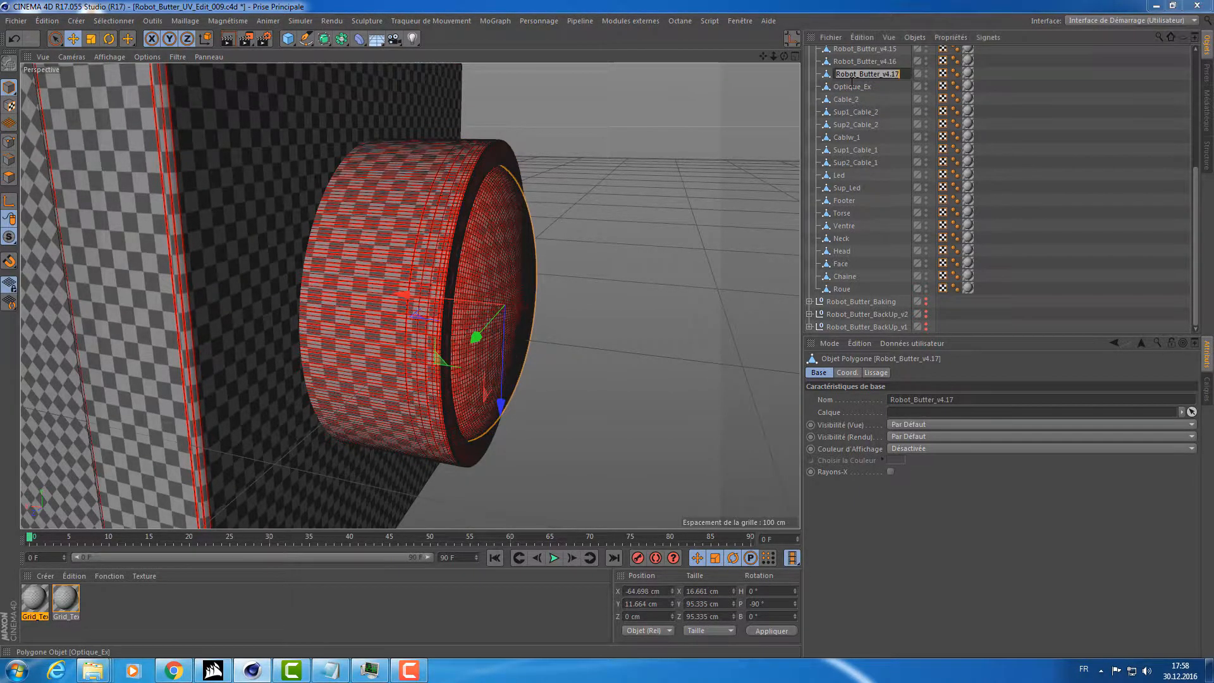
text(Optique)
key(Return)
Frame the object Robot_Butter_v4.16 to identify it as the robot's hand and rename it Main_G.
click(852, 61)
key(o)
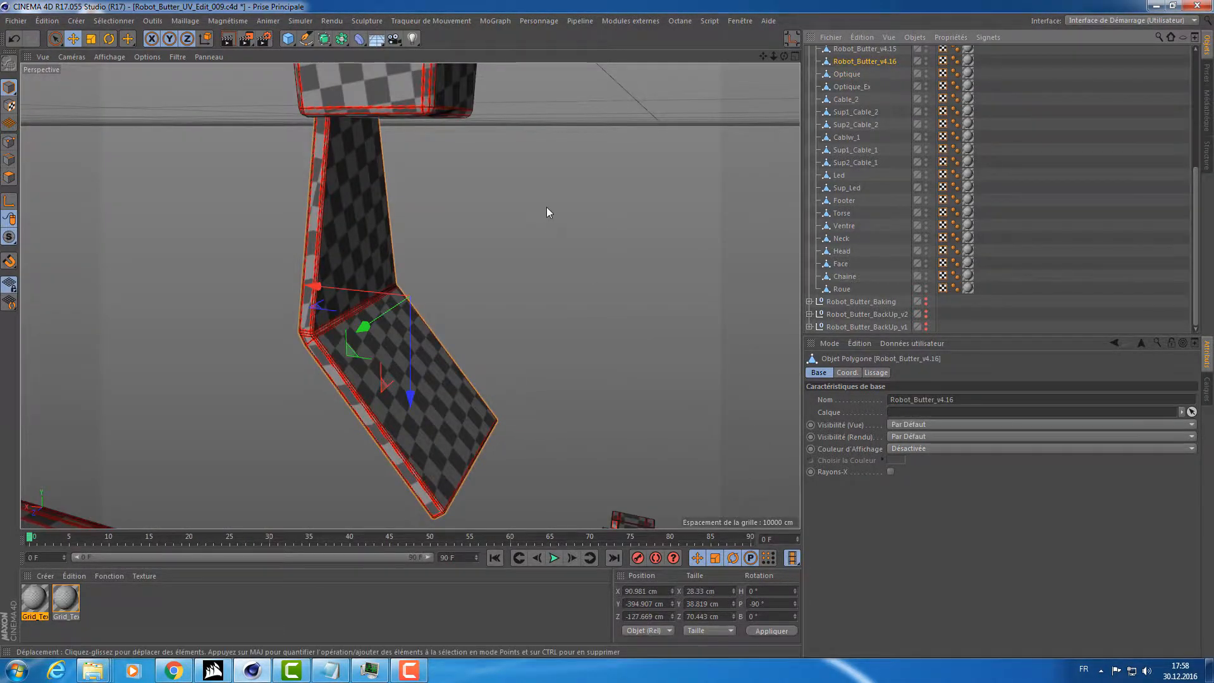
alt+drag(546, 207, 389, 226)
alt+right_drag(429, 223, 304, 189)
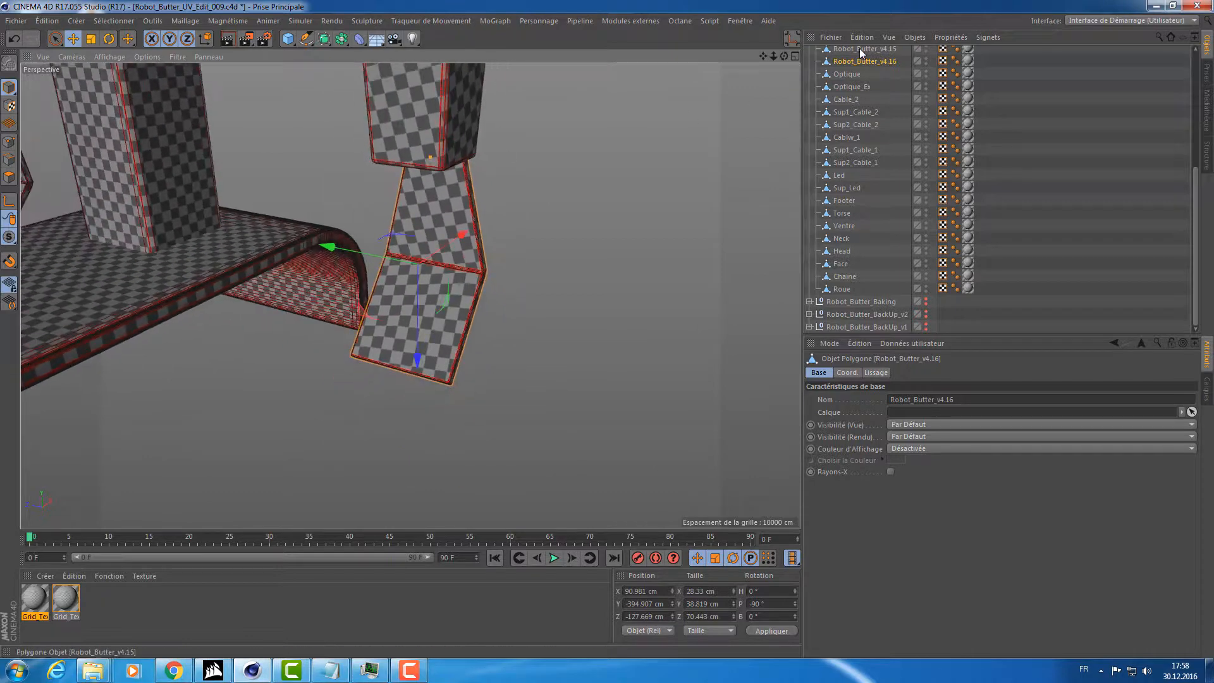
click(848, 63)
double_click(849, 63)
text(Main_)
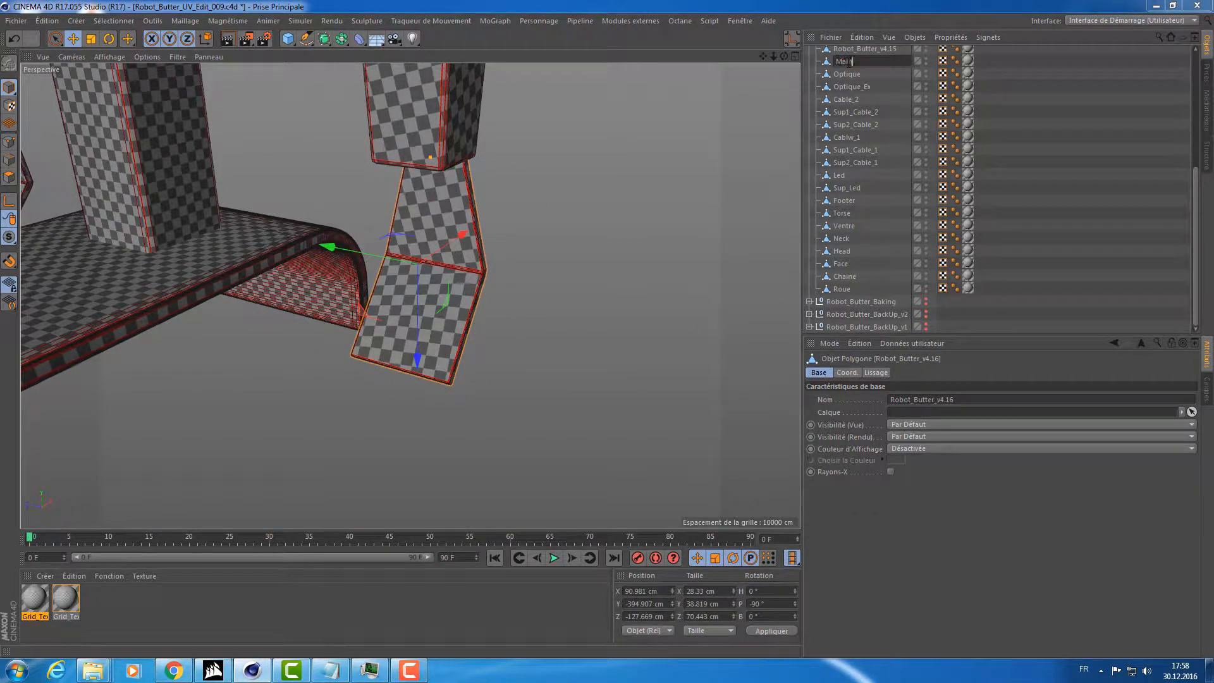
text(G)
key(Return)
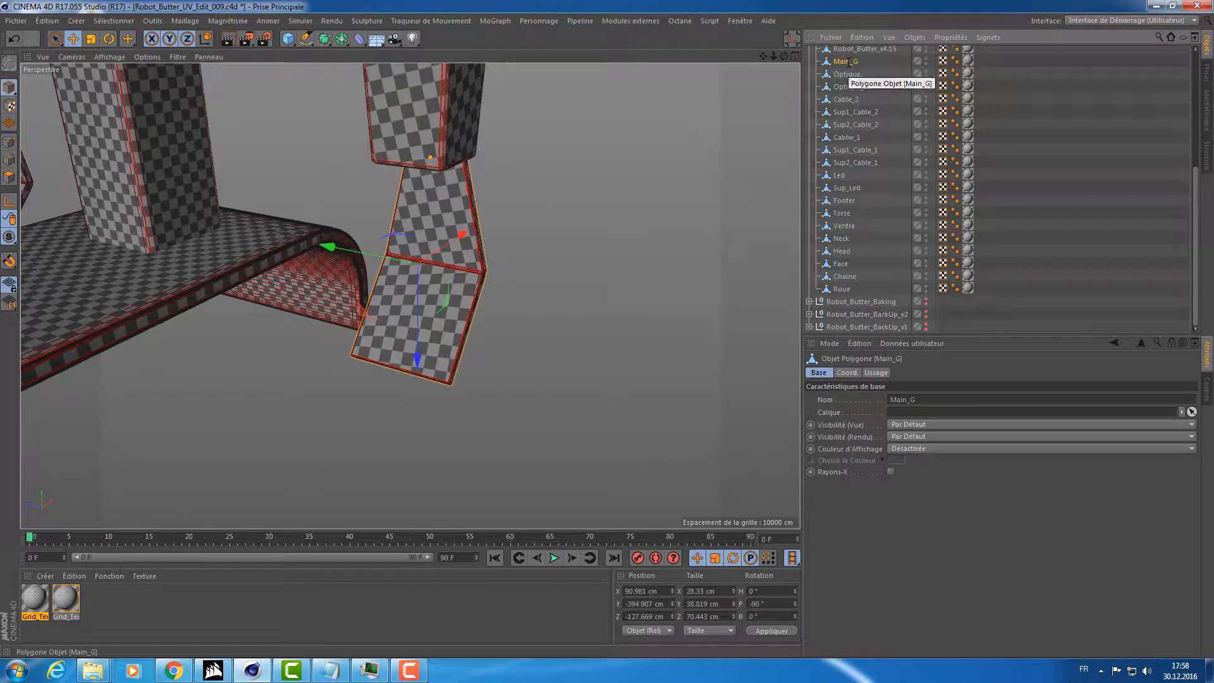
Frame the arm segment Robot_Butter_v4.15 and rename it Avant_Bras_G.
key(Up)
key(o)
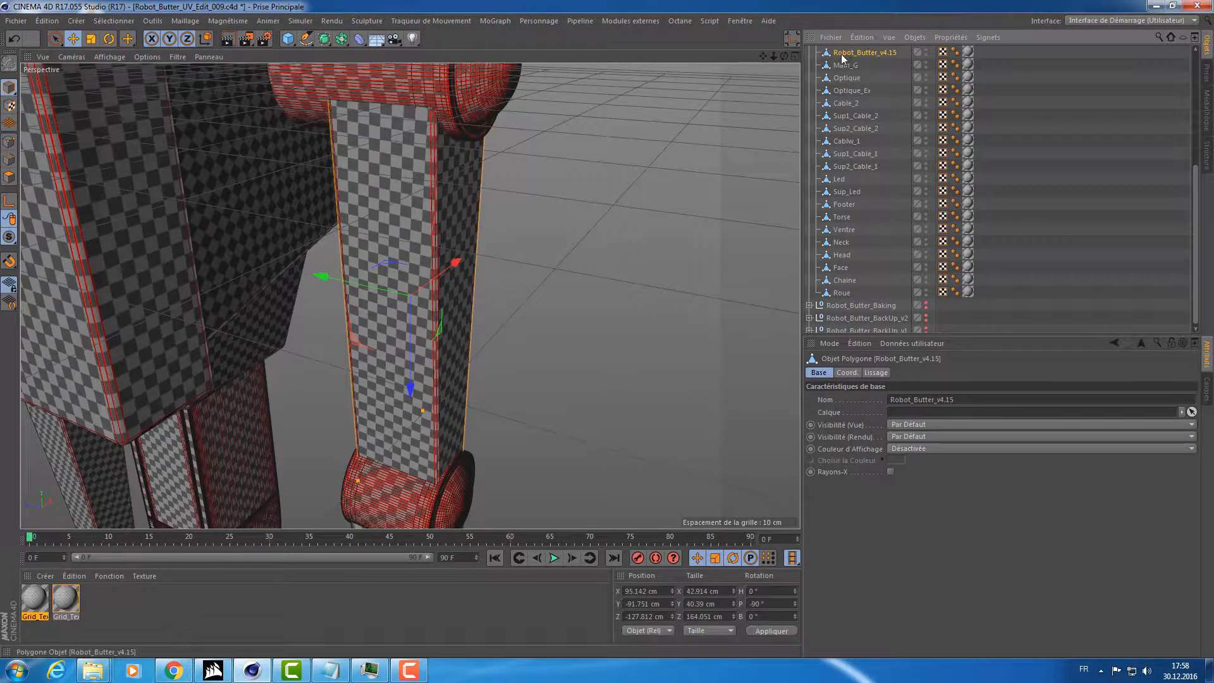
double_click(850, 51)
text(Avant)
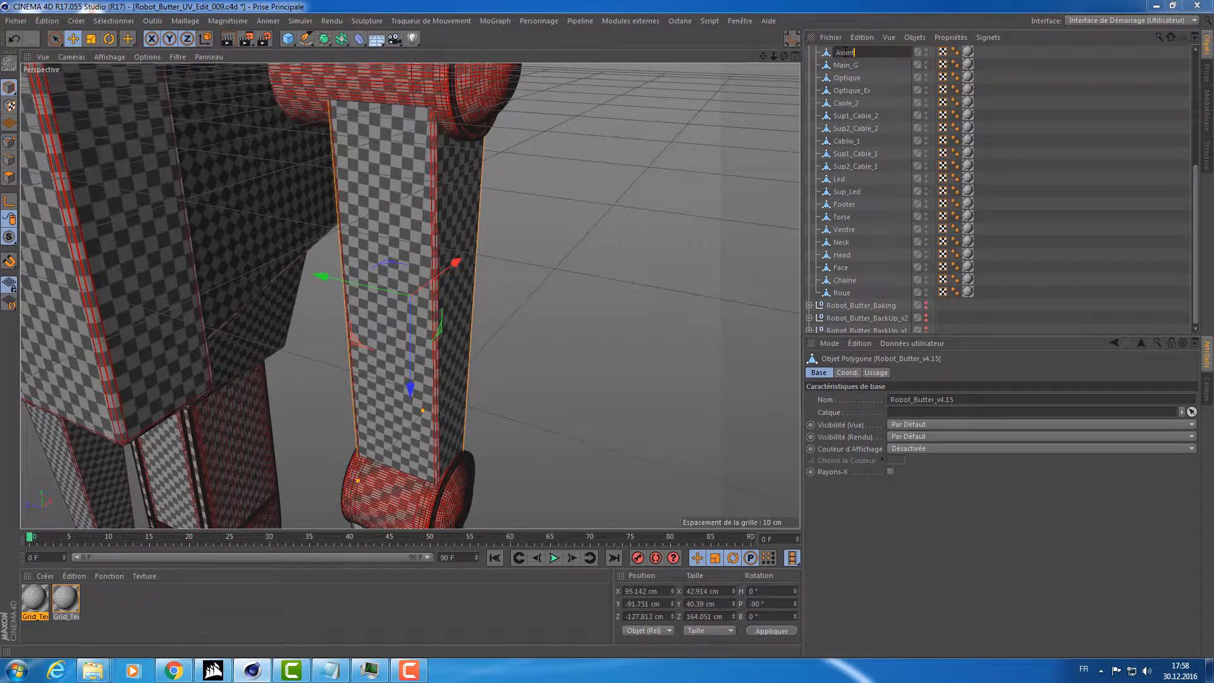
text(-Bras_G)
key(Return)
Inspect the lower arm segment Robot_Butter_v4.14 and give it the name Avant_Bras_G, copied from the upper arm segment.
scroll(850, 53, up, 1)
click(845, 54)
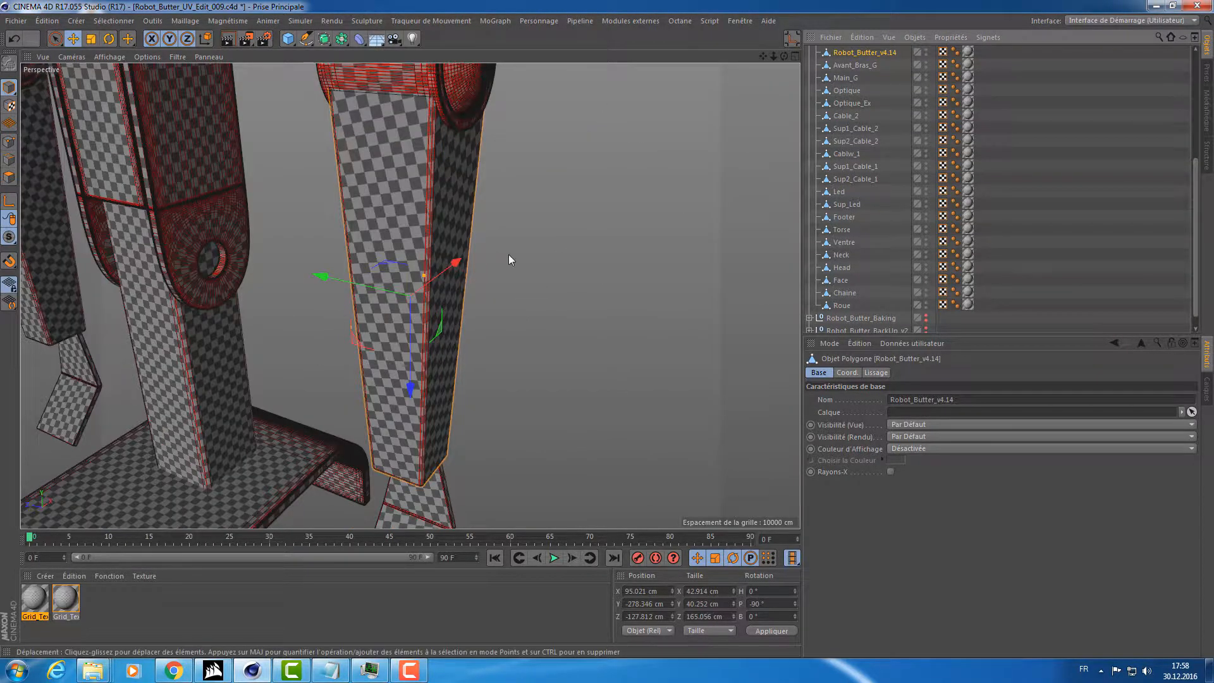
alt+drag(500, 232, 461, 239)
alt+right_drag(460, 239, 420, 244)
alt+middle_drag(477, 215, 498, 271)
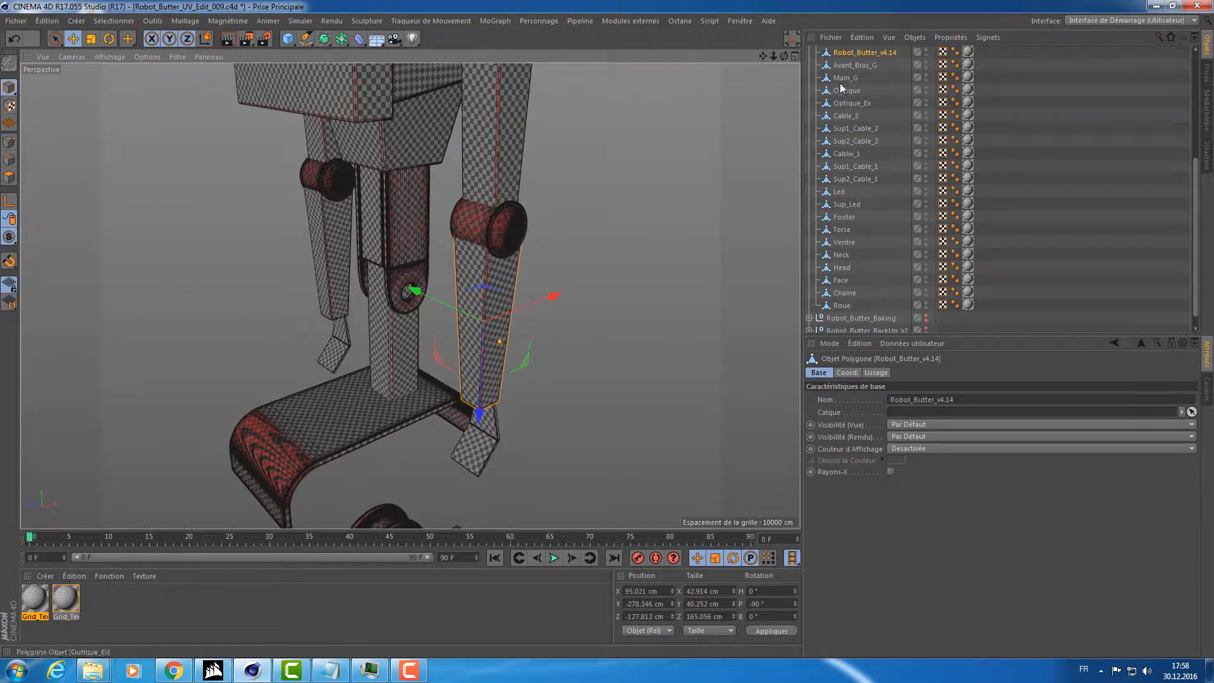
double_click(855, 65)
key(ctrl+c)
drag(854, 66, 836, 65)
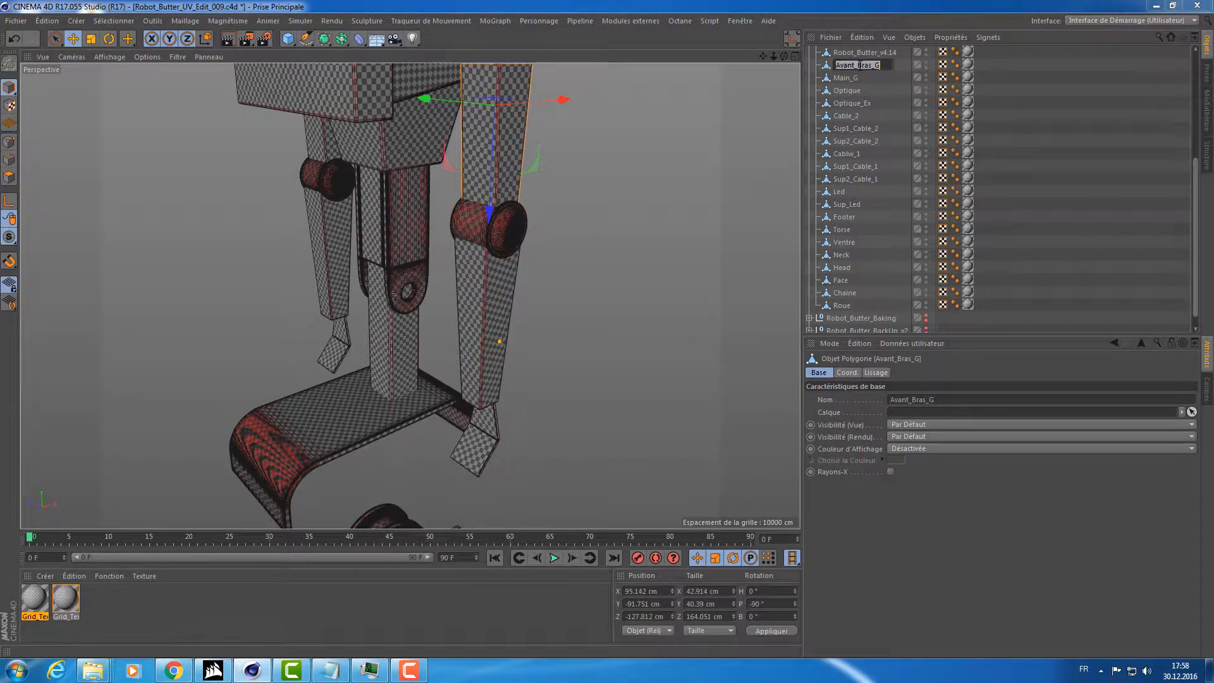
click(859, 53)
double_click(858, 53)
key(ctrl+v)
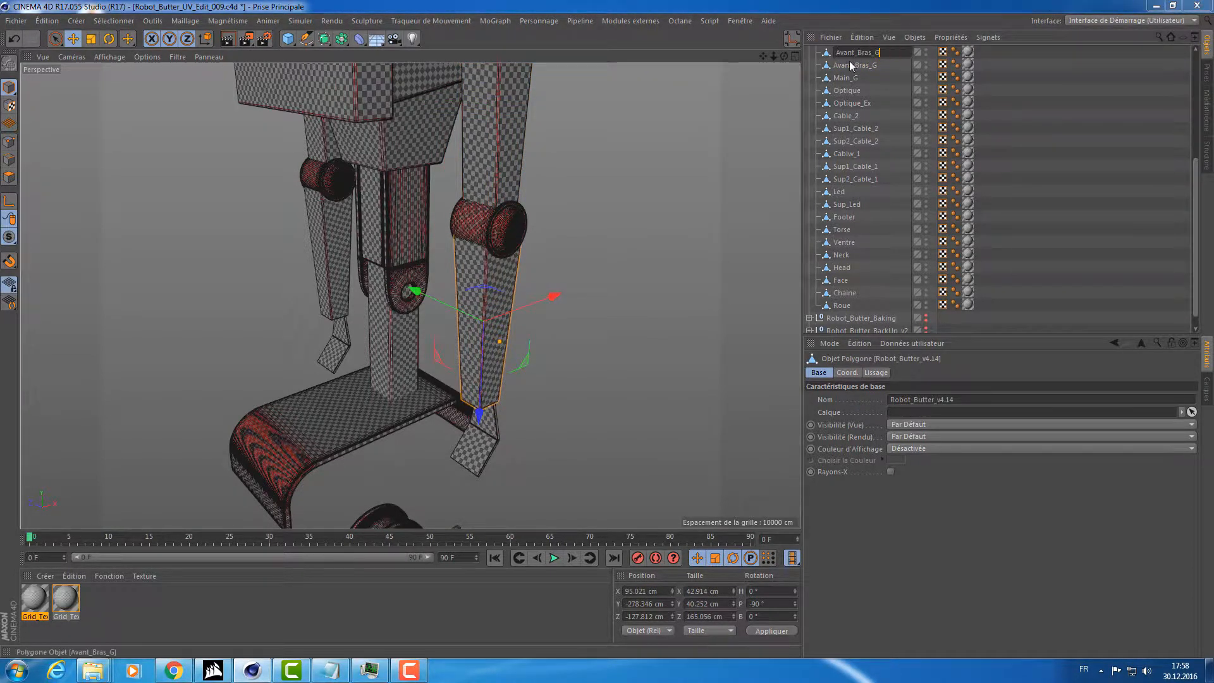
key(Return)
Shorten the upper arm segment's name to Bras_G by removing the Avant_ prefix.
double_click(858, 67)
click(858, 66)
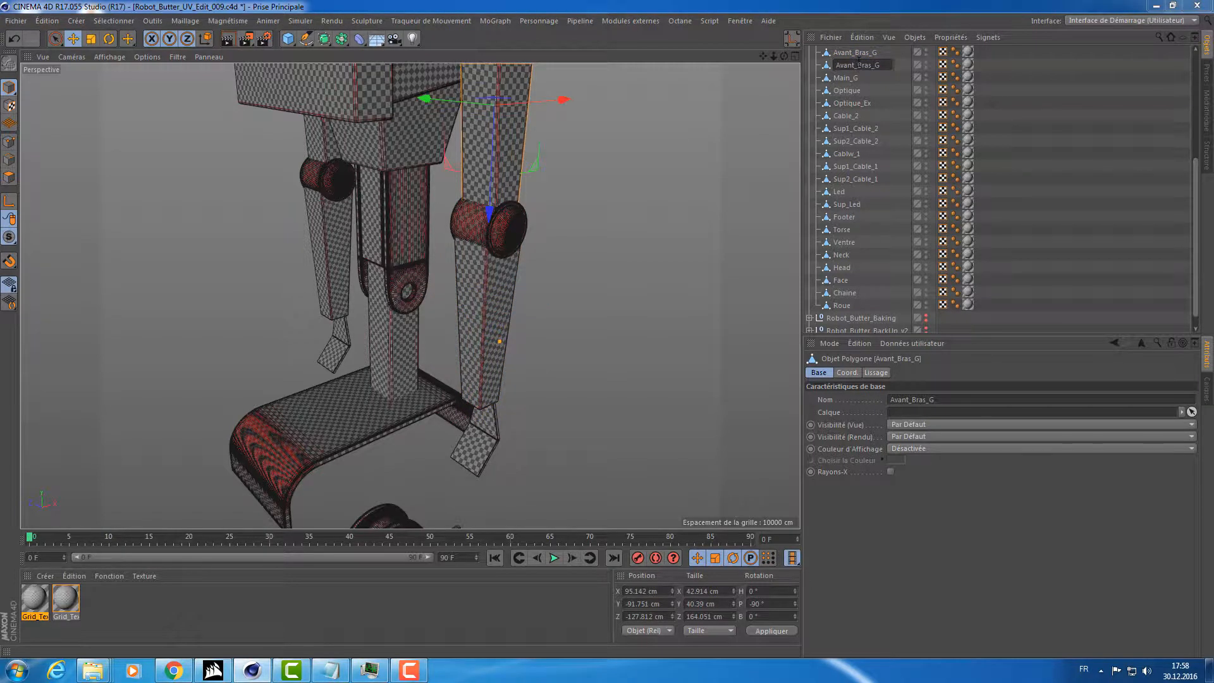
drag(859, 65, 819, 63)
key(BackSpace)
key(Return)
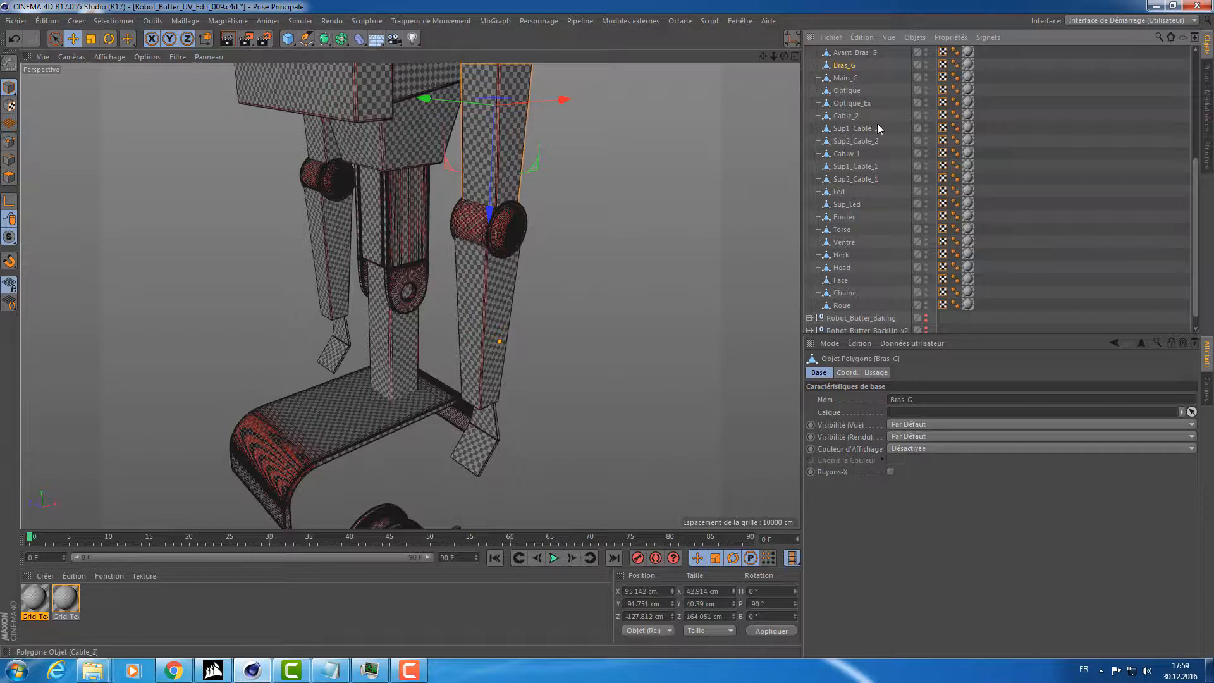
Identify the cylindrical shoulder object Robot_Butter_v4.13 in the viewport and rename it Epaule.
scroll(878, 124, up, 3)
click(863, 116)
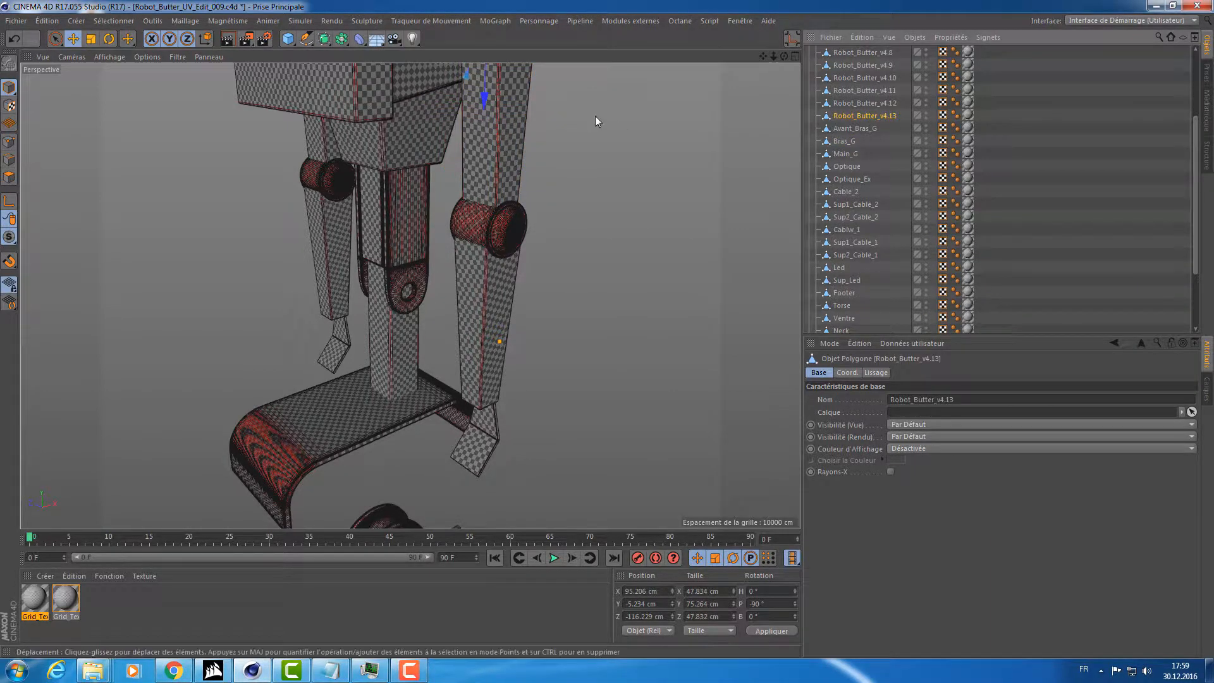
alt+drag(595, 115, 585, 316)
alt+right_drag(548, 206, 652, 204)
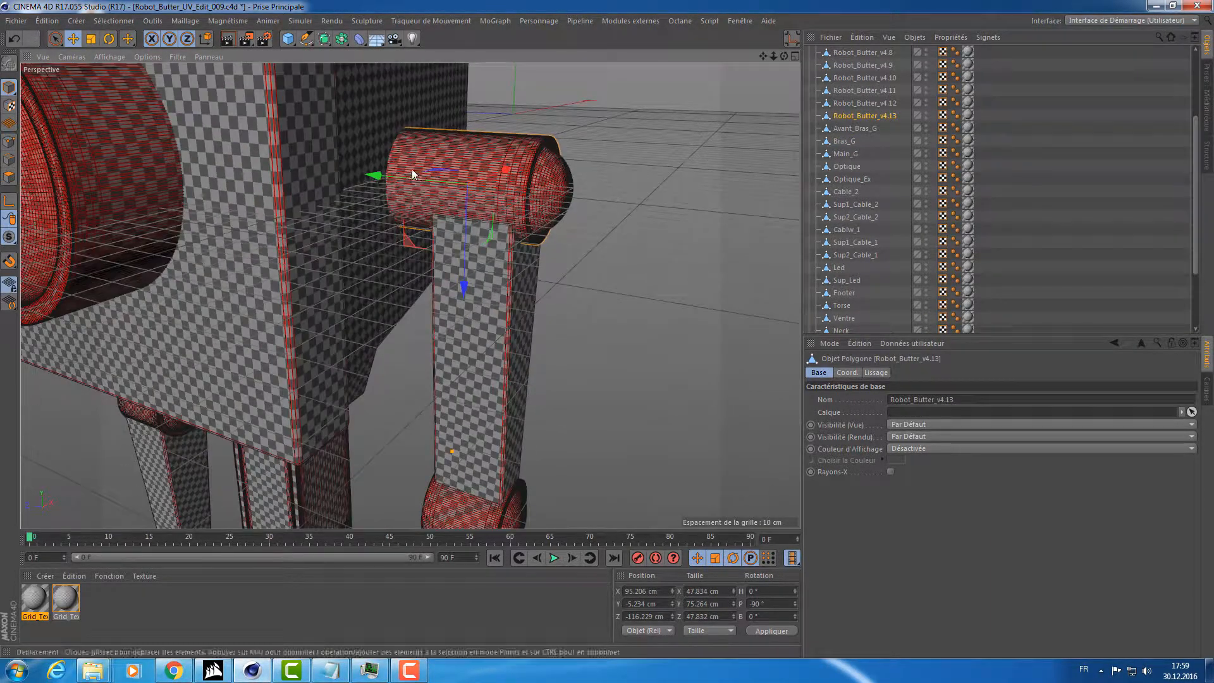
drag(412, 170, 511, 178)
key(ctrl+z)
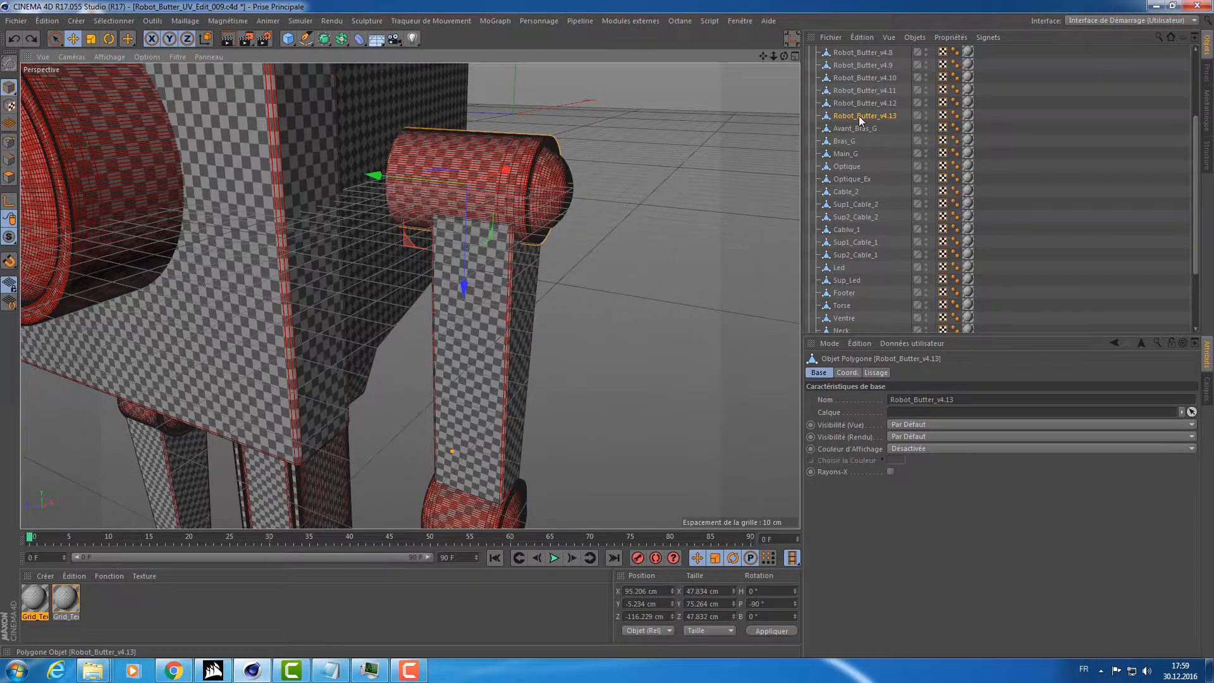
double_click(860, 116)
text(Epaule)
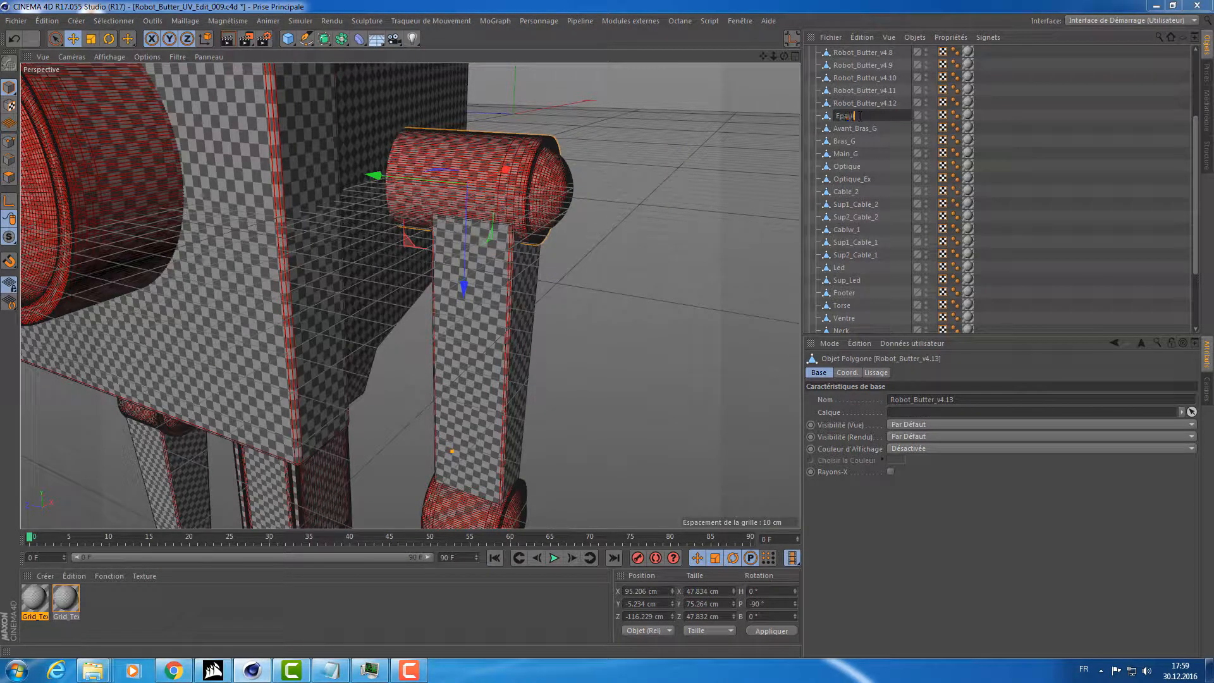
key(Return)
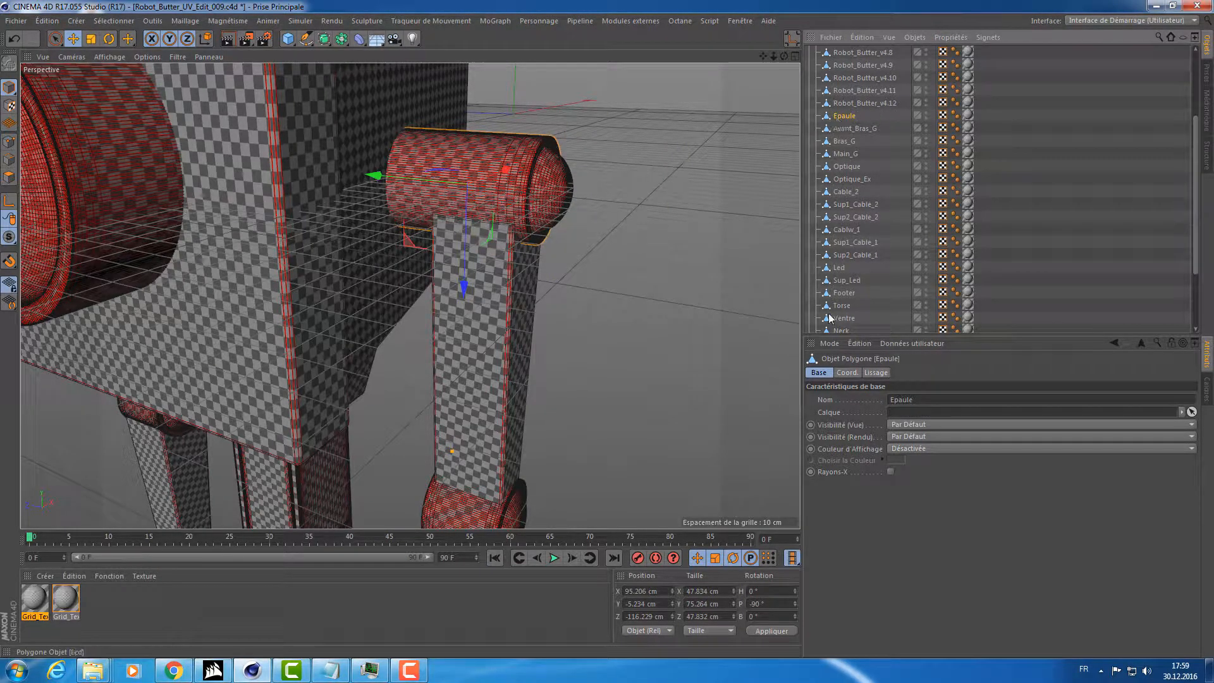
Inspect the domed cap on the shoulder, Robot_Butter_v4.12, and rename it Epaule_sphere.
click(851, 105)
key(o)
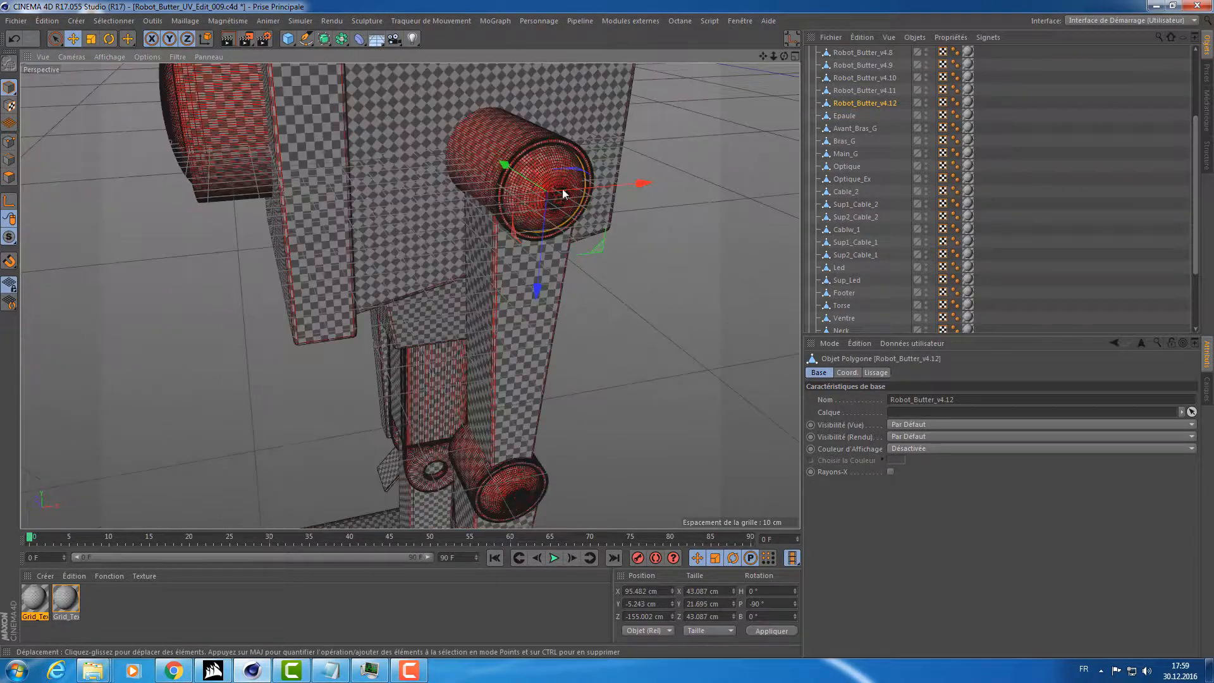
alt+drag(639, 158, 674, 151)
alt+middle_drag(674, 151, 617, 244)
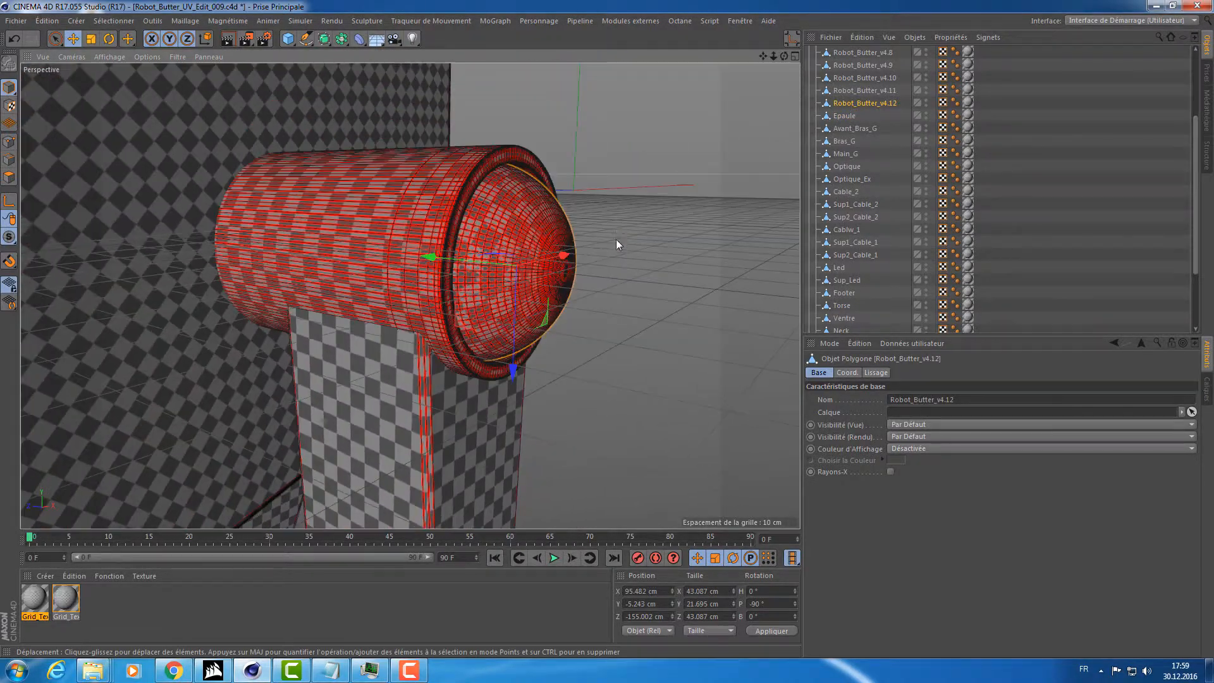
alt+drag(618, 244, 607, 220)
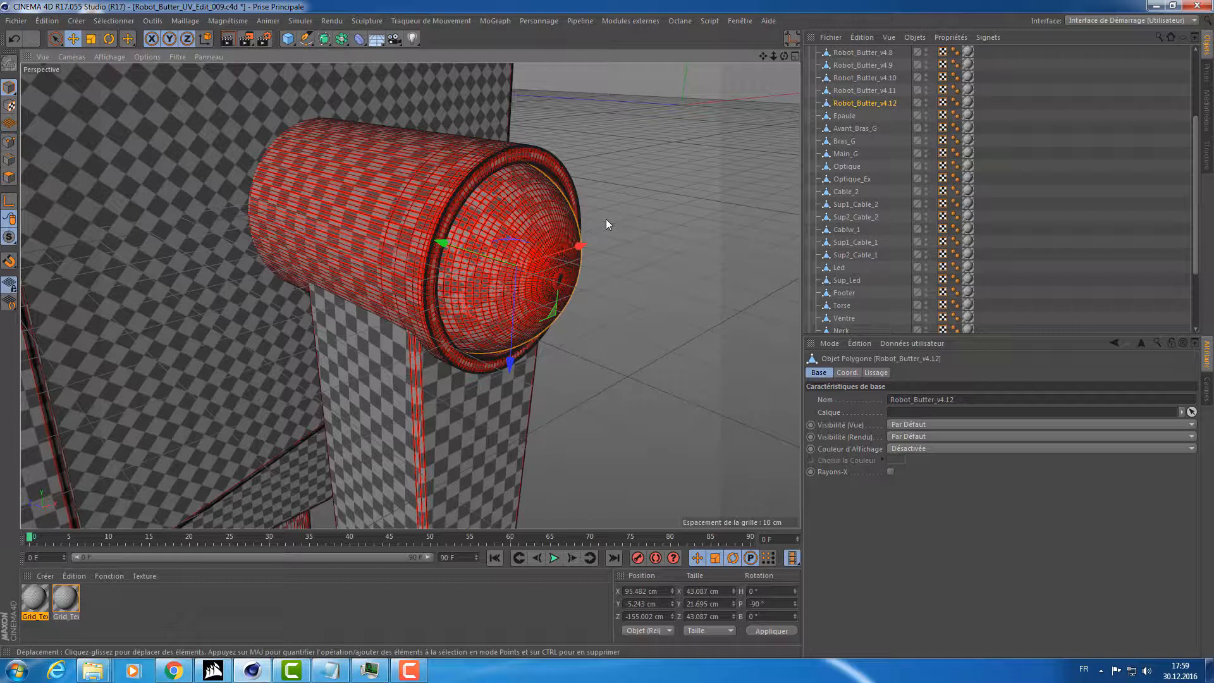
double_click(856, 104)
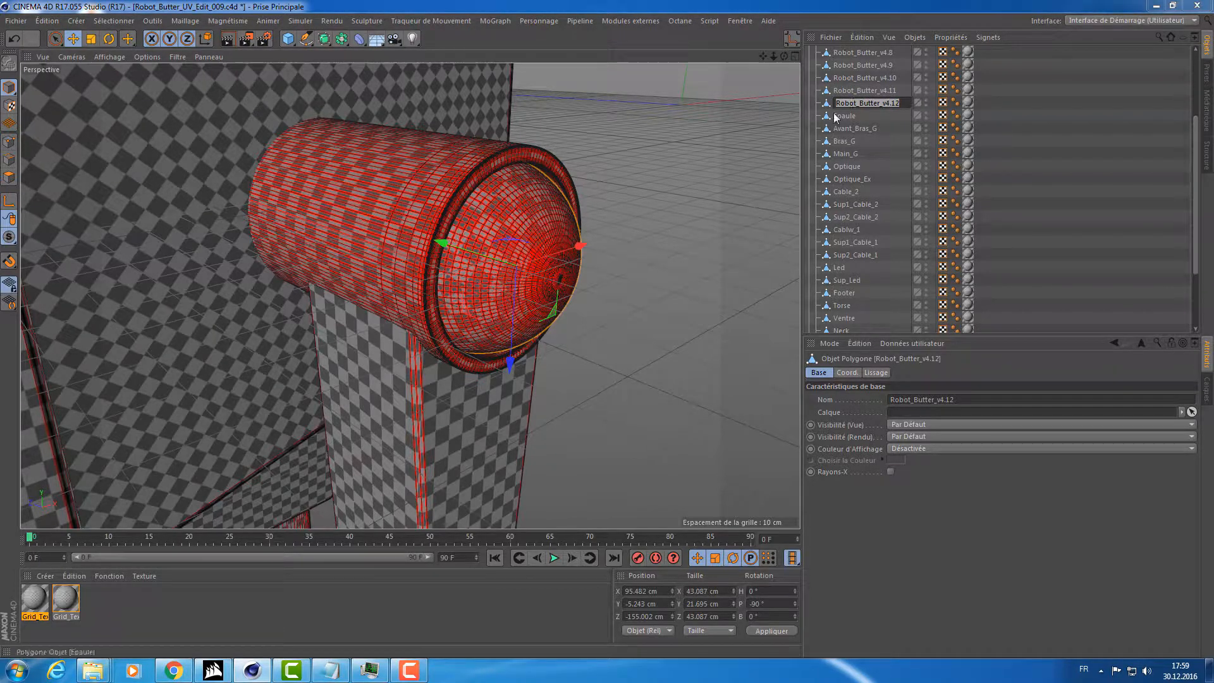
key(Return)
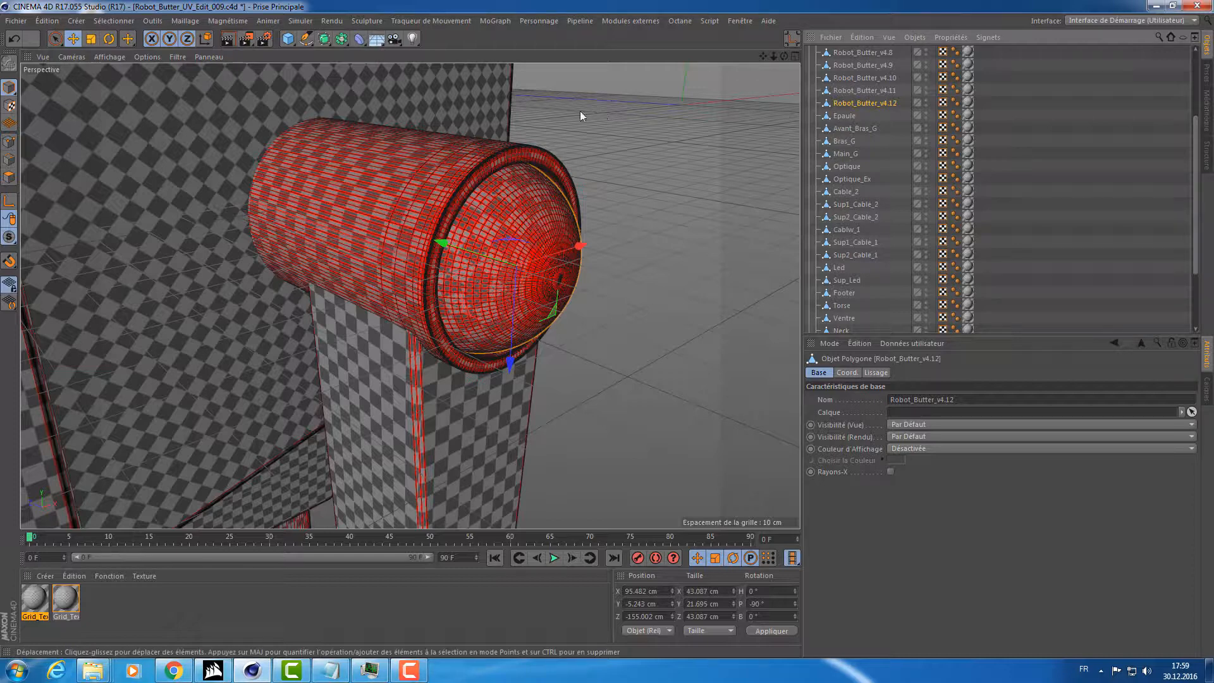
double_click(858, 101)
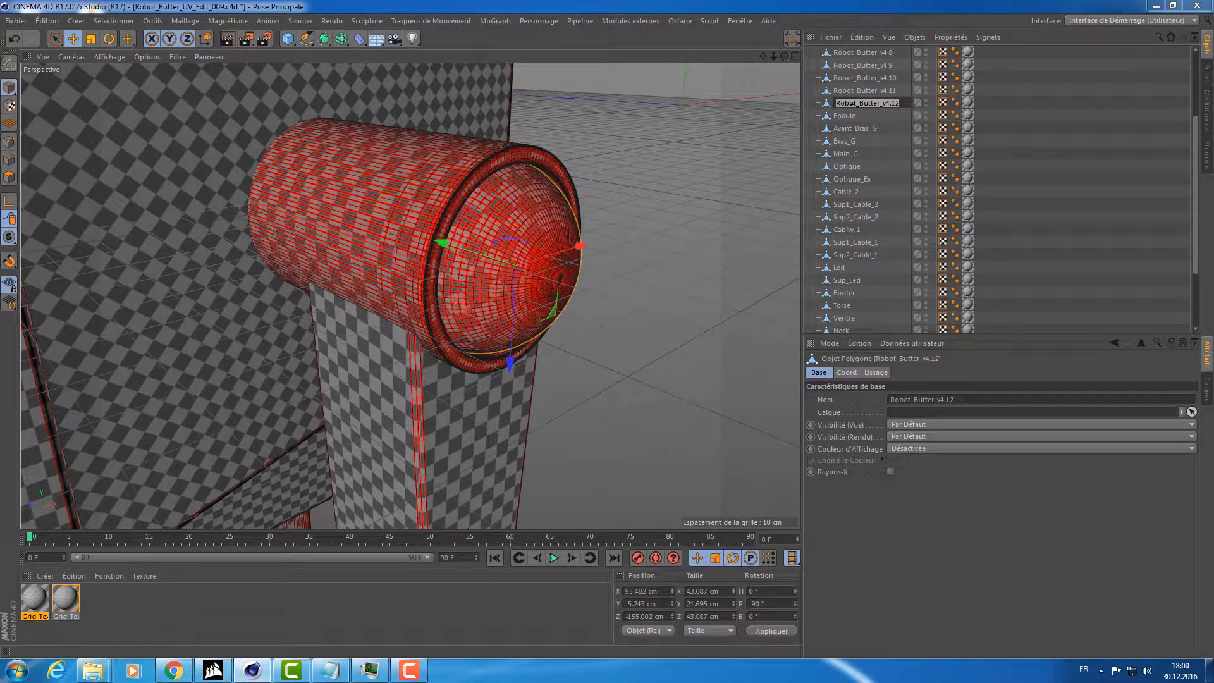
text(Epaule)
text(_sphere)
key(Return)
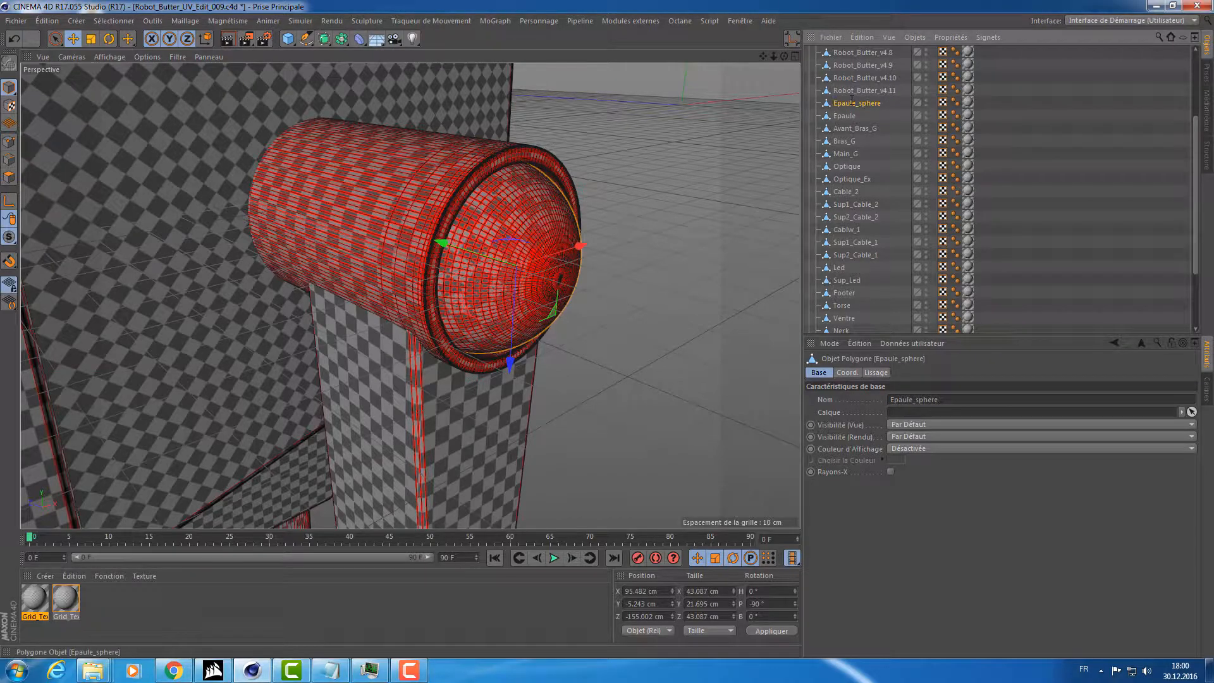
Frame the elbow joint object Robot_Butter_v4.11 and rename it Coude_Sphere.
click(845, 89)
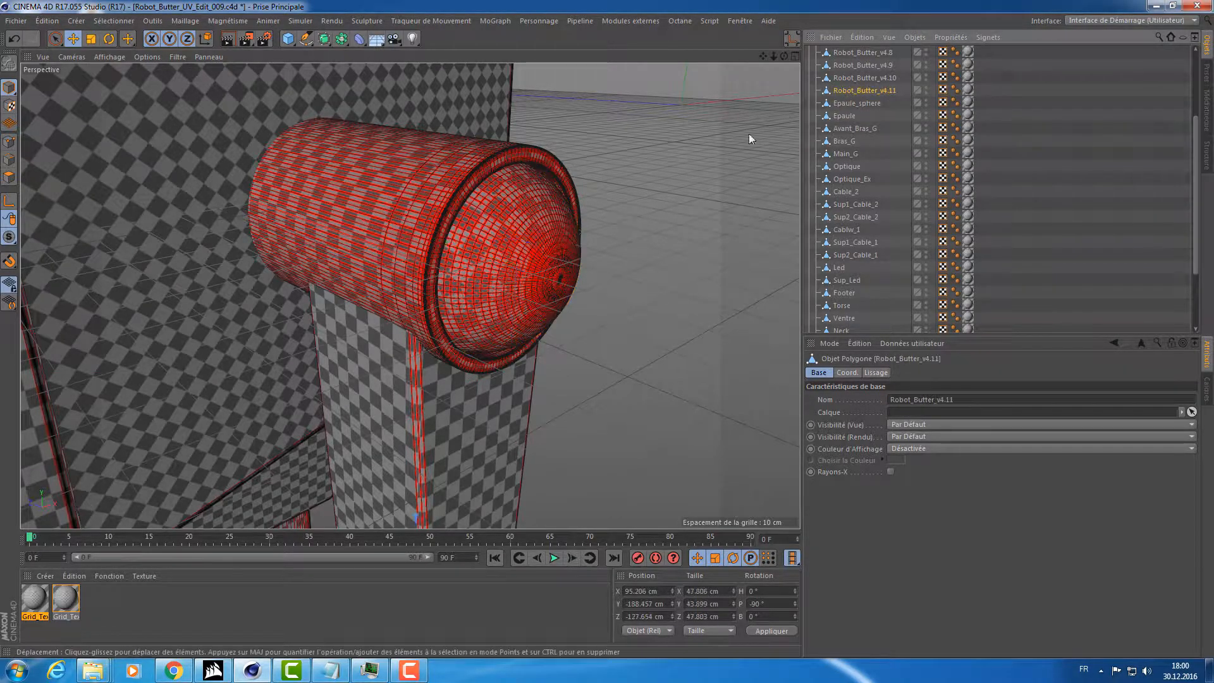
key(o)
mouse_move(593, 200)
alt+mouse_down()
mouse_move(420, 196)
mouse_move(635, 187)
mouse_move(605, 183)
alt+mouse_up()
double_click(848, 90)
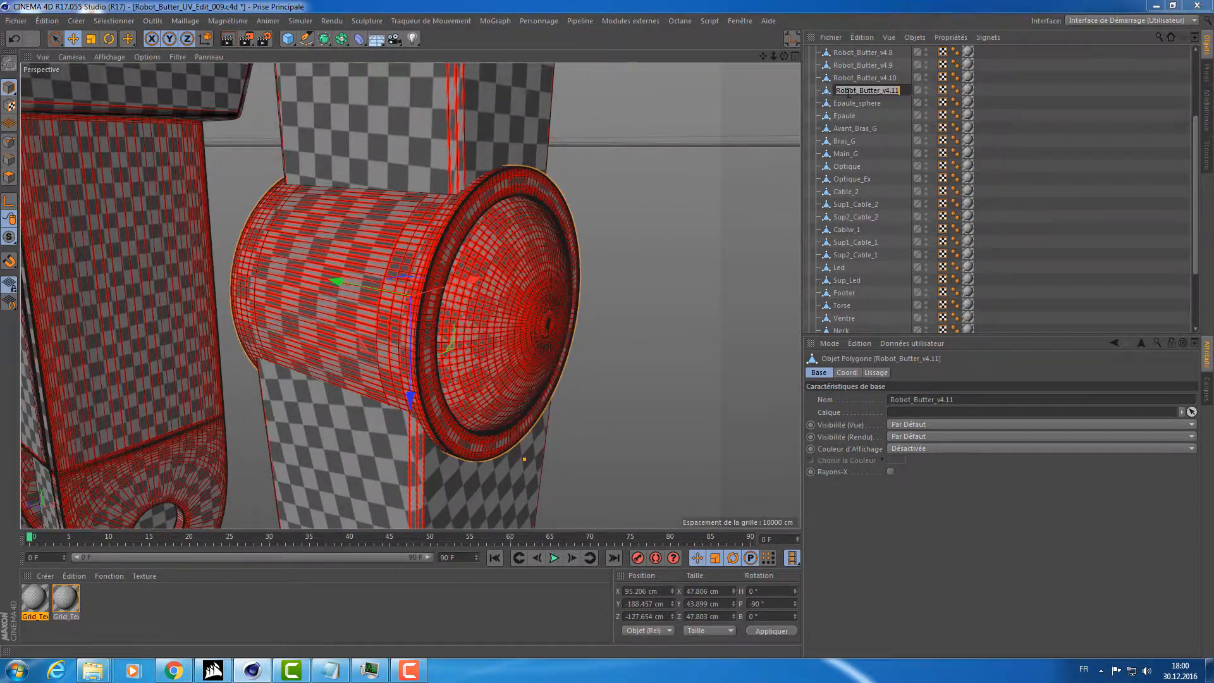
text(Coude_S)
text(e)
key(Return)
Append the _G suffix to the shoulder cylinder's name so it reads Epaule_G.
key(Up)
key(Down)
key(Down)
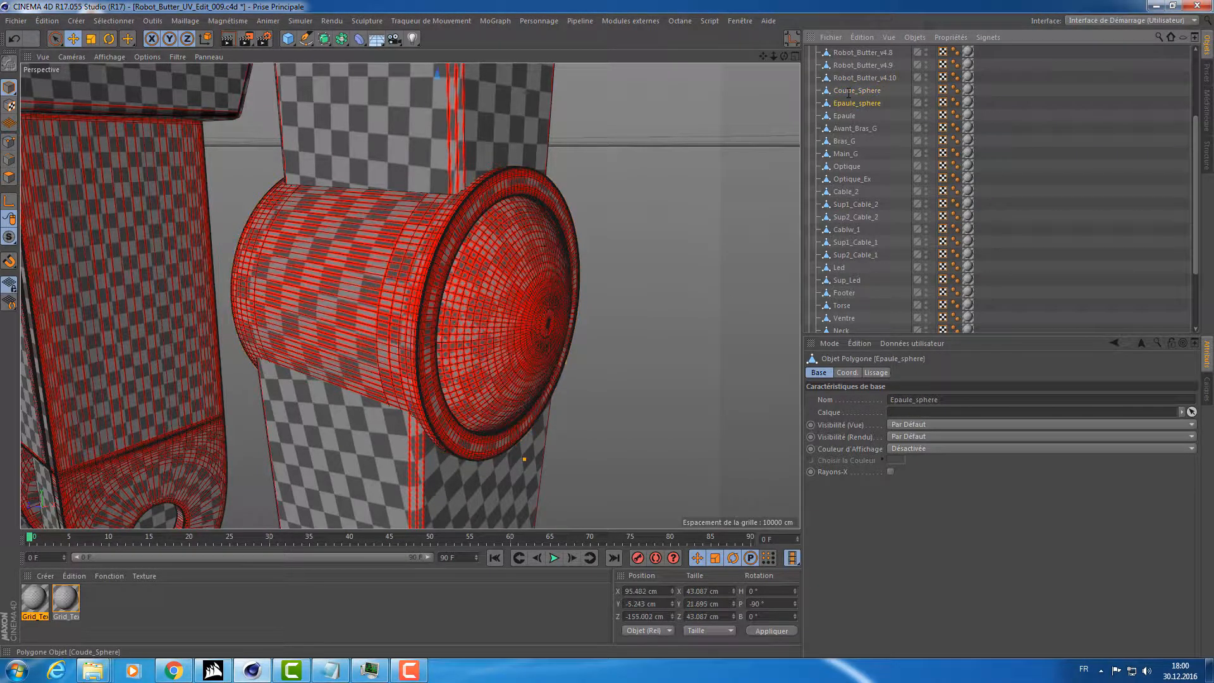
key(Down)
key(Return)
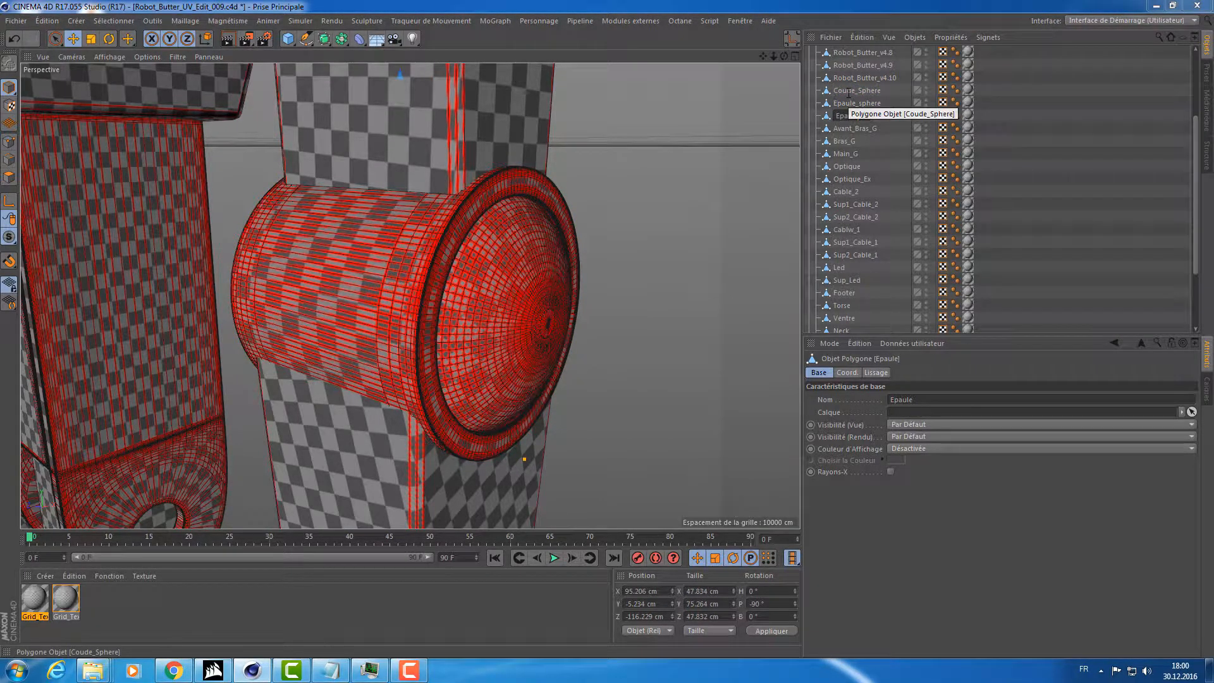
text(_G)
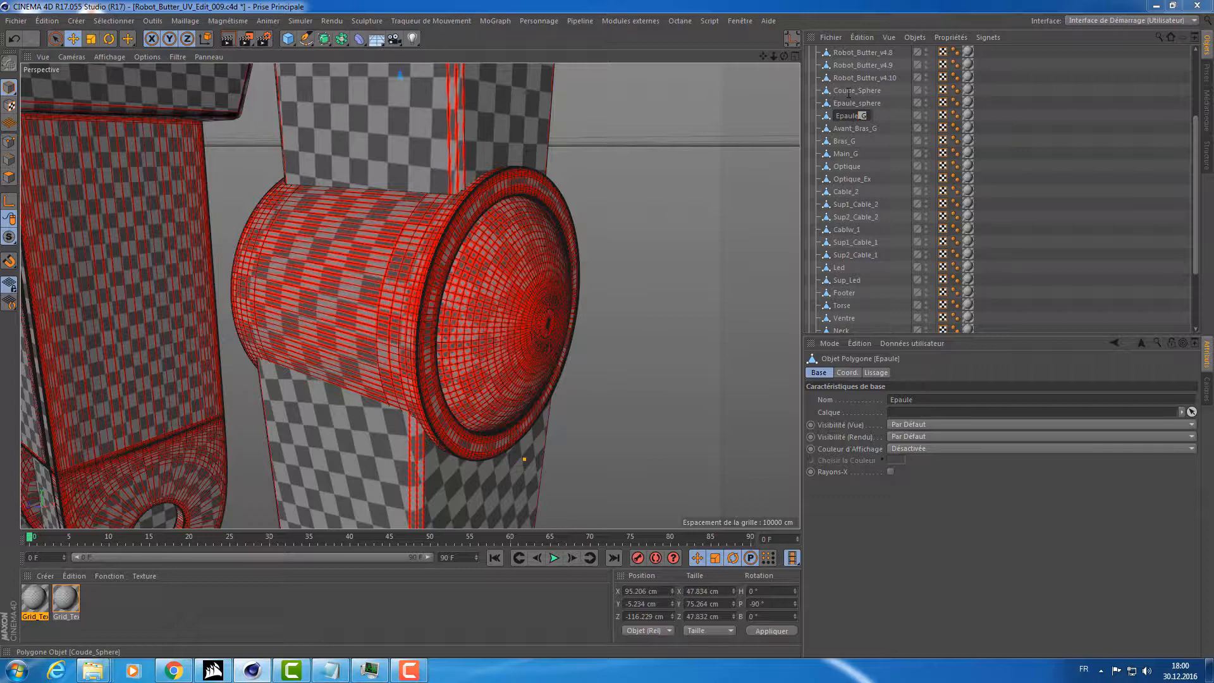
key(Return)
Rename the shoulder cap Epaule_sphere as Epaule_sphere_G.
key(Up)
key(Return)
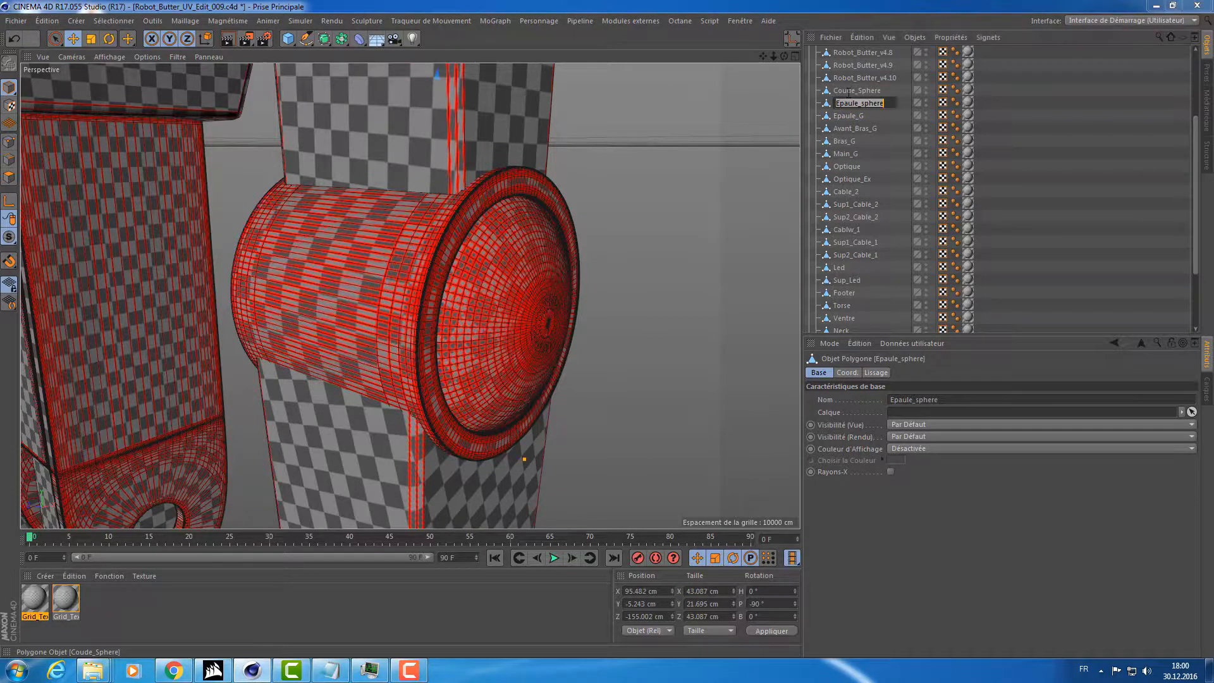
text(_G)
key(Return)
Add the left-side suffix to the elbow object Coude_Sphere, naming it Coude_Sphere_G.
key(Up)
key(Return)
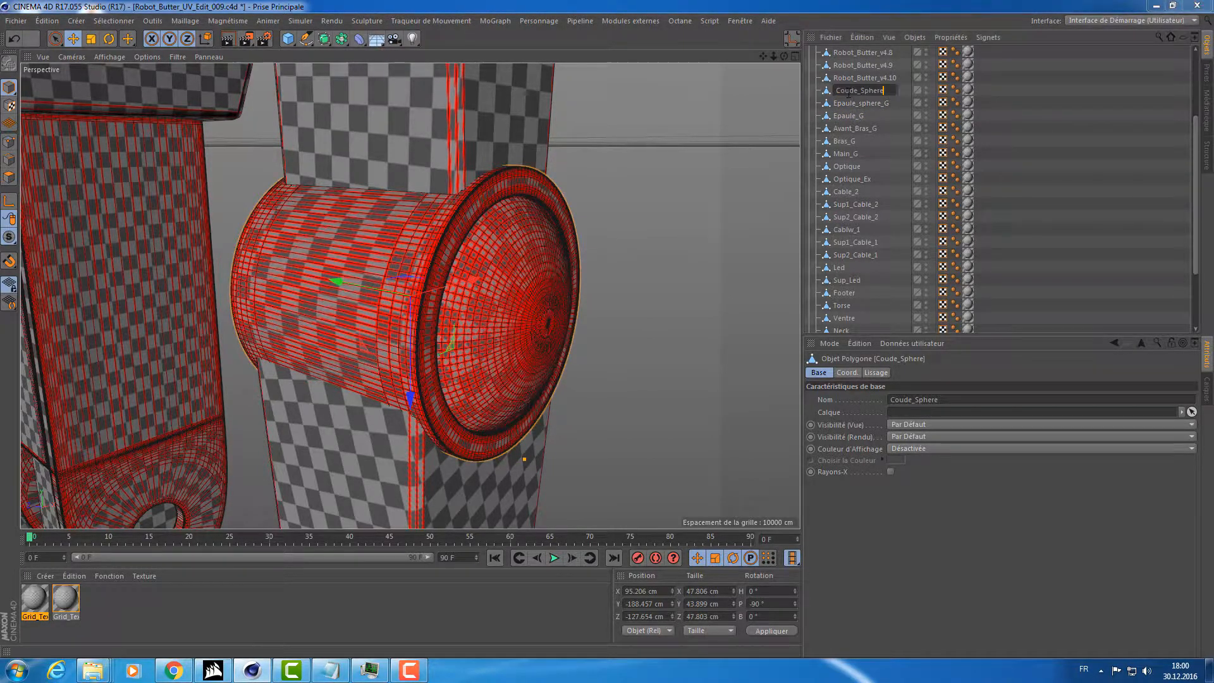
text(_G)
key(Return)
key(Up)
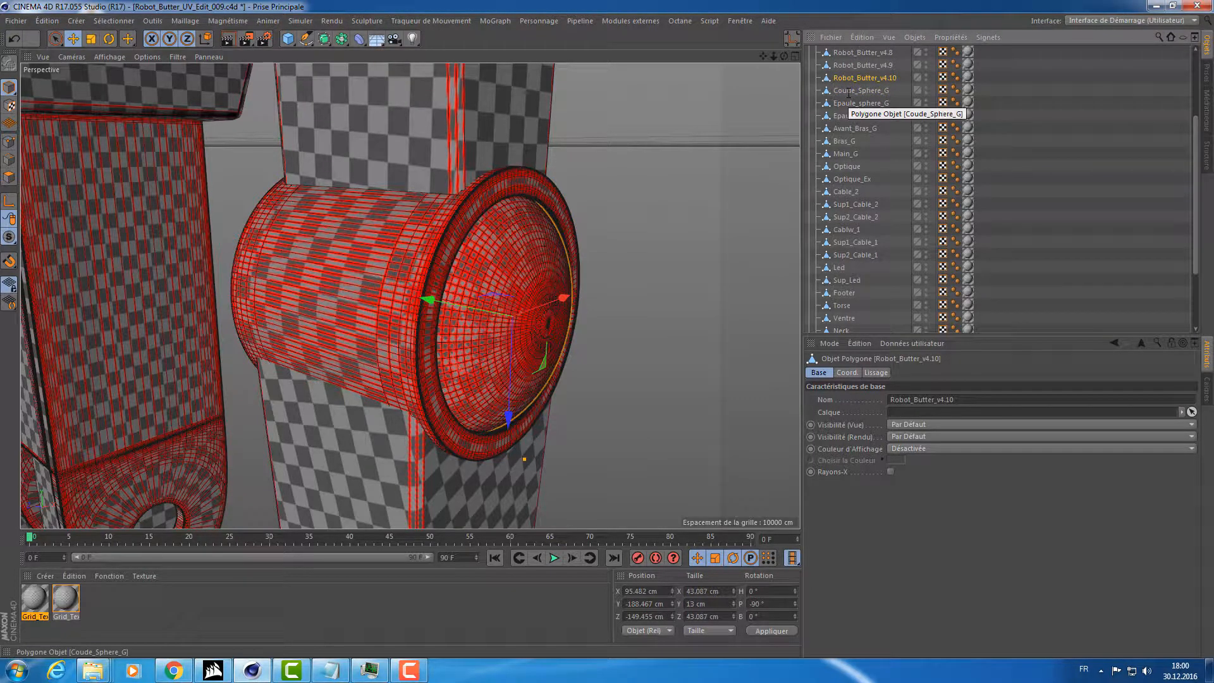
key(Return)
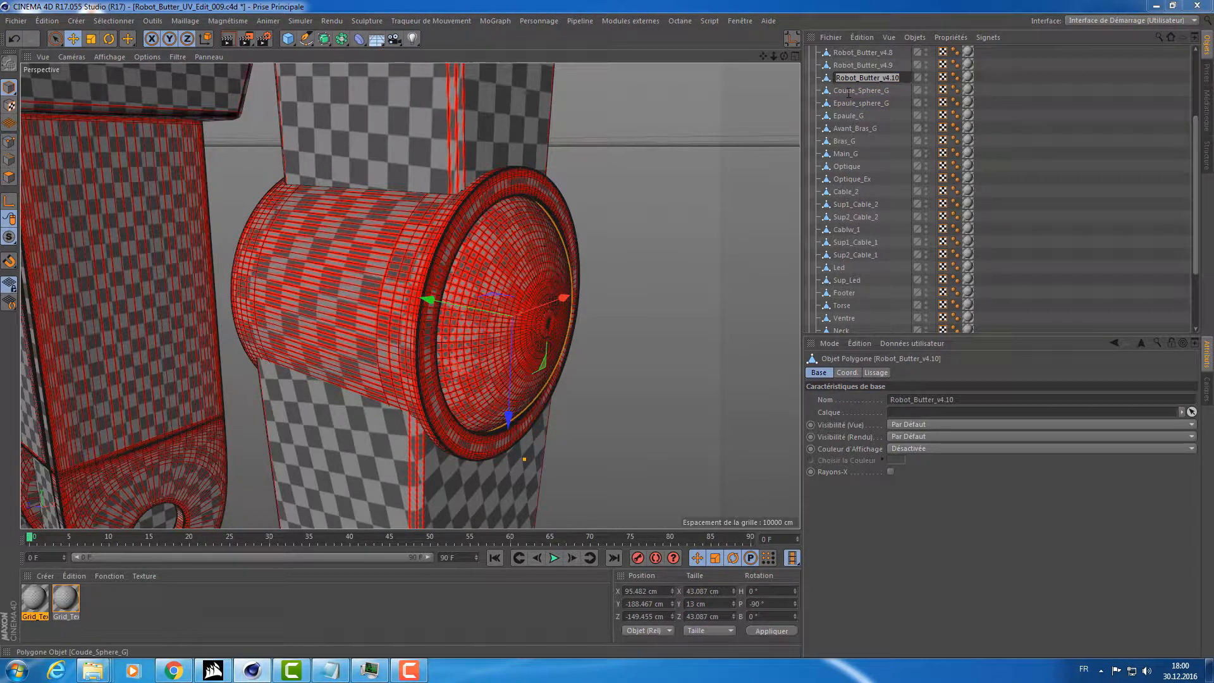
text(S)
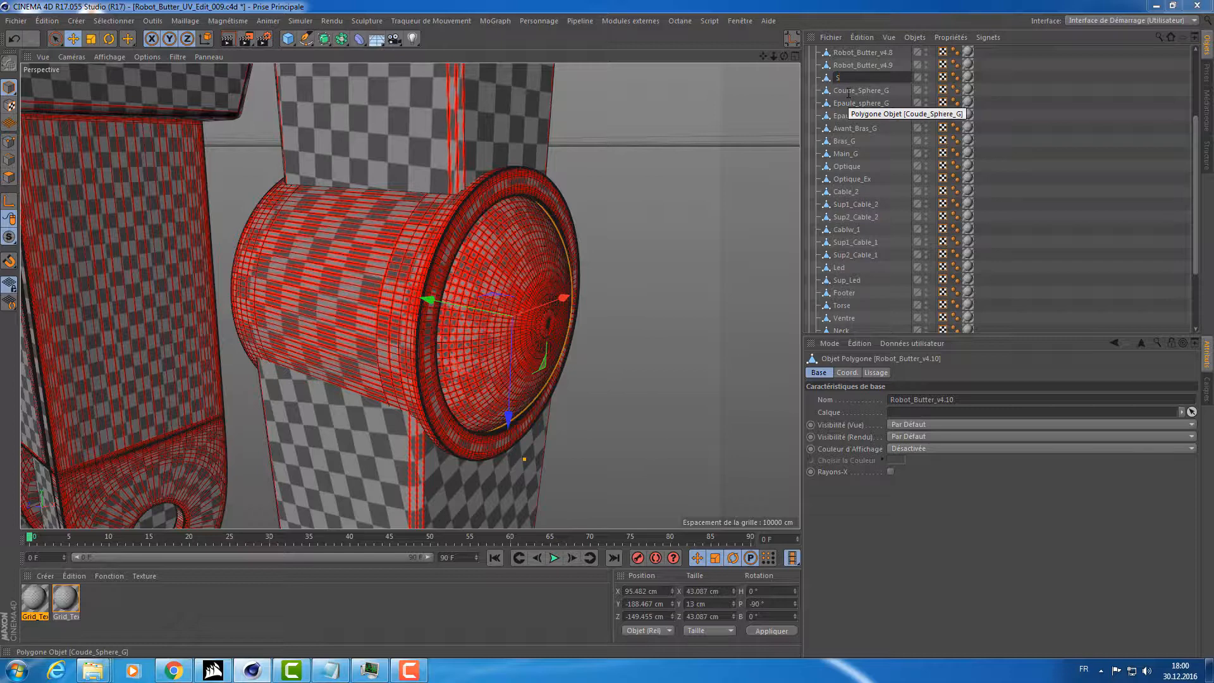
key(BackSpace)
Shift Coude_Sphere_G along its axis to check which elbow part it is, and undo the move.
double_click(850, 91)
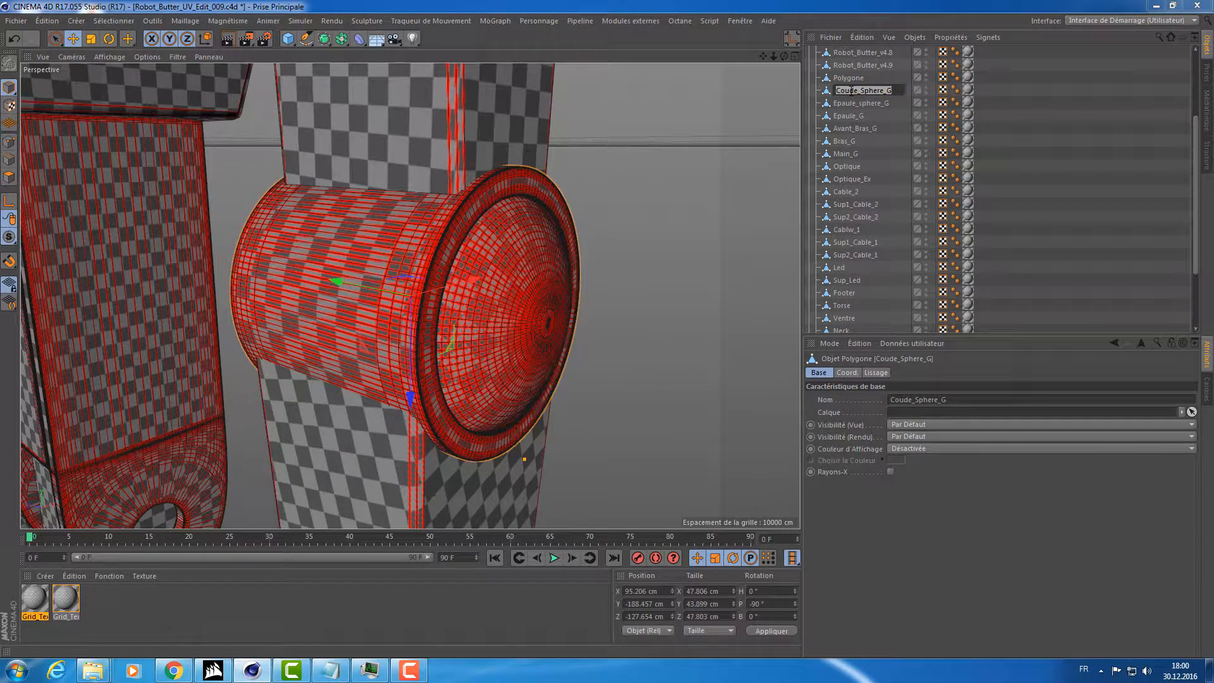
click(859, 92)
key(Return)
drag(367, 290, 476, 304)
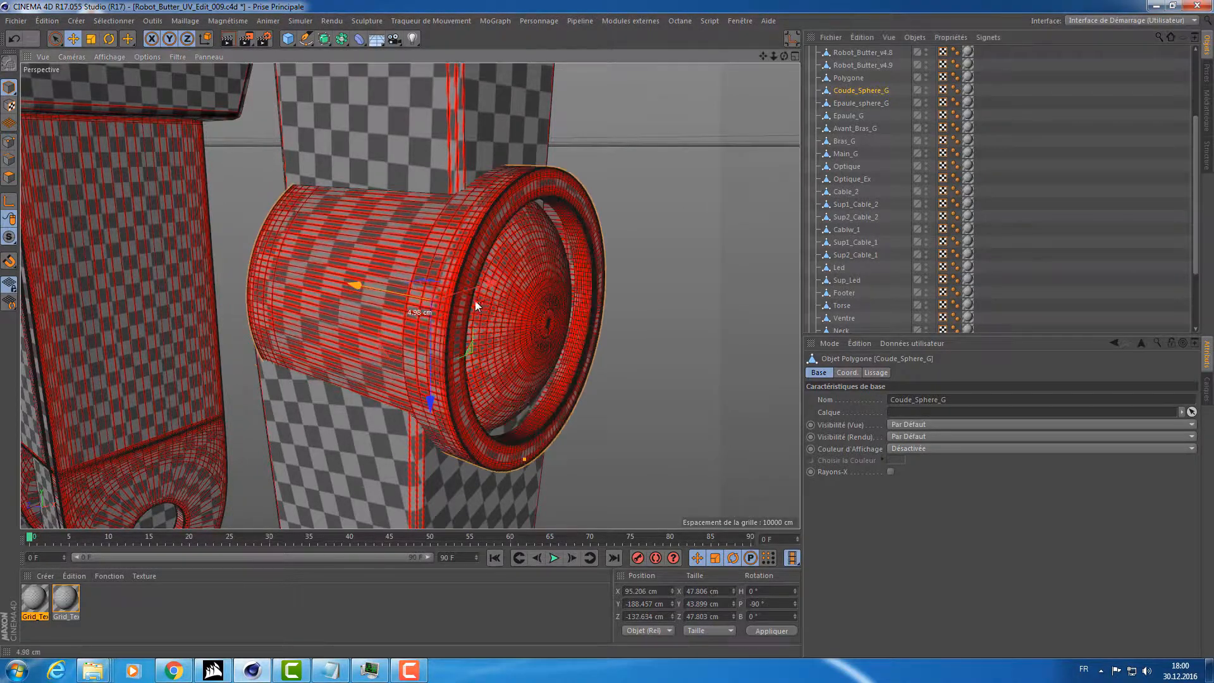
key(ctrl+z)
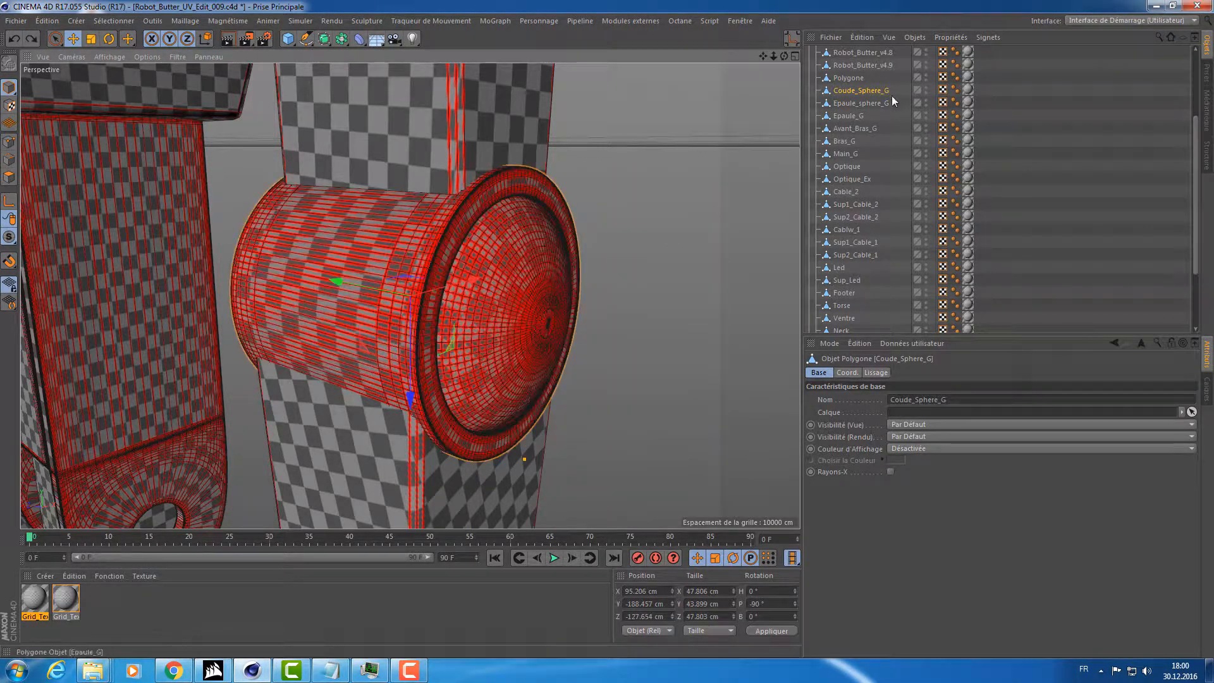
Copy the name Coude_Sphere_G and give it to the elbow cap object Polygone directly above it.
double_click(860, 90)
key(ctrl+c)
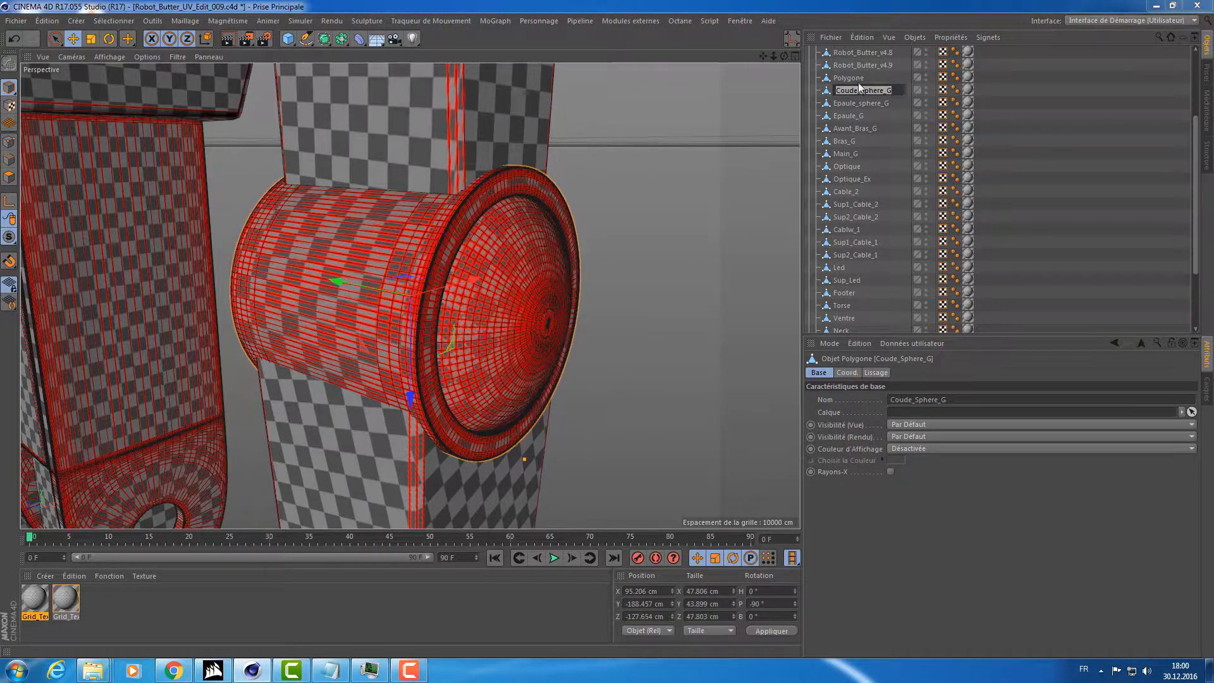
double_click(844, 76)
key(ctrl+v)
key(Return)
Remove Sphere_ from the elbow cylinder's name so that it reads Coude_G.
double_click(857, 90)
click(858, 90)
drag(871, 88, 859, 90)
click(888, 92)
key(Delete)
key(Return)
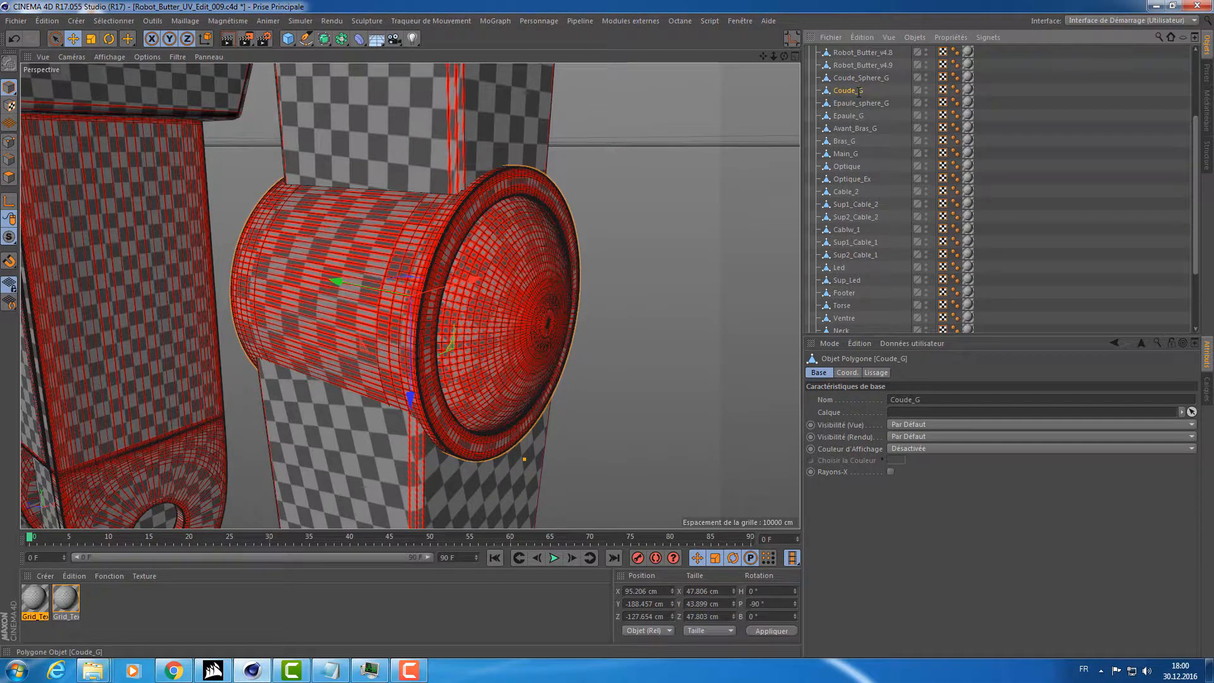
Identify Robot_Butter_v4.9 on the other side of the elbow and give it the copied name Coude_Sphere_G.
key(Up)
key(Up)
alt+drag(373, 249, 657, 237)
double_click(866, 77)
key(ctrl+c)
click(867, 66)
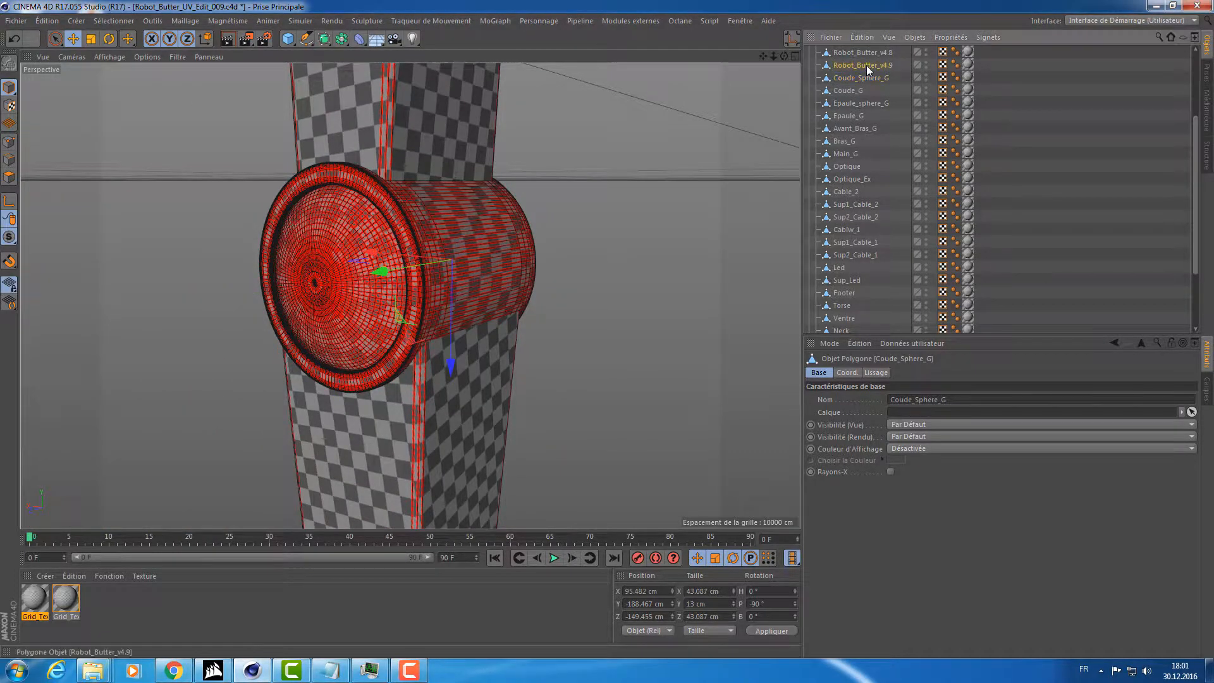
key(Up)
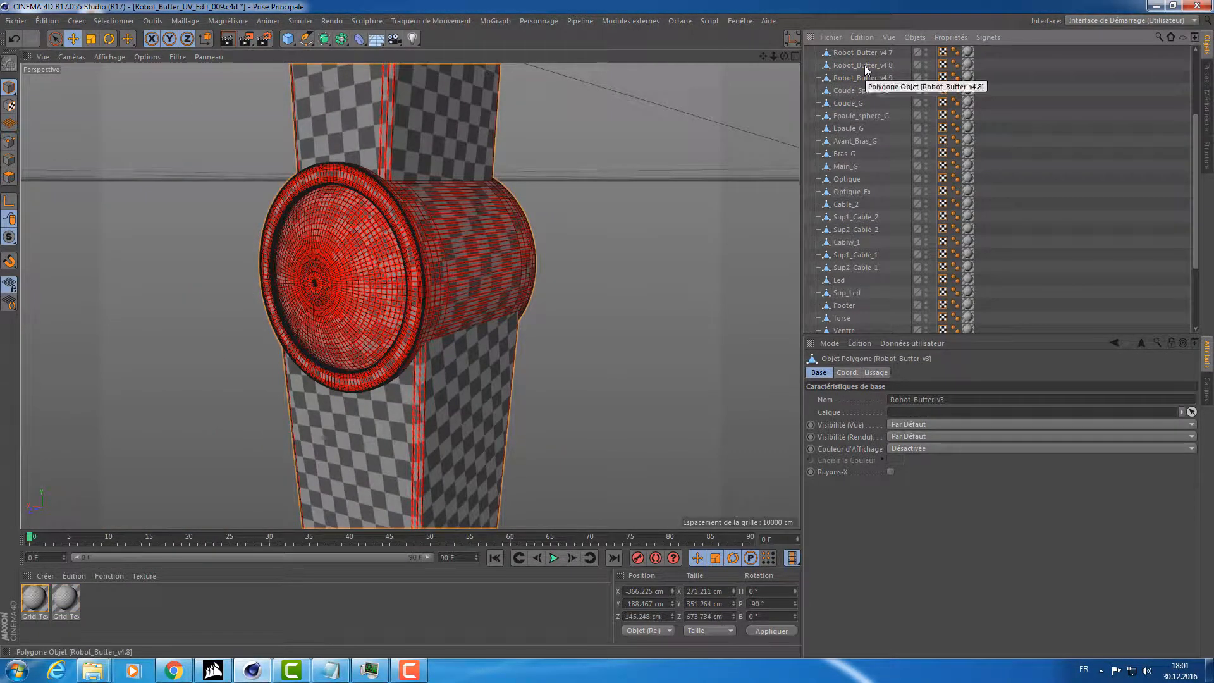
key(Down)
double_click(864, 64)
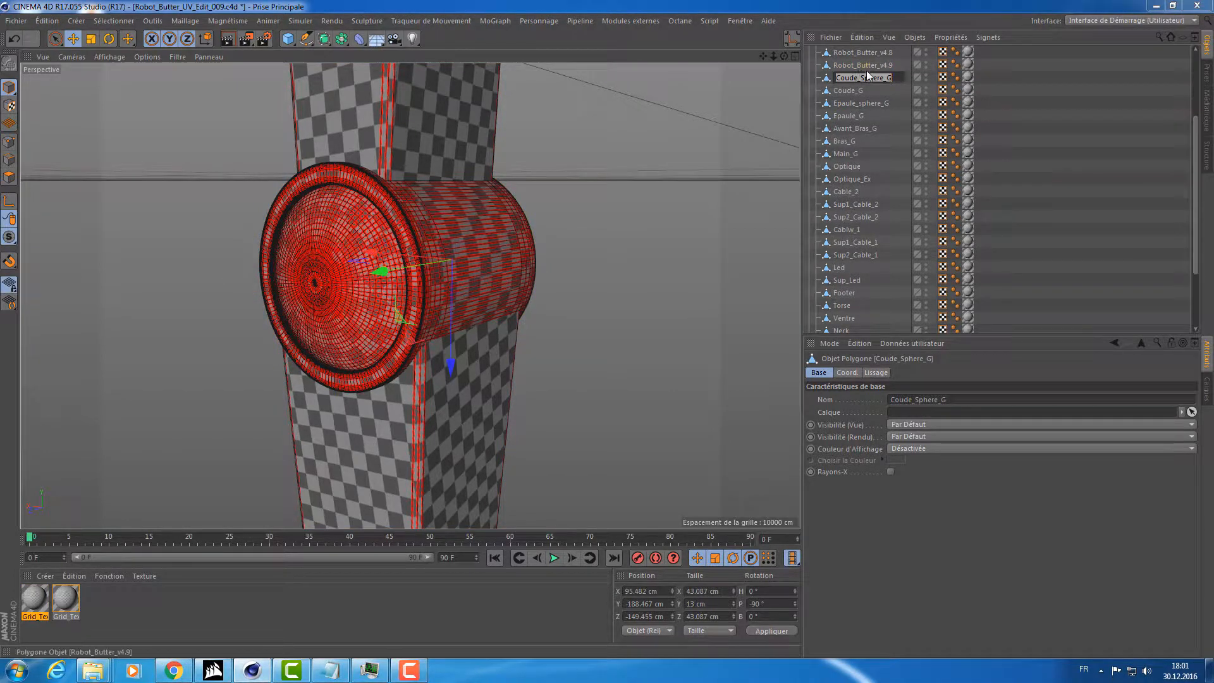
key(ctrl+v)
key(Return)
Frame Robot_Butter_v4.8 in the viewport and orbit around it to identify which body part it is.
scroll(867, 79, up, 3)
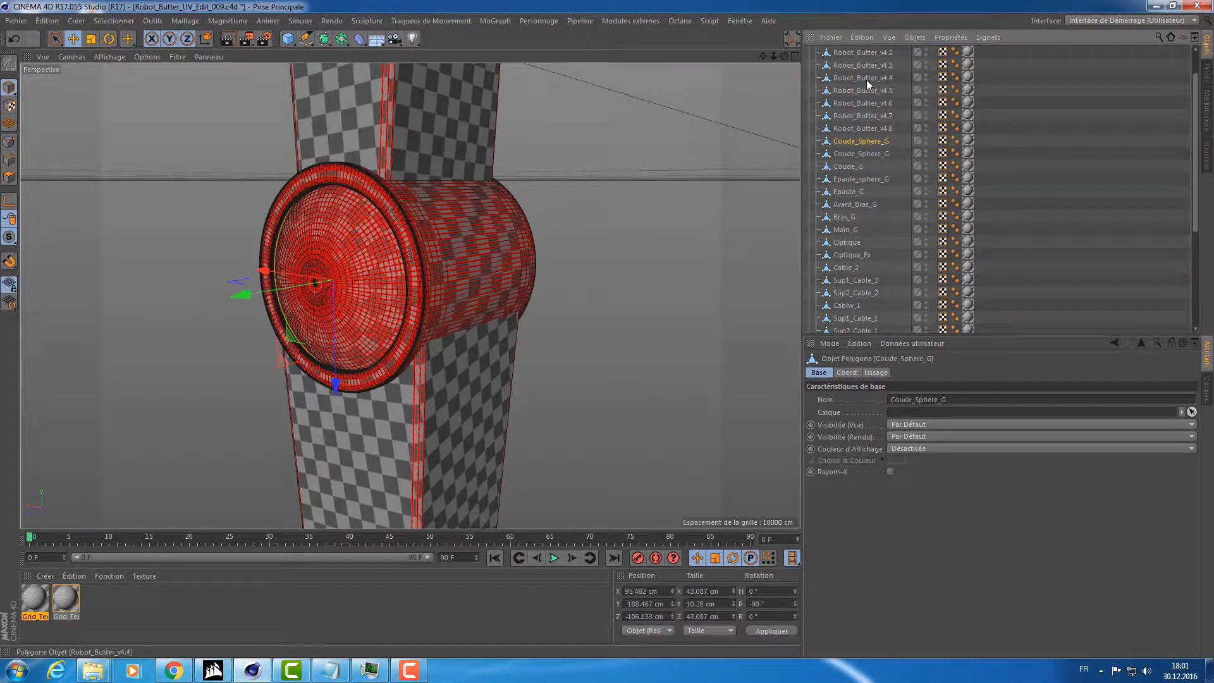
click(878, 128)
key(o)
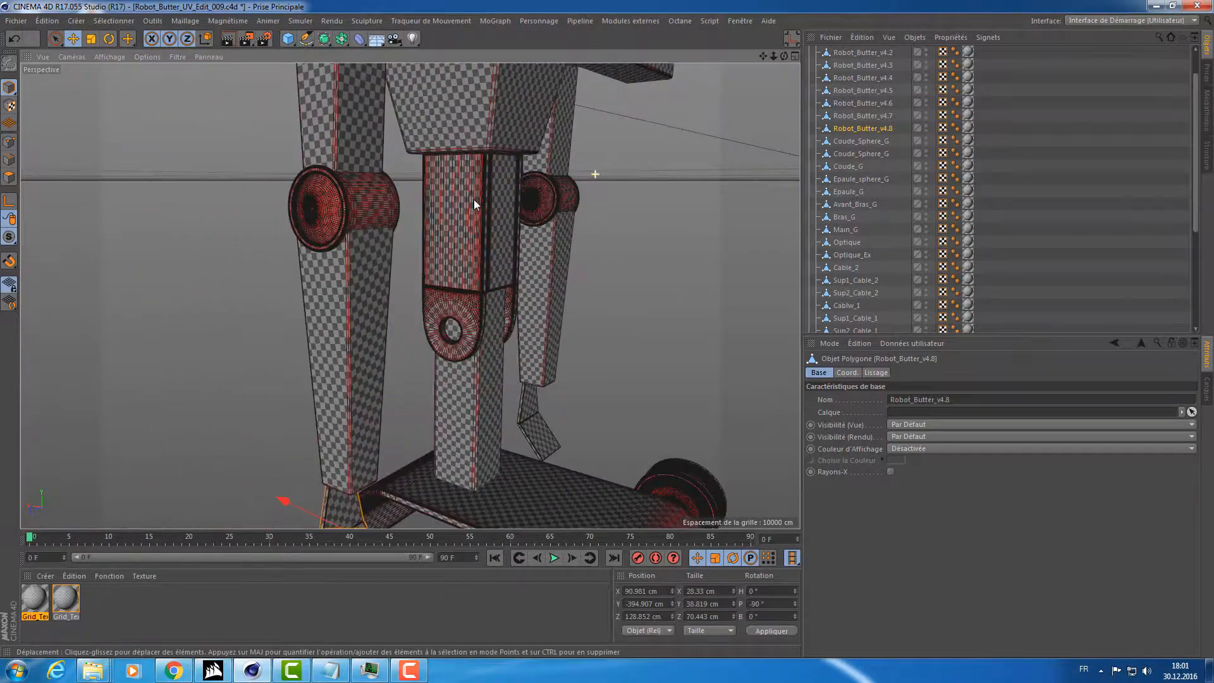
alt+drag(390, 321, 468, 301)
click(907, 166)
click(1069, 127)
Group the left arm objects from the first Coude_Sphere_G through Main_G under a null named Bras_G.
scroll(987, 189, up, 2)
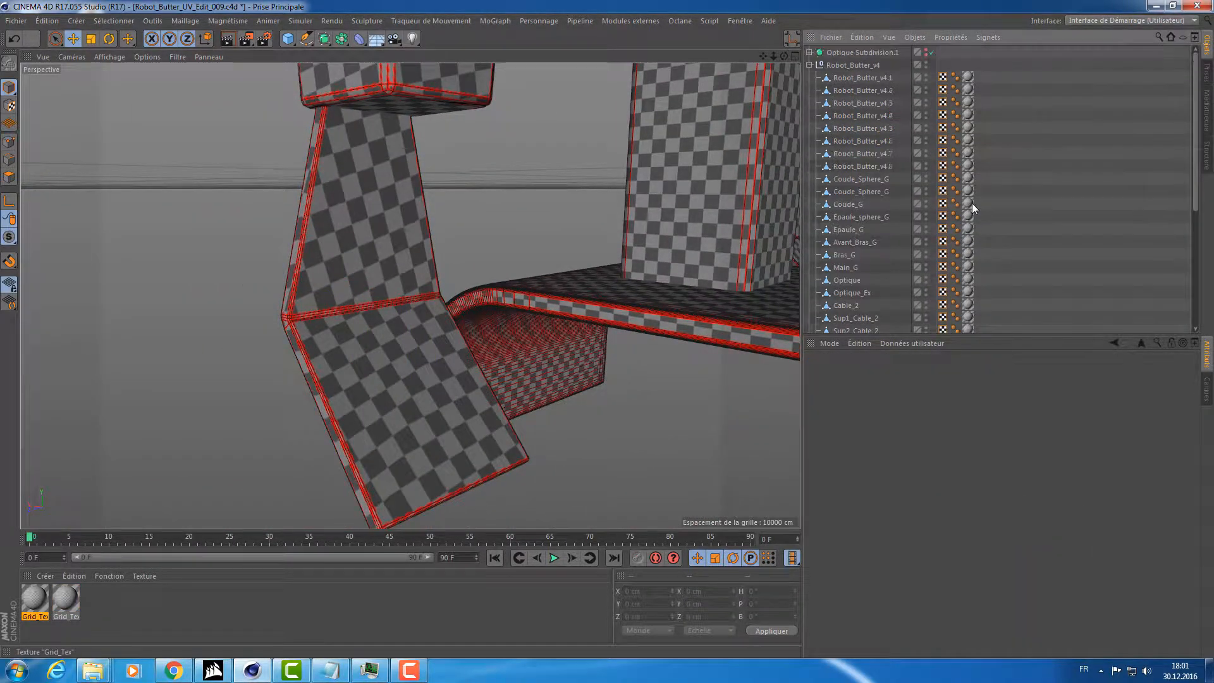
click(861, 206)
click(861, 191)
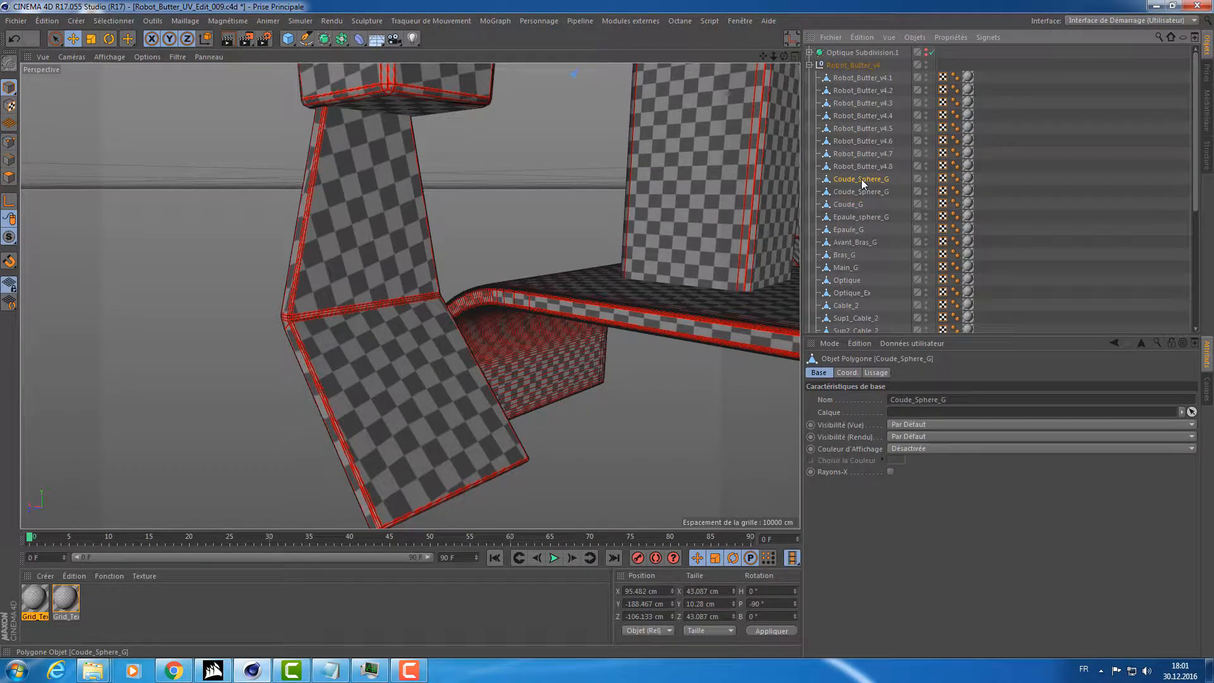
click(868, 167)
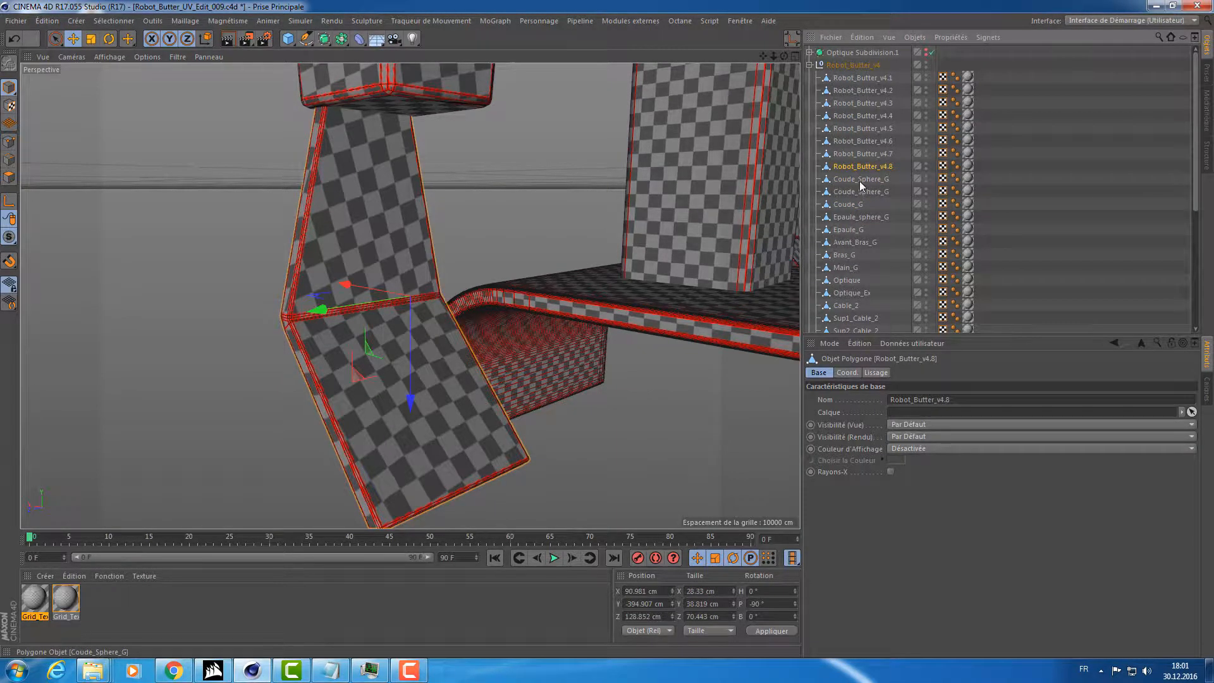
click(860, 189)
scroll(851, 188, down, 4)
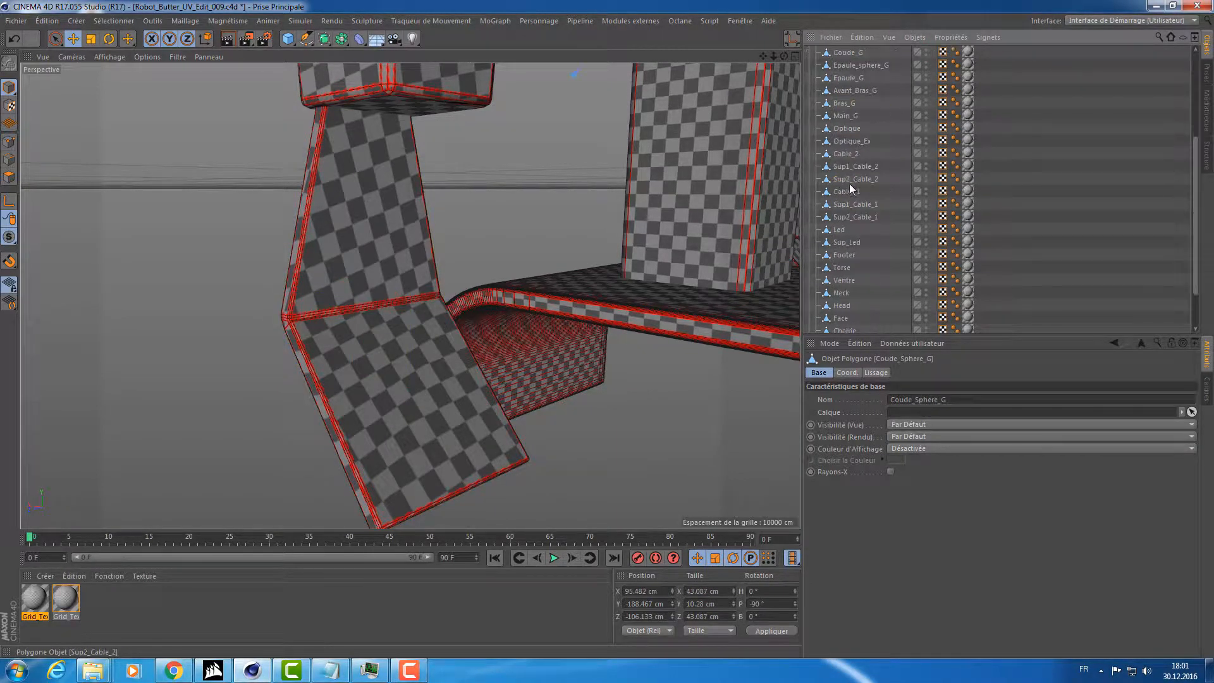
shift+click(845, 117)
key(alt+g)
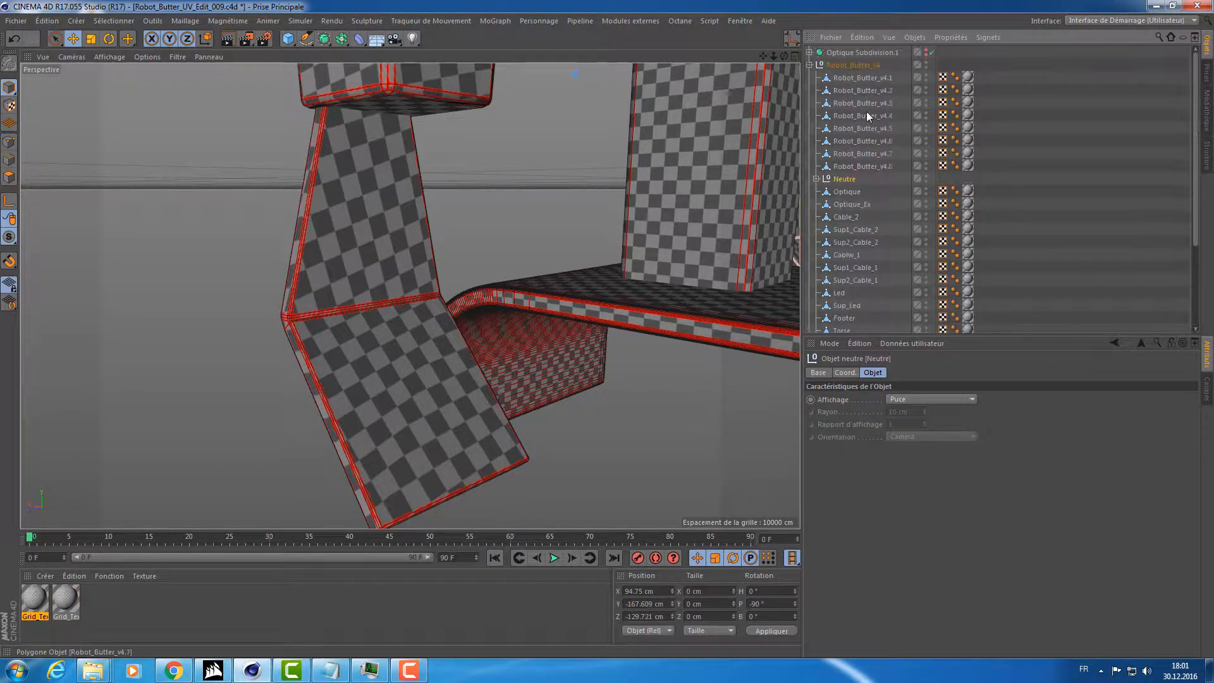
double_click(848, 179)
text(Bras_G)
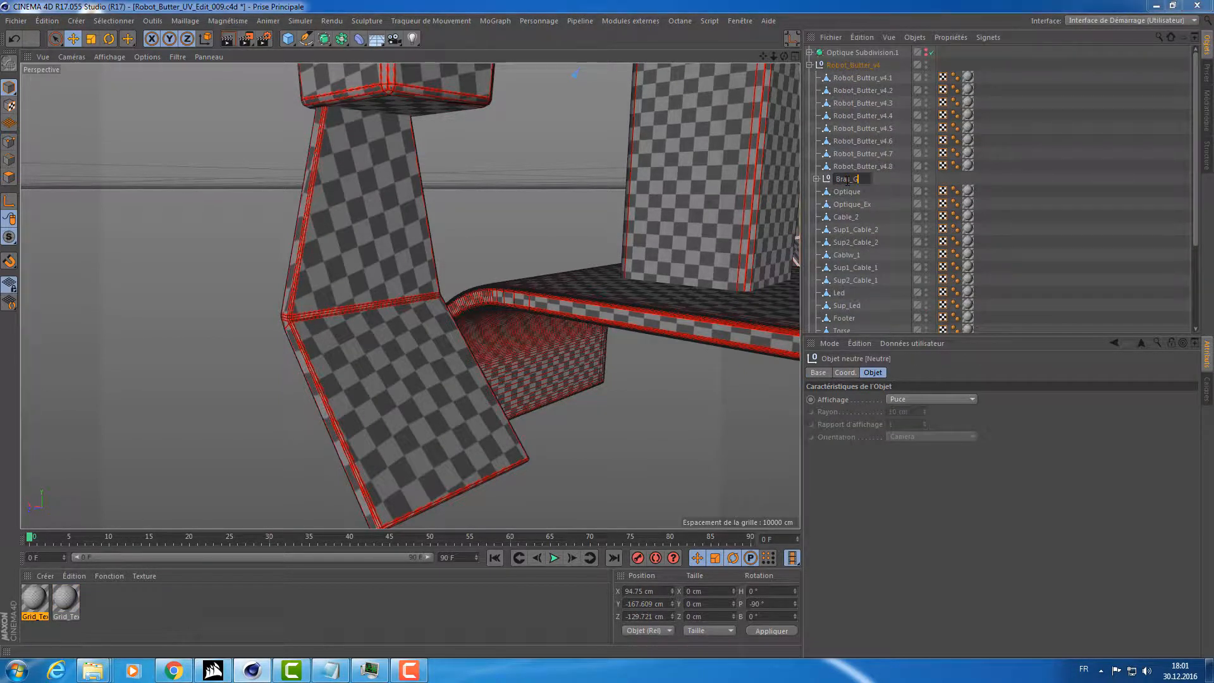
key(Return)
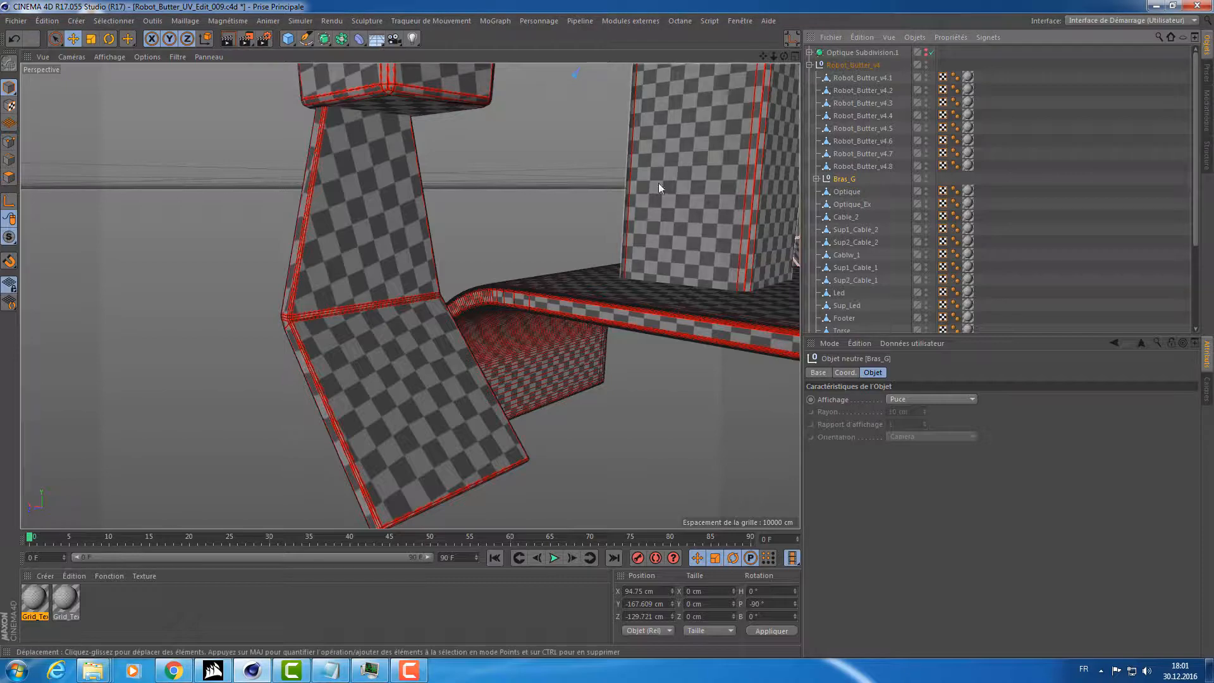
Toggle the visibility of the Bras_G group and orbit the robot to check which arm it contains.
alt+drag(658, 187, 711, 81)
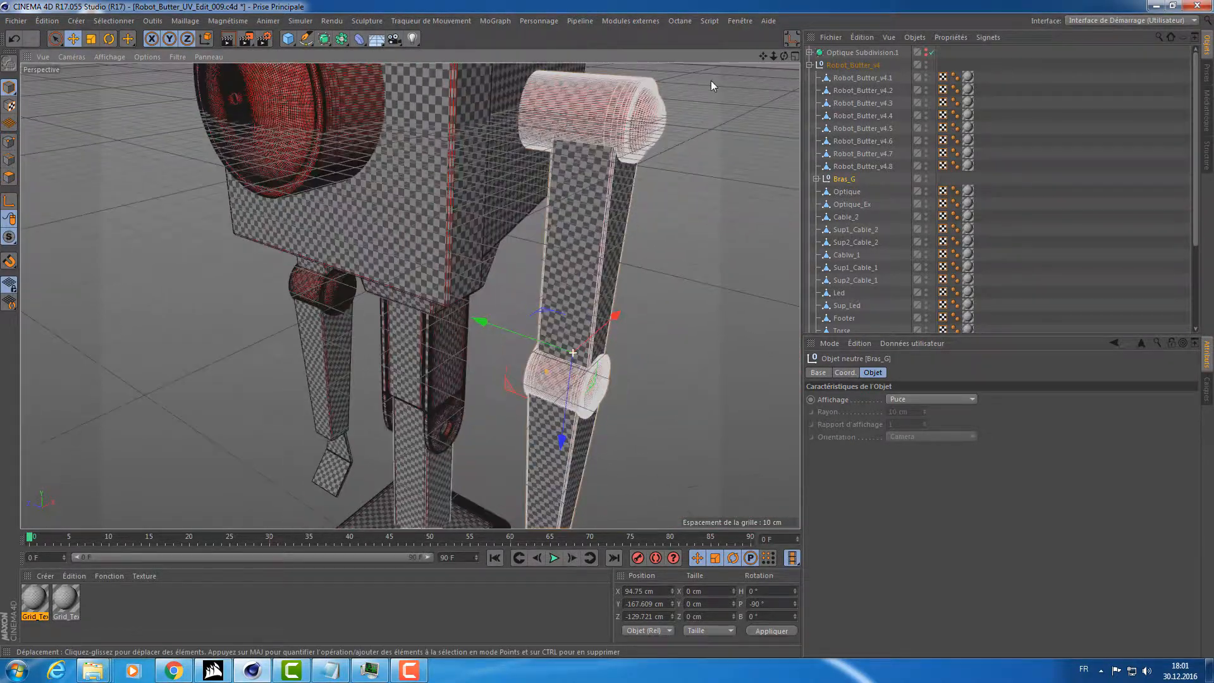
alt+click(925, 179)
alt+click(925, 179)
alt+right_drag(731, 184, 646, 173)
key(ctrl+z)
alt+drag(502, 195, 488, 217)
Group the other arm's objects Robot_Butter_v4.1 through Robot_Butter_v4.8 under a null named Bras_D.
click(848, 167)
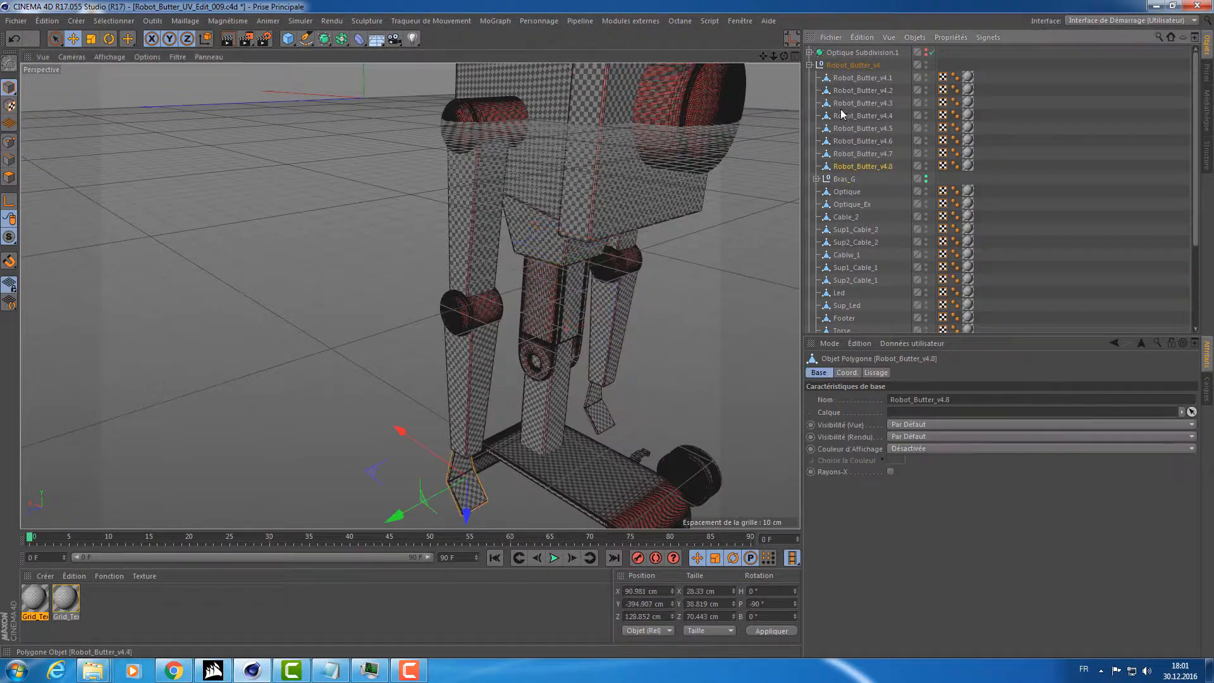
drag(385, 347, 300, 335)
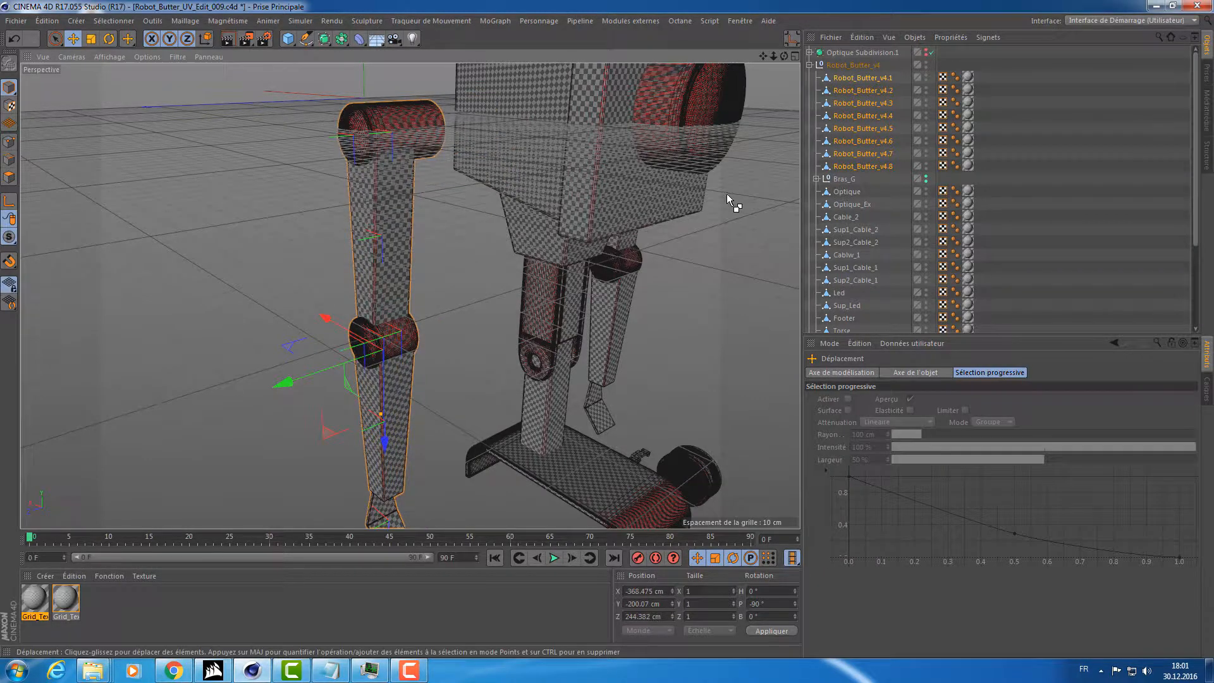
key(ctrl+z)
key(alt+g)
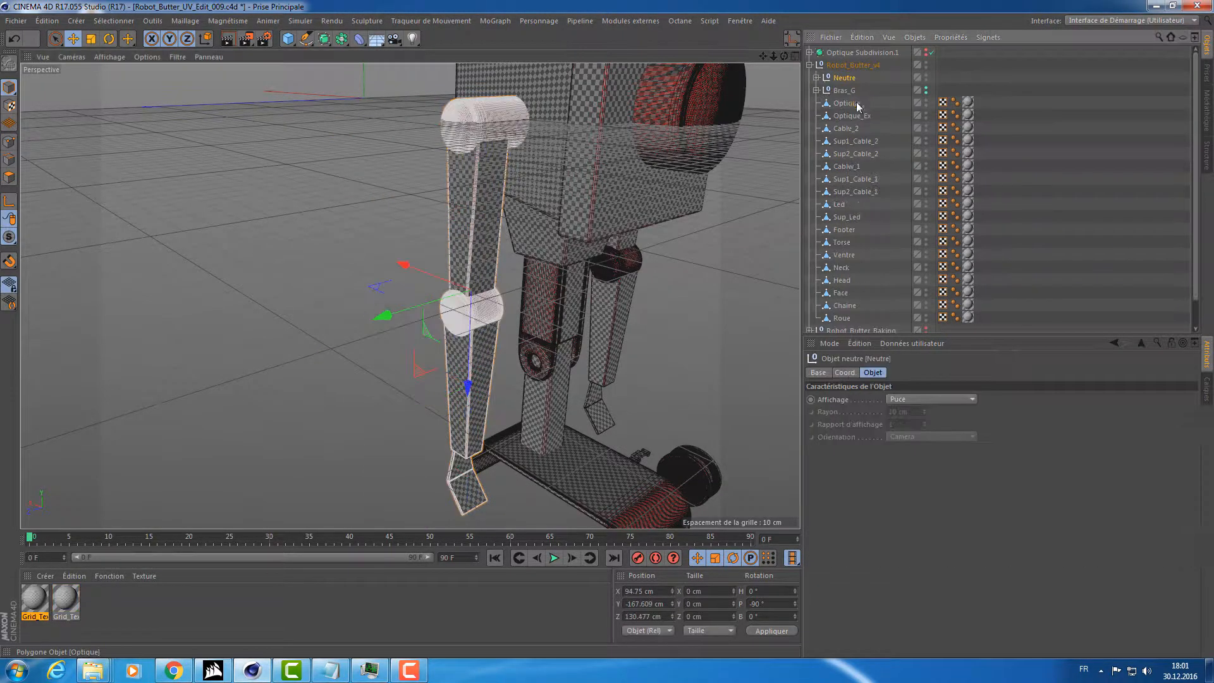
double_click(846, 78)
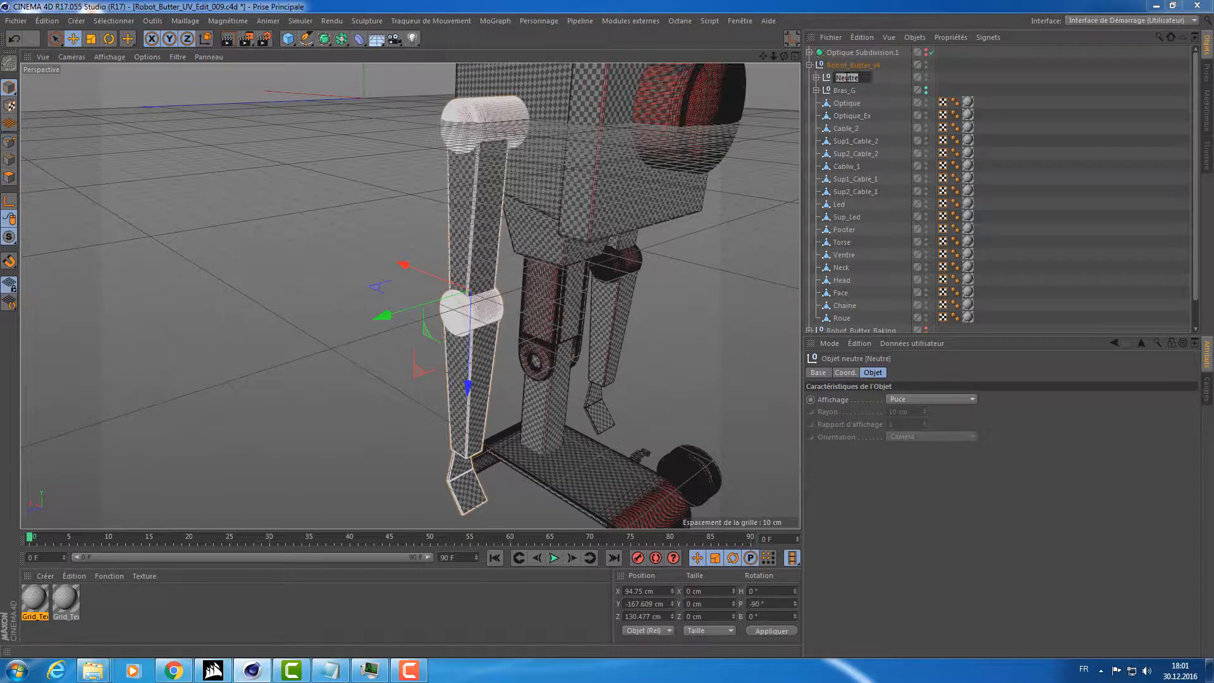
text(Bras_D)
key(Return)
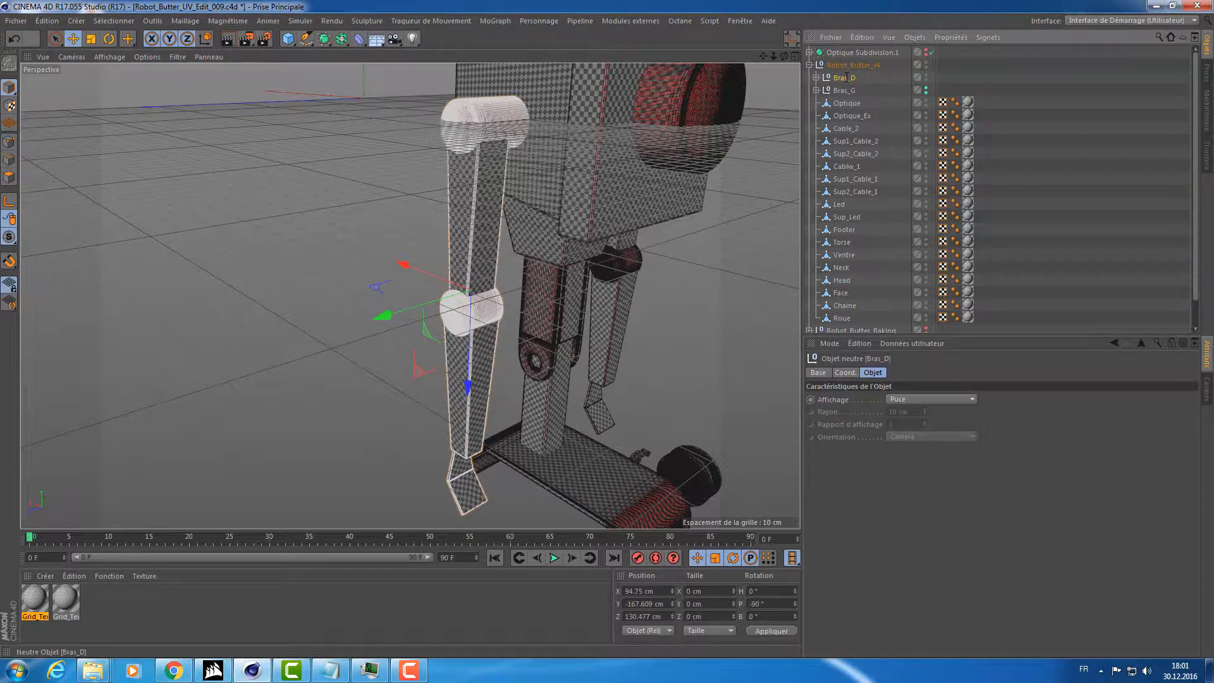
Expand the Bras_D group, identify the hand object Robot_Butter_v4.8 in the viewport and rename it Main_D.
click(817, 77)
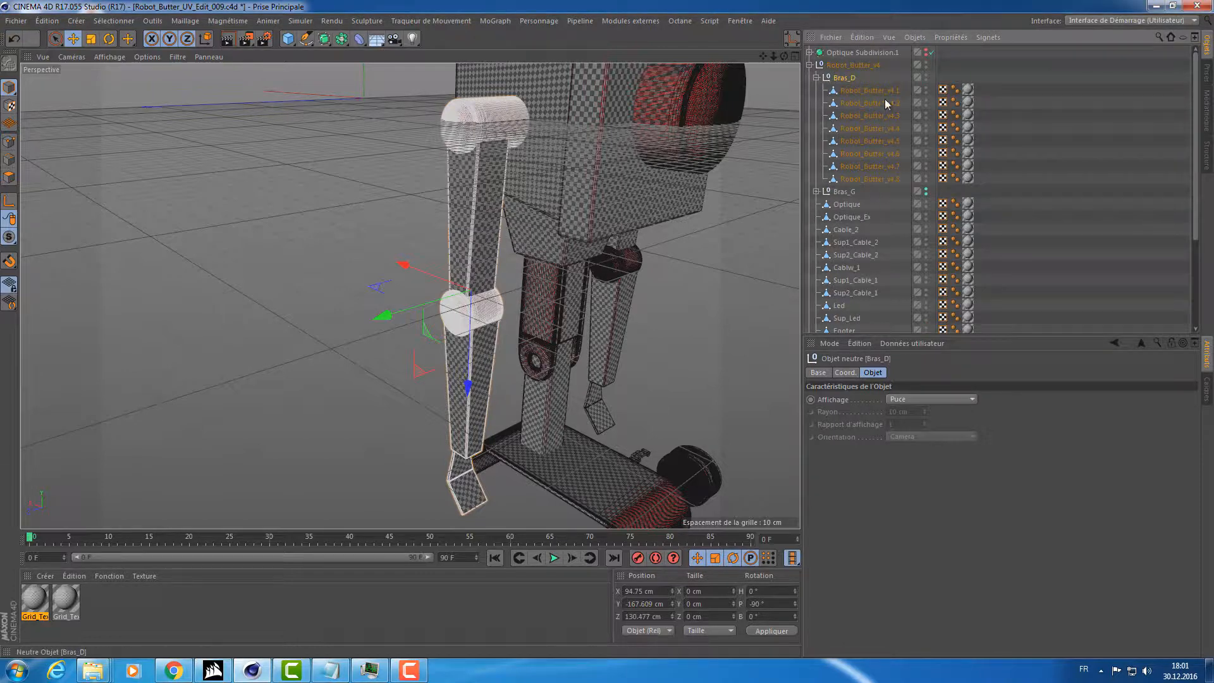
click(858, 178)
alt+drag(404, 347, 399, 279)
alt+right_drag(399, 280, 598, 313)
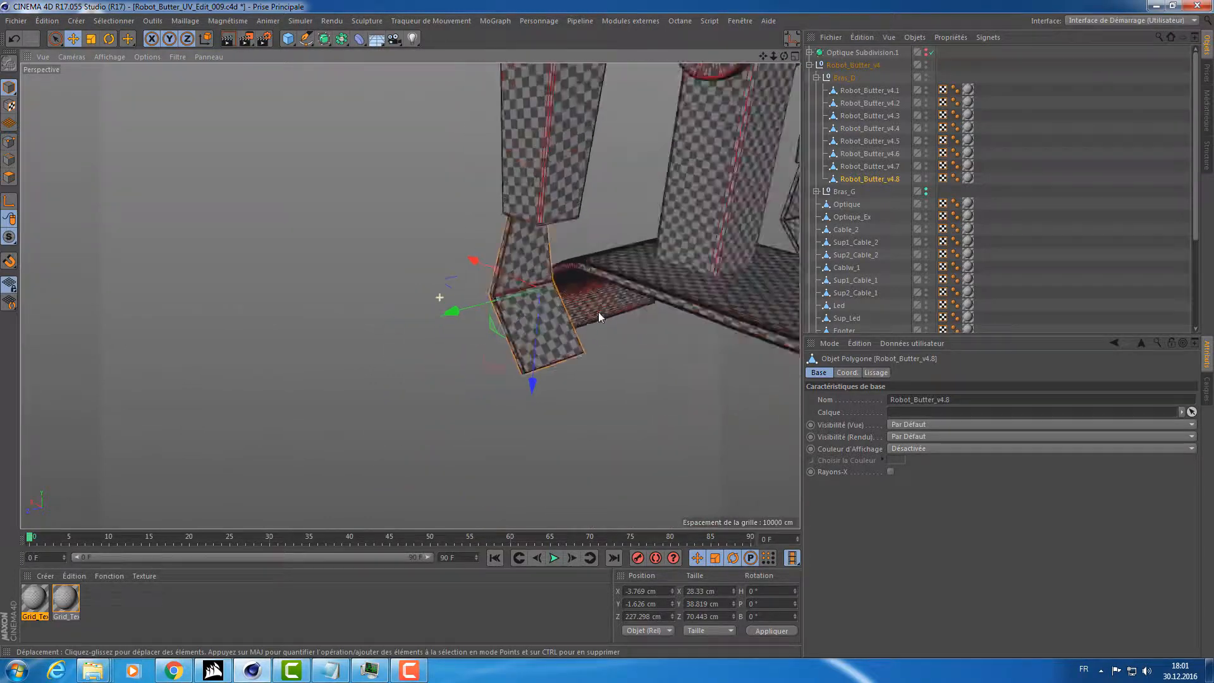
alt+middle_drag(598, 312, 450, 313)
double_click(880, 179)
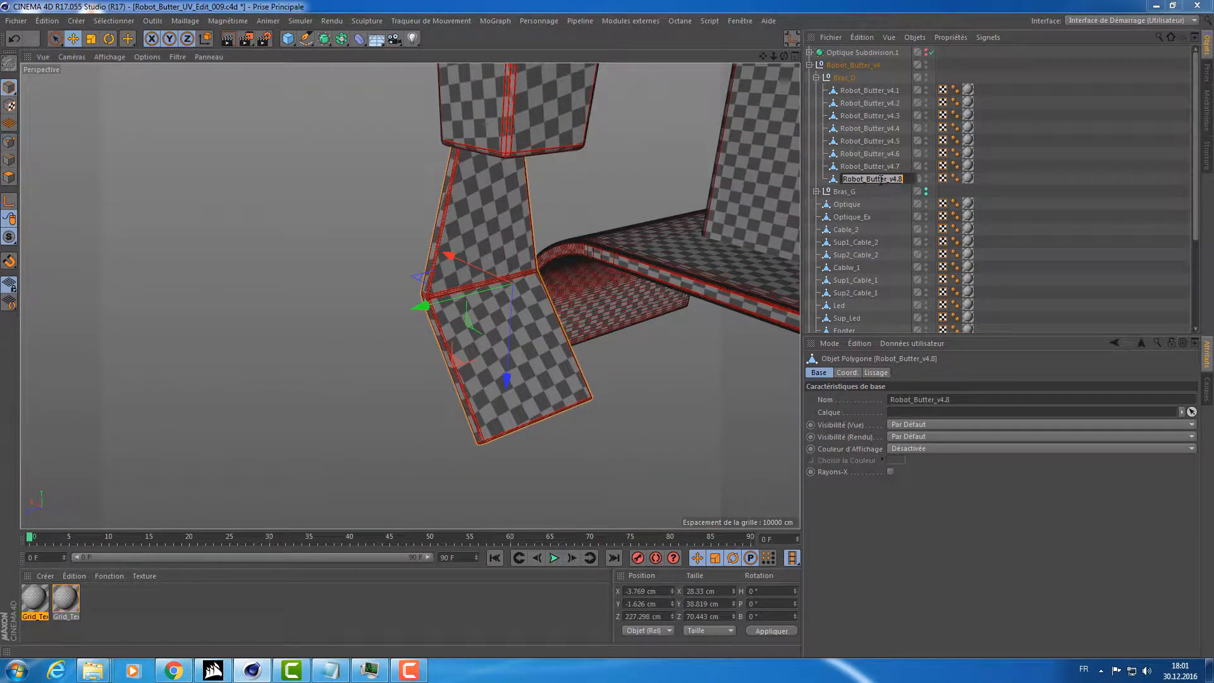
text(Main_D)
key(ctrl+a)
click(881, 180)
key(Return)
key(Up)
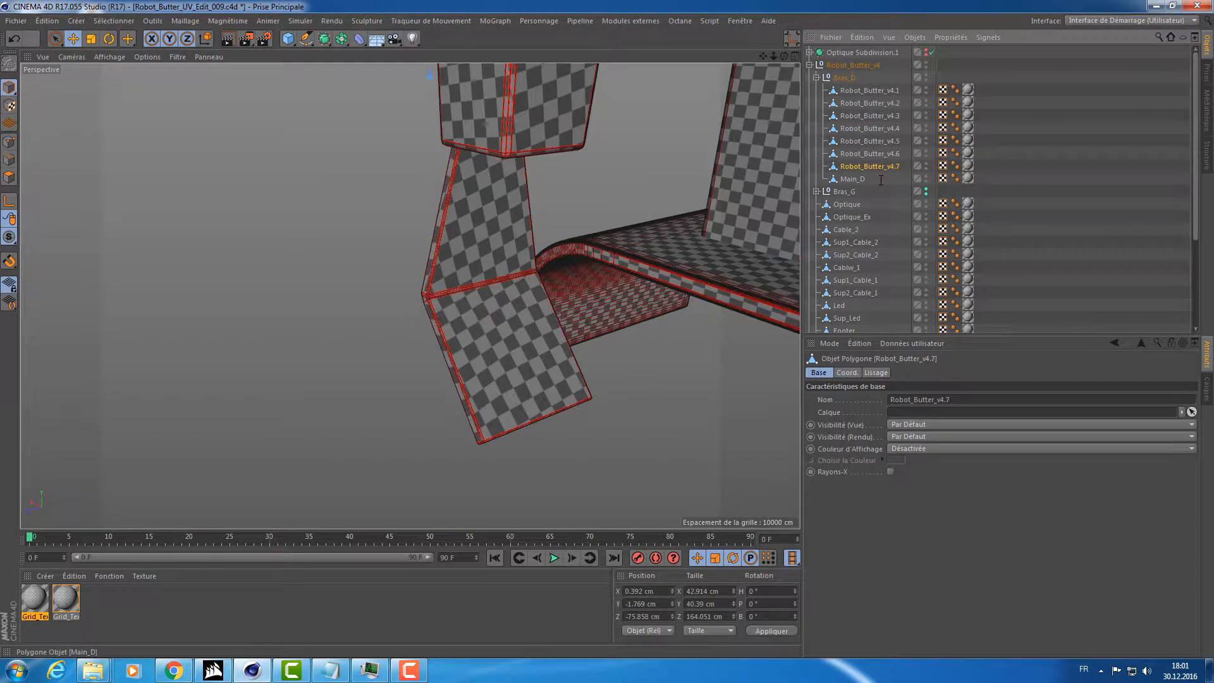
Frame the arm segment Robot_Butter_v4.7 in the Bras_D group and rename it Bras_D.
key(s)
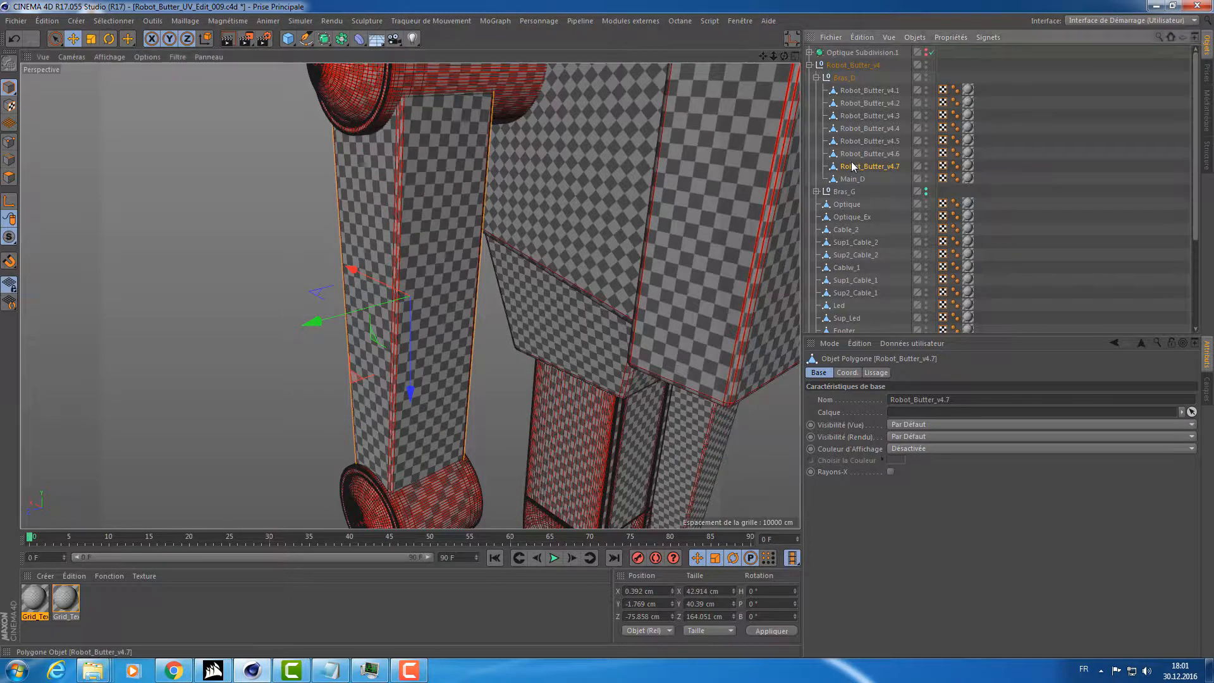
double_click(853, 167)
text(Bras_D)
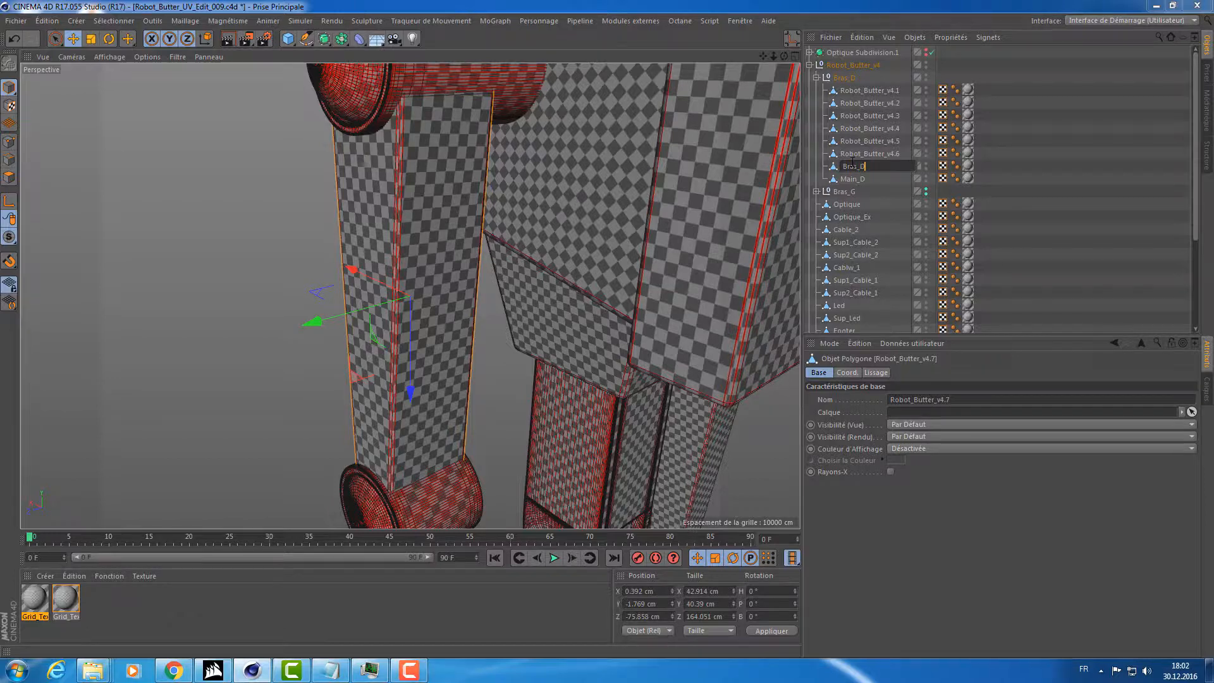
key(Return)
Identify the arm segment Robot_Butter_v4.6 in the viewport and rename it Avant_bras_D.
key(Up)
key(o)
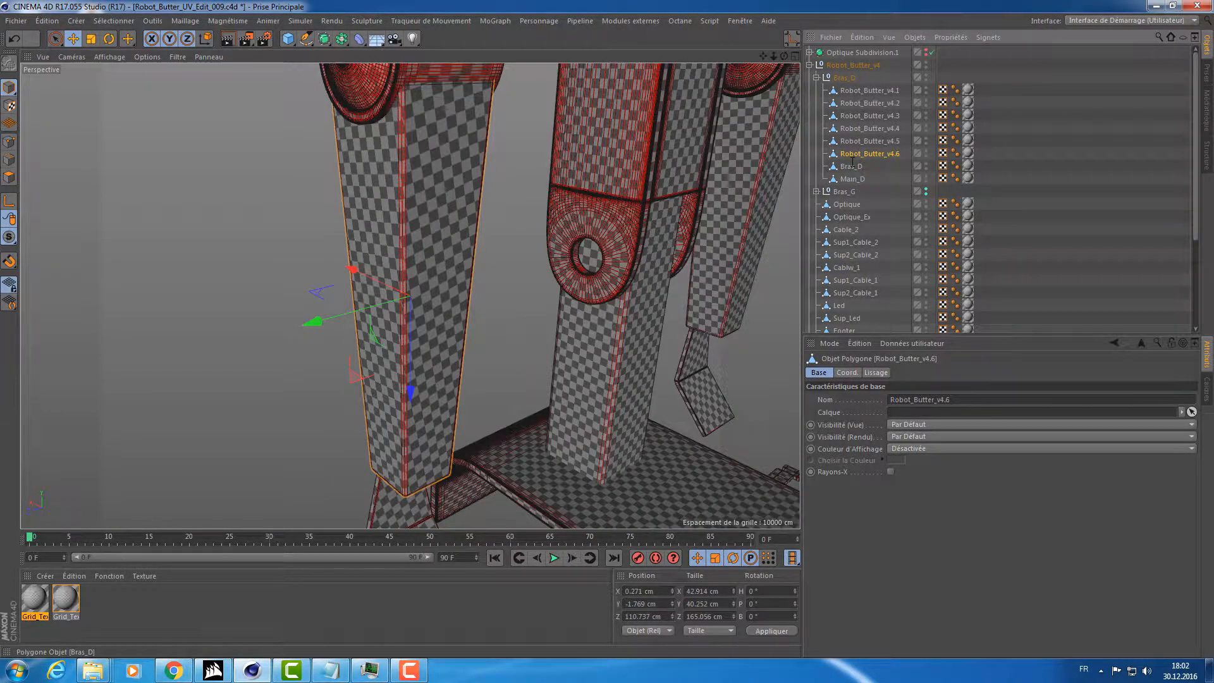
double_click(868, 153)
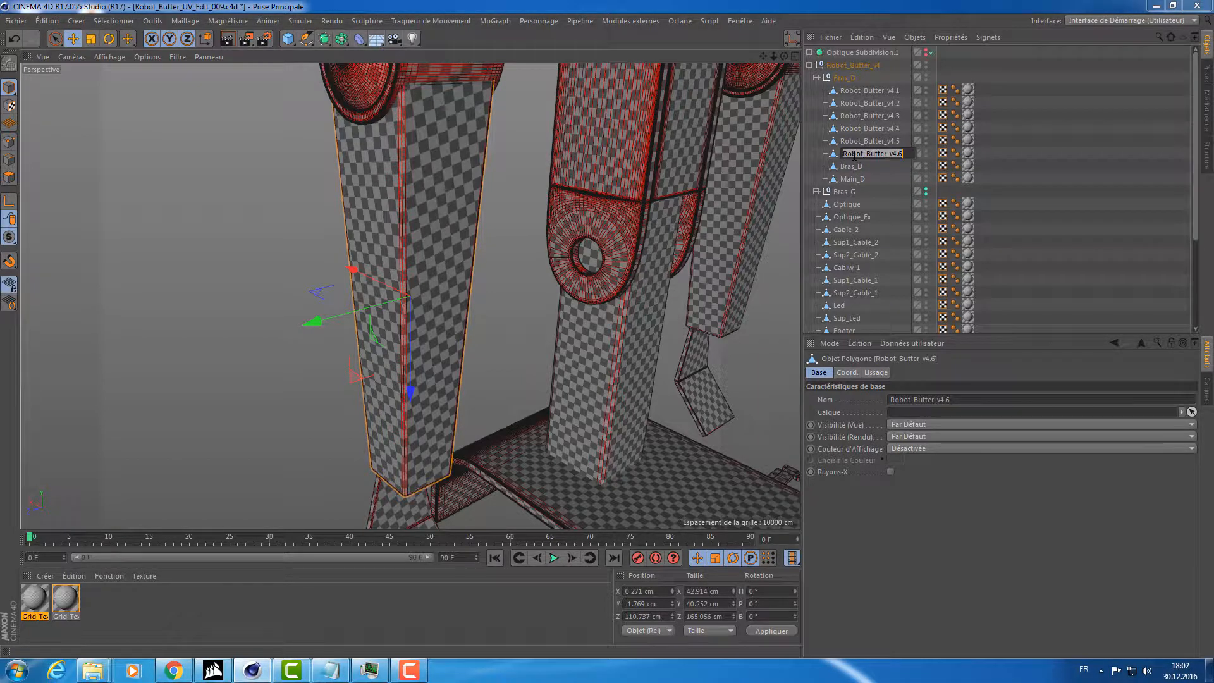
text(Avant_bras_D)
key(Up)
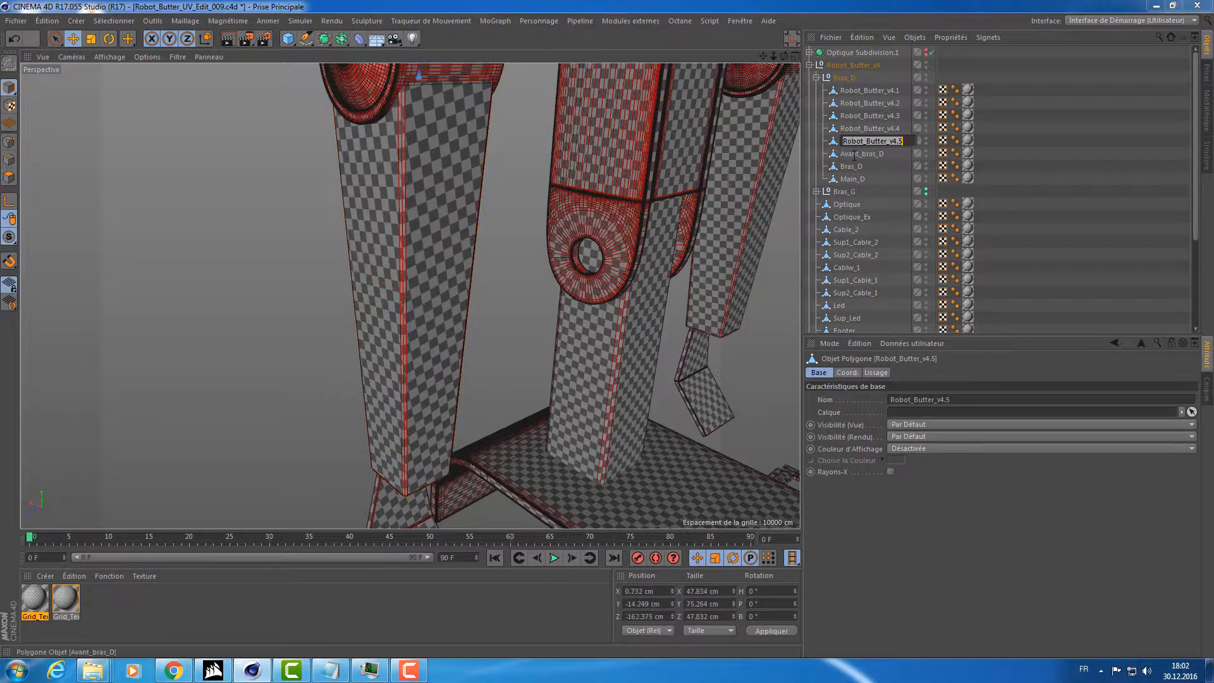
Identify the shoulder cylinder Robot_Butter_v4.5 in the viewport and rename it Epaule_D, keeping its original position.
text(s)
key(Return)
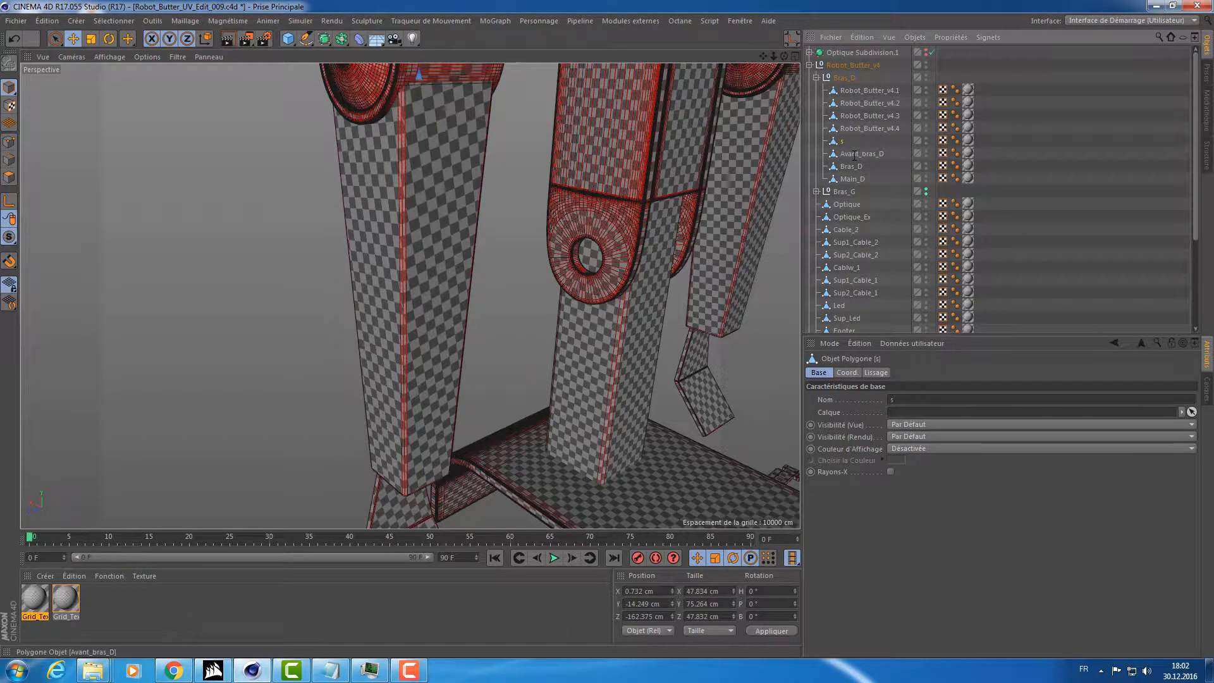
key(o)
alt+drag(550, 184, 454, 237)
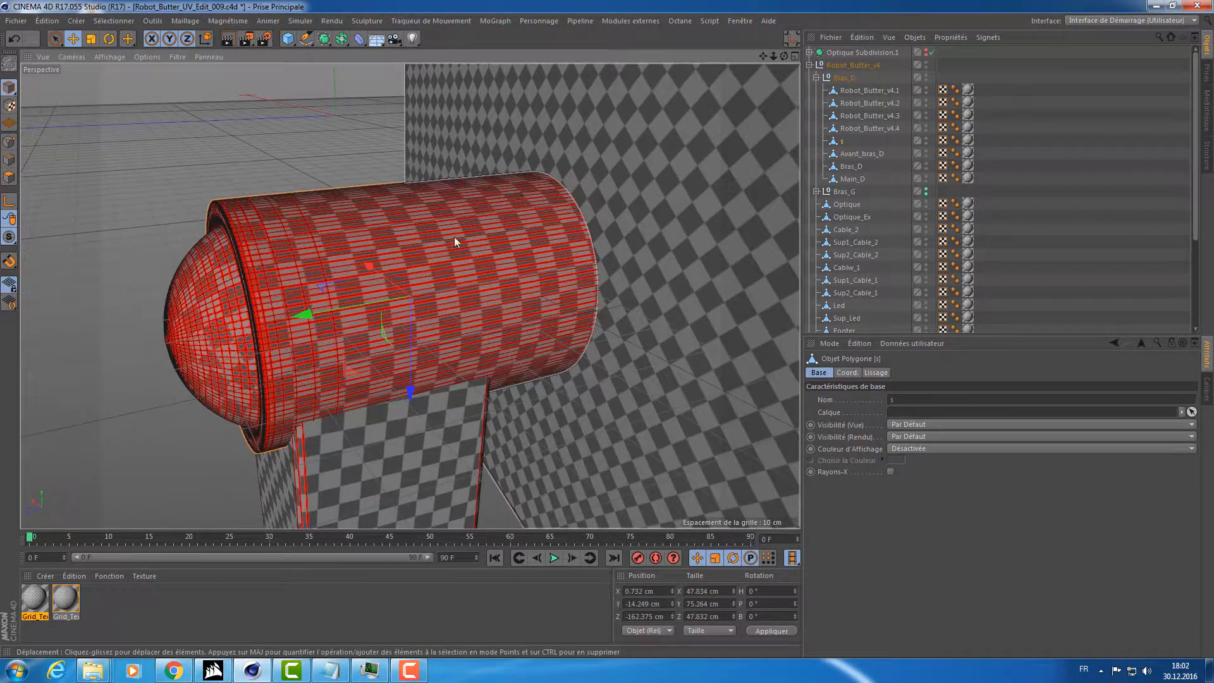
drag(314, 315, 173, 308)
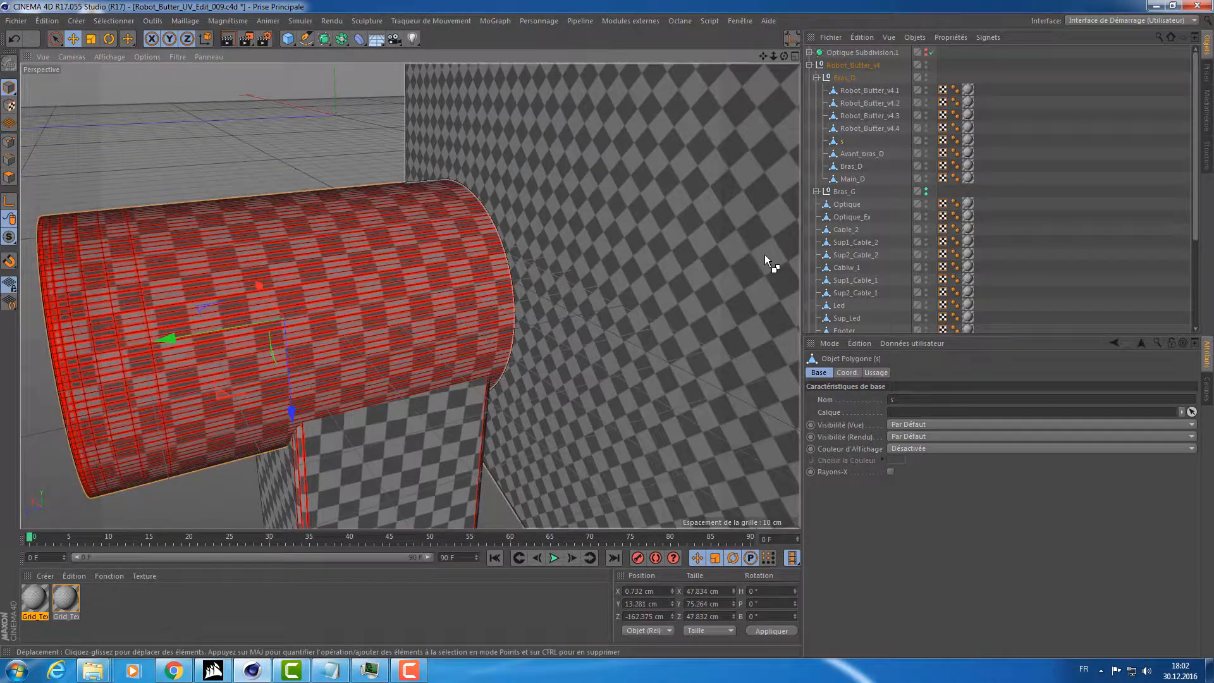
key(ctrl+z)
double_click(842, 140)
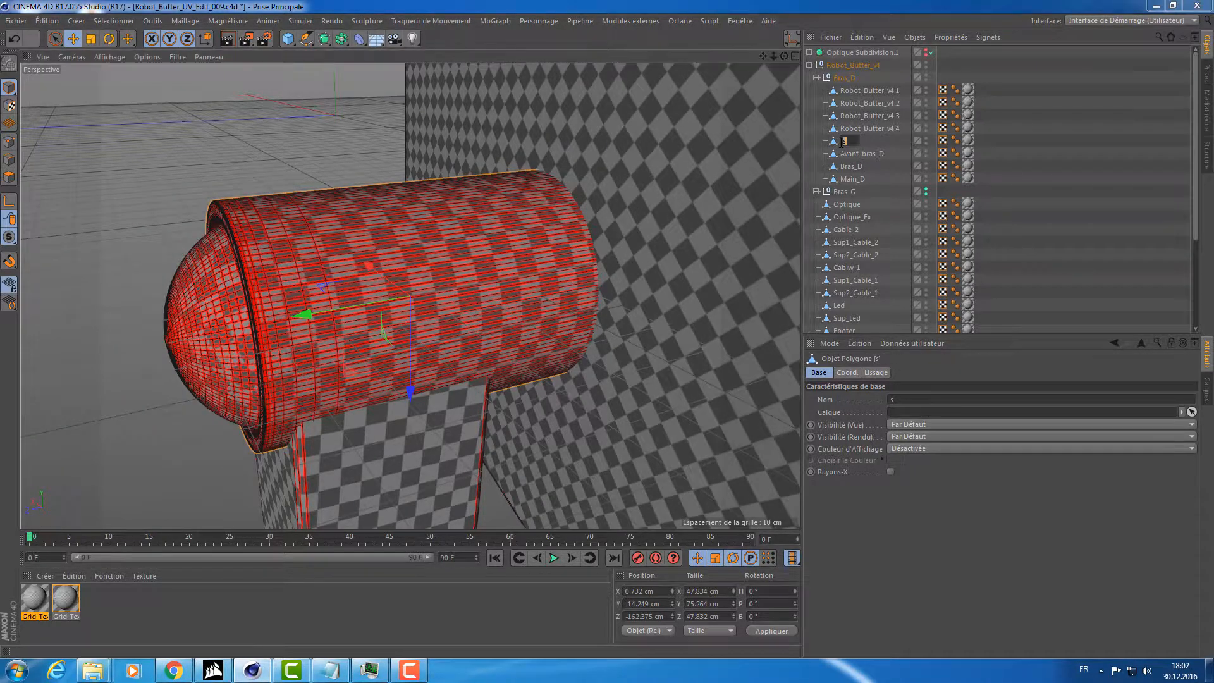
text(ule_D)
key(Return)
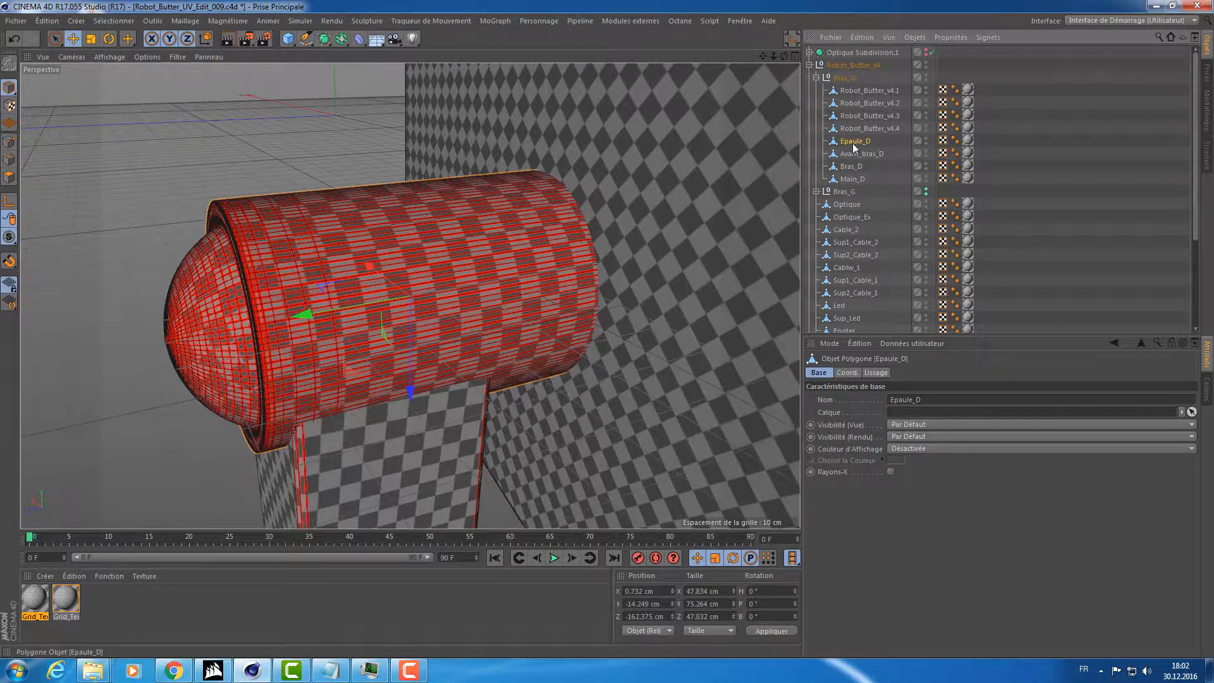
Inspect the shoulder's dome cap Robot_Butter_v4.4 up close and rename it Epaule_Sphere_D.
click(868, 129)
key(s)
alt+drag(366, 238, 411, 218)
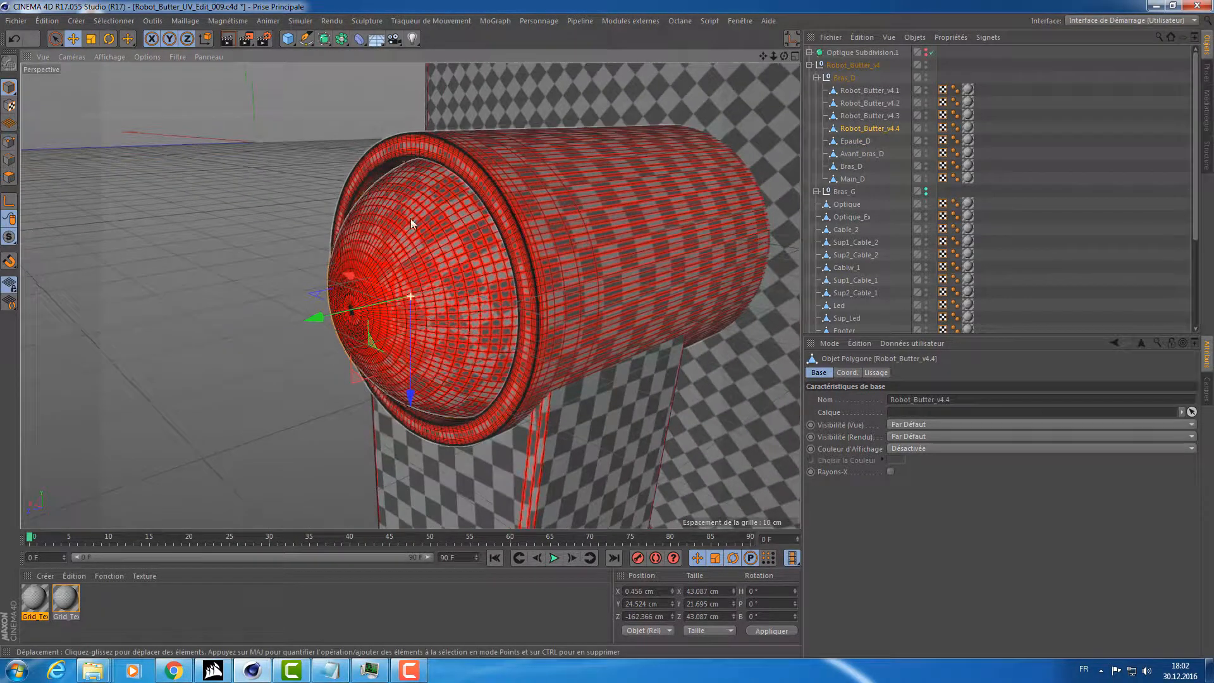
double_click(856, 128)
text(_D)
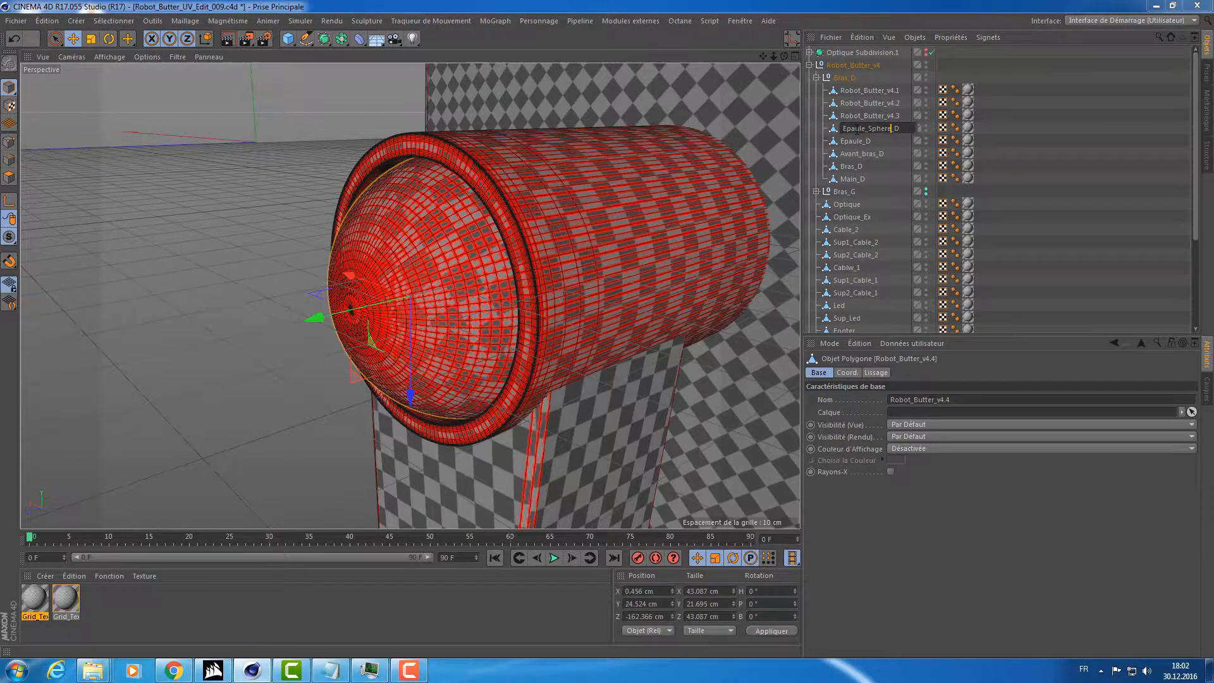
Identify the elbow cylinder Robot_Butter_v4.3 and rename it Coude_D.
click(869, 116)
key(s)
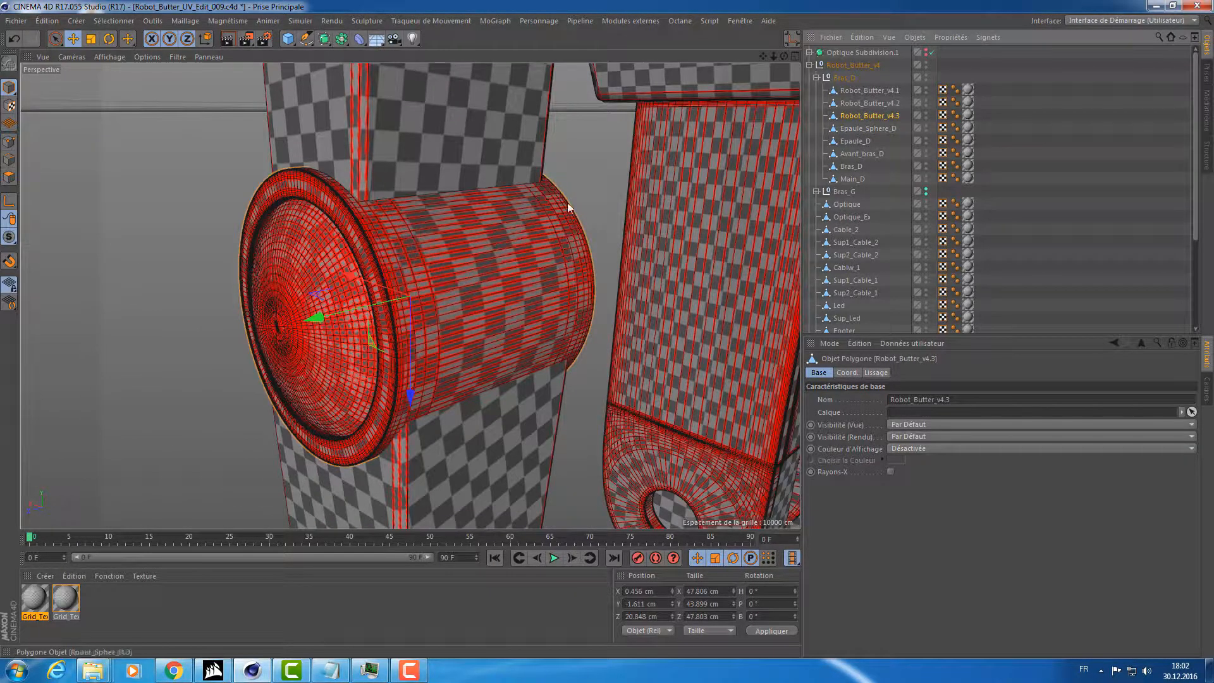
alt+drag(312, 317, 227, 309)
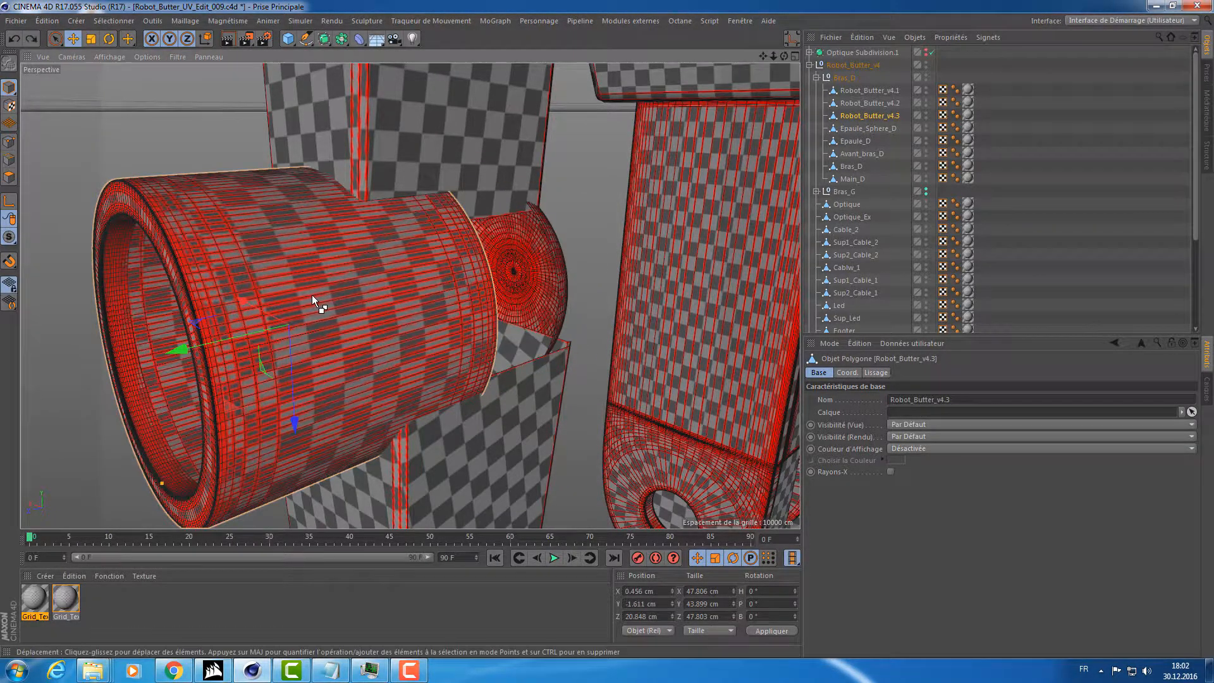
alt+drag(313, 295, 386, 297)
double_click(859, 116)
text(Coude_D)
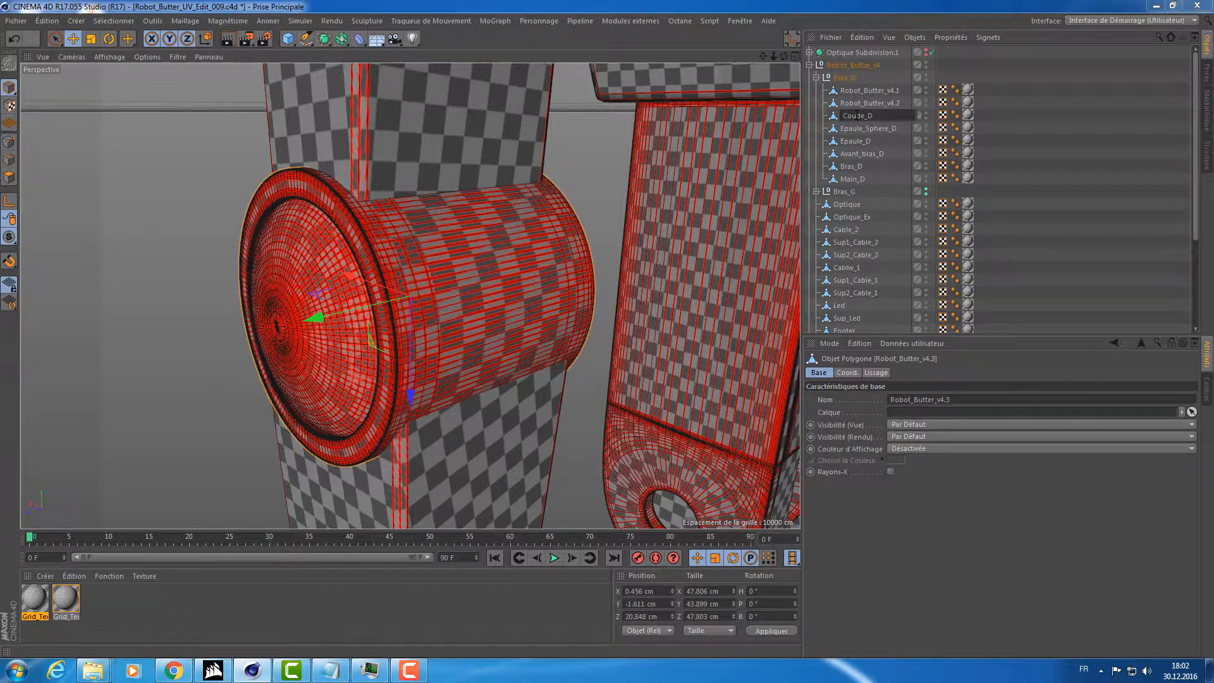
key(shift+Tab)
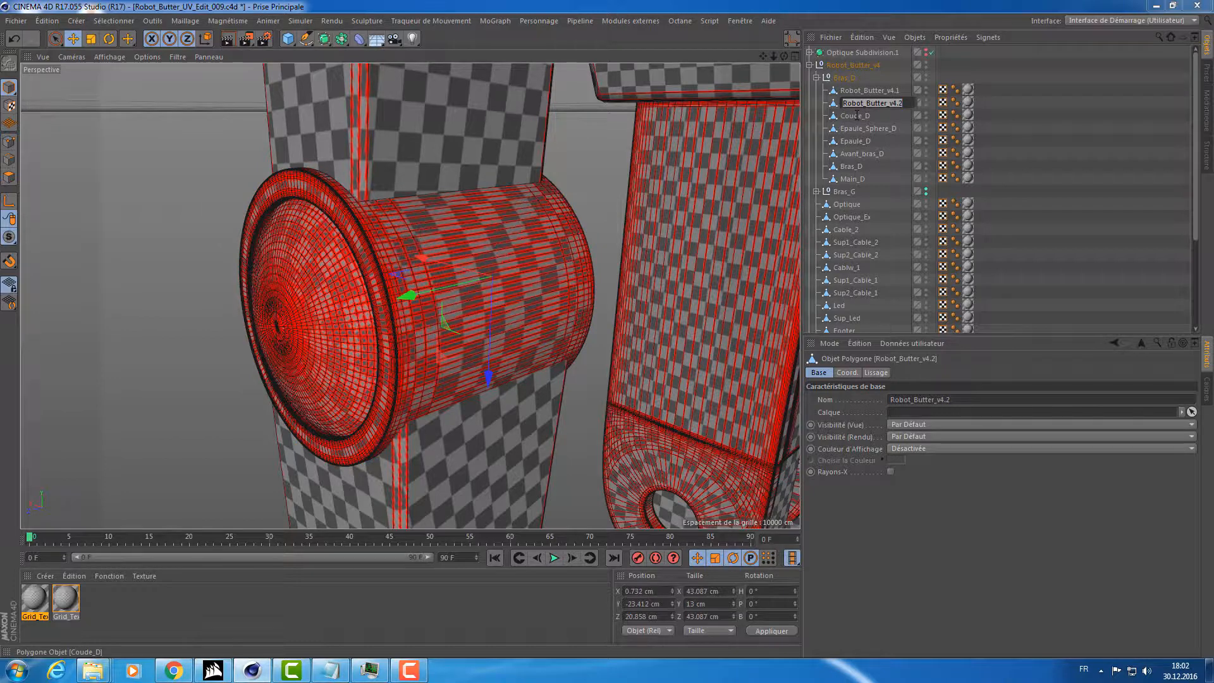
Rename Robot_Butter_v4.2 as Coude_Sphere_D, reusing the name copied from Coude_Sphere_G in the Bras_G group.
alt+drag(721, 142, 462, 201)
click(816, 191)
click(868, 217)
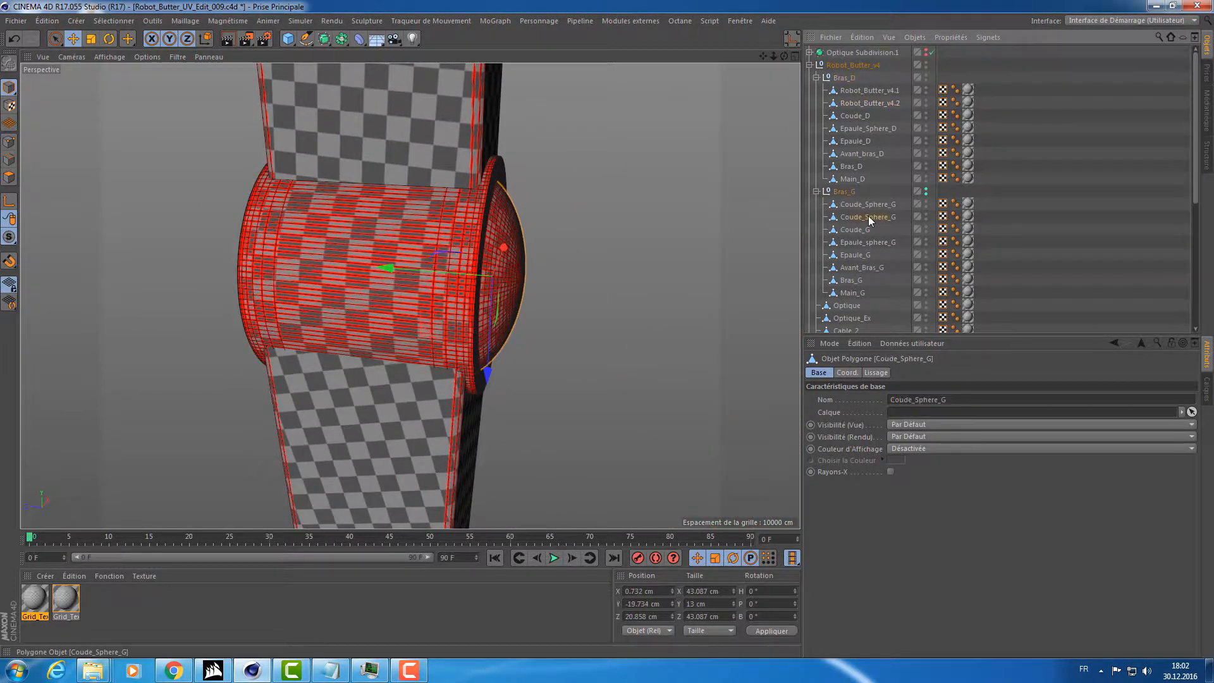
double_click(868, 216)
key(ctrl+c)
click(865, 102)
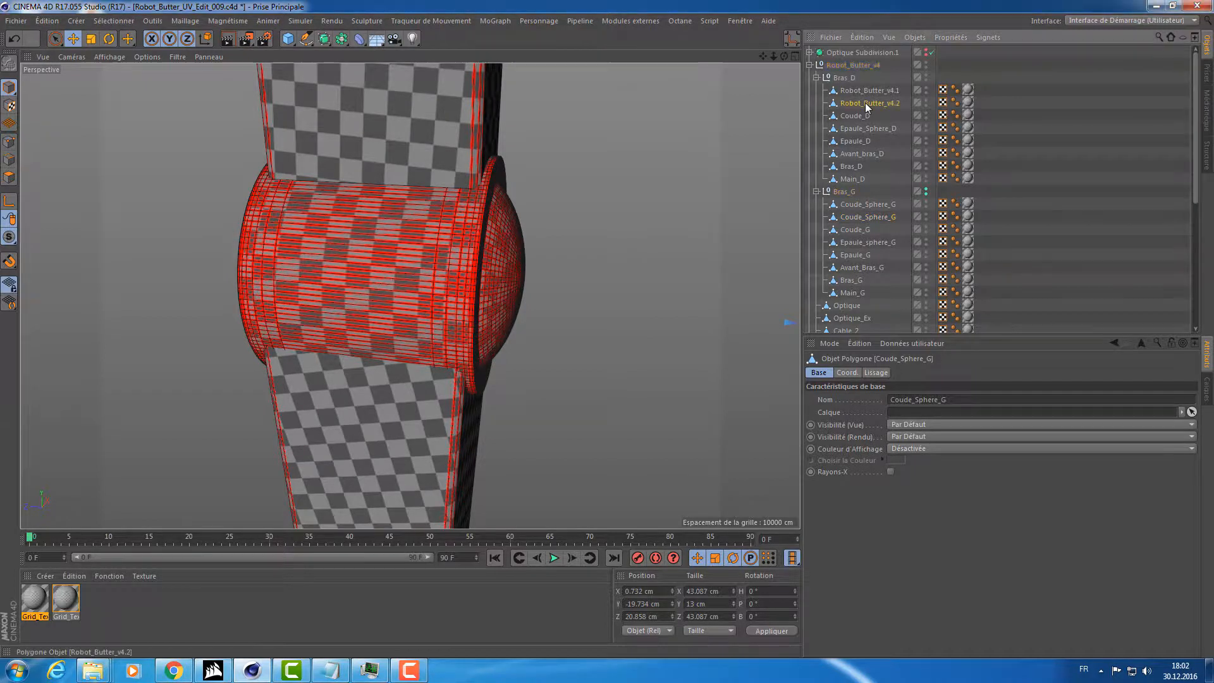
key(ctrl+v)
key(ctrl+z)
double_click(865, 102)
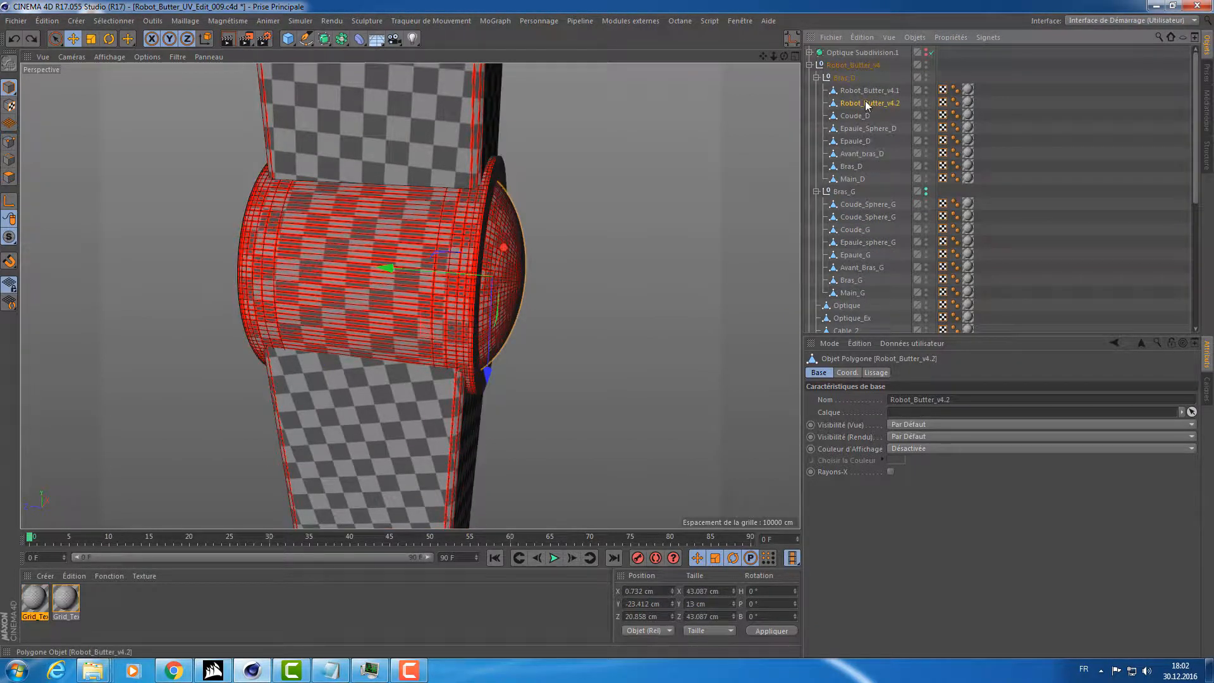
key(ctrl+v)
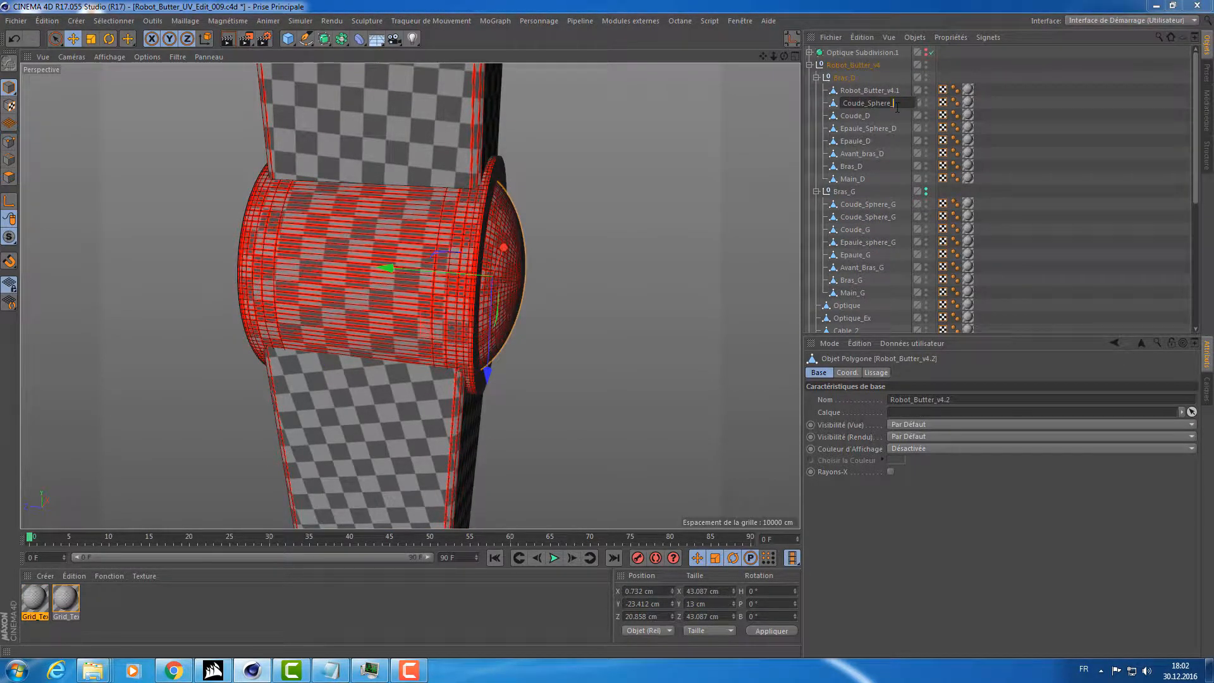
Copy the Coude_Sphere_D name and apply it to the other elbow cap, Robot_Butter_v4.1.
key(ctrl+a)
key(ctrl+c)
key(shift+Tab)
key(ctrl+v)
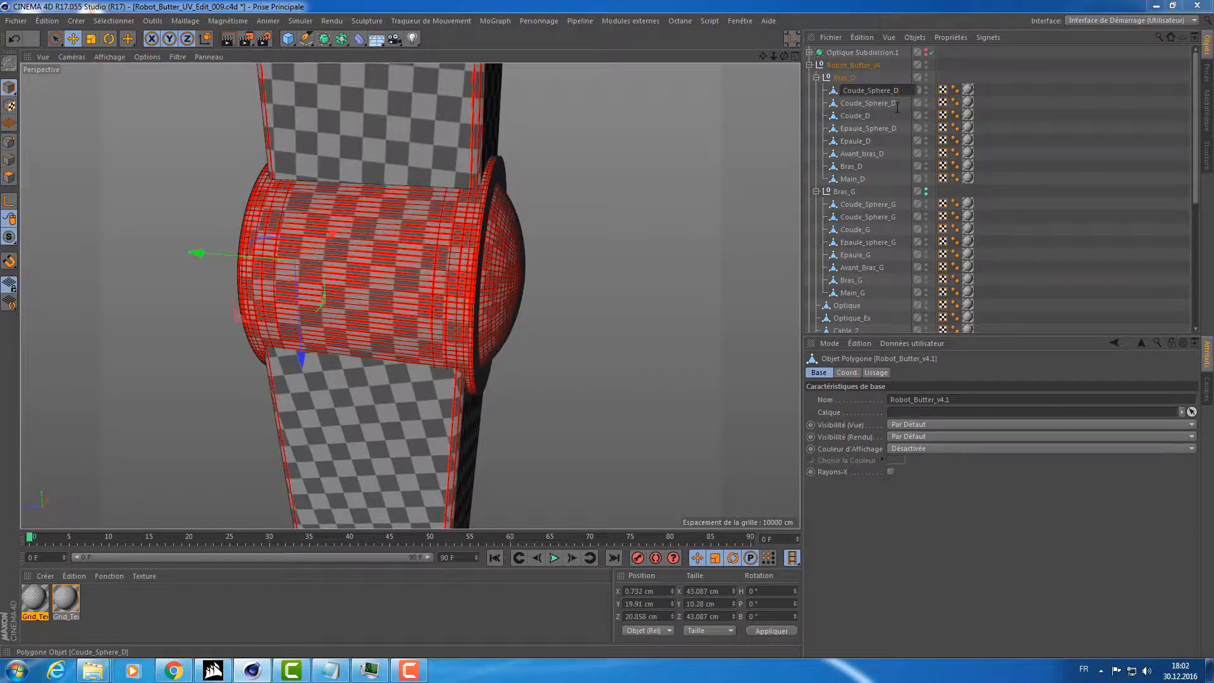
key(Return)
Preview-render the robot in the viewport and examine the checker texture on its arms, hands and base.
alt+right_drag(522, 201, 496, 201)
alt+drag(496, 205, 409, 242)
alt+right_drag(409, 241, 462, 230)
alt+drag(410, 296, 332, 169)
key(ctrl+r)
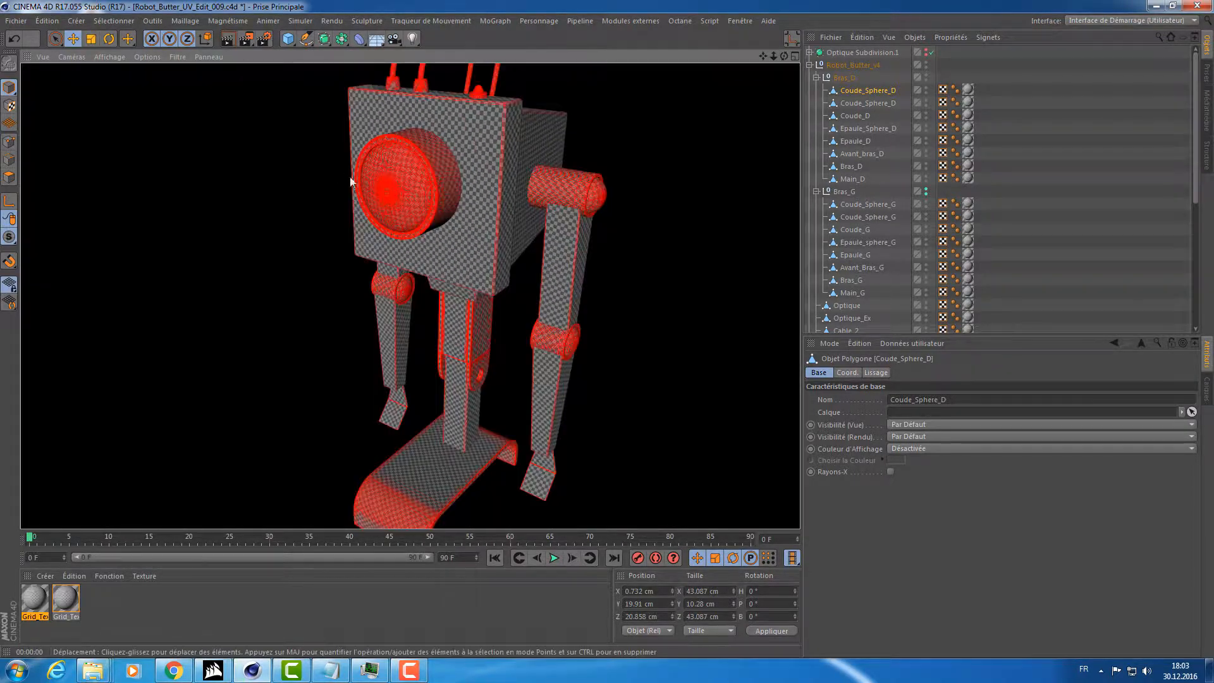
alt+middle_drag(347, 357, 322, 199)
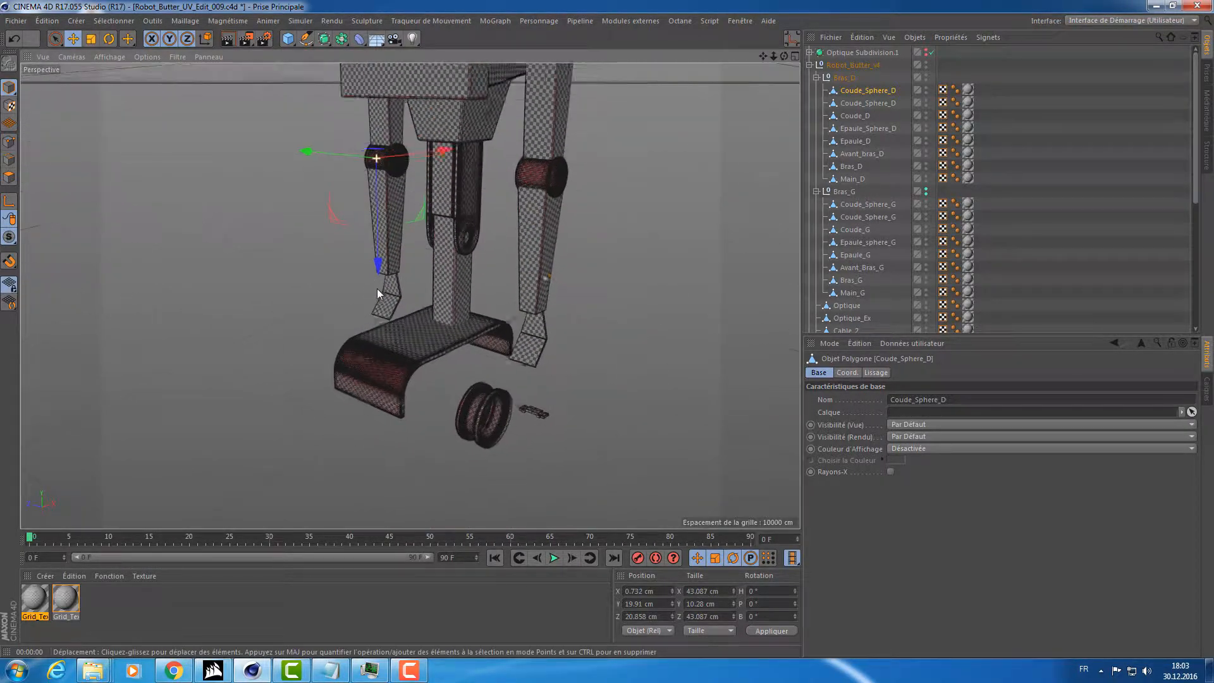
alt+right_drag(378, 284, 573, 296)
alt+middle_drag(412, 293, 202, 292)
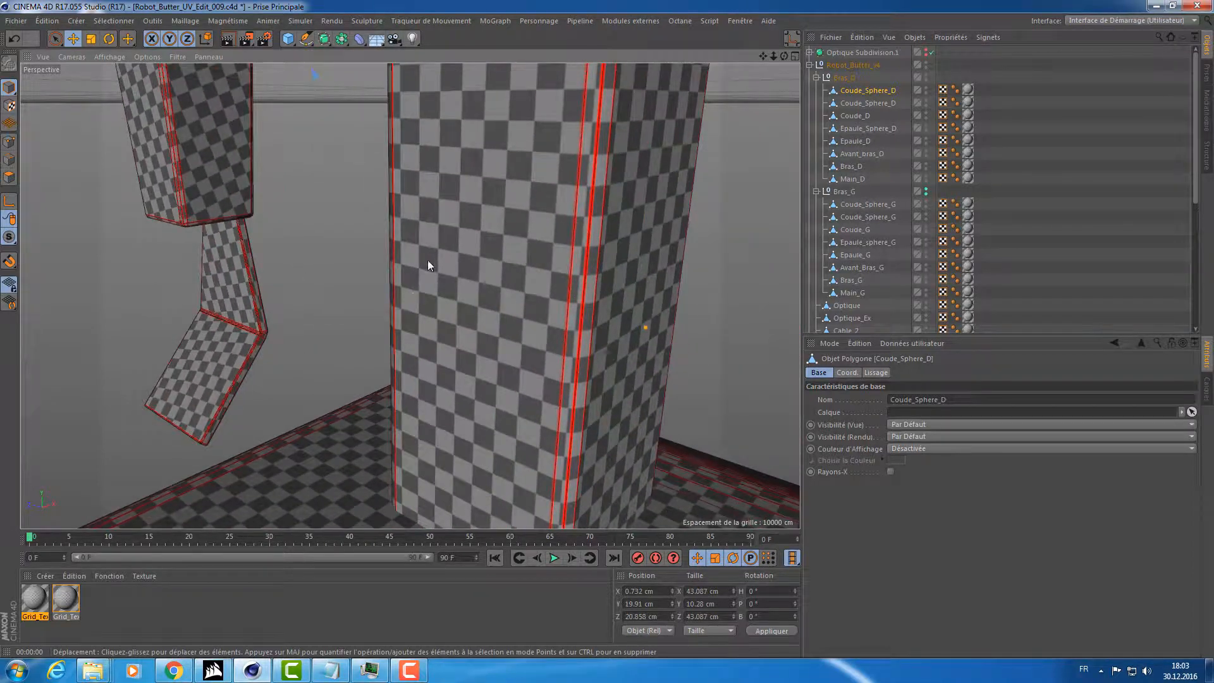
mouse_move(430, 260)
alt+right_down()
mouse_move(469, 249)
mouse_move(451, 250)
alt+right_up()
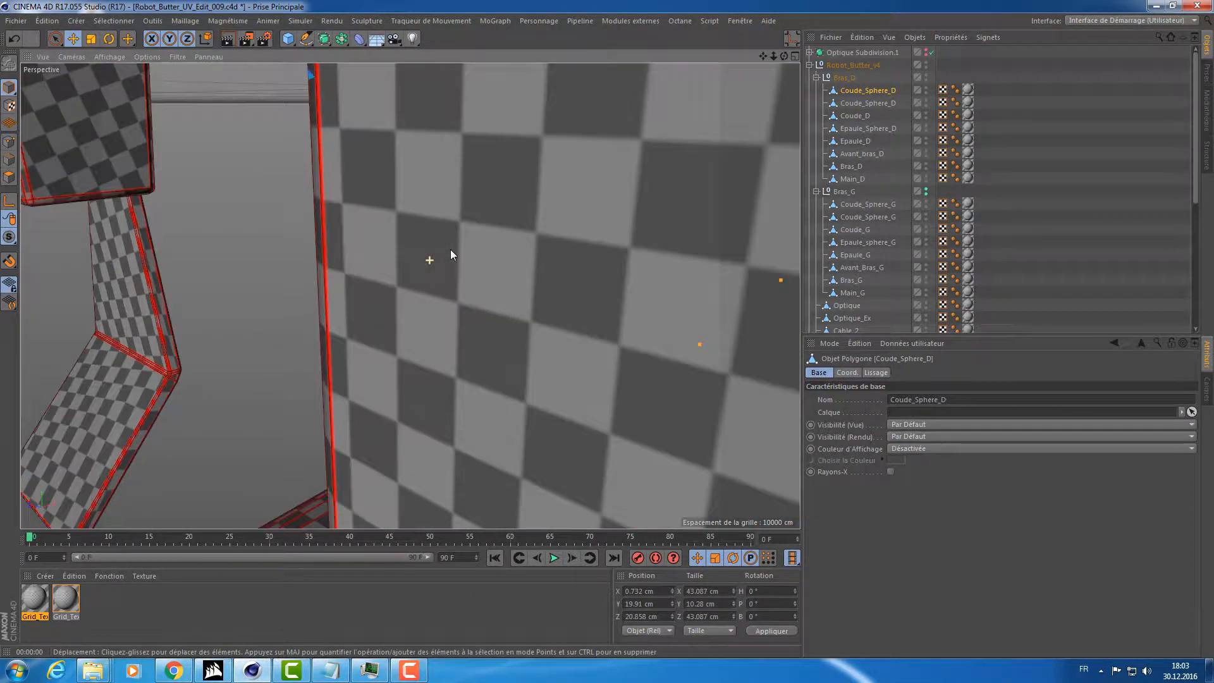
Remove the duplicate materials from the scene.
click(122, 622)
click(109, 575)
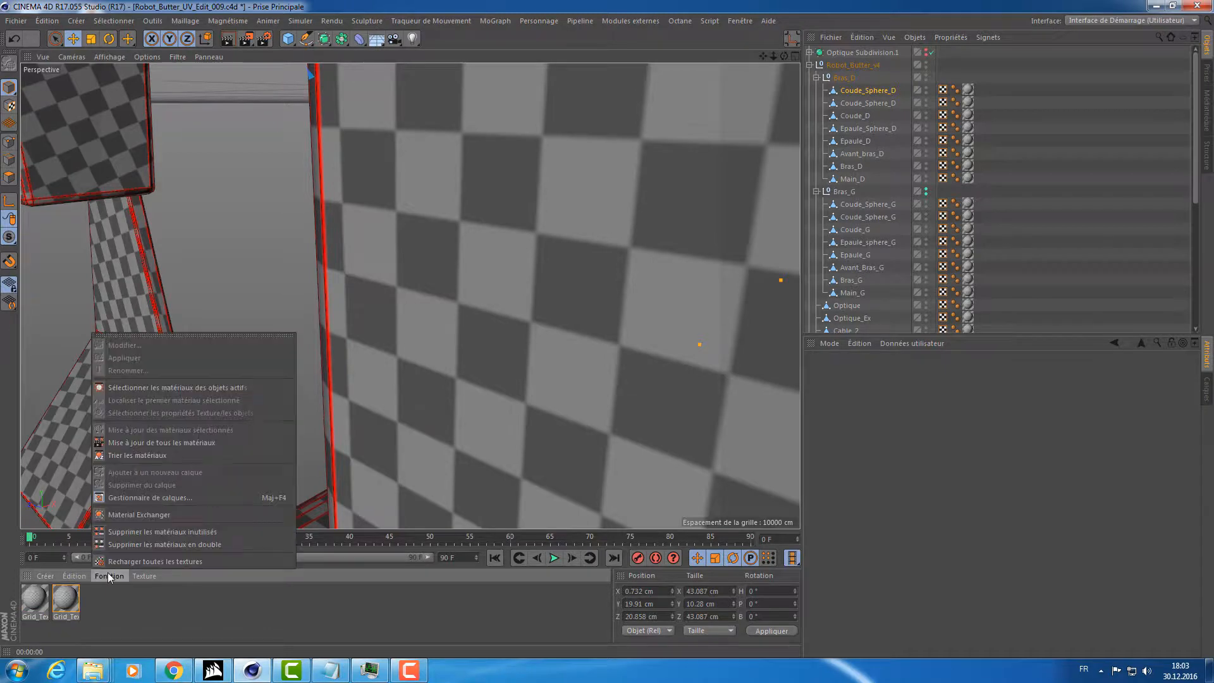
click(124, 544)
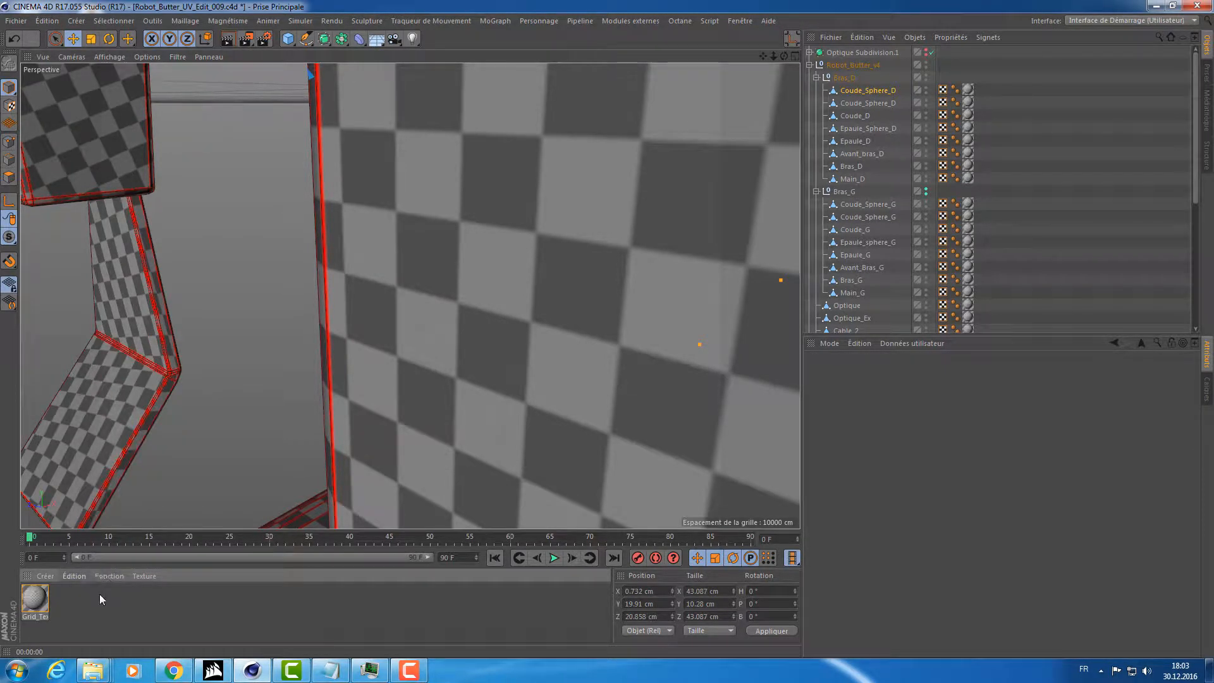
Frame the whole robot and preview-render it to check the checker texture with the remaining material.
scroll(229, 294, down, 8)
alt+middle_drag(328, 228, 381, 344)
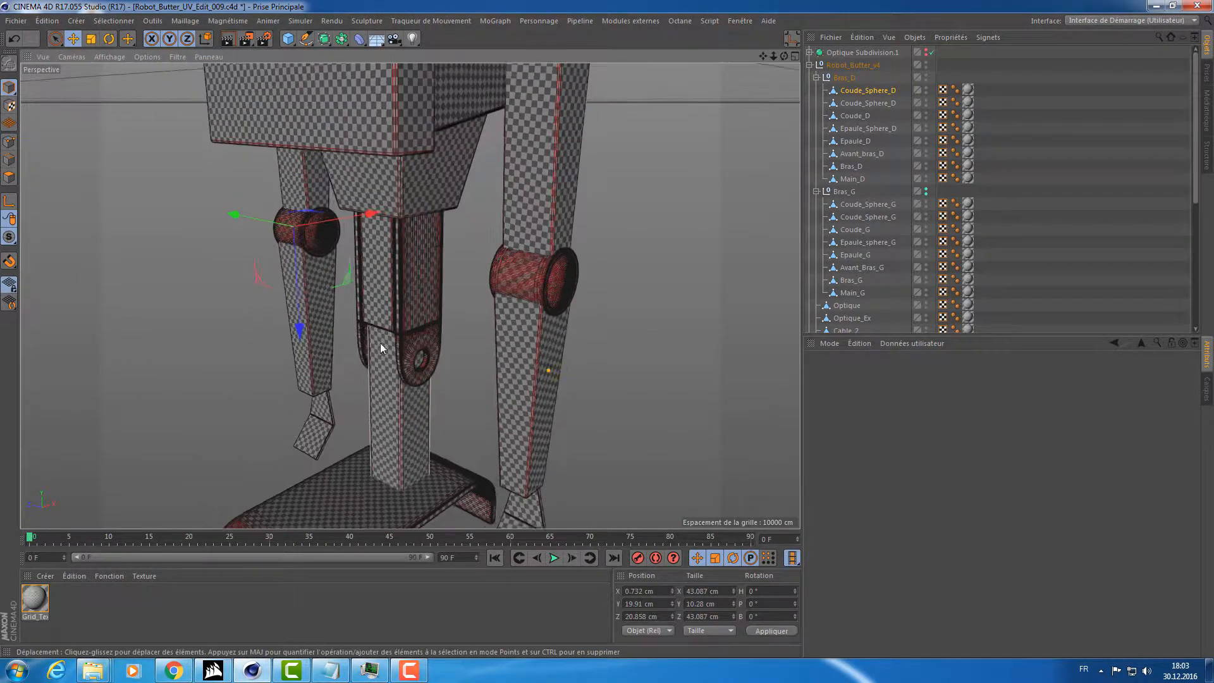
scroll(381, 348, down, 10)
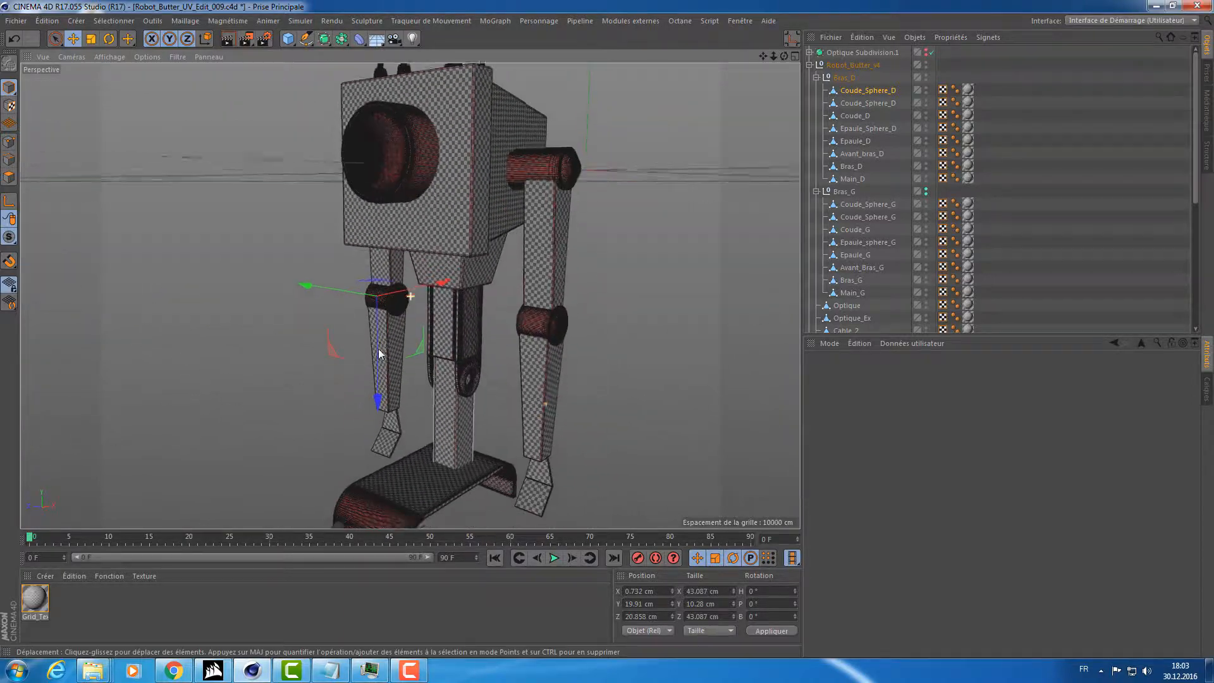
scroll(380, 353, down, 5)
key(ctrl+r)
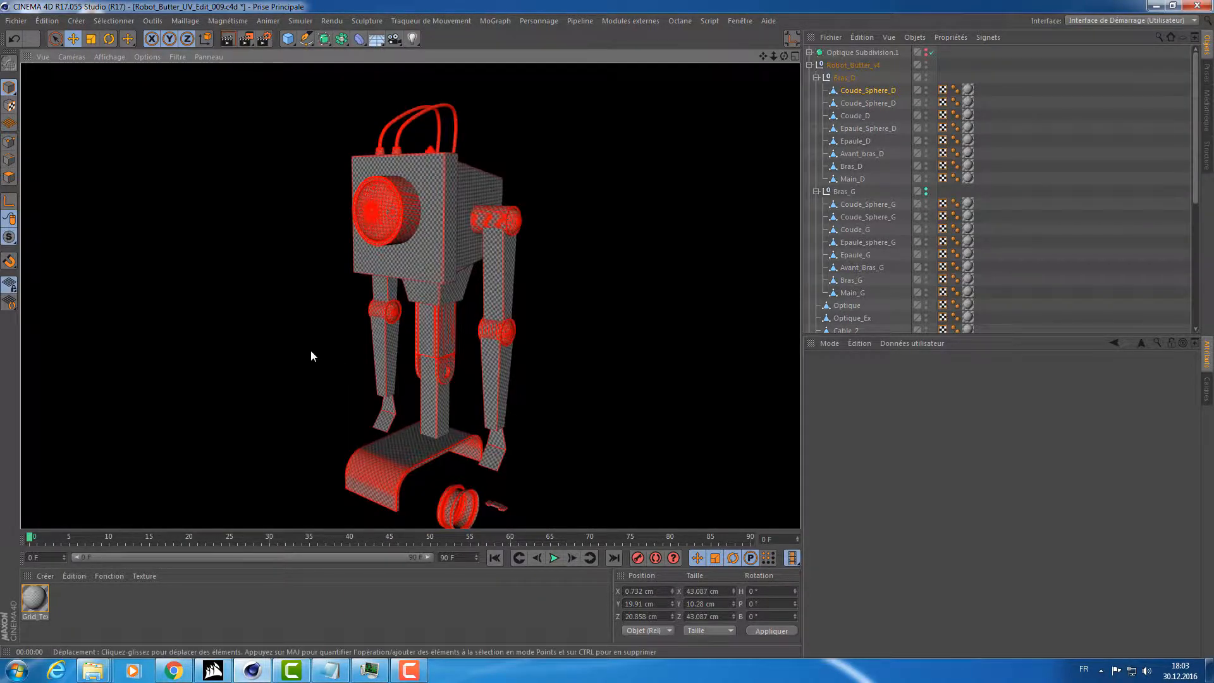
scroll(608, 218, up, 10)
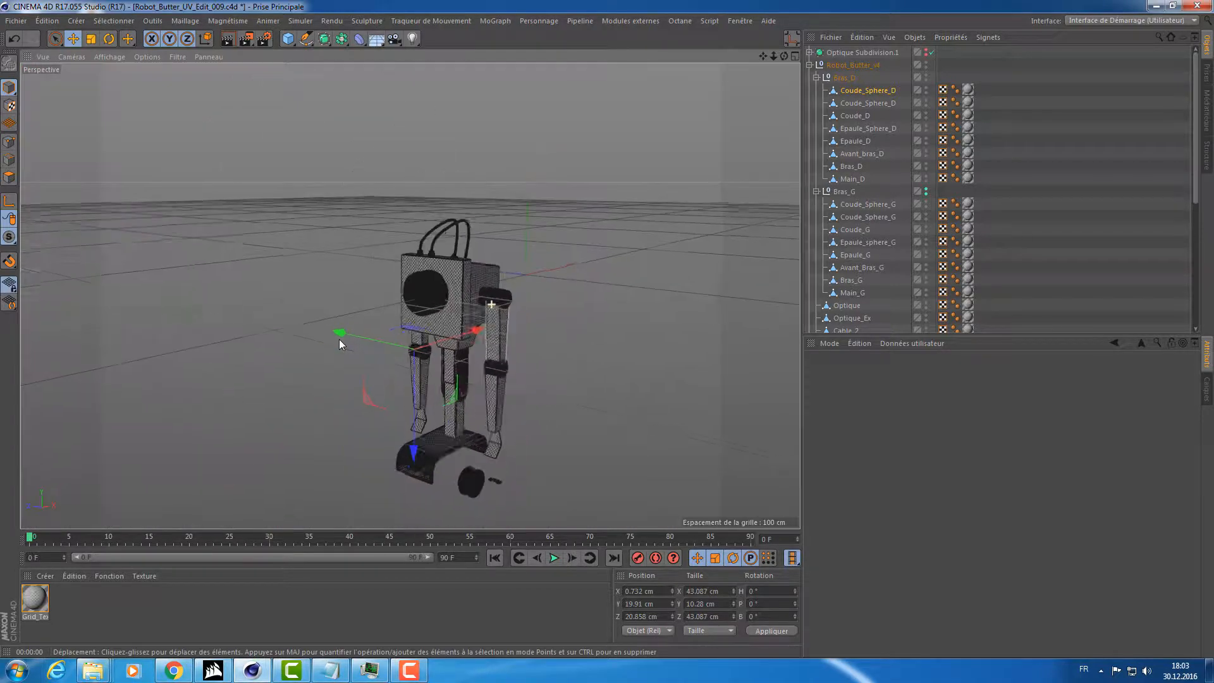
scroll(475, 246, up, 5)
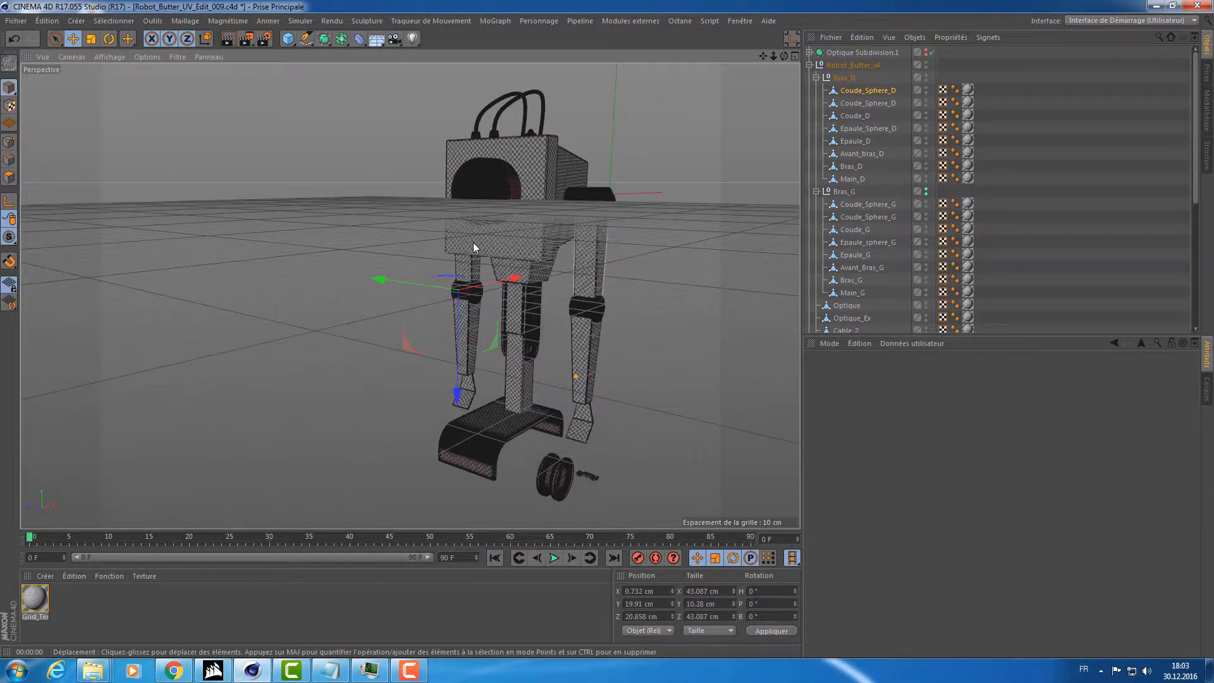
Collapse the Robot_Butter_v4 hierarchy, zoom in on the optic and expand Optique Subdivision.1 to show its child objects.
click(860, 65)
click(809, 65)
click(834, 52)
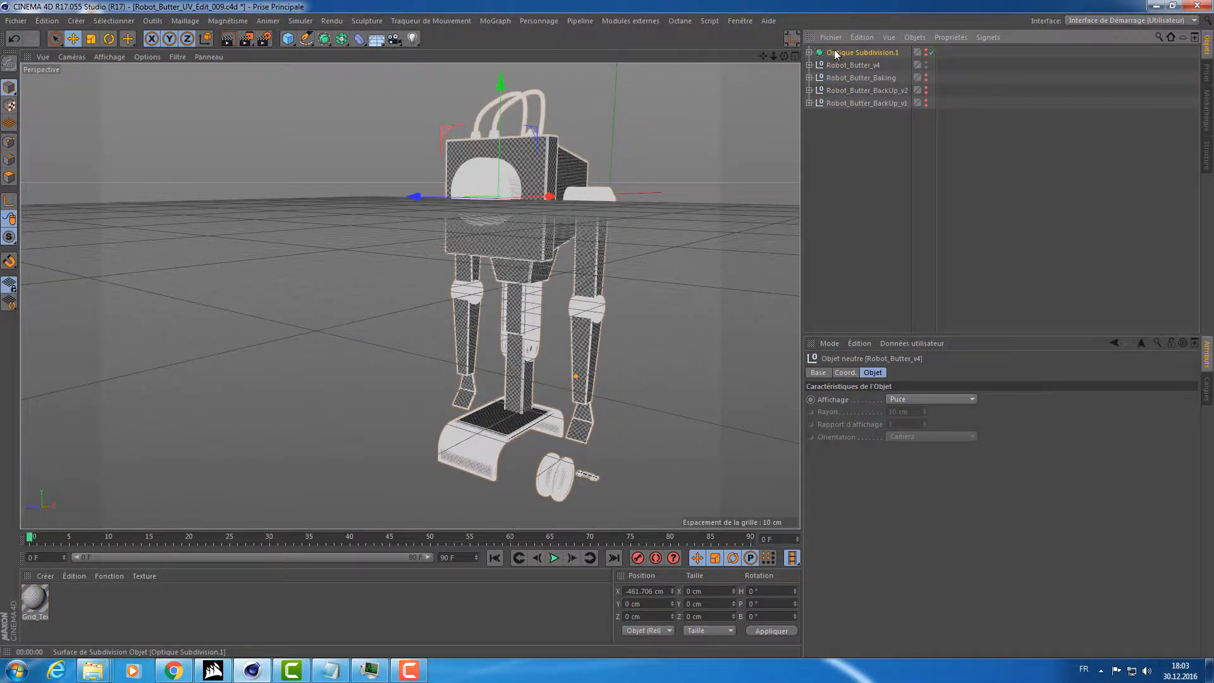
scroll(476, 192, up, 10)
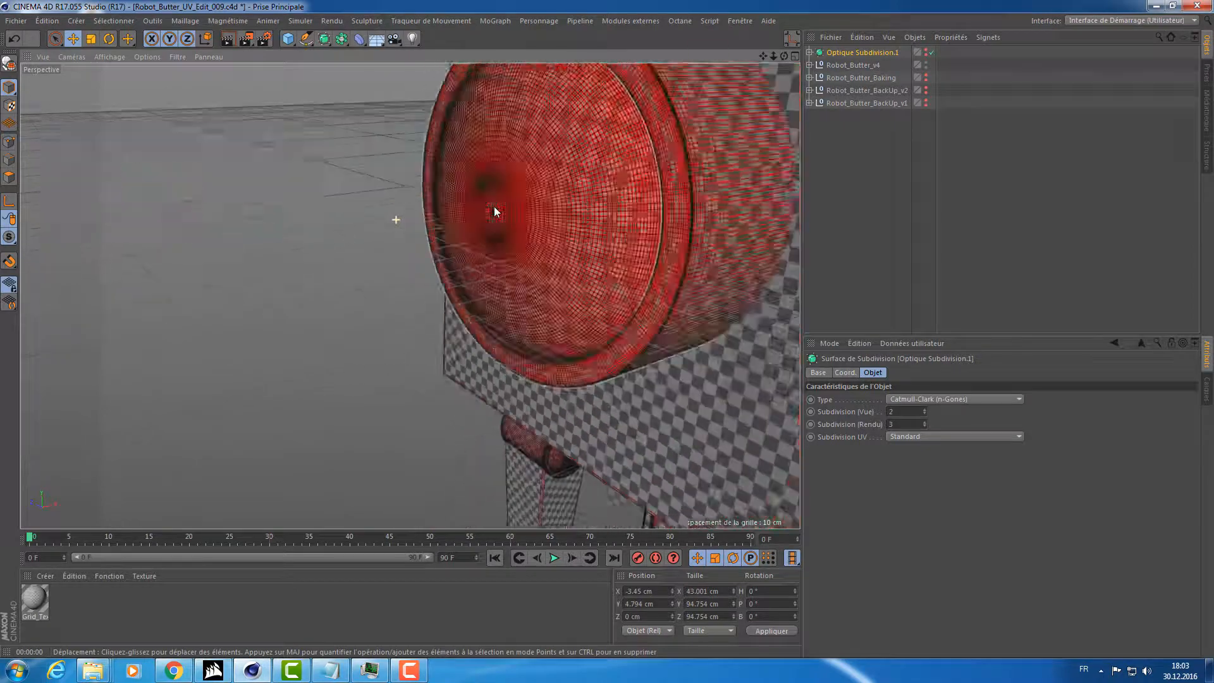
click(809, 53)
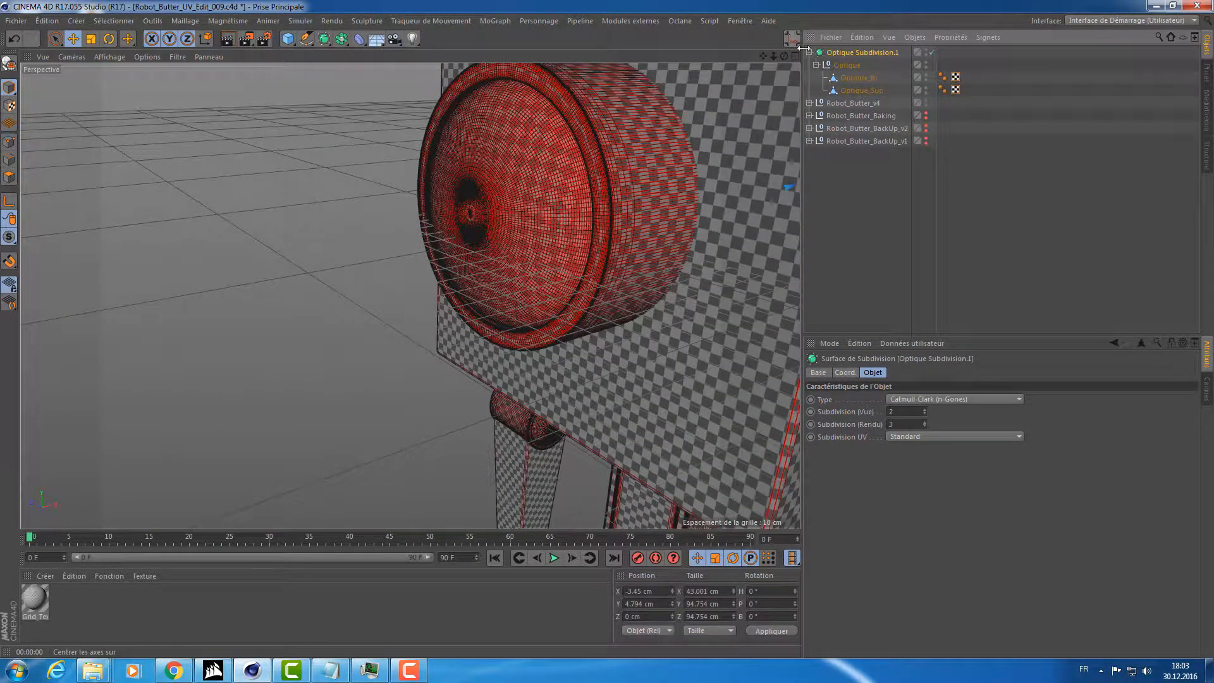
Copy Chaine_Roue Symétrie out of Robot_Butter_BackUp_v2 to the top level of the hierarchy, just above Robot_Butter_v4.
click(810, 53)
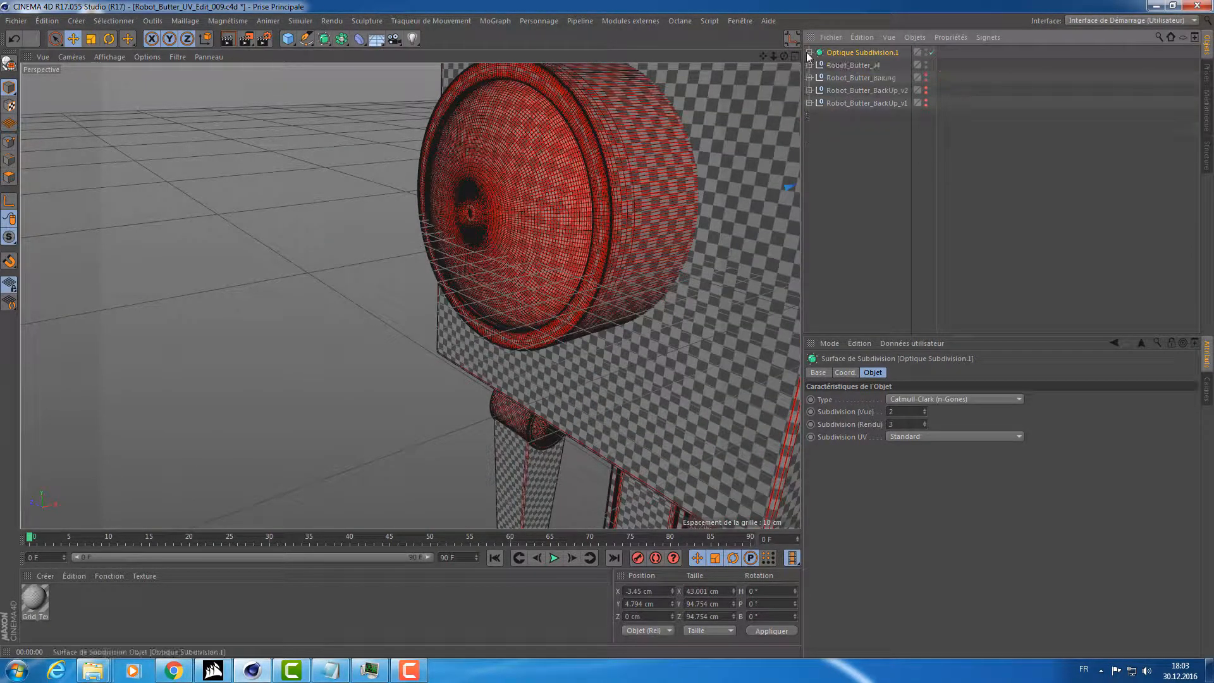
click(843, 79)
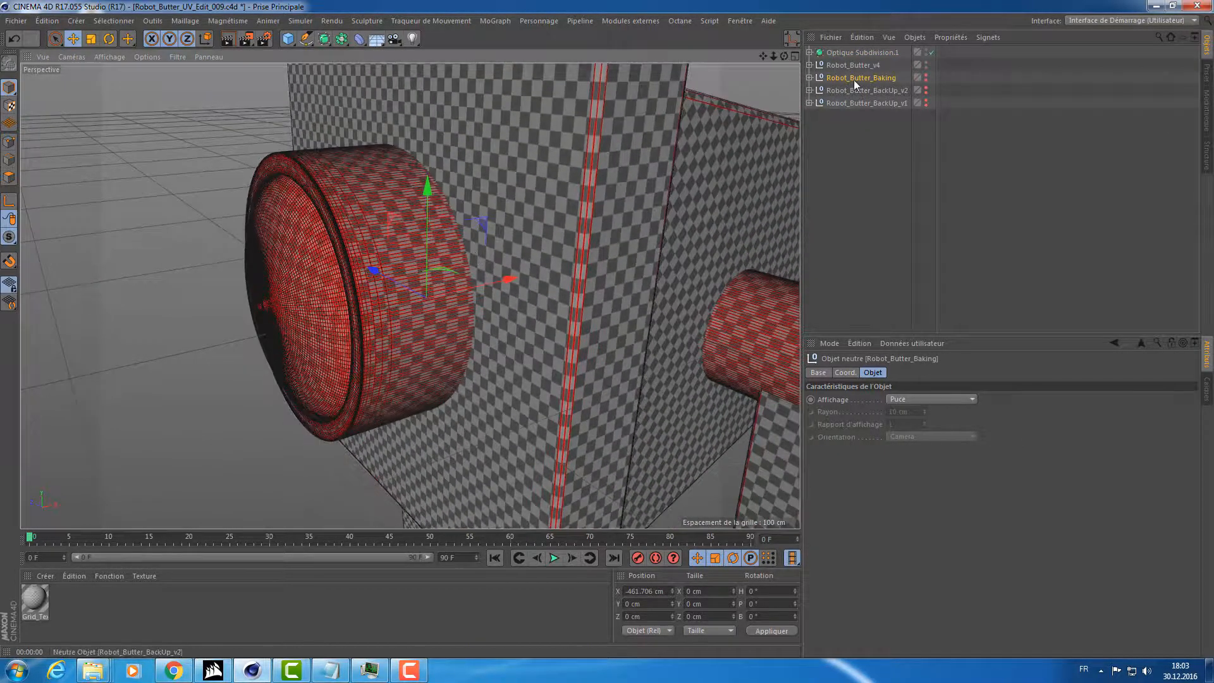
click(855, 90)
click(819, 65)
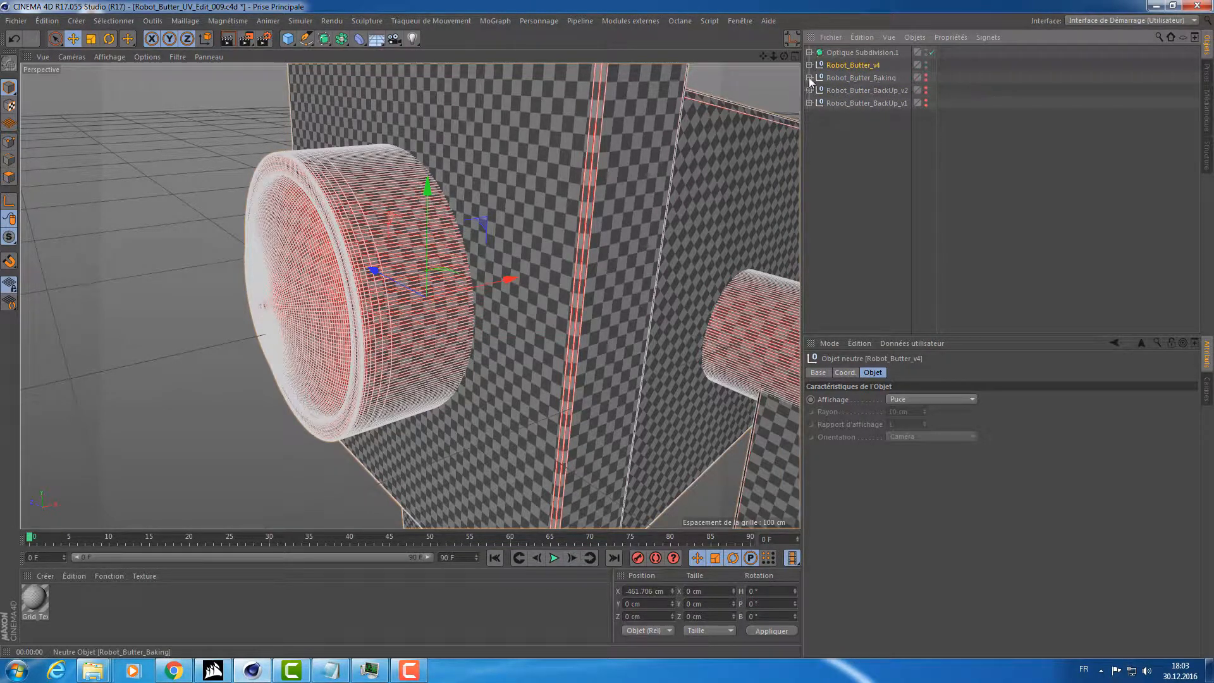
click(885, 77)
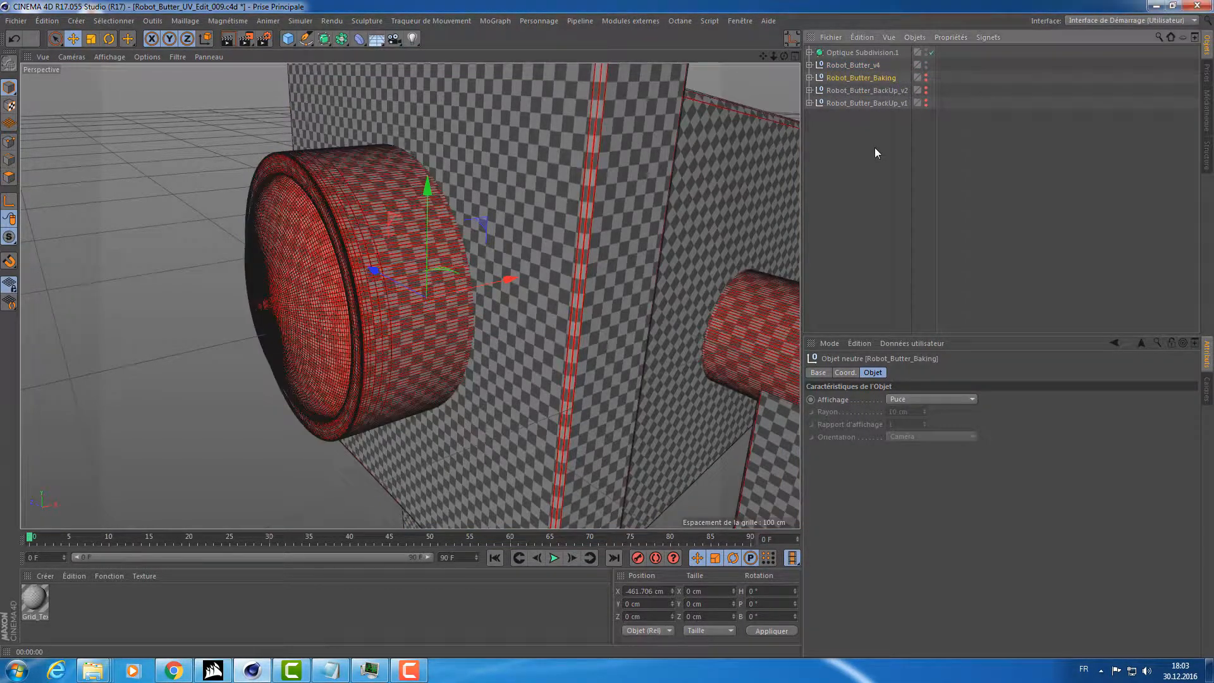
click(809, 90)
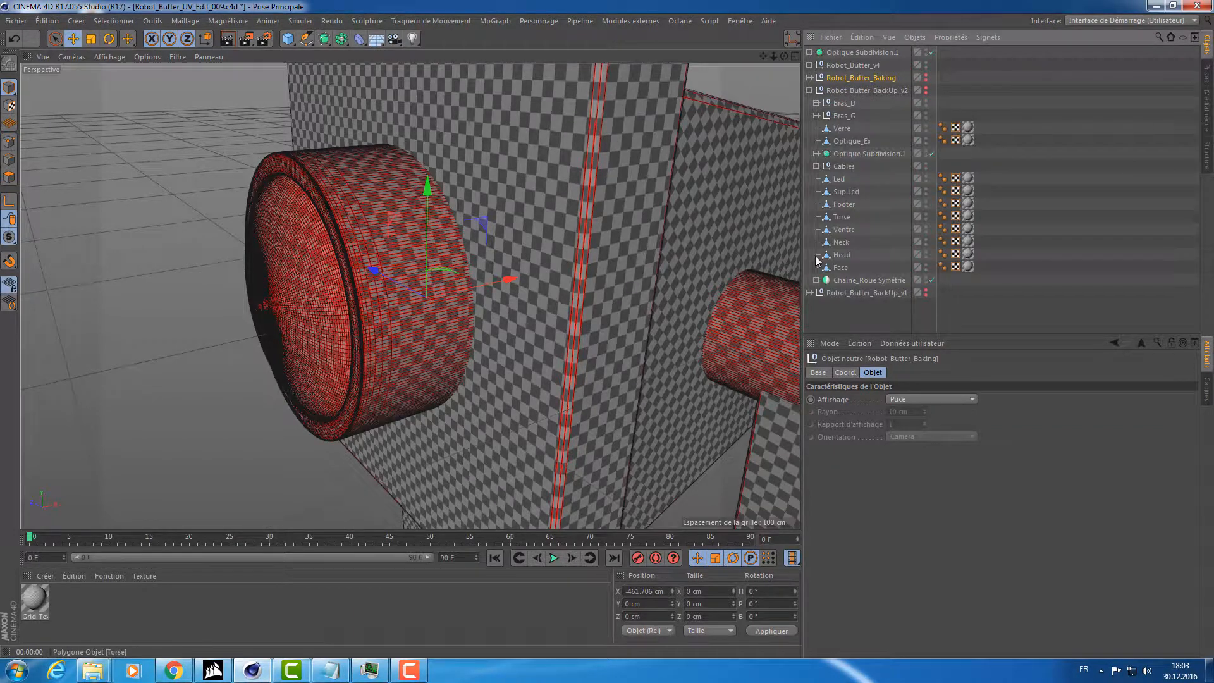
click(855, 280)
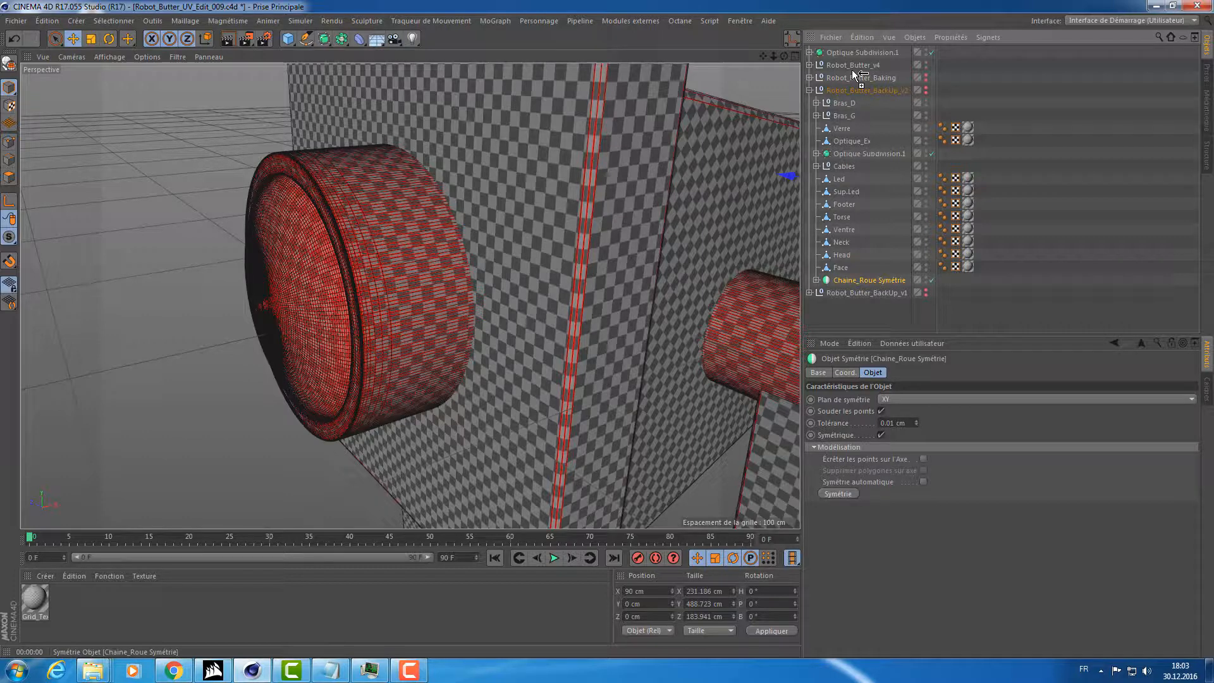
ctrl+drag(854, 63, 852, 59)
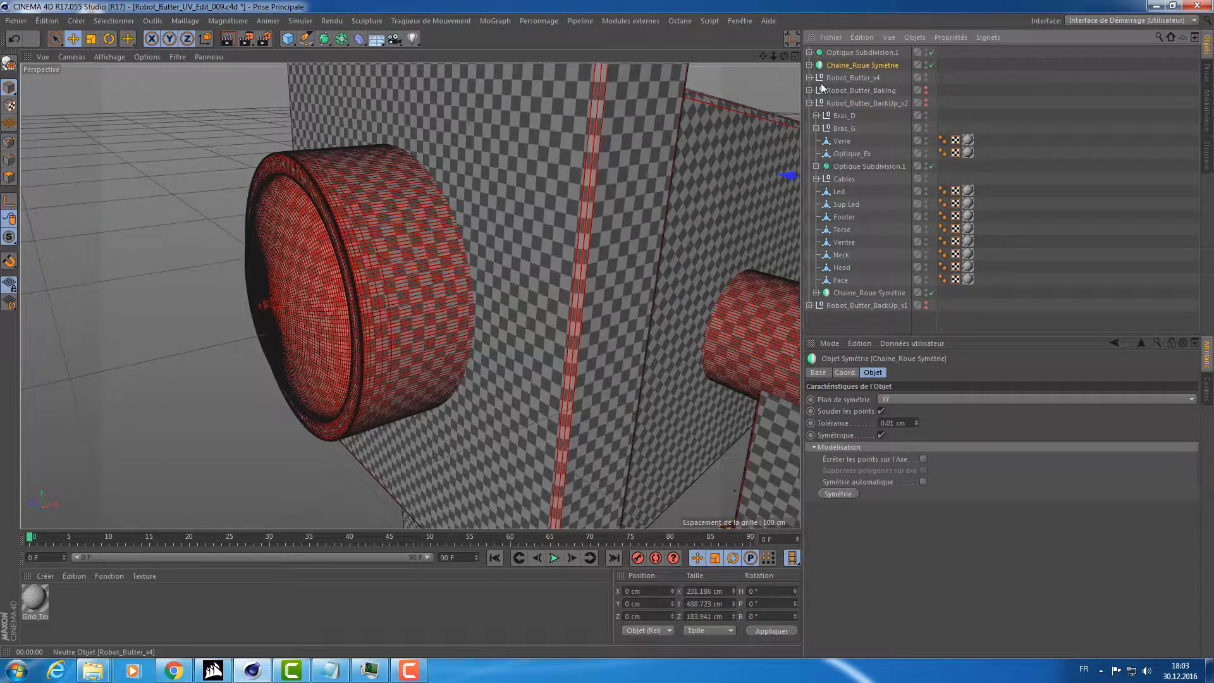
click(809, 102)
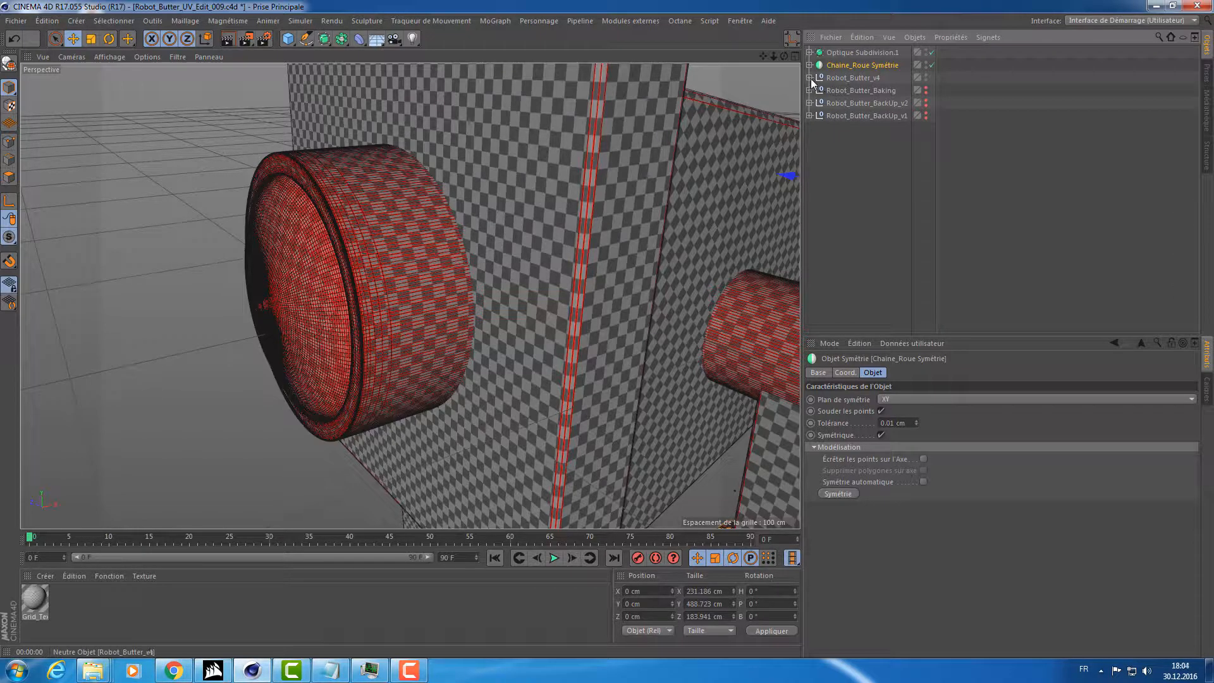
Expand the copied Chaine_Roue Symétrie, select its Roue and examine the tracks and wheels beside the robot.
click(809, 65)
click(860, 142)
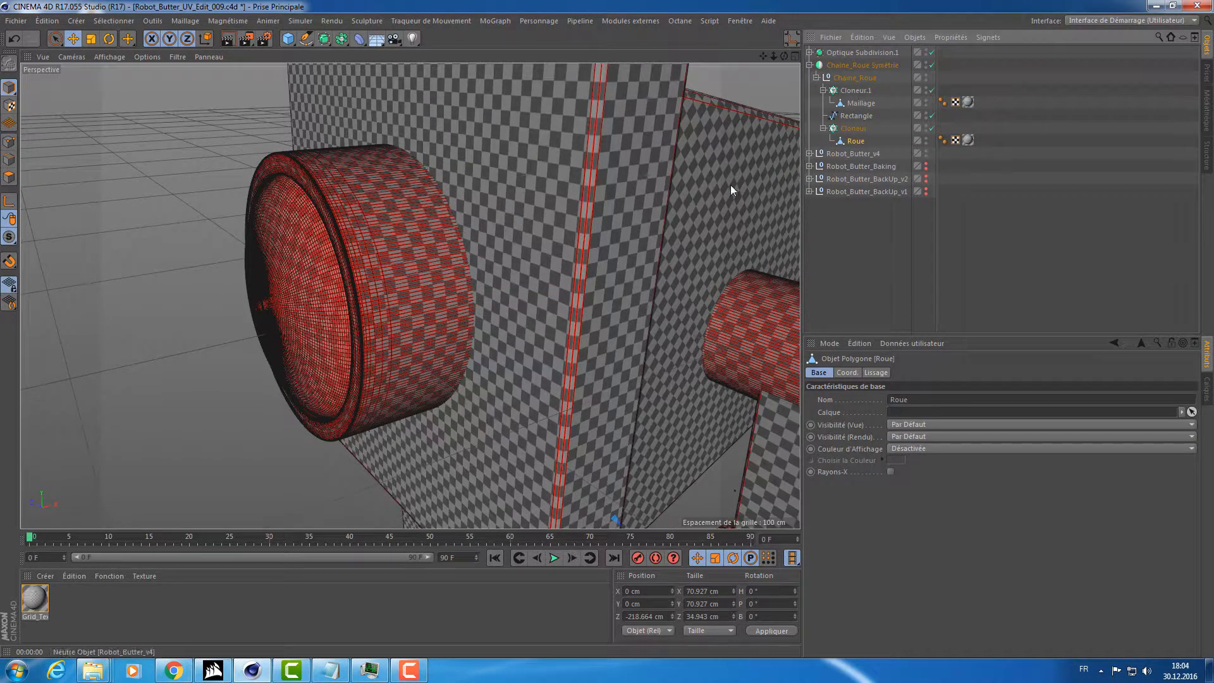
alt+drag(730, 185, 511, 237)
alt+right_drag(511, 236, 446, 250)
alt+drag(446, 251, 489, 267)
alt+right_drag(594, 350, 650, 265)
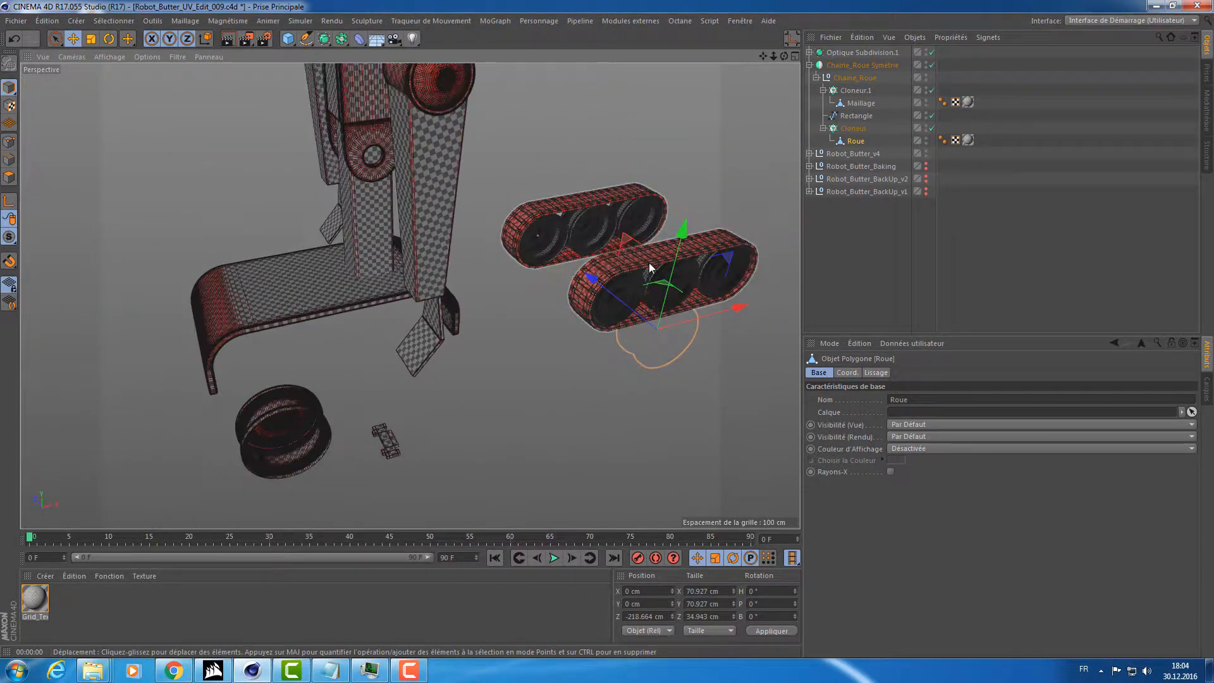
alt+right_drag(481, 230, 427, 252)
alt+drag(427, 252, 624, 251)
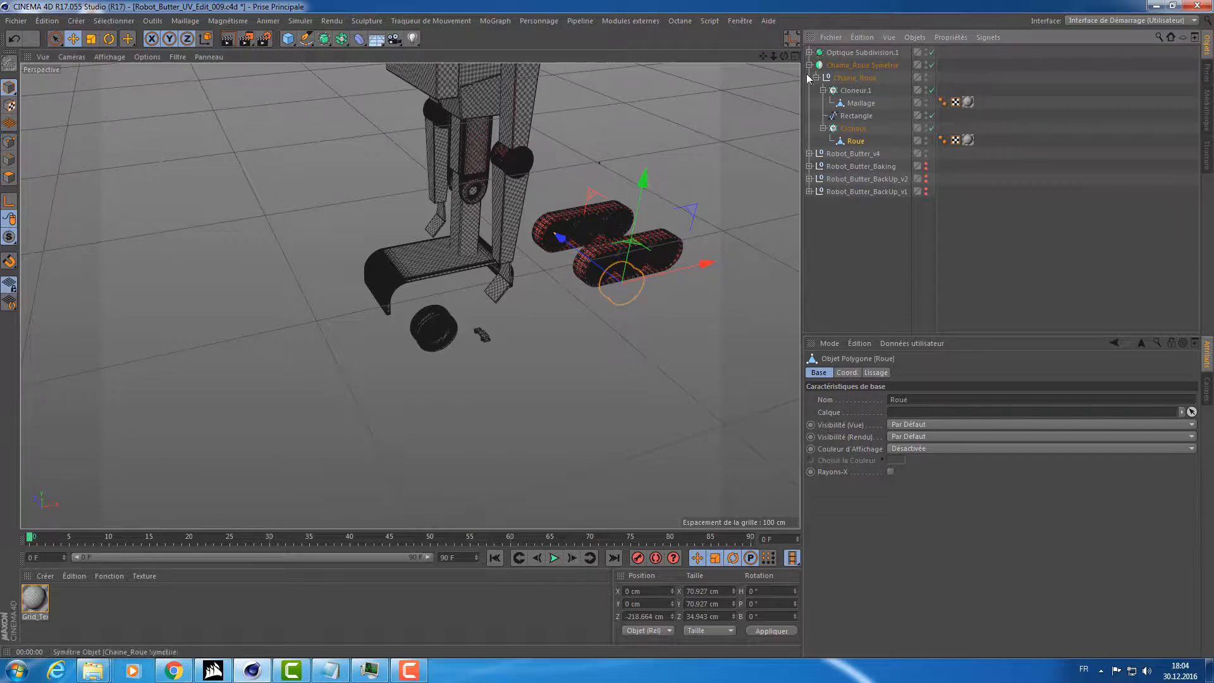
Replace the Roue inside the track's Cloneur with a copy of the Roue from Robot_Butter_v4.
click(810, 152)
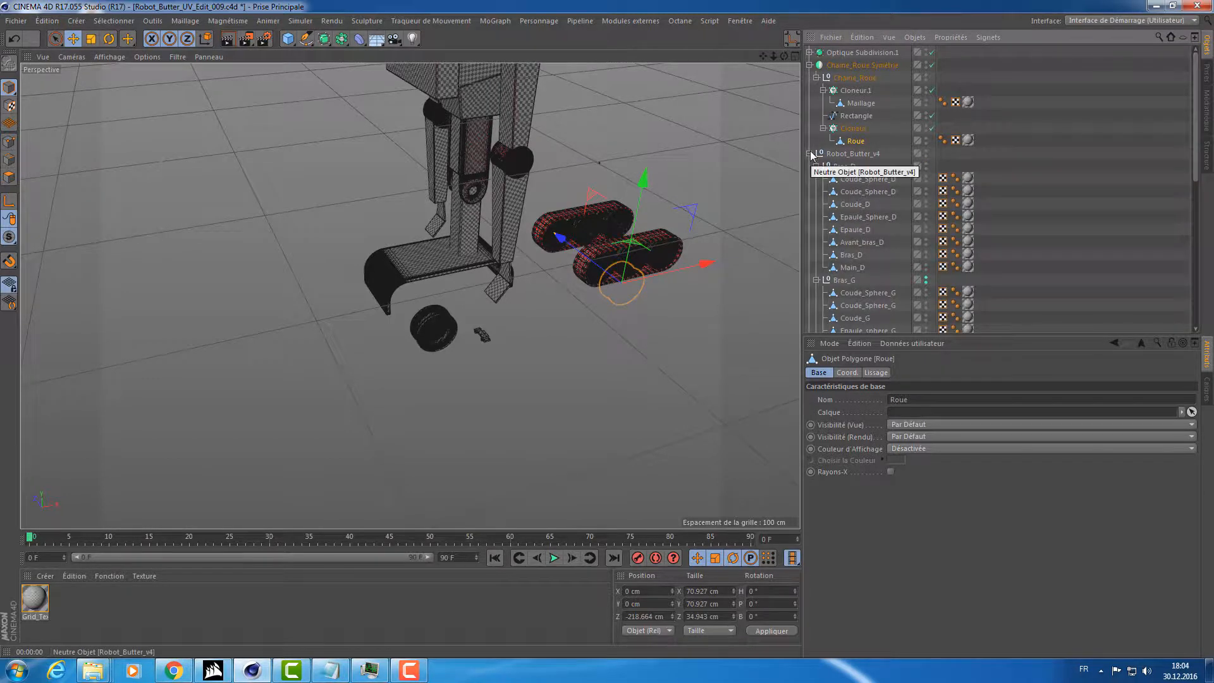
scroll(855, 206, down, 5)
scroll(855, 206, down, 4)
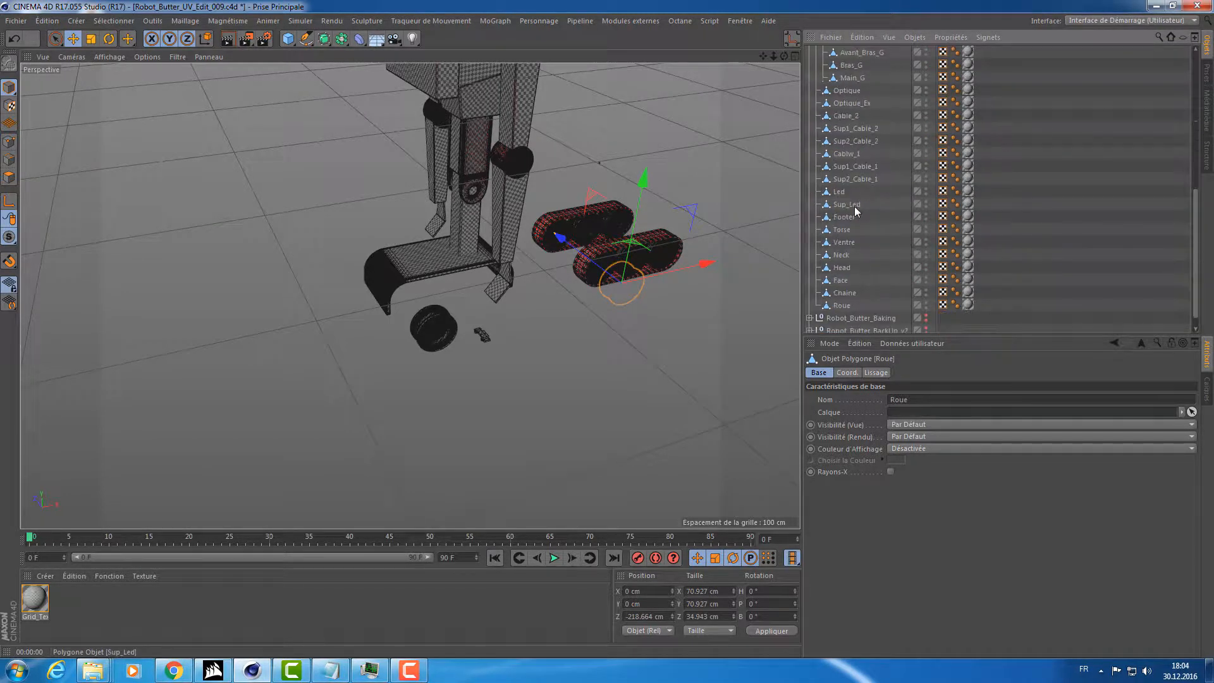
click(844, 305)
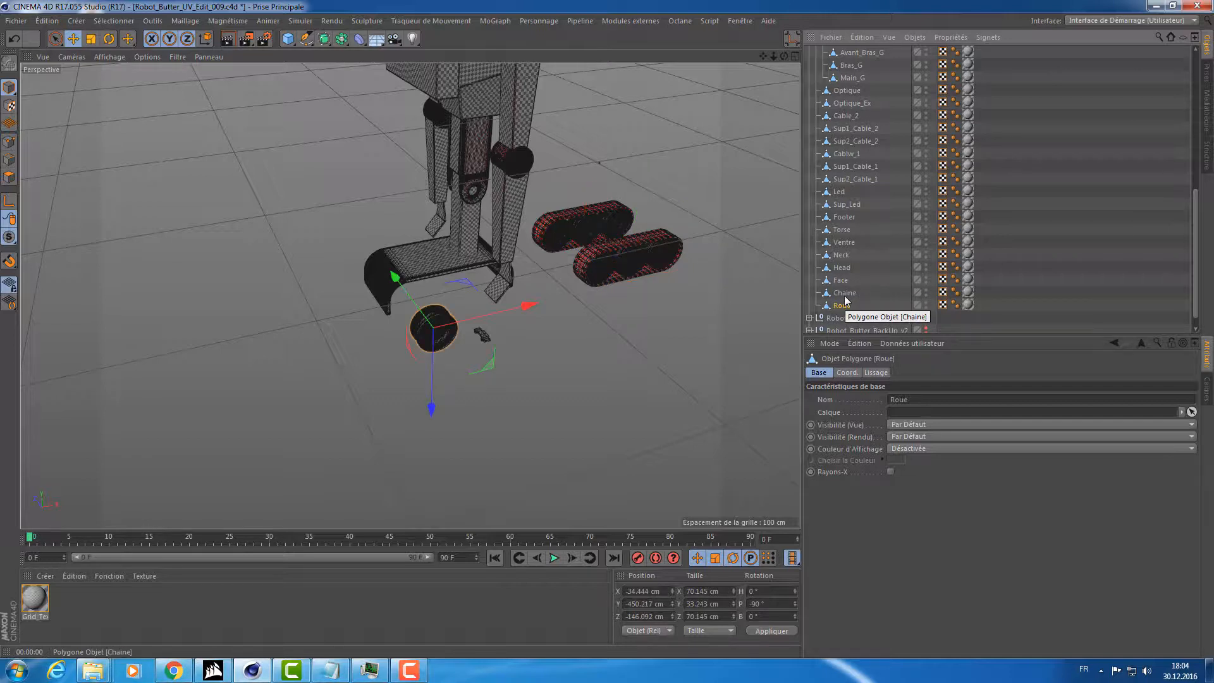
key(ctrl+c)
scroll(845, 297, up, 8)
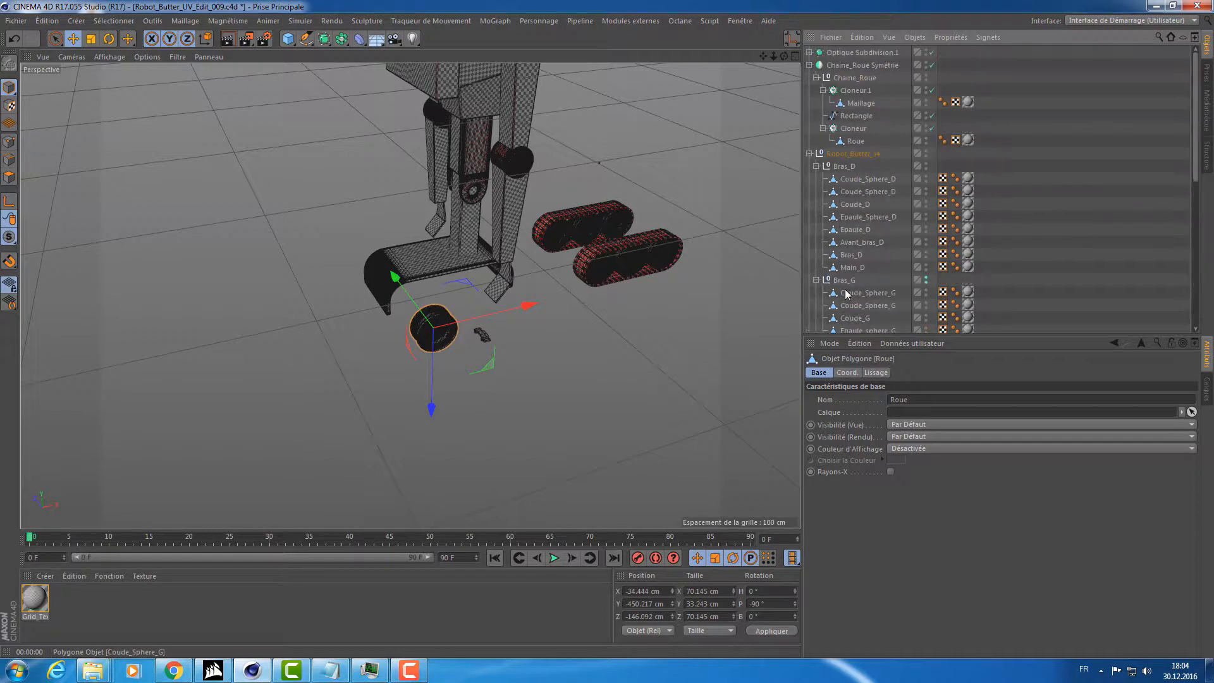
key(ctrl+v)
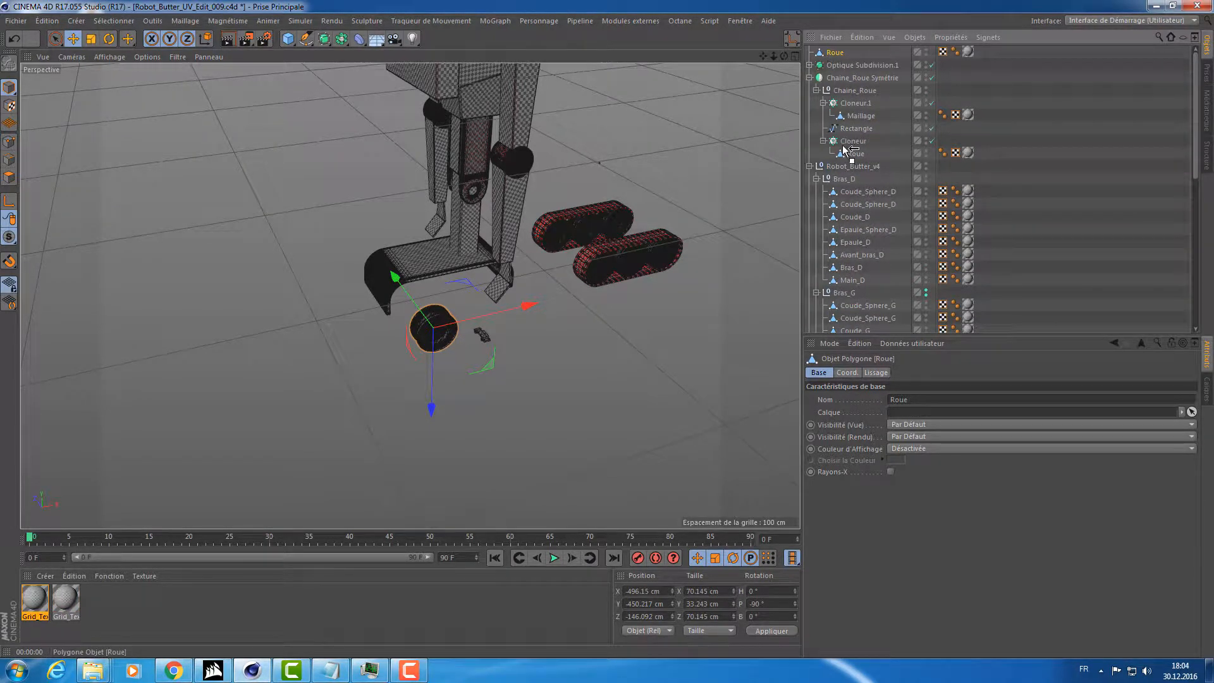
drag(845, 149, 848, 152)
key(Delete)
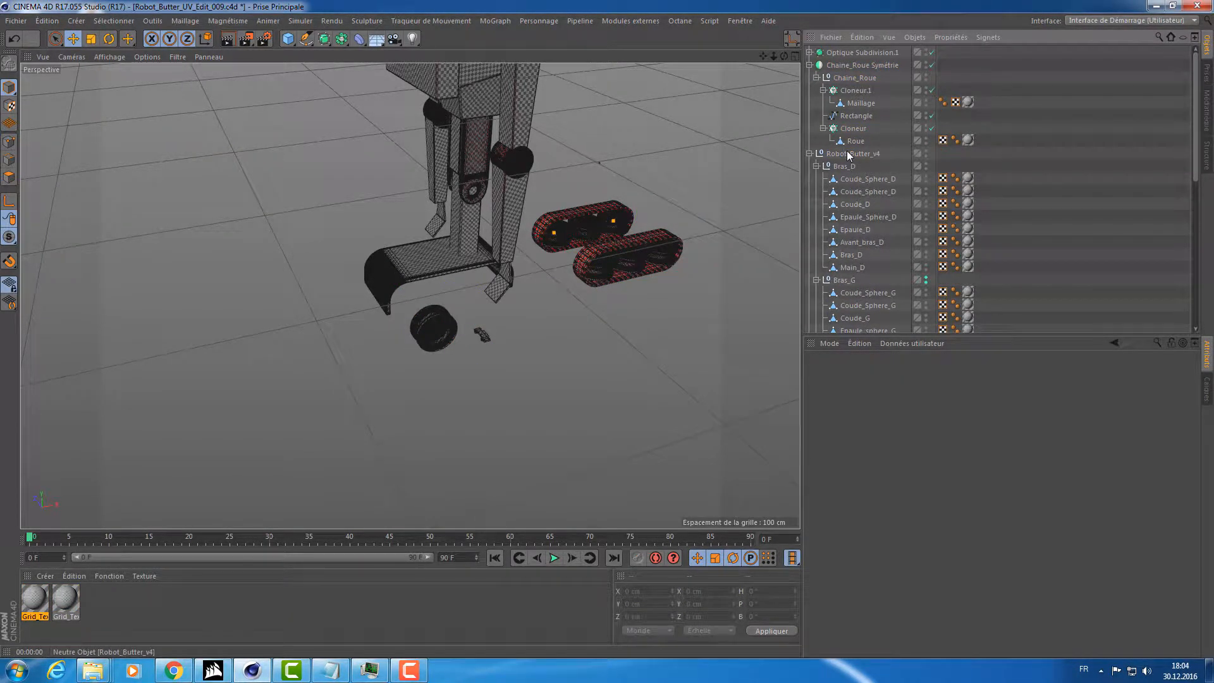
Replace the Maillage inside Cloneur.1 with a copy of the Chaine part from Robot_Butter_v4.
click(845, 122)
scroll(856, 172, down, 8)
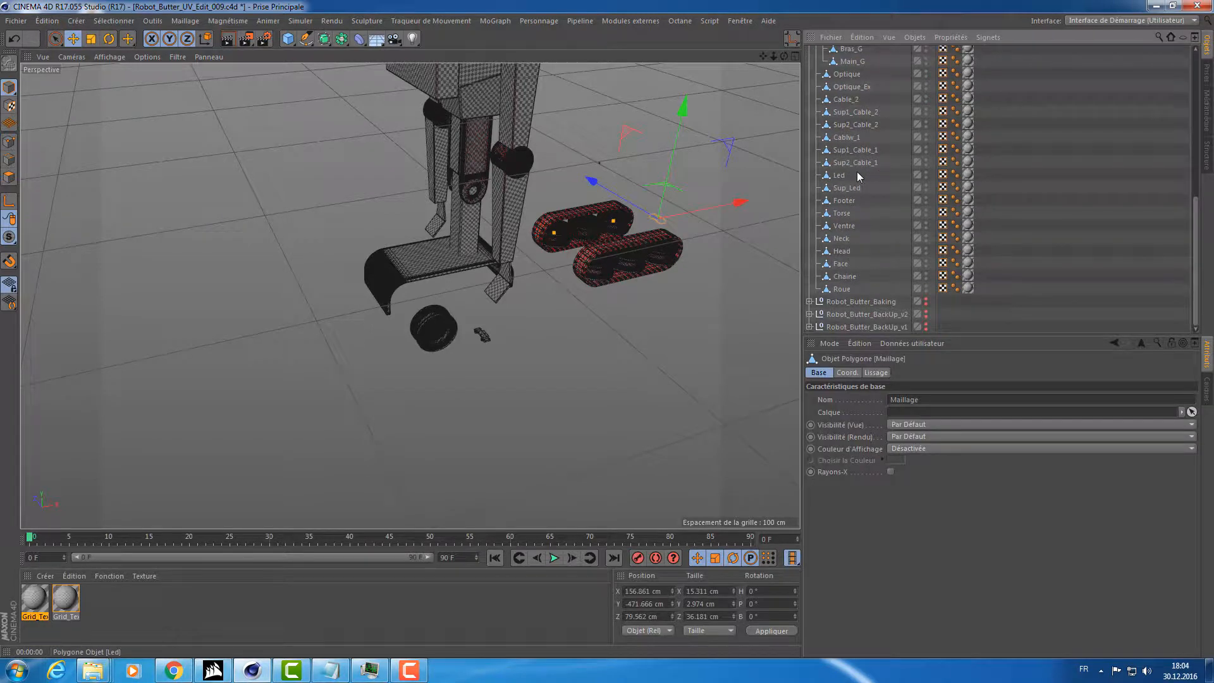
click(847, 276)
key(ctrl+c)
key(ctrl+v)
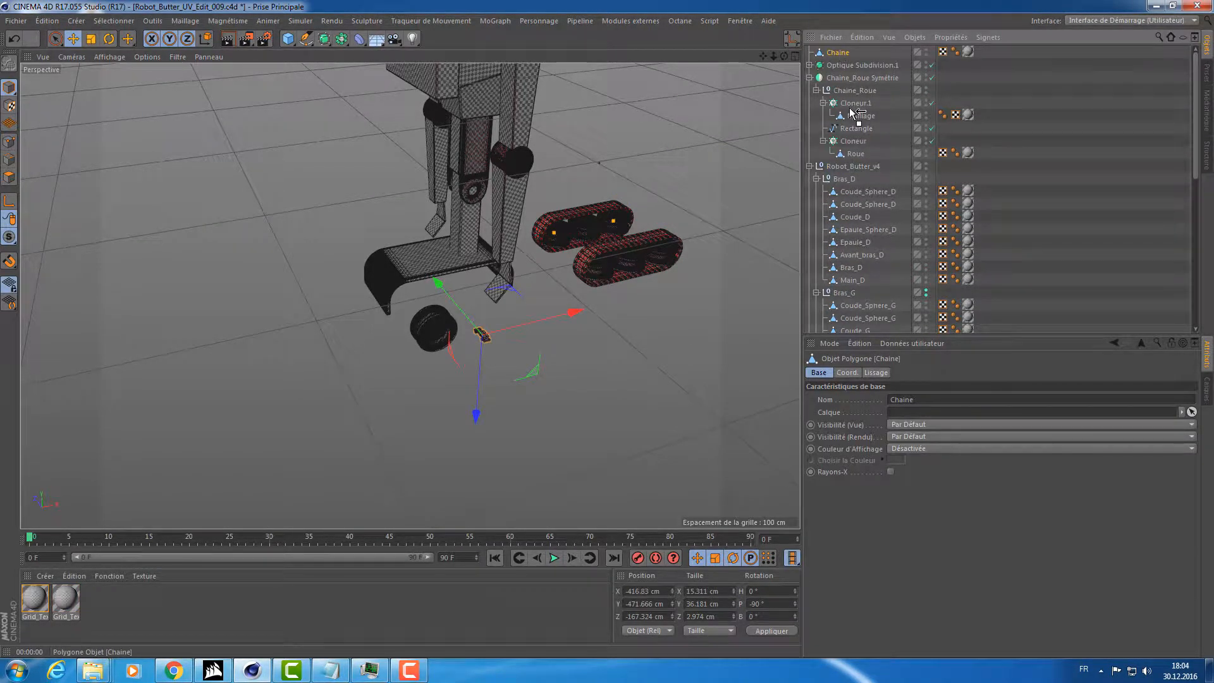
drag(850, 108, 850, 106)
click(851, 115)
key(Delete)
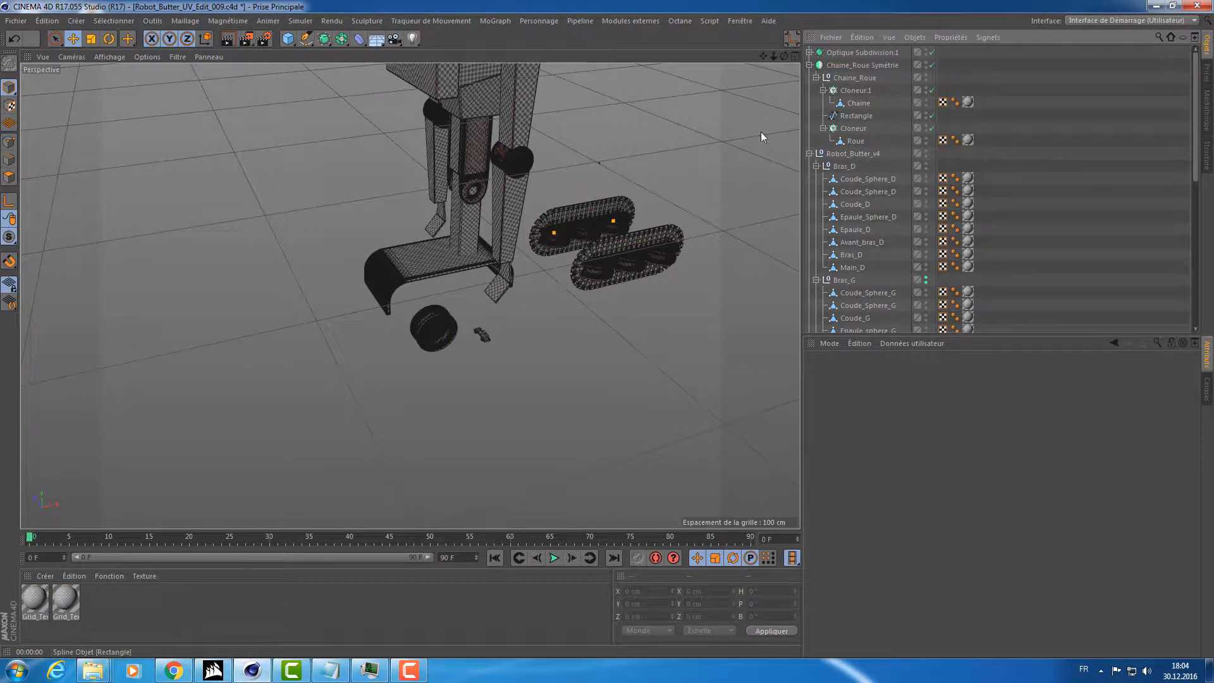
Set the clone rotation of Cloneur.1 to H 90°, P 0° and B 0° so the chain links follow the track.
scroll(616, 275, up, 8)
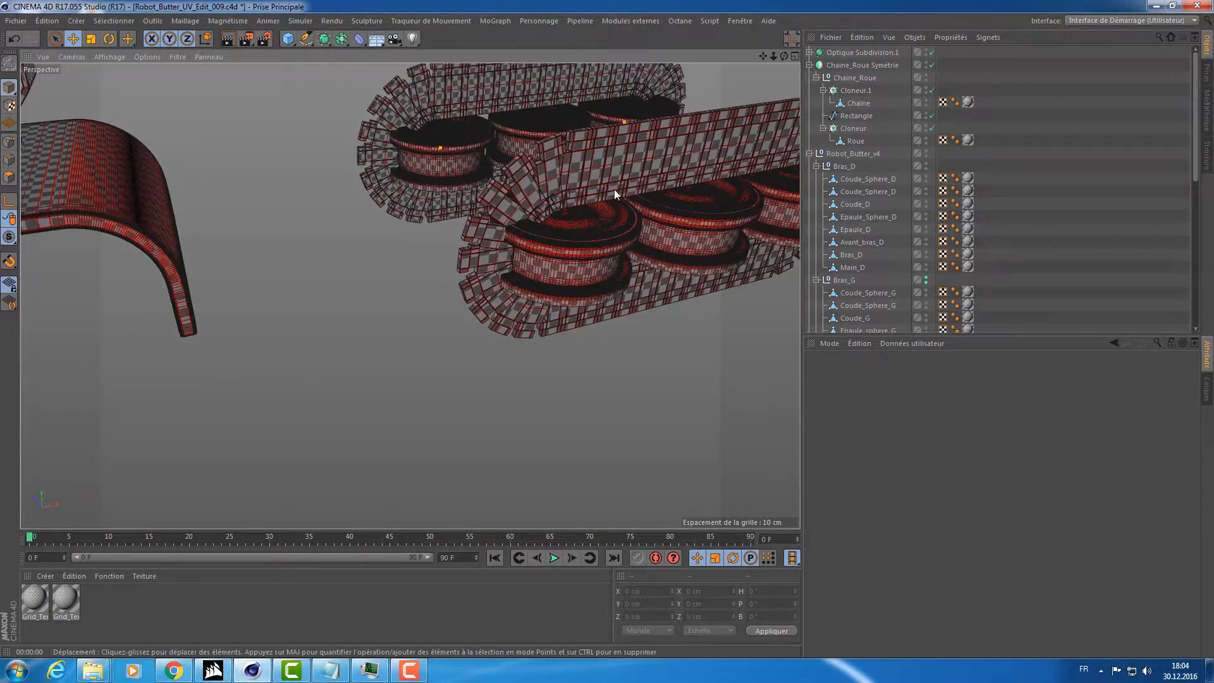
scroll(613, 193, up, 3)
click(869, 90)
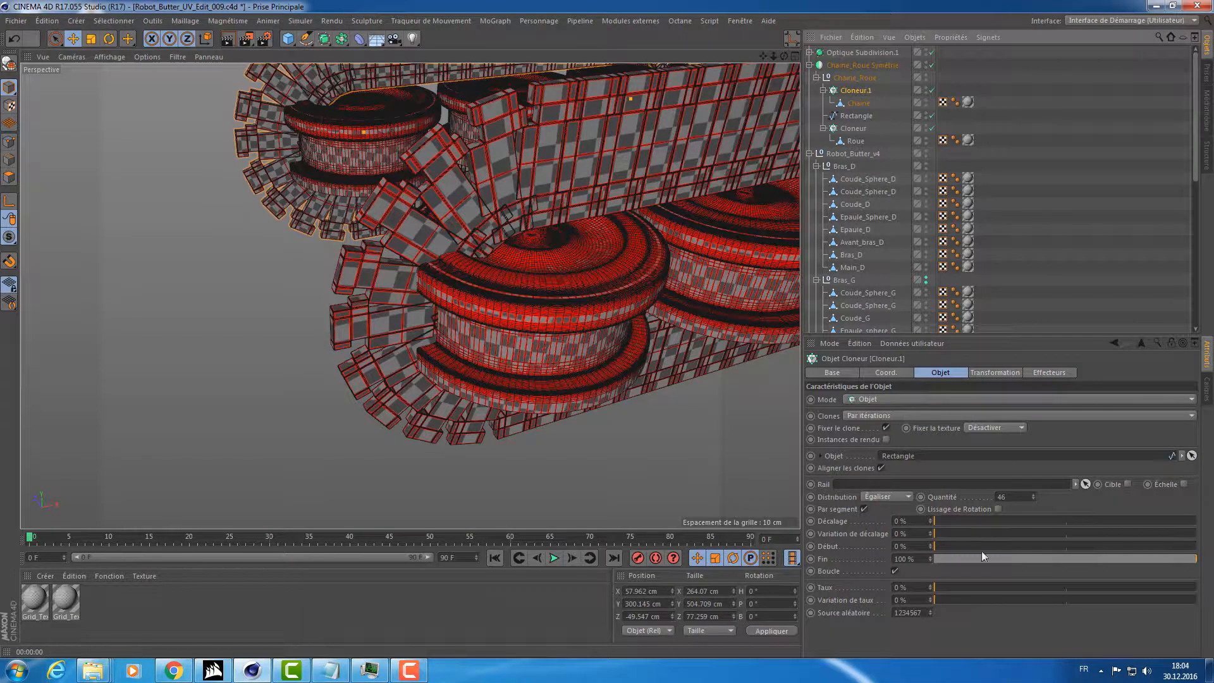
click(990, 372)
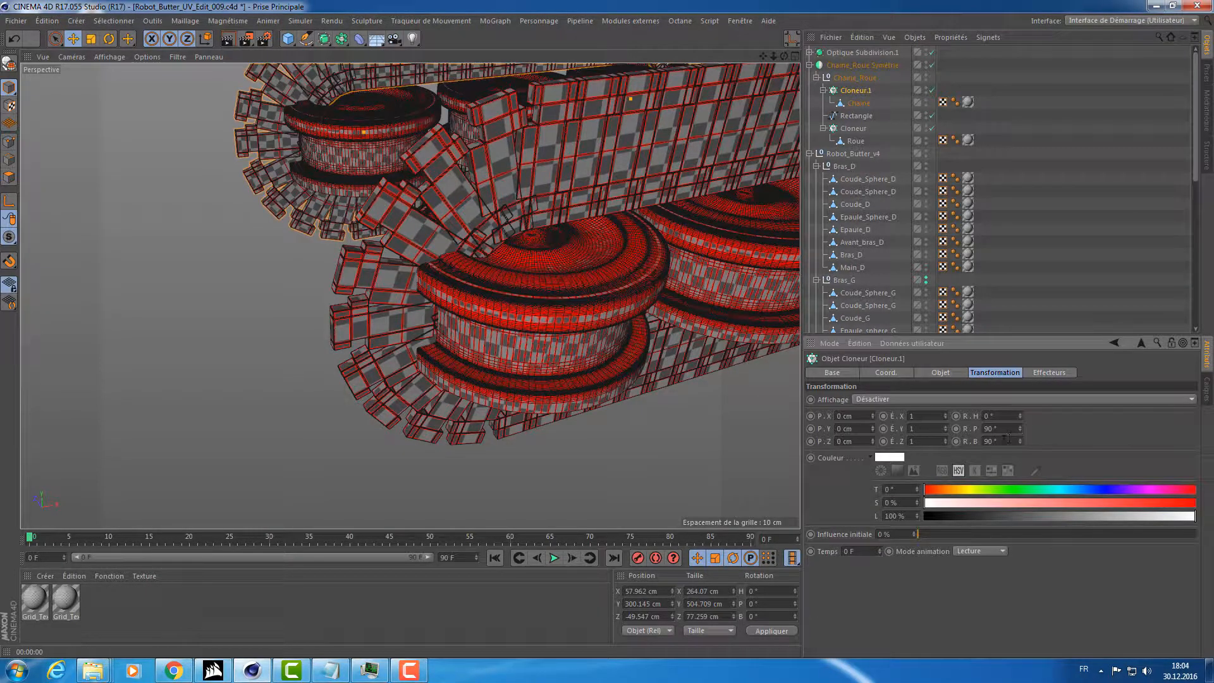
key(Return)
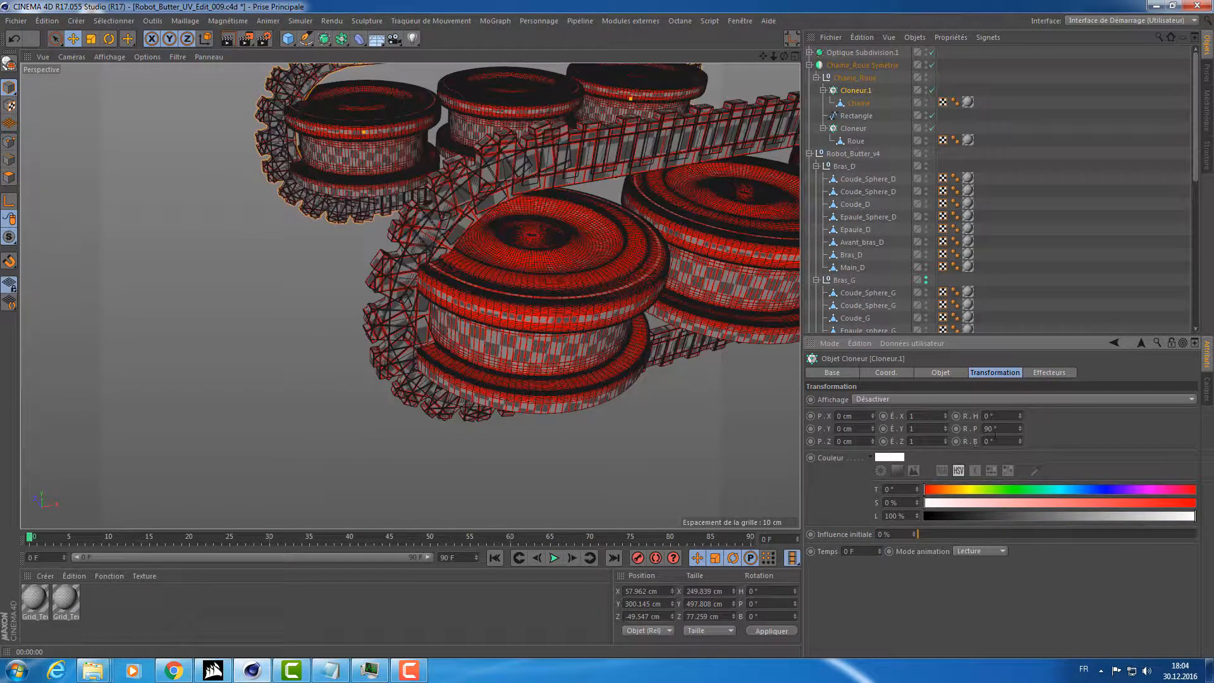
key(Return)
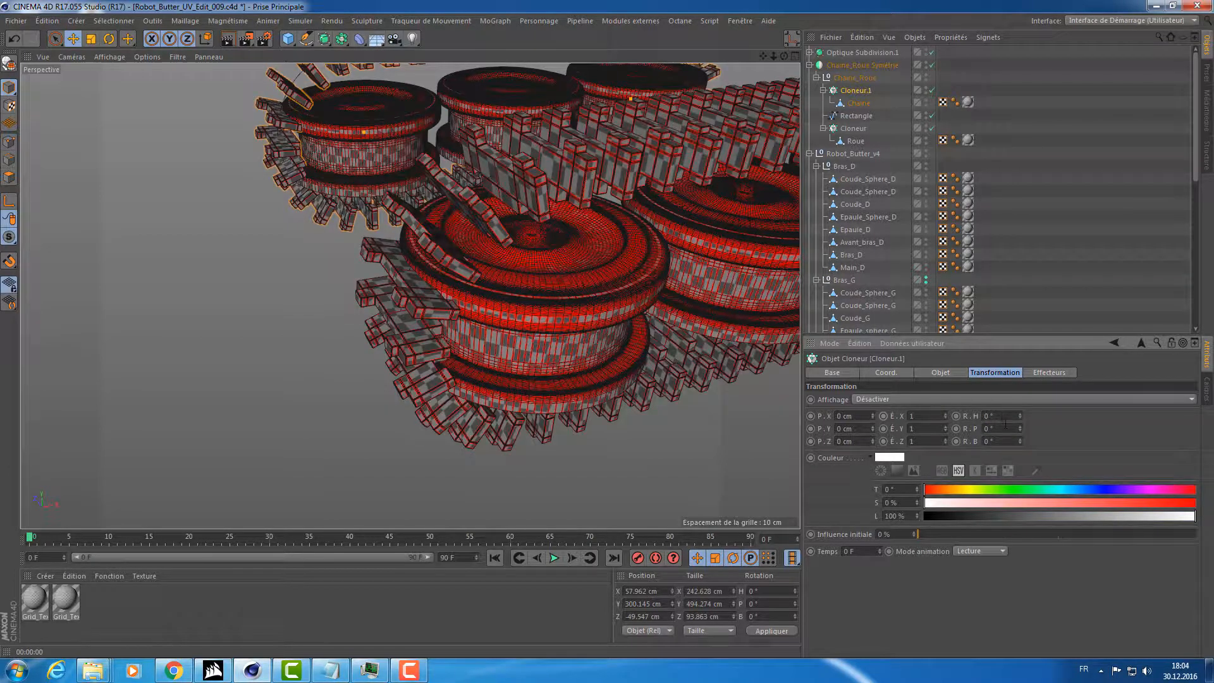
text(90)
key(Return)
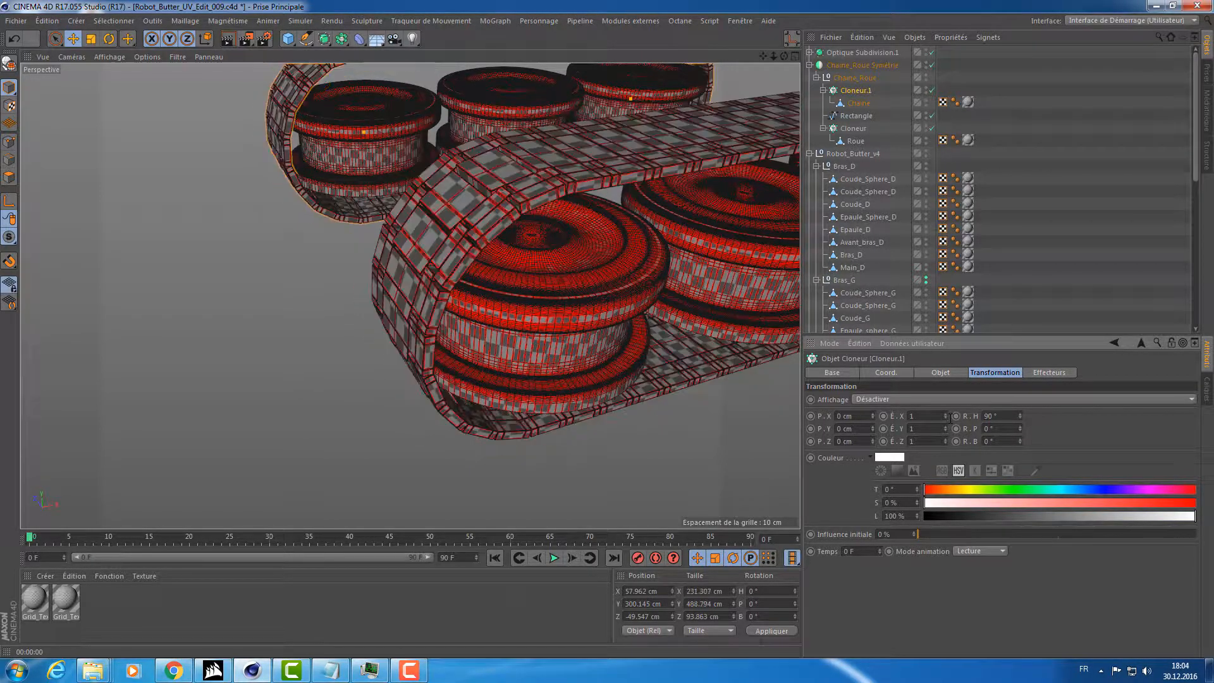
Stand the wheels upright in the tracks by setting the Cloneur's clone rotation to H 0° and P -90°.
scroll(526, 282, down, 10)
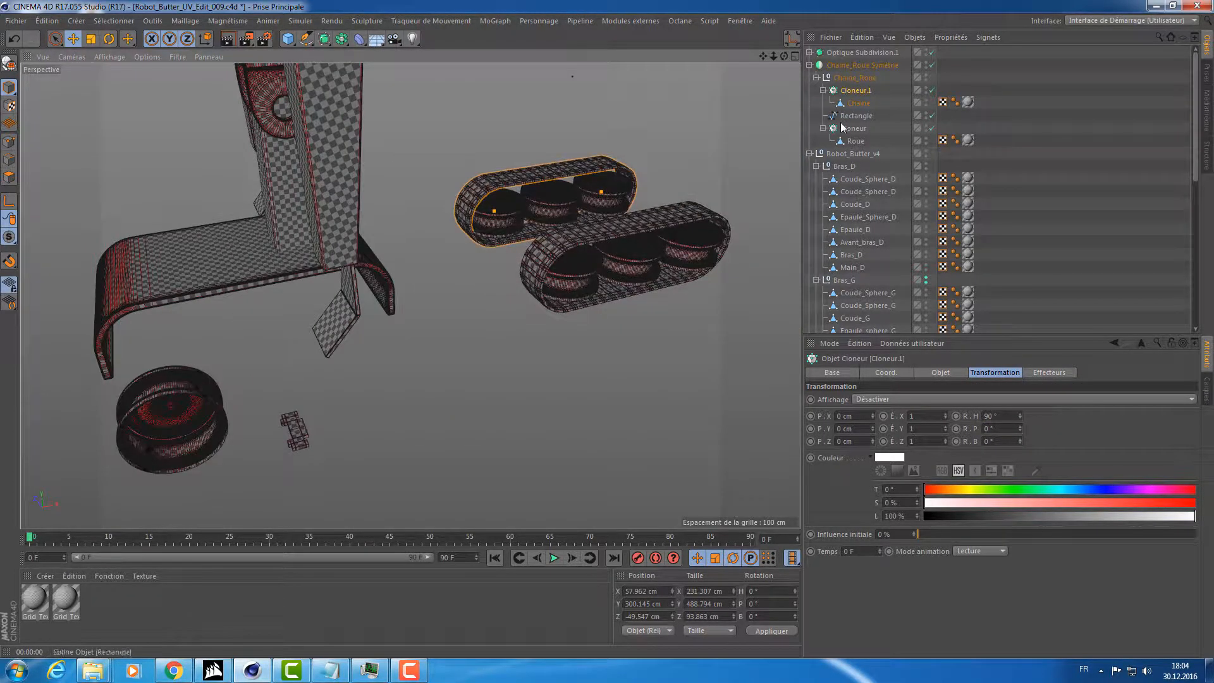
click(842, 127)
key(o)
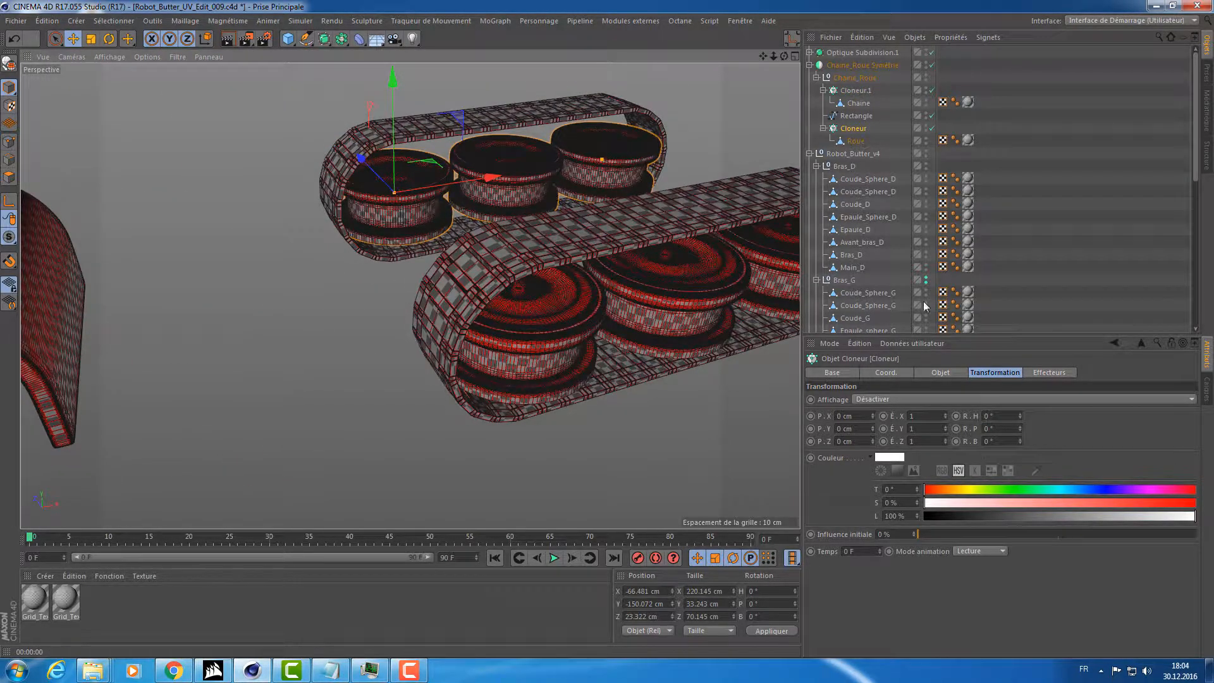
click(1000, 418)
text(90)
key(Return)
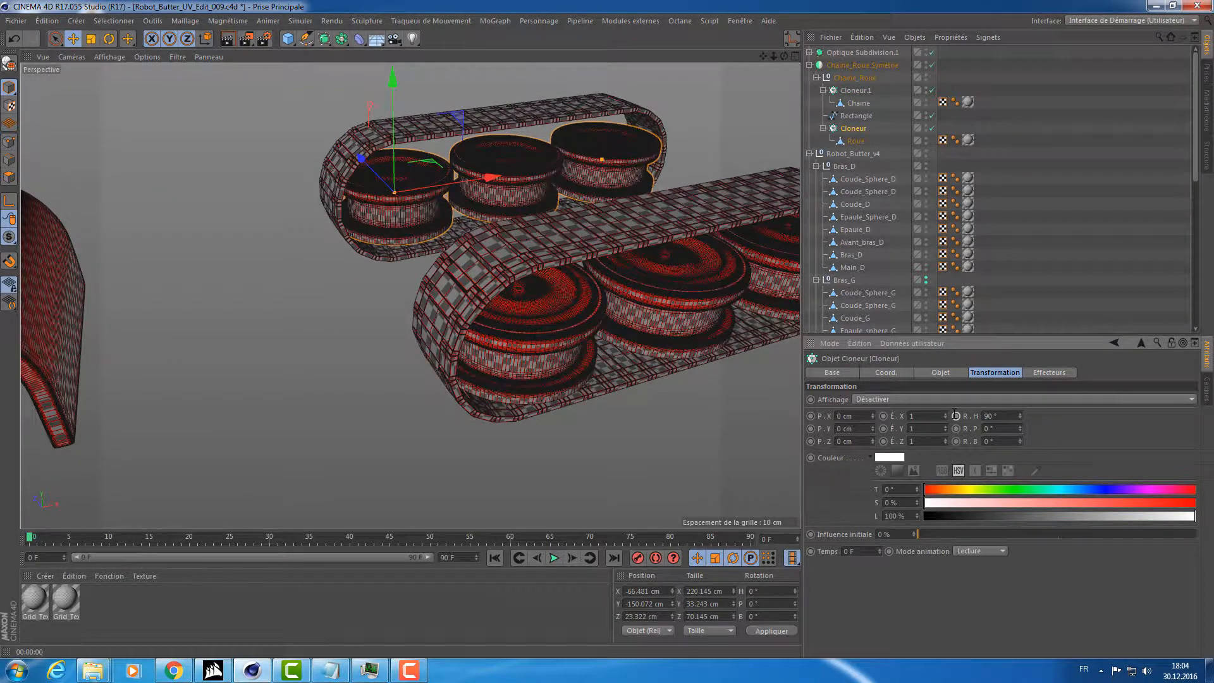
drag(994, 428, 953, 431)
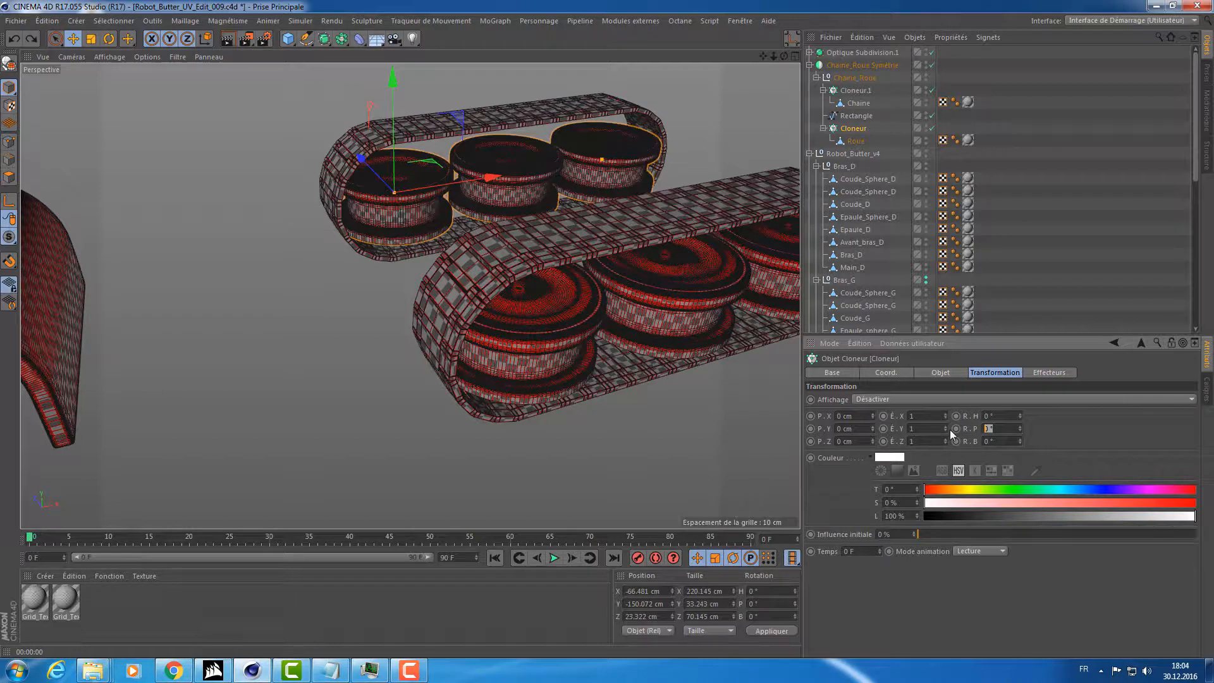
text(90)
key(Return)
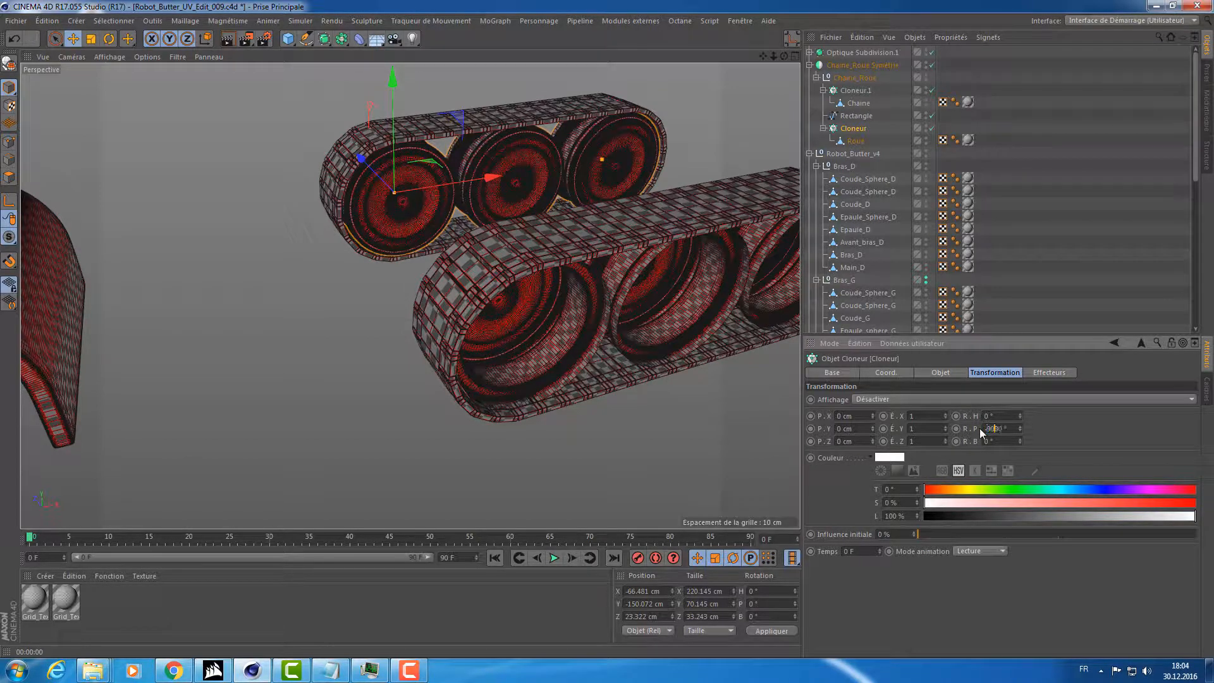
key(Return)
alt+right_drag(567, 387, 479, 409)
alt+middle_drag(487, 390, 512, 335)
click(844, 65)
key(e)
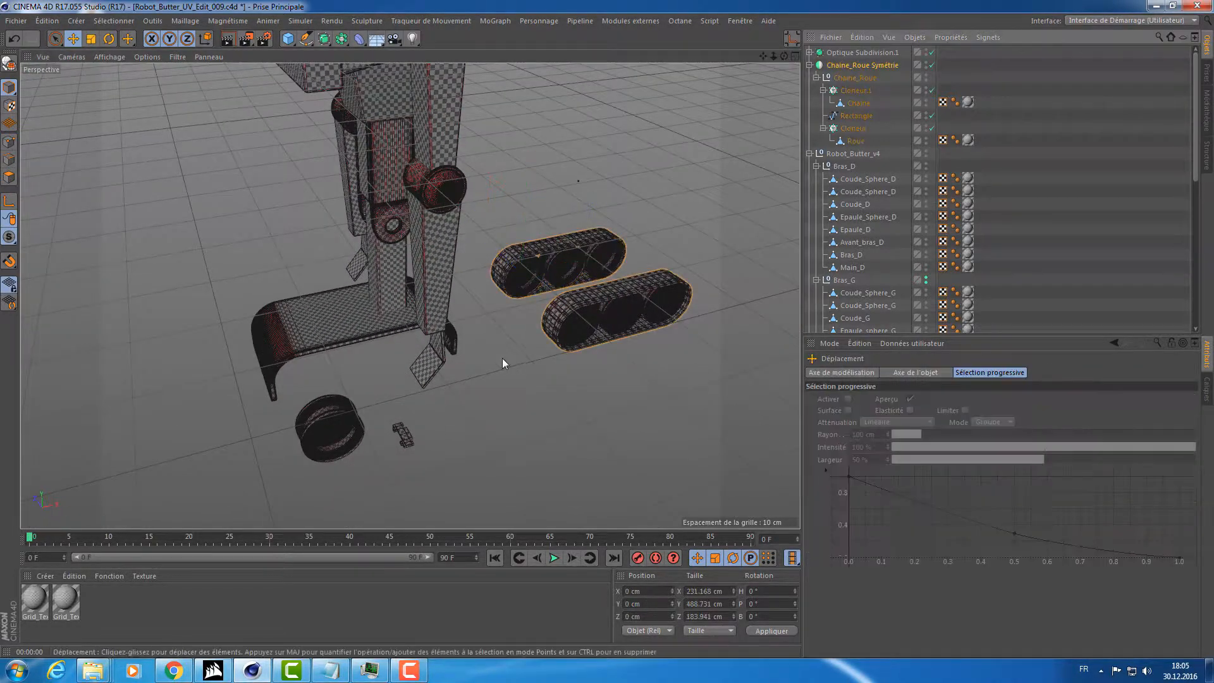
alt+right_drag(542, 326, 526, 297)
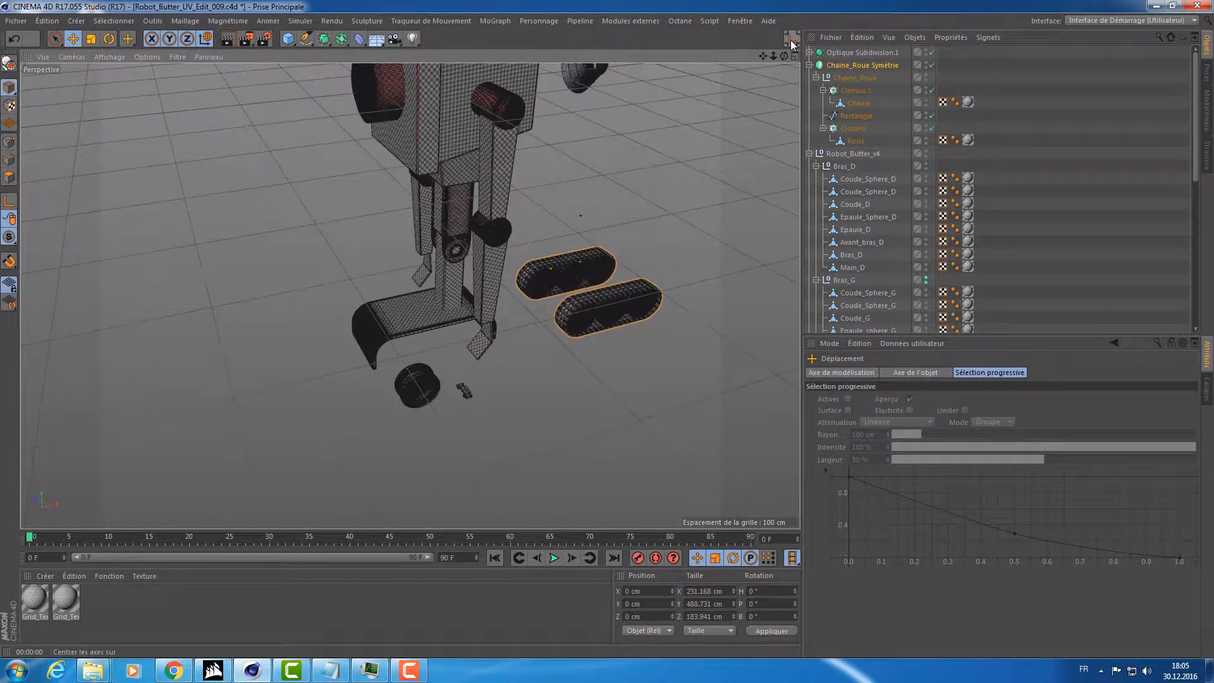
mouse_move(695, 179)
alt+right_down()
mouse_move(662, 194)
mouse_move(675, 188)
alt+right_up()
click(844, 87)
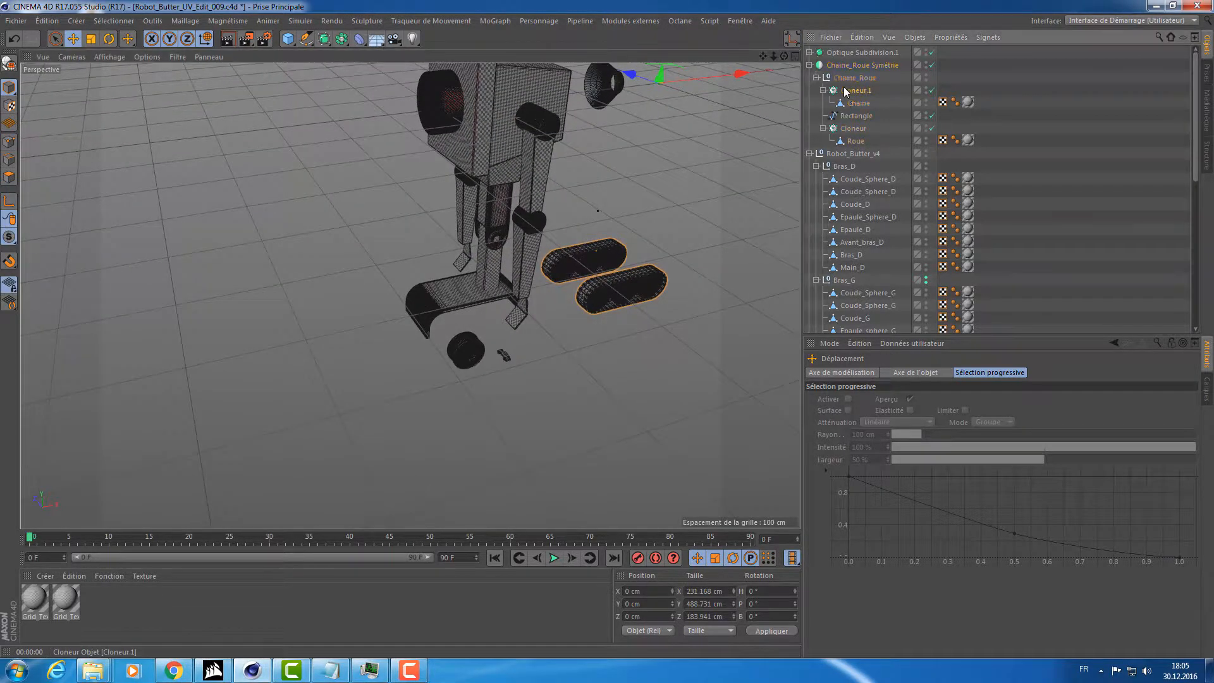
click(856, 103)
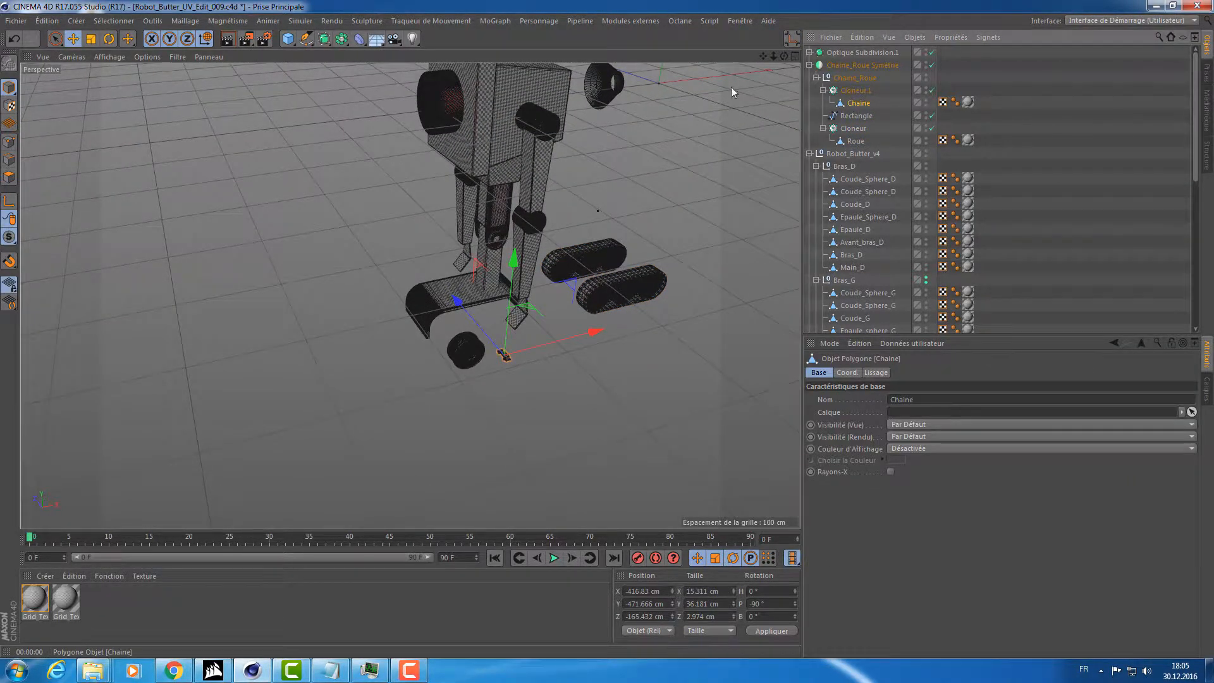
click(855, 92)
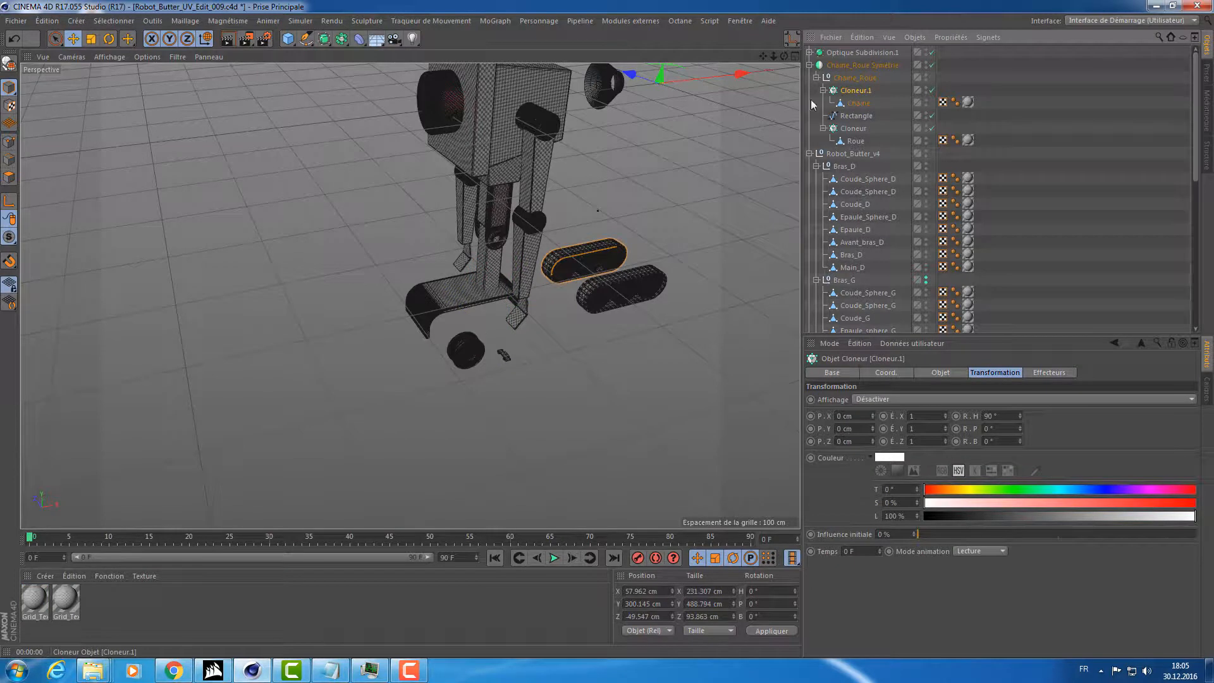
drag(719, 76, 688, 85)
key(ctrl+z)
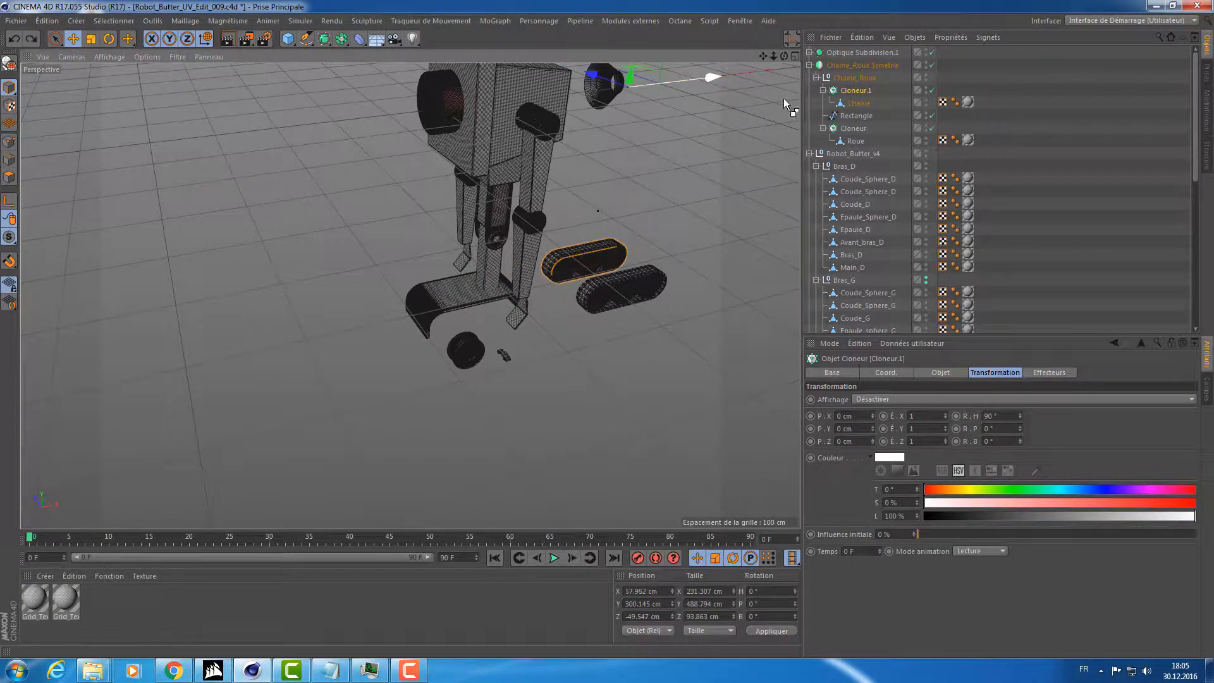
Slide the Chaine_Roue group along X beneath the robot's base, to about X -433 cm.
click(855, 78)
drag(671, 199, 536, 226)
middle_click(535, 226)
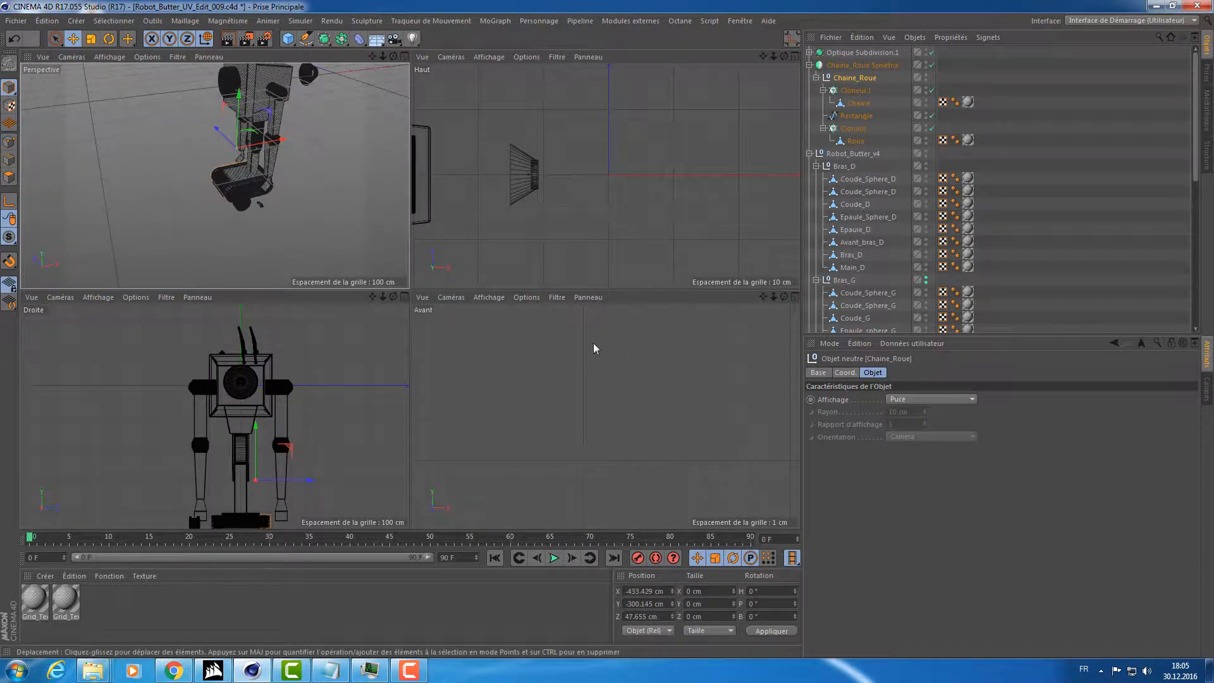
middle_click(254, 430)
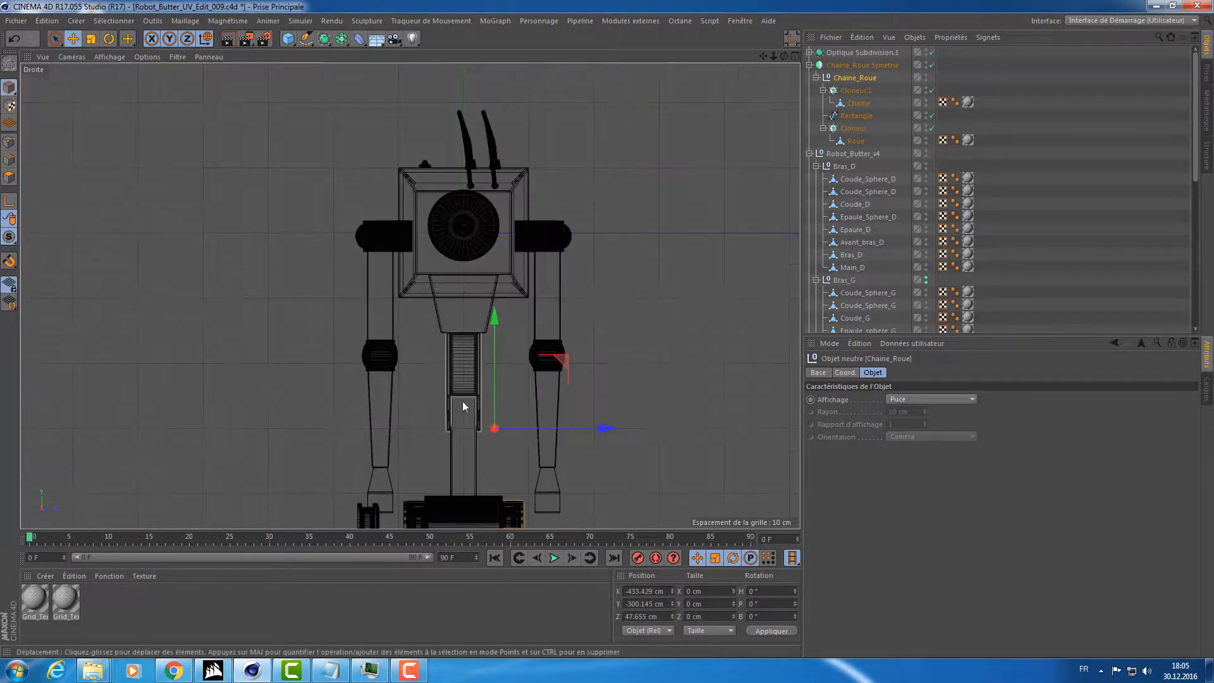
Shift the whole Chaine_Roue Symétrie about 2.9 cm along X to centre the tracks under the base cover.
middle_click(462, 400)
scroll(560, 431, down, 10)
scroll(588, 395, up, 10)
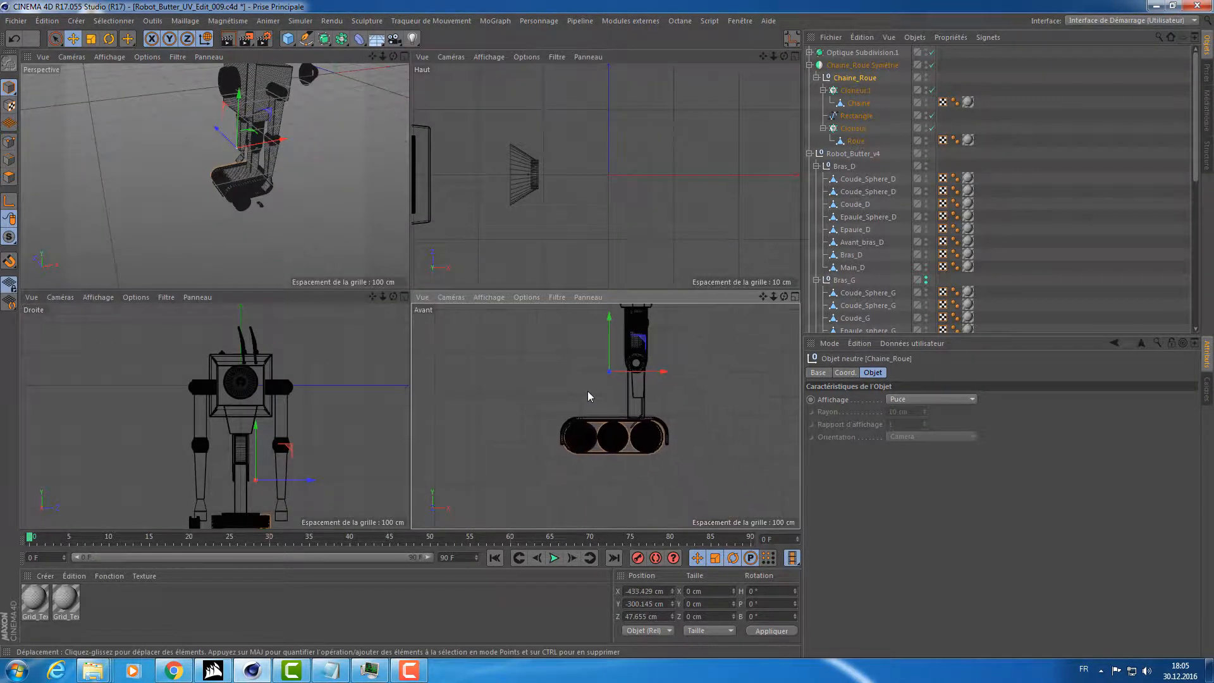
scroll(648, 356, up, 1)
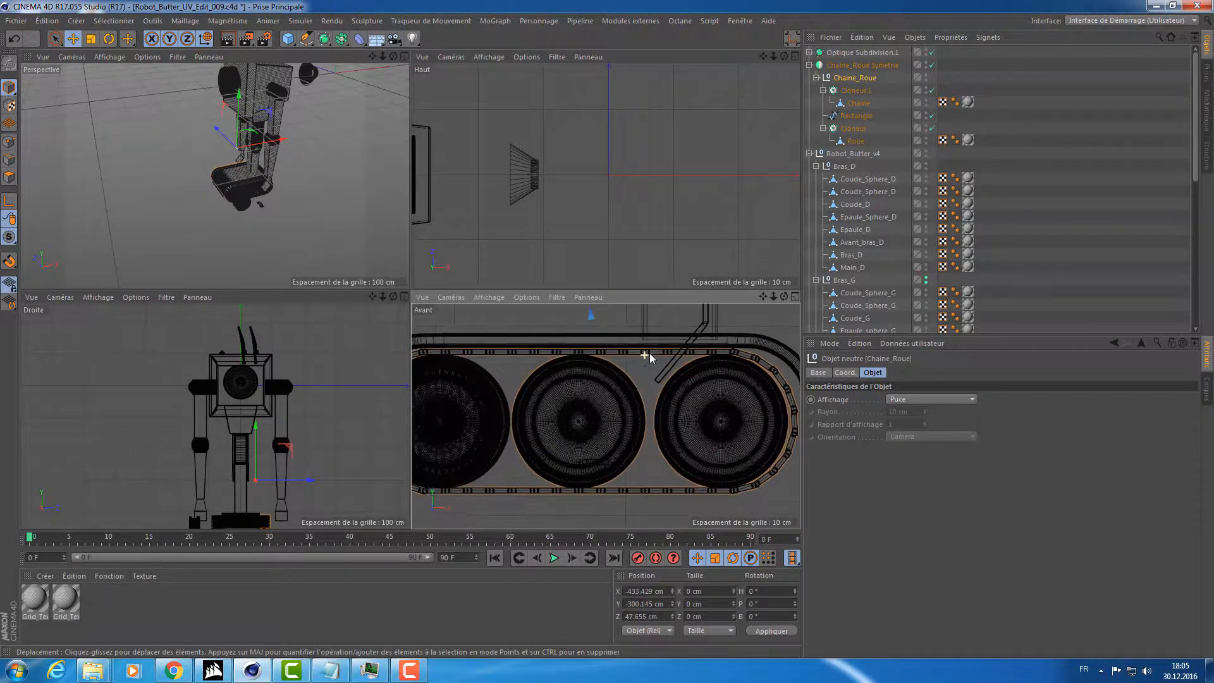
scroll(649, 356, down, 4)
key(e)
scroll(619, 378, up, 2)
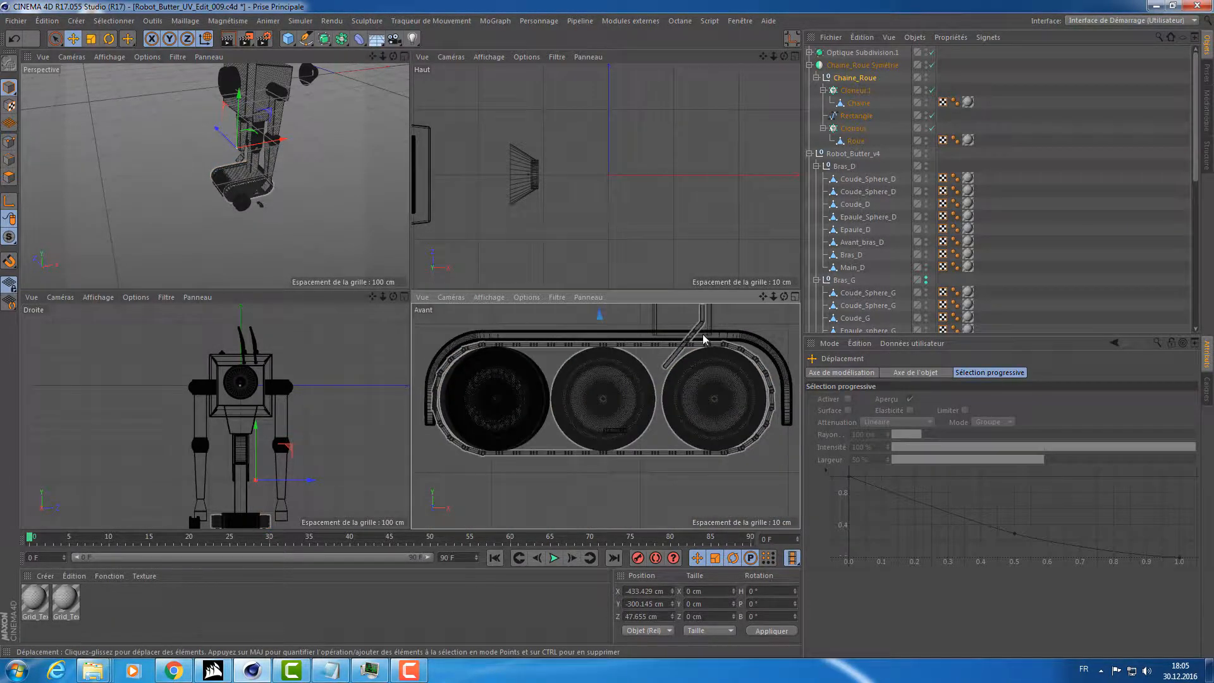
alt+right_drag(636, 374, 589, 373)
alt+middle_drag(601, 371, 598, 425)
scroll(604, 417, up, 2)
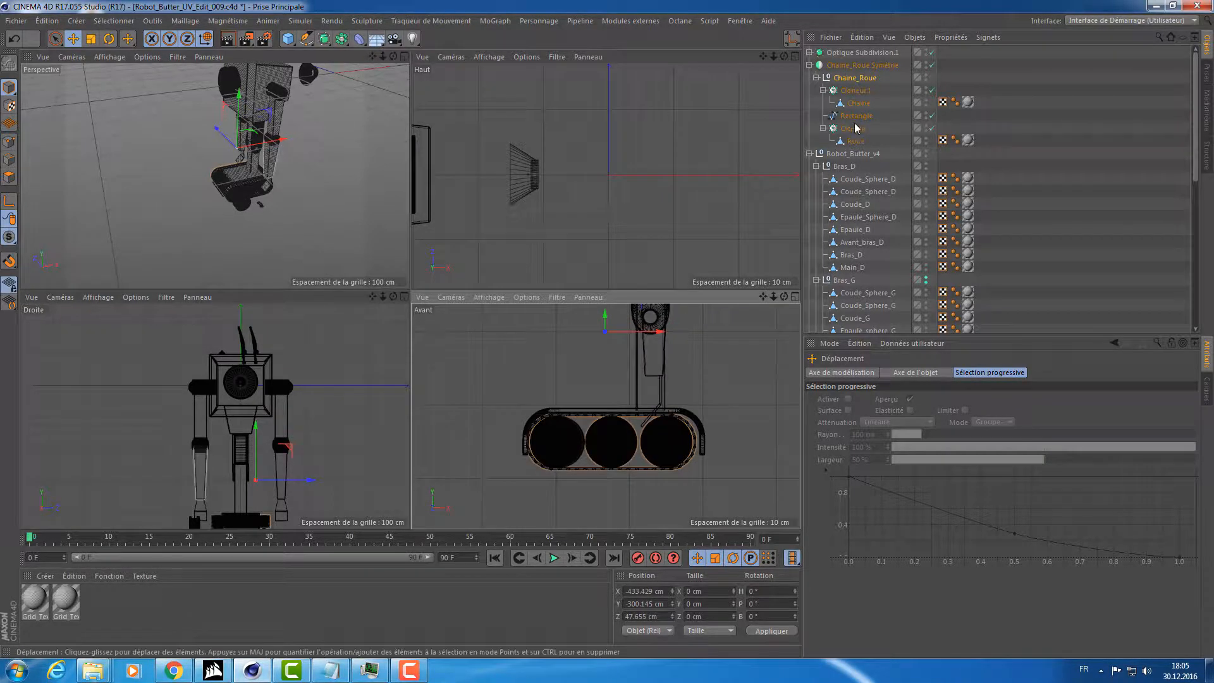
click(848, 67)
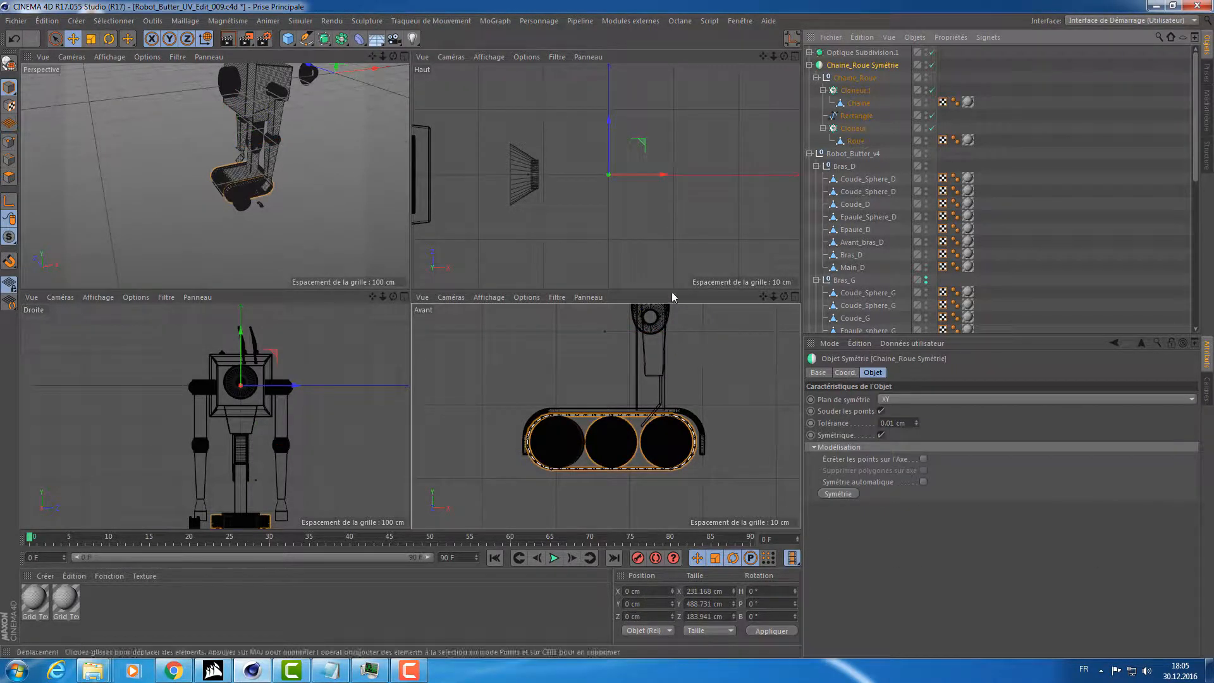
drag(641, 177, 645, 177)
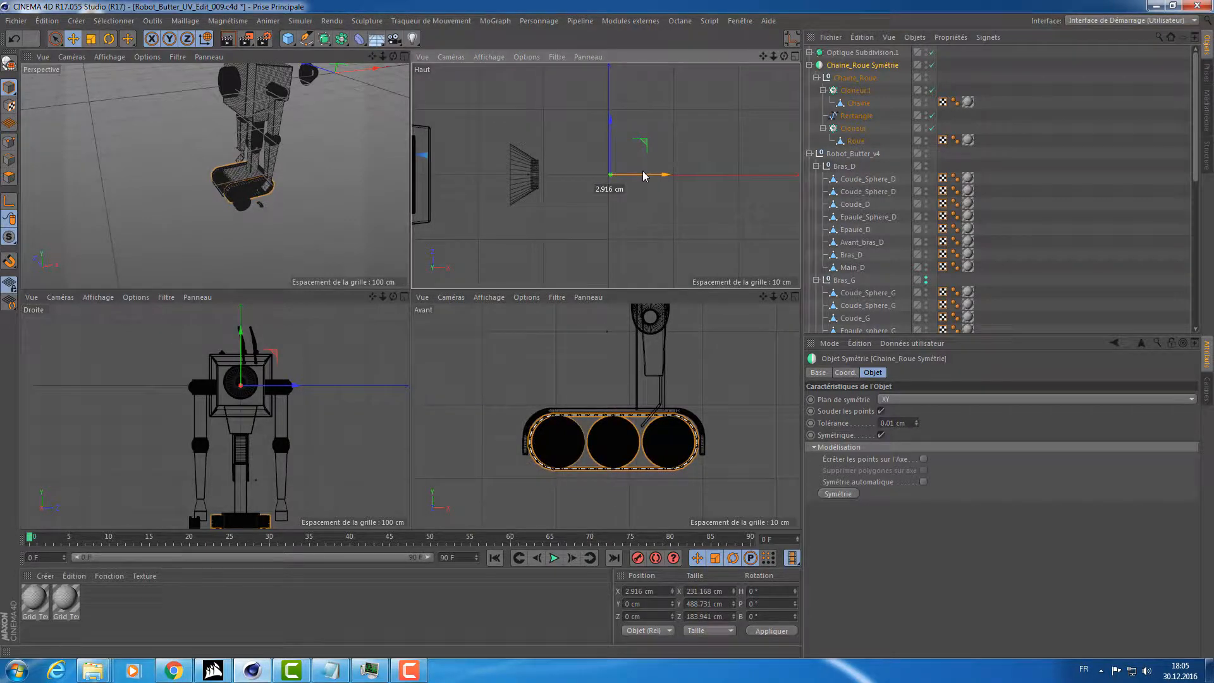
middle_click(267, 180)
alt+drag(506, 156, 480, 184)
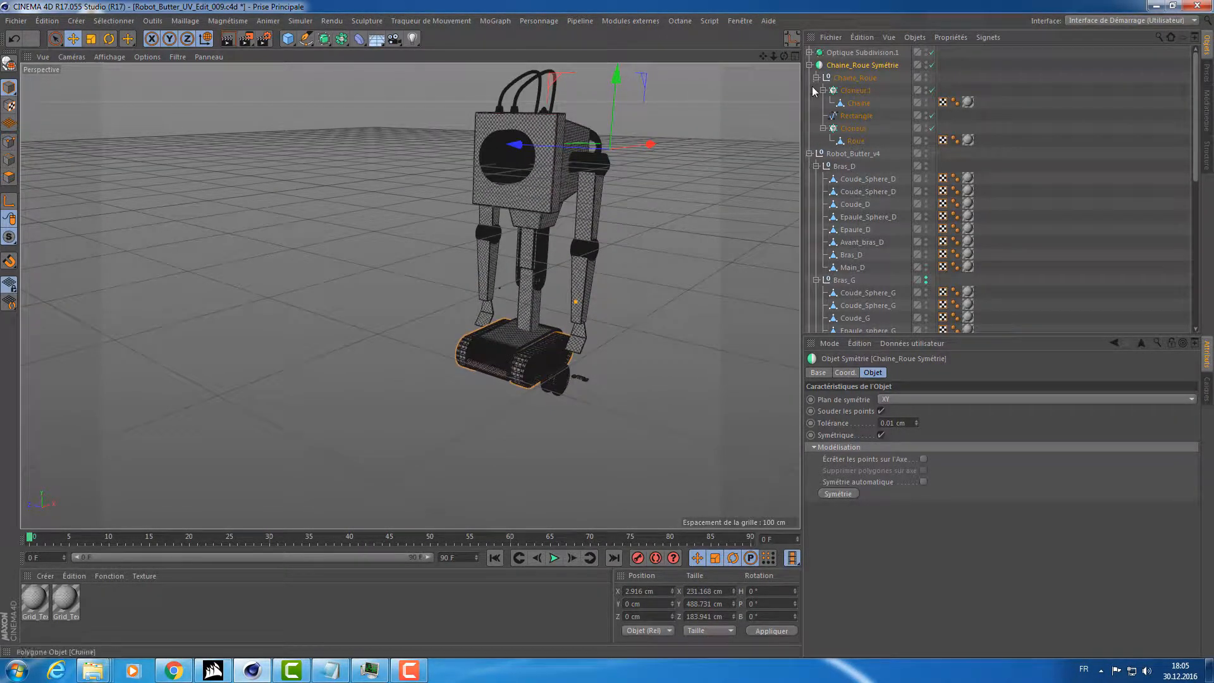
Hide the loose Chaine and Roue parts of Robot_Butter_v4 and collapse the track and robot hierarchies.
click(809, 65)
scroll(867, 261, down, 6)
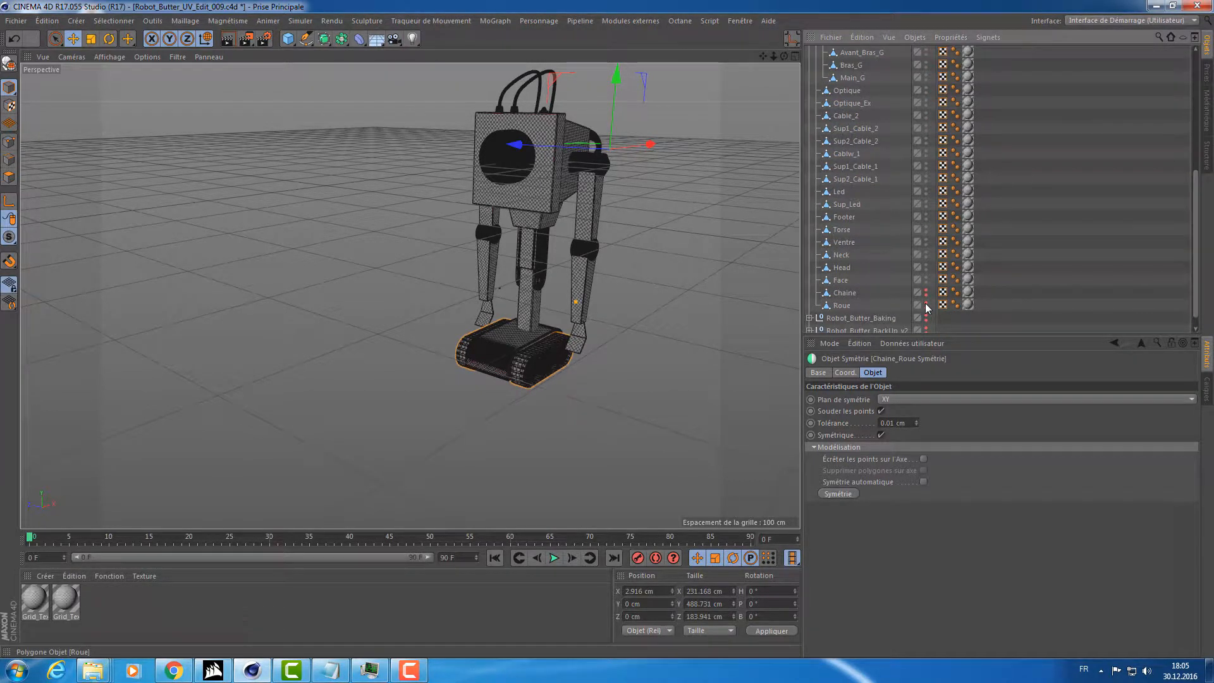
scroll(859, 223, up, 6)
click(809, 77)
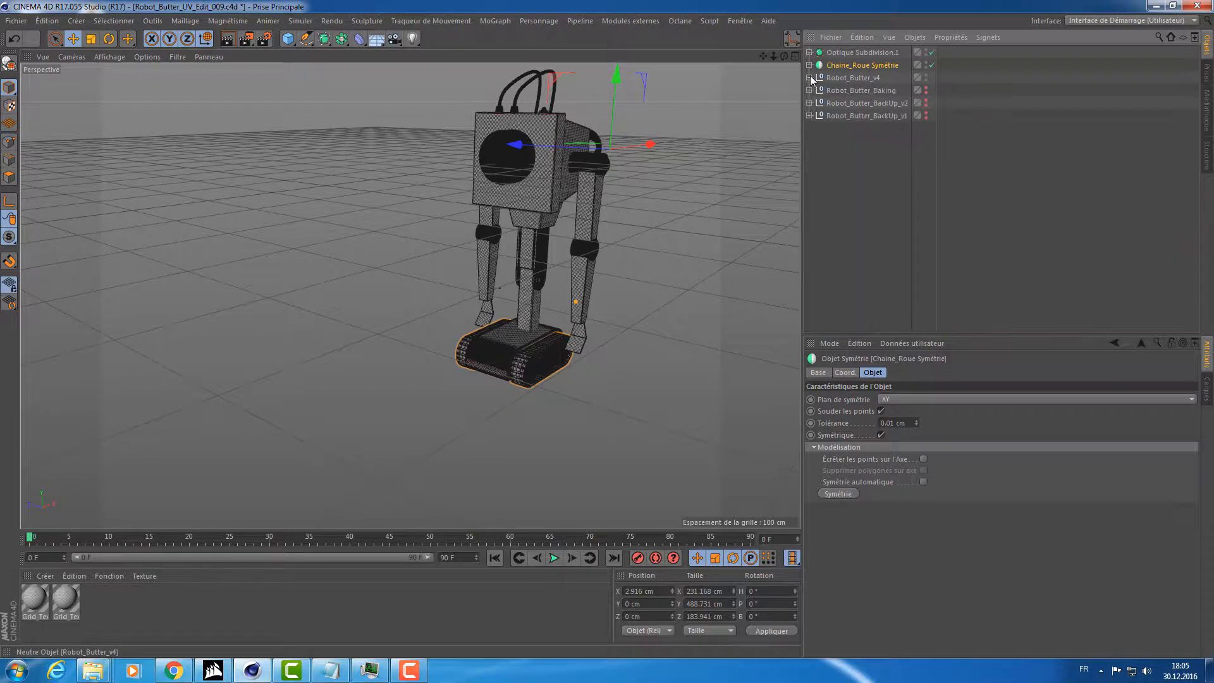
Set the position of the Optique null inside Optique Subdivision.1 to 0 on X, Y and Z.
alt+drag(645, 185, 549, 253)
click(549, 253)
scroll(548, 253, up, 6)
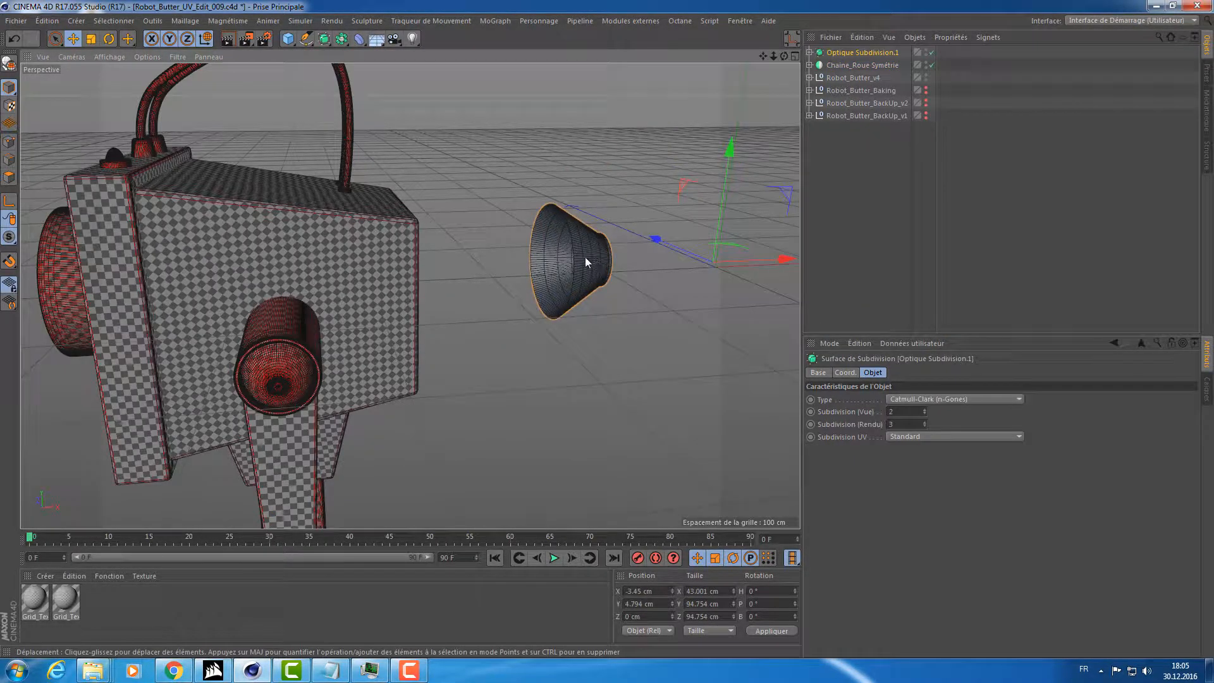
alt+drag(574, 184, 700, 74)
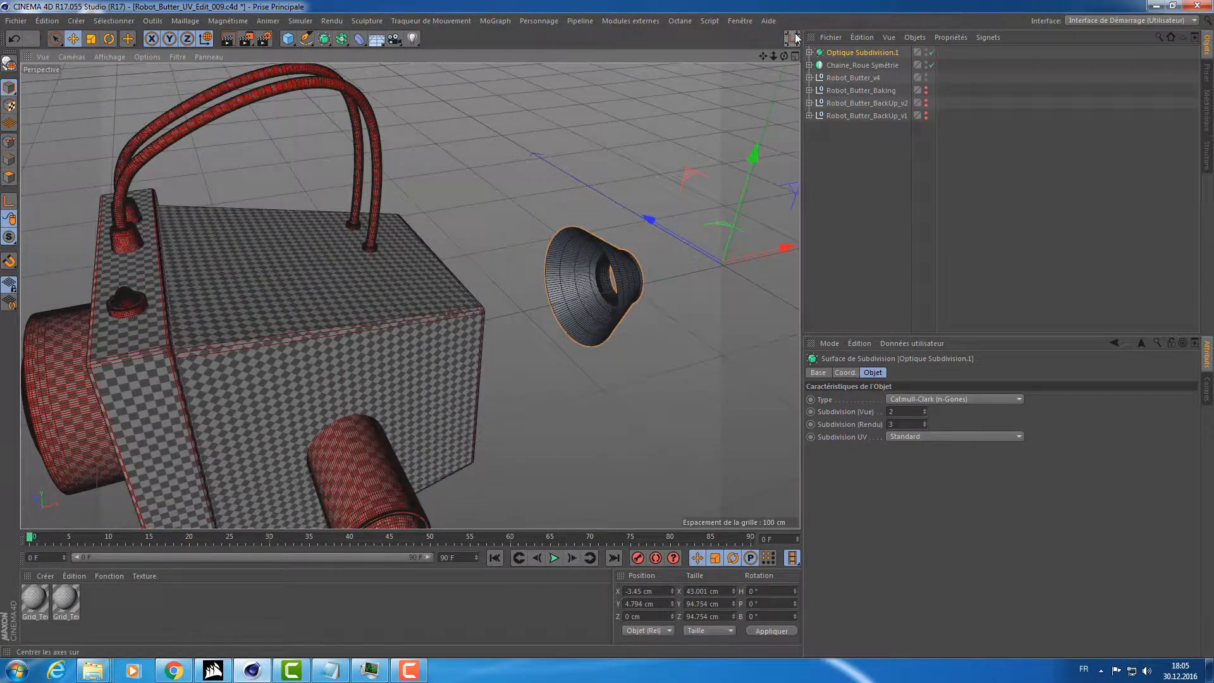
click(810, 52)
click(841, 65)
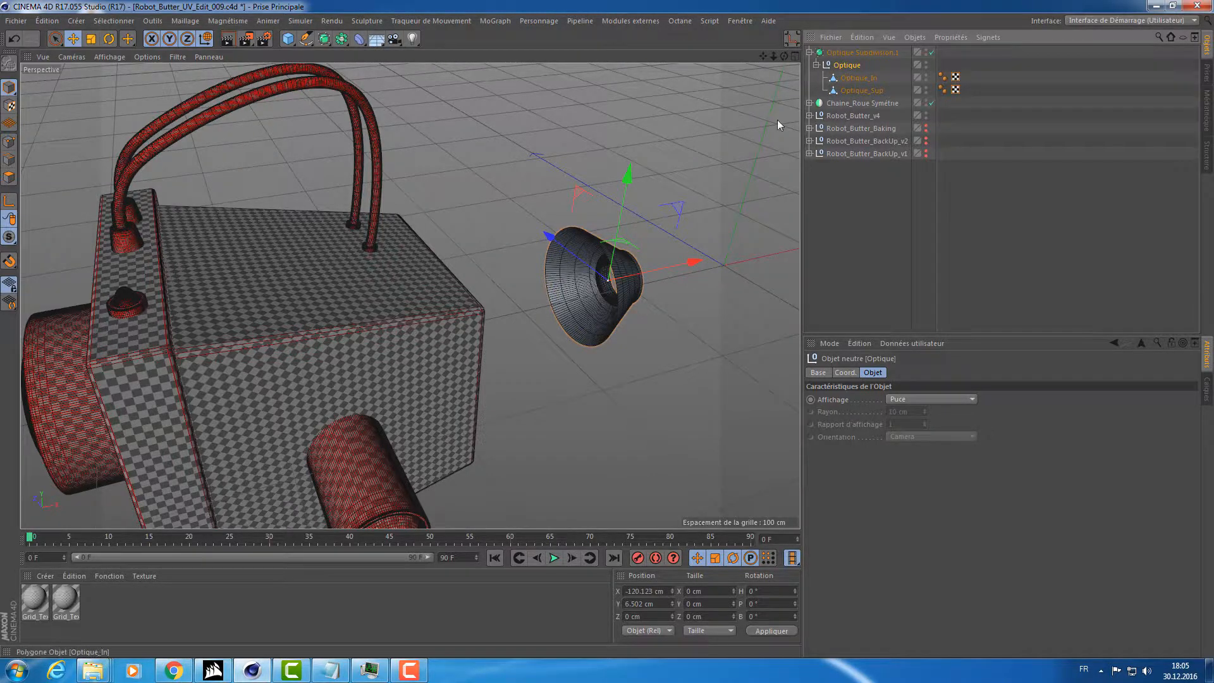
alt+drag(776, 120, 683, 203)
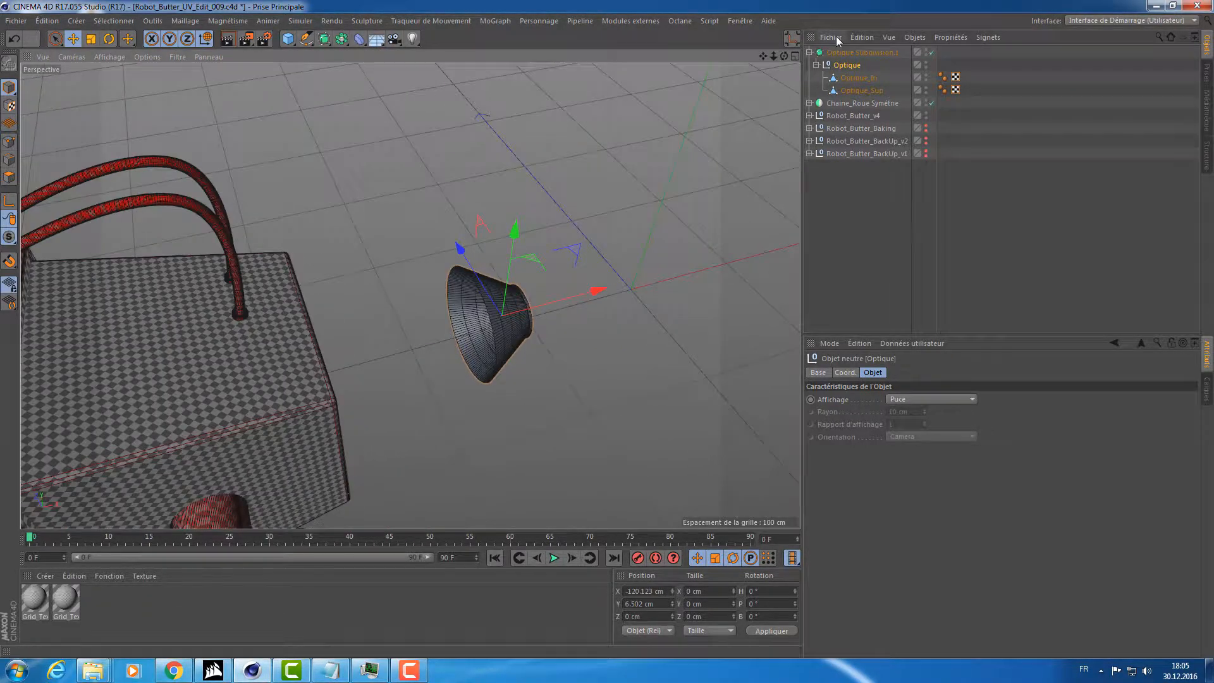
click(848, 52)
alt+drag(377, 229, 749, 118)
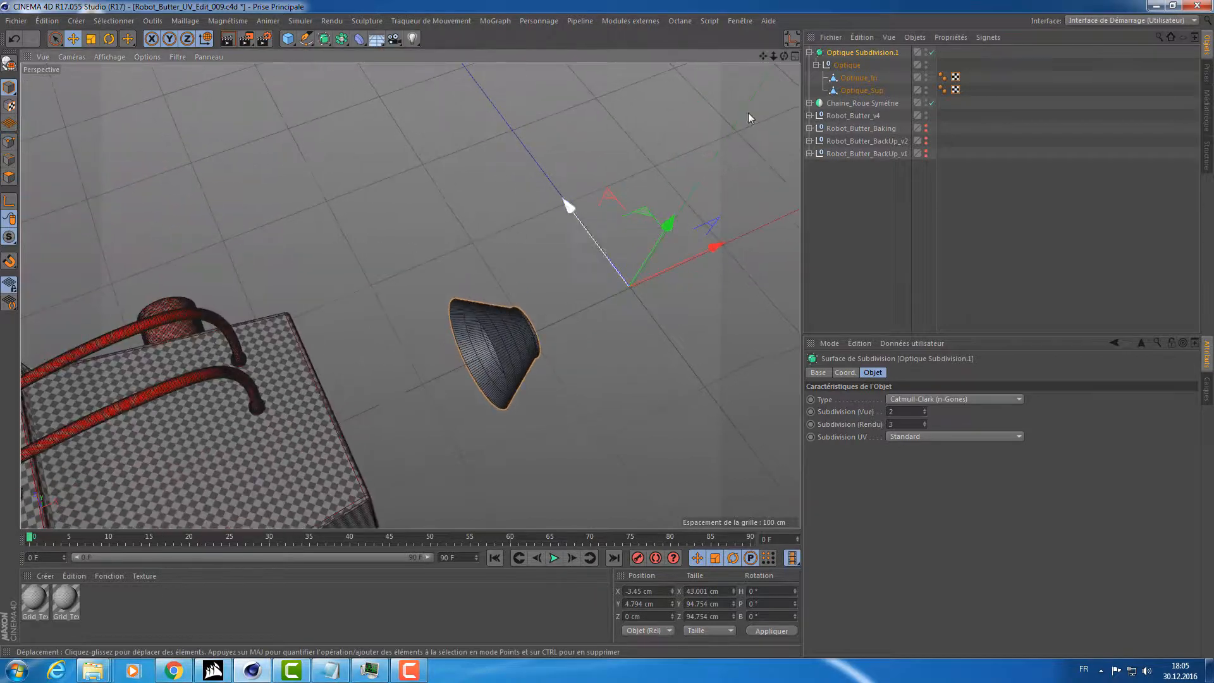
click(847, 66)
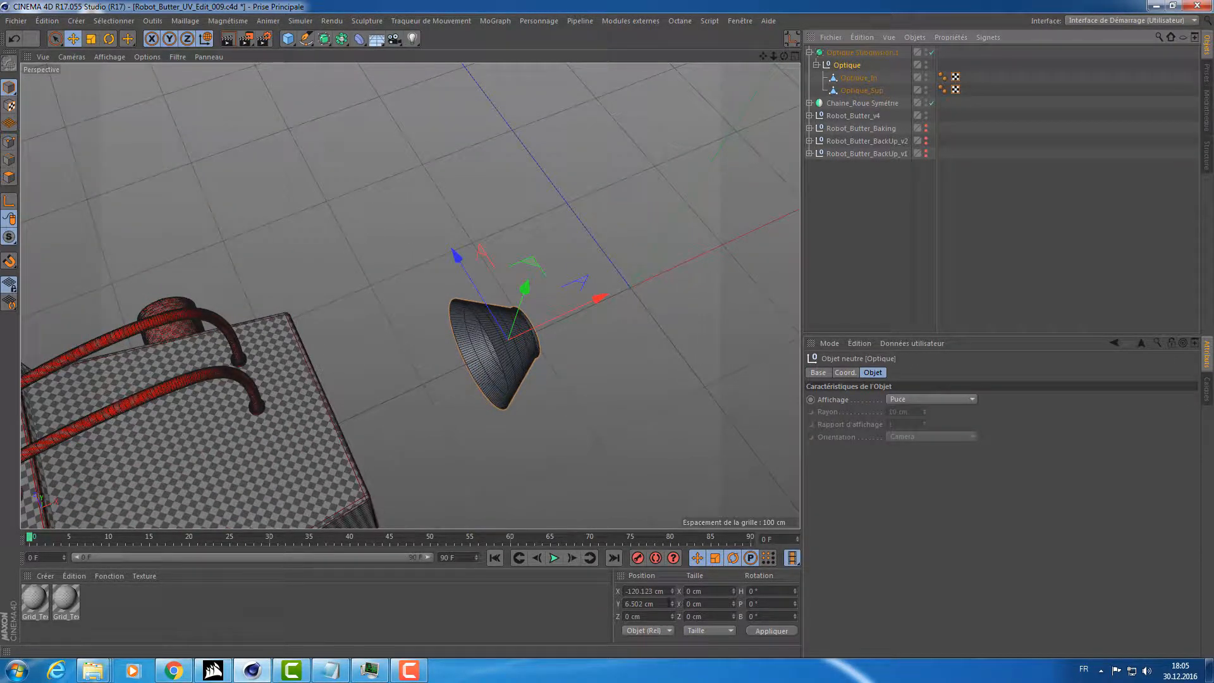
drag(665, 591, 545, 582)
text(0)
key(Tab)
text(0)
key(Tab)
text(0)
key(Return)
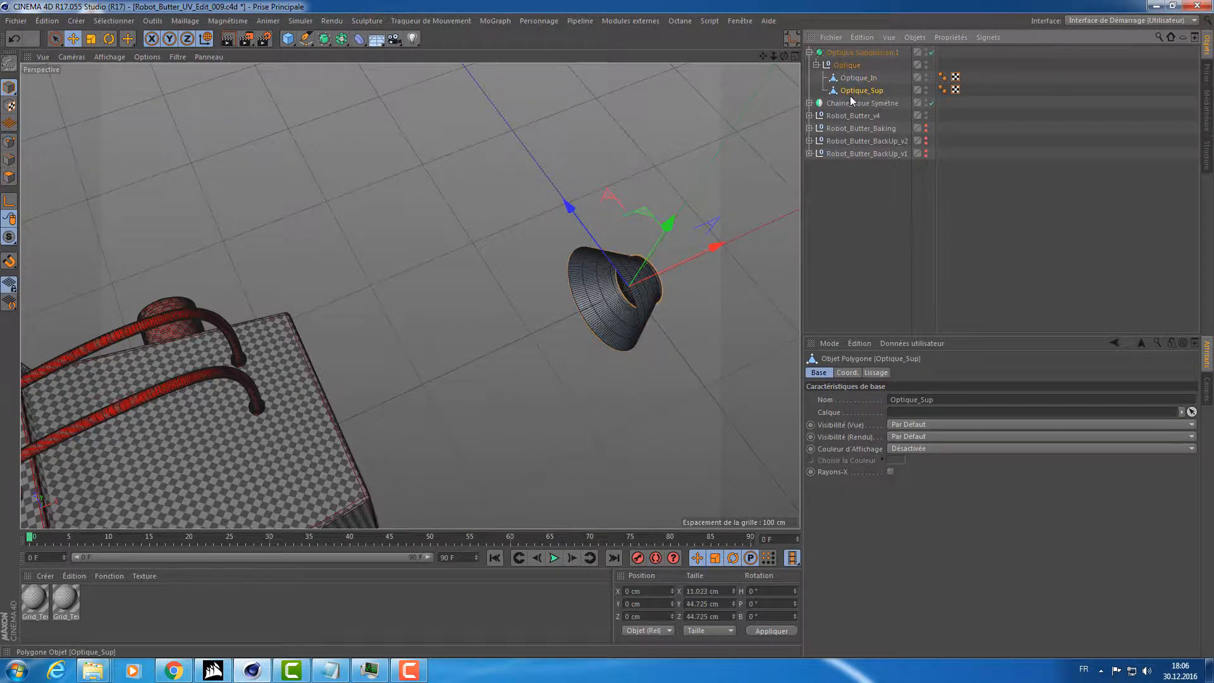
Set the X and Y position of the parent Optique Subdivision.1 to 0.
click(852, 53)
alt+drag(677, 297, 641, 521)
drag(656, 593, 576, 574)
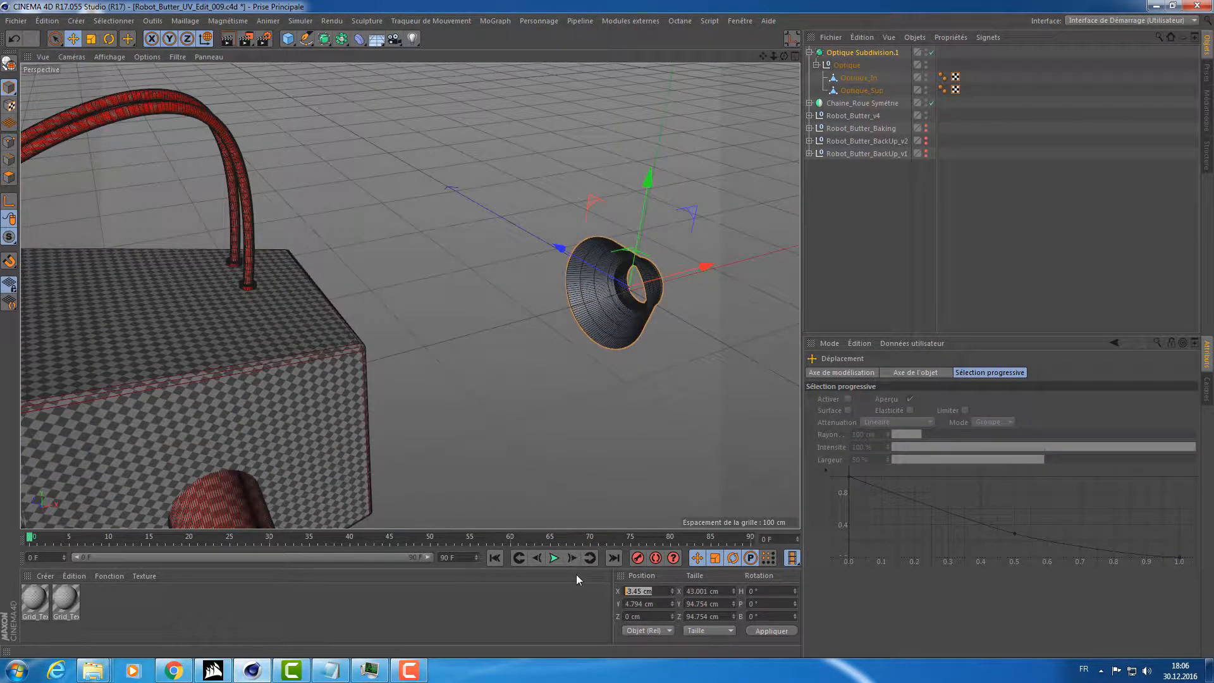
text(0)
key(Tab)
text(0)
key(Return)
Move Optique Subdivision.1 along X into the robot's front lens housing, to about X -497 cm.
middle_click(567, 341)
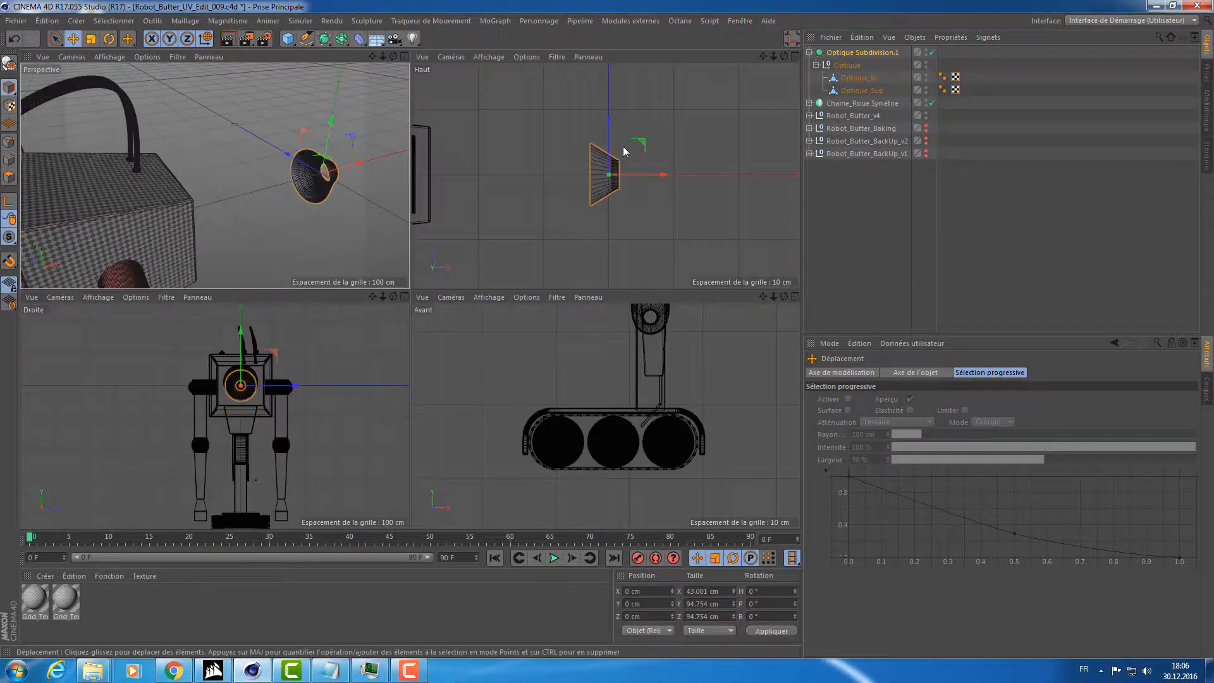
middle_click(623, 152)
alt+middle_drag(397, 273, 709, 227)
scroll(420, 271, down, 3)
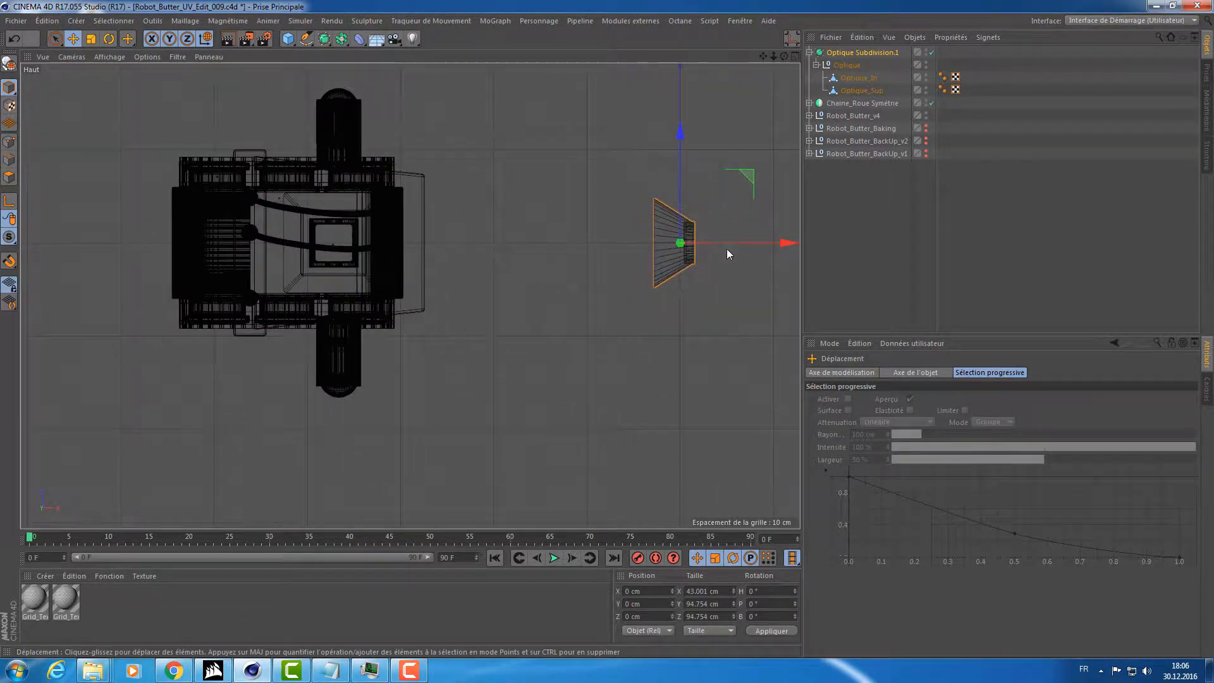
drag(726, 250, 288, 415)
middle_click(273, 252)
middle_click(292, 178)
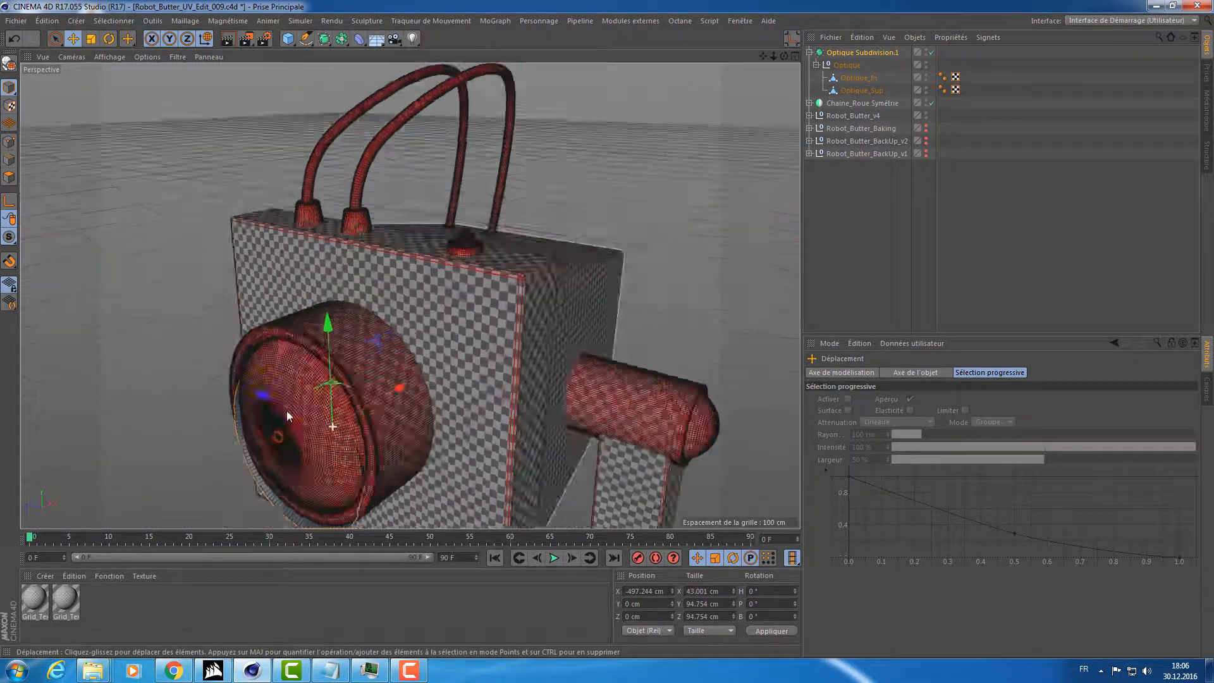
Push the optic deeper into the lens housing along X, to about X -490 cm.
alt+middle_drag(287, 415, 382, 312)
alt+right_drag(382, 313, 435, 302)
drag(563, 294, 459, 276)
Raise and centre the optic within the lens housing in the front view, at about X -487 cm and Y 11 cm.
middle_click(477, 370)
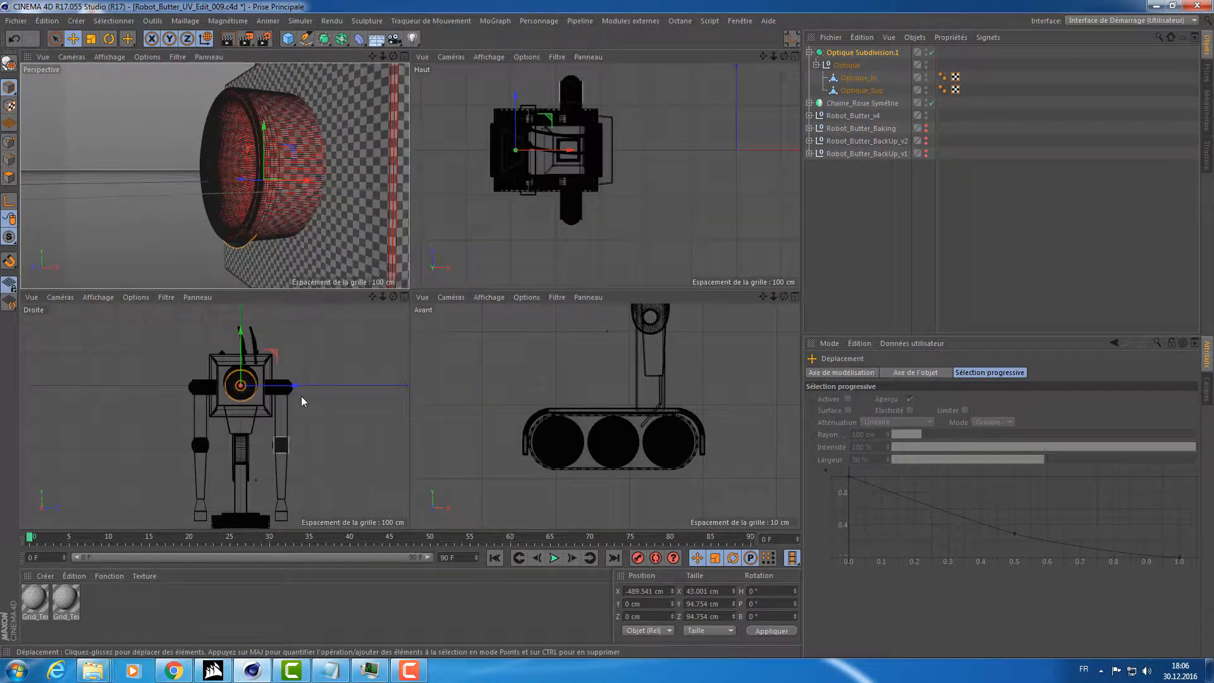
middle_click(556, 375)
alt+middle_drag(320, 271, 396, 310)
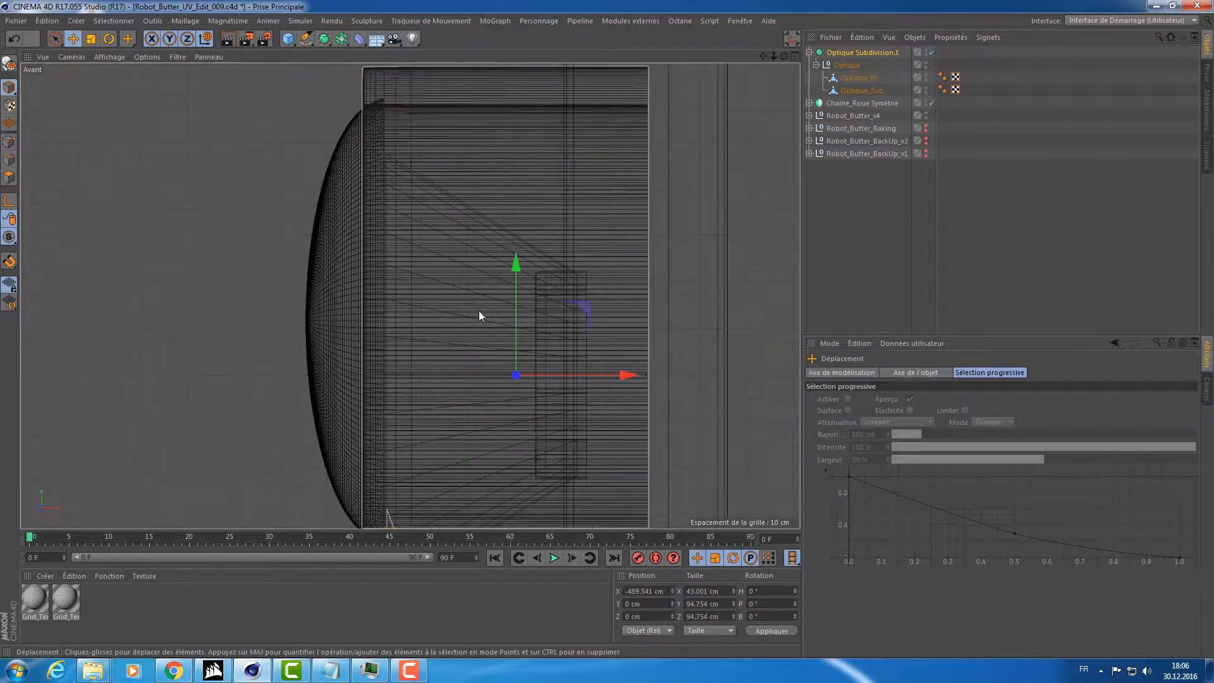
drag(515, 302, 539, 260)
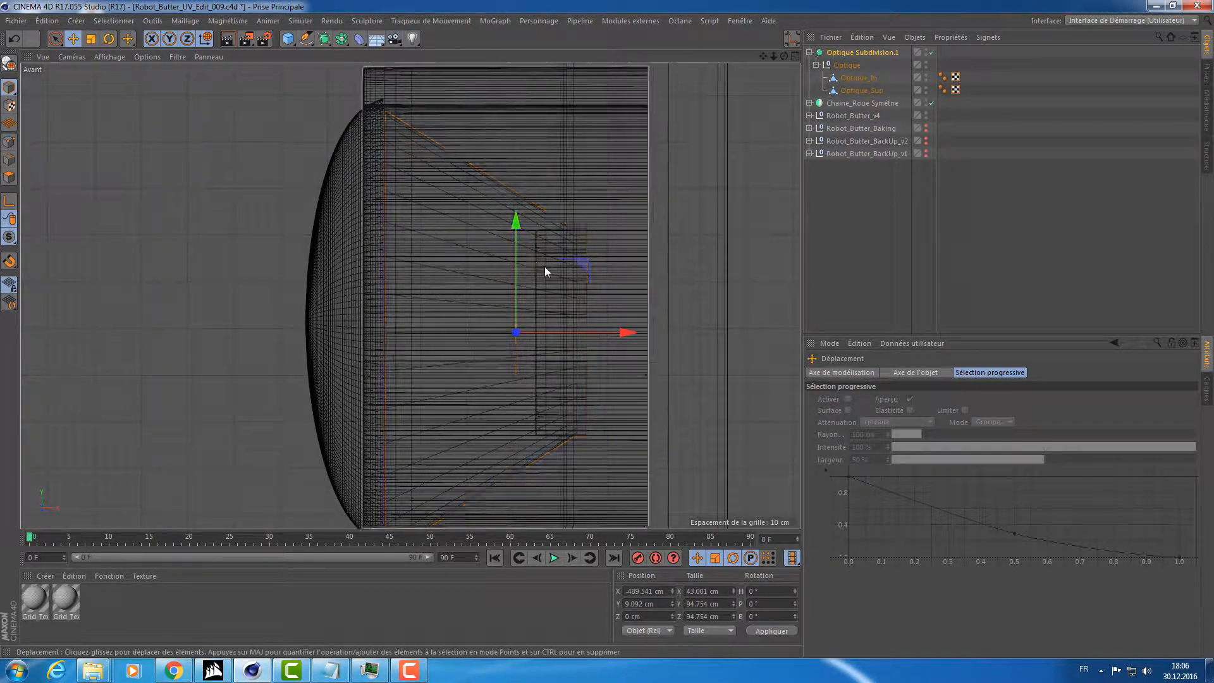
scroll(544, 267, down, 5)
scroll(529, 269, up, 5)
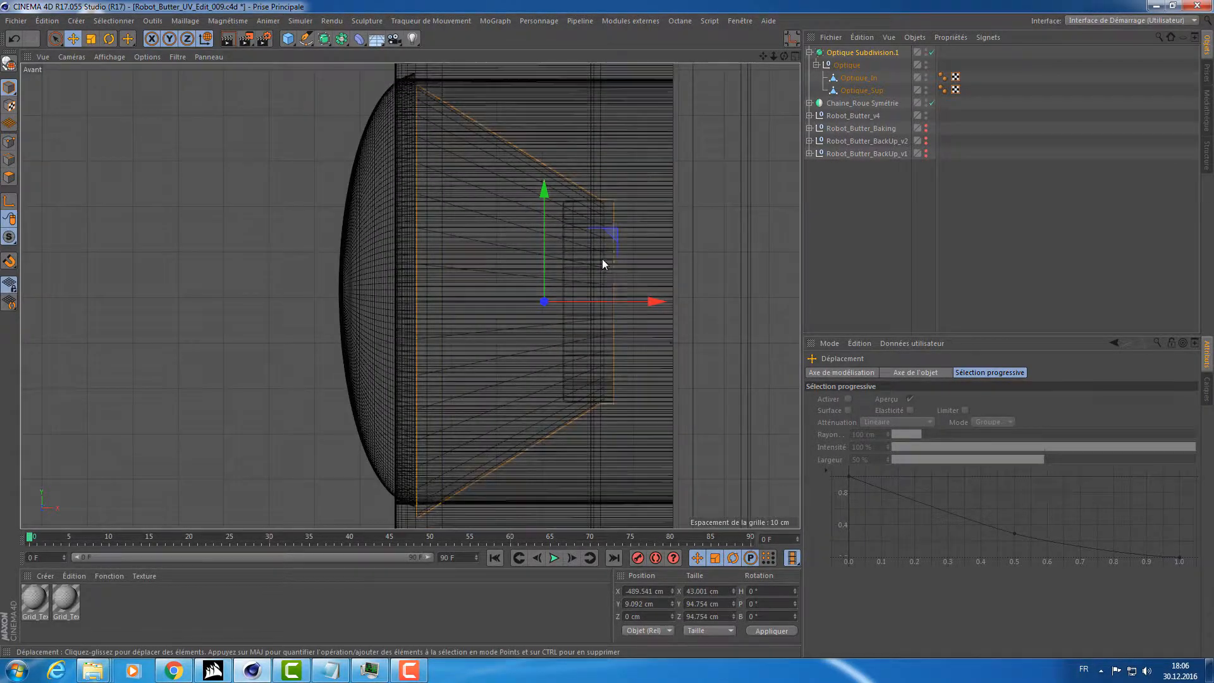
mouse_move(619, 237)
mouse_down()
mouse_move(619, 248)
mouse_move(627, 226)
mouse_up()
Save the scene with the optic placed in the robot's head.
middle_click(628, 226)
middle_click(220, 198)
alt+drag(437, 243, 457, 302)
key(ctrl+s)
alt+right_drag(457, 302, 433, 312)
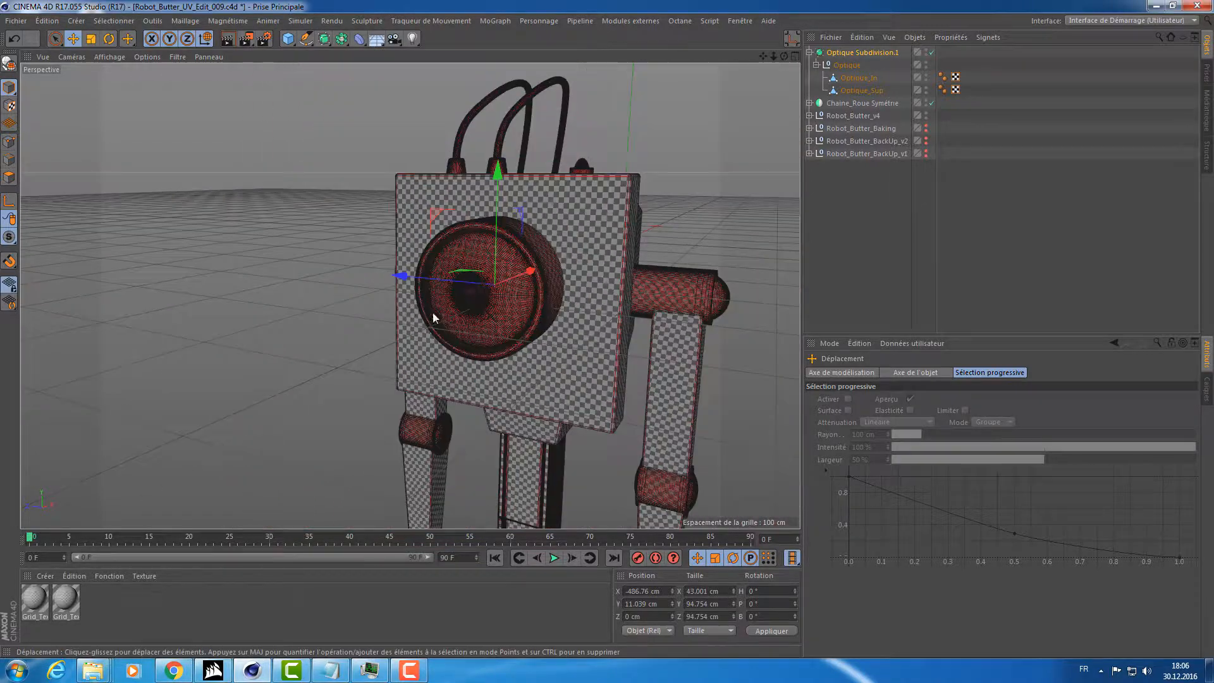
Frame the complete robot with nothing selected and render the perspective view to check the assembled model.
alt+drag(433, 313, 416, 268)
alt+right_drag(415, 268, 339, 311)
alt+middle_drag(339, 311, 380, 268)
scroll(399, 247, down, 2)
click(381, 267)
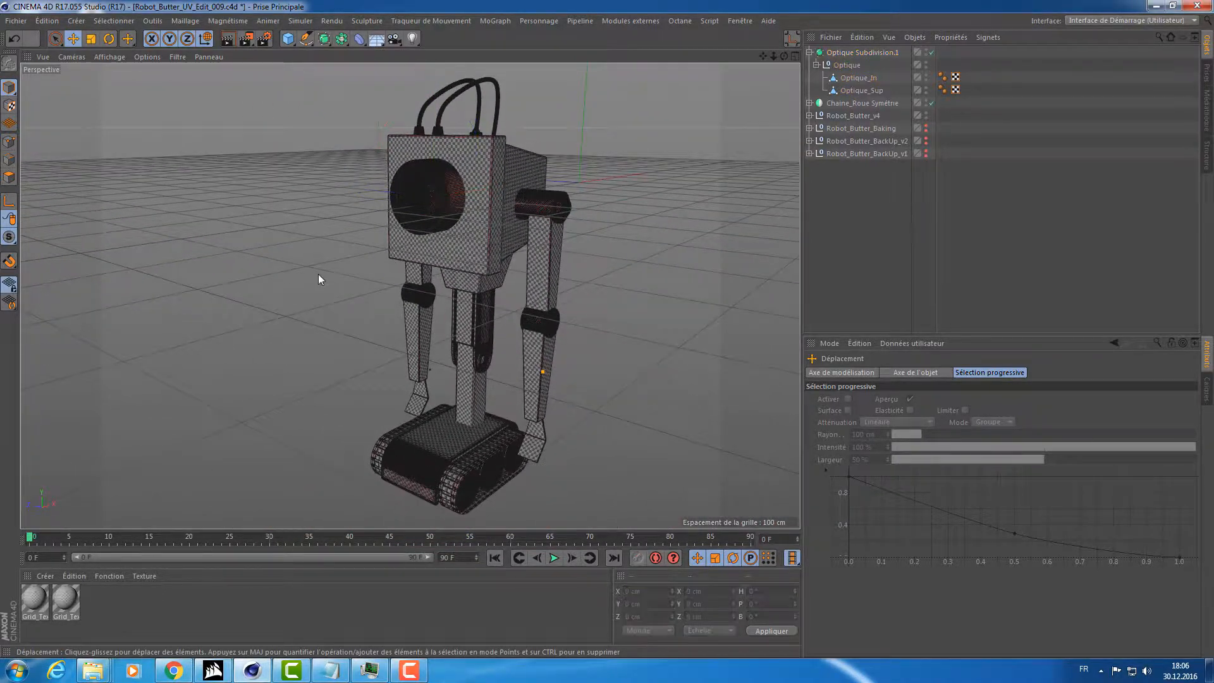
key(ctrl+r)
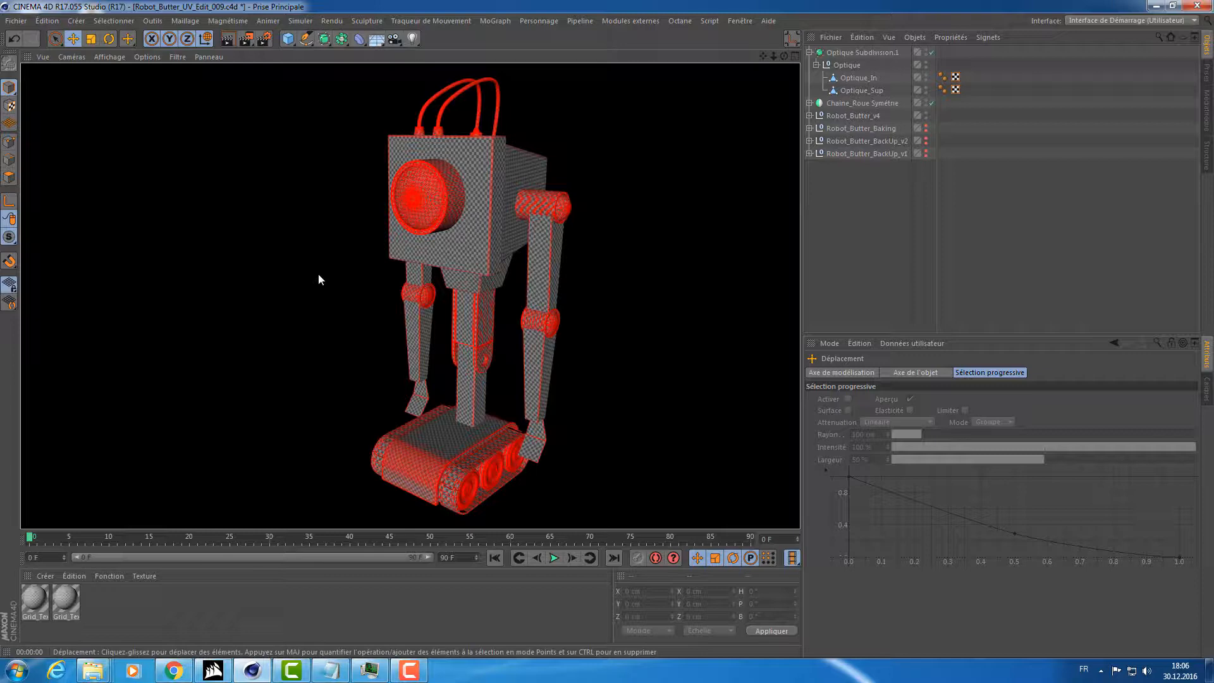
Expand the Robot_Butter_v4 group and select all the Bras_D arm parts together with their tags.
click(838, 105)
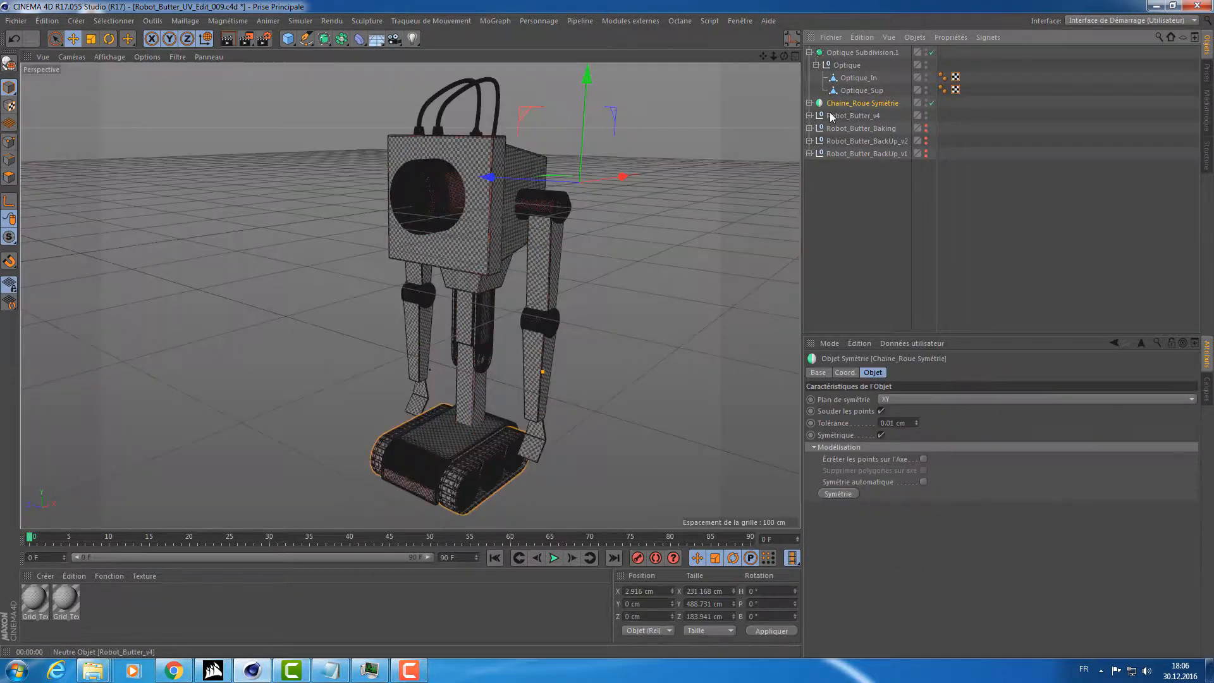
click(838, 117)
click(810, 53)
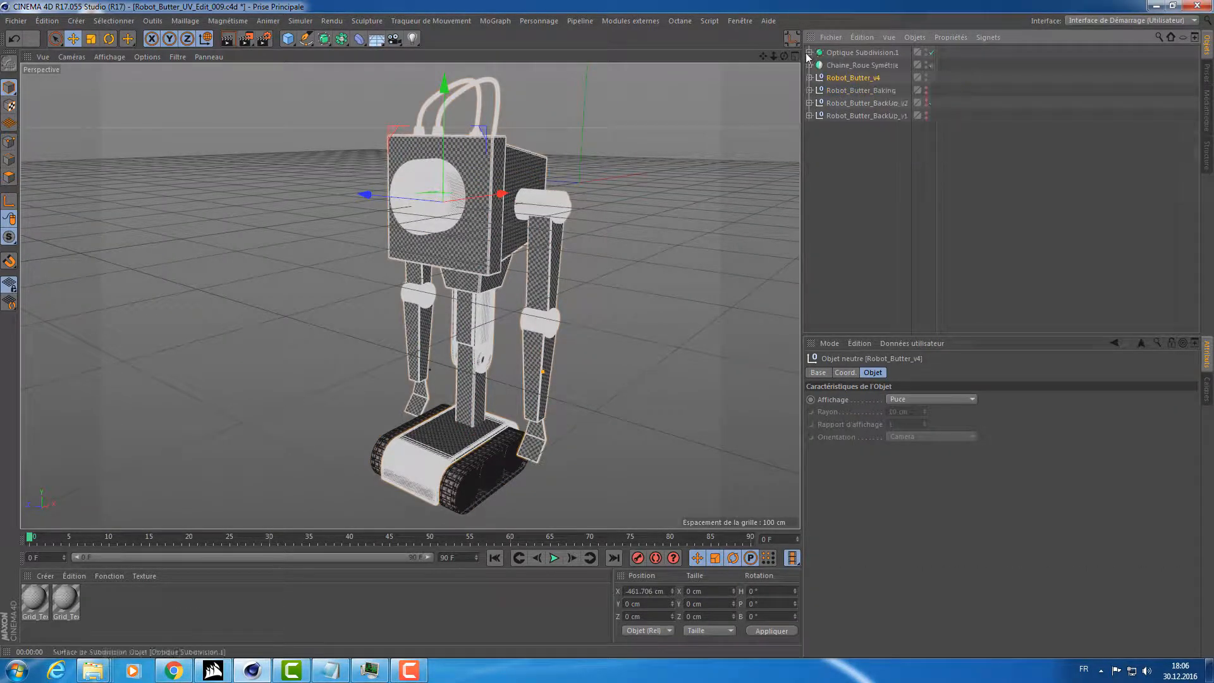
click(810, 77)
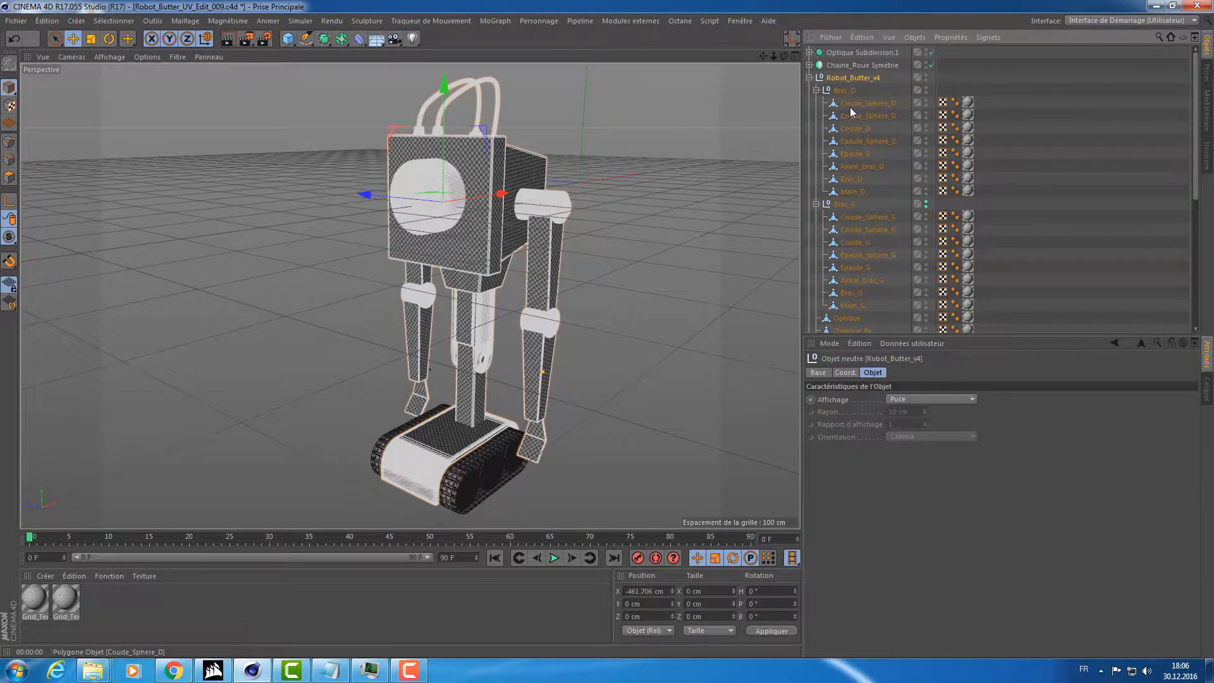
click(850, 105)
drag(1040, 104, 891, 180)
Switch to the BP UV Edit layout and frame the complete UV map of the robot.
click(1096, 19)
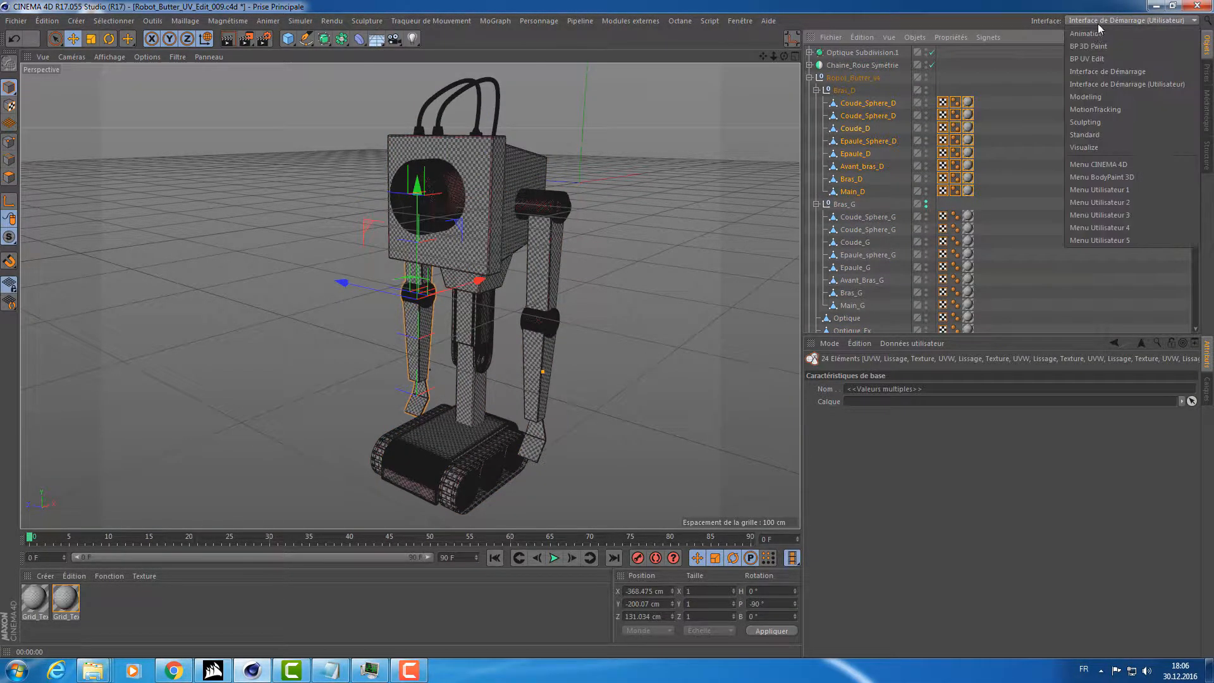
scroll(1091, 61, down, 3)
click(1091, 61)
scroll(910, 217, down, 15)
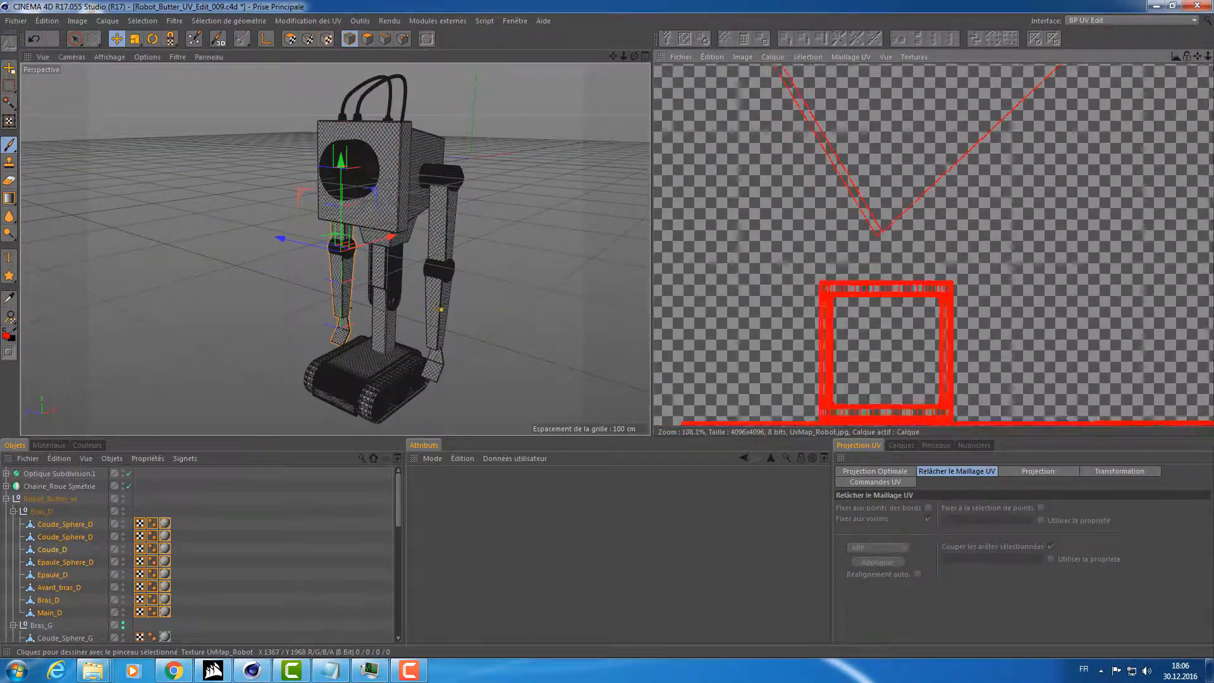
alt+middle_drag(1082, 172, 945, 236)
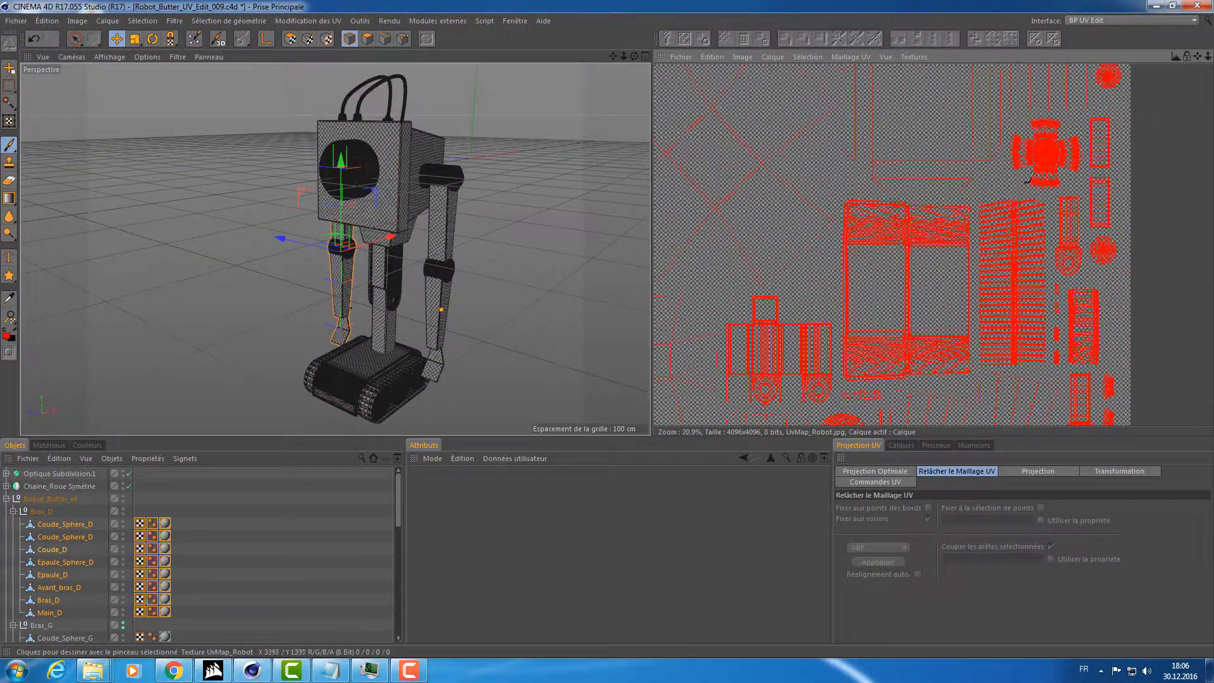
Select the first Coude_Sphere_D part, activate UV polygon mode and frame the part in the perspective view.
click(66, 524)
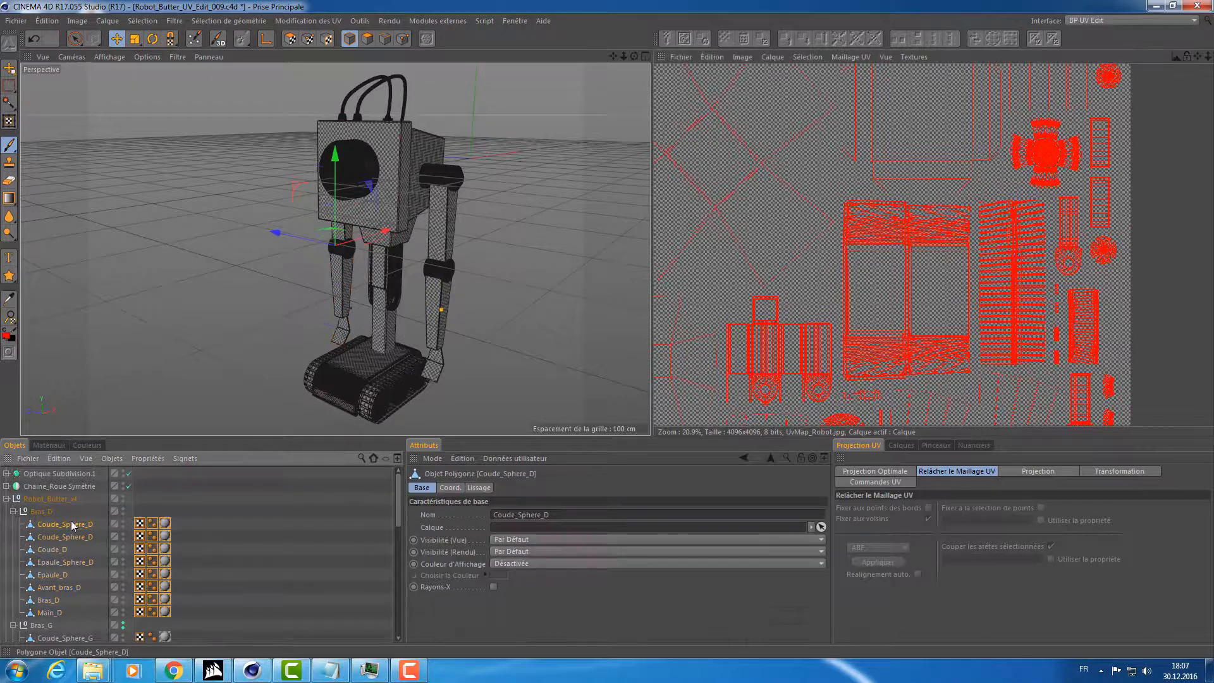
scroll(870, 226, down, 3)
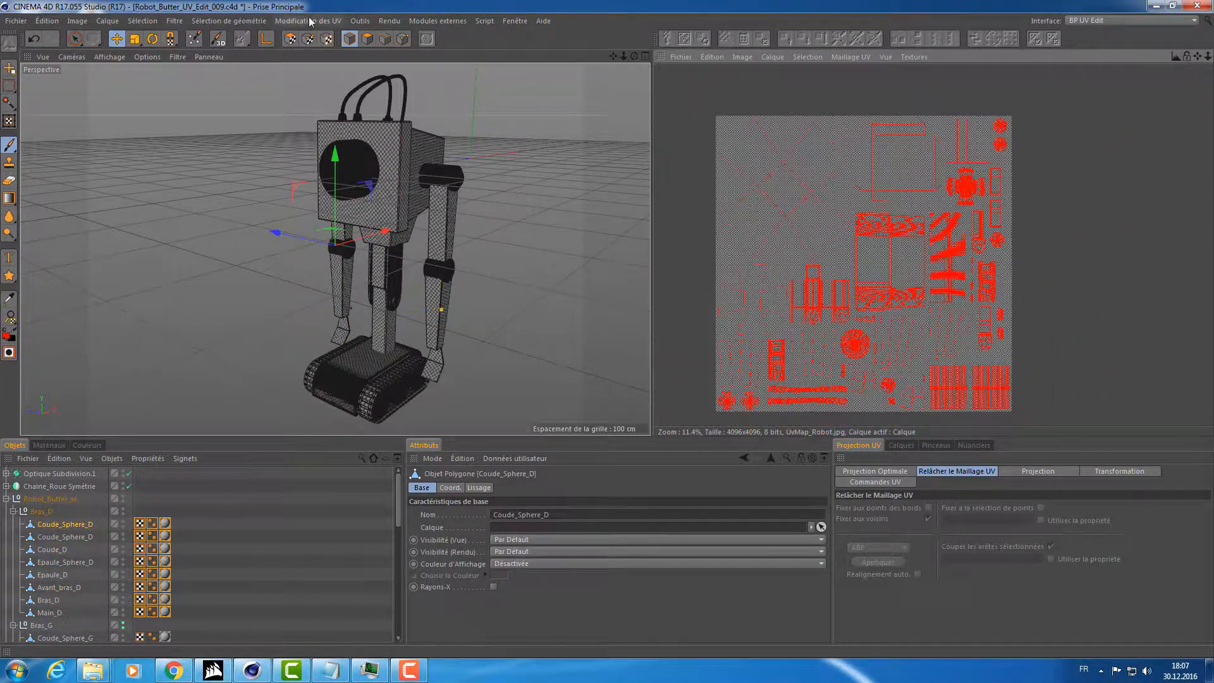
click(289, 39)
key(o)
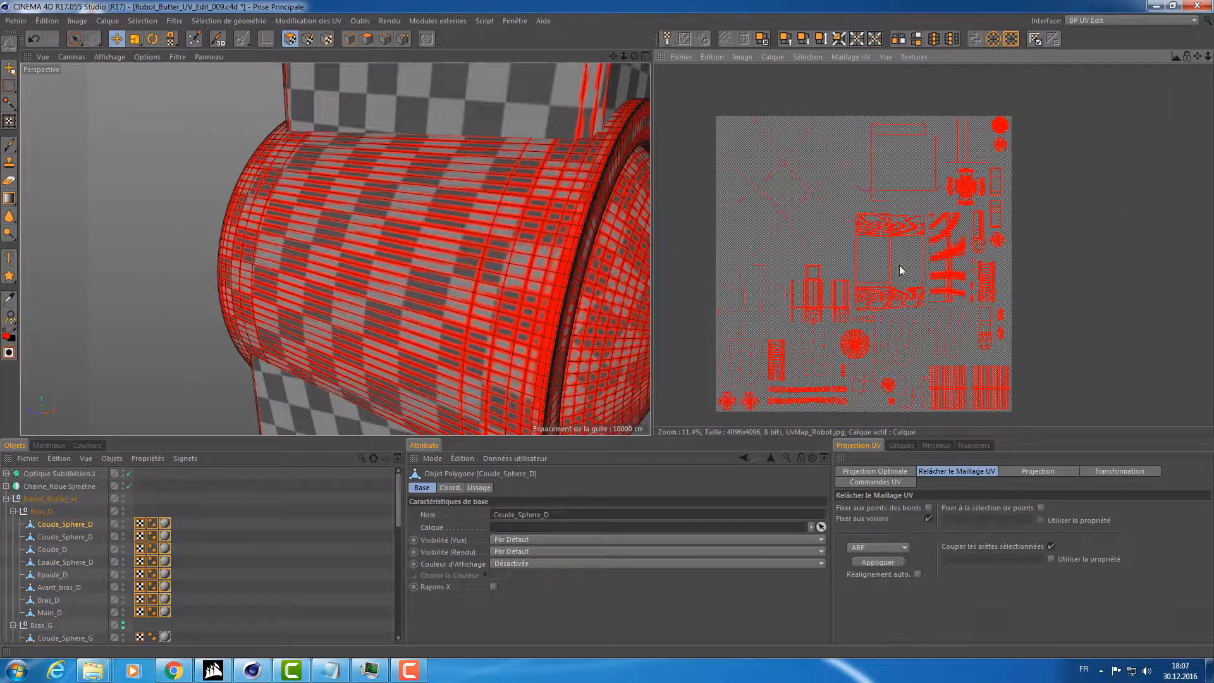
Display only the selected object's UVs over the texture and examine the Coude_Sphere_D and Epaule_Sphere_D islands.
scroll(959, 135, up, 5)
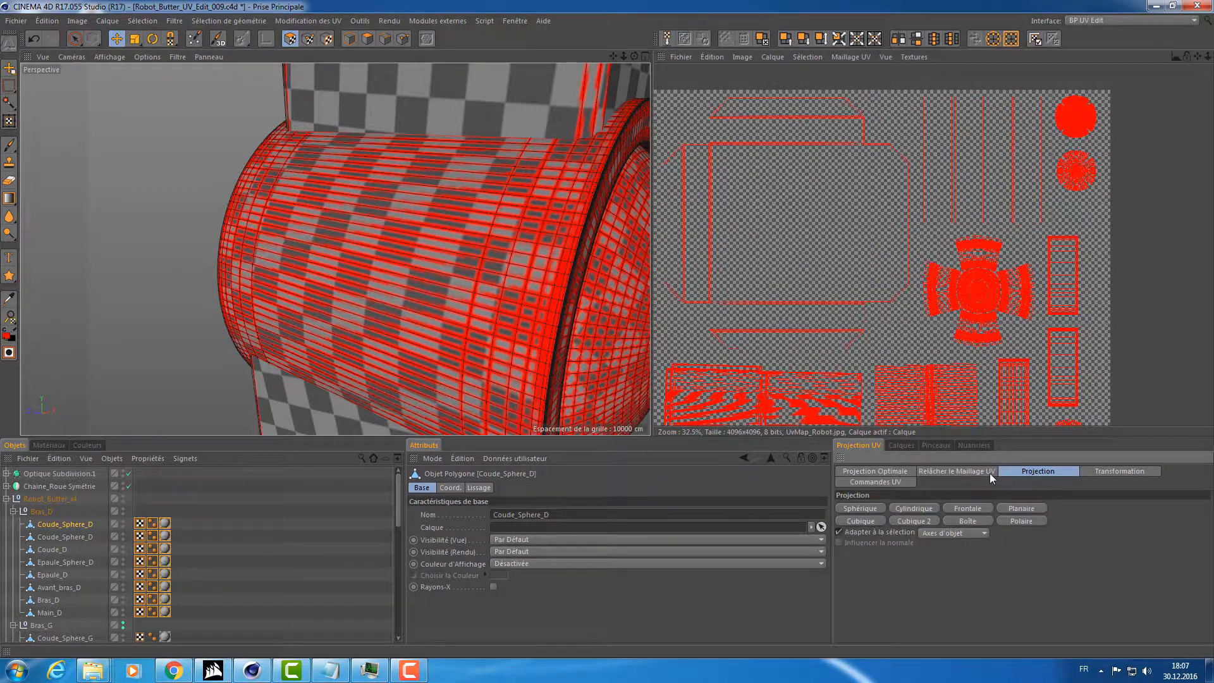
click(899, 445)
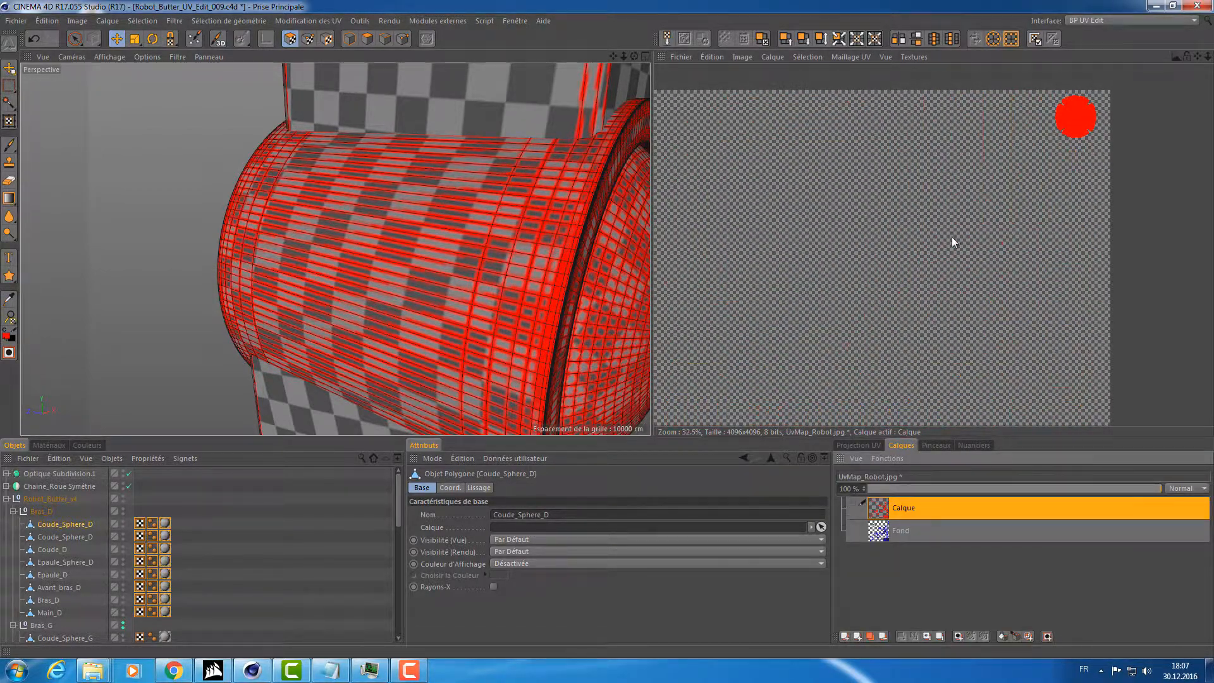
scroll(1003, 217, down, 3)
middle_drag(961, 221, 1036, 170)
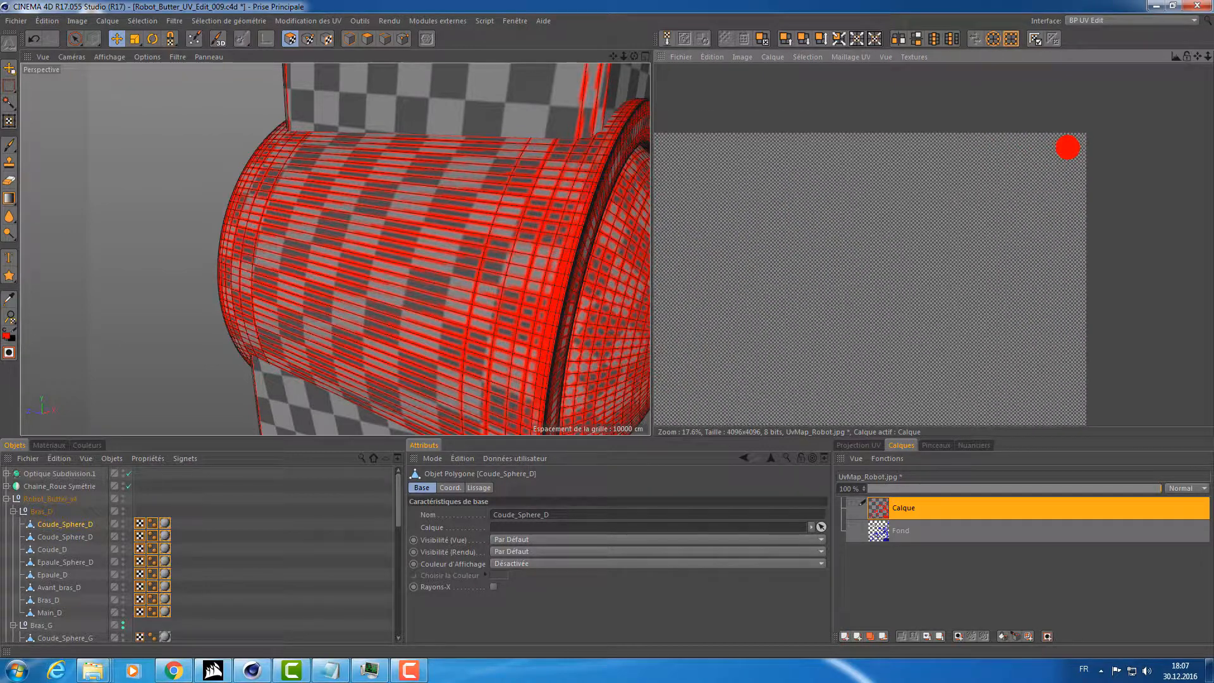
click(57, 560)
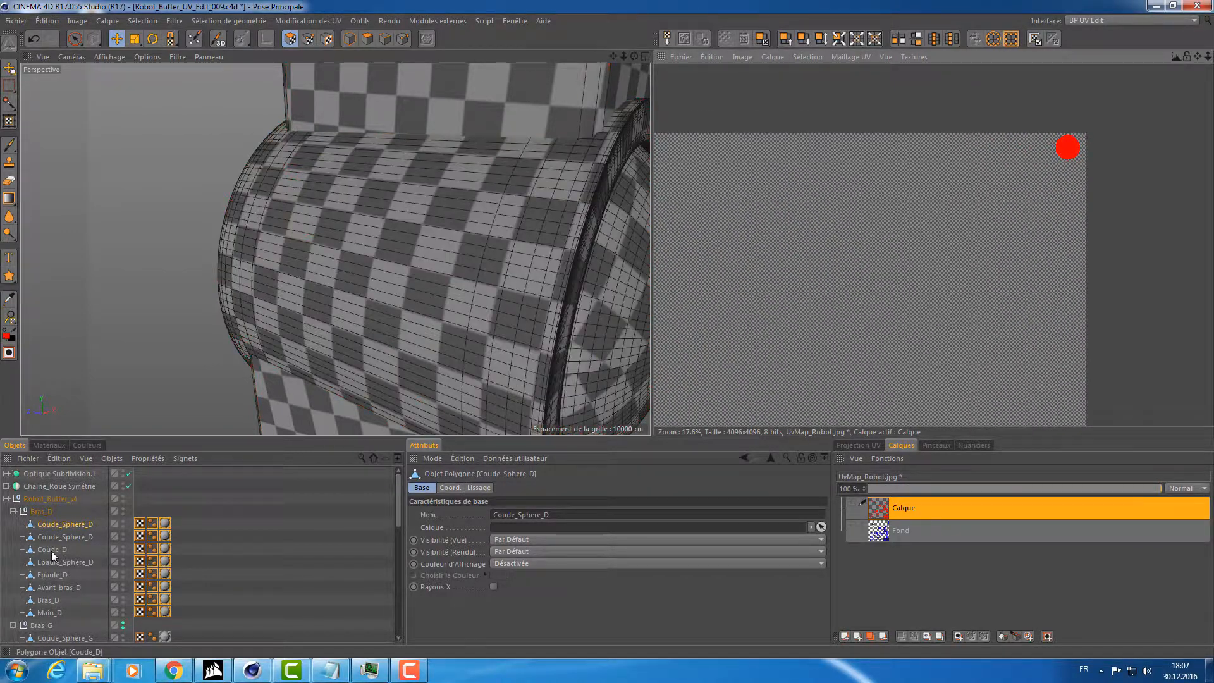
scroll(814, 304, down, 3)
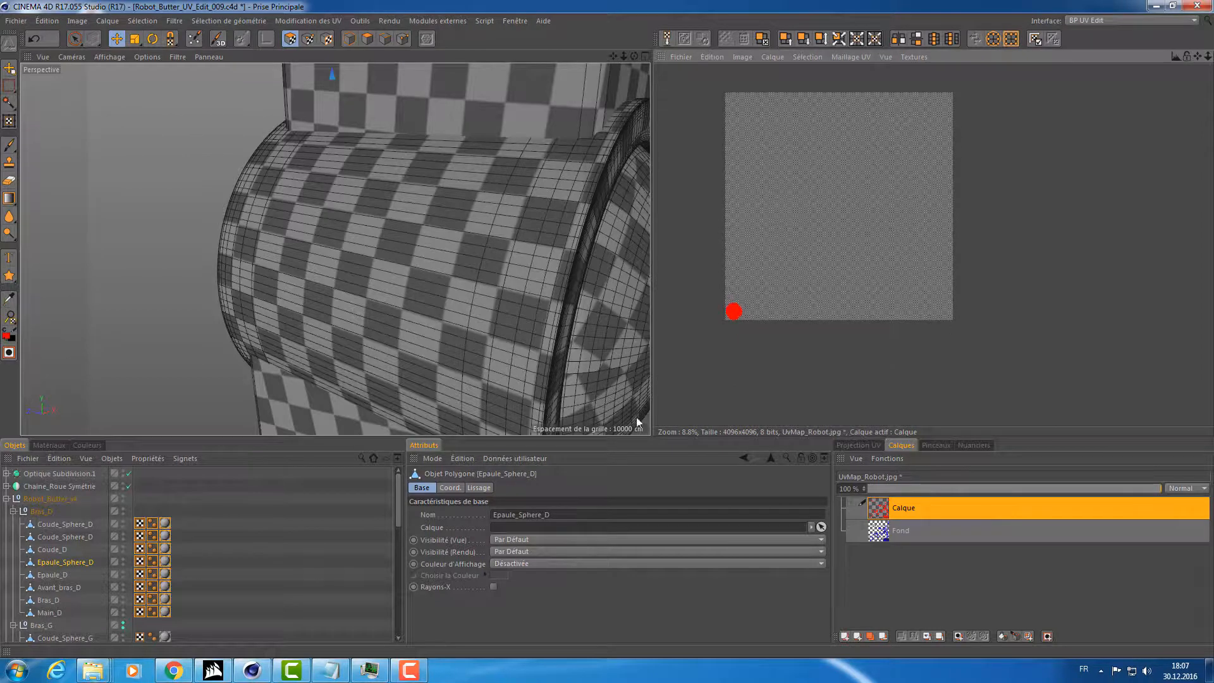
middle_drag(825, 240, 826, 205)
scroll(823, 231, up, 1)
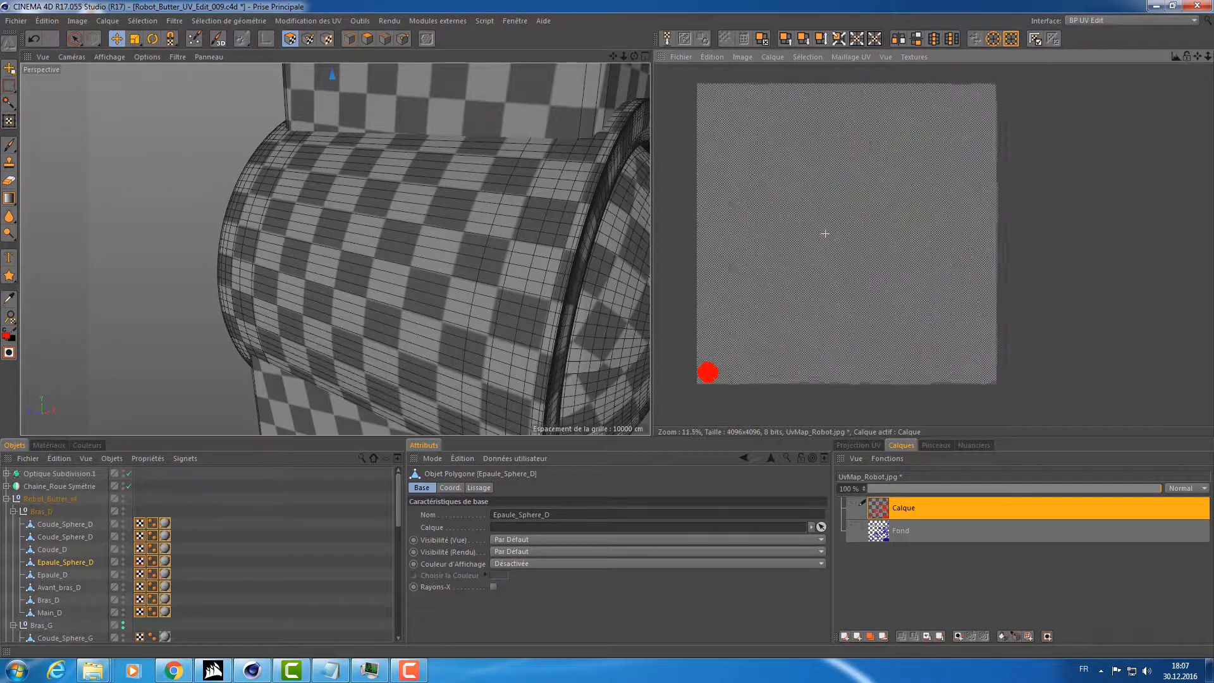
Examine the UV placement of each robot part in turn, from Coude_Sphere_D down through the arms, cables and body to Chaine and Roue.
click(110, 555)
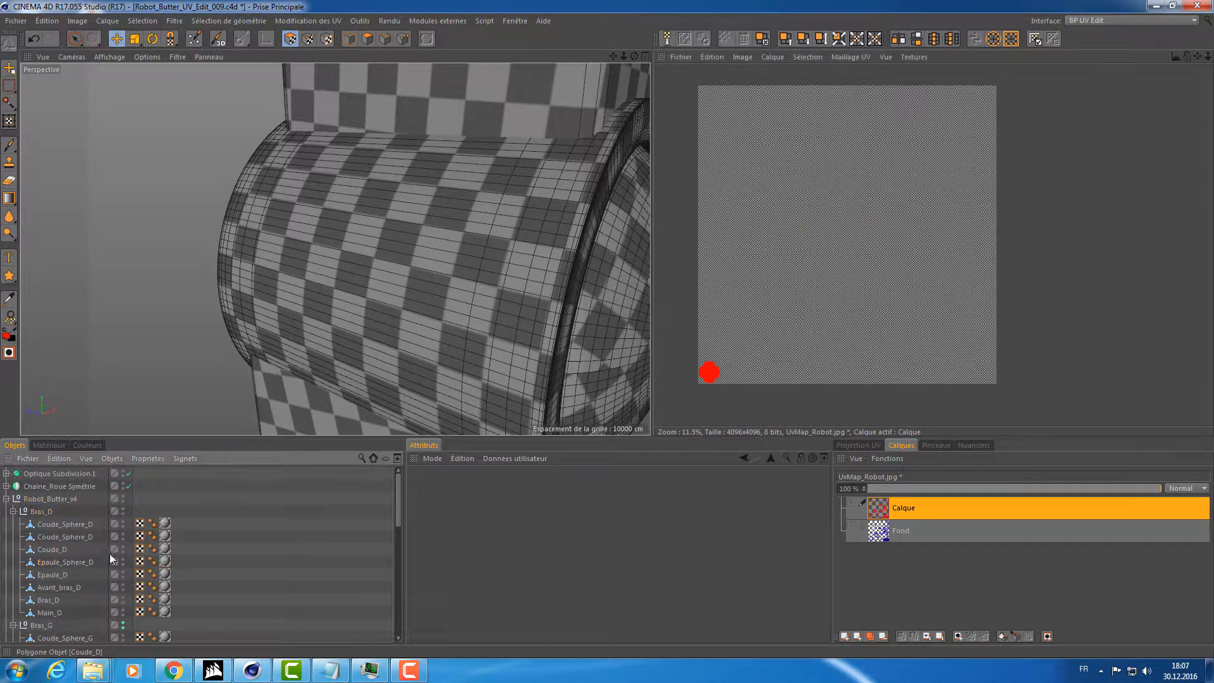
click(66, 524)
key(Down)
key(Down)
key(Down)
key(Down)
key(Down)
key(Down)
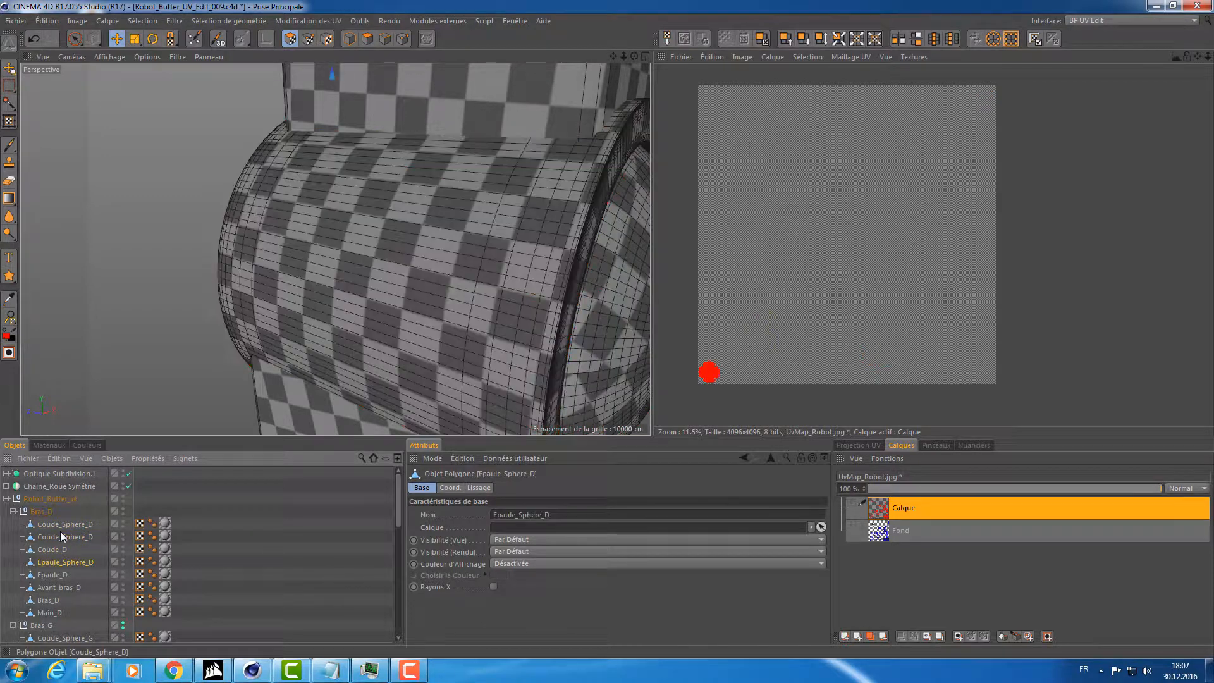
key(Down)
key(Down)
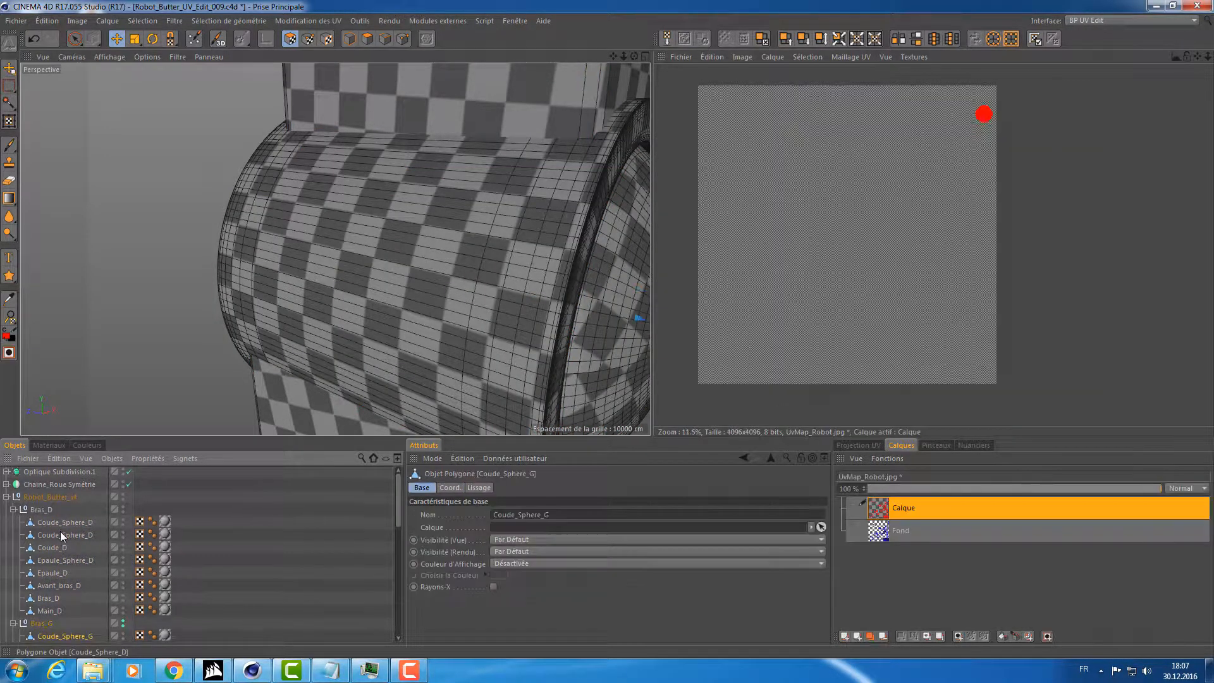
key(Down)
key(Down)
key(Down)
key(Down)
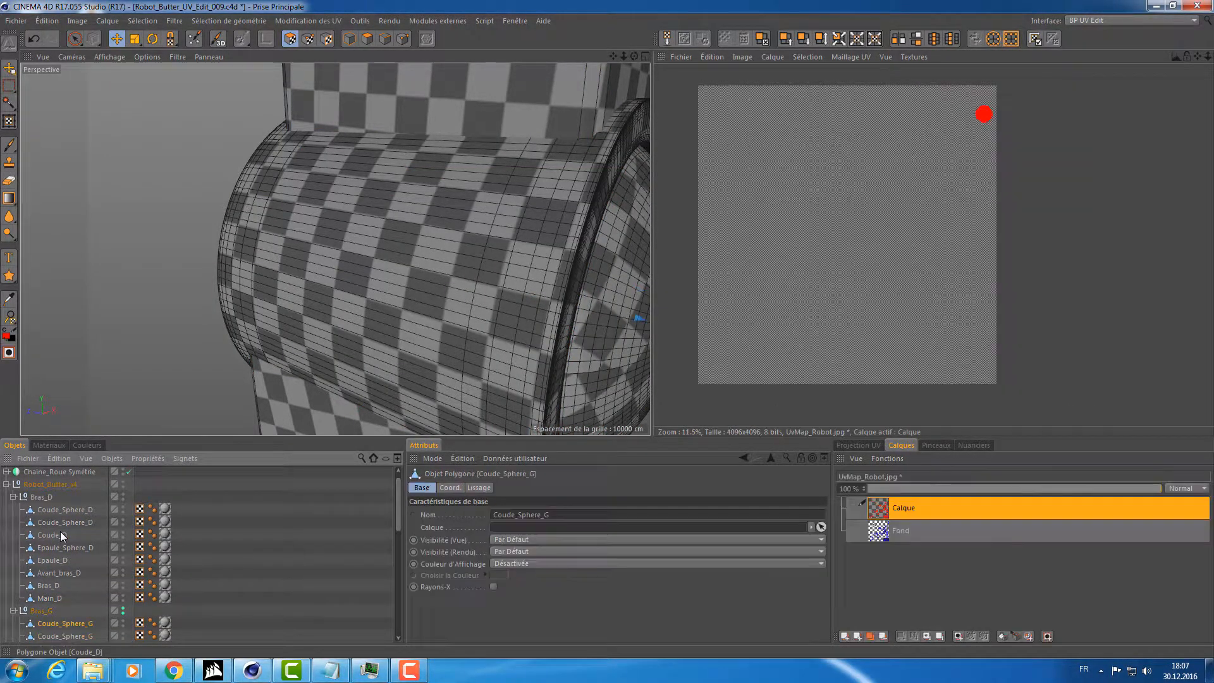
key(Down)
key(Down)
key(Down)
key(Down)
key(Down)
key(Down)
key(Down)
key(Down)
key(Down)
key(Down)
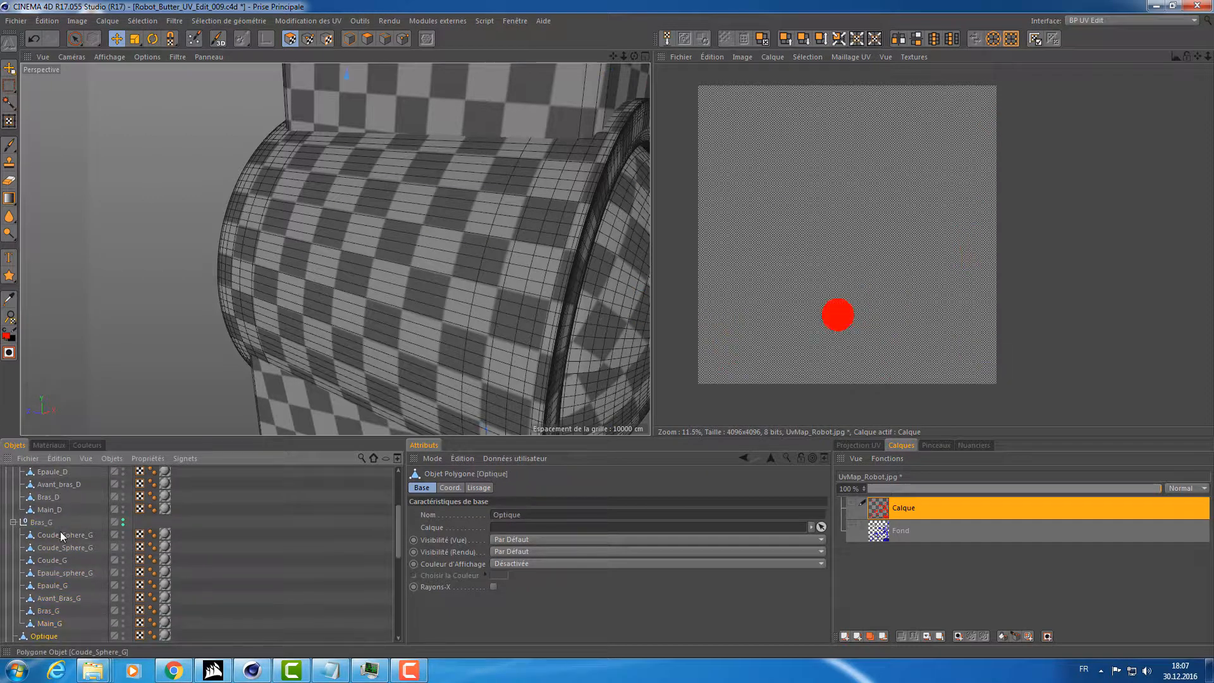
key(Down)
key(Down)
key(Down)
key(Down)
key(Down)
key(Down)
key(Down)
key(Down)
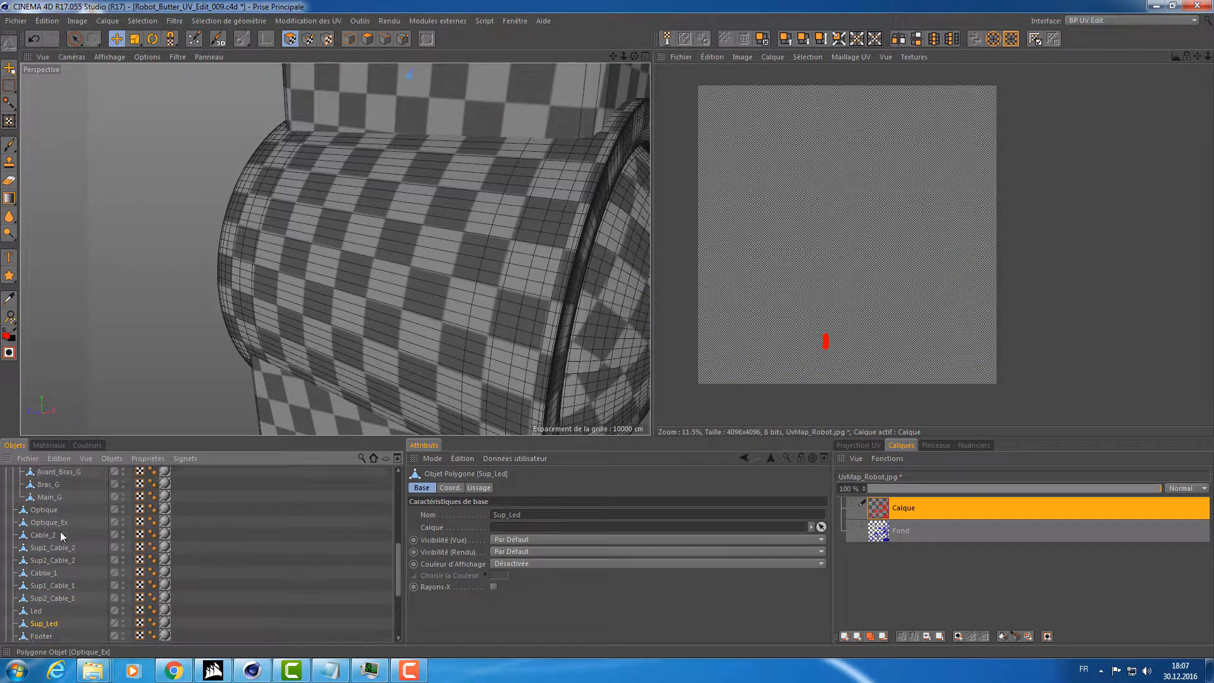
key(Down)
key(Down)
key(Down)
key(Down)
key(Down)
key(Down)
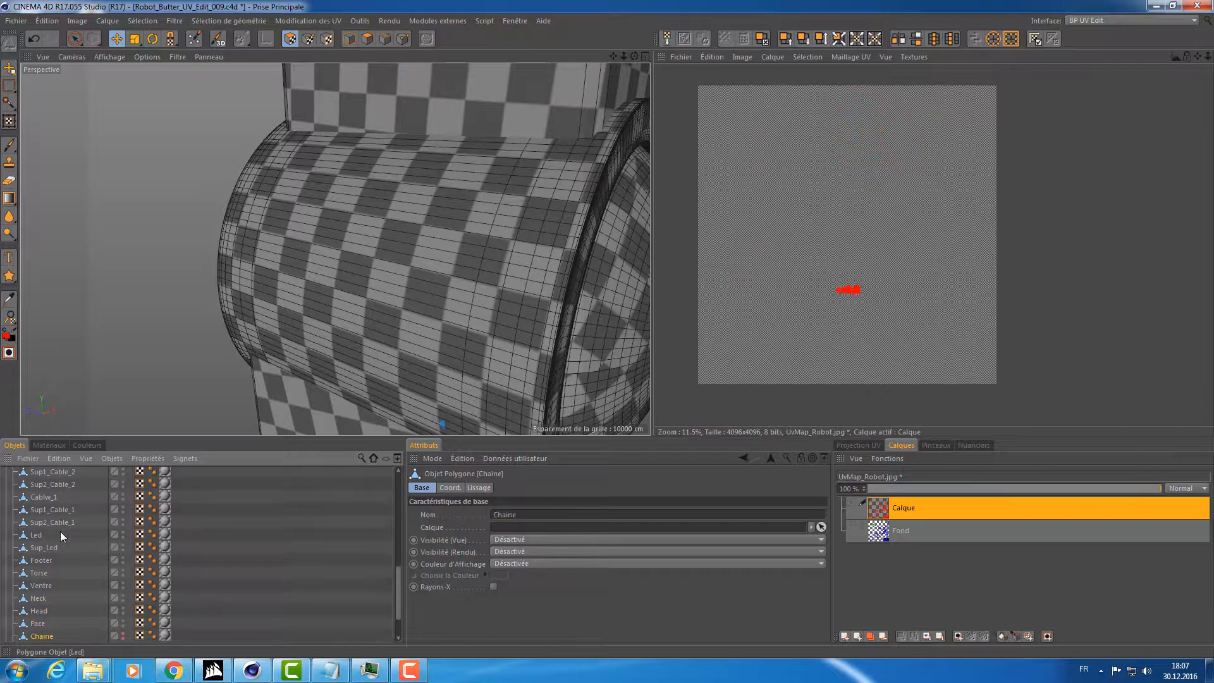
key(Down)
Go back up through the Robot_Butter_v4 parts, checking each one's UV island from Roue to the cables.
key(Up)
key(Up)
key(Up)
key(Up)
key(Up)
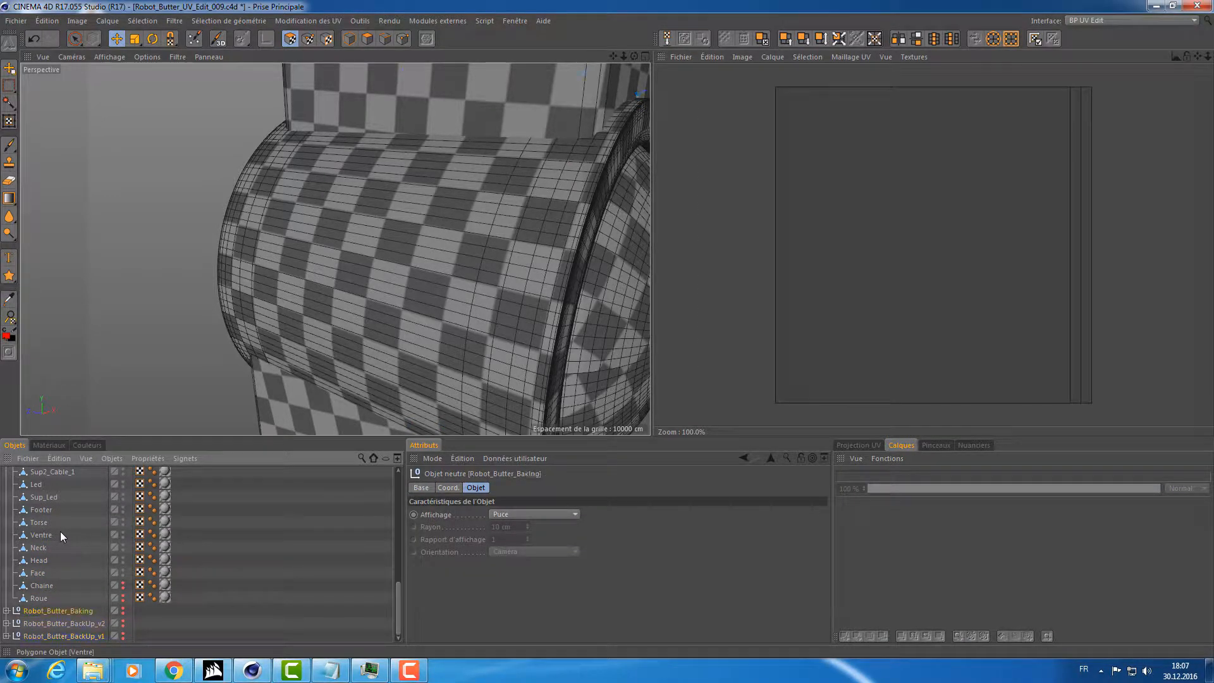
key(Up)
key(Up)
key(Up)
key(Up)
key(Up)
key(Up)
key(Up)
key(Up)
key(Up)
key(Up)
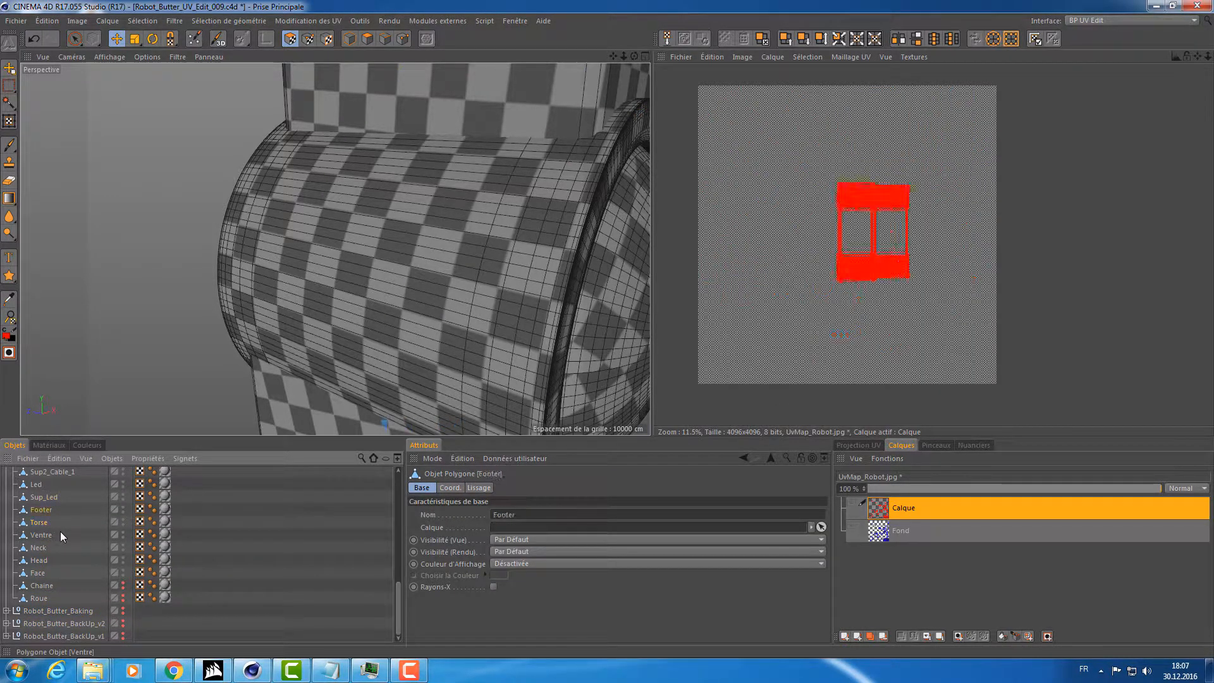
key(Up)
key(Up)
key(Up)
key(Up)
key(Up)
key(Up)
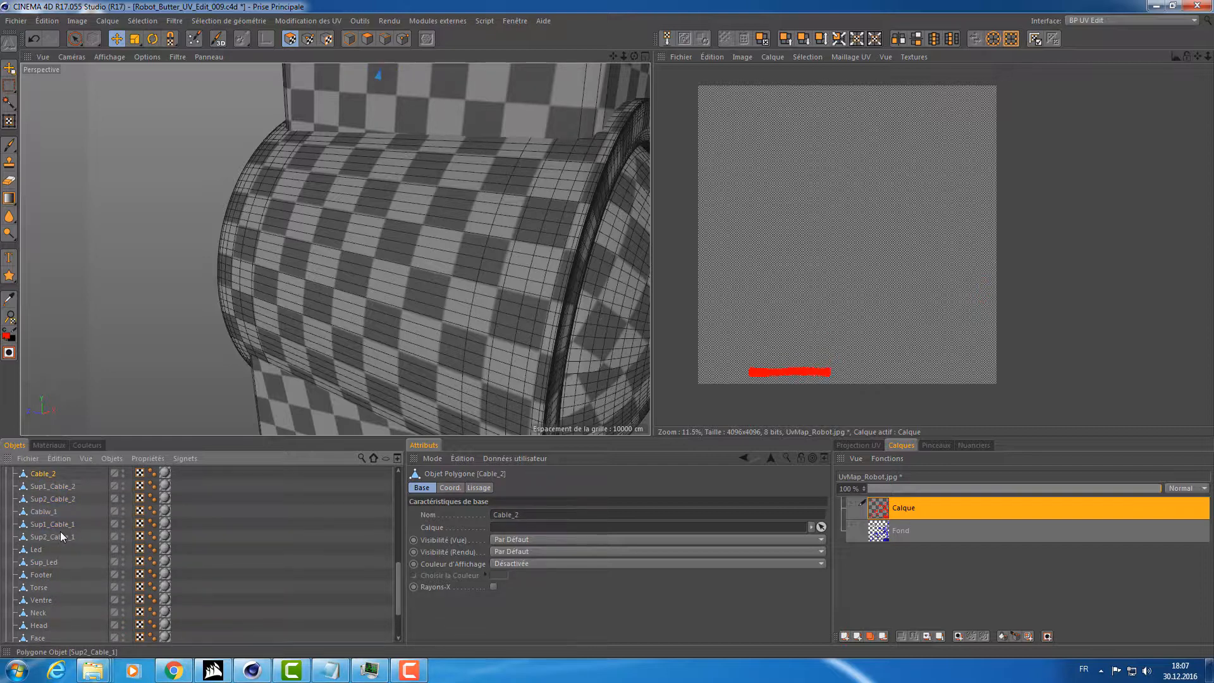
Frame the whole robot in the perspective view and render it to check the textured model.
scroll(272, 286, down, 10)
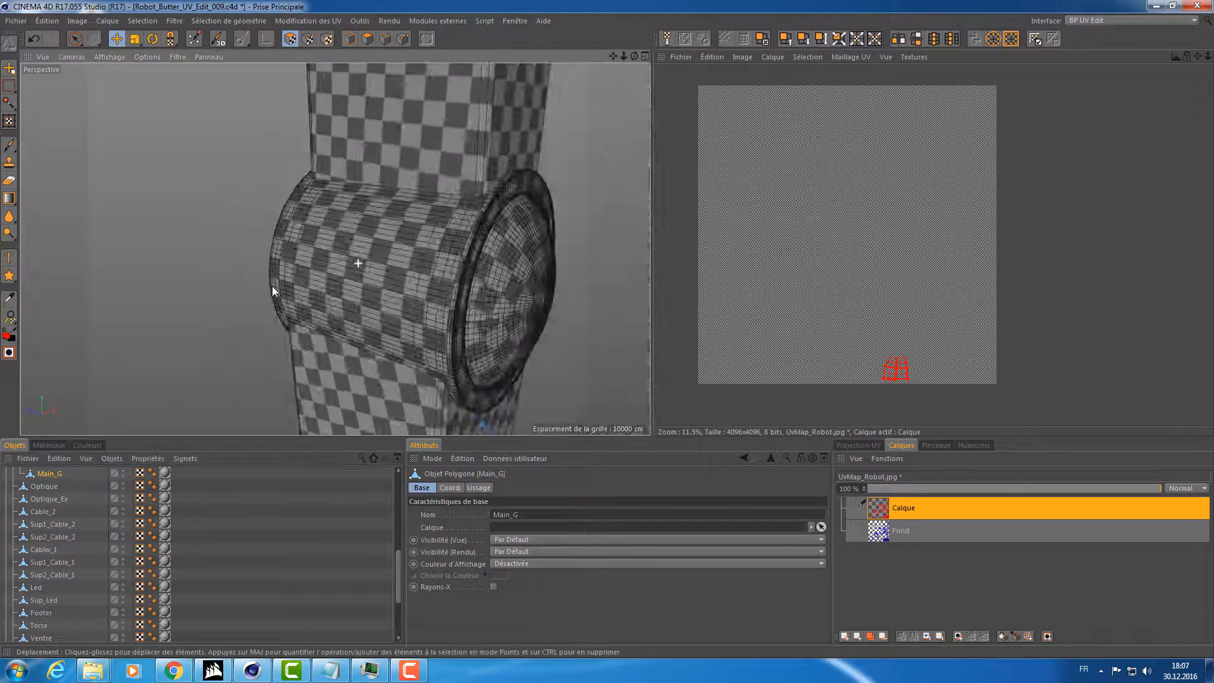
alt+drag(258, 250, 341, 262)
key(ctrl+r)
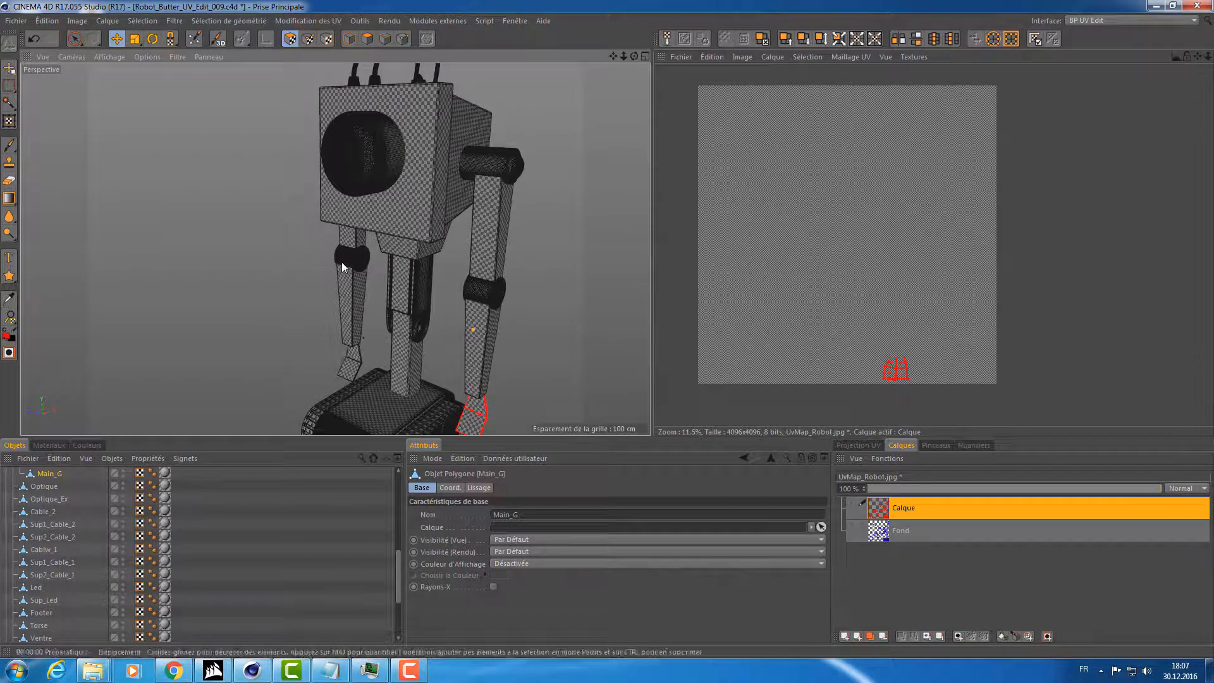
scroll(320, 269, down, 4)
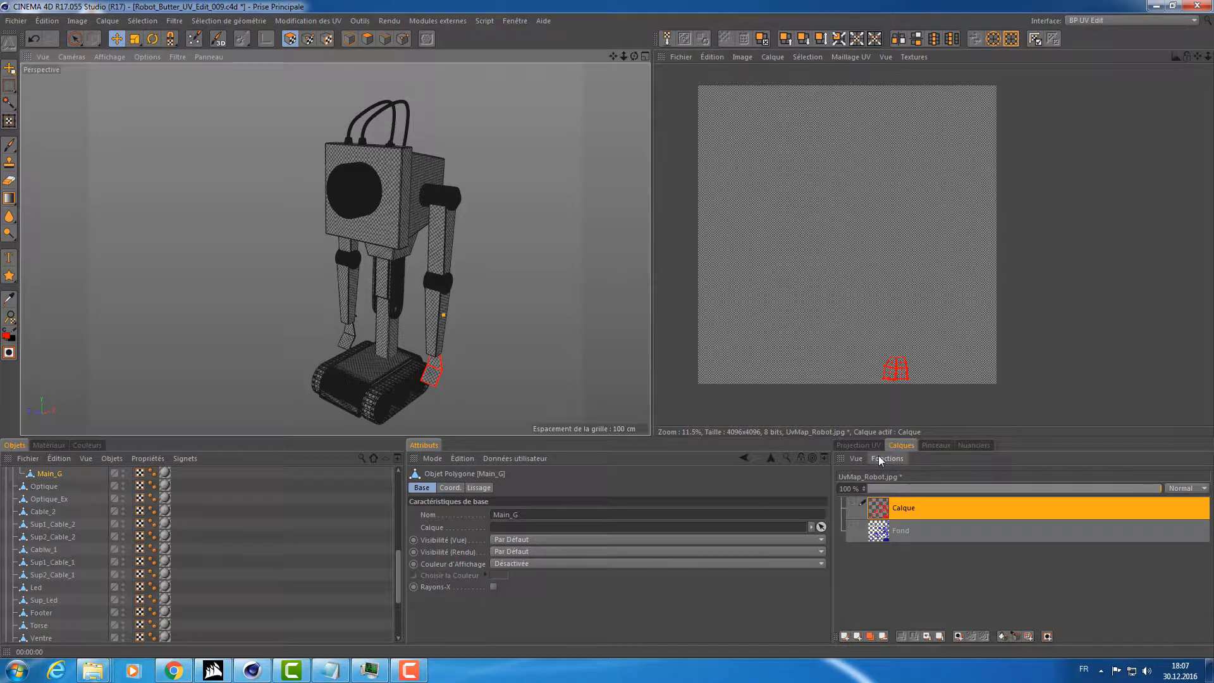
Display the UVs of all parts again and return to the Interface de Démarrage (Utilisateur) layout.
click(852, 503)
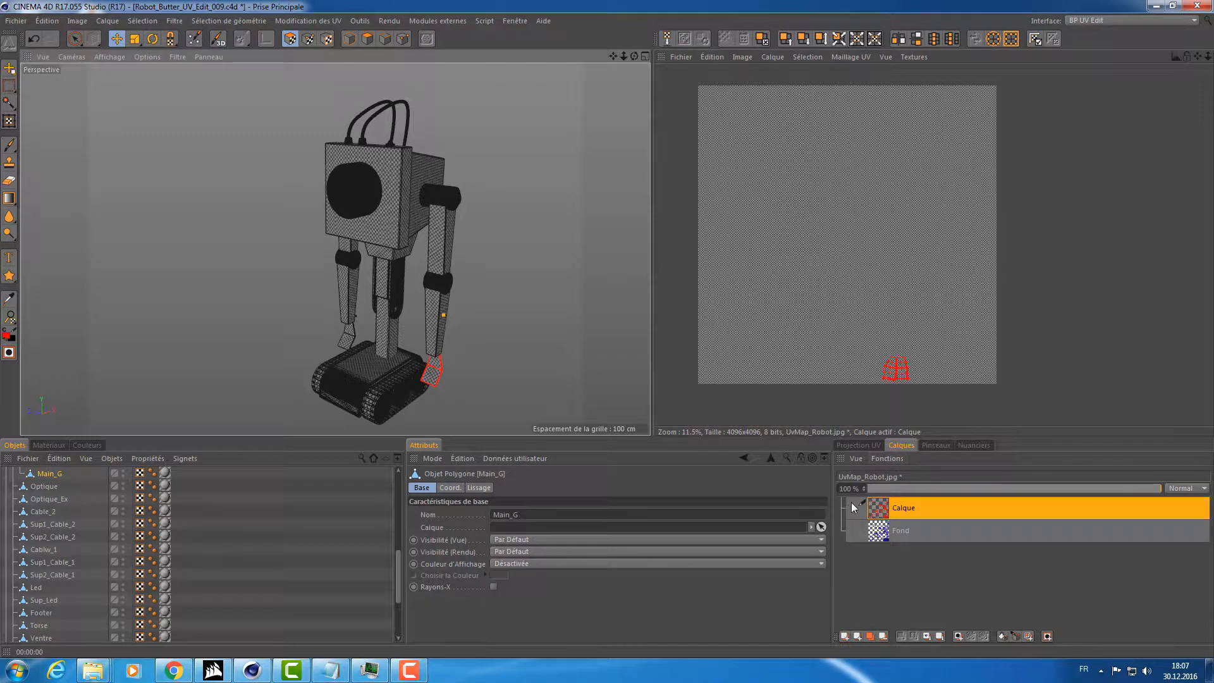
click(870, 446)
alt+drag(518, 314, 469, 277)
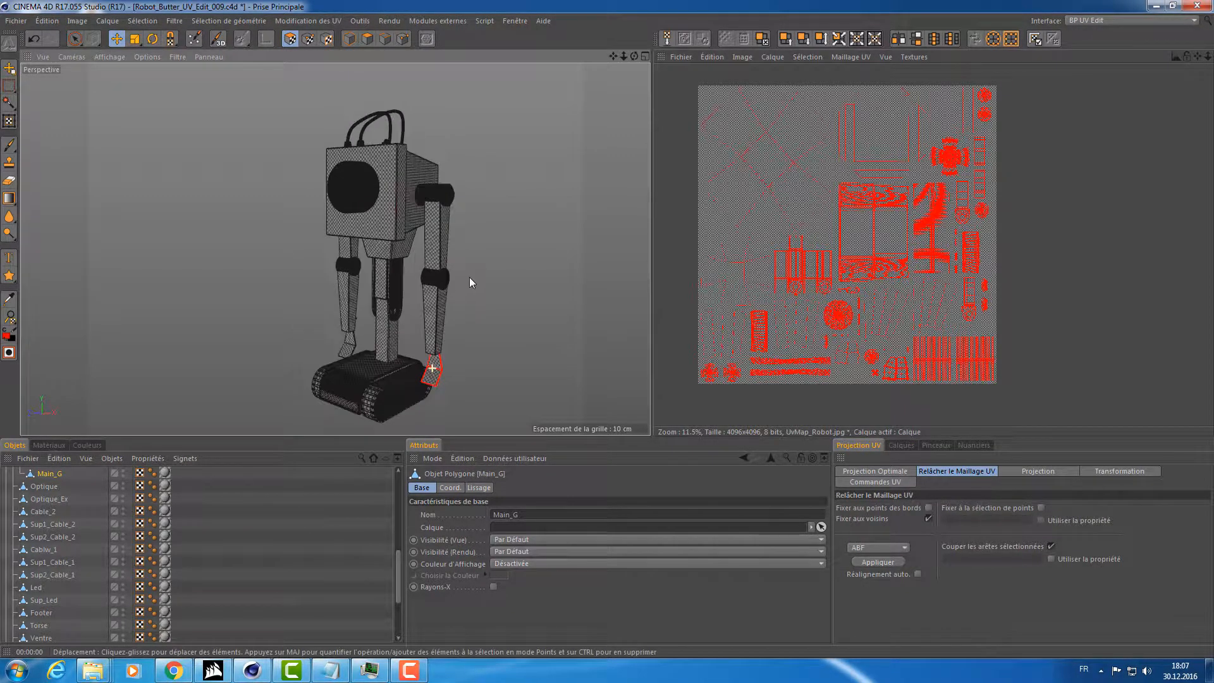
key(e)
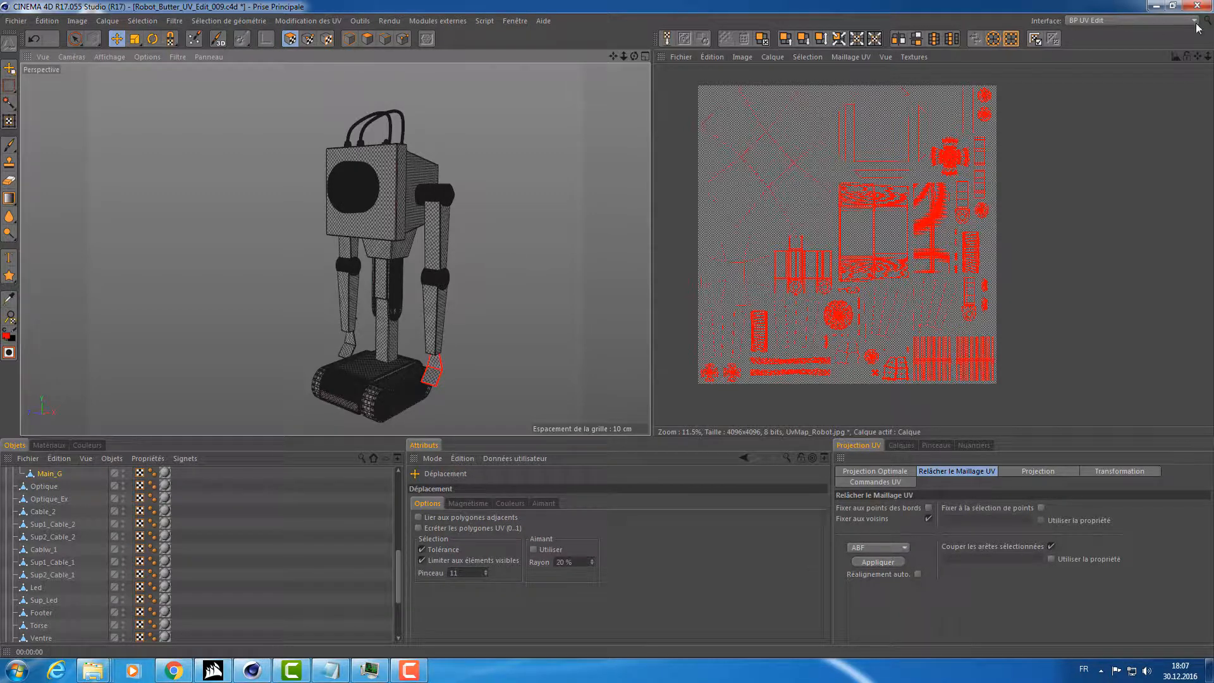
click(1106, 21)
click(1100, 81)
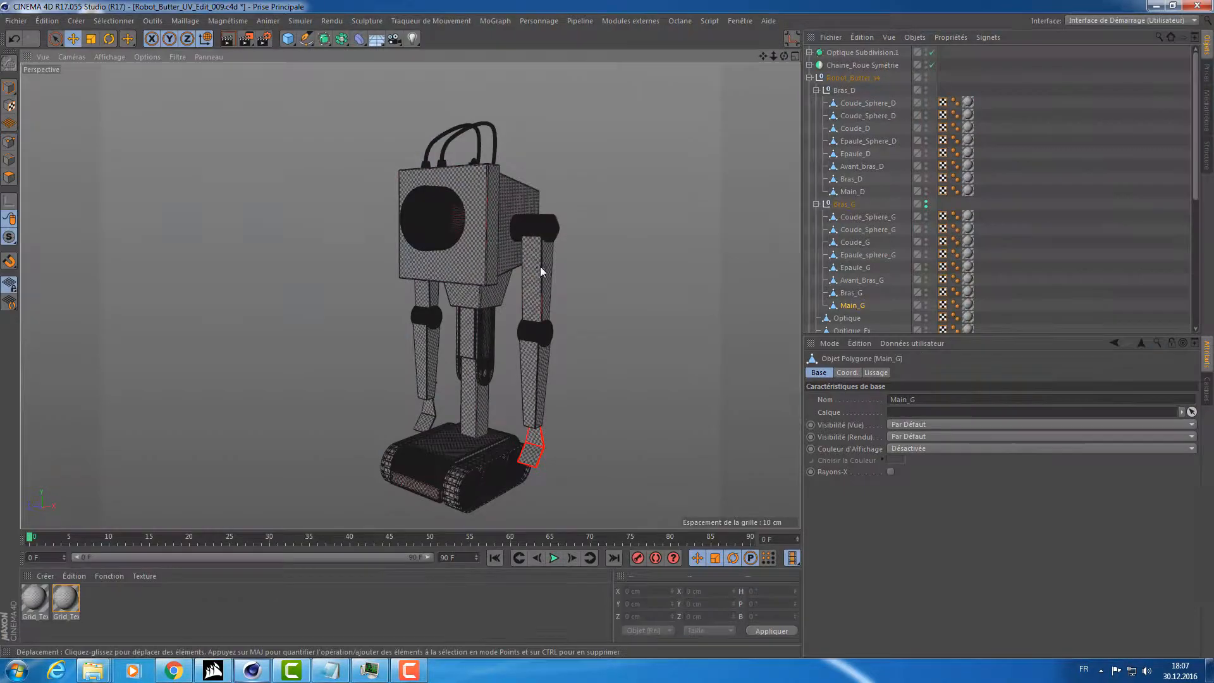
Clean up the scene's materials, keeping only one grid material.
mouse_move(536, 265)
alt+mouse_down()
mouse_move(534, 248)
mouse_move(522, 268)
alt+mouse_up()
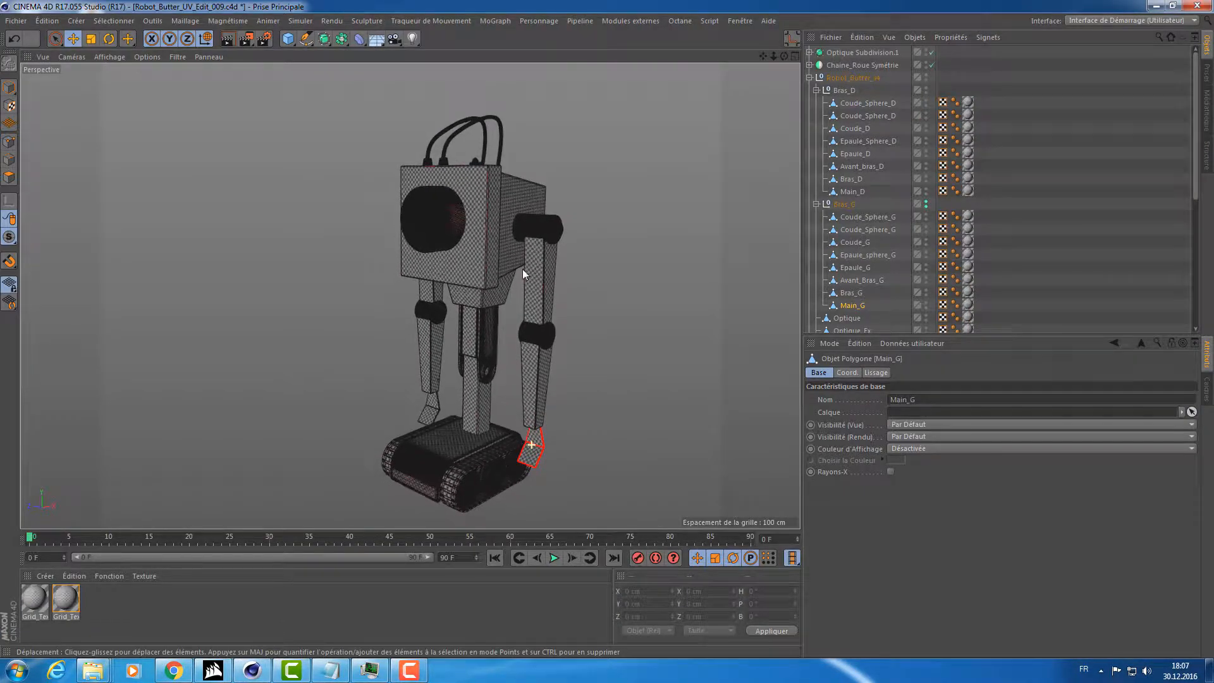
click(199, 605)
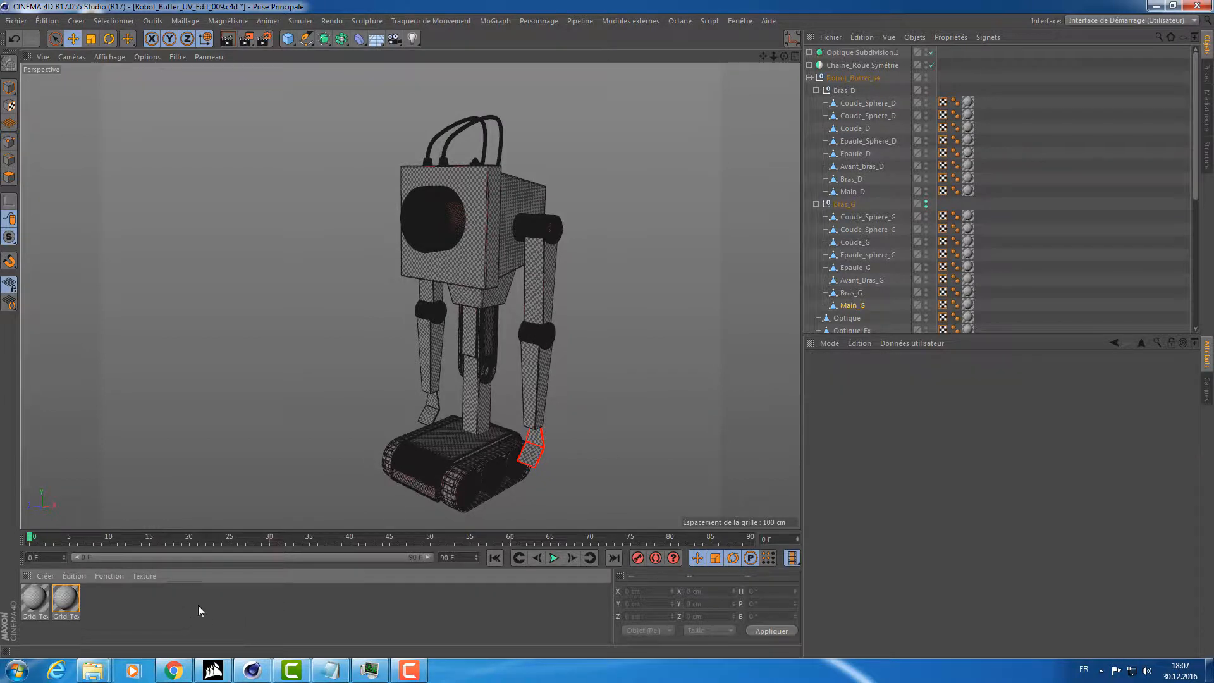
click(107, 574)
click(132, 545)
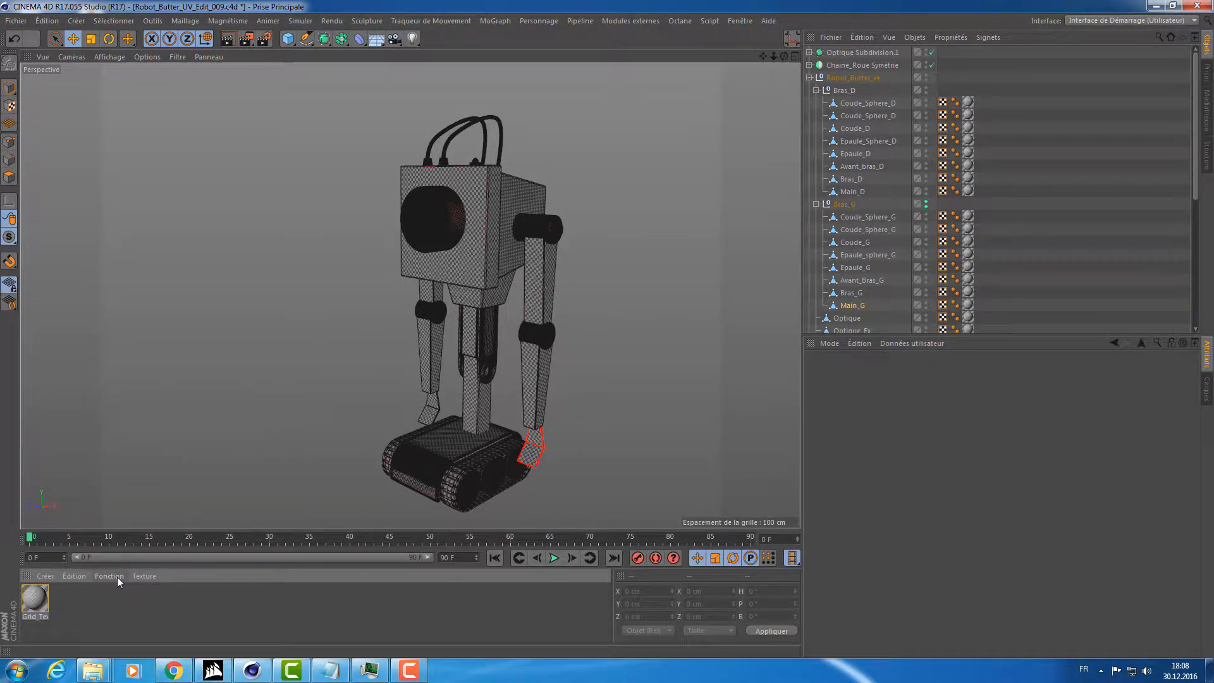
Delete the scene's duplicate materials and save the project together with its modified textures.
click(109, 576)
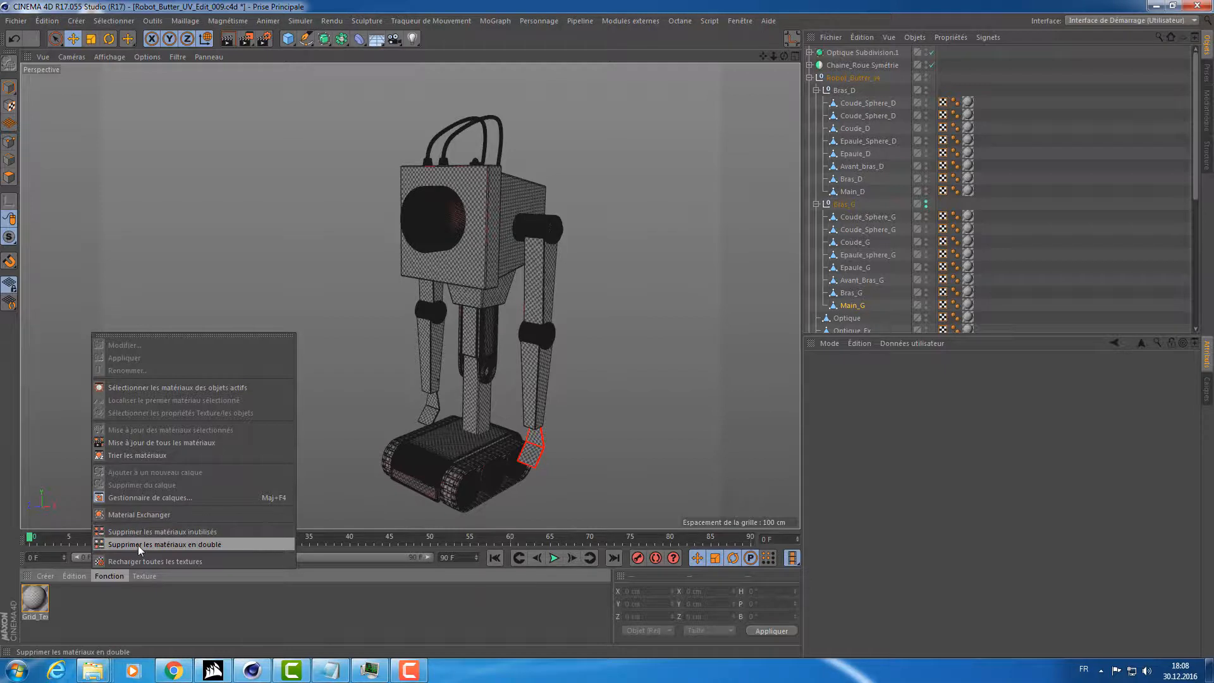
click(138, 545)
alt+drag(340, 326, 401, 315)
key(ctrl+s)
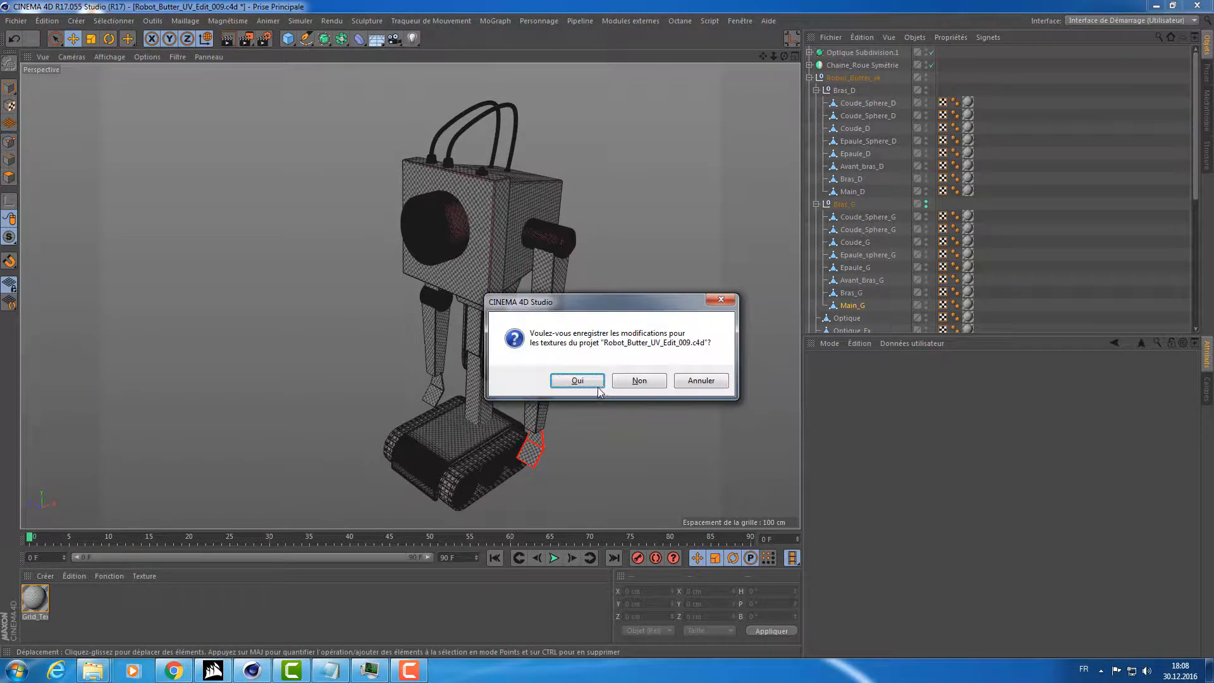
key(Return)
mouse_move(382, 390)
alt+mouse_down()
mouse_move(340, 366)
mouse_move(358, 312)
alt+mouse_up()
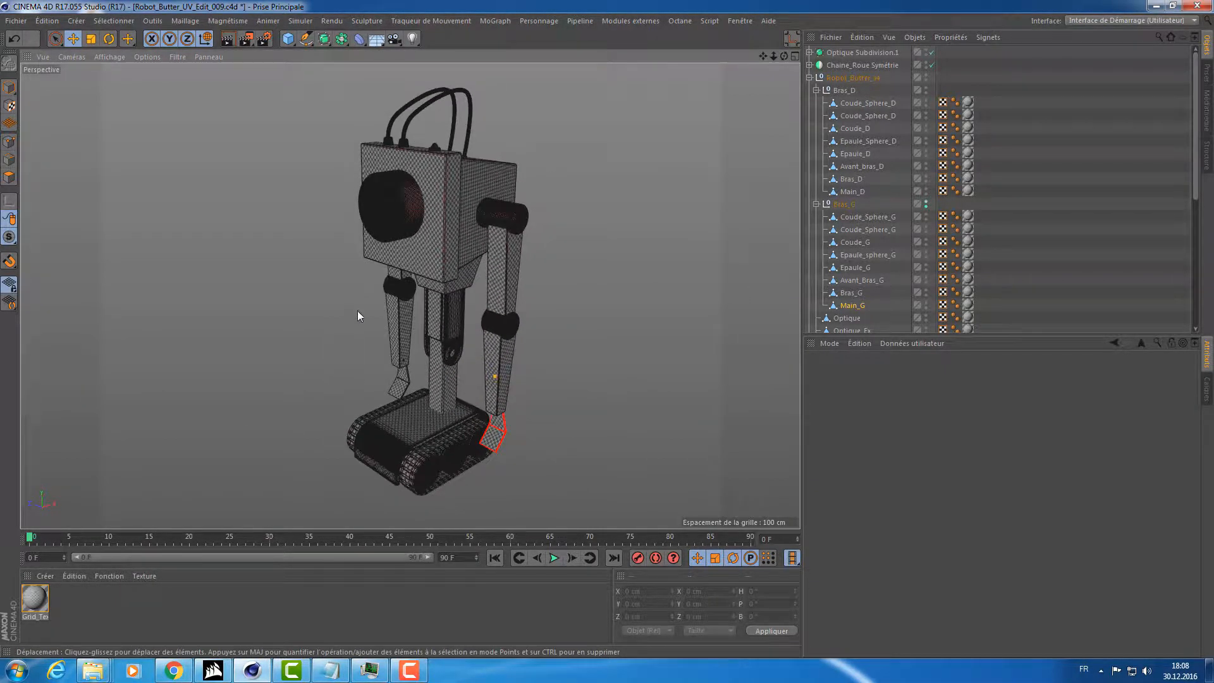
Collapse Robot_Butter_v4, clear the object selection and render a closer view of the robot's lower body.
click(808, 77)
mouse_move(589, 210)
alt+mouse_down()
mouse_move(590, 200)
mouse_move(580, 210)
alt+mouse_up()
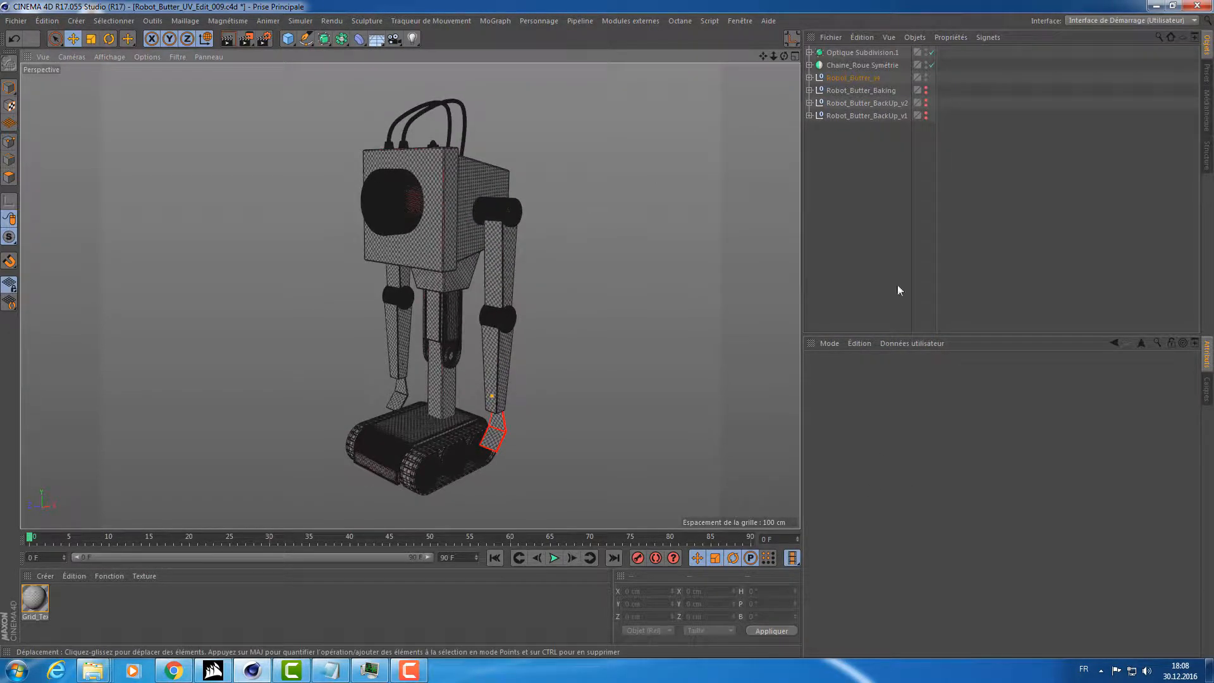
click(946, 210)
alt+right_drag(541, 463, 619, 419)
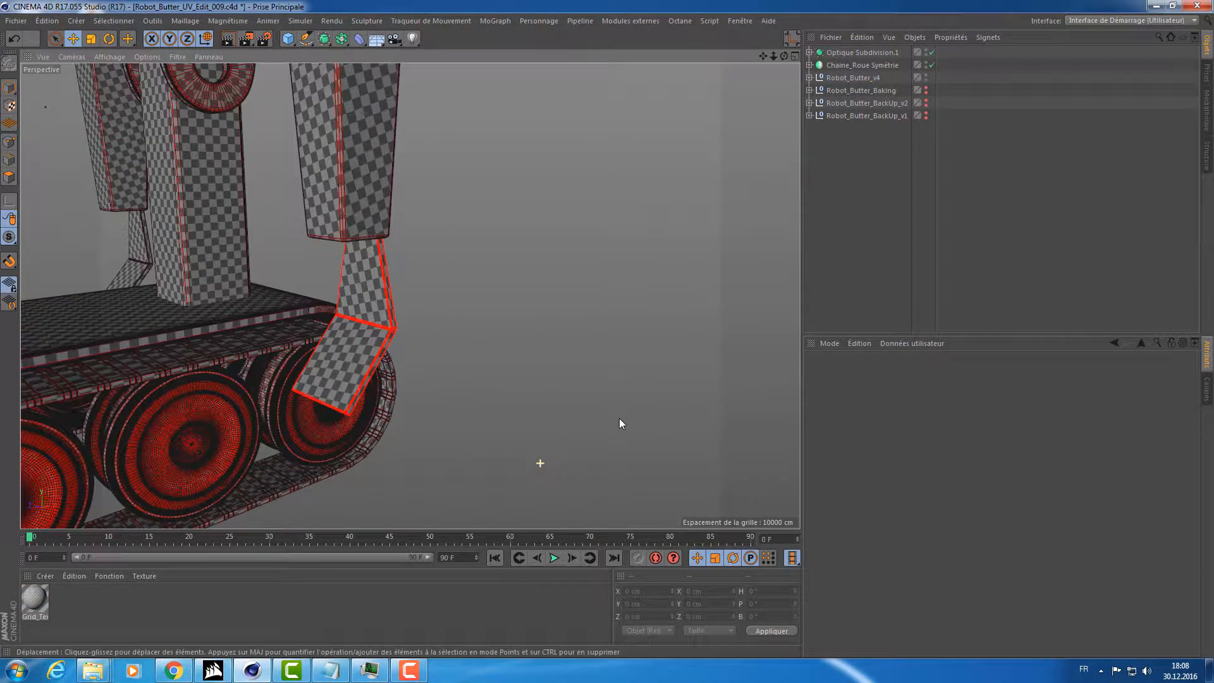
mouse_move(480, 341)
alt+right_down()
mouse_move(517, 330)
mouse_move(437, 348)
mouse_move(461, 343)
alt+right_up()
key(ctrl+r)
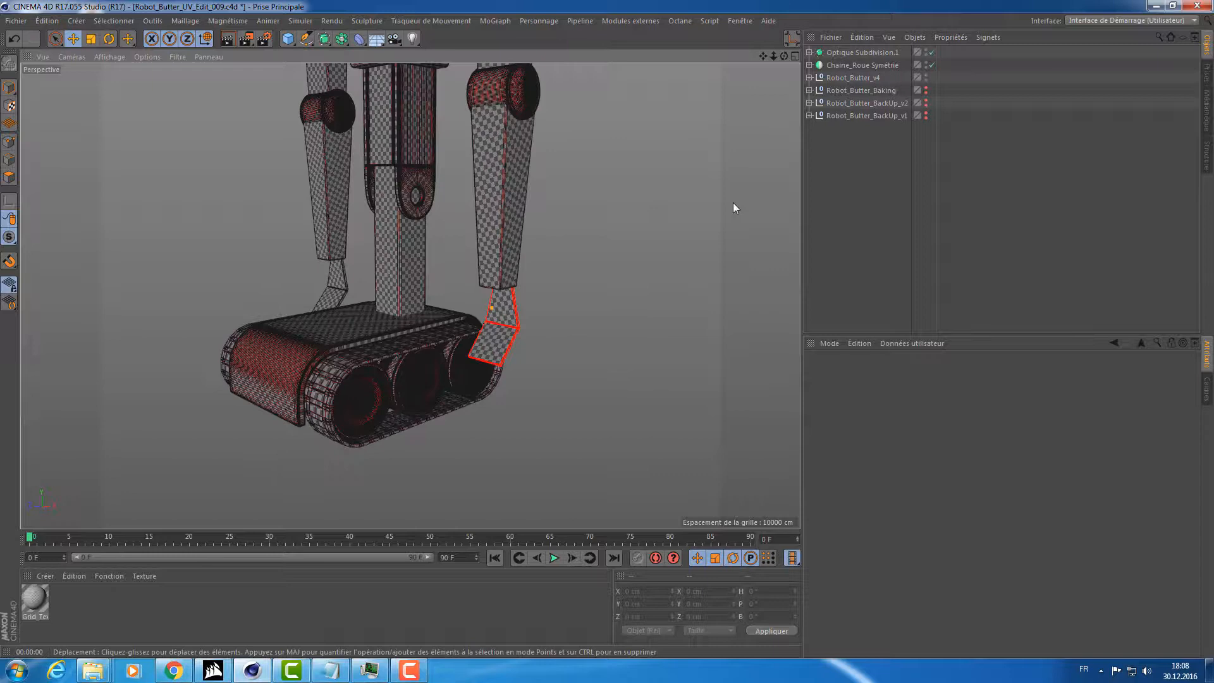
Select Main_G inside Robot_Butter_v4 and hide the Calque texture layer in the BP UV Edit layout.
click(809, 77)
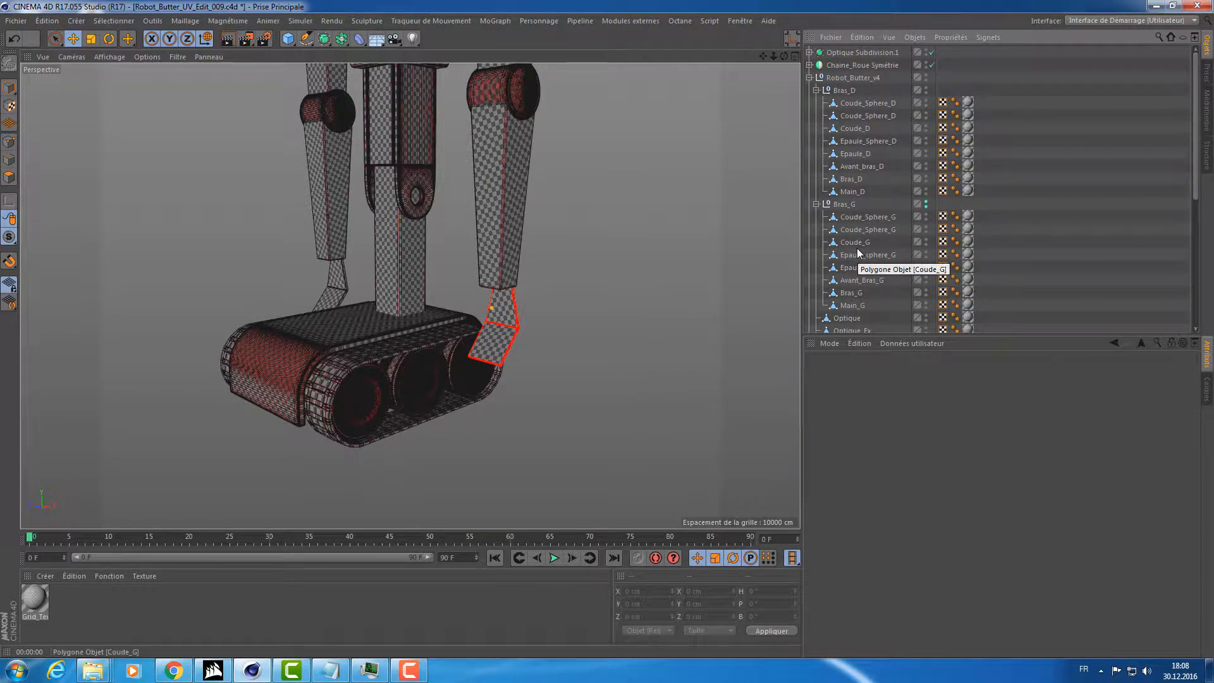
click(855, 305)
click(1092, 19)
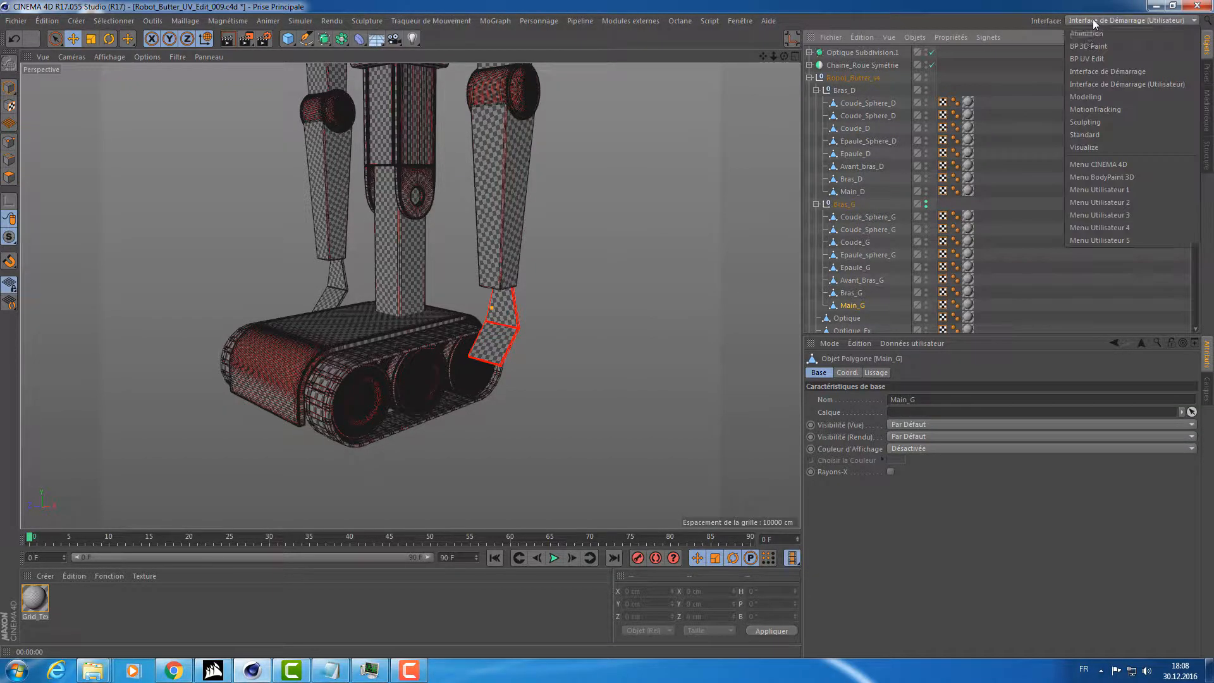
click(1085, 58)
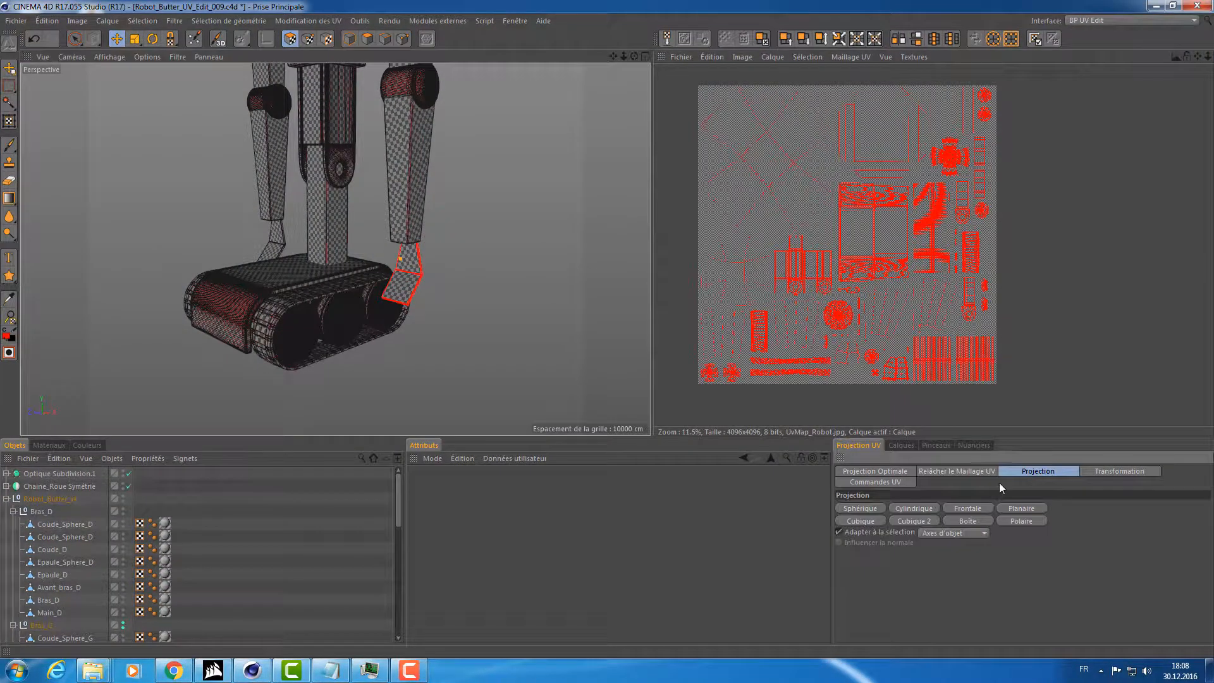
click(902, 445)
click(851, 504)
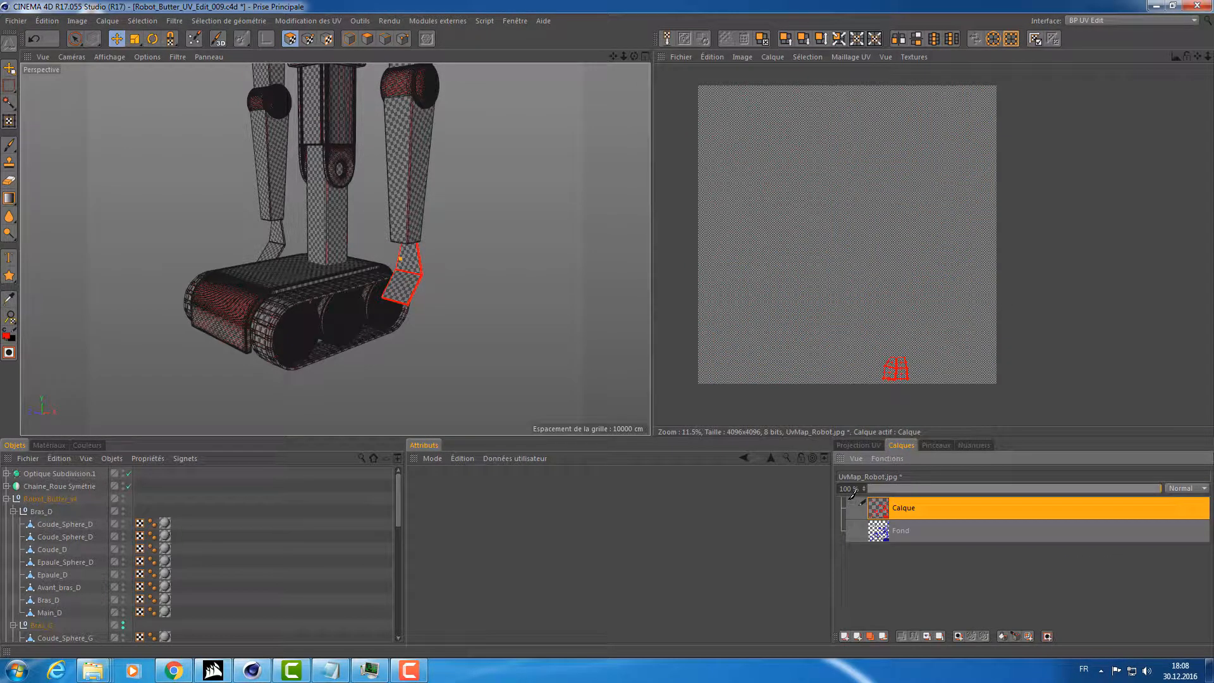
Save the project with its texture changes and inspect the checker pattern on the Main_G hand up close.
alt+right_drag(420, 292, 458, 284)
key(ctrl+s)
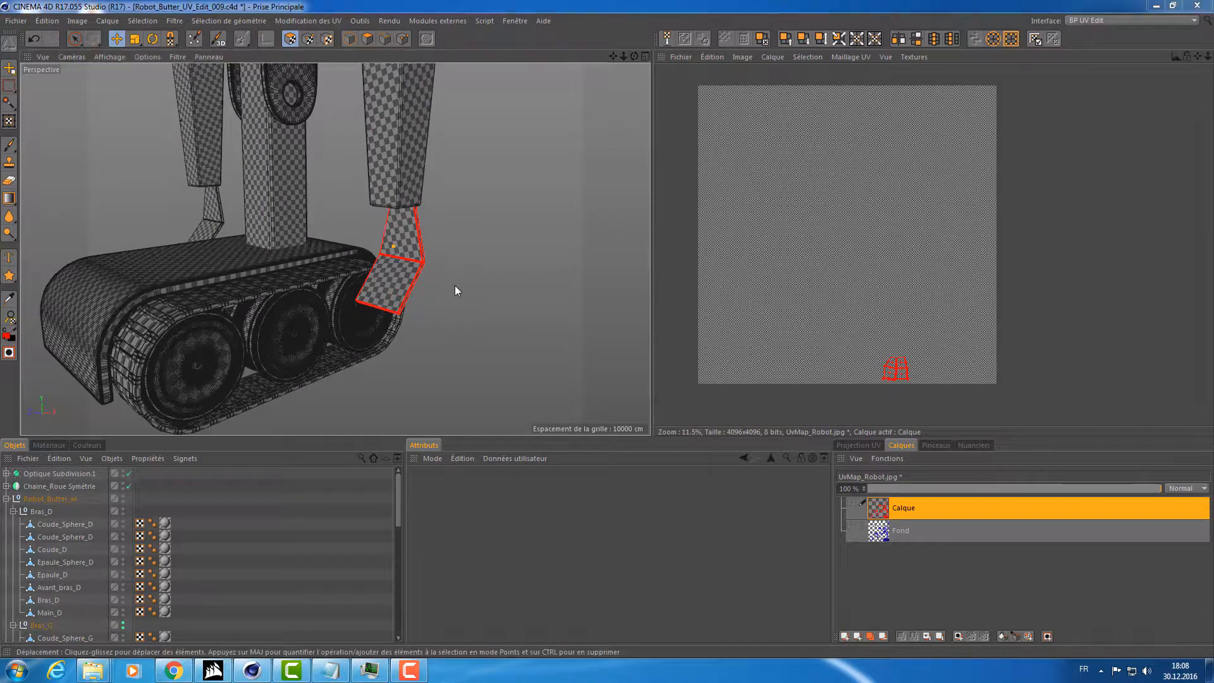
click(580, 379)
scroll(508, 257, up, 5)
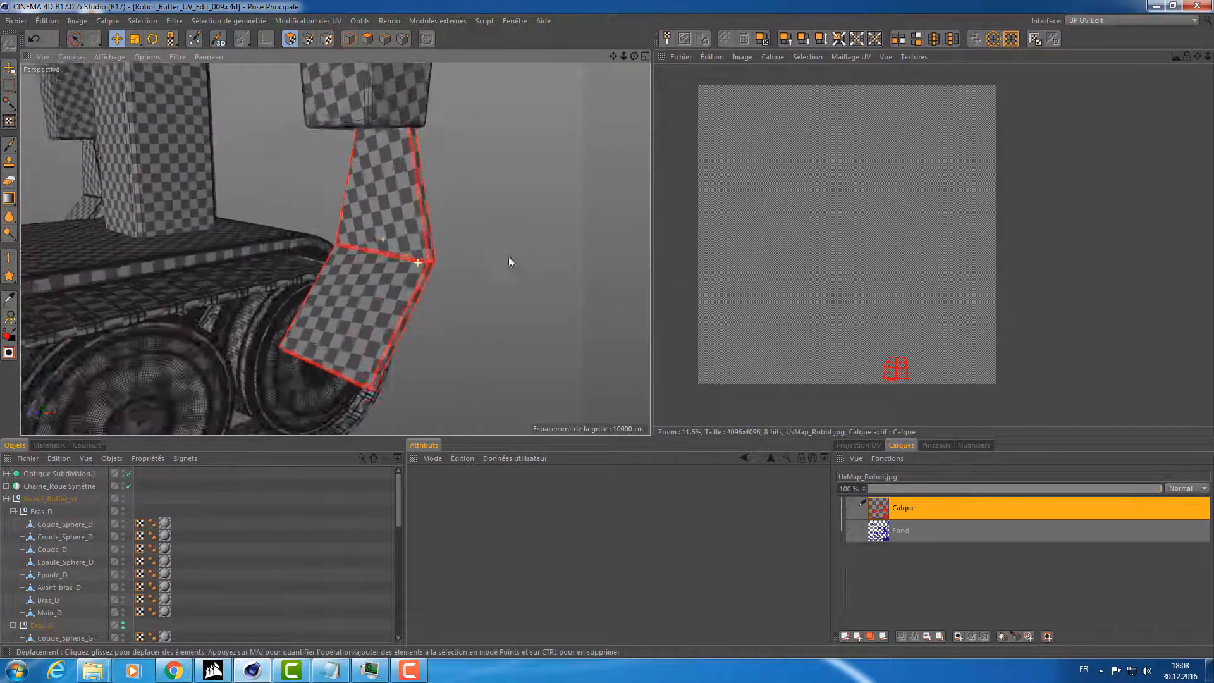
scroll(499, 266, down, 10)
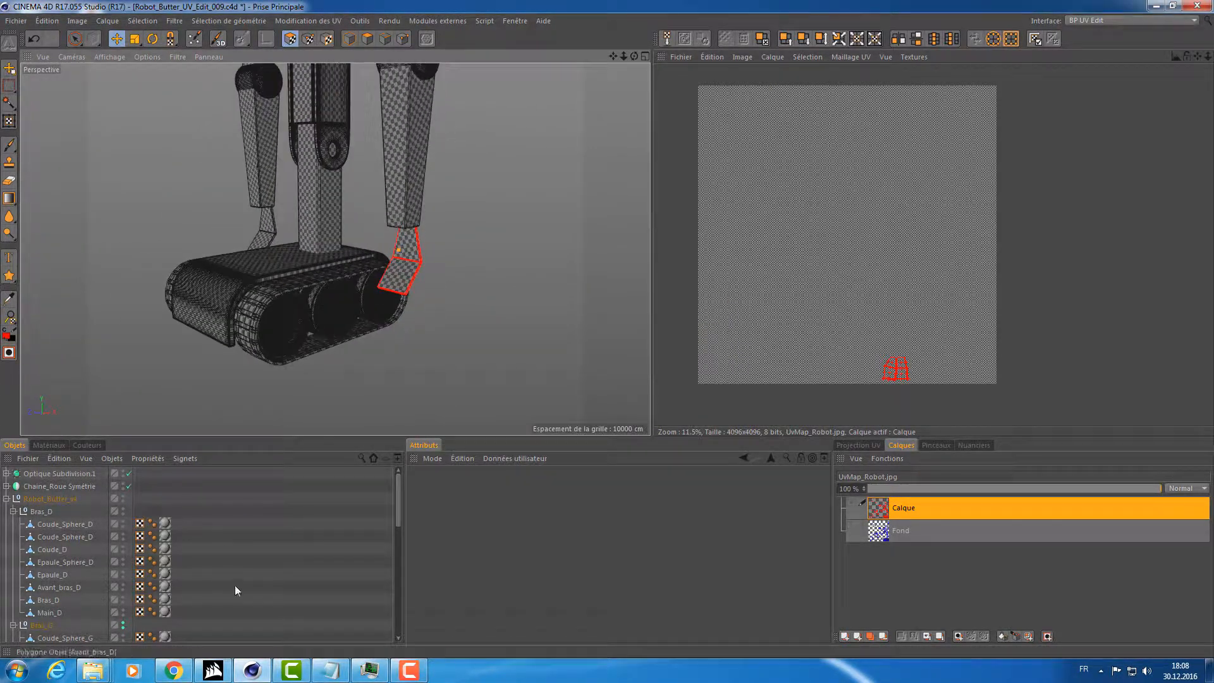
Show the Calque layer again and save the project together with its UvMap_Robot.jpg texture.
click(850, 502)
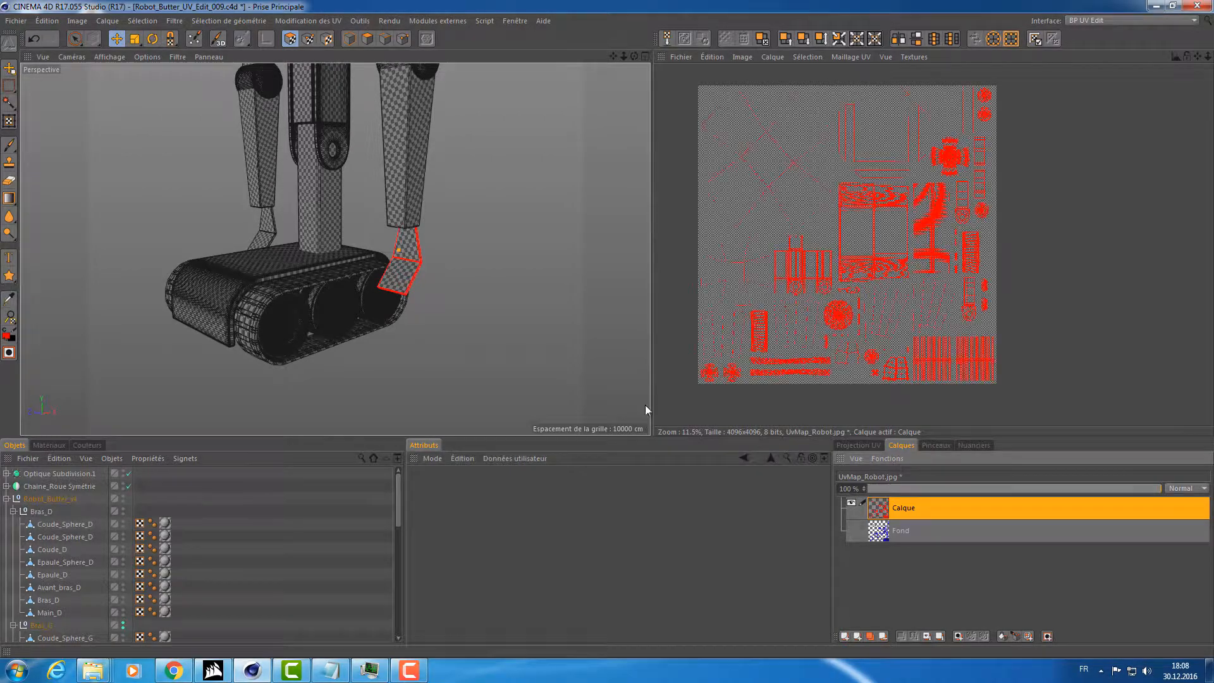
scroll(915, 373, up, 6)
scroll(915, 374, down, 5)
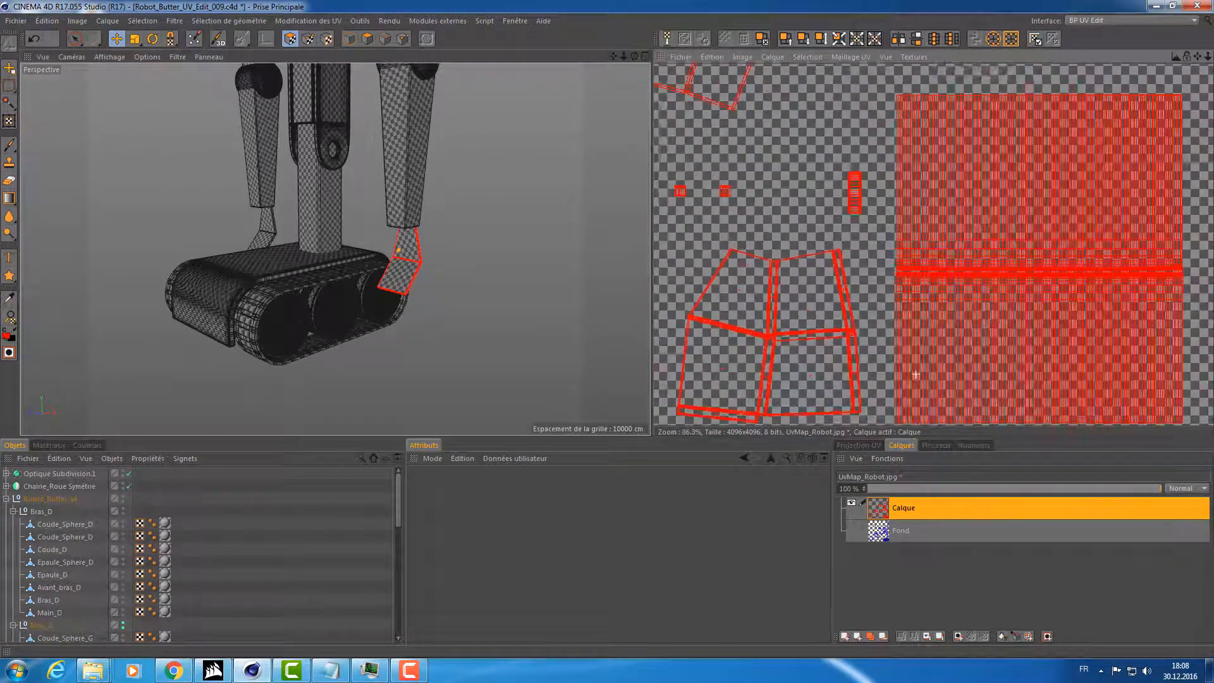
scroll(528, 295, up, 3)
key(ctrl+s)
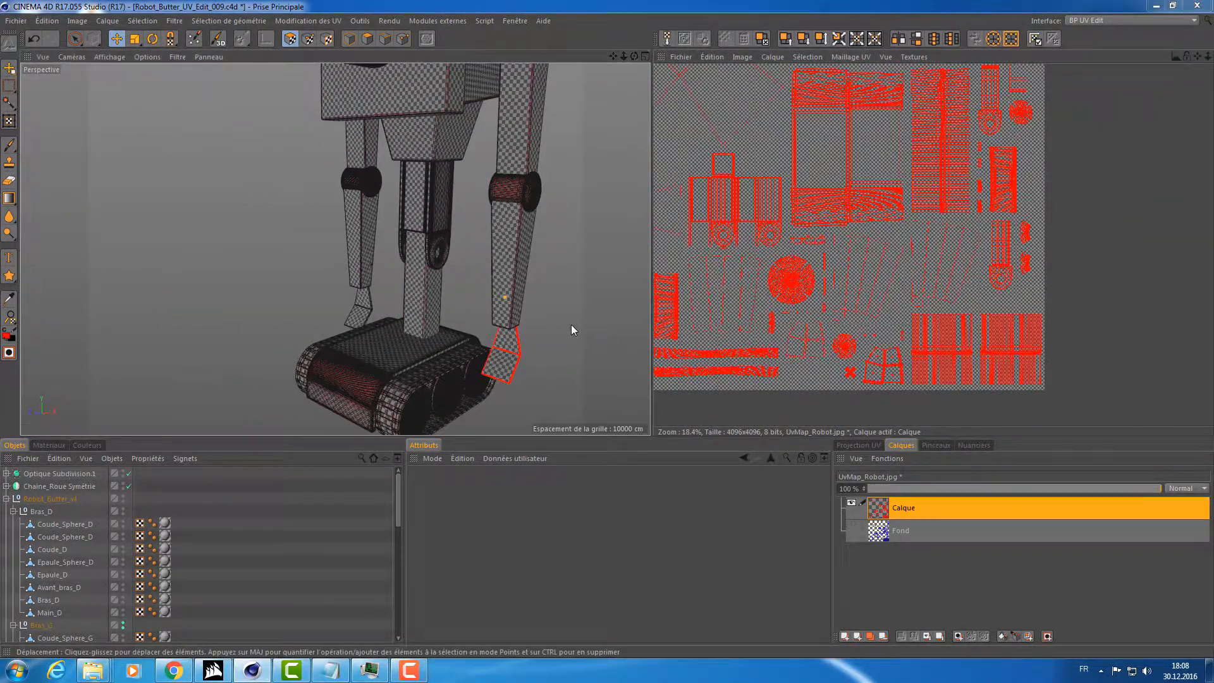
click(576, 380)
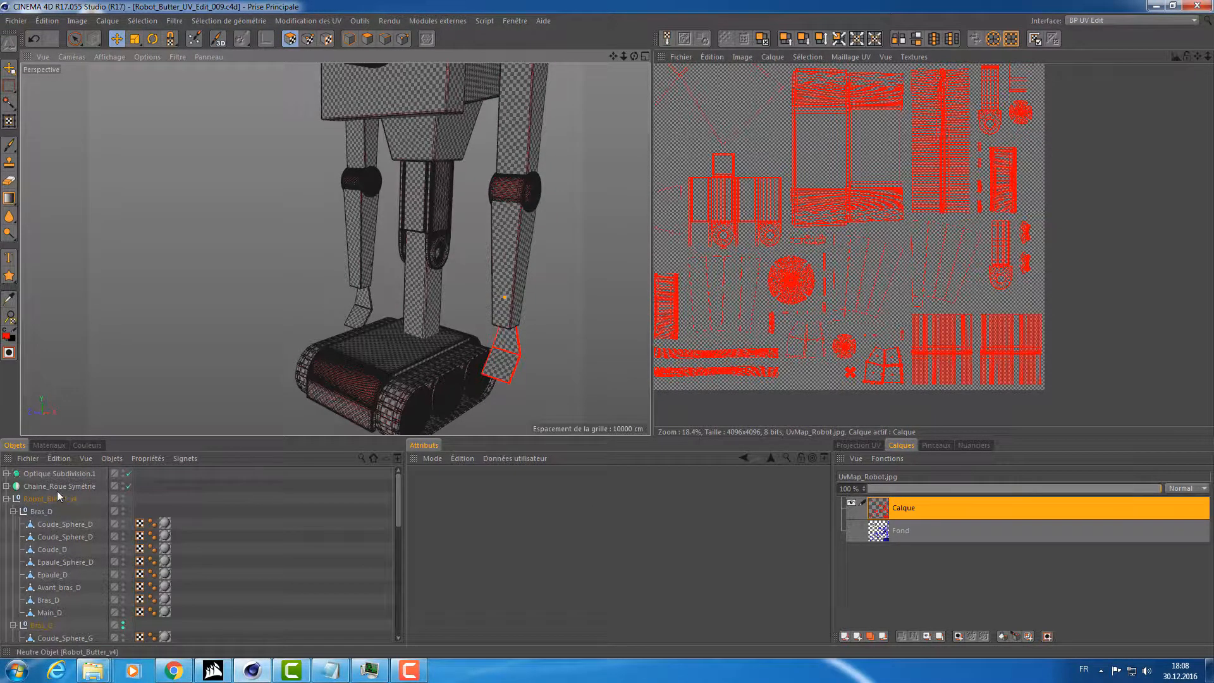
Compare the UV islands of the left arm parts and Optique, finishing with Main_G selected.
scroll(63, 608, down, 6)
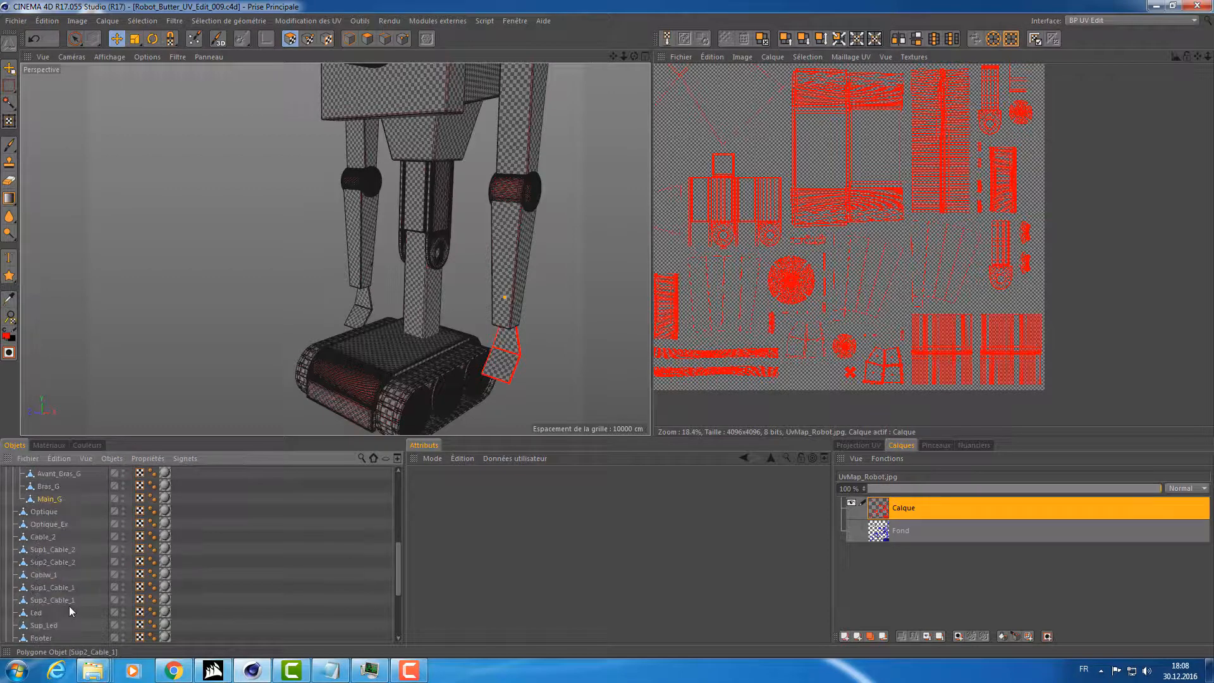
click(52, 498)
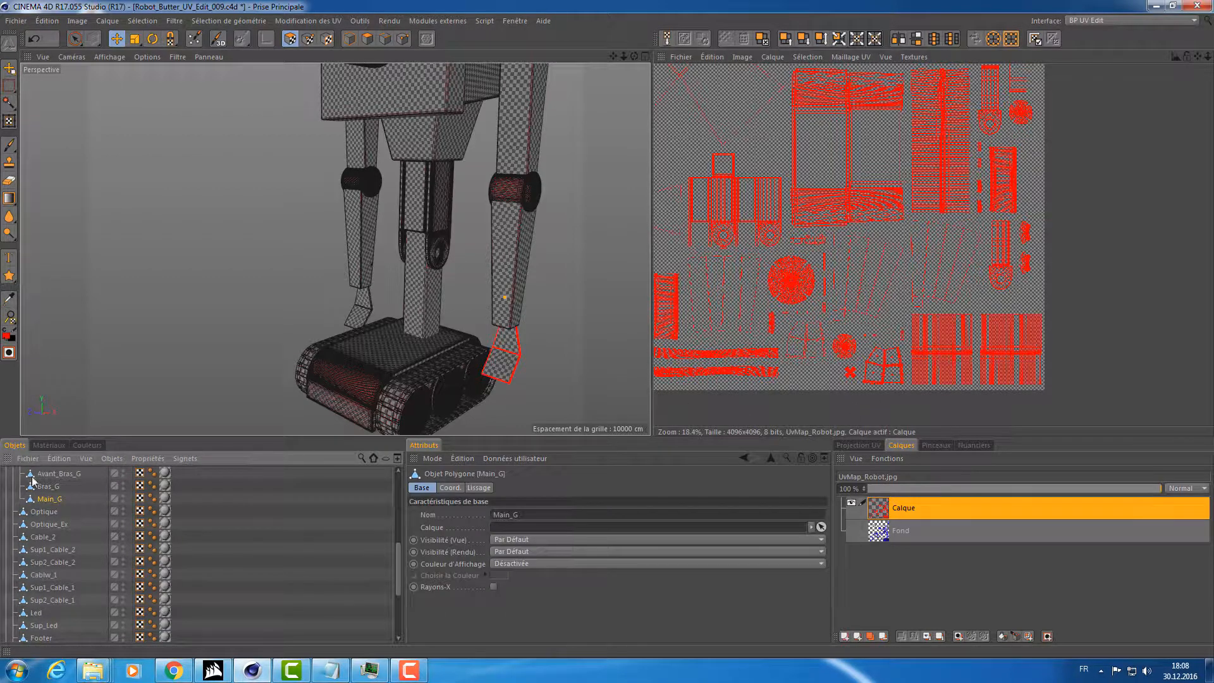
click(53, 487)
click(55, 508)
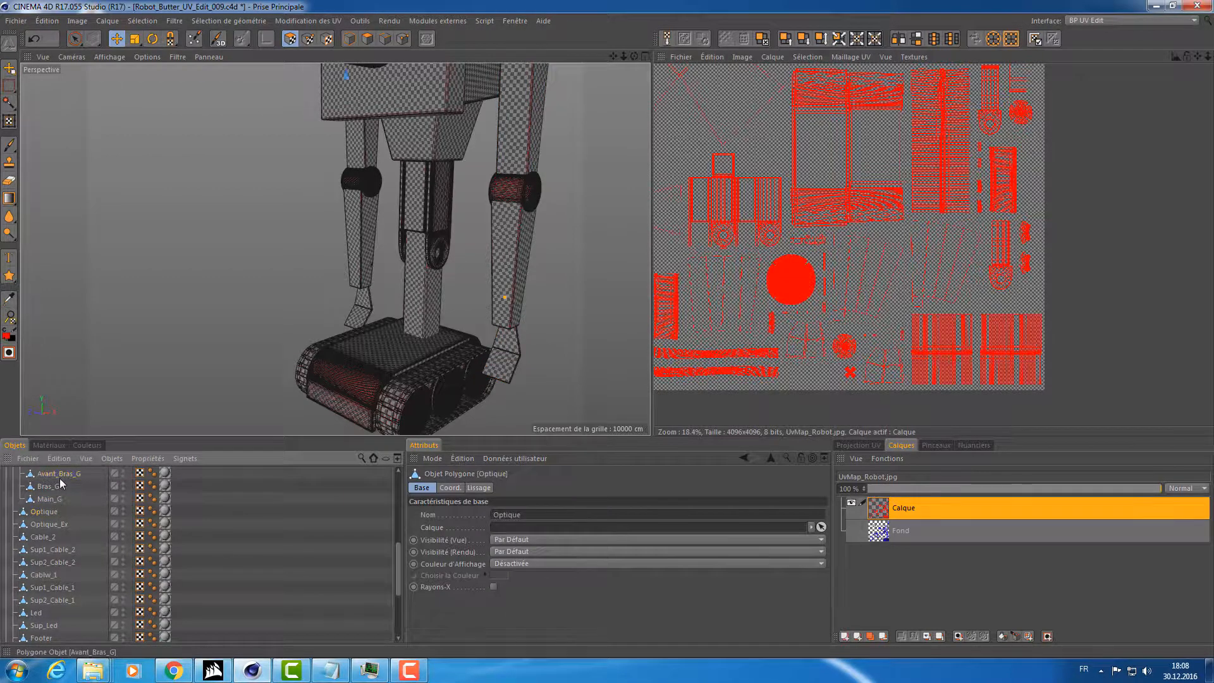
click(59, 476)
click(53, 499)
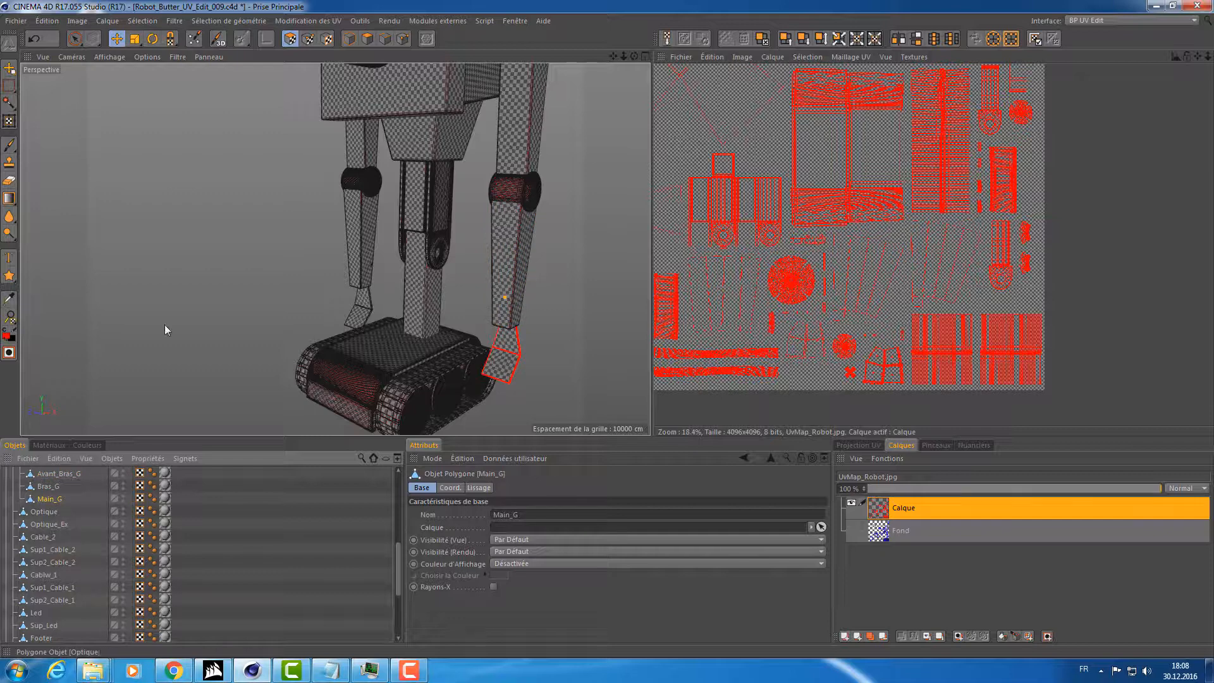
Switch to model mode and return to the Interface de Démarrage (Utilisateur) layout with the whole robot framed.
click(350, 39)
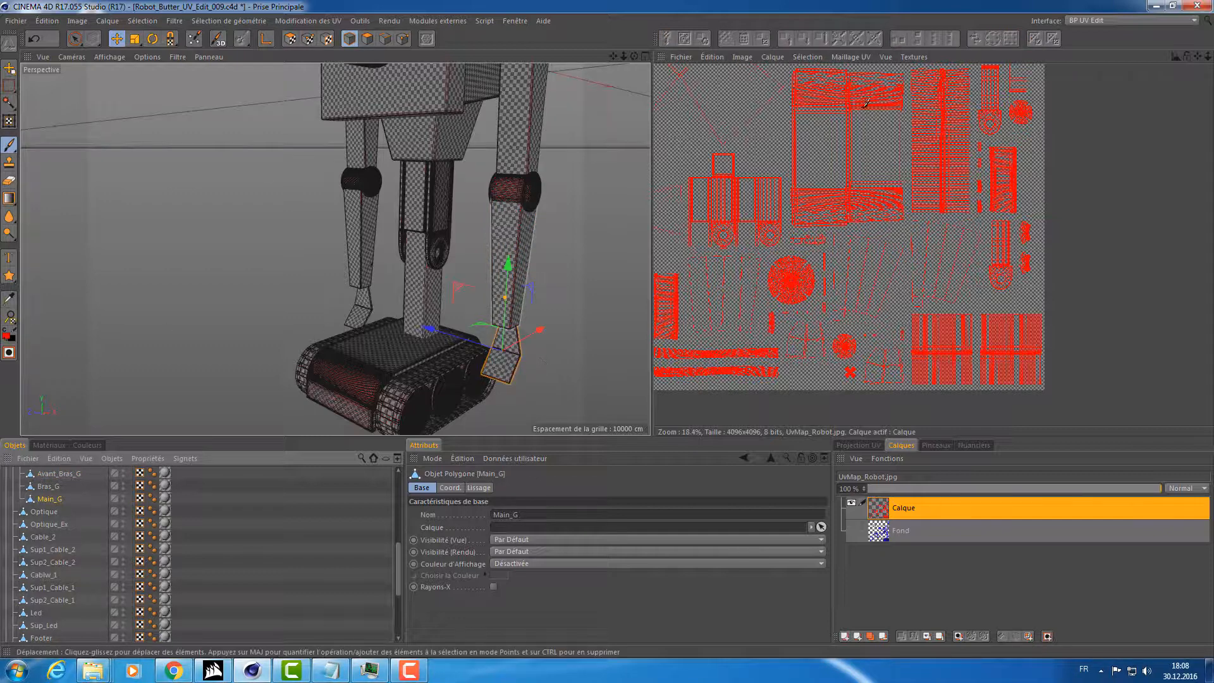
click(1113, 20)
click(1098, 81)
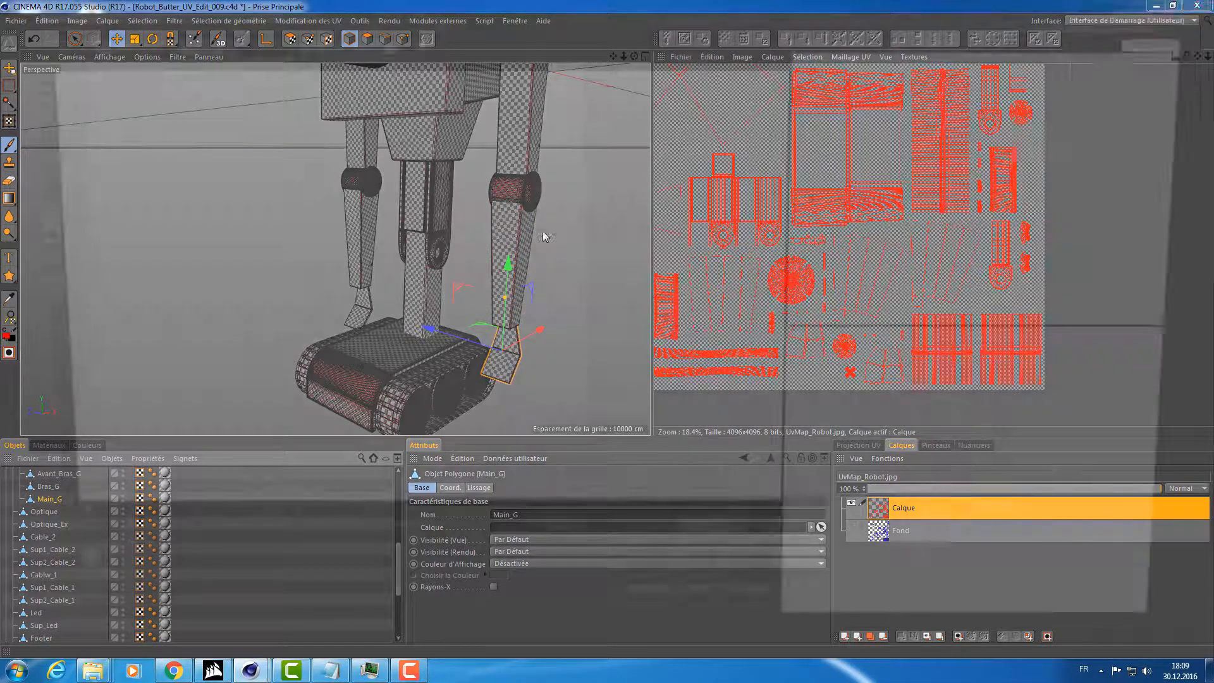
alt+drag(688, 196, 602, 313)
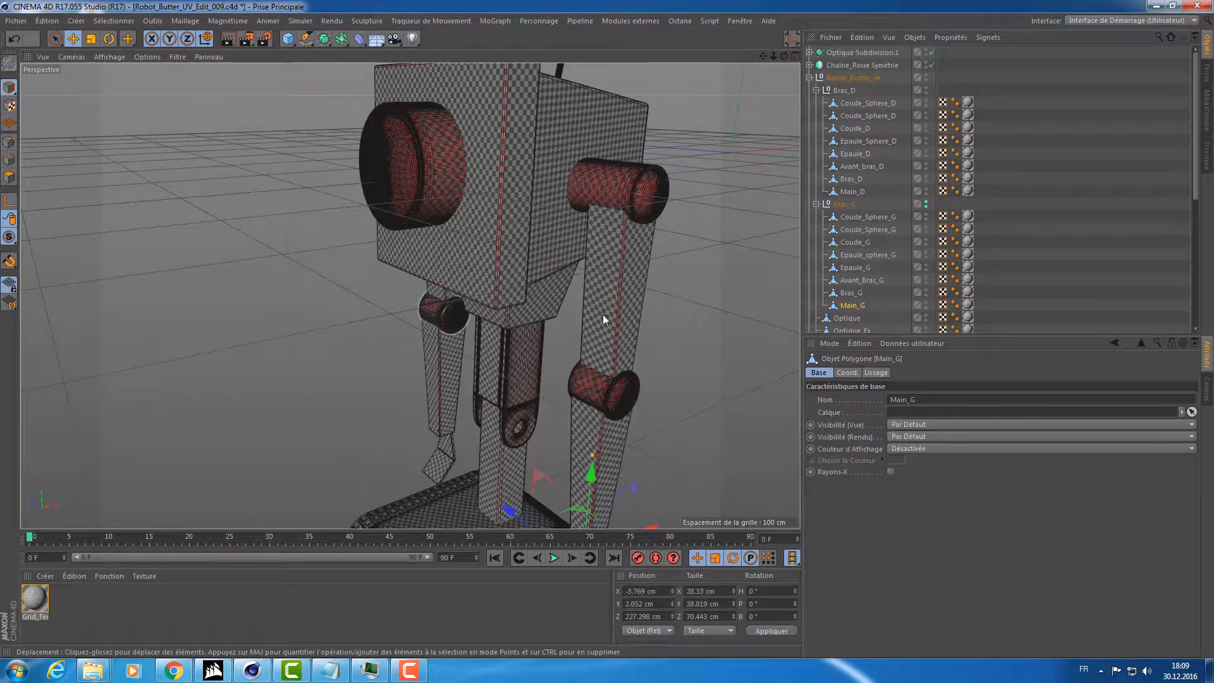
scroll(579, 301, up, 4)
scroll(579, 305, down, 10)
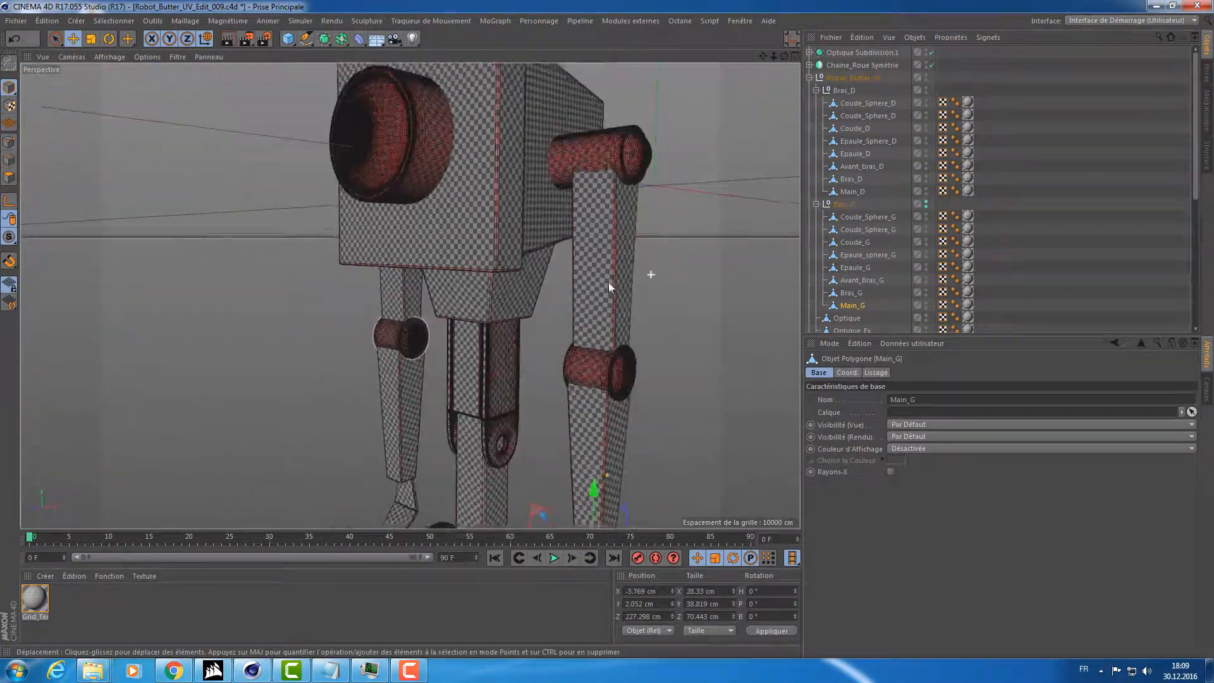
mouse_move(557, 305)
alt+mouse_down()
mouse_move(586, 290)
mouse_move(566, 268)
mouse_move(579, 291)
mouse_move(565, 301)
alt+mouse_up()
scroll(564, 301, up, 3)
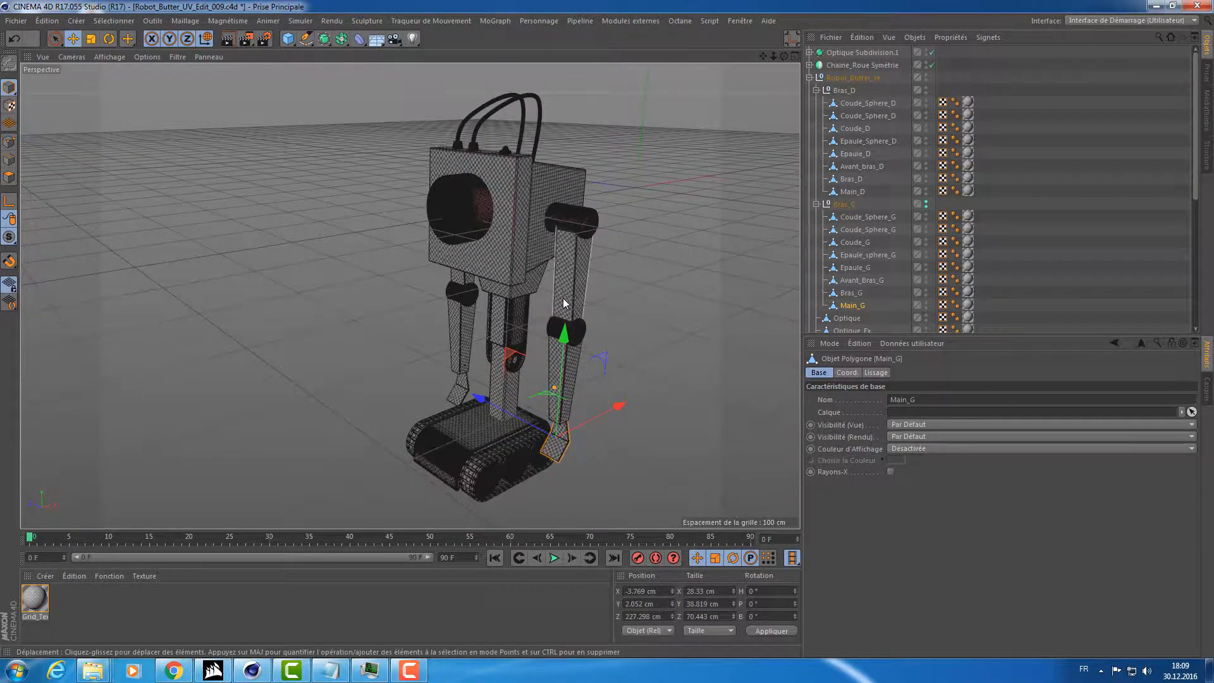
Clear the object selection and collapse the Bras_D and Robot_Butter_v4 hierarchies.
click(642, 287)
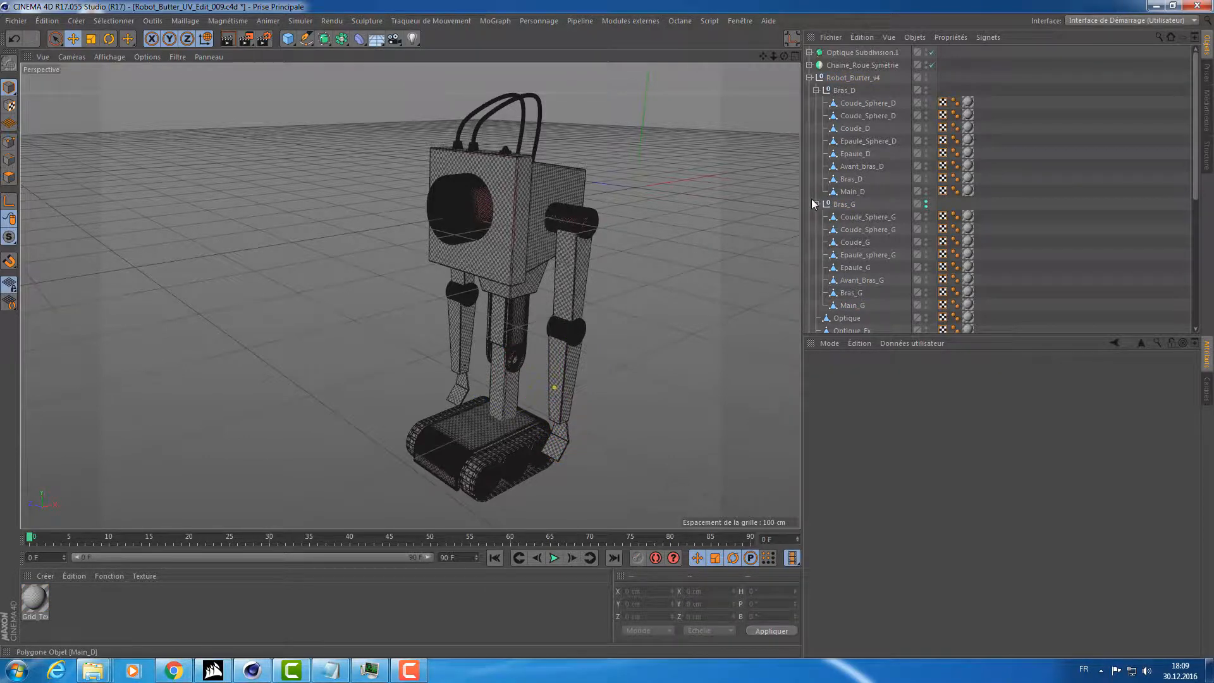
click(816, 91)
click(809, 78)
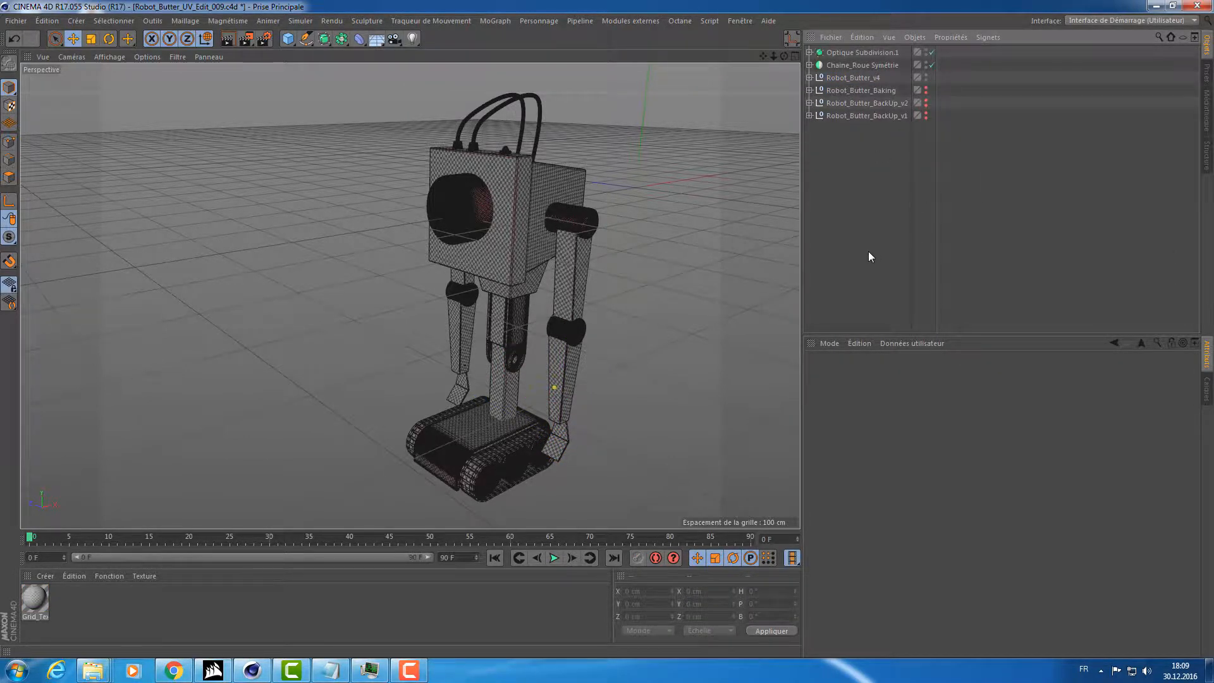
mouse_move(601, 278)
alt+mouse_down()
mouse_move(585, 293)
mouse_move(600, 280)
mouse_move(602, 290)
alt+mouse_up()
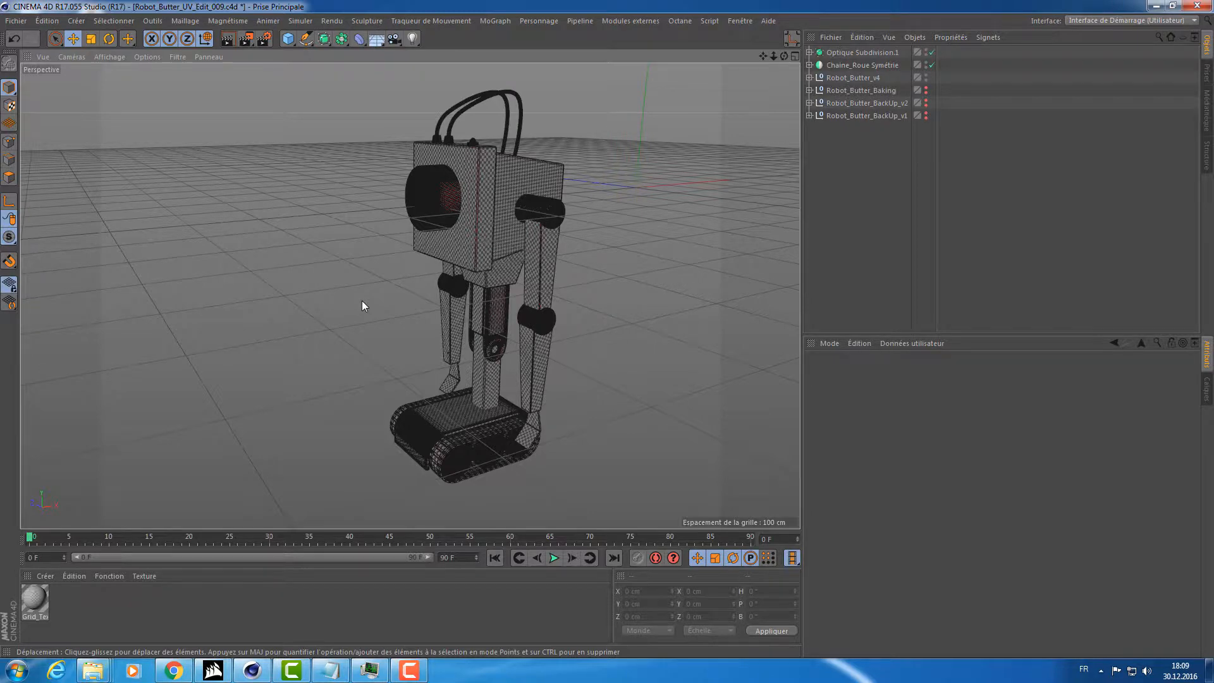
alt+drag(446, 220, 388, 288)
click(869, 222)
key(ctrl+a)
click(889, 245)
click(497, 236)
click(387, 289)
mouse_move(401, 263)
alt+right_down()
mouse_move(420, 259)
mouse_move(410, 263)
alt+right_up()
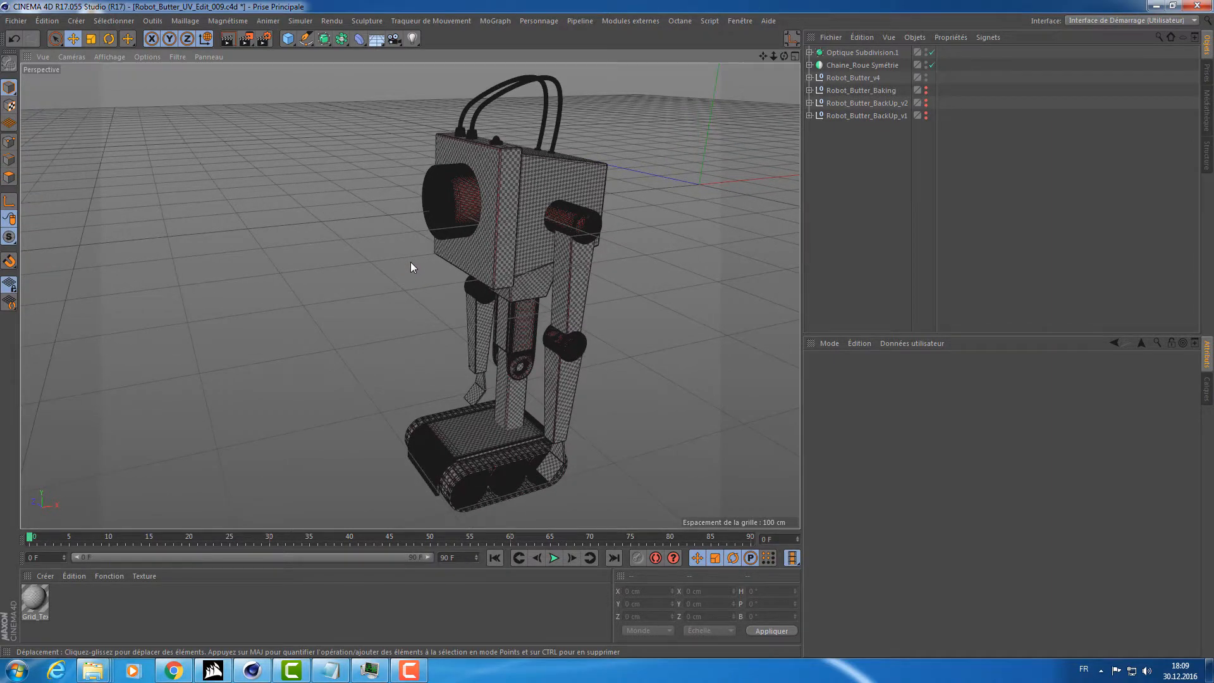